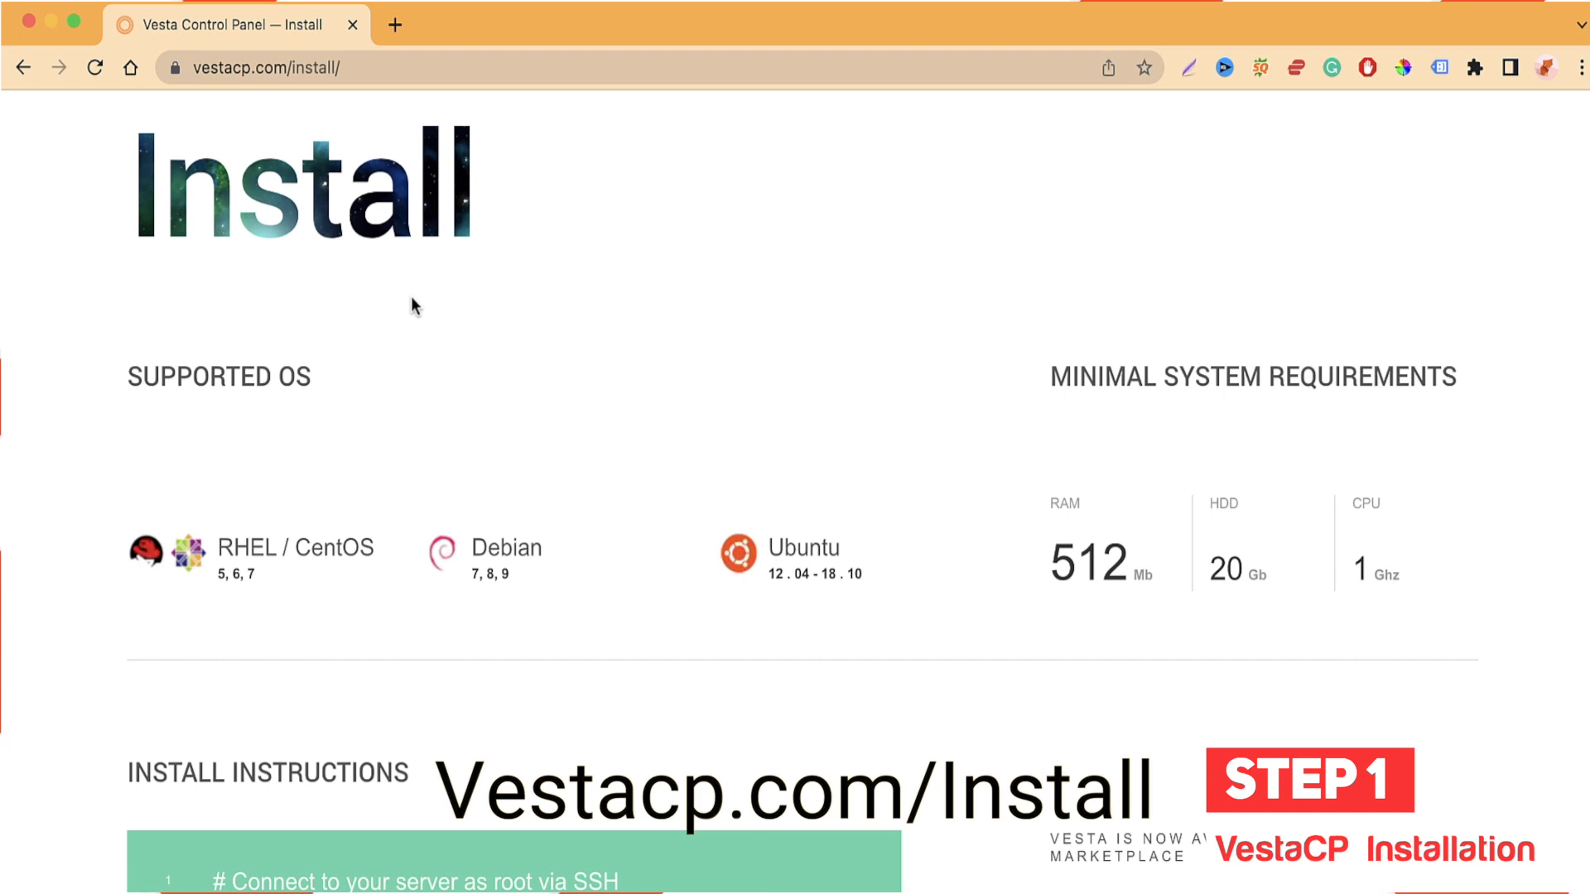
Step: Scroll down the vestacp.com install page past supported OS and instructions to the Advanced Install Settings form
scroll(334, 214, "up", 3)
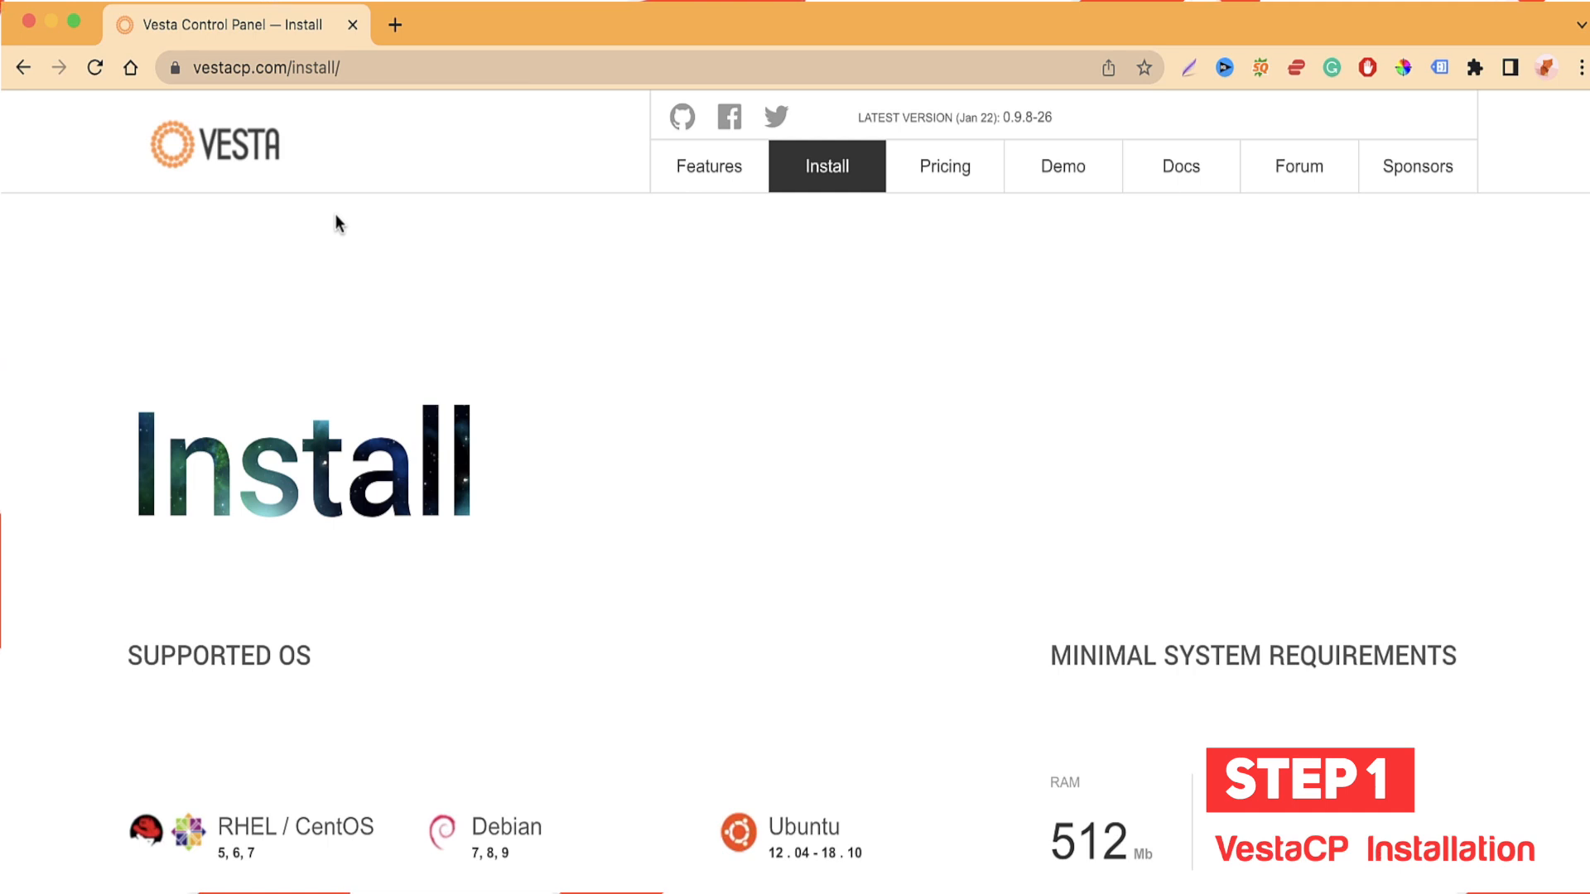
scroll(1079, 547, "down", 5)
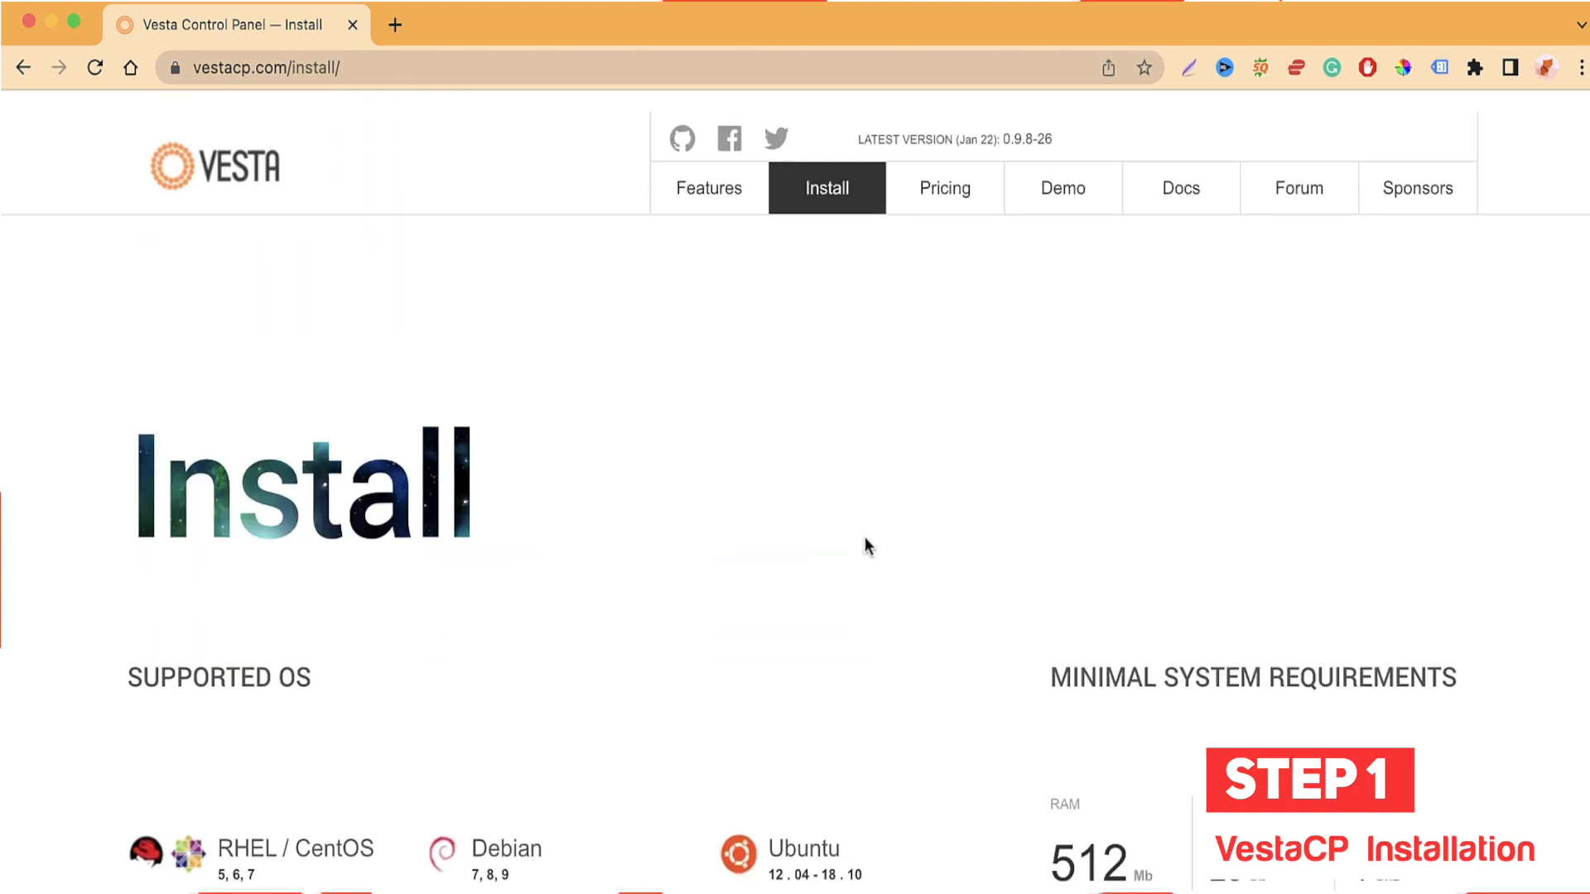
scroll(864, 543, "down", 9)
scroll(864, 543, "down", 1)
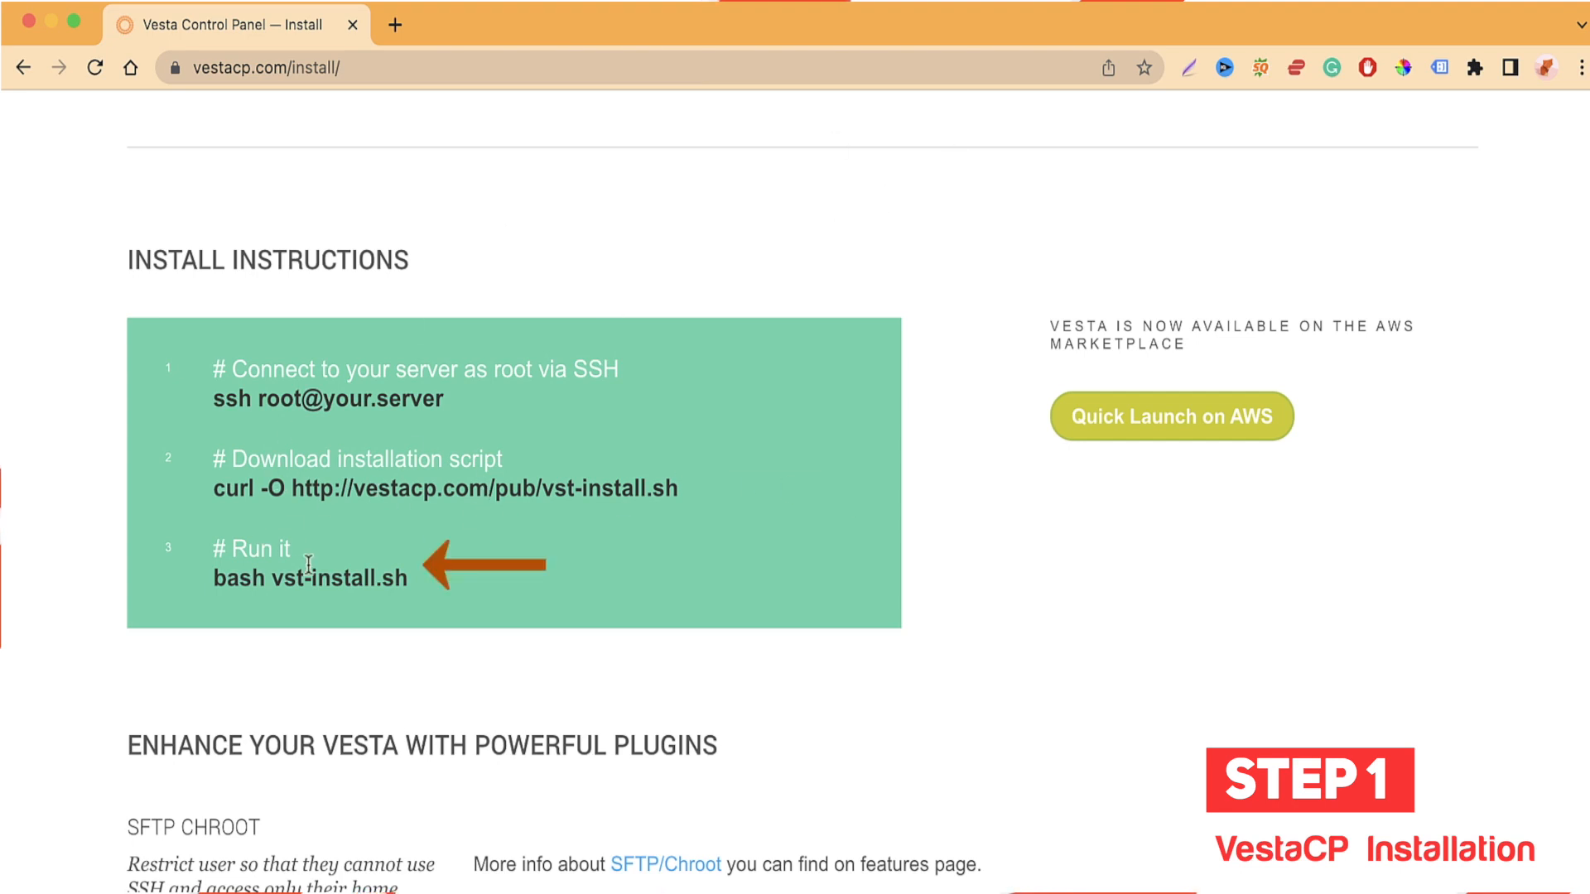
scroll(337, 646, "down", 10)
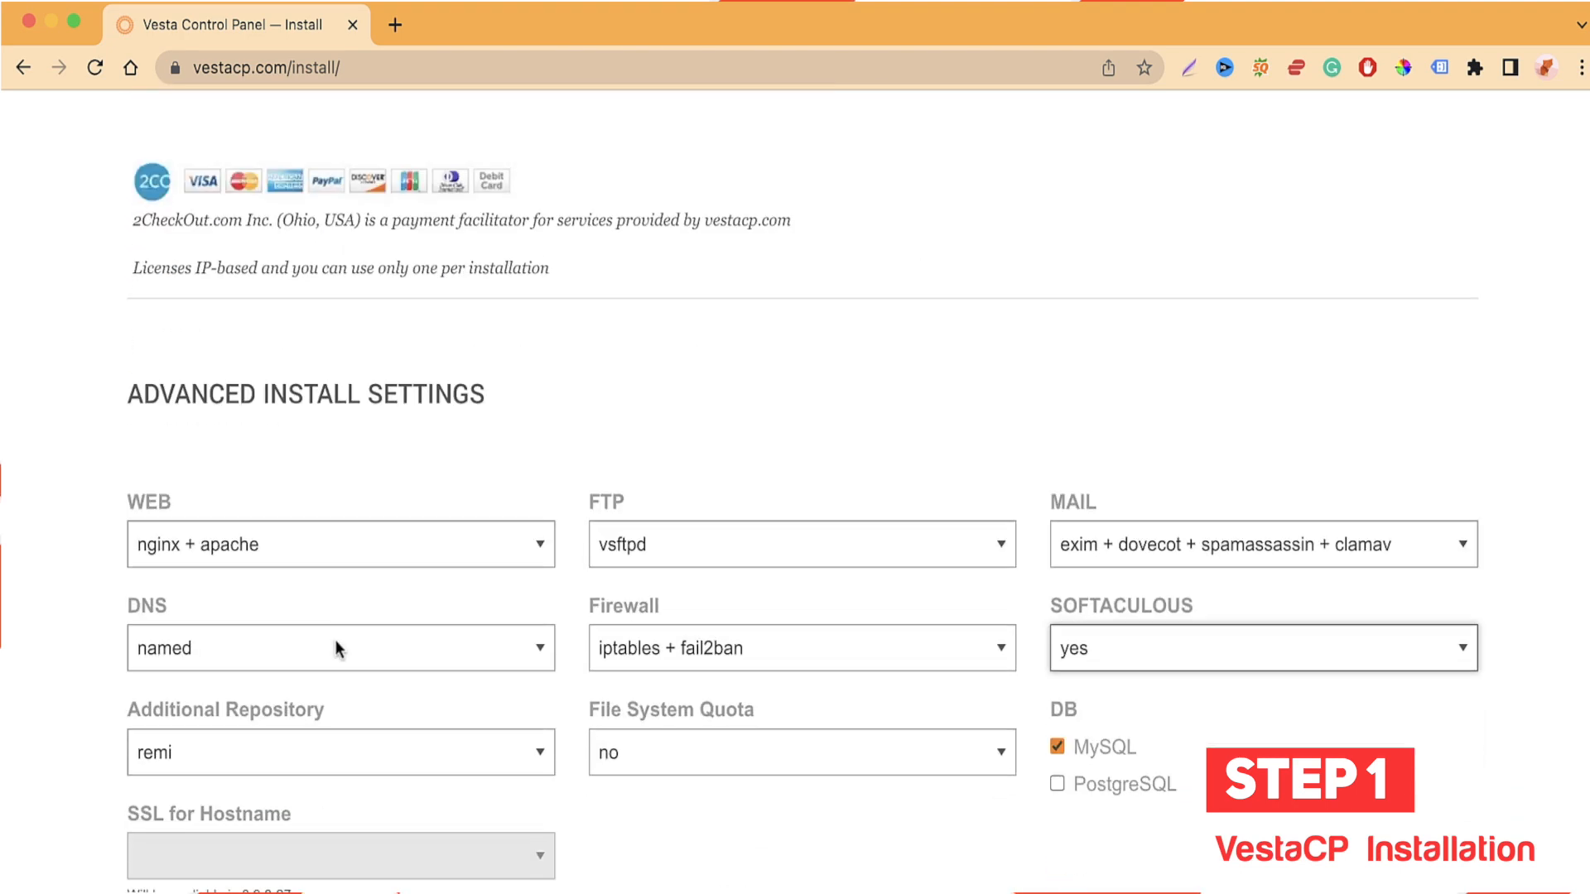
scroll(335, 647, "down", 3)
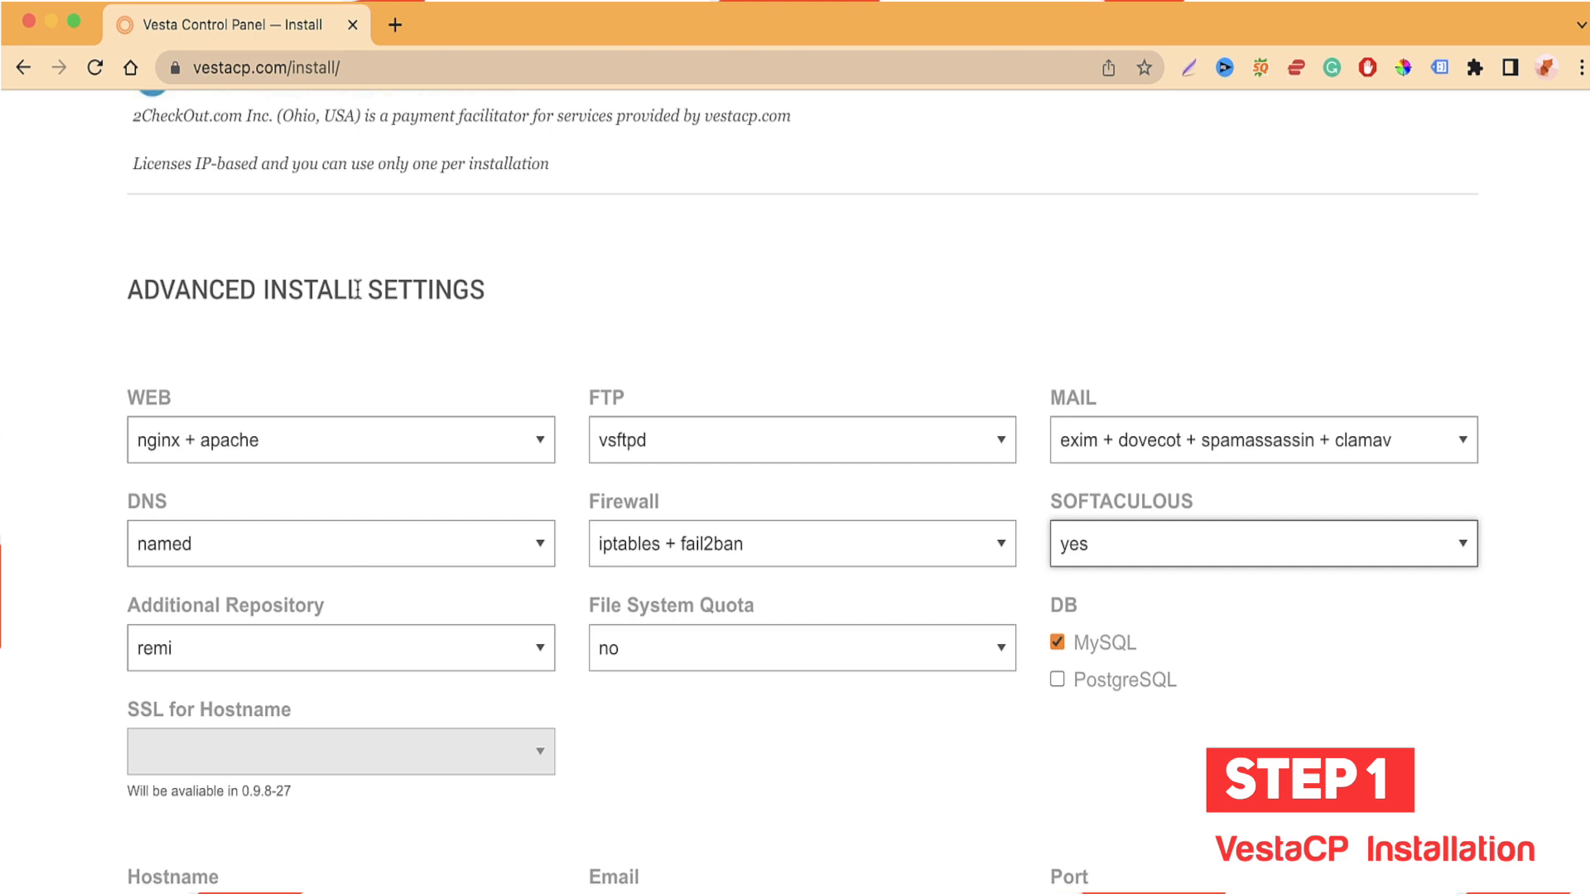
scroll(373, 322, "down", 3)
left_click(225, 290)
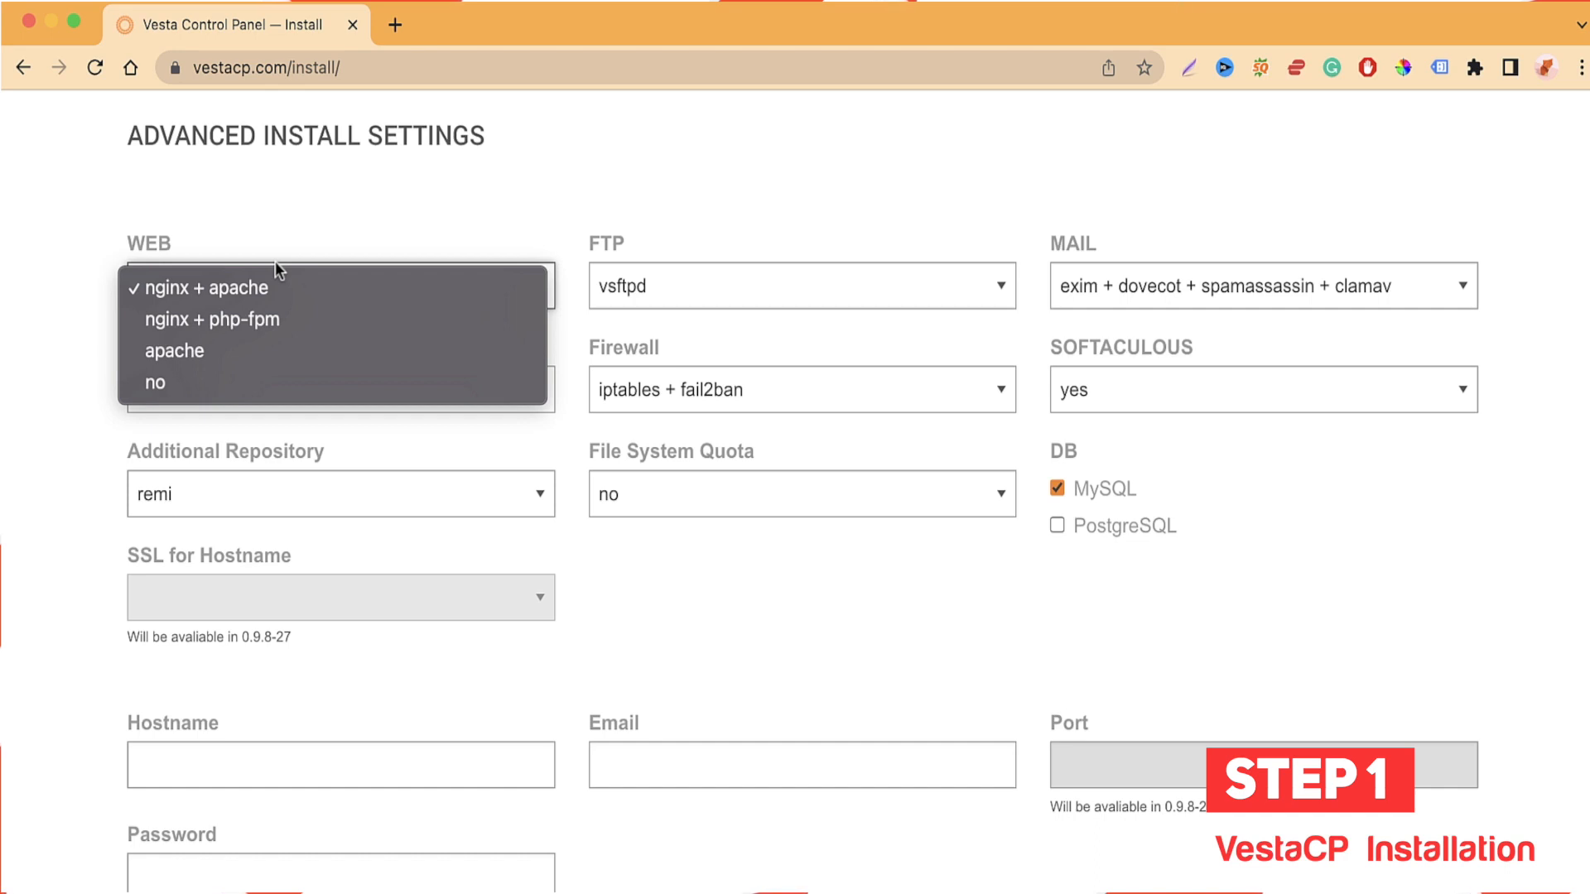
left_click(273, 285)
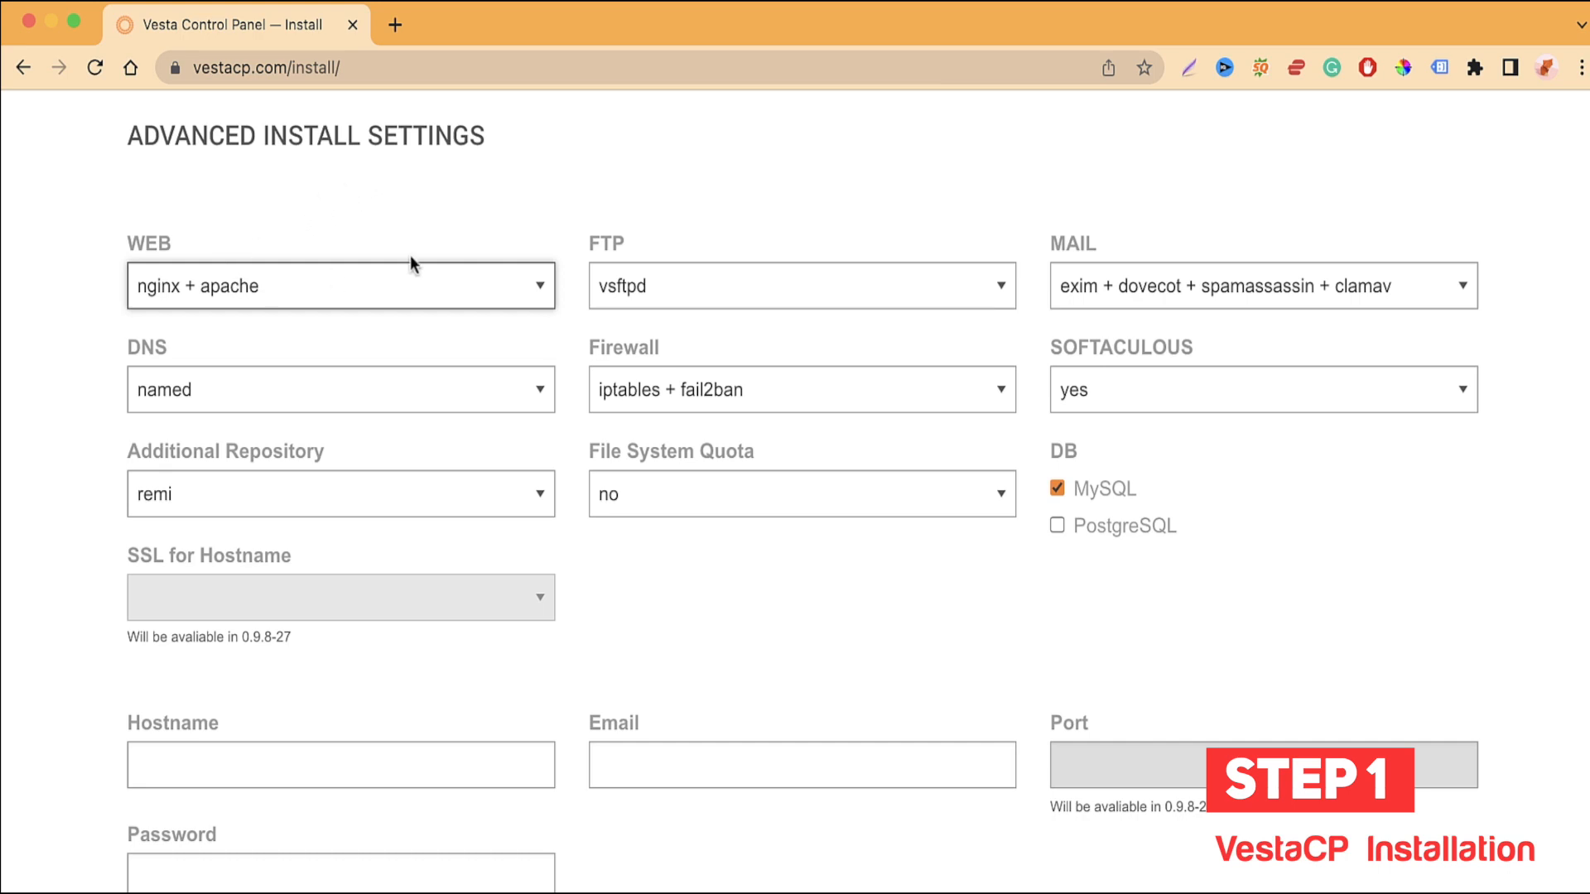
left_click(699, 277)
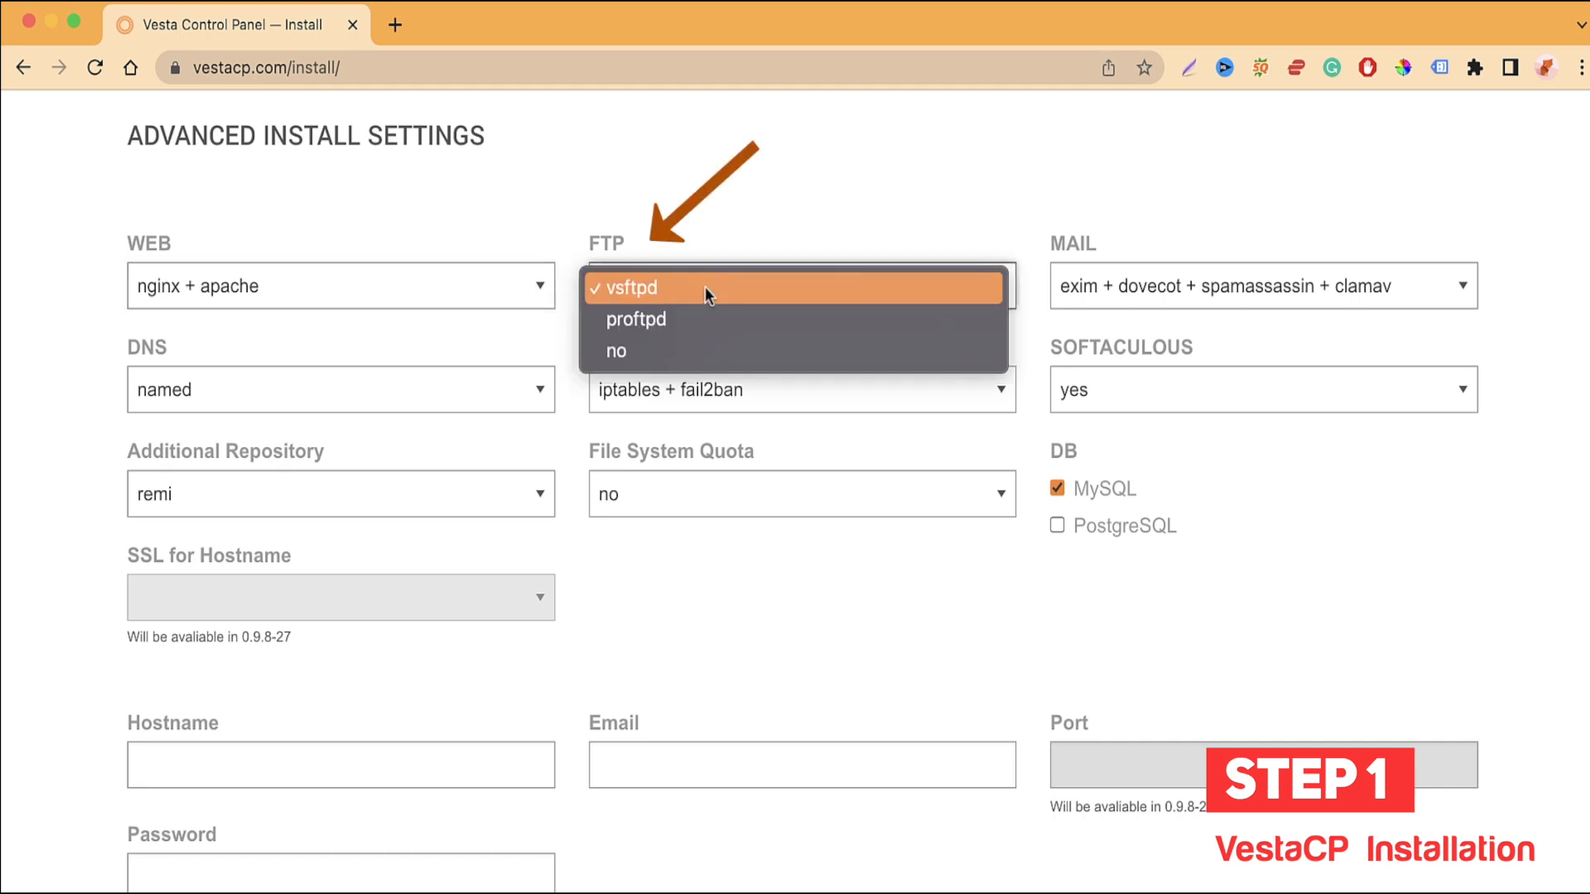
left_click(704, 287)
left_click(1146, 300)
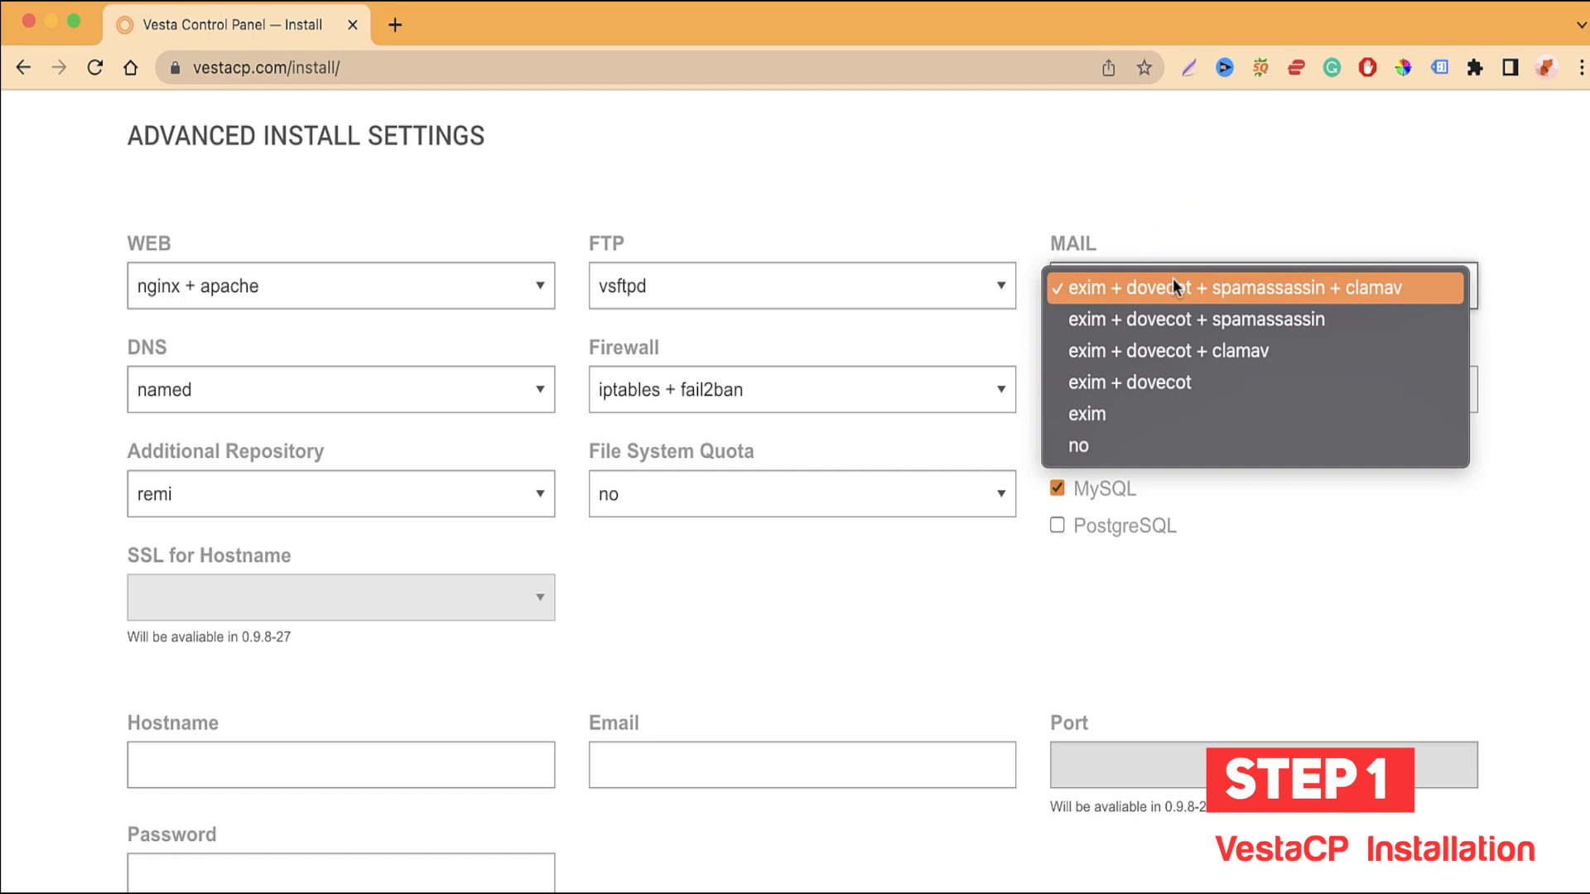
left_click(1166, 294)
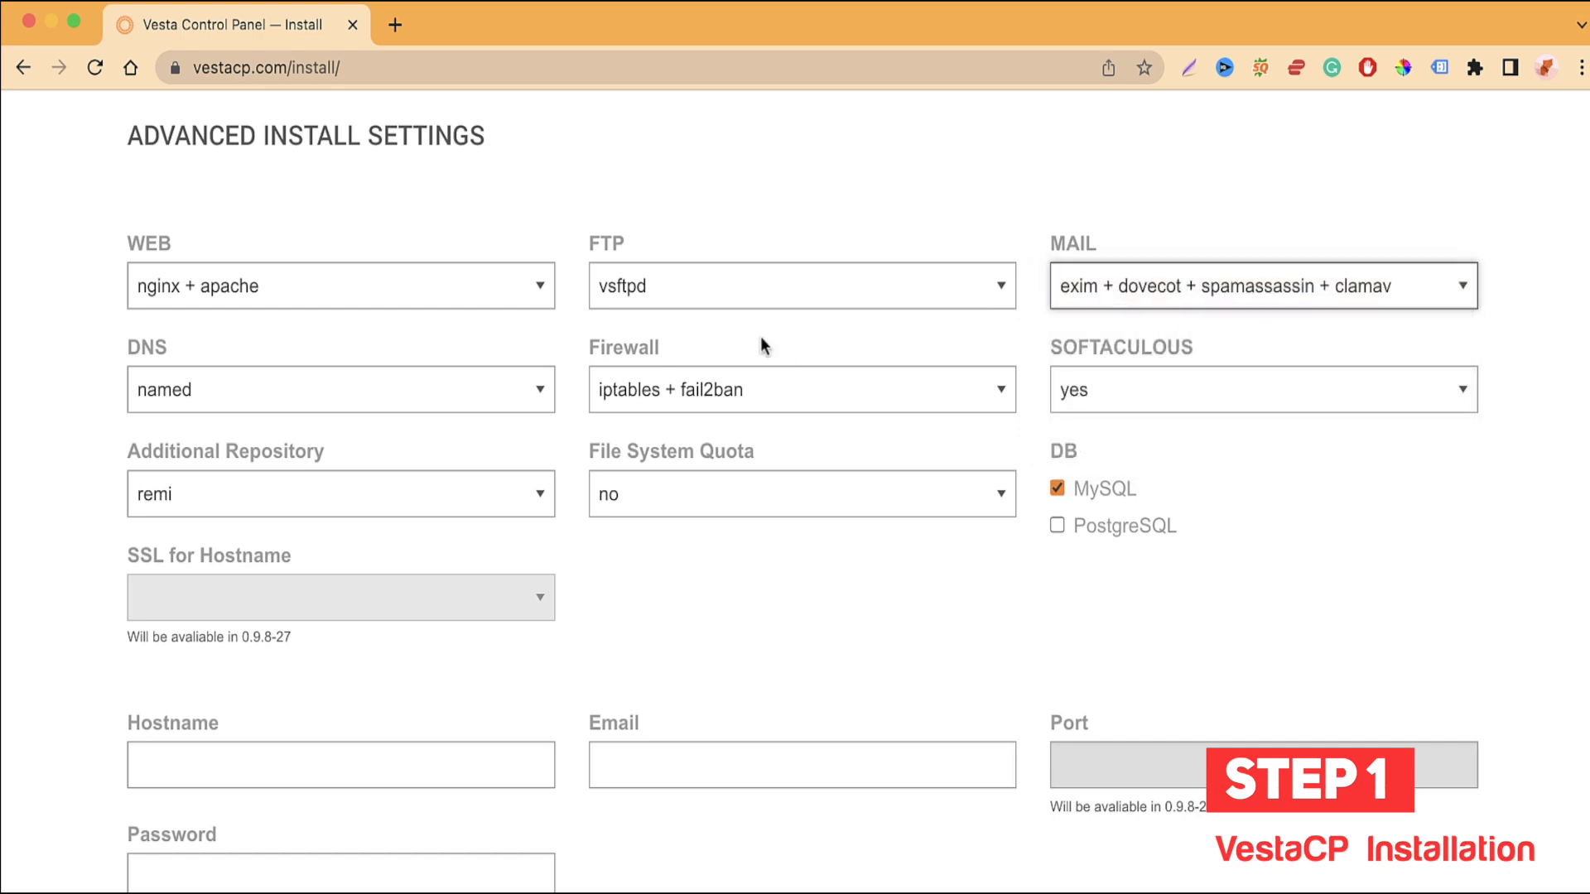
left_click(399, 371)
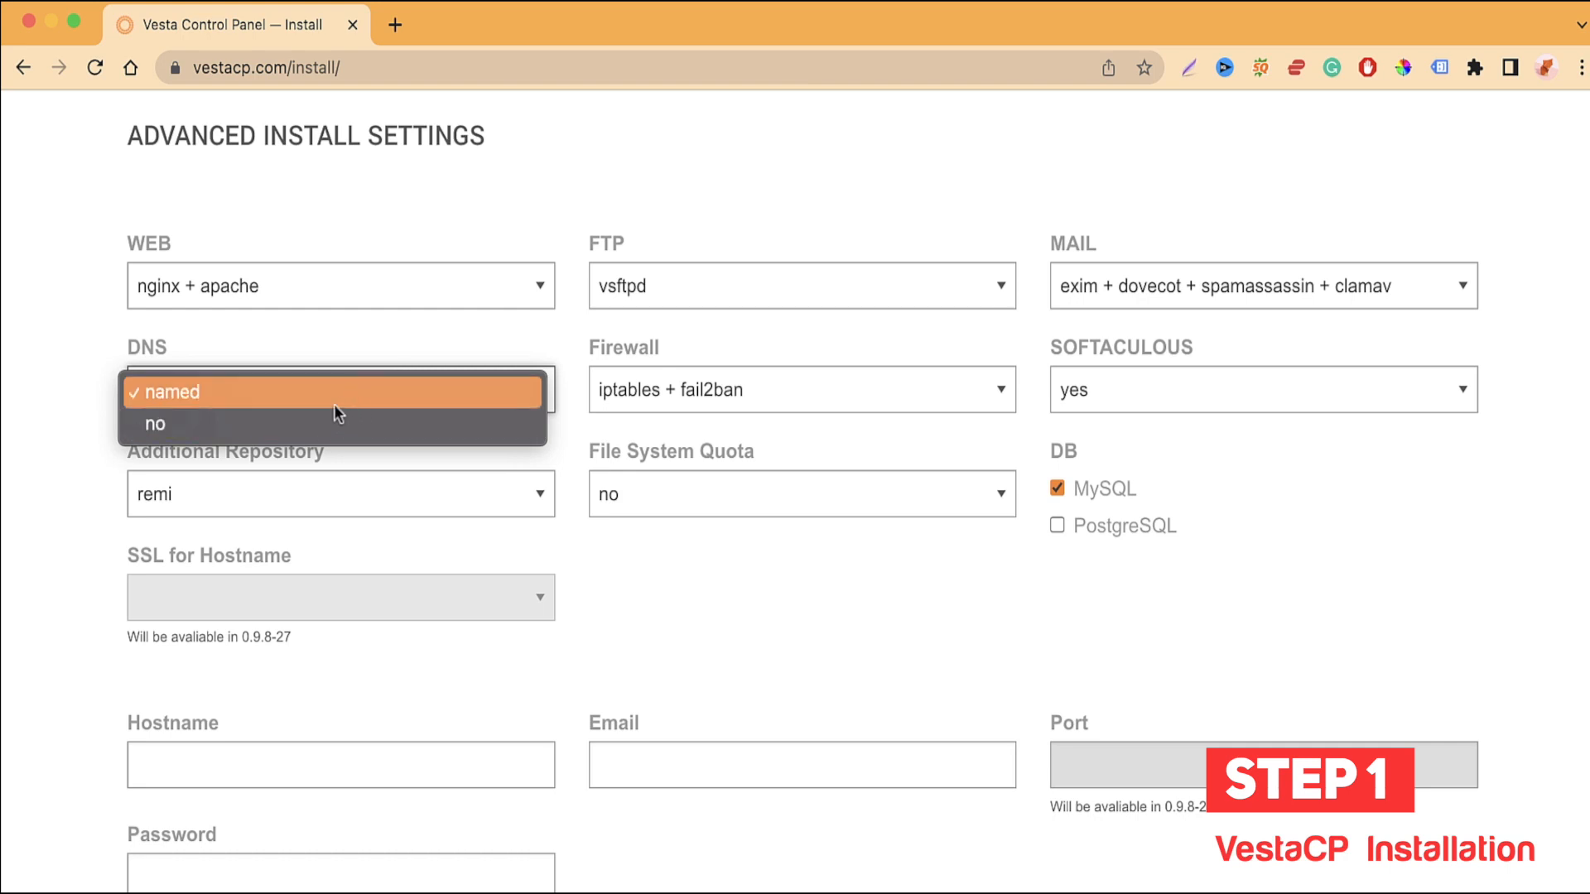
left_click(373, 389)
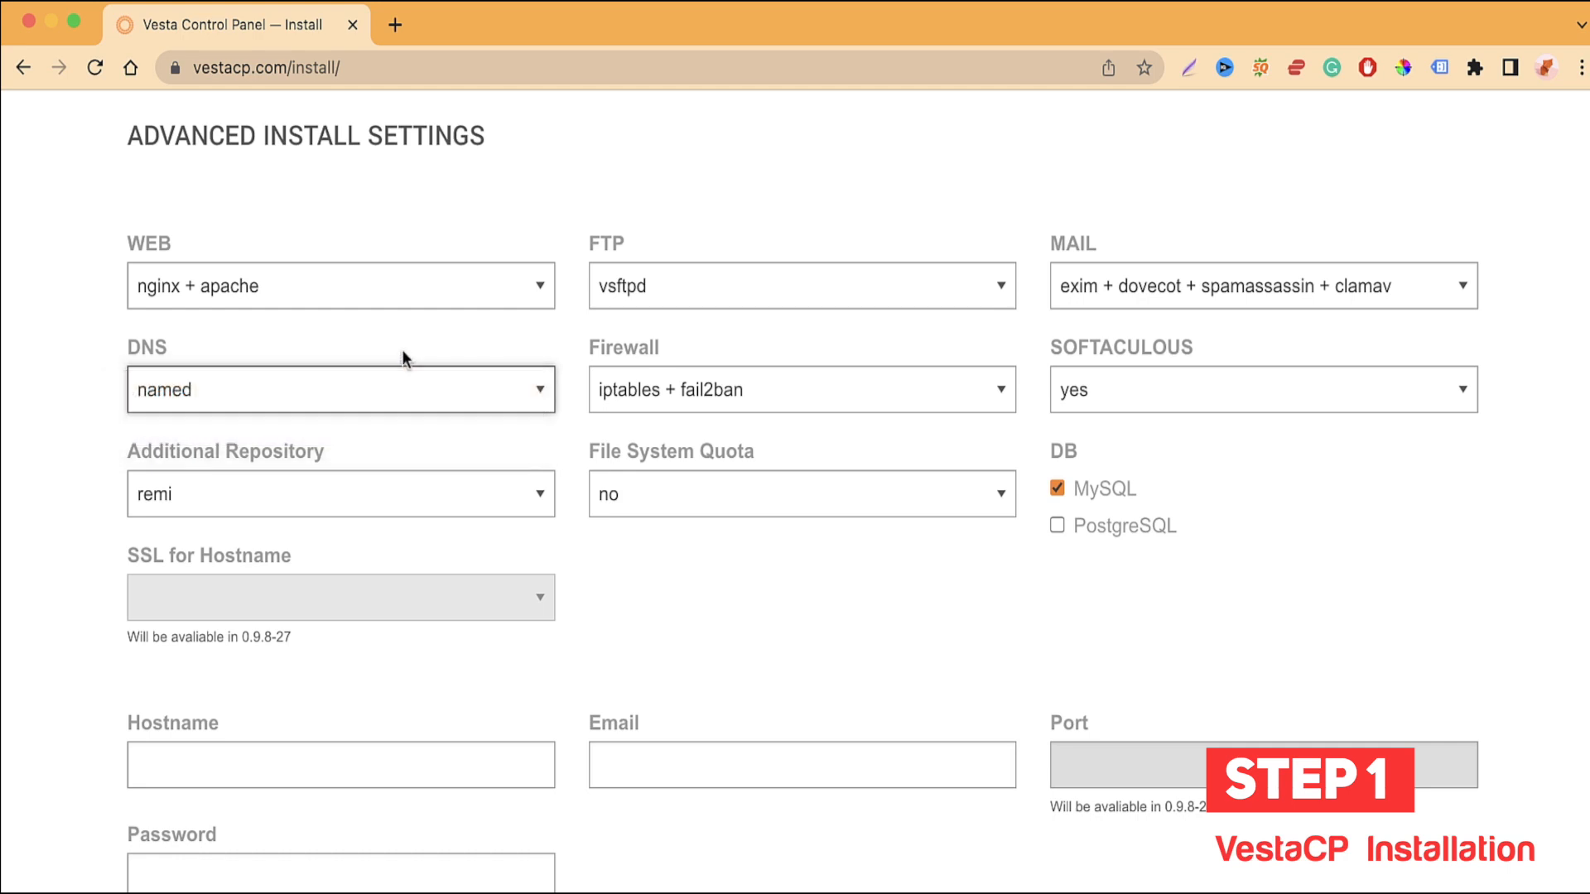
left_click(639, 394)
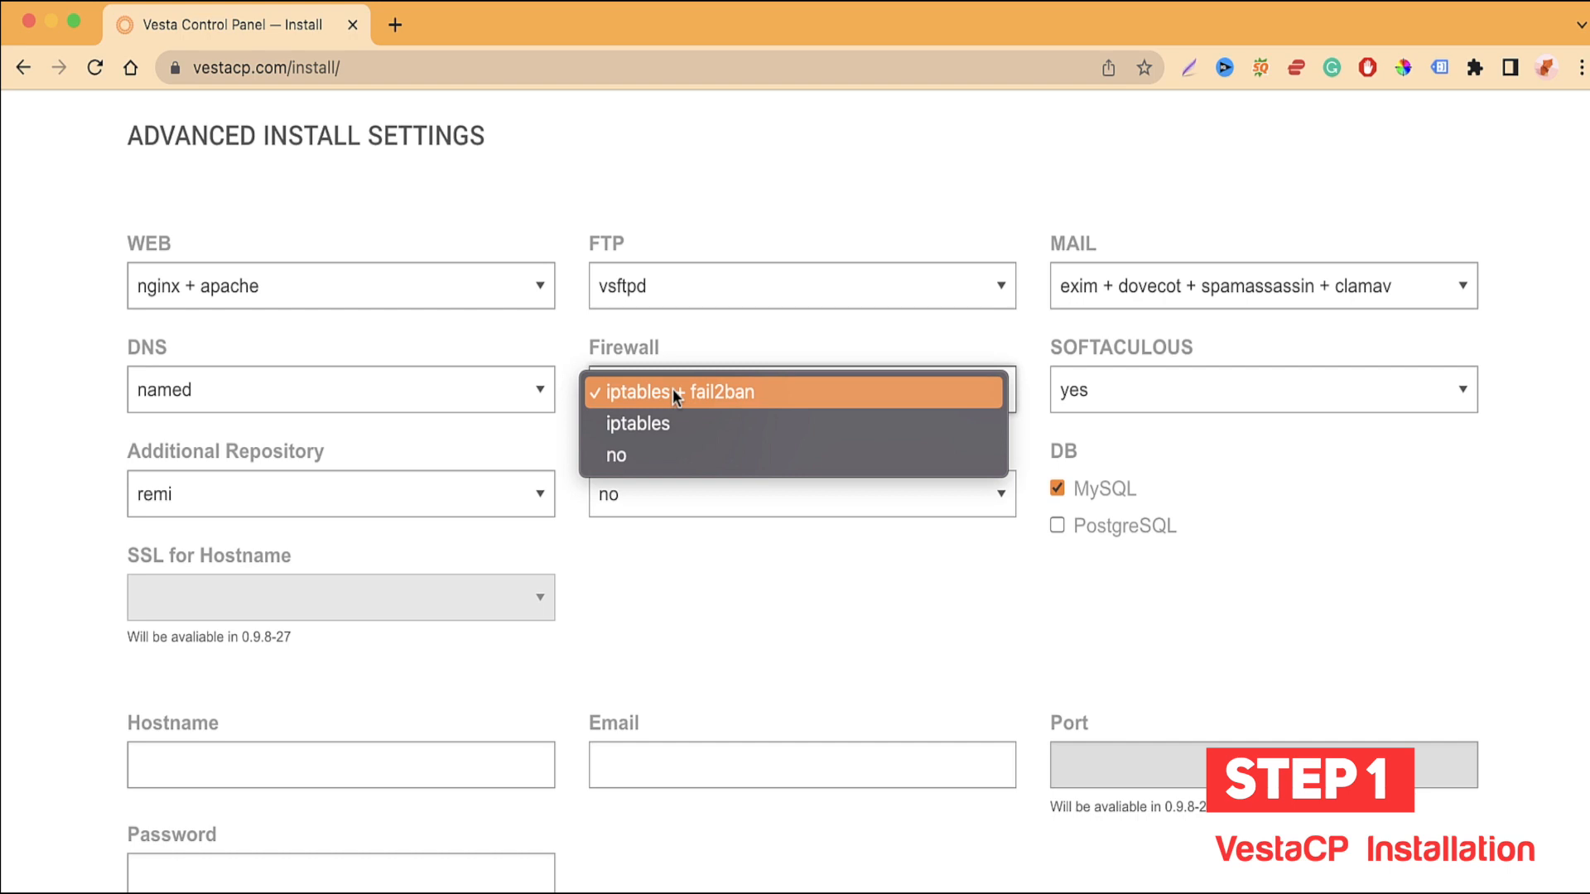
left_click(774, 386)
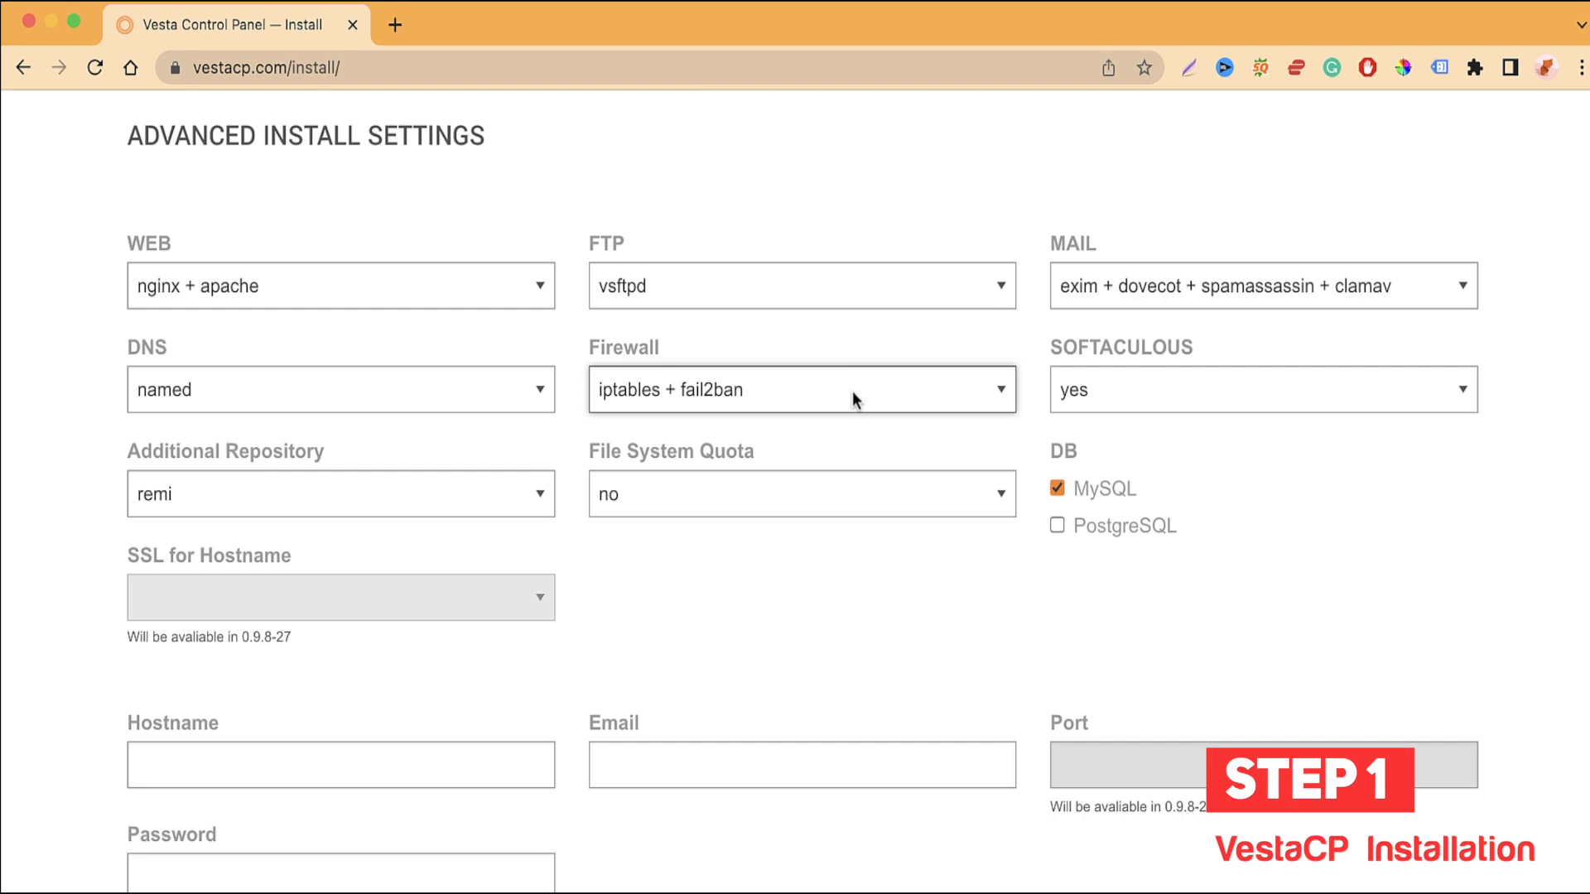
Step: Turn Softaculous off and back on, and keep remi as the additional repository
left_click(1116, 393)
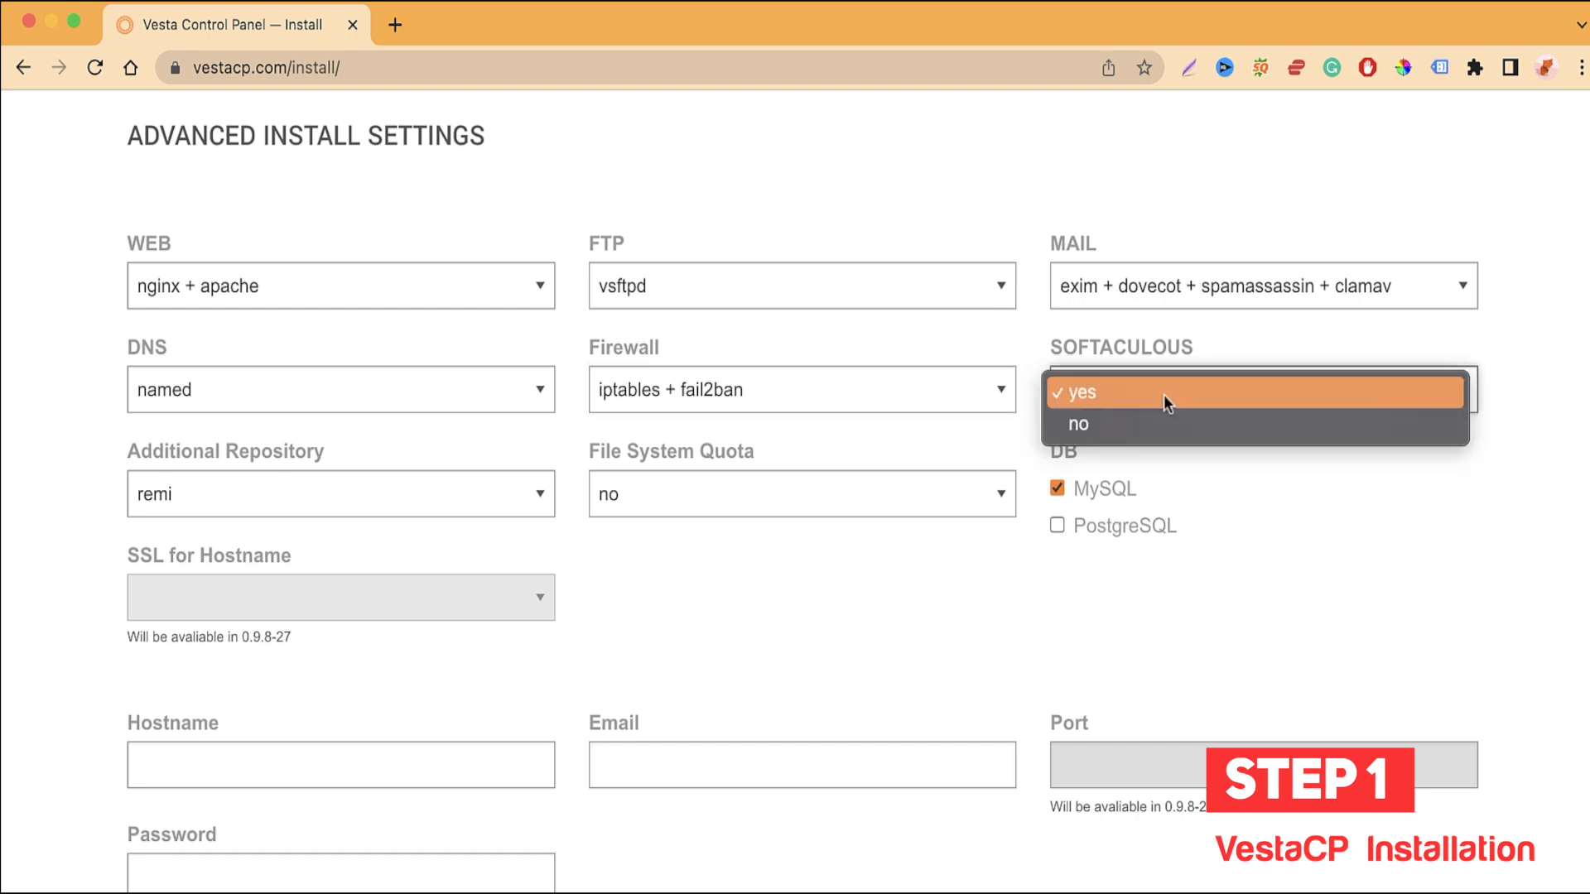
left_click(1135, 422)
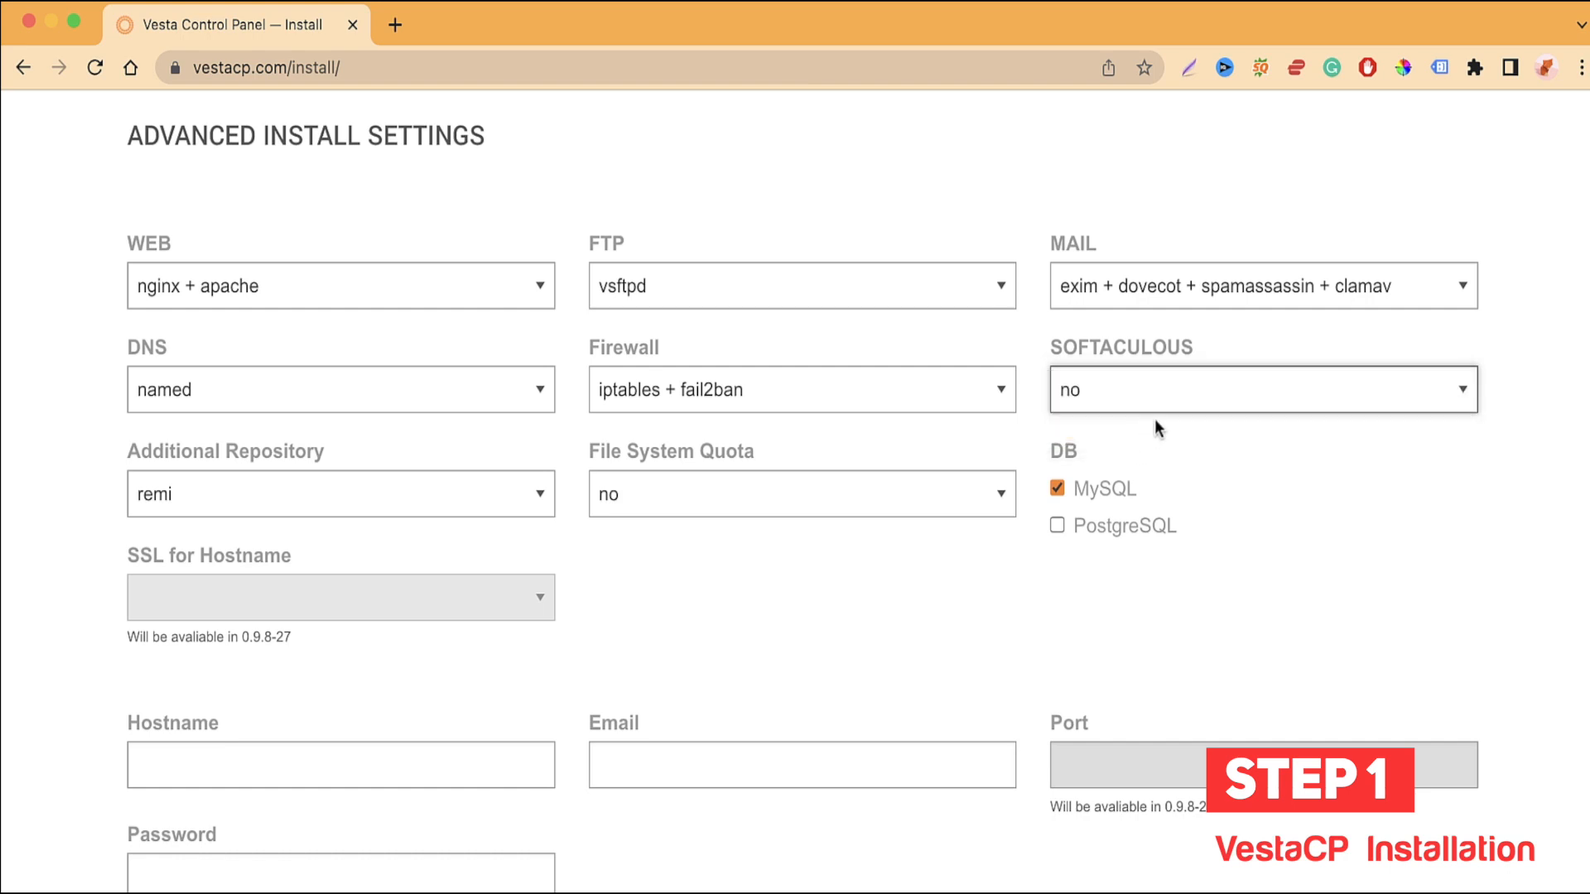
left_click(1157, 387)
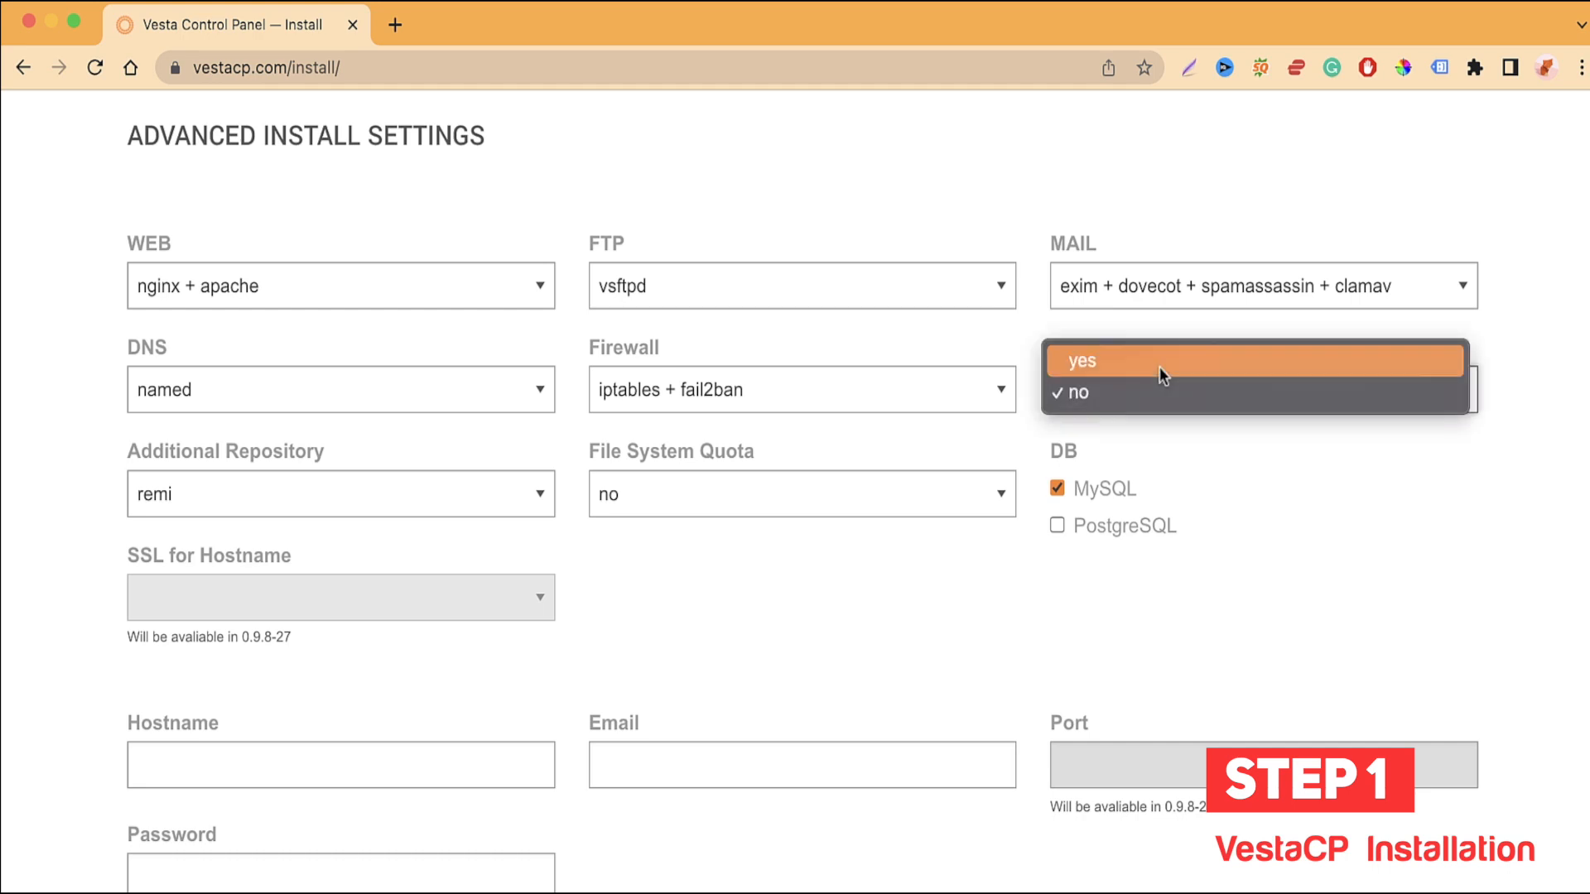
left_click(1161, 360)
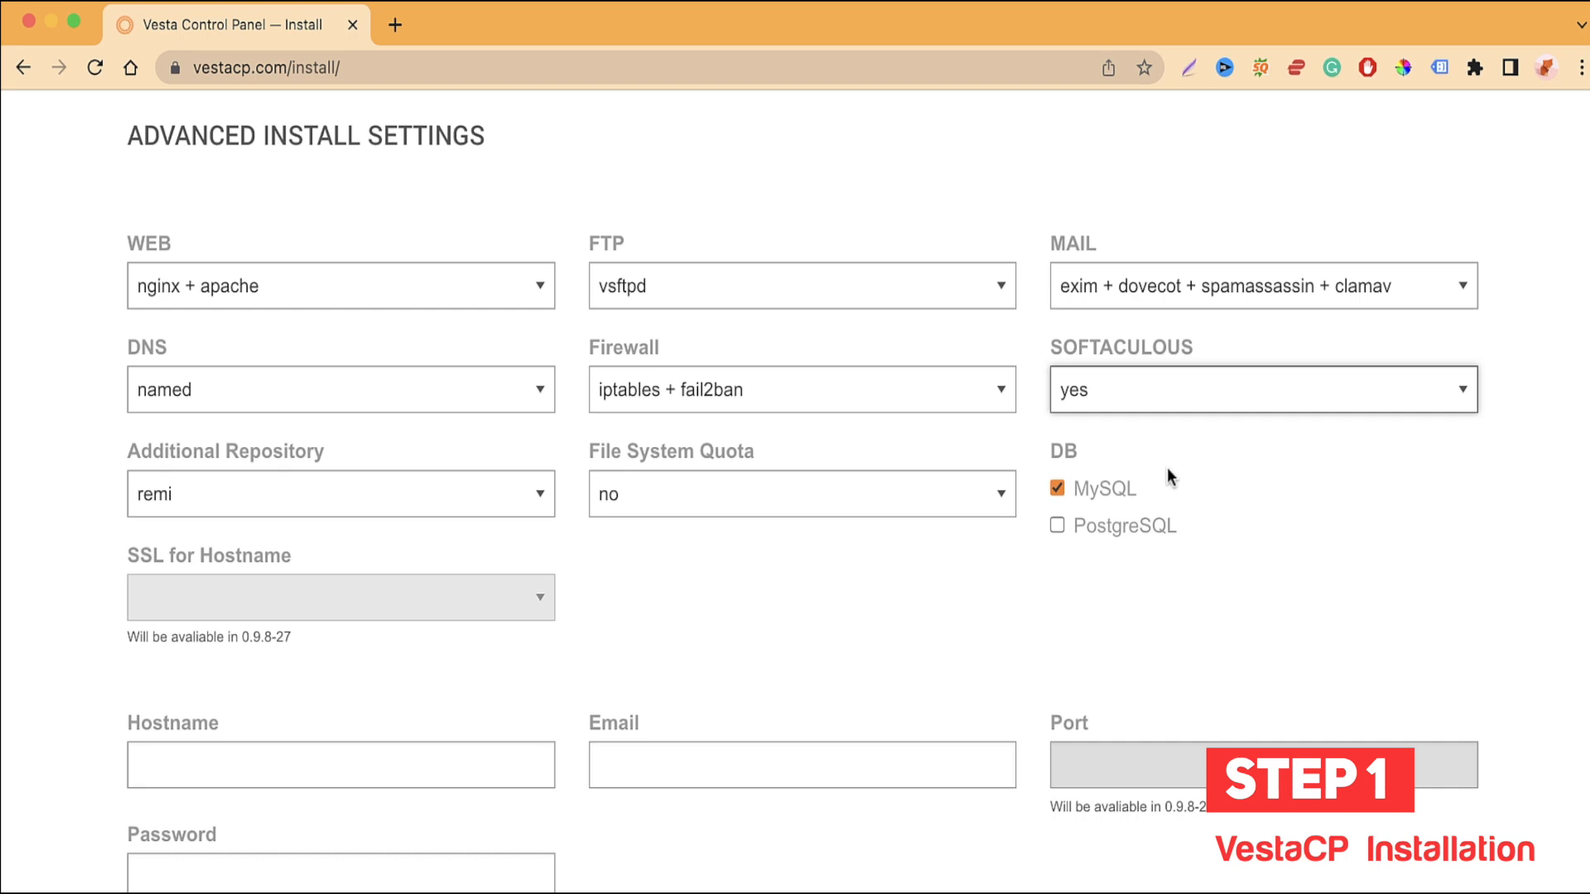
left_click(490, 495)
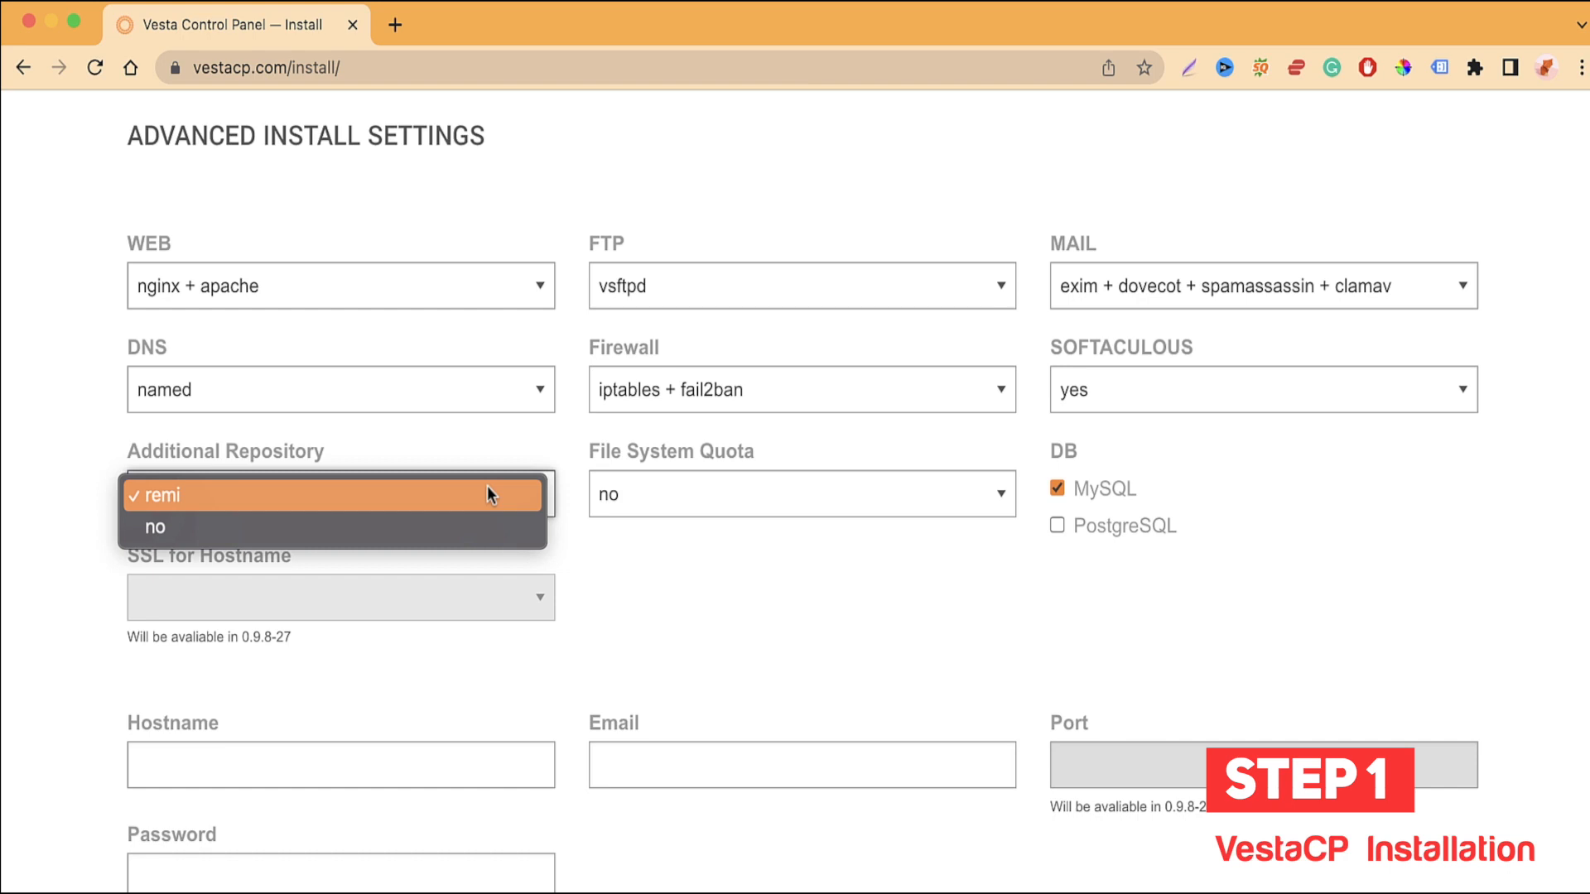
left_click(671, 547)
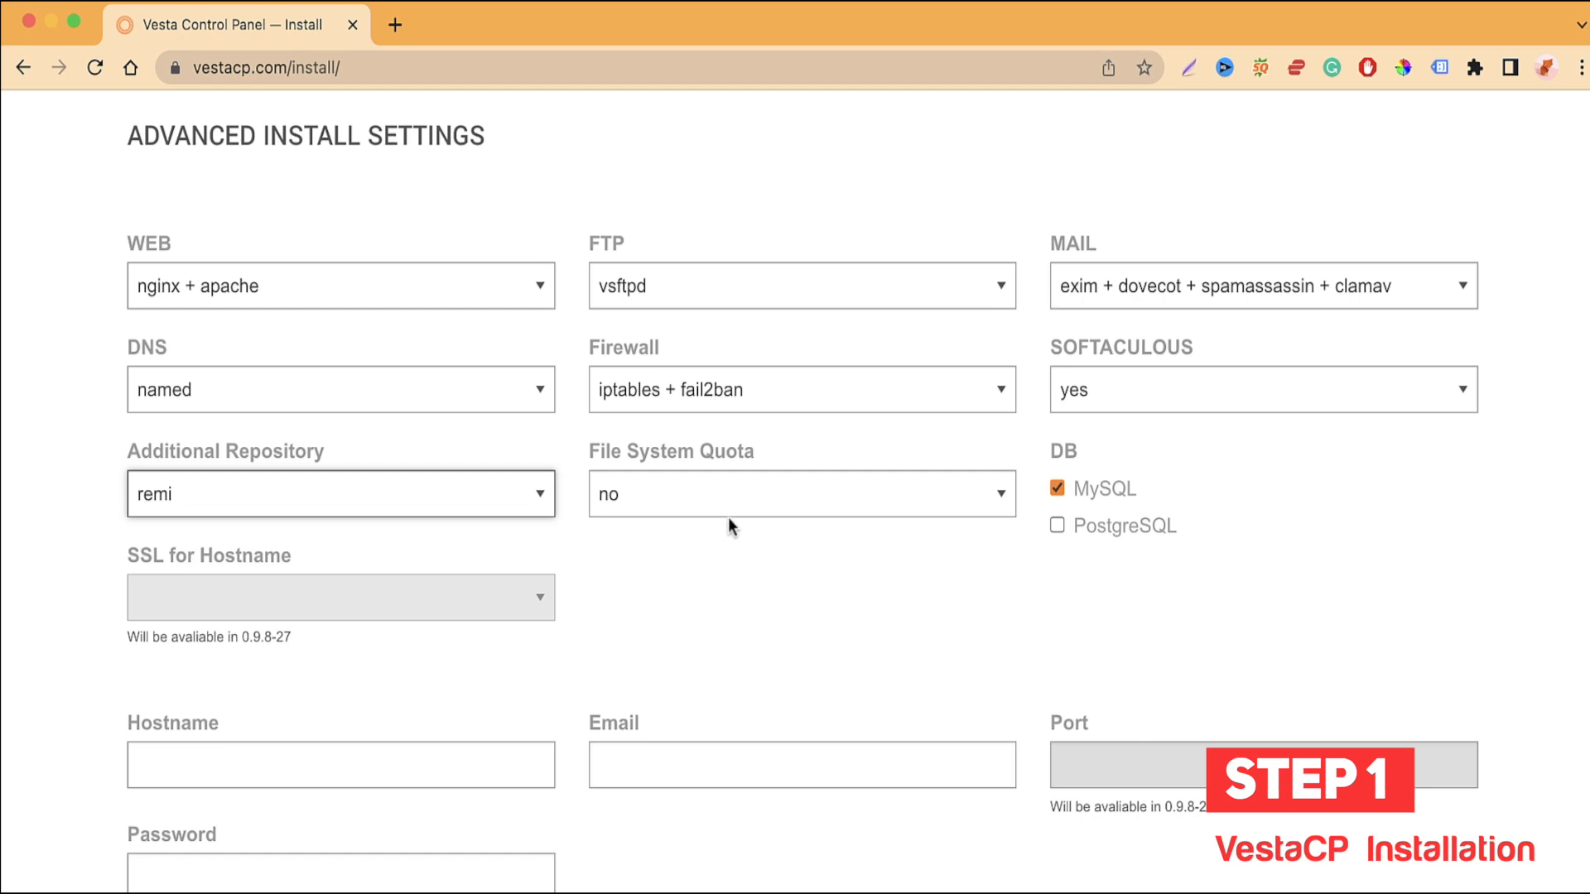
Step: Switch File System Quota to yes and back to no, then bring the Hostname, Email and Password fields into view
left_click(745, 502)
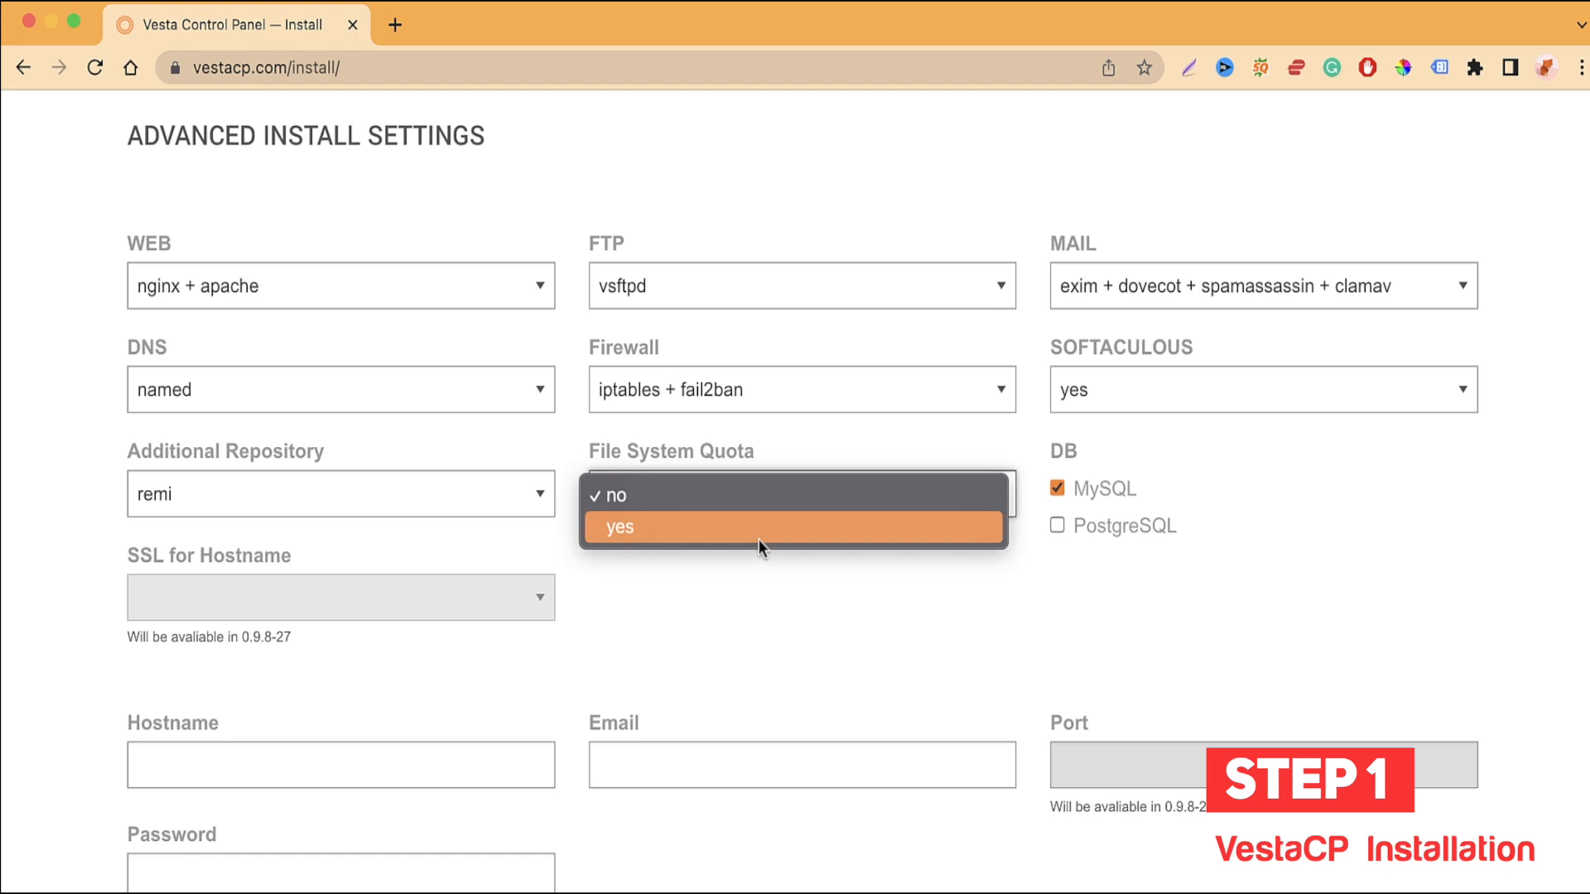
left_click(759, 536)
left_click(765, 510)
left_click(766, 476)
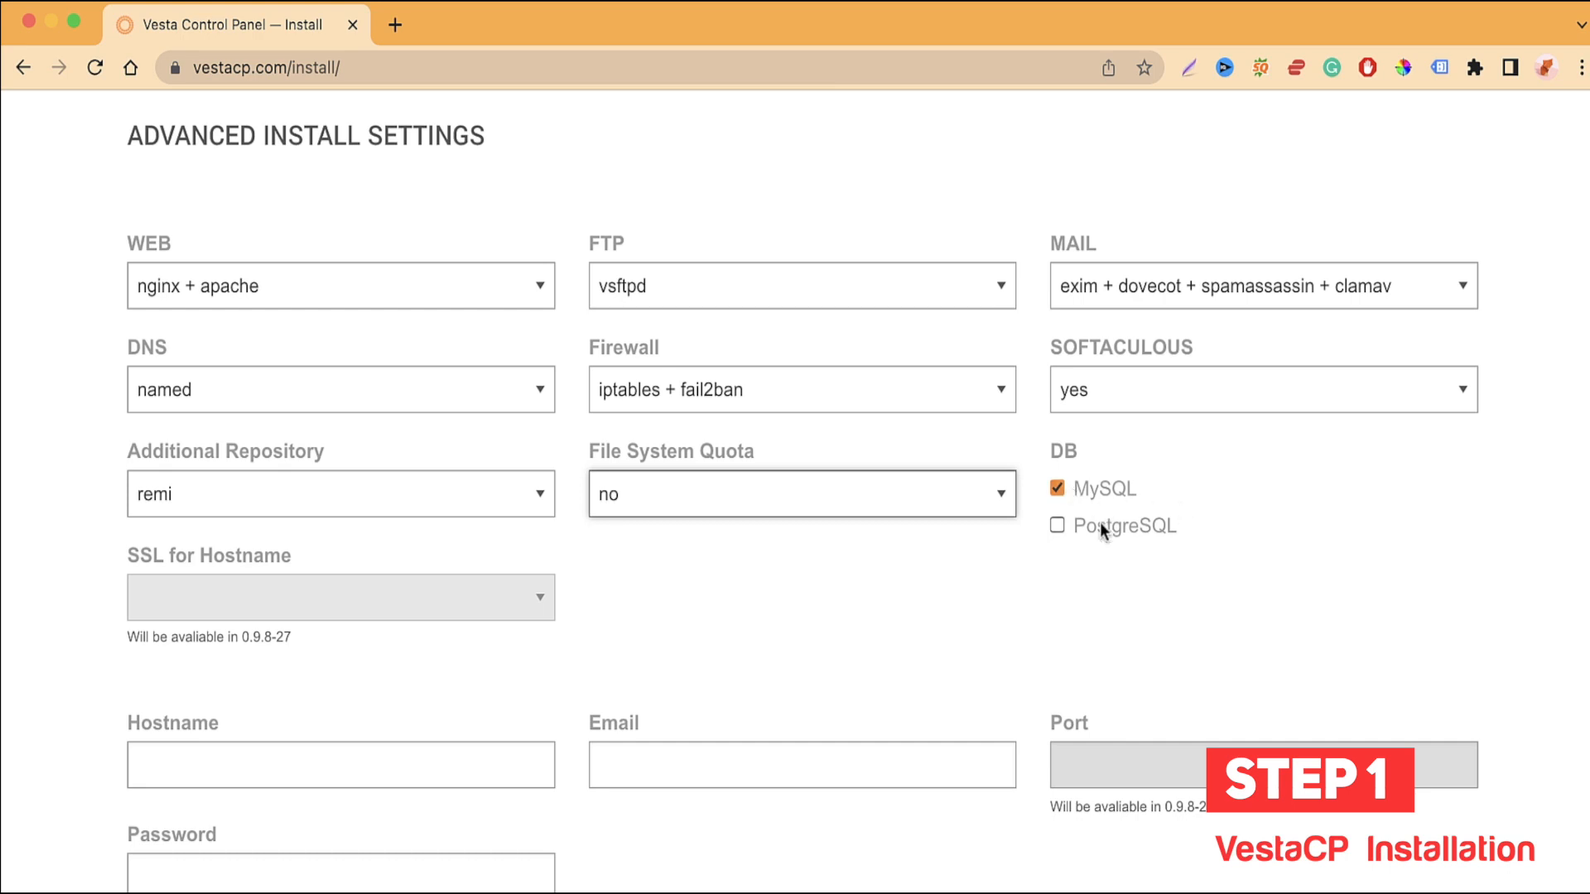
left_click(1135, 616)
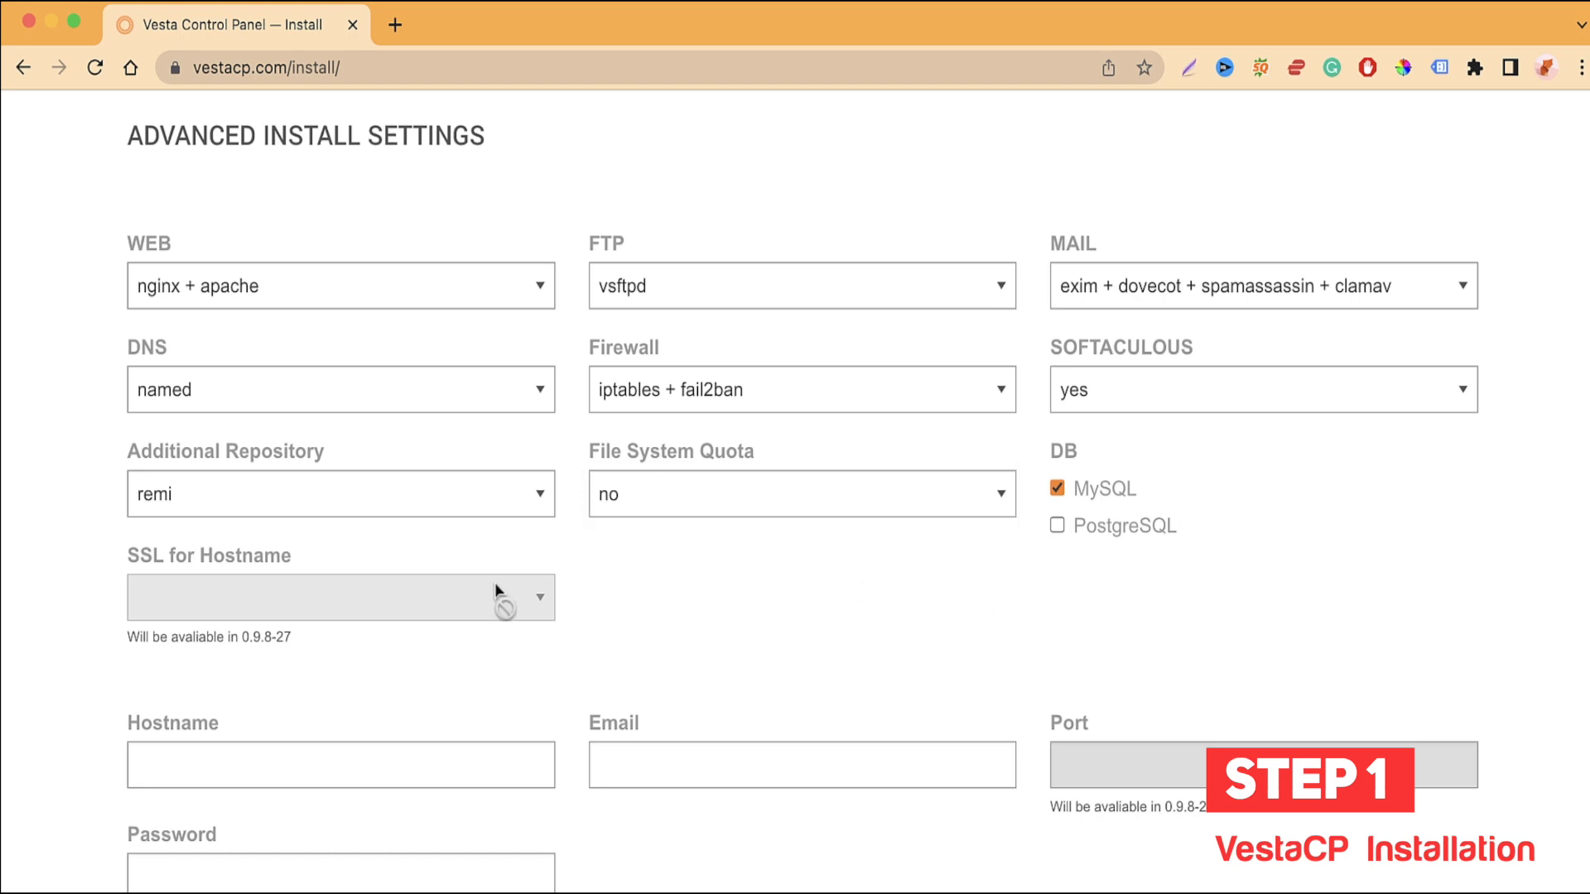
scroll(664, 590, "down", 3)
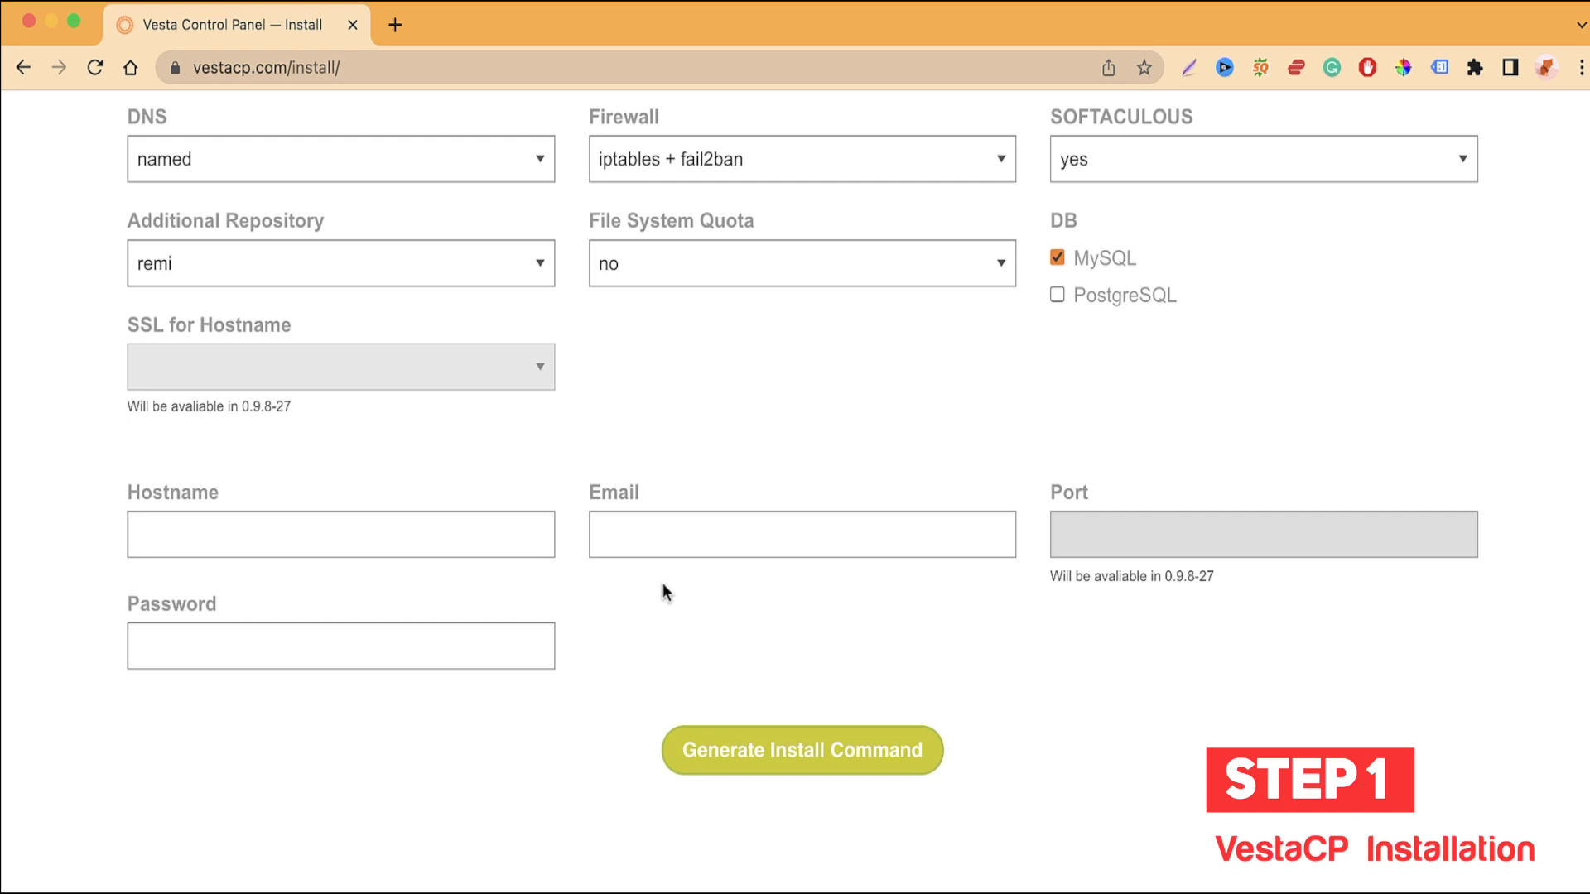
Step: Enter kwebby.com as the hostname and fill in the admin e-mail address
left_click(373, 520)
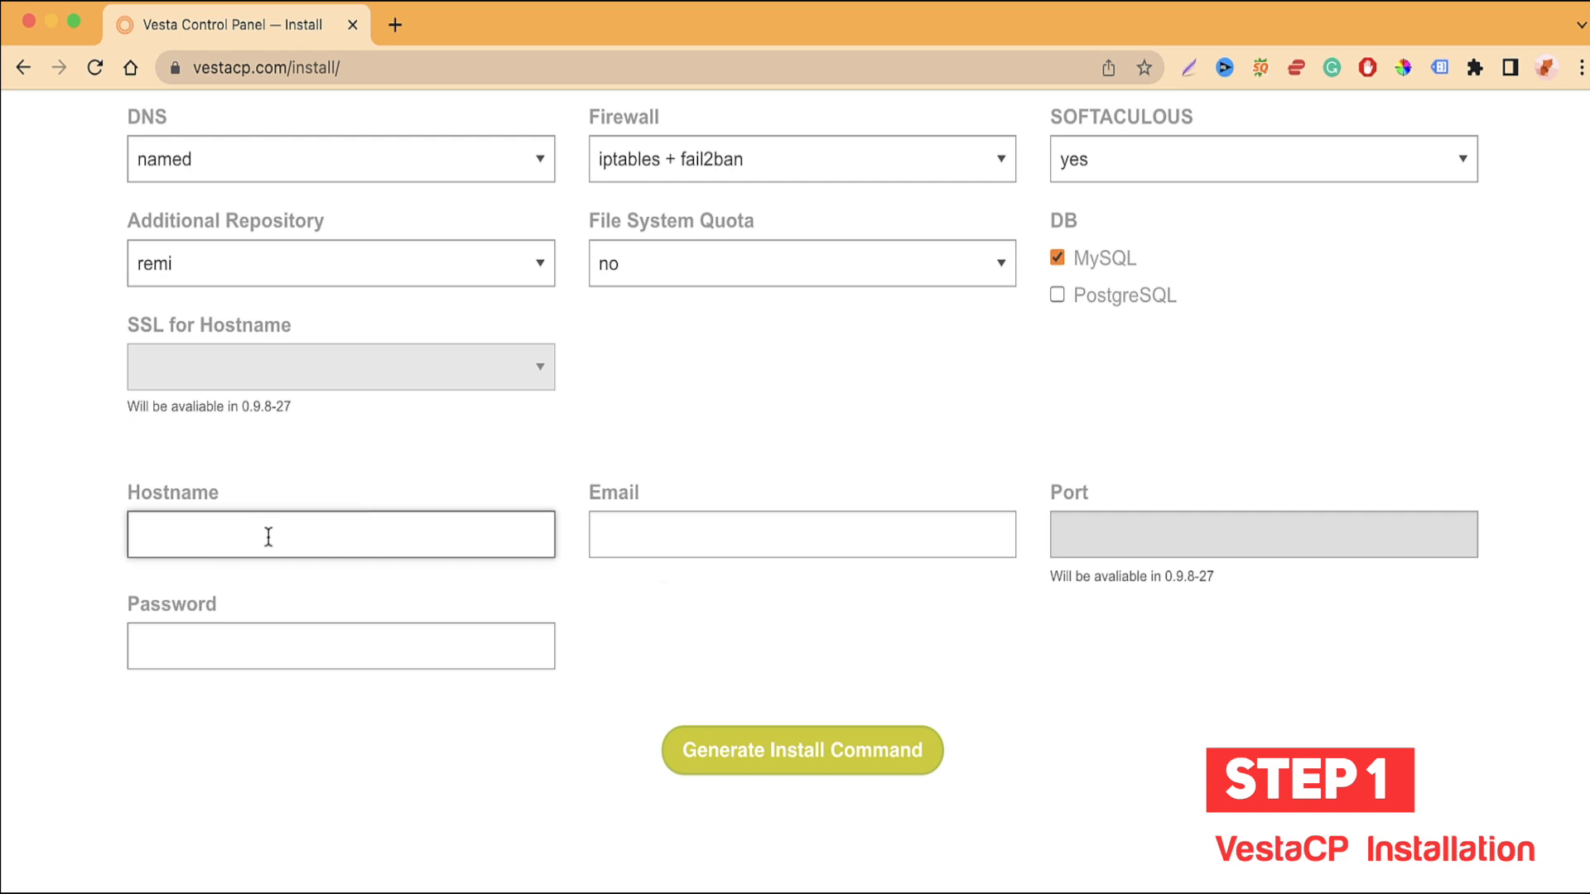
type("kwebby.com")
key("Tab")
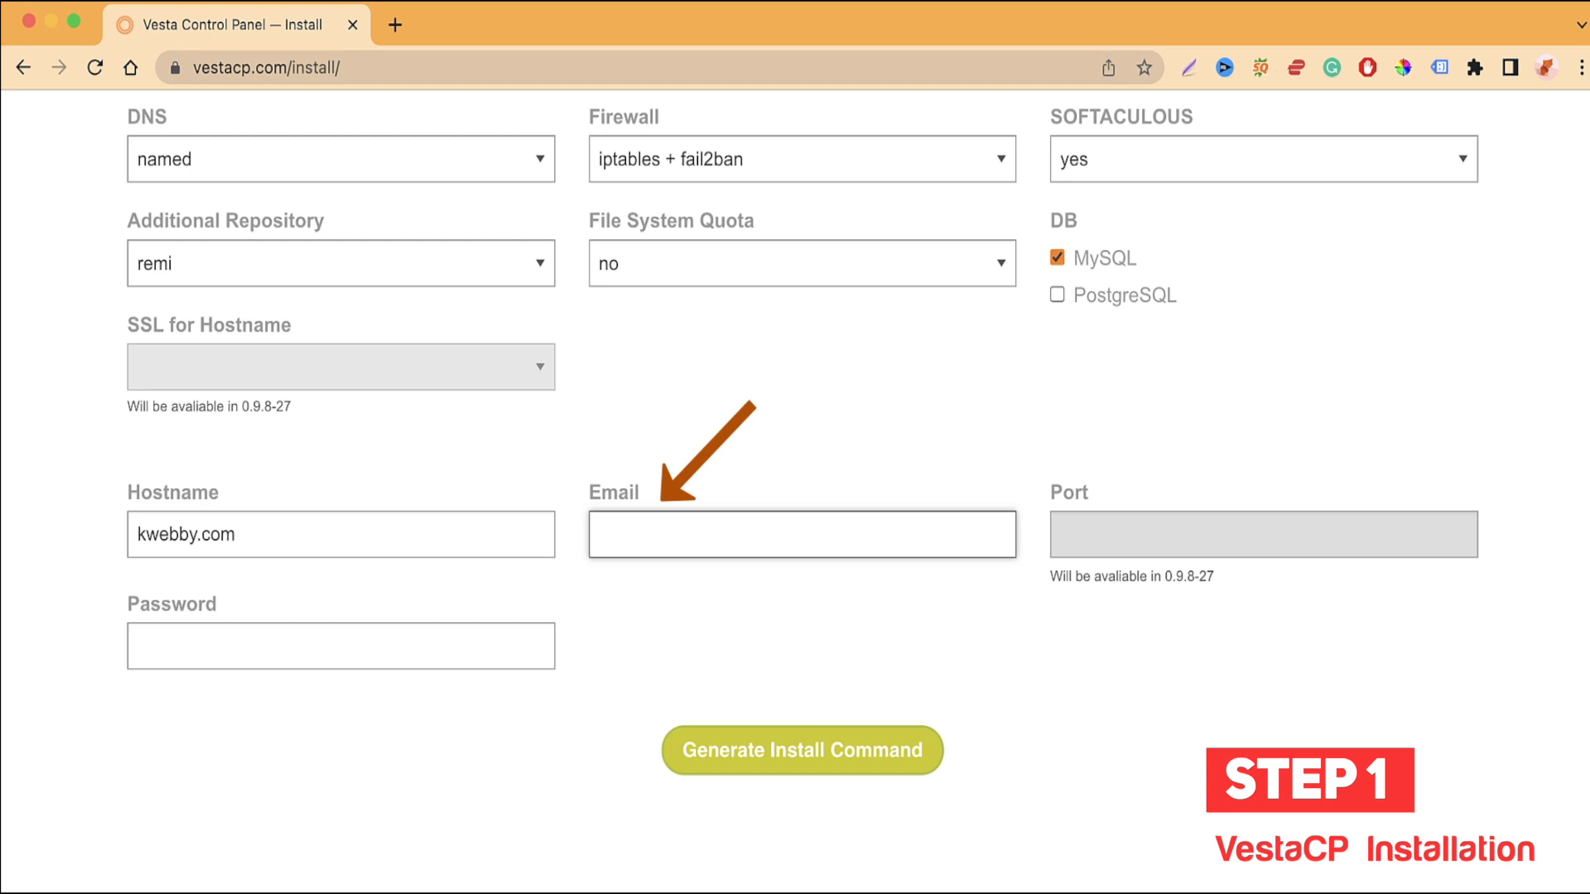
key("Tab")
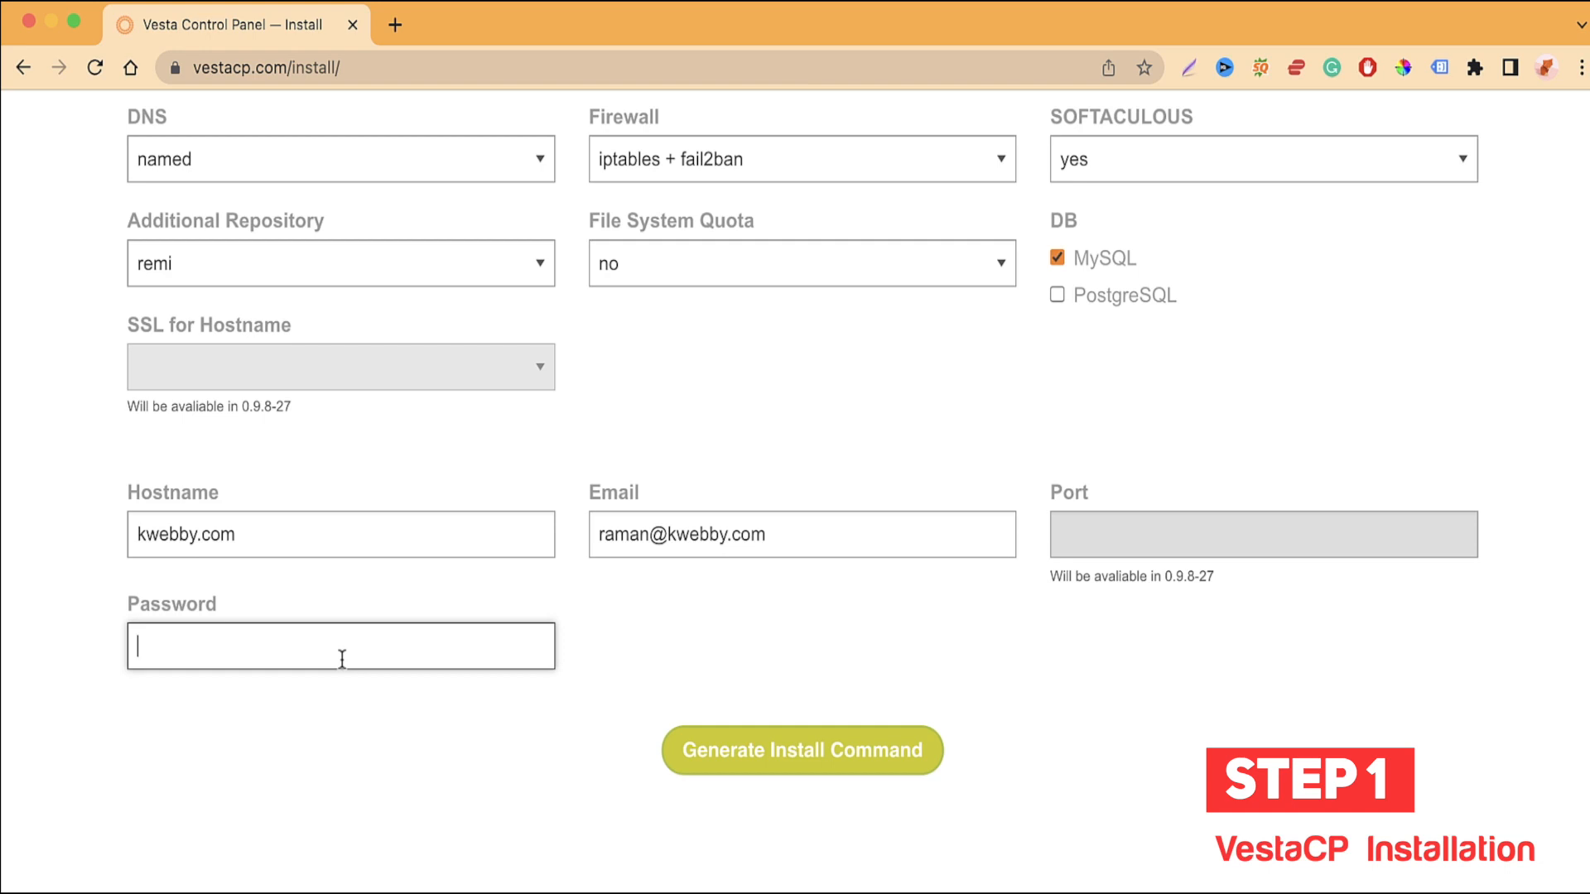
Step: Clear the e-mail and hostname fields and generate the install commands
triple_click(796, 523)
key("BackSpace")
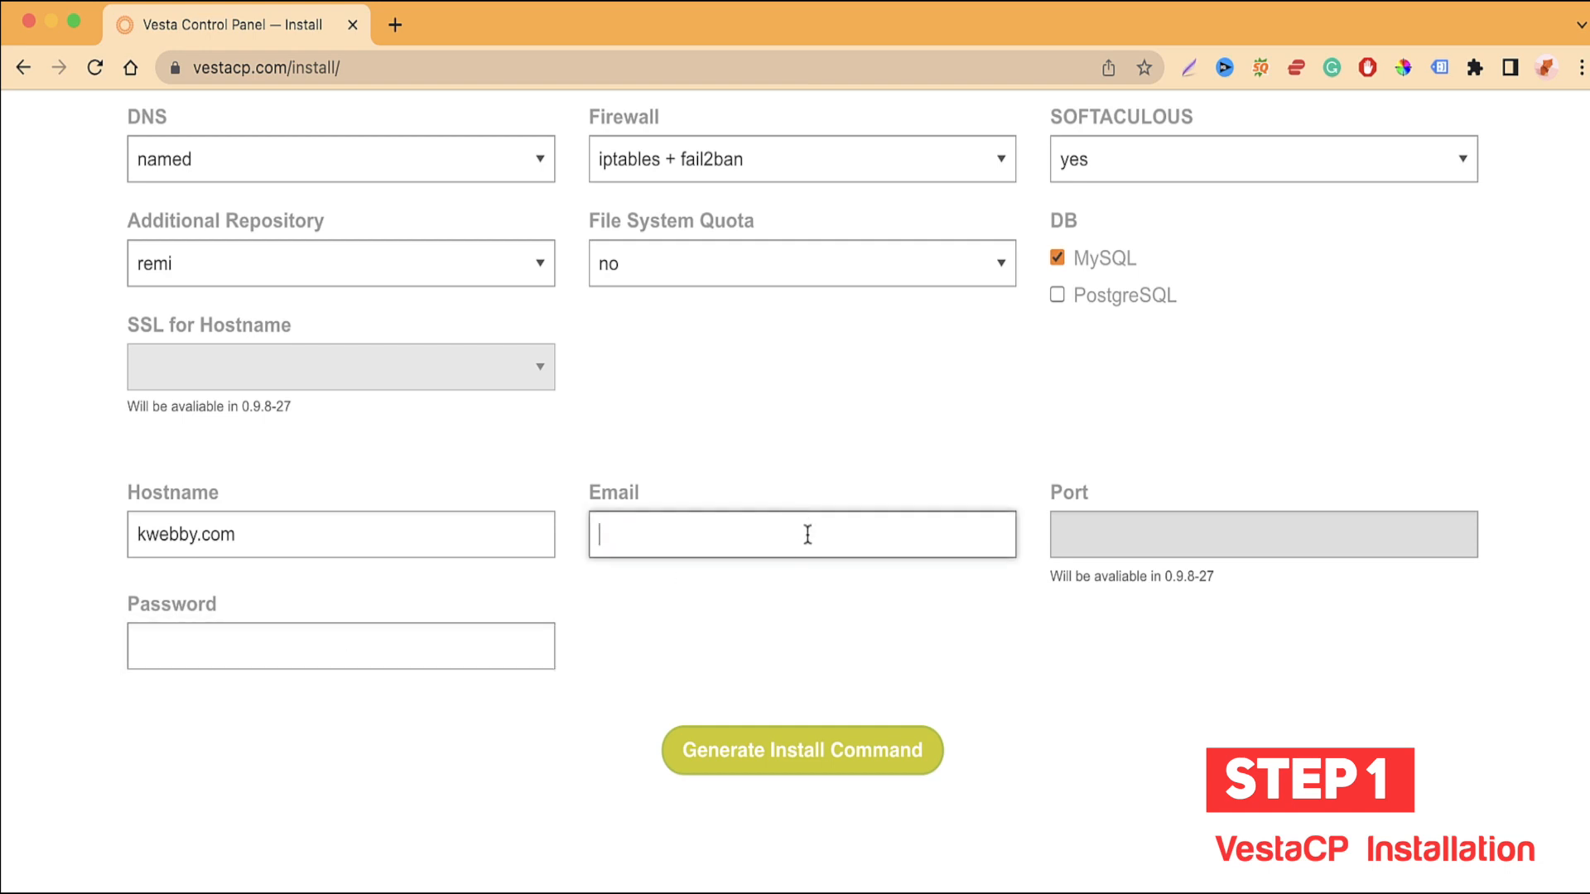
double_click(528, 523)
triple_click(532, 539)
key("BackSpace")
left_click(876, 756)
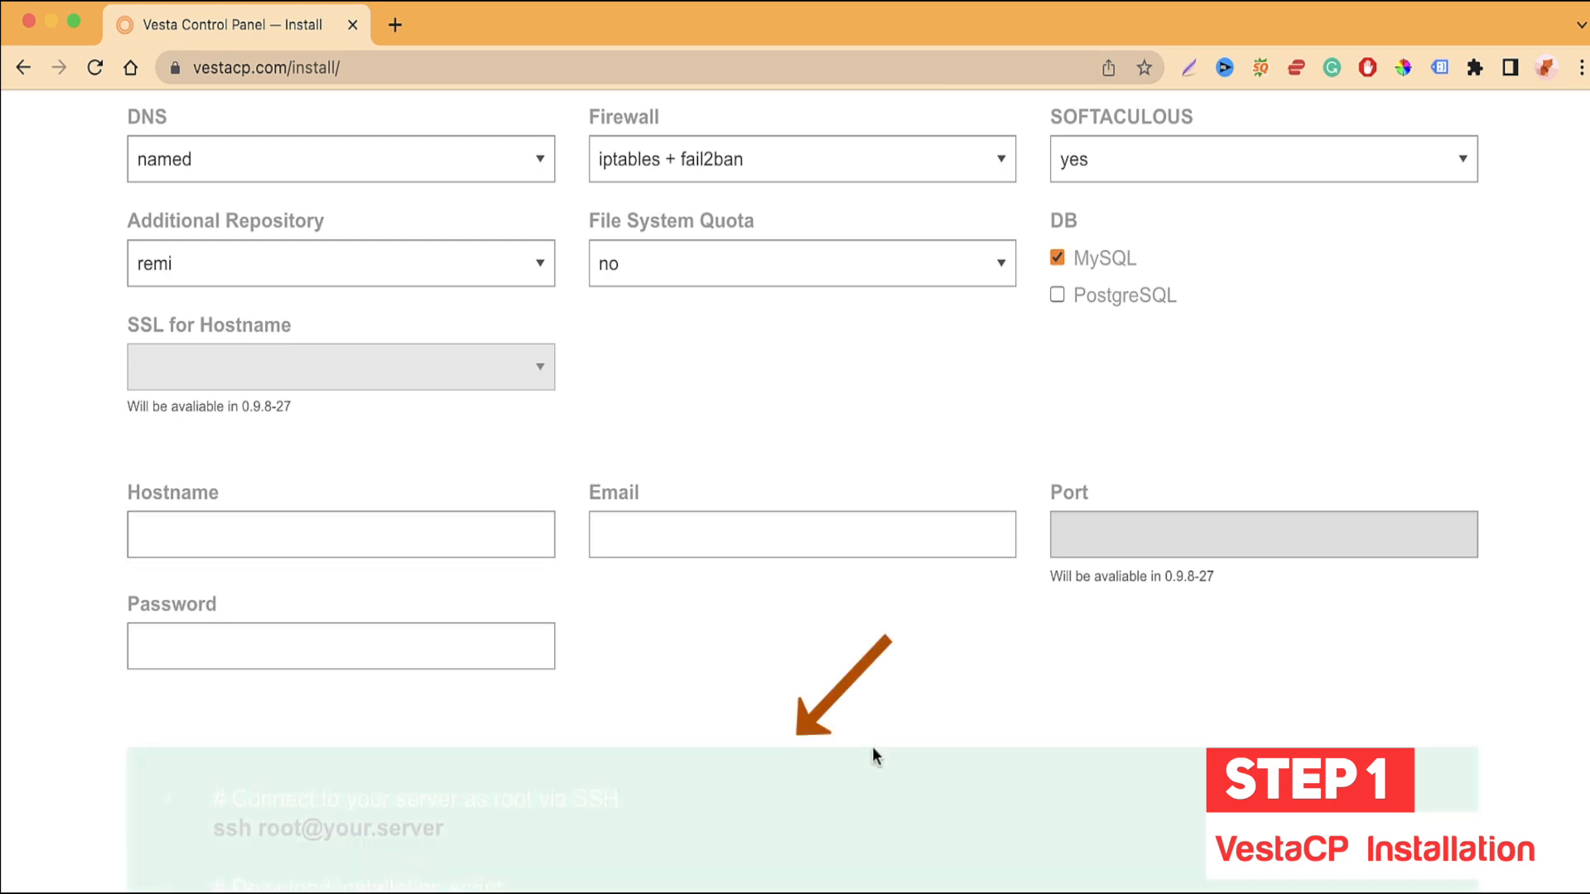
scroll(776, 745, "down", 8)
scroll(777, 747, "up", 1)
scroll(777, 756, "up", 1)
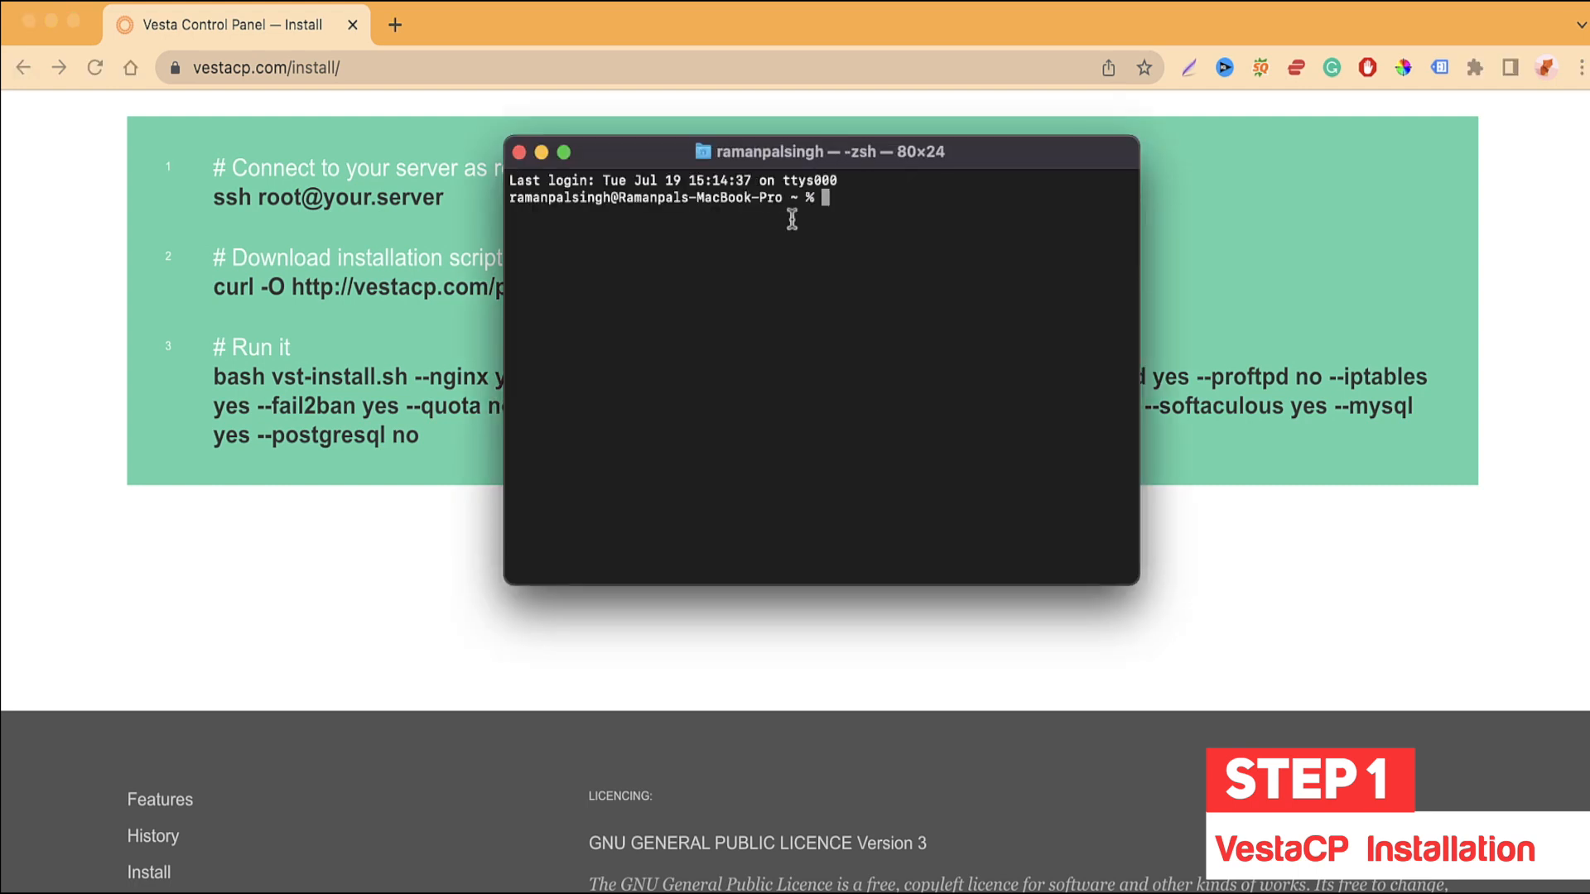
left_click_drag(762, 177, 761, 190)
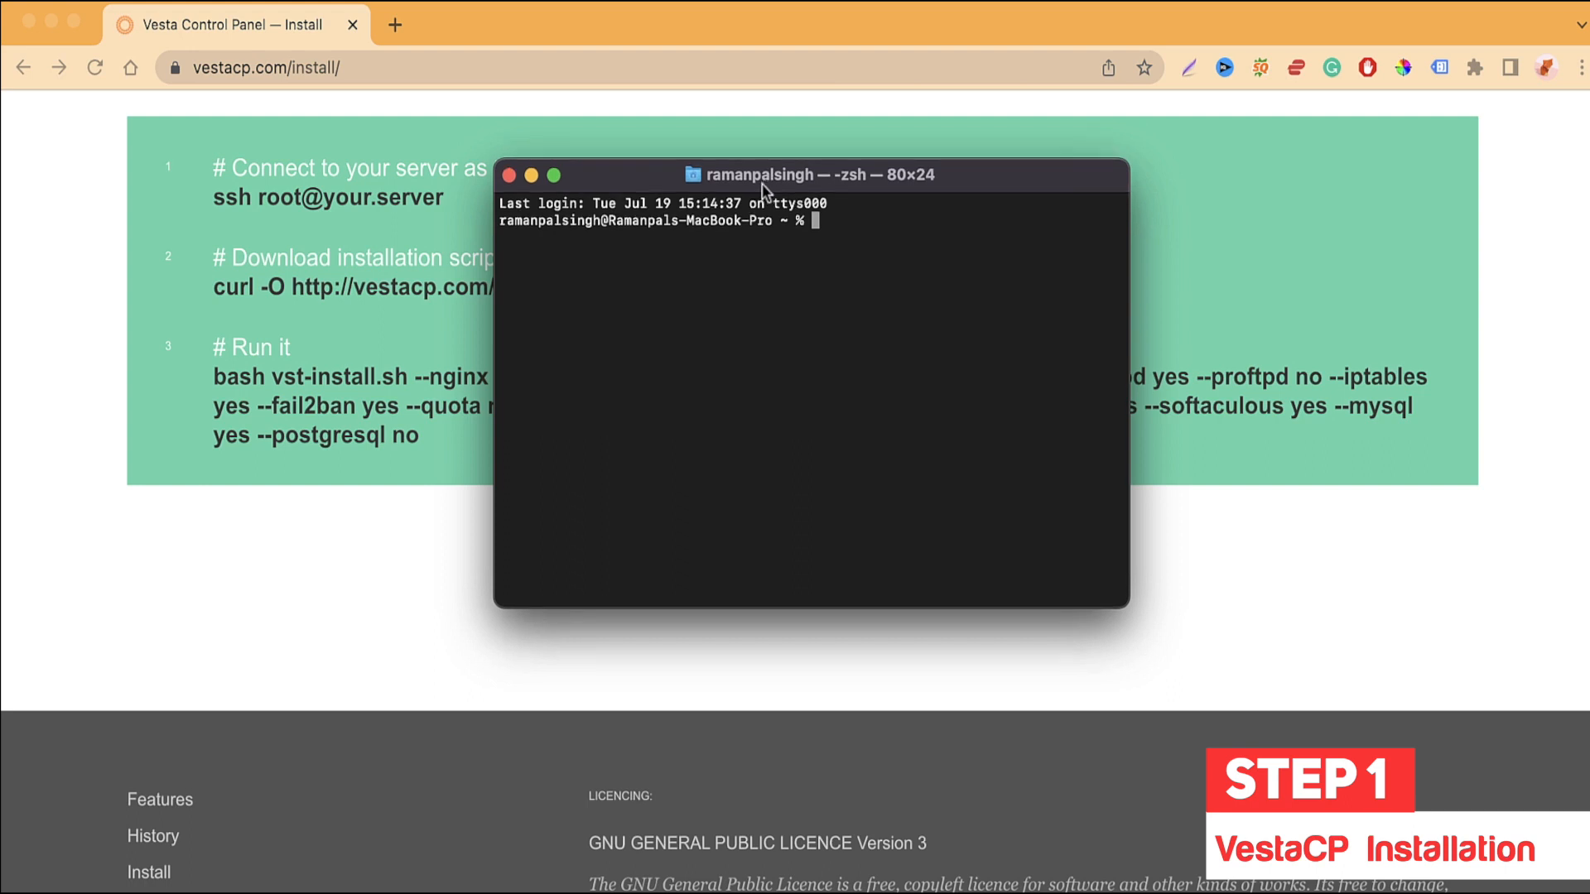
left_click_drag(761, 190, 798, 205)
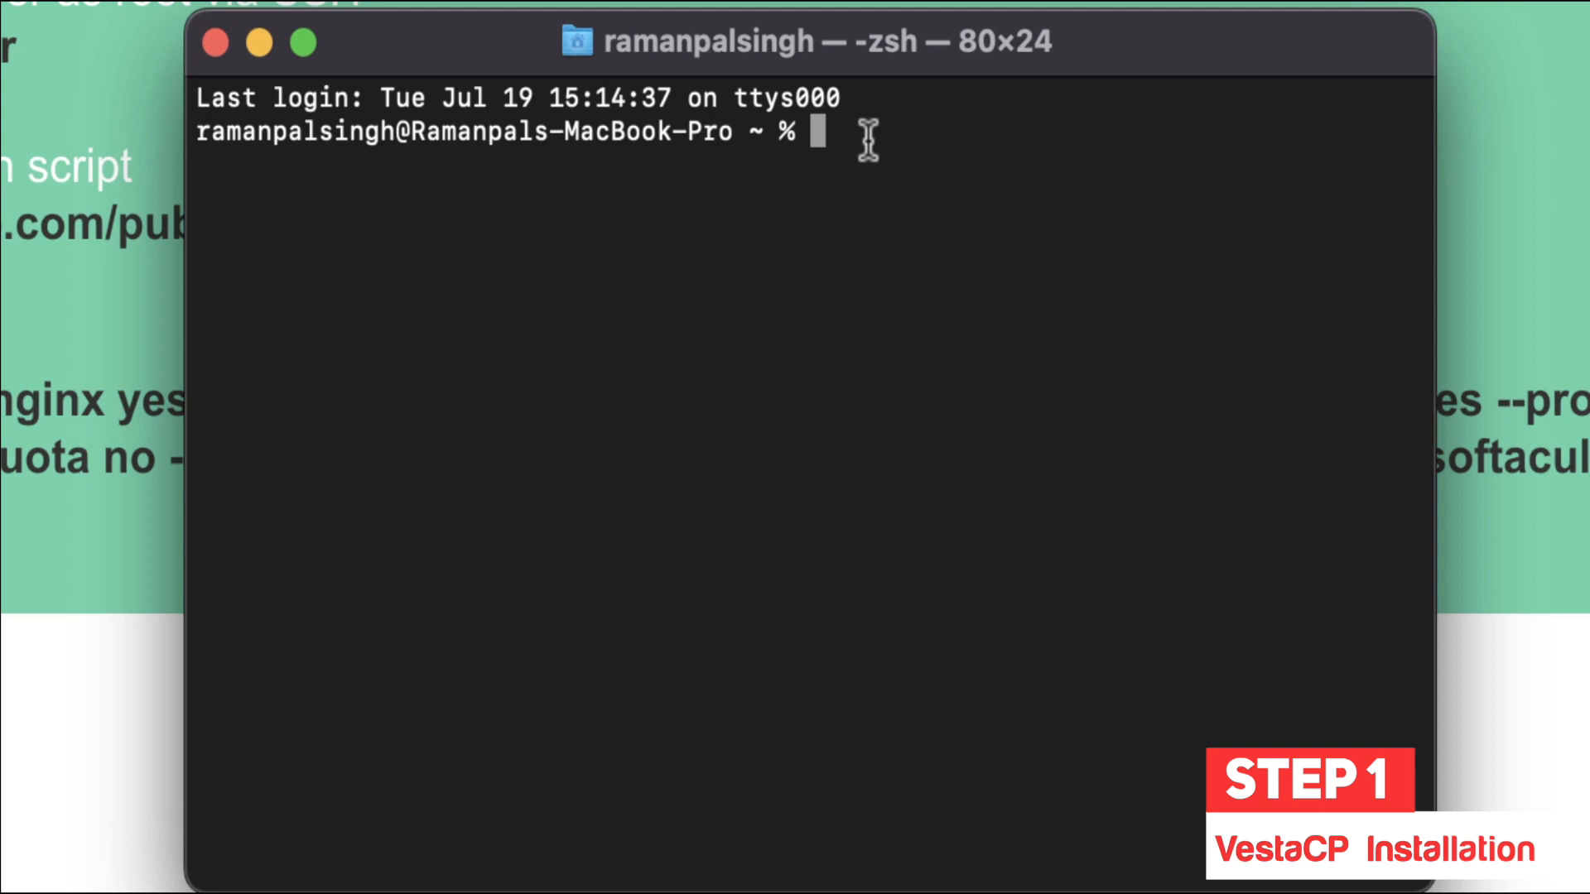
type("ssh ")
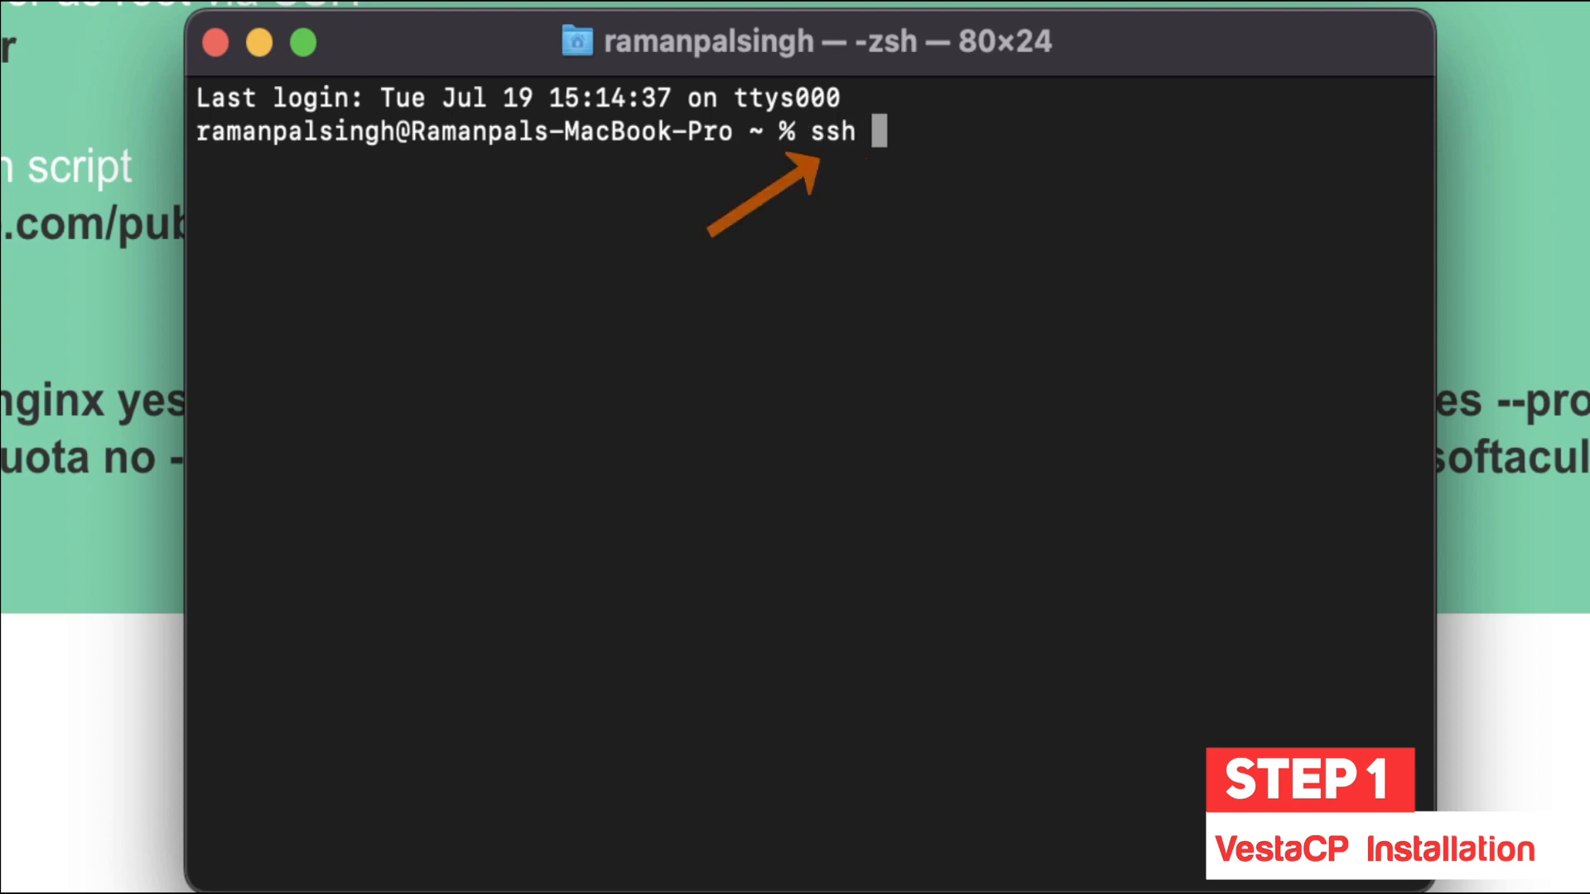
type("-")
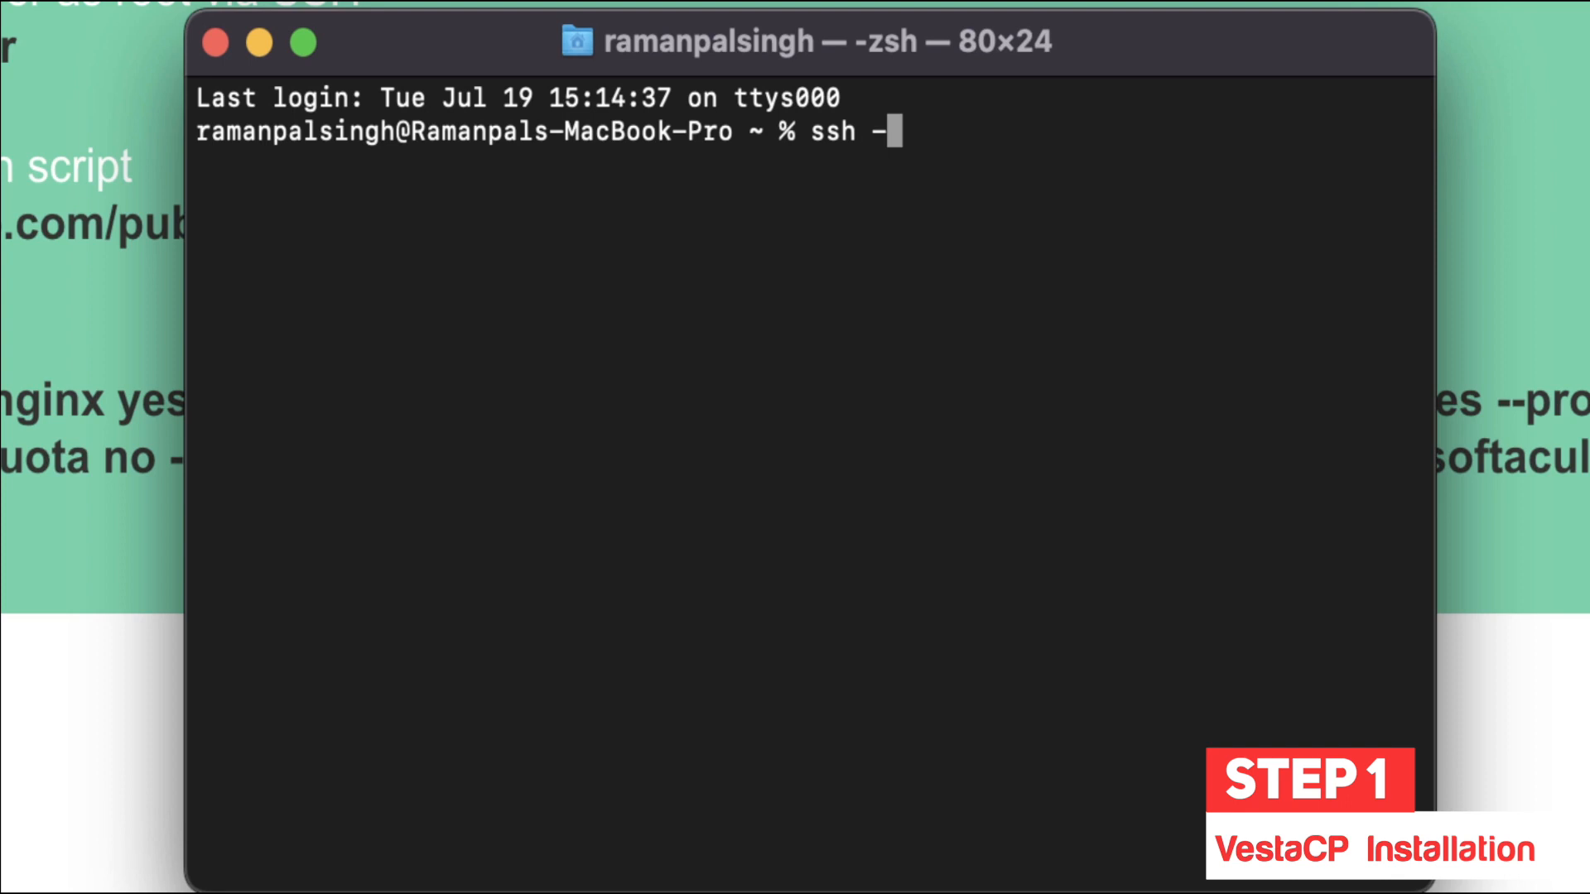
type("p 22 ")
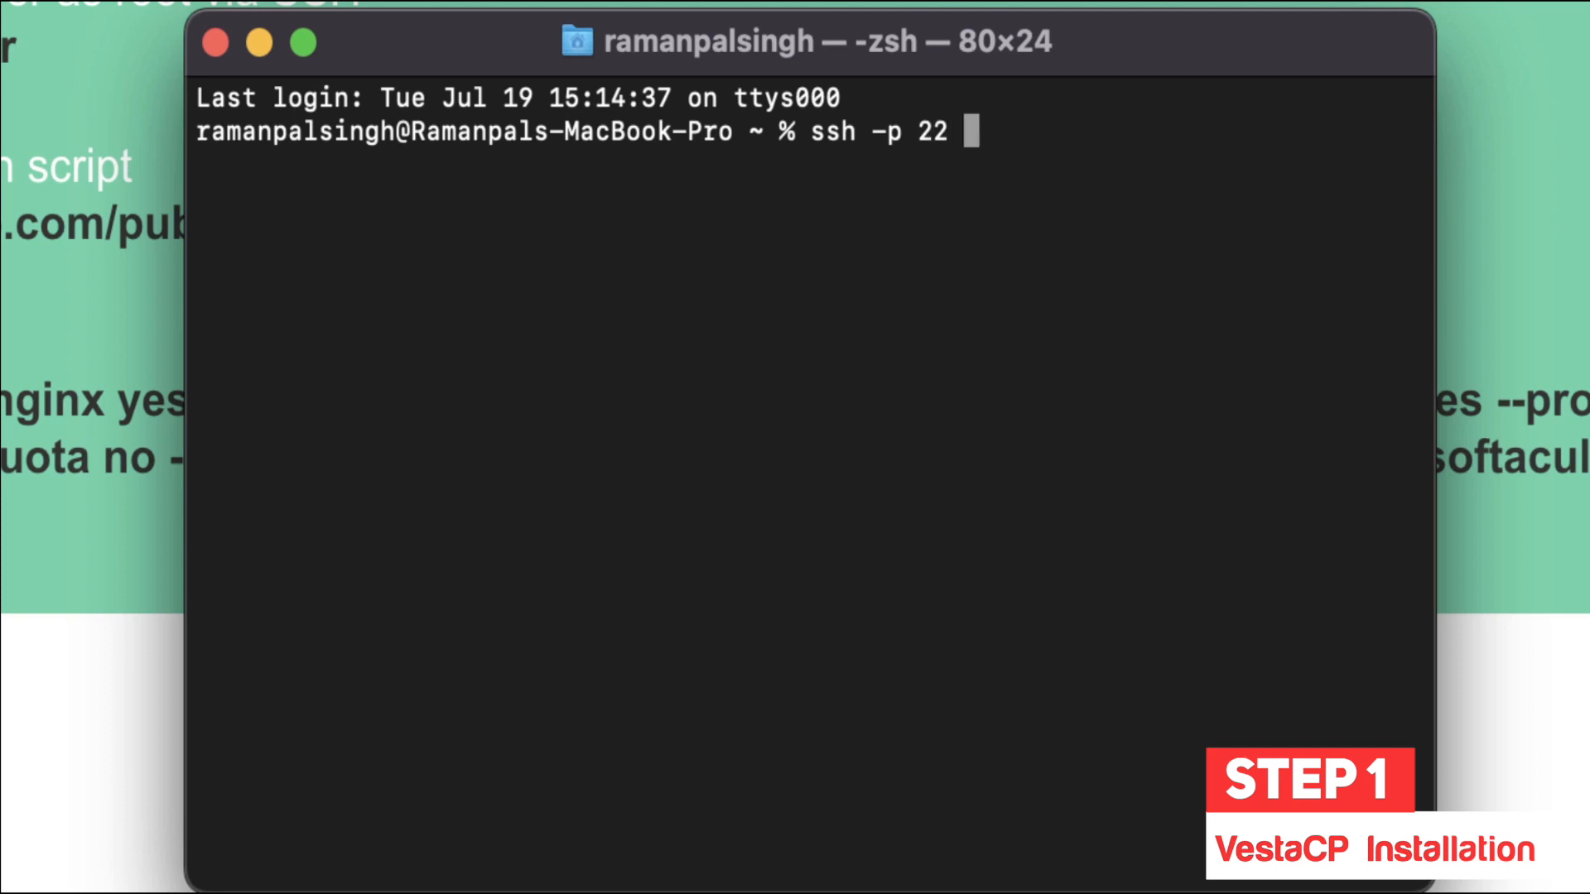
type("root@")
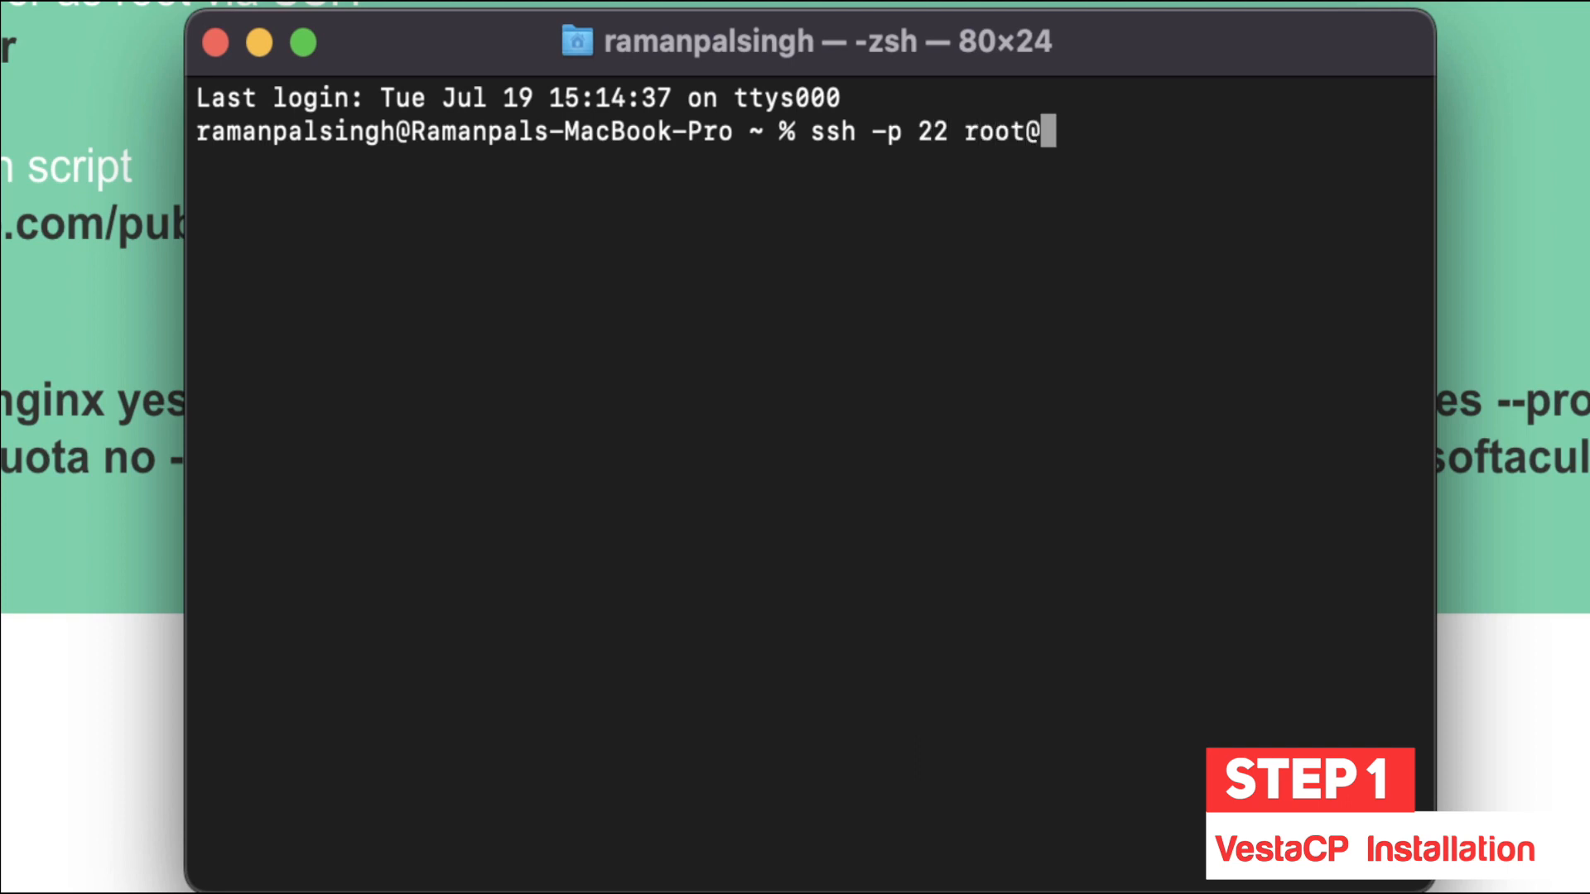
key("super+Tab")
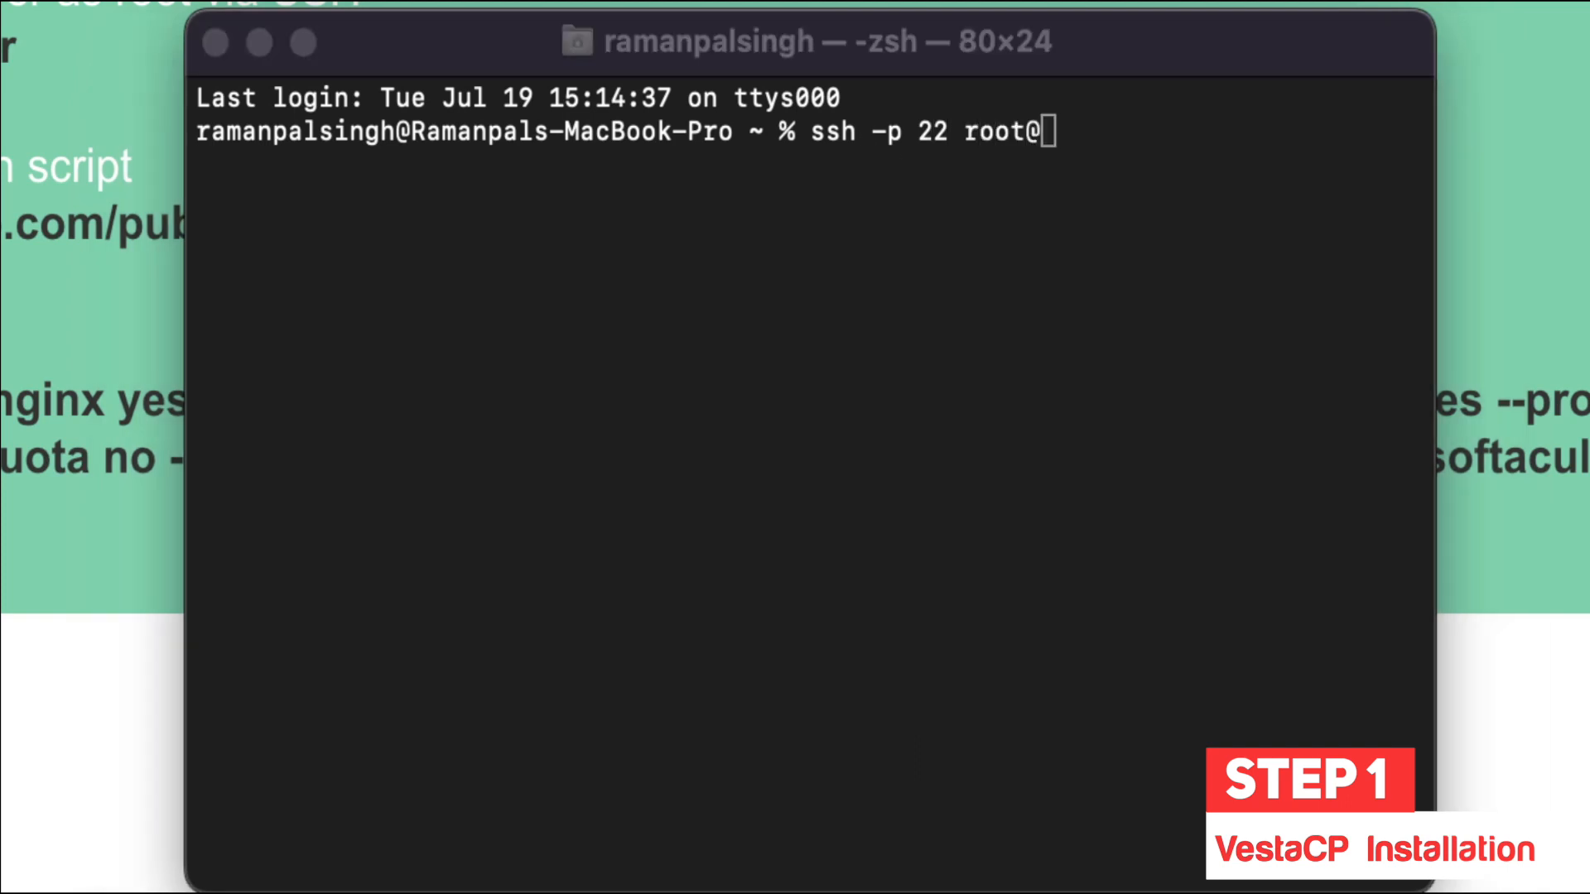
left_click(1072, 137)
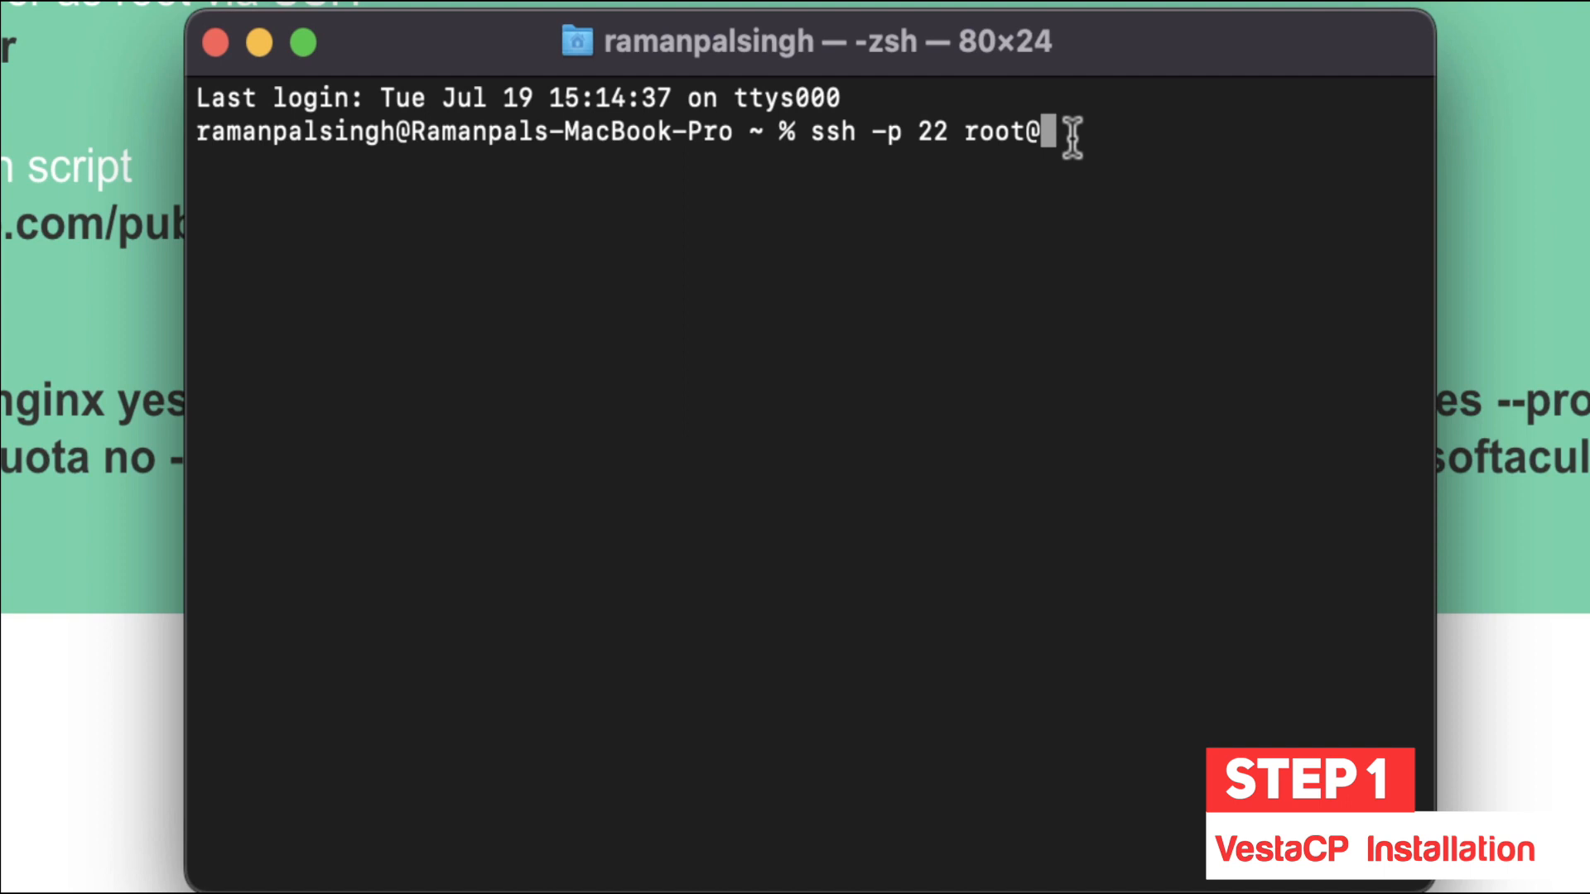
type("168.119")
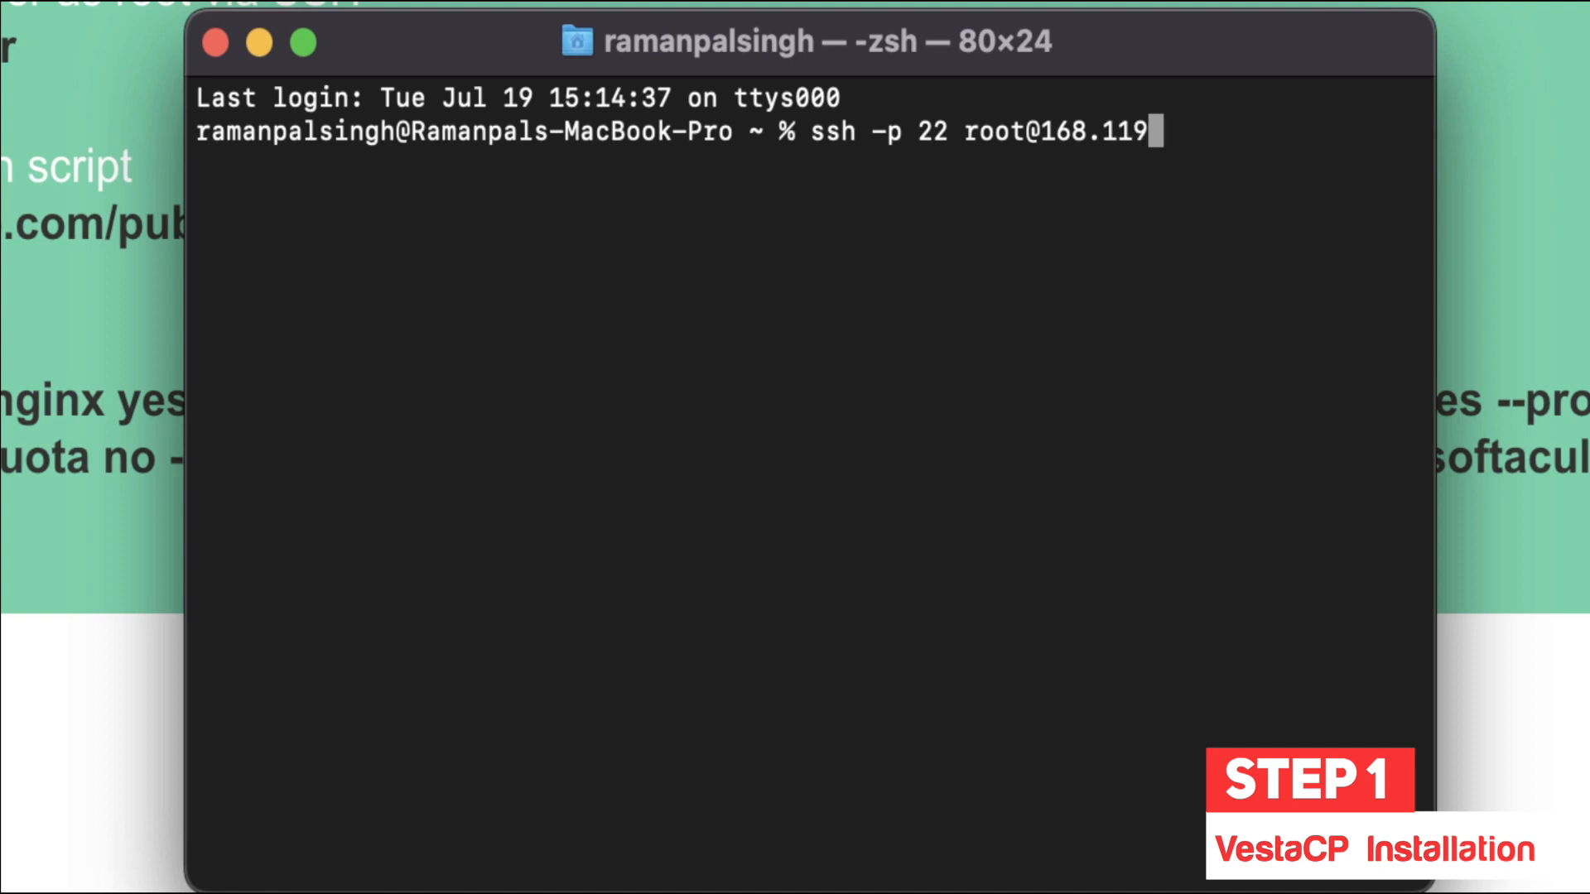
type(".225.217")
key("Return")
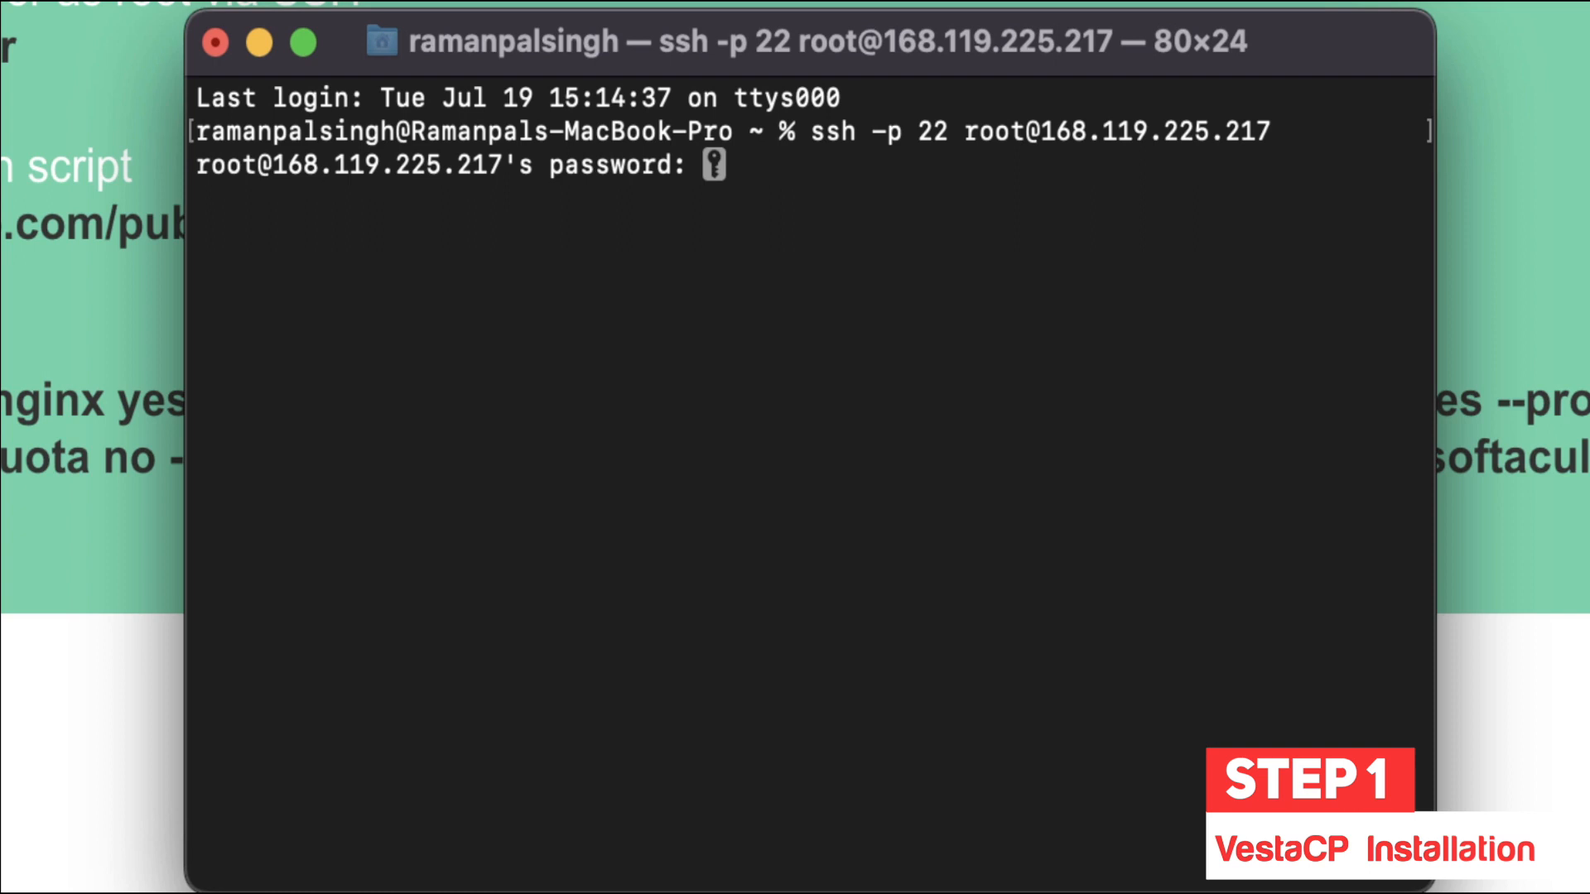
key("Return")
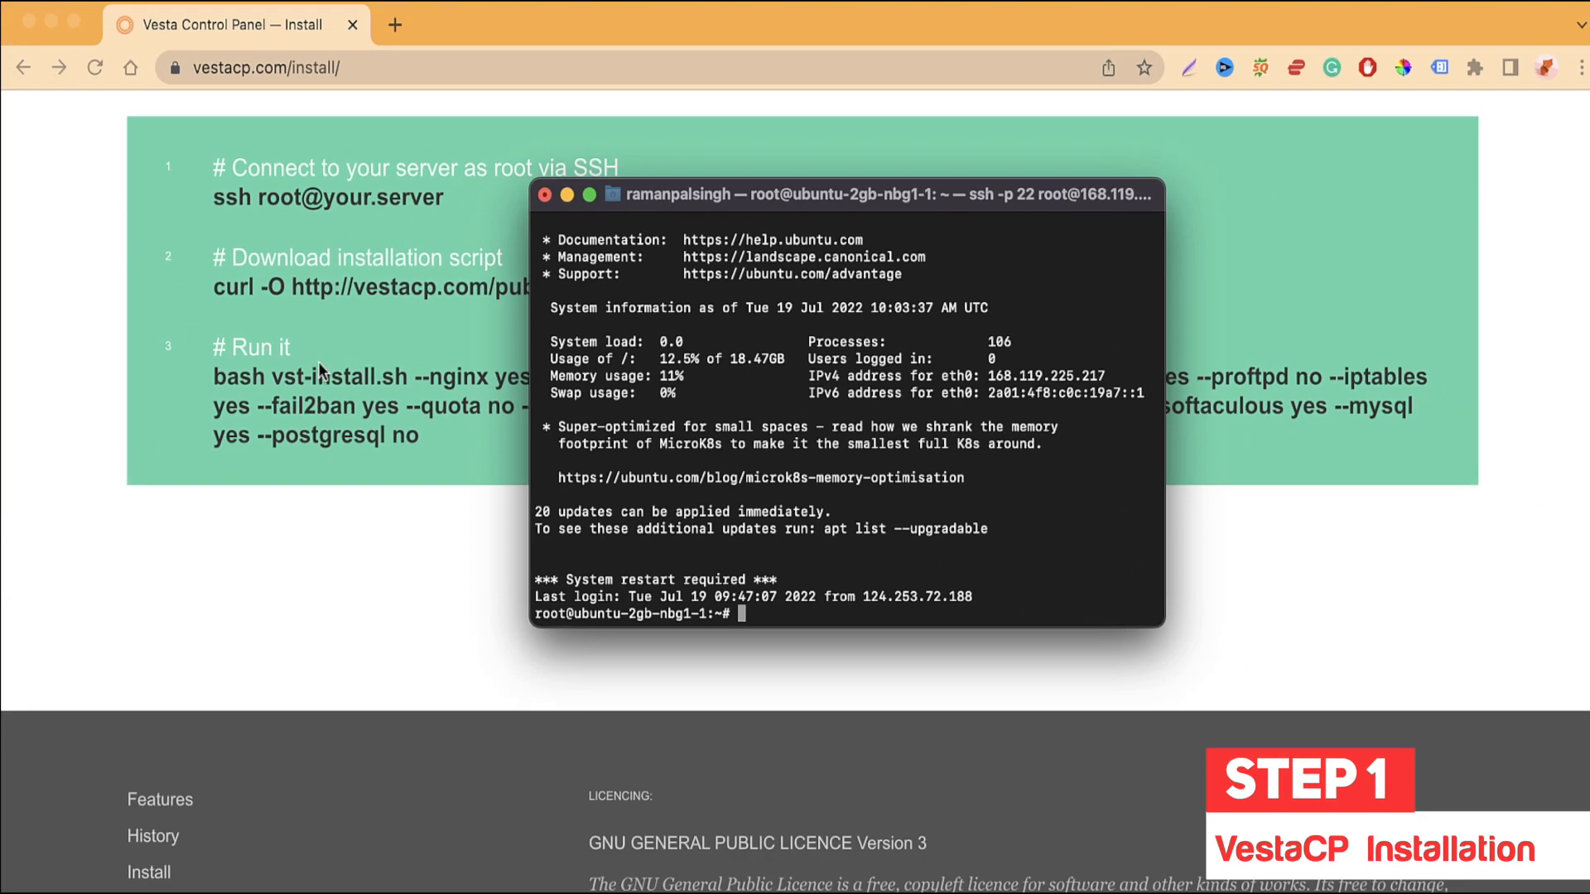
Step: Copy the curl command from the install page and run it on the server to download vst-install.sh
left_click(322, 370)
left_click_drag(679, 288, 212, 280)
key("super+c")
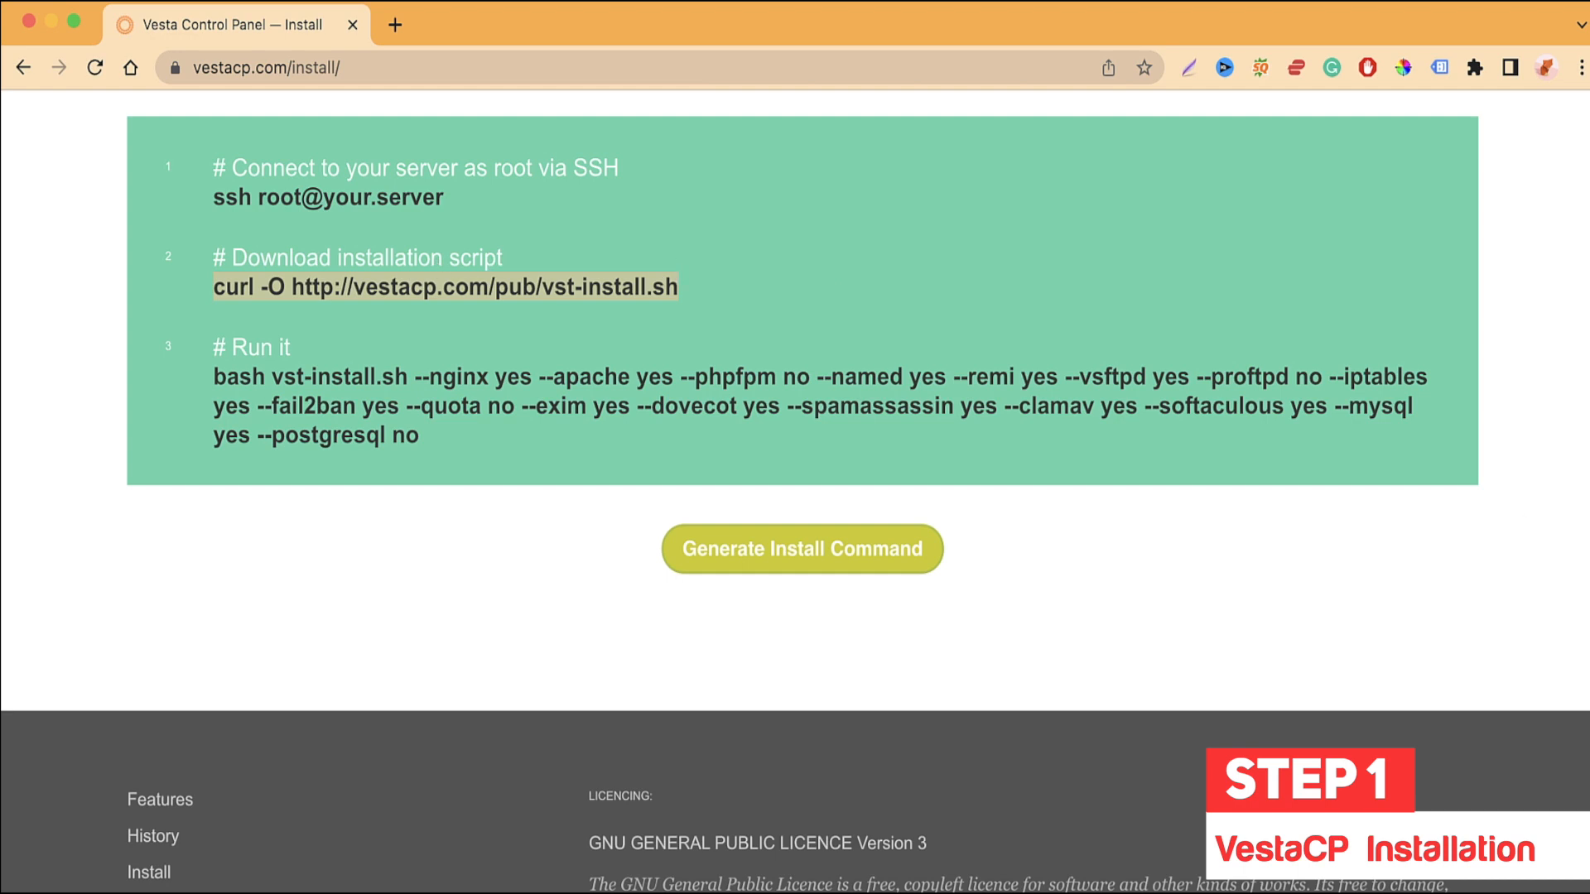
key("super+Tab")
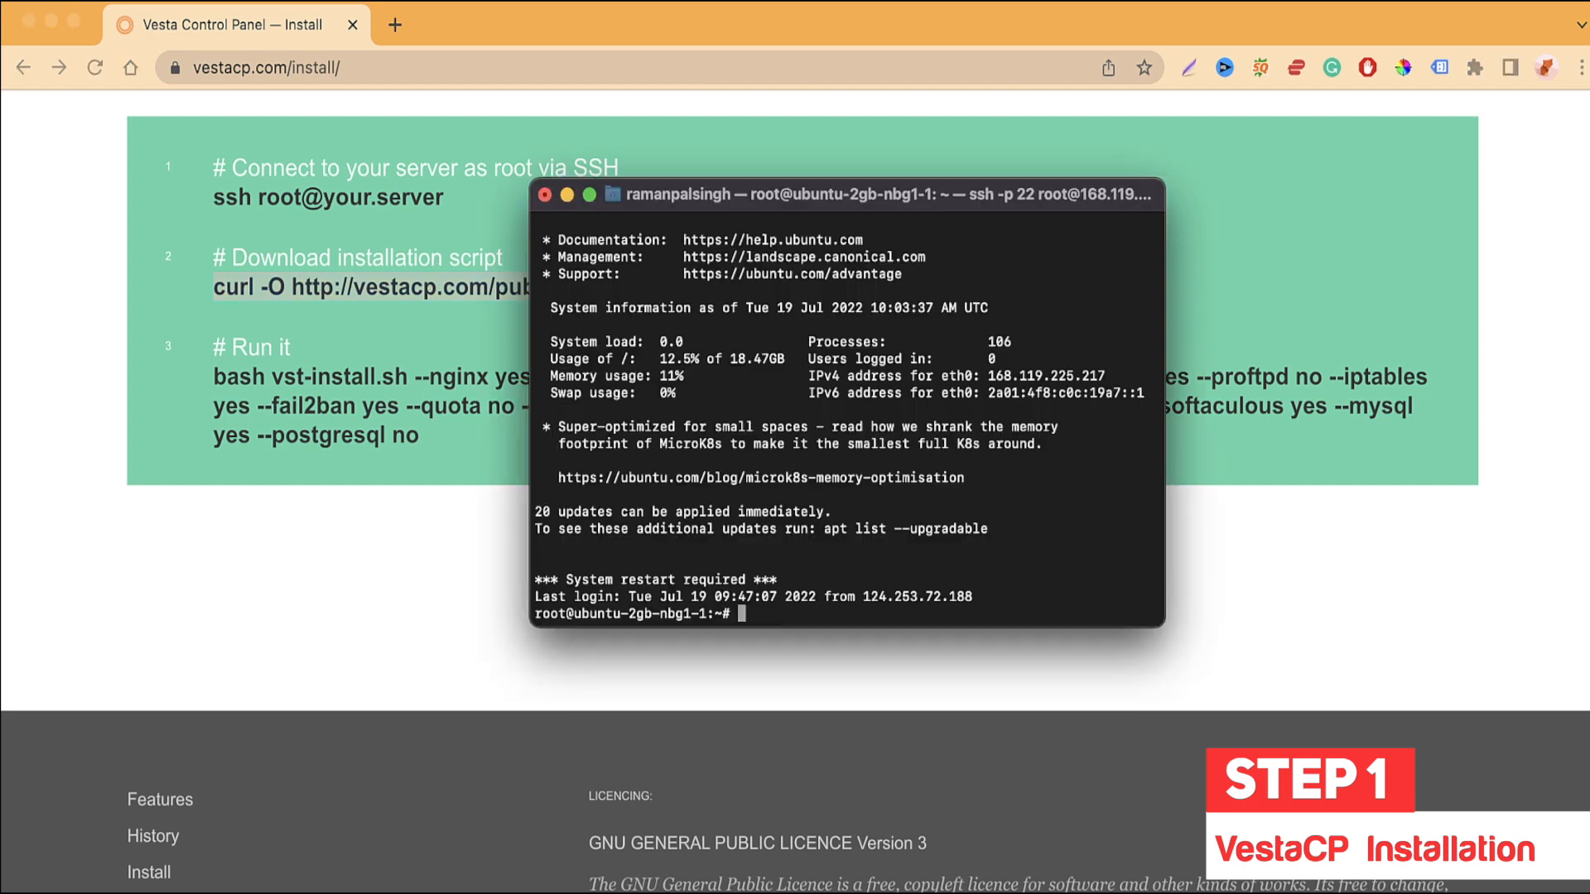
key("super+v")
key("Return")
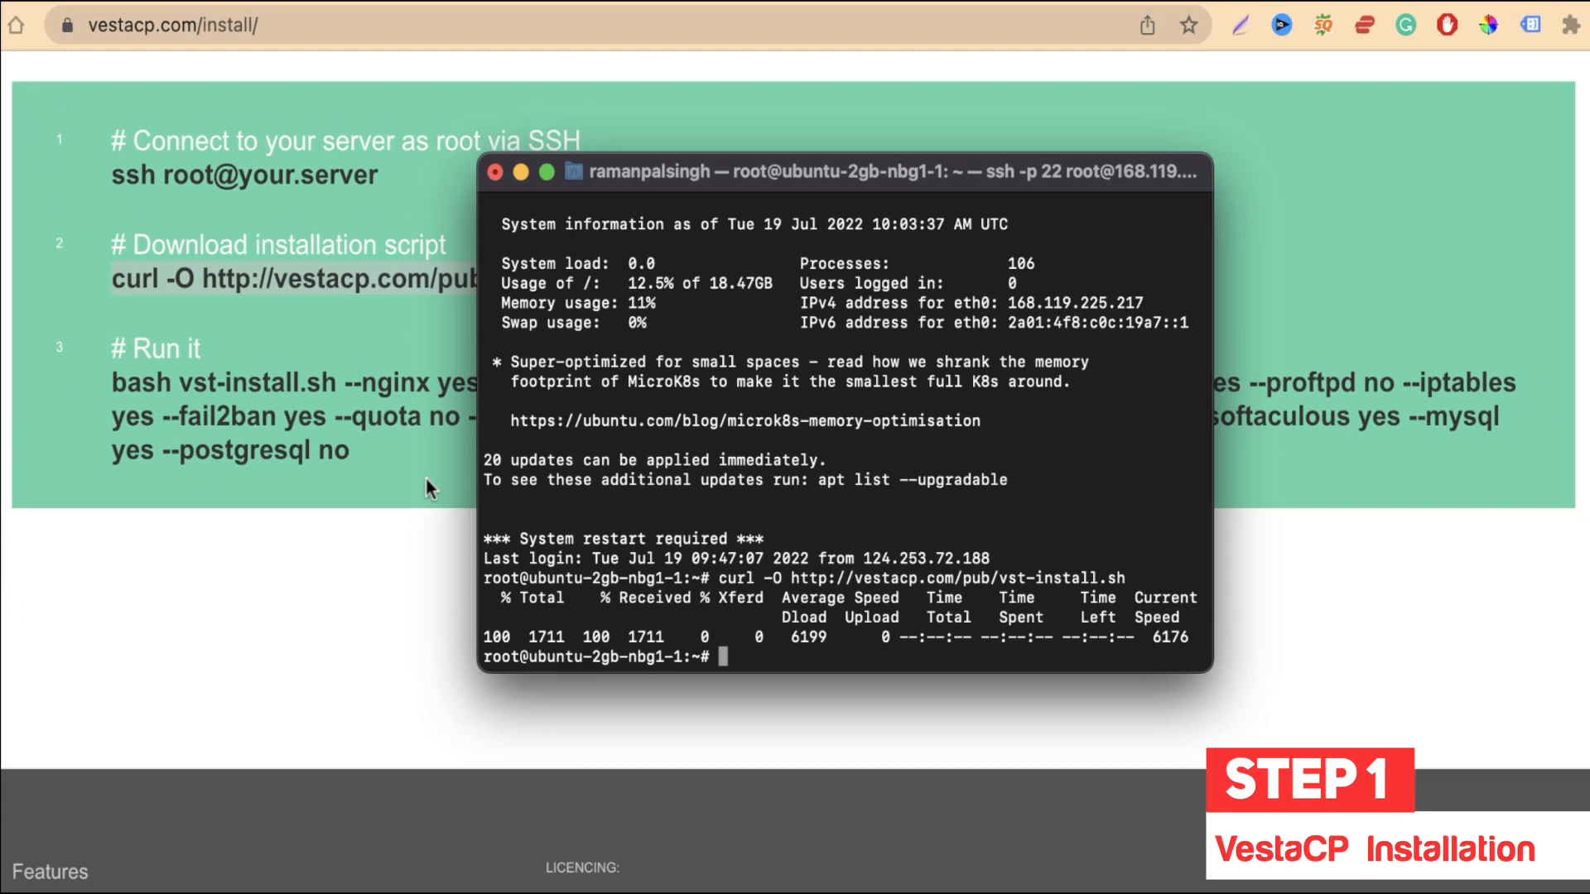
Step: Copy the bash vst-install.sh command with the chosen options and run it in the SSH session
key("super+Tab")
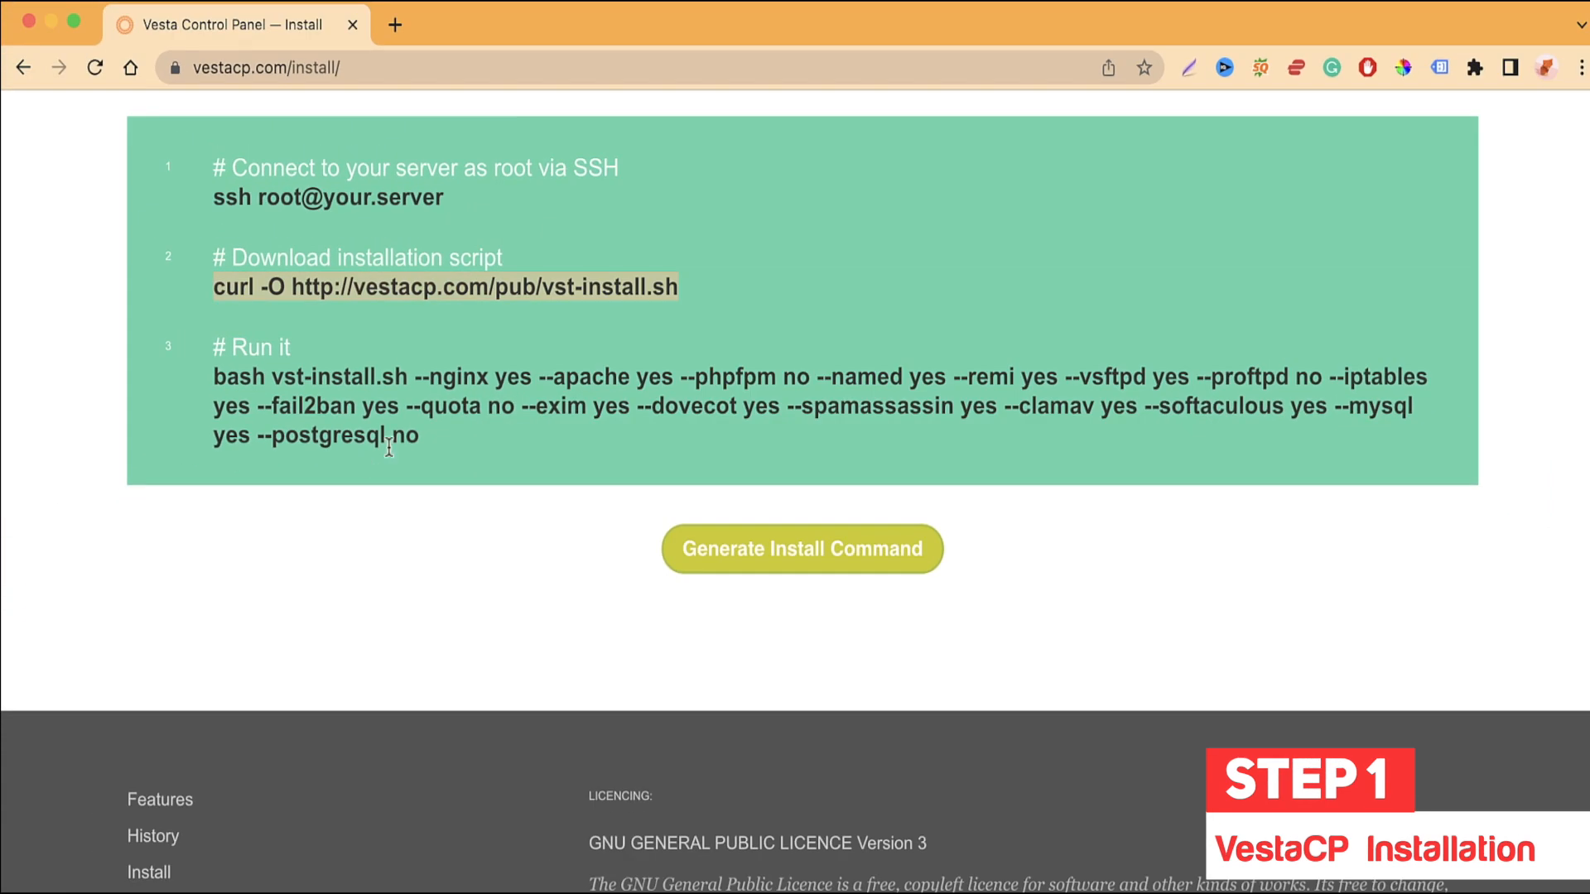
left_click_drag(449, 433, 212, 374)
key("super+c")
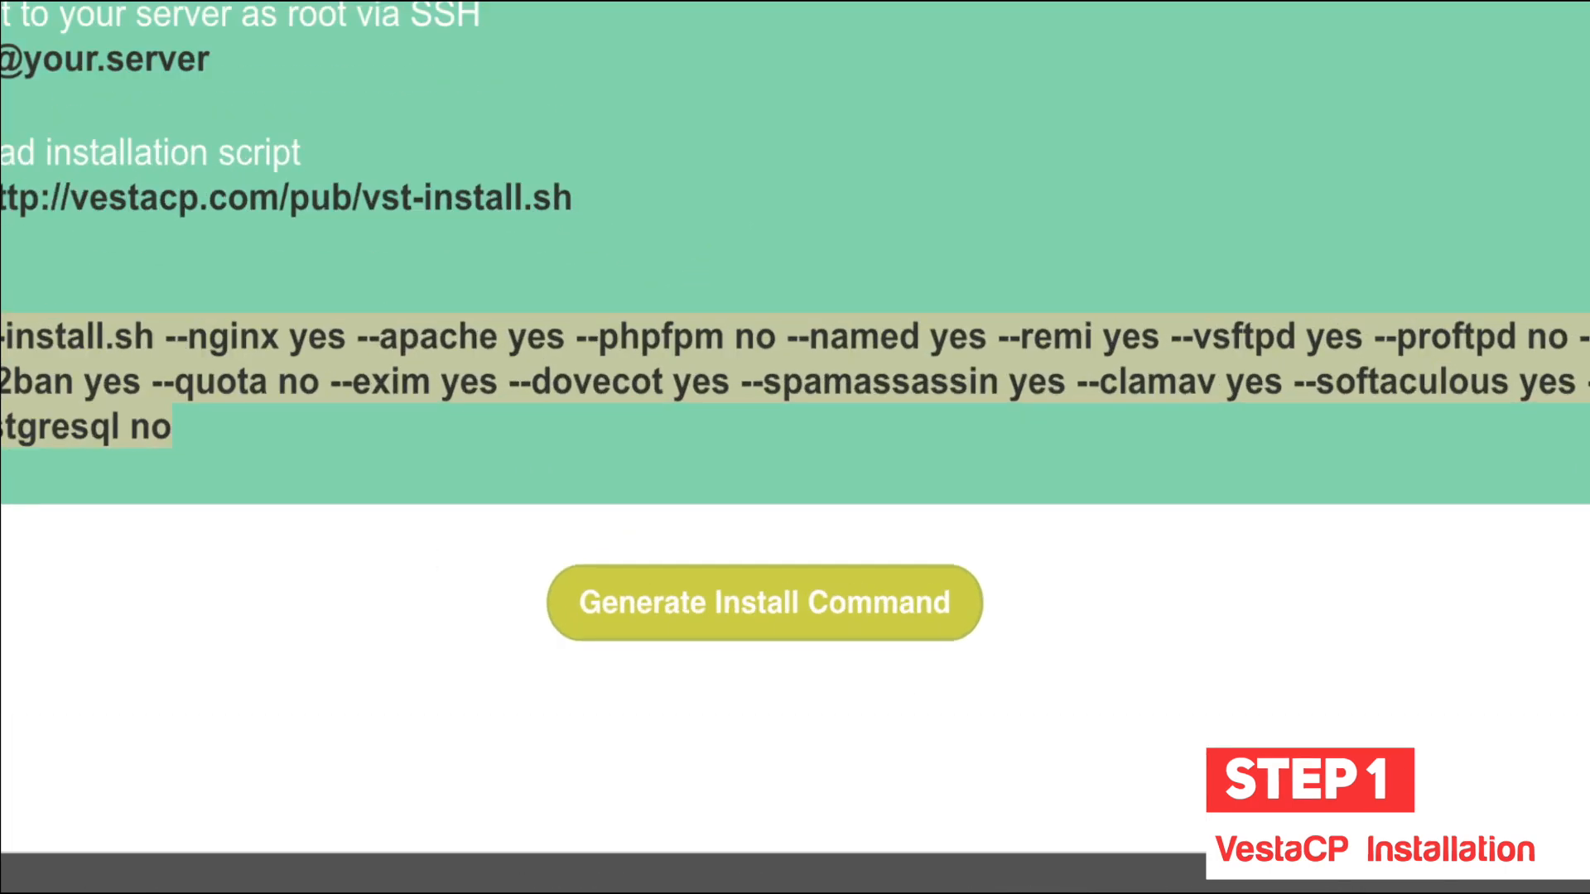
key("super+Tab")
key("super+v")
key("Return")
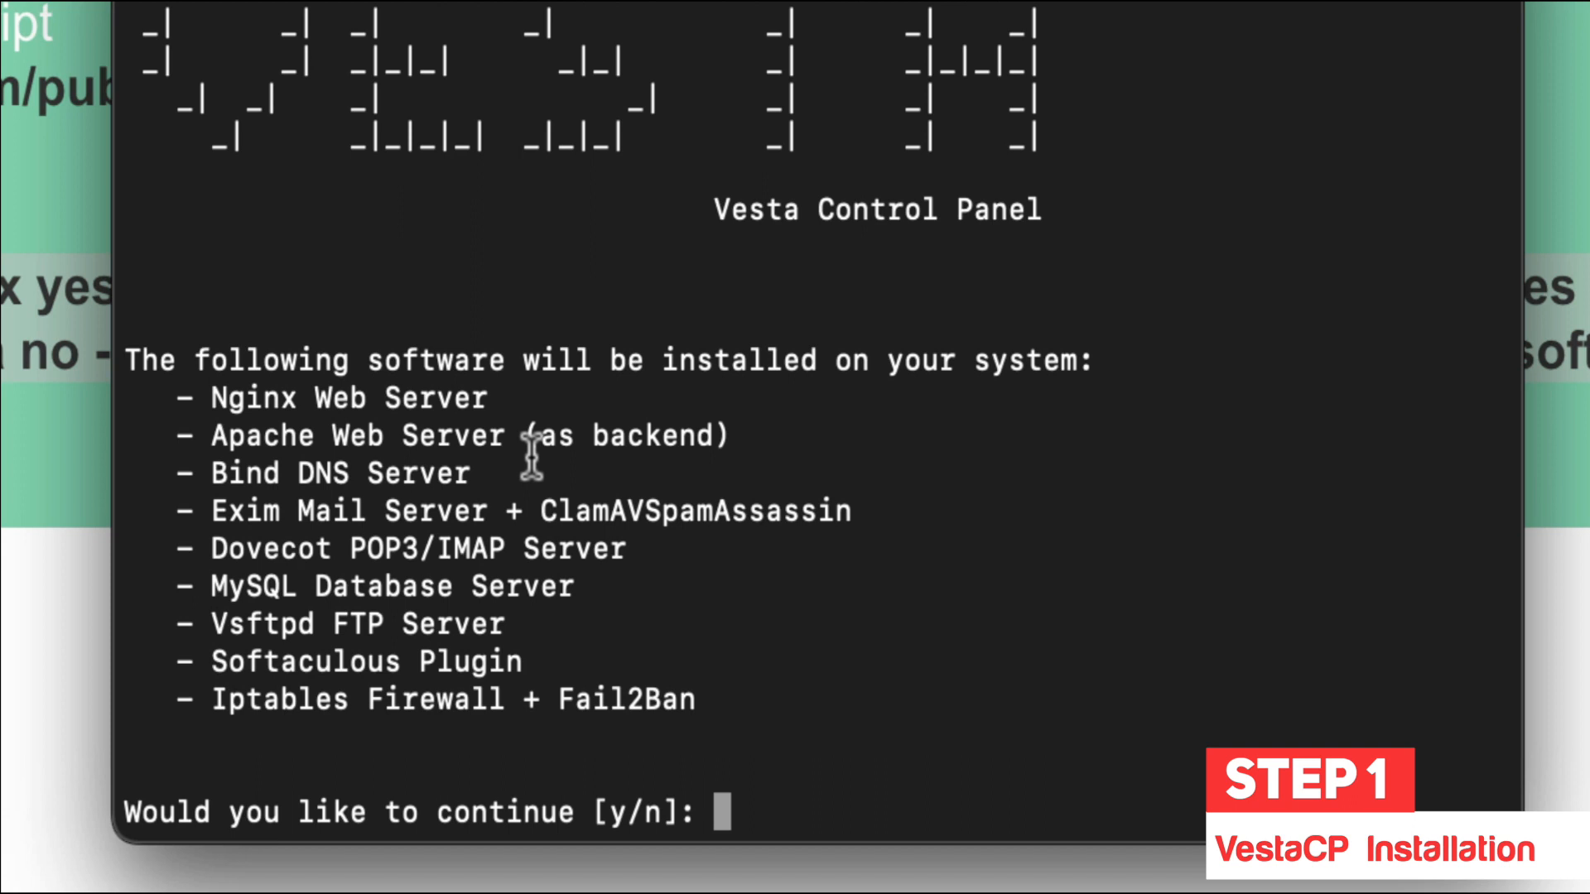
Step: Answer y, then give the installer the admin e-mail, port 8888 and hostname ns.kwebby.com
type("y")
key("Return")
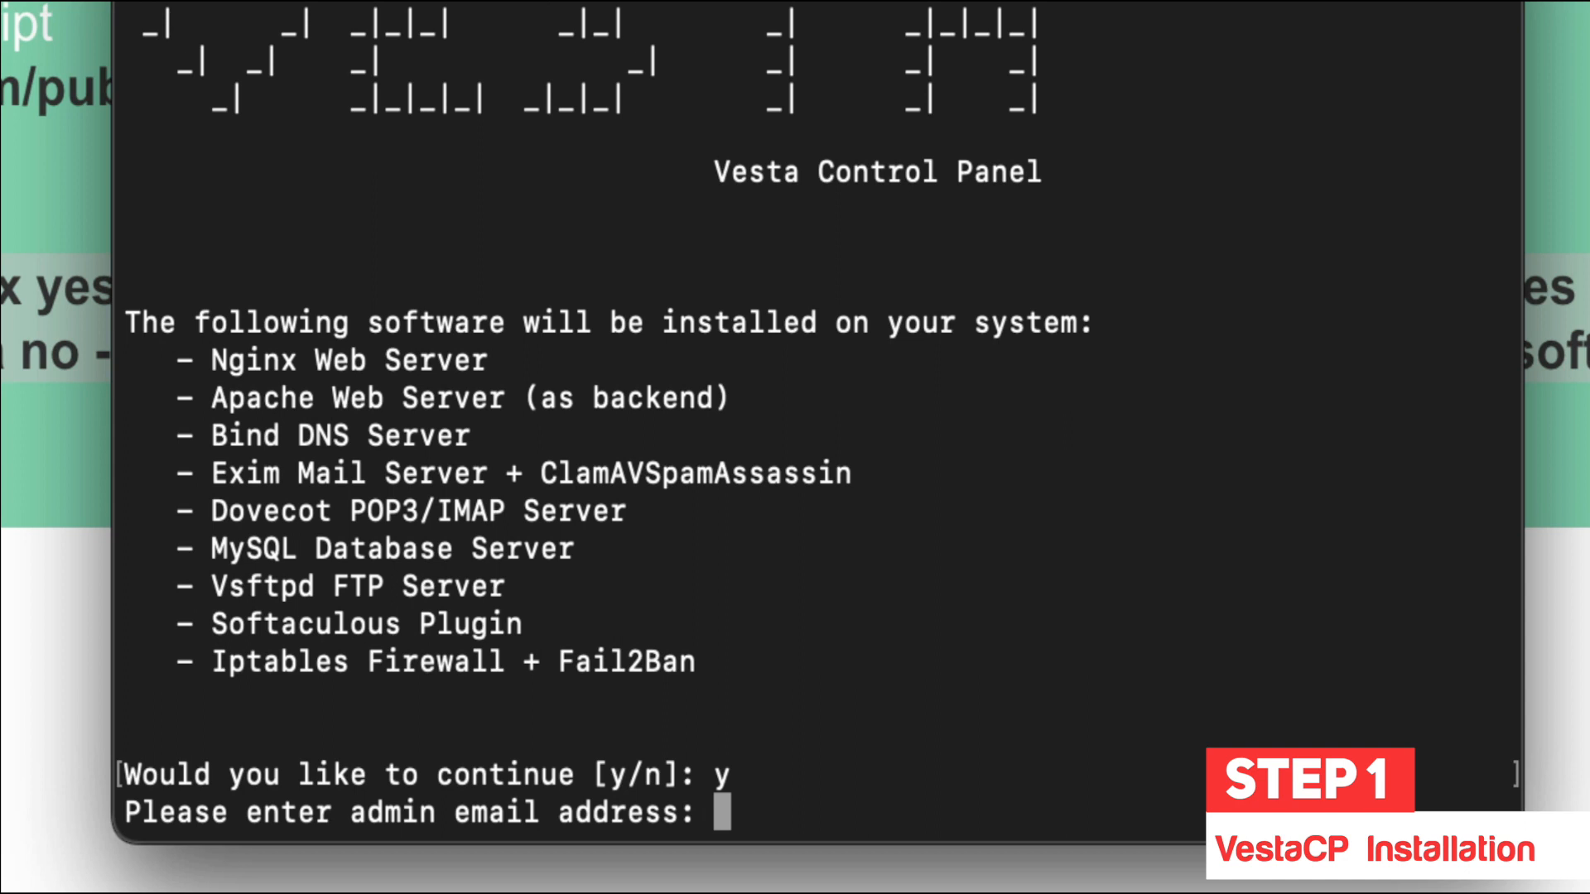
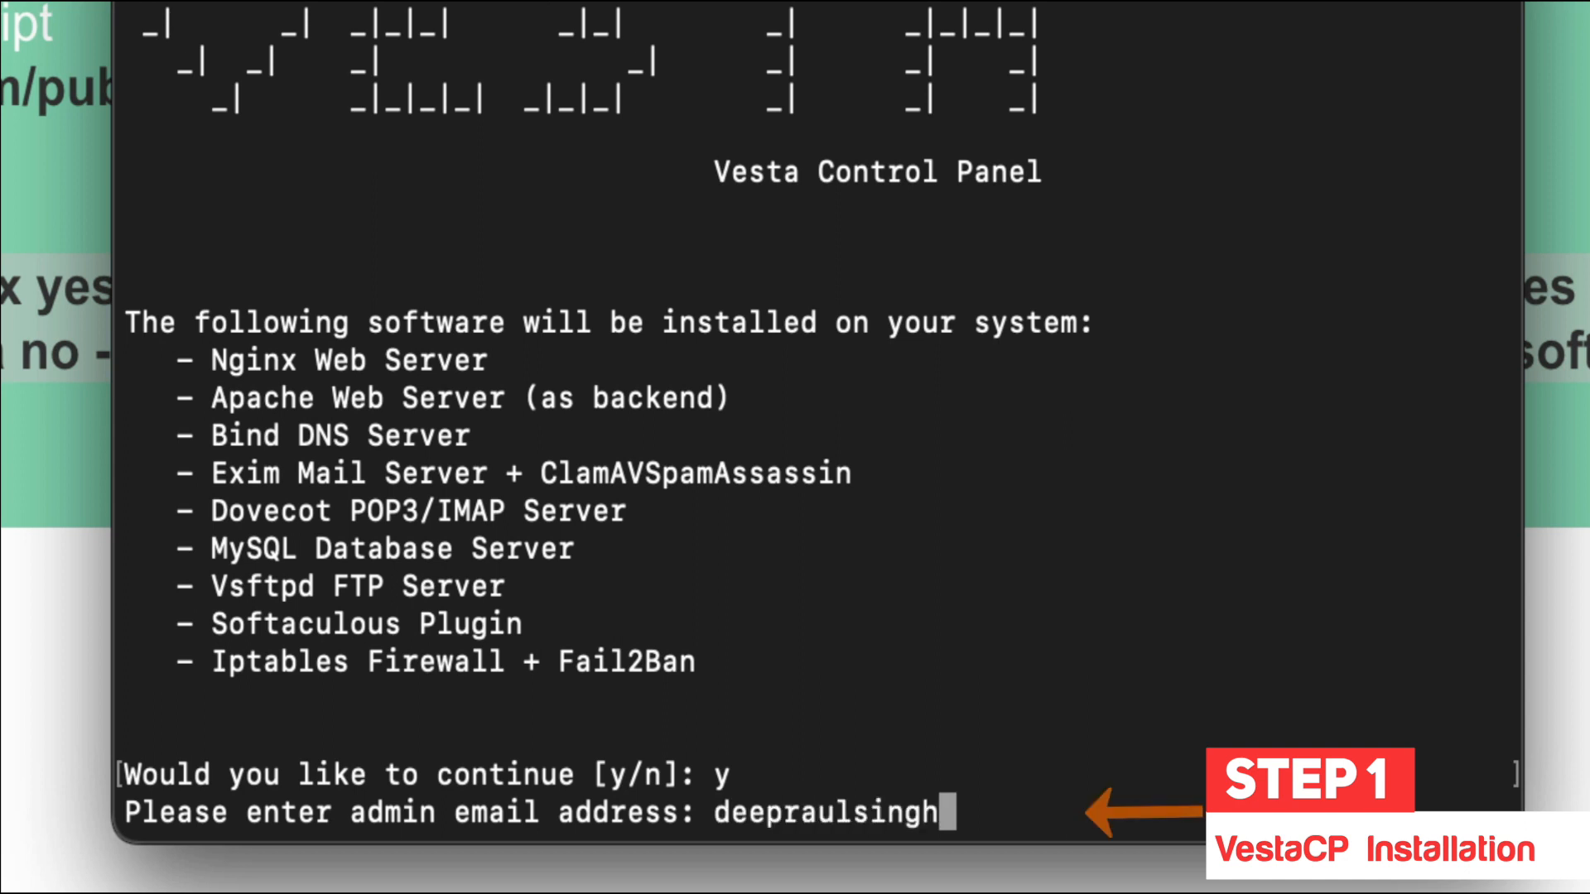
key("Return")
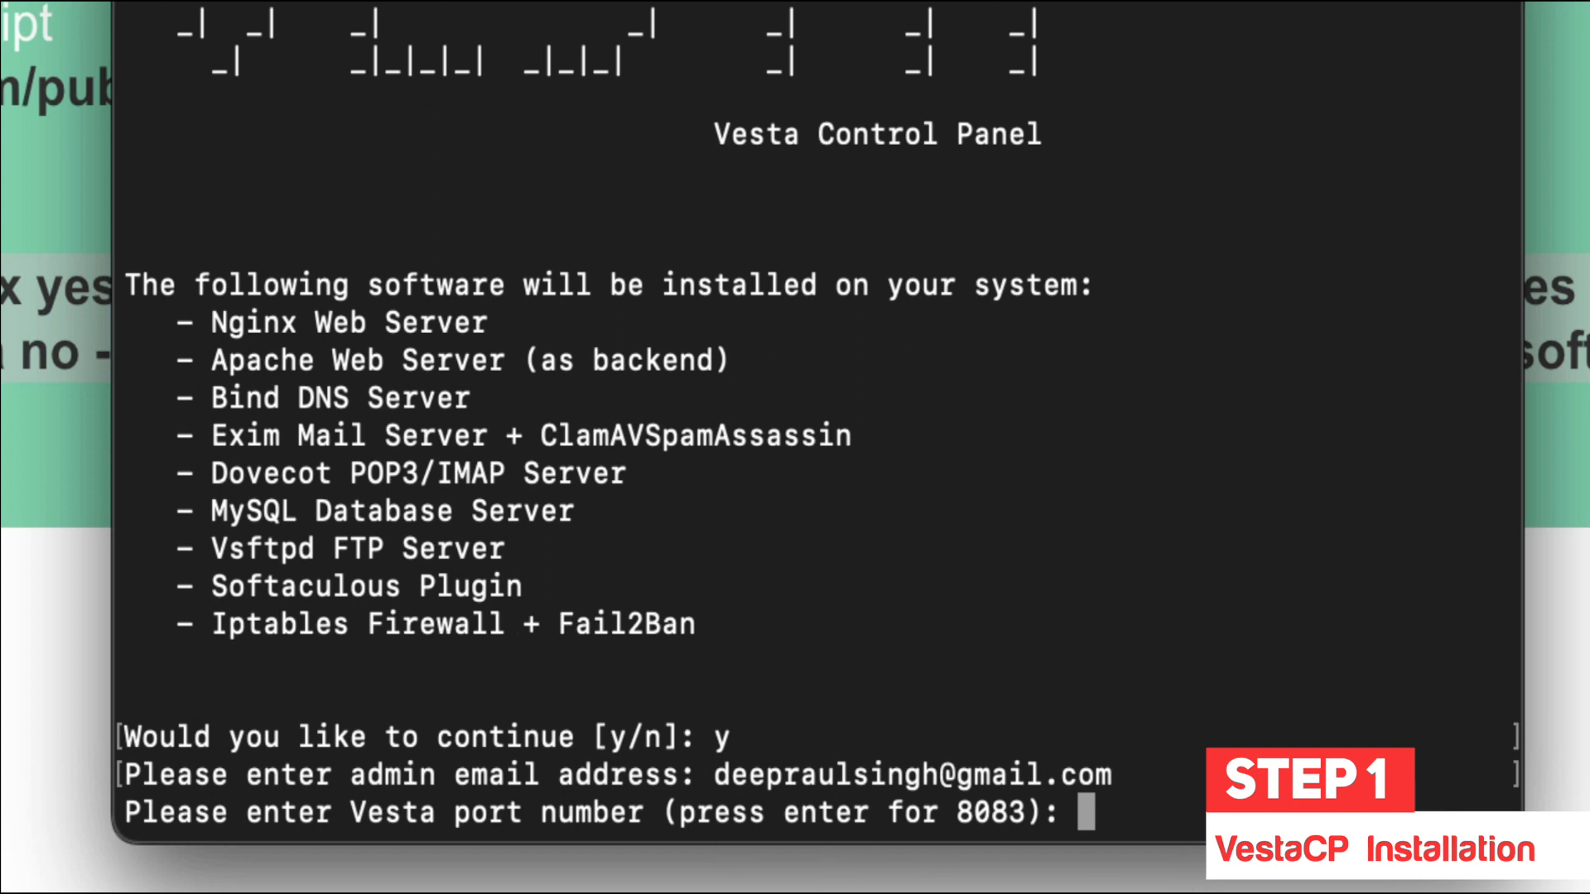
type("8888")
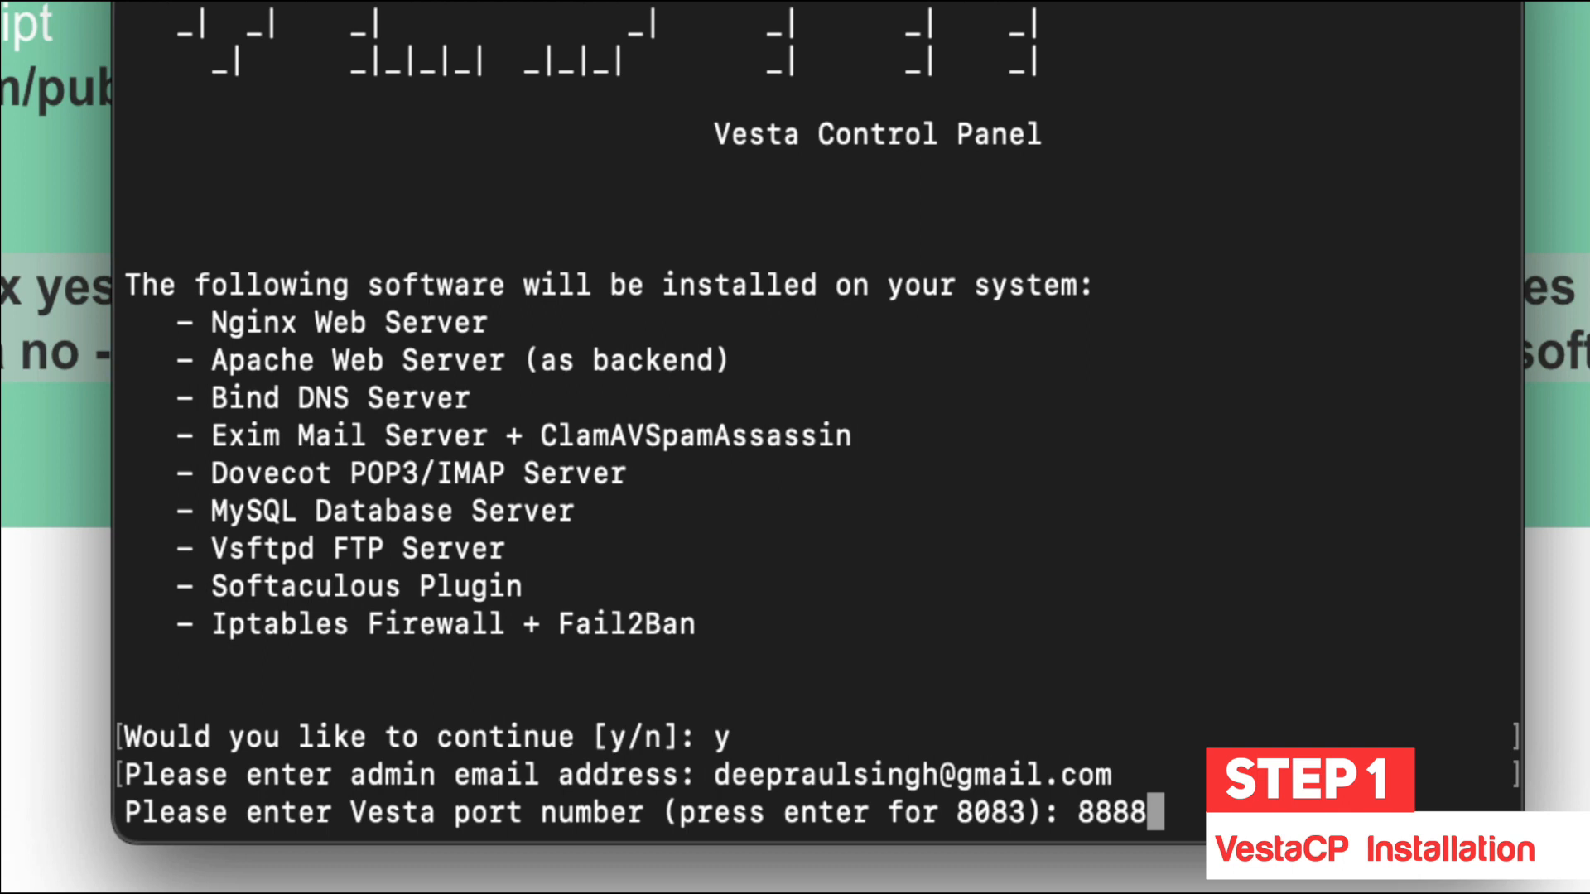
key("Return")
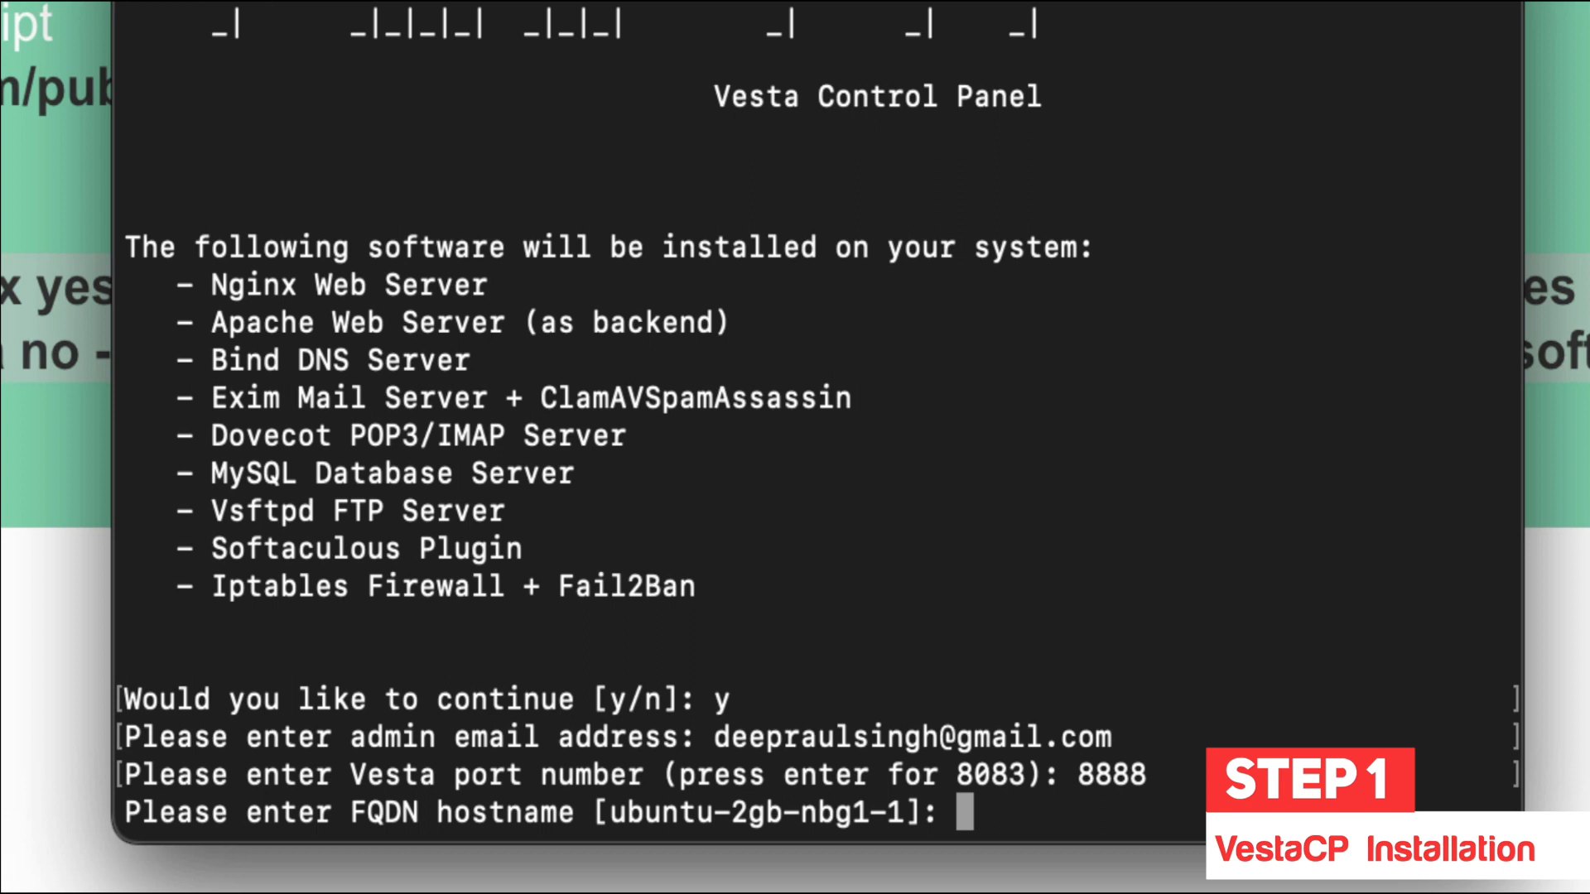
type("kwebby.")
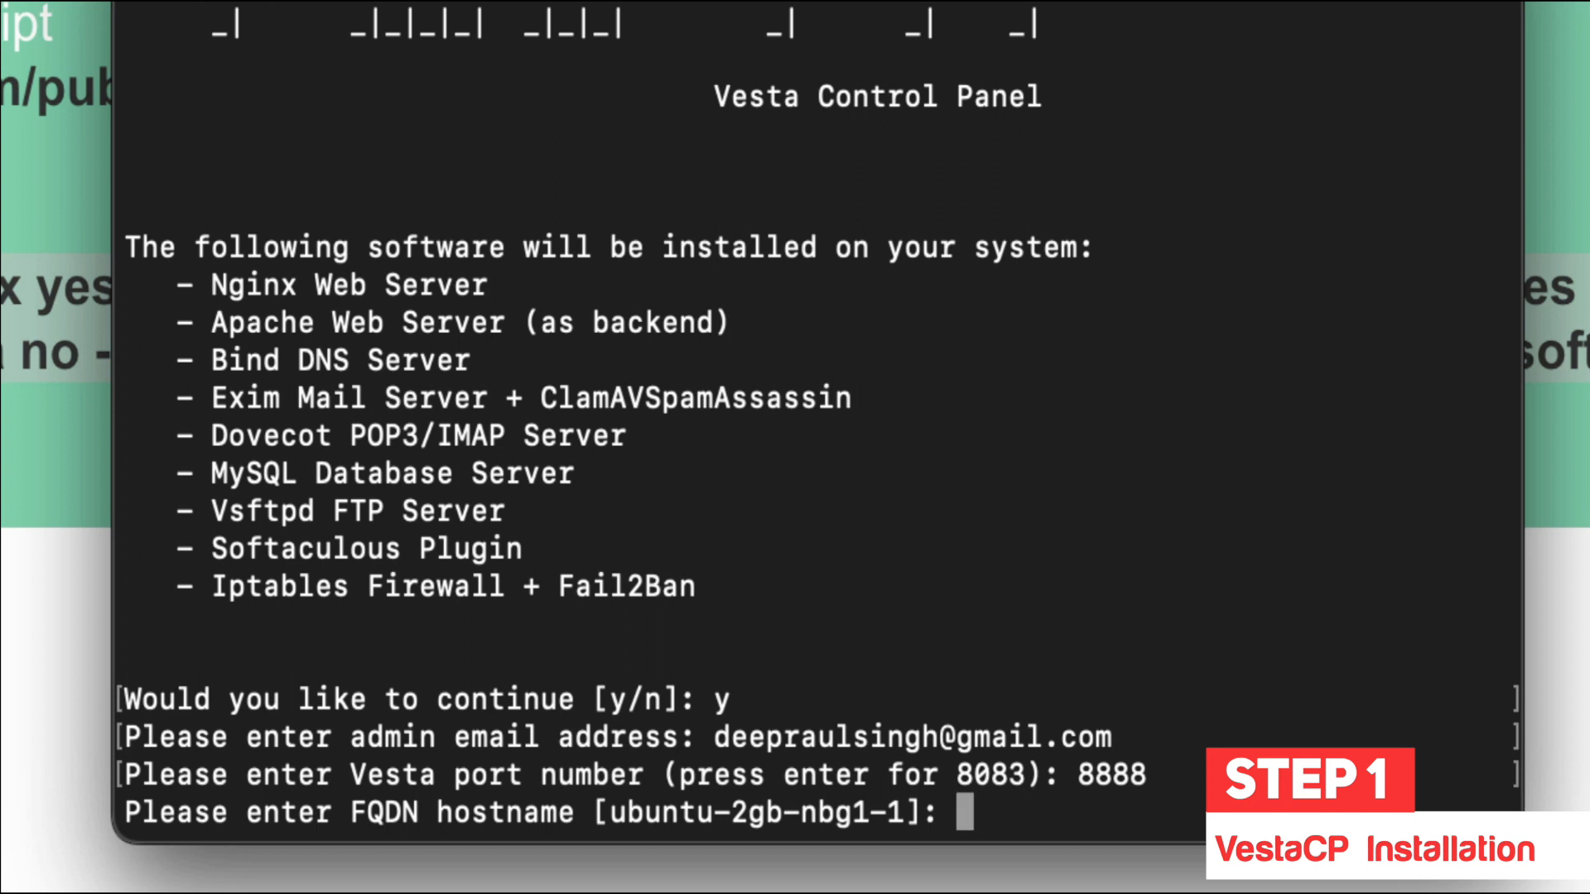
type("ns.kwebby.com")
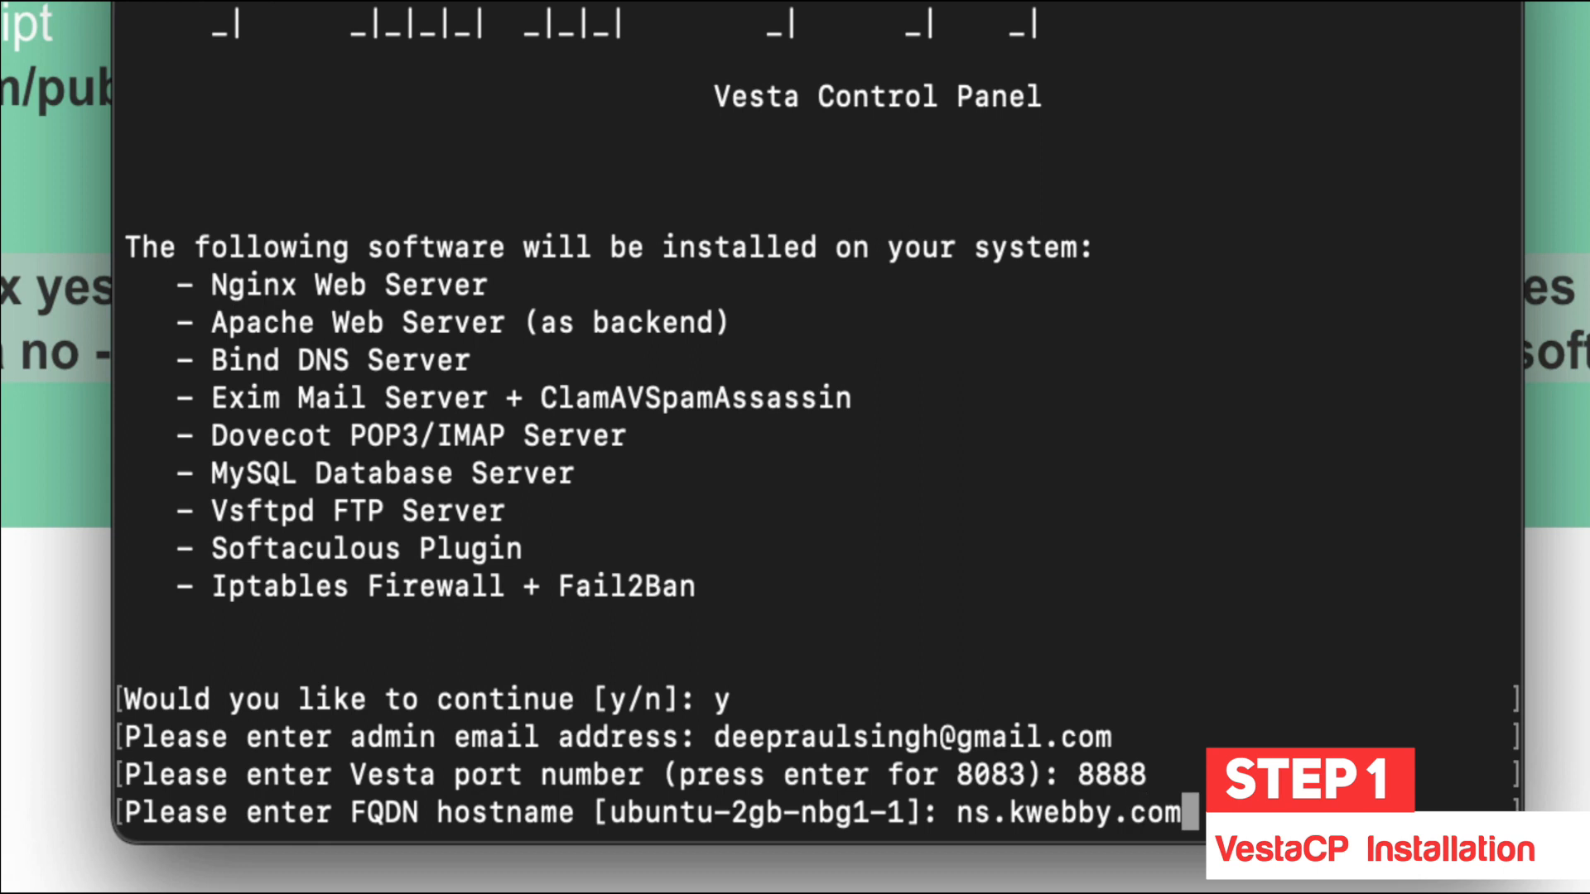
key("Return")
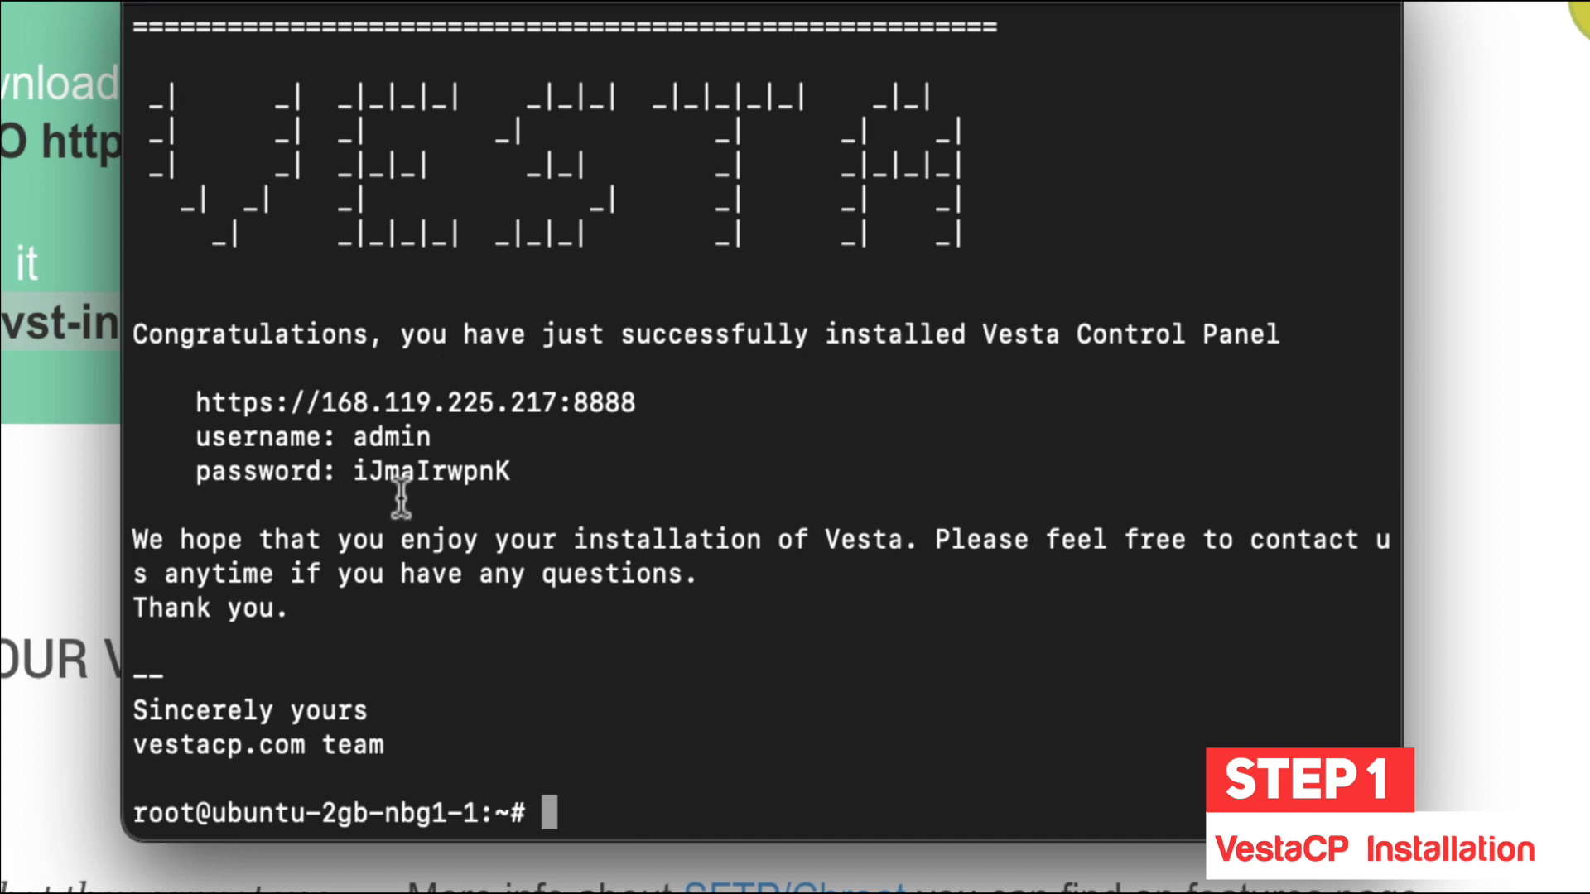
Step: Copy the panel login URL from the terminal, open it in Chrome and inspect the certificate warning
left_click_drag(654, 401, 194, 406)
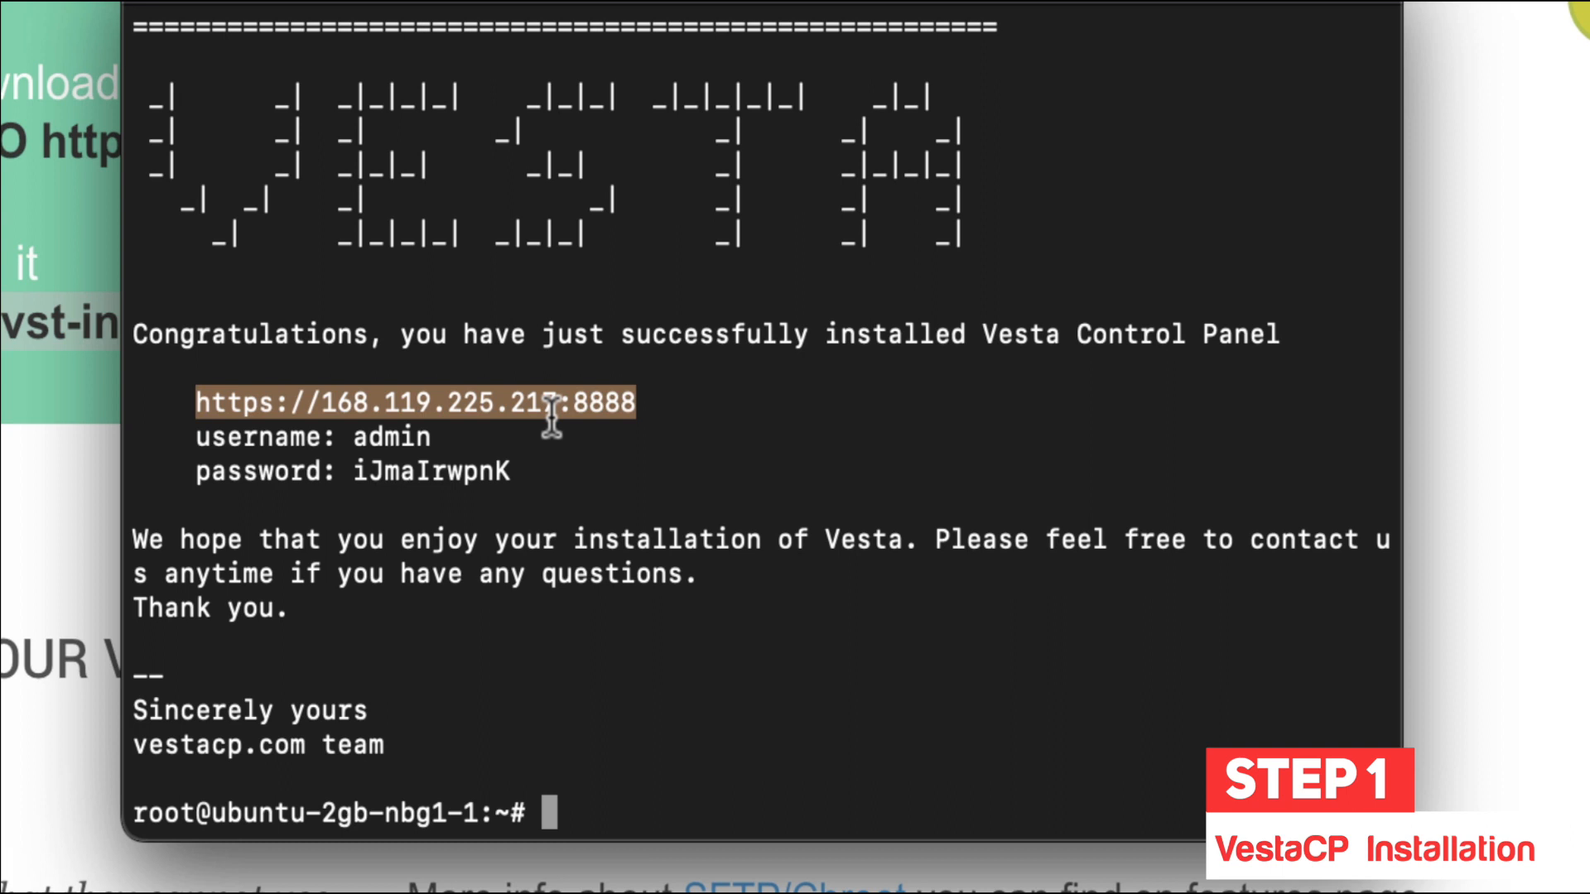
left_click_drag(183, 402, 555, 469)
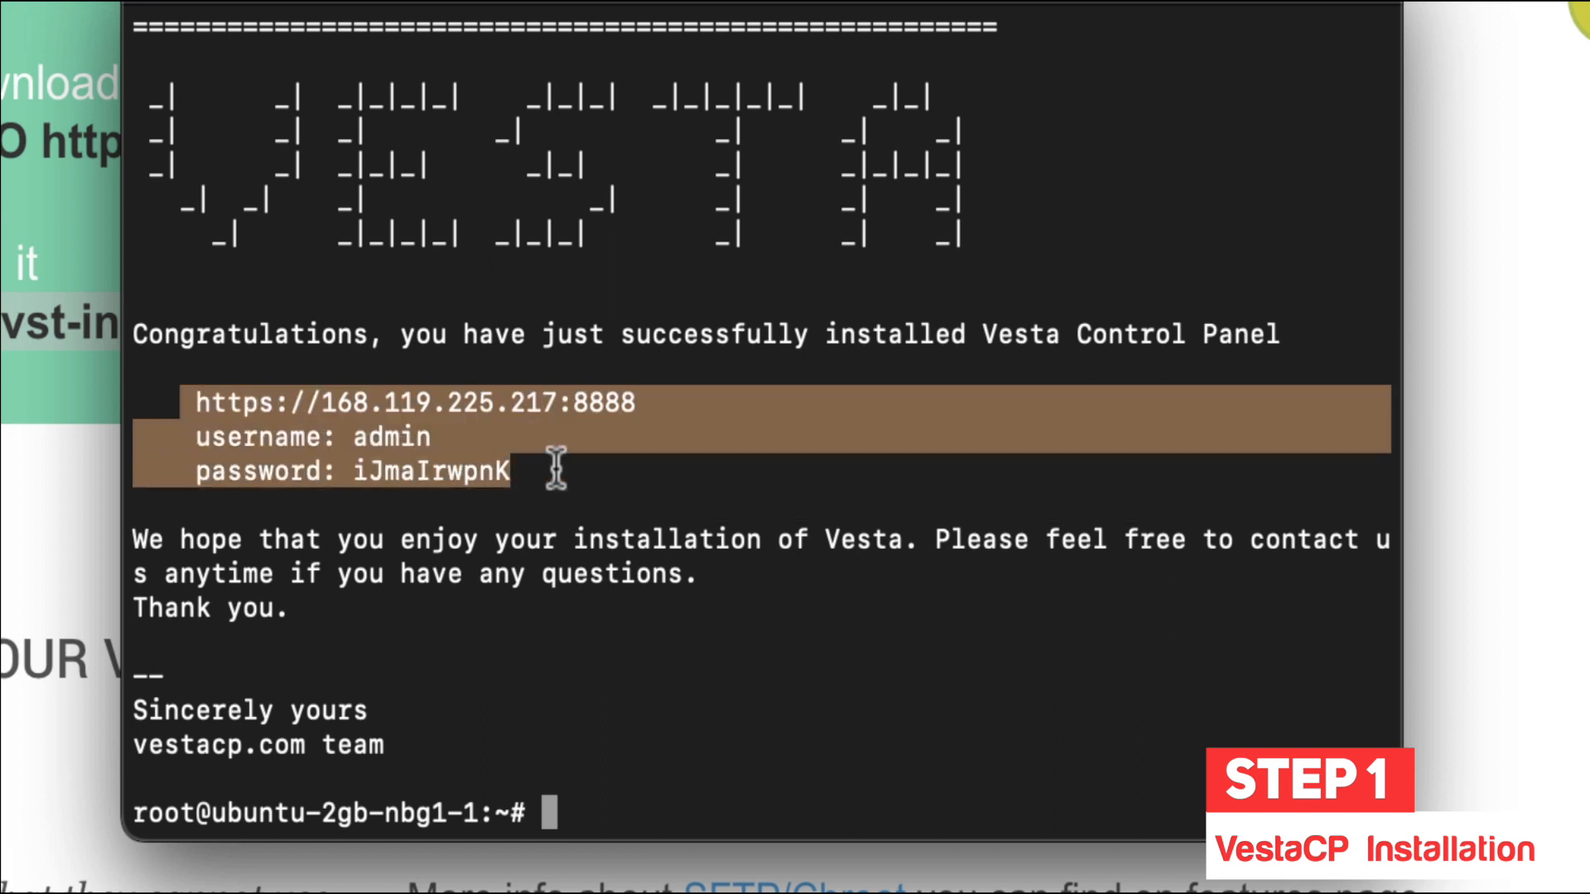
left_click(558, 468)
left_click_drag(665, 413, 193, 403)
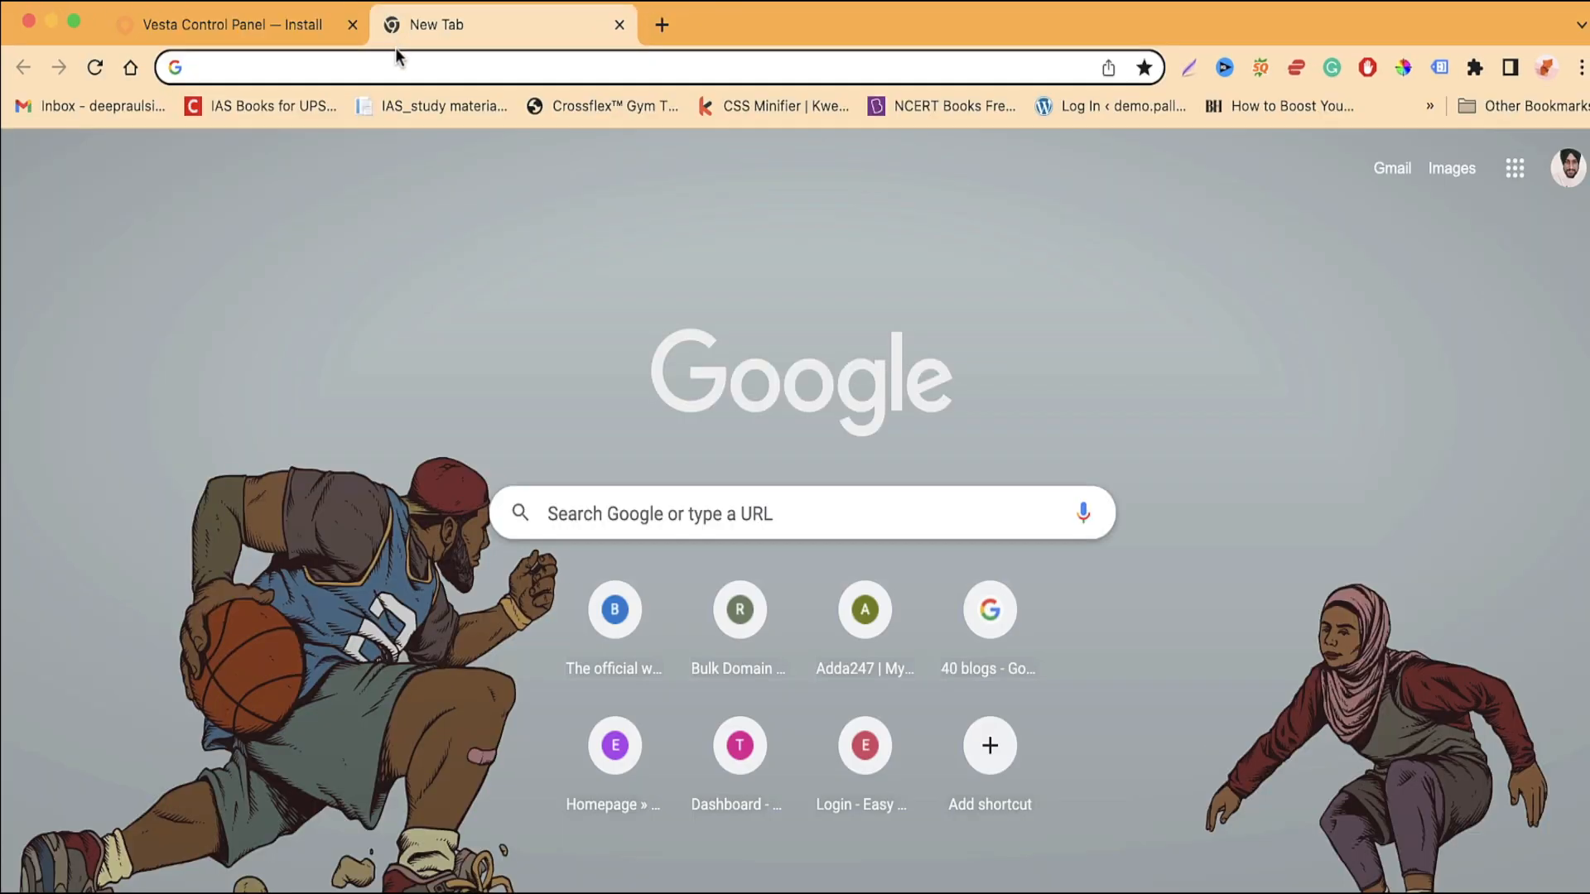
type("168.119.225.217:8888")
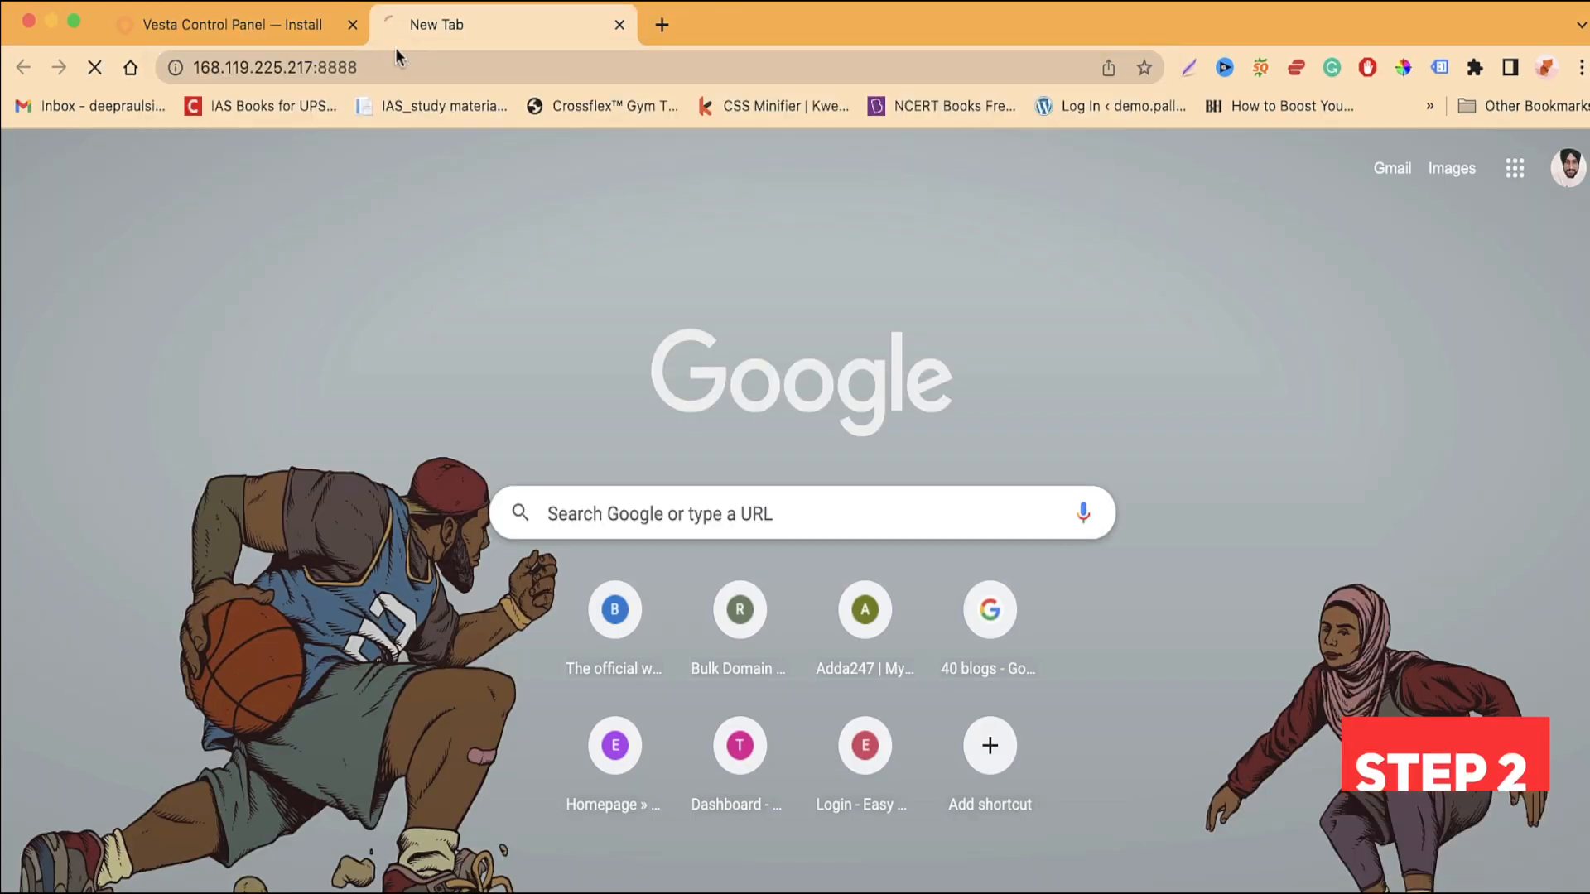
key("Return")
left_click(561, 710)
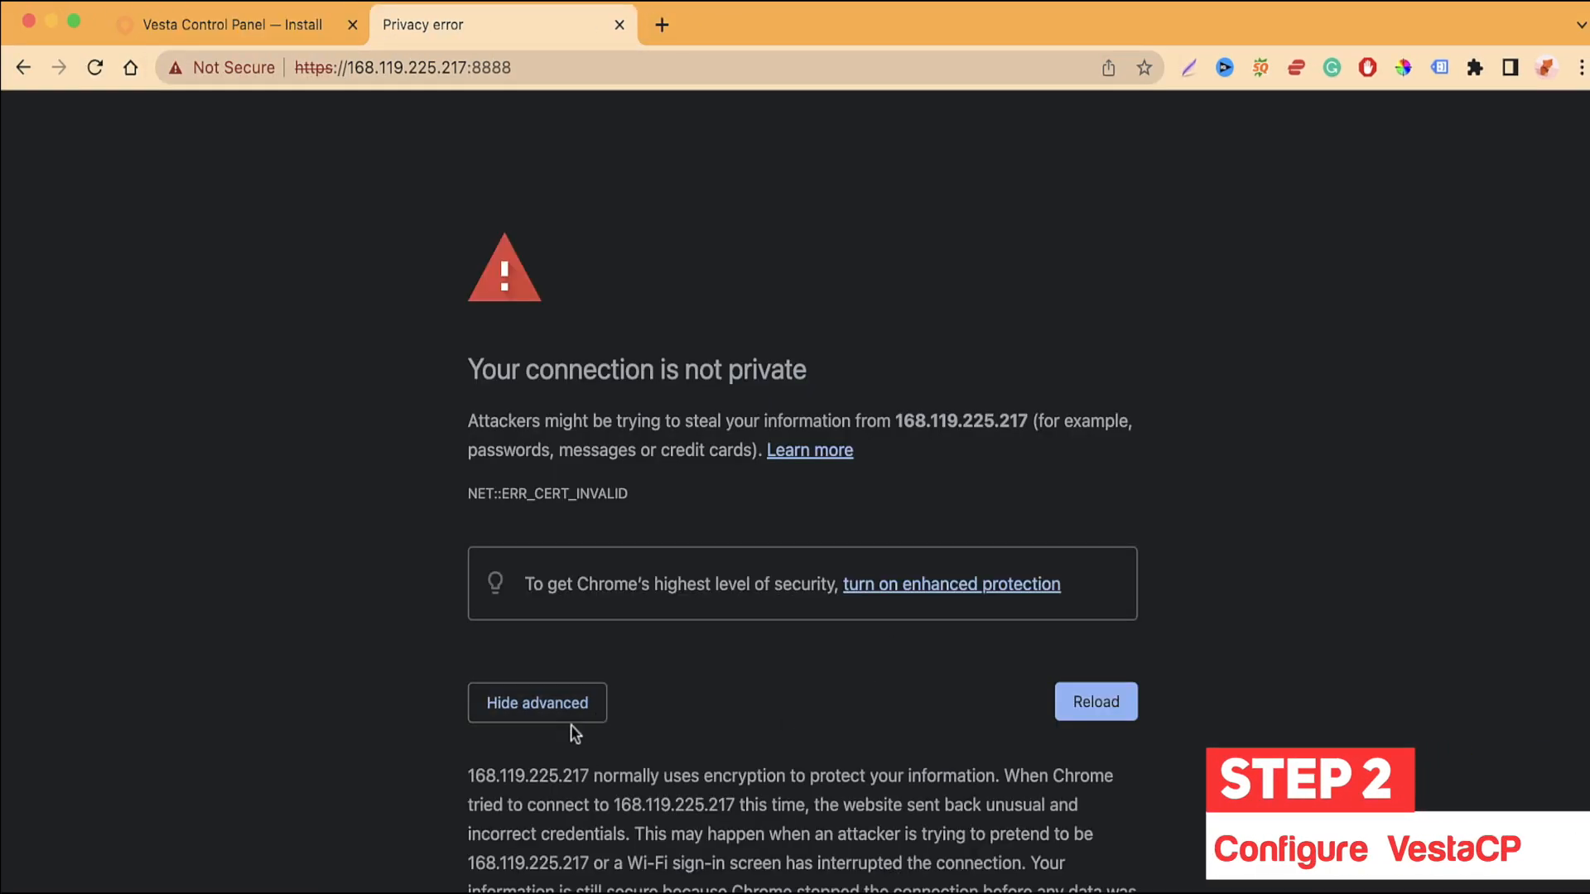
scroll(627, 735, "down", 3)
scroll(628, 735, "up", 1)
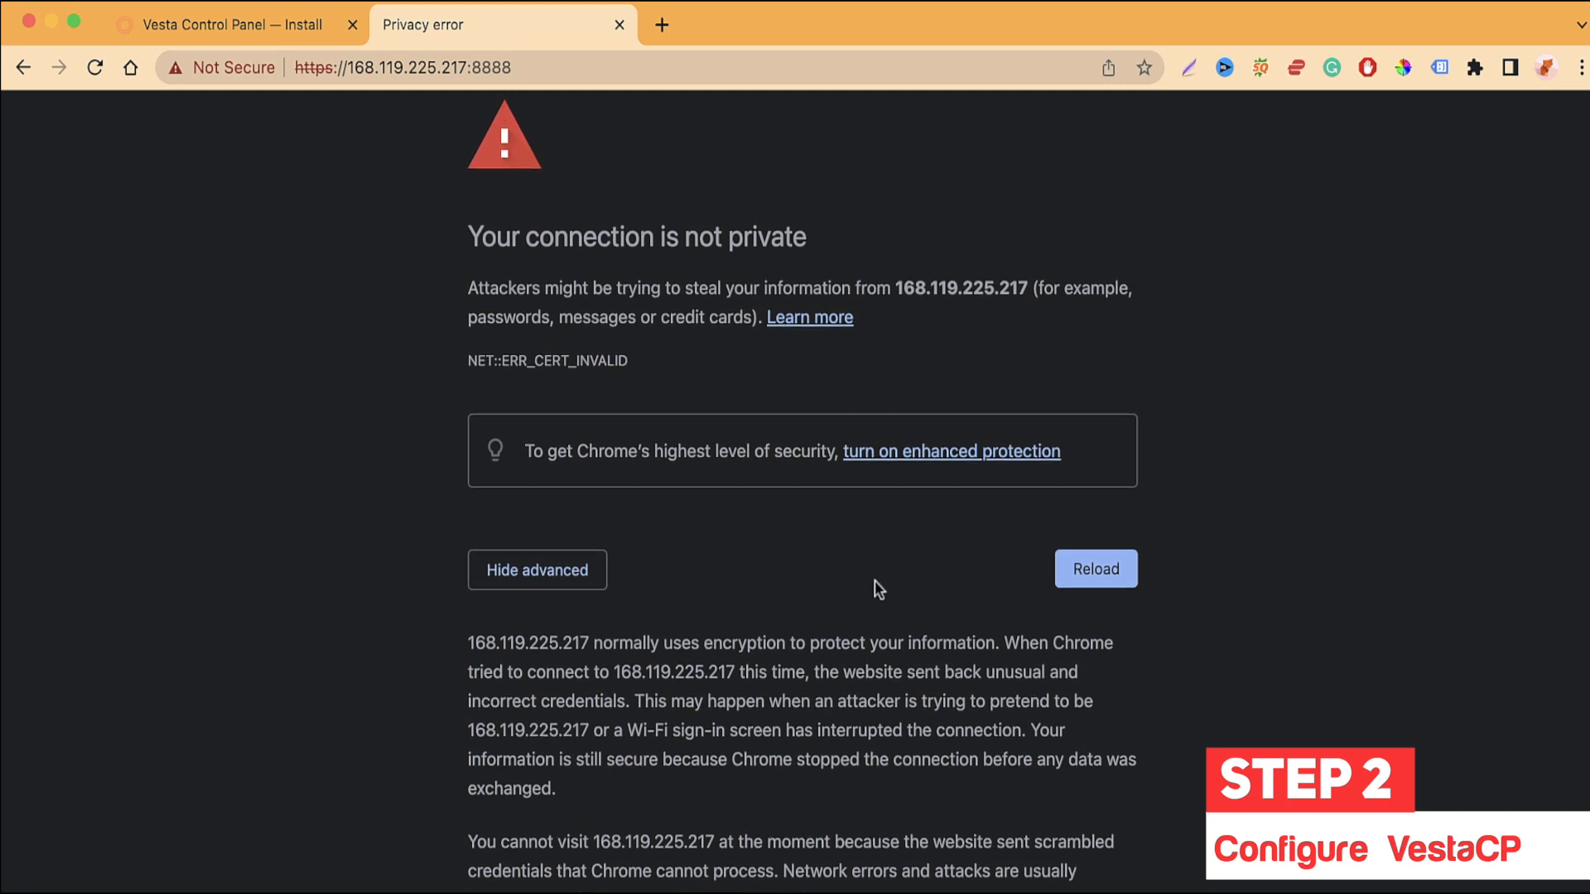
Step: Retry the port-8888 panel address over http instead of https
left_click(129, 68)
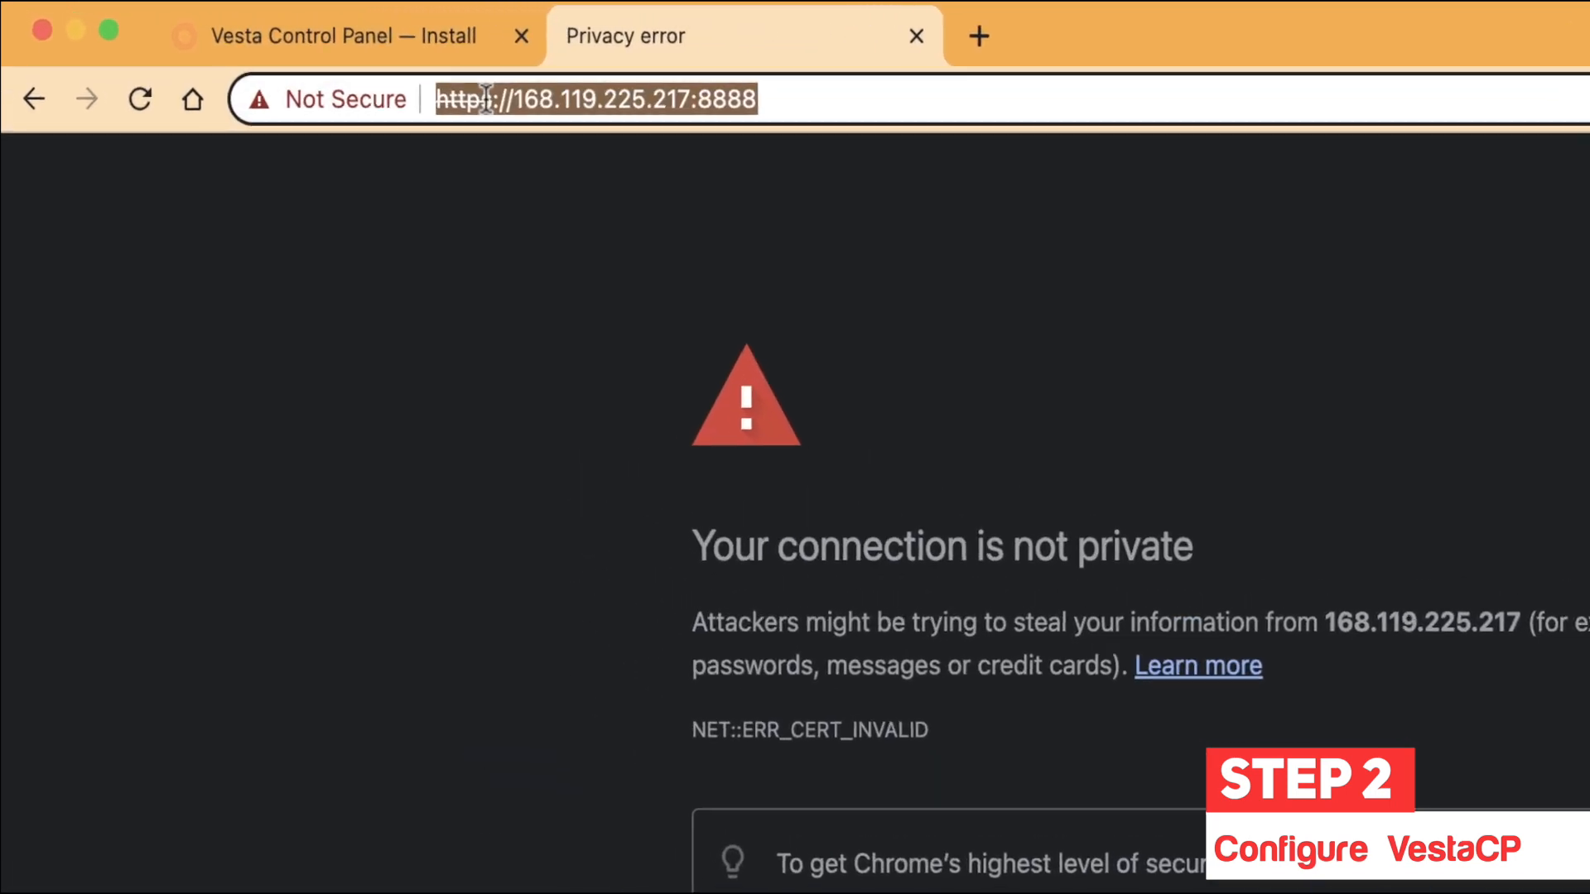
left_click(497, 97)
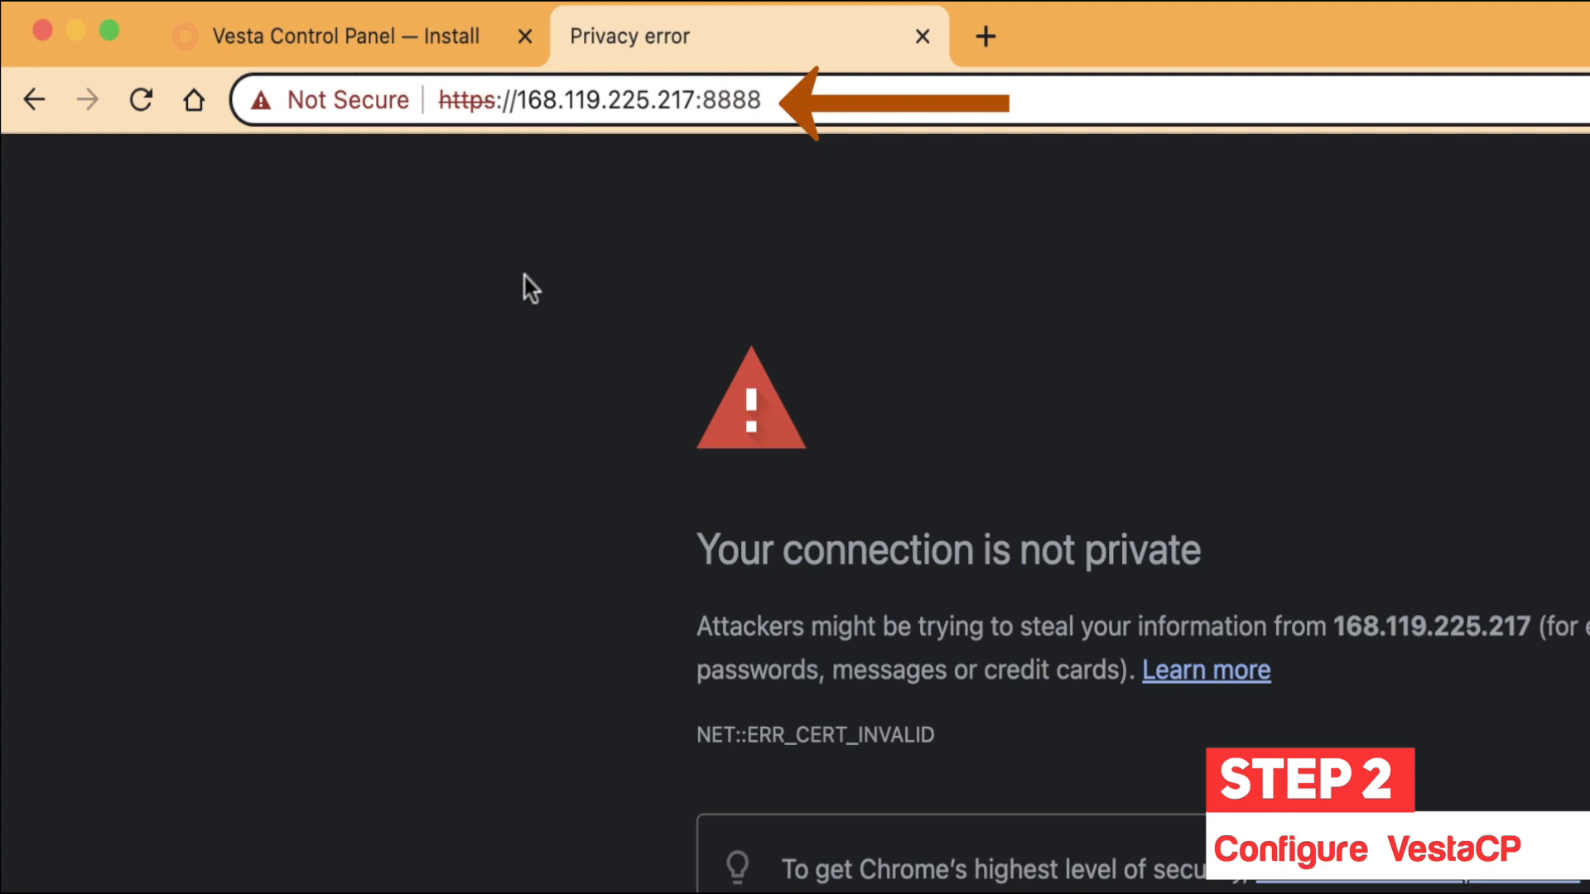
key("BackSpace")
key("Return")
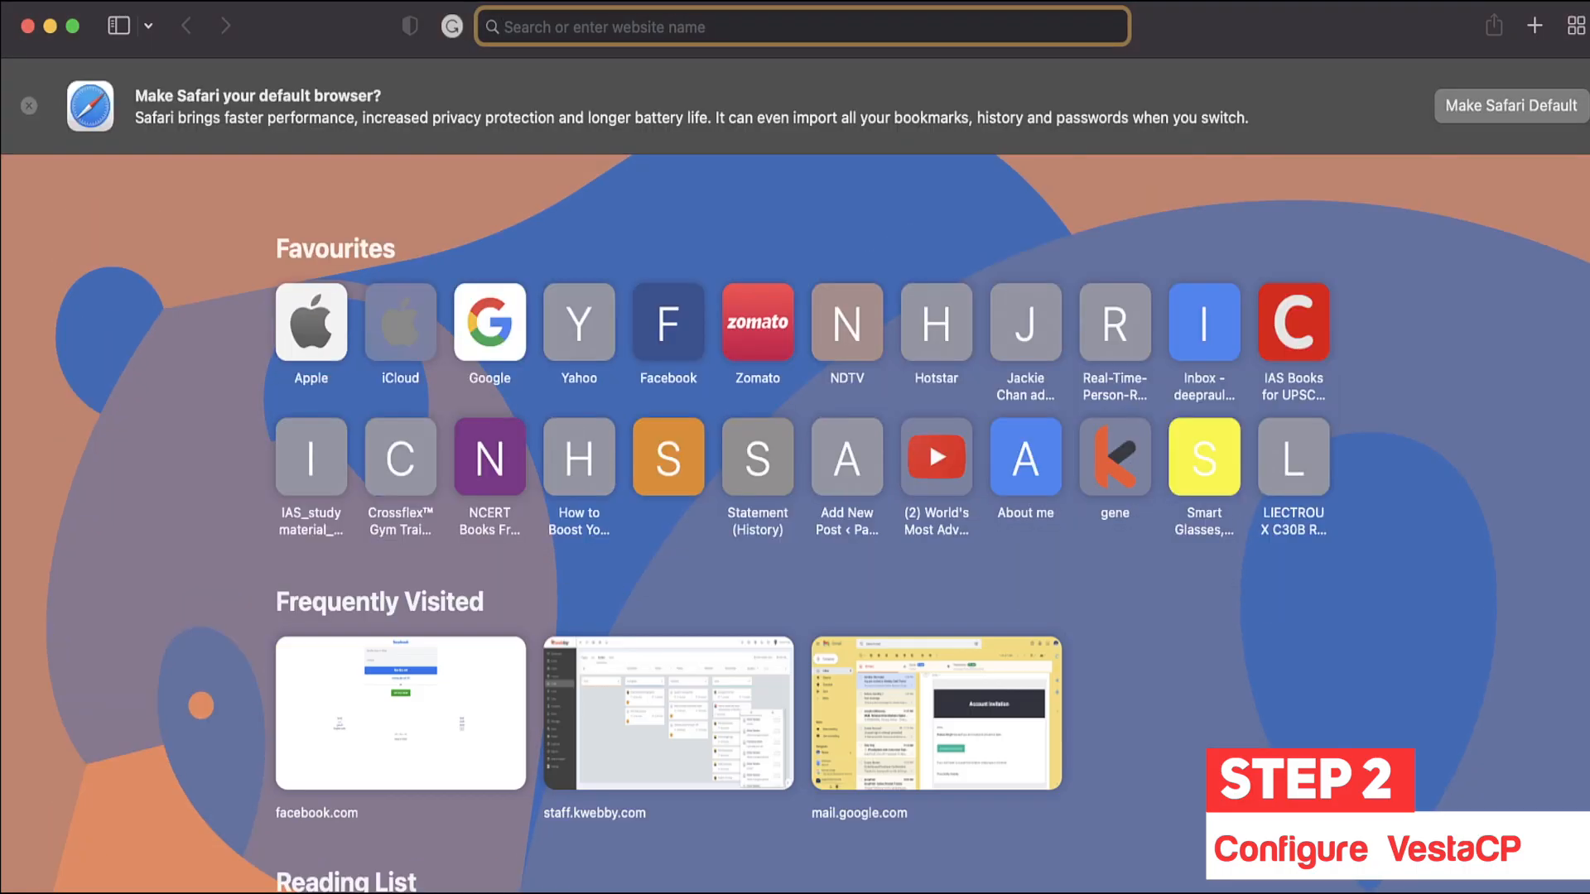
Step: Open the panel address in Safari and proceed past the certificate warning
left_click(658, 24)
type("https://168.119.225.217:8888")
key("Return")
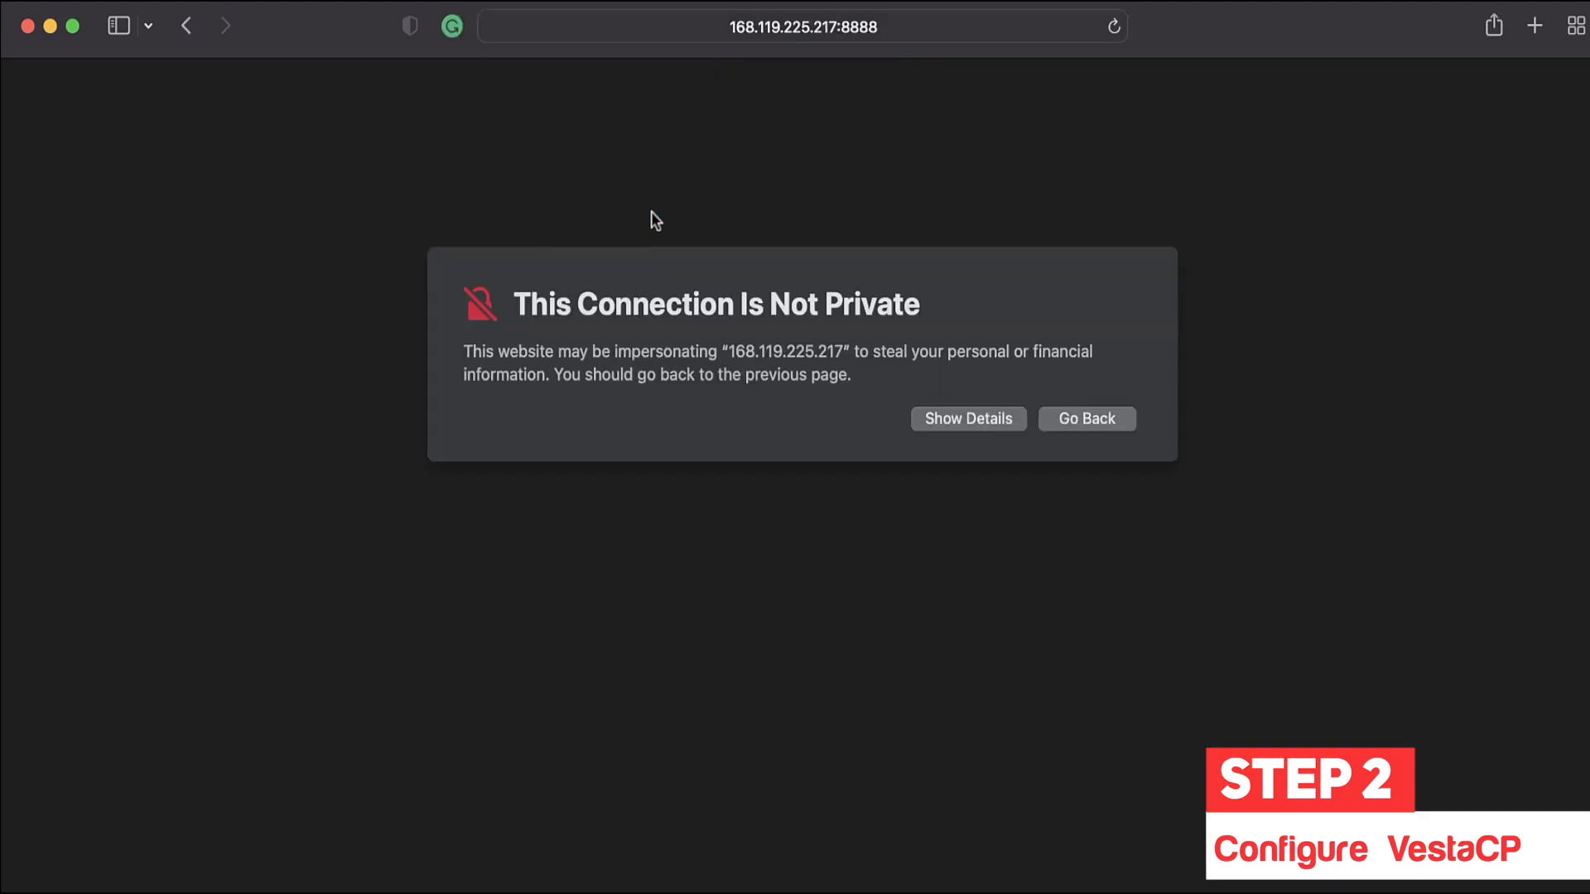
left_click(1007, 423)
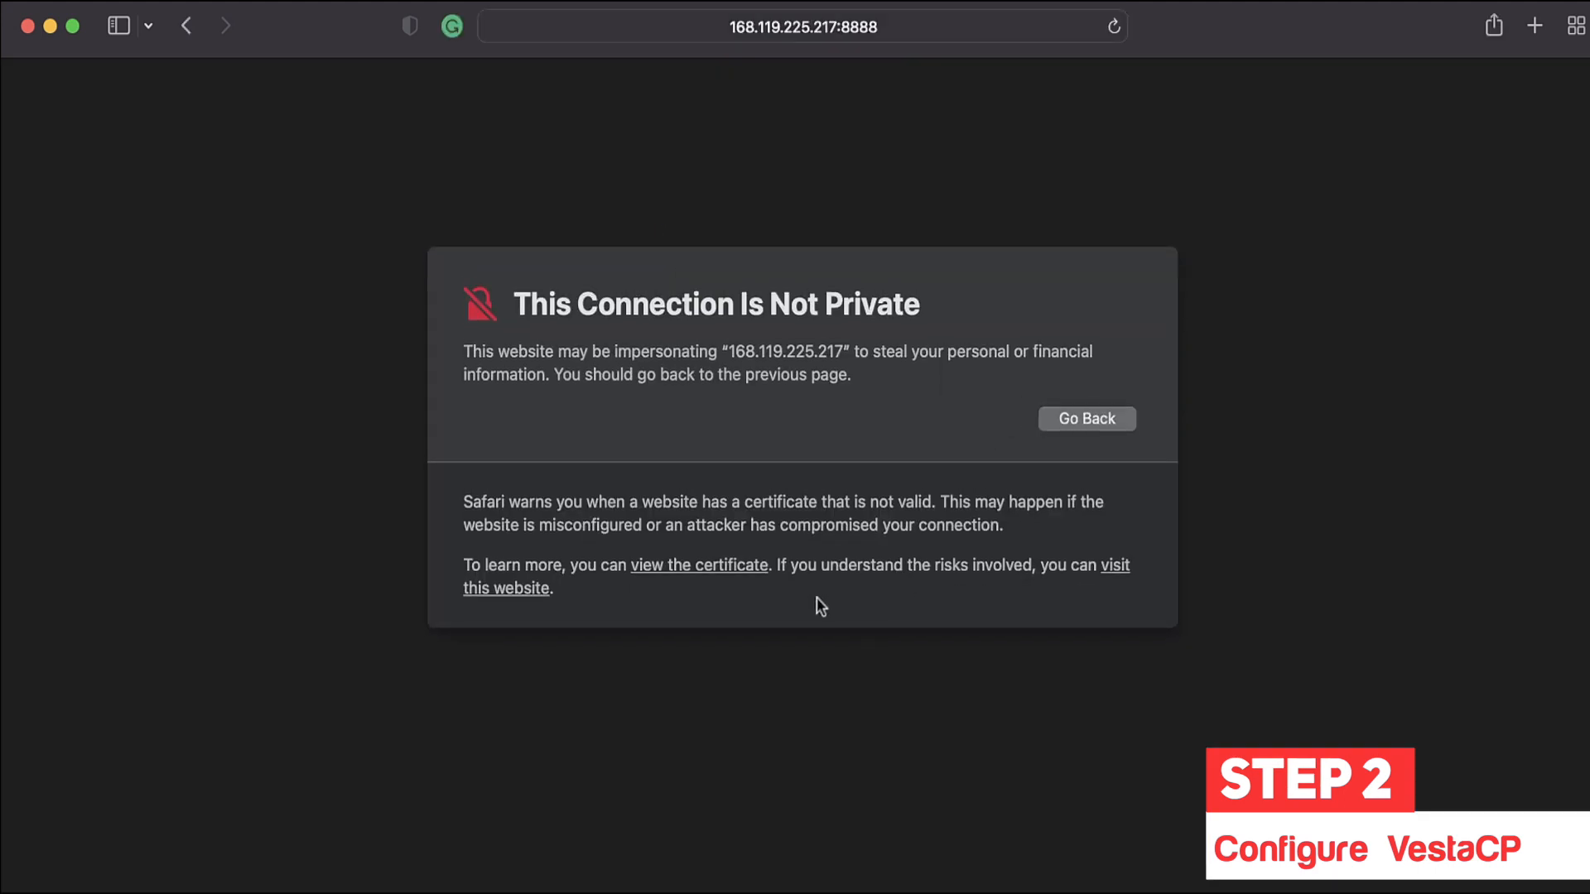
left_click(526, 593)
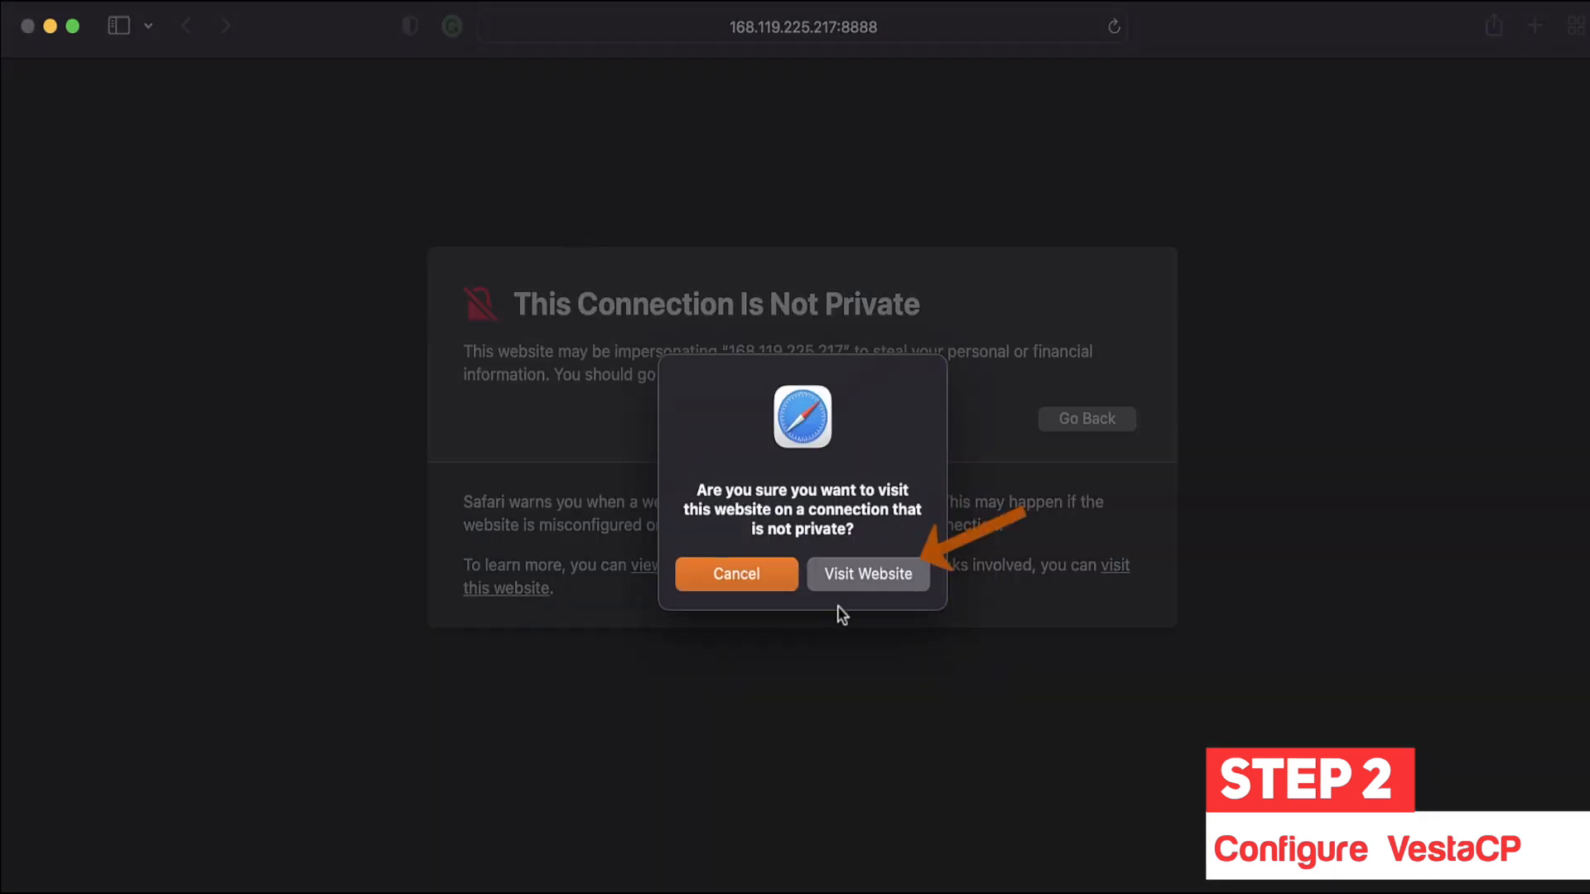
left_click(874, 576)
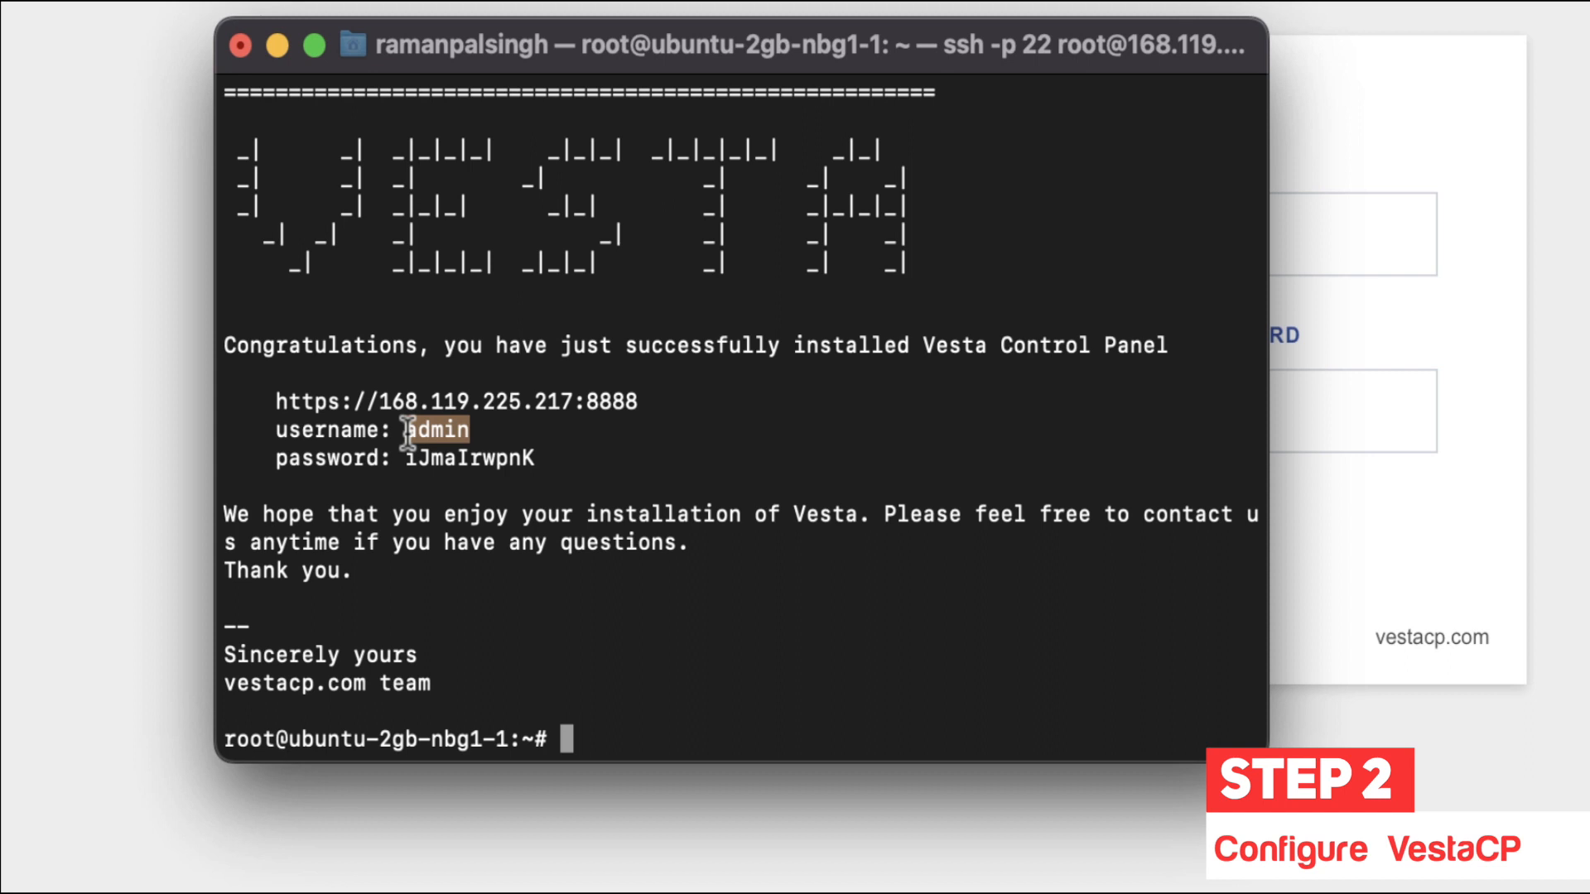
Step: Log in with the admin username and generated password, declining to save the password
left_click(1402, 266)
left_click(1358, 257)
key("super+v")
left_click_drag(535, 459, 406, 460)
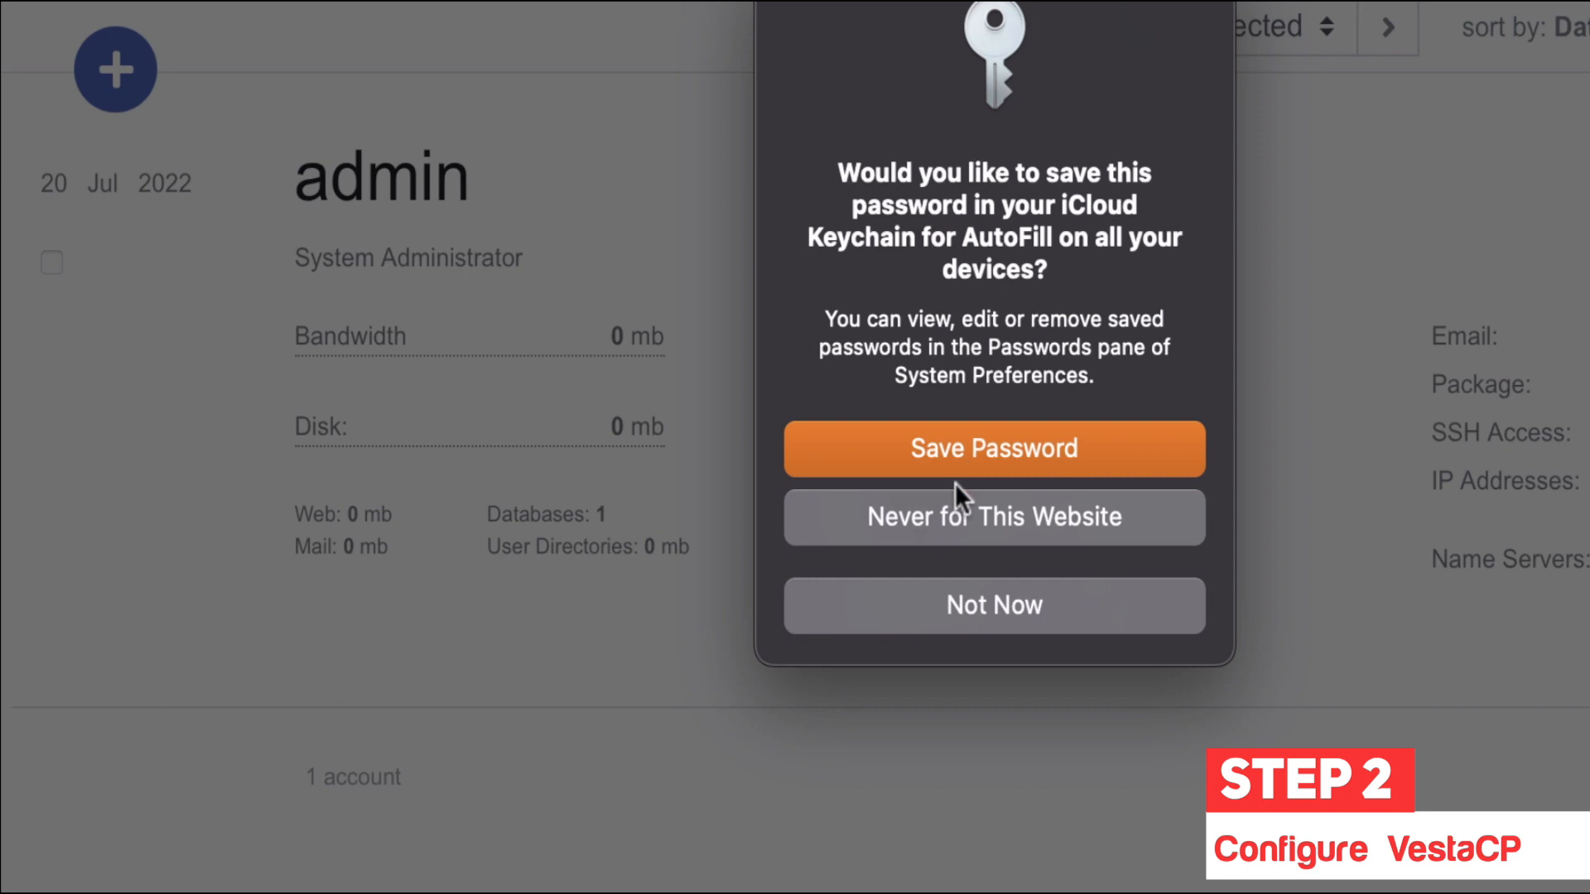
left_click(962, 515)
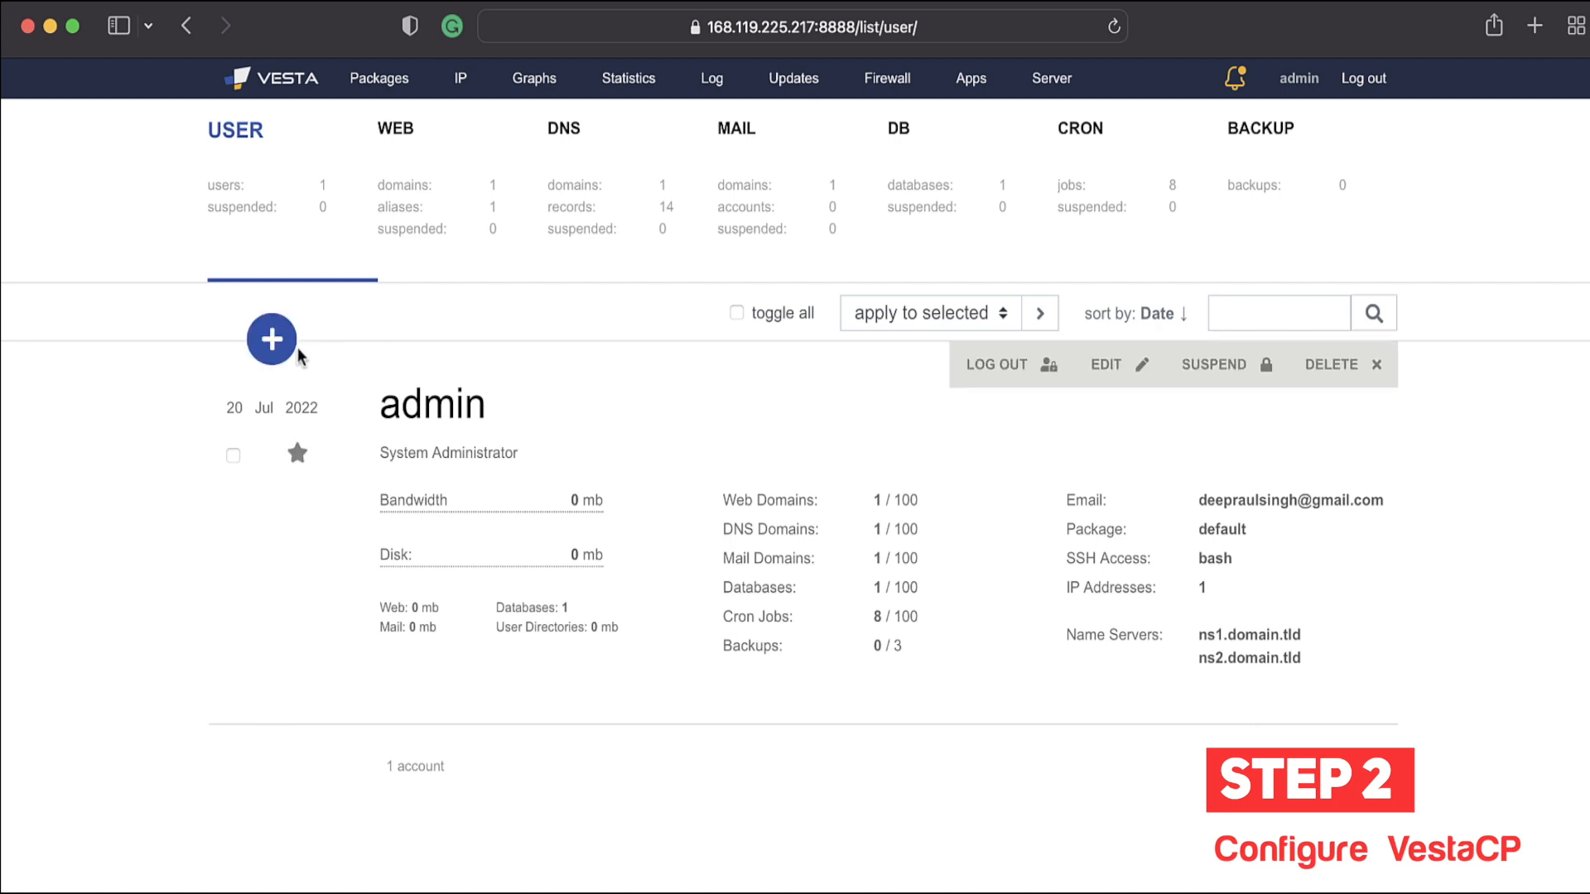
Step: Open the Add User form and review its username, password, e-mail and package fields, keeping the default package
left_click(335, 346)
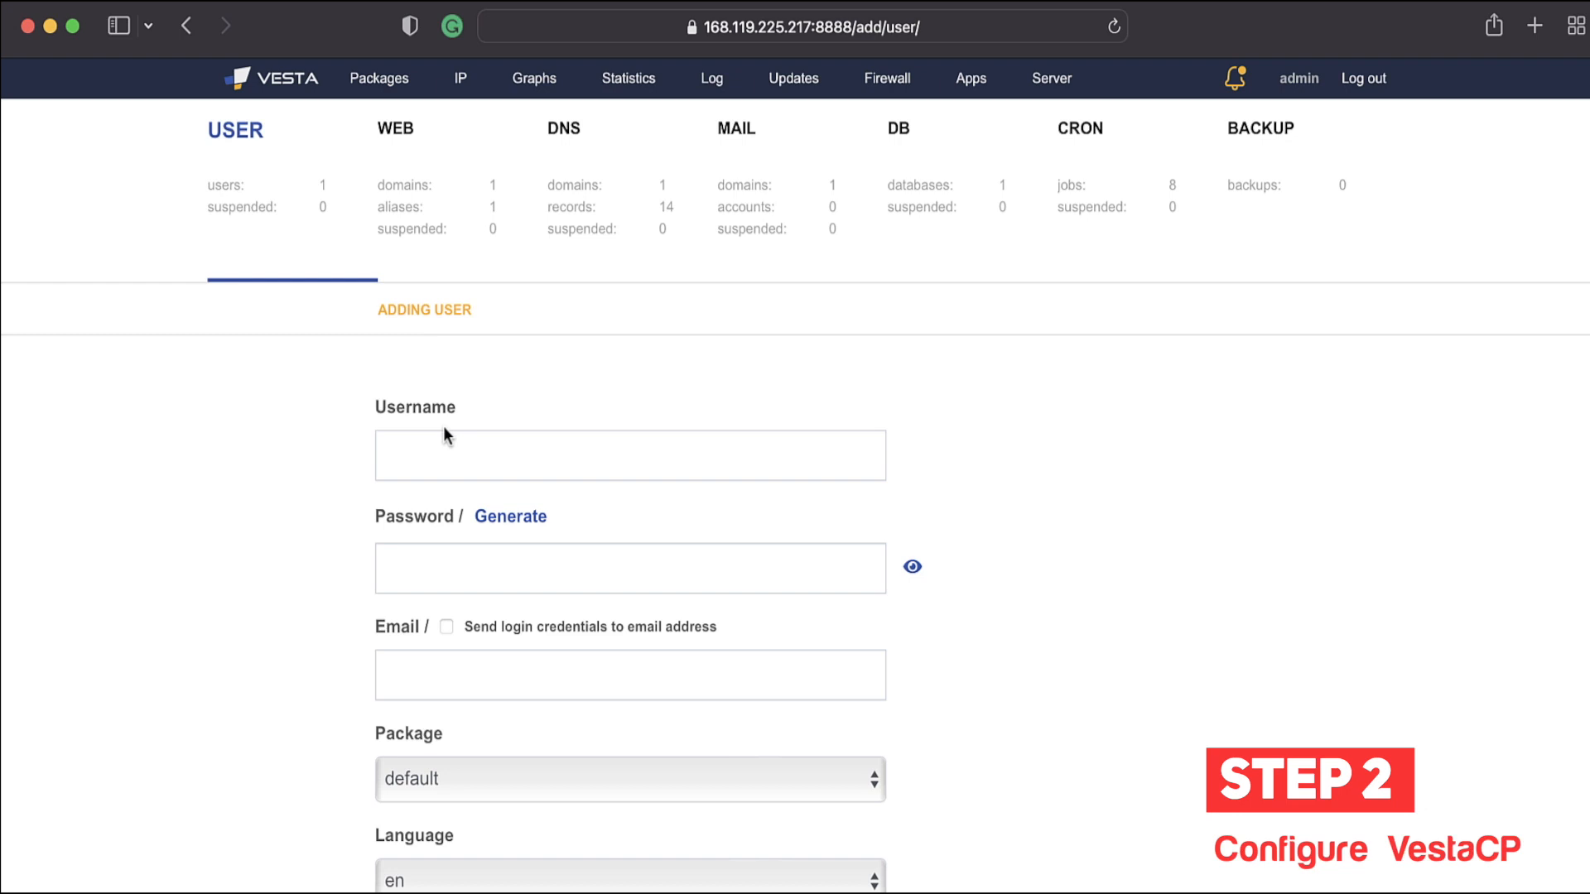
left_click(451, 435)
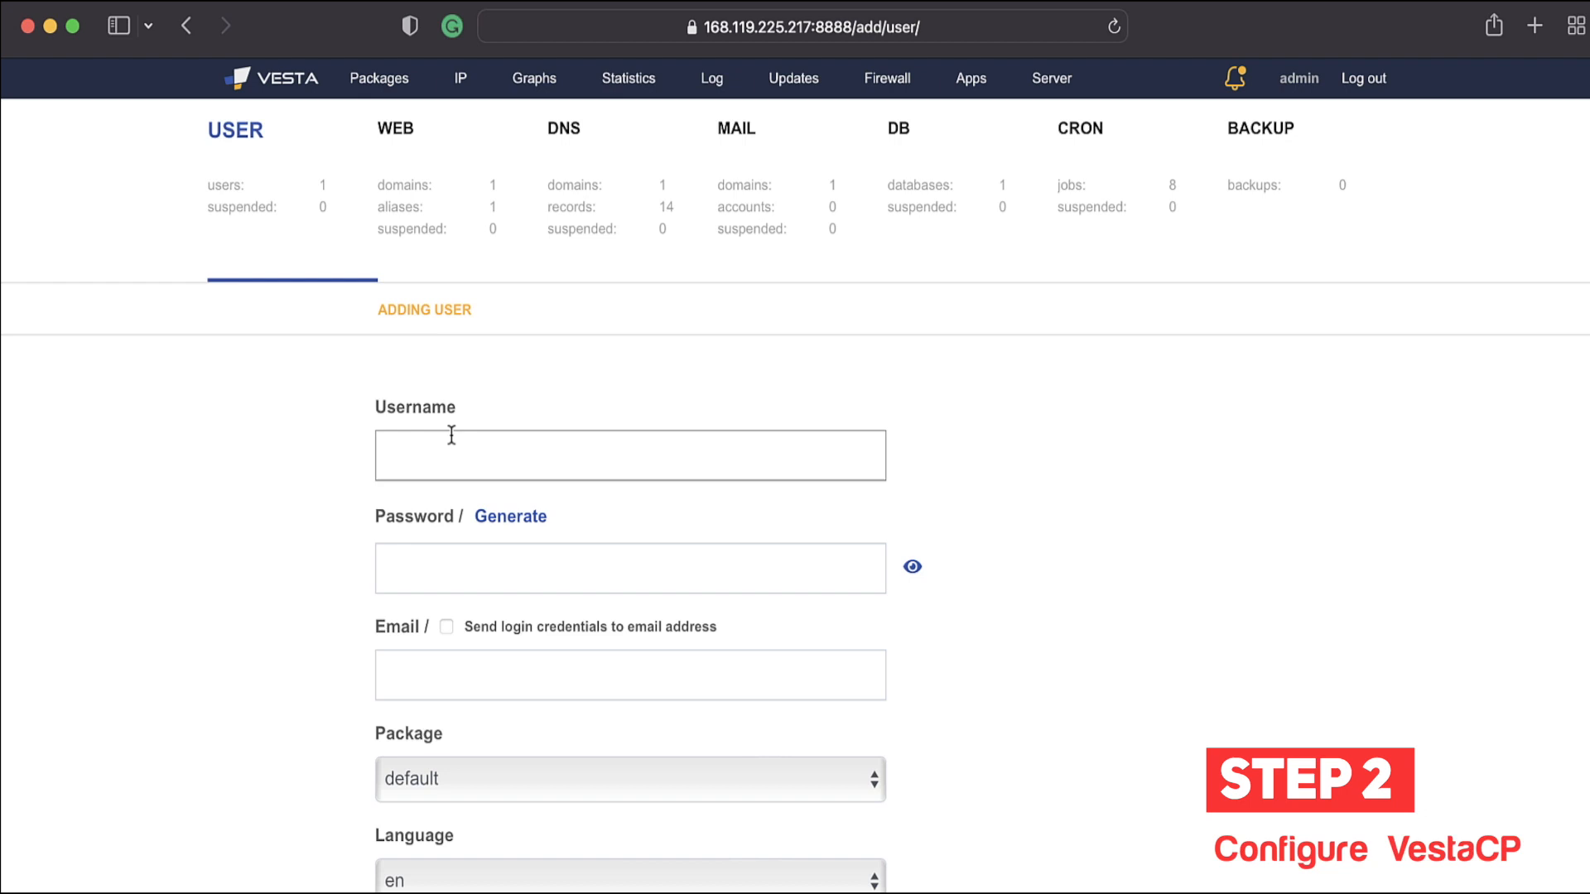
left_click(415, 579)
scroll(415, 579, "down", 2)
left_click(412, 590)
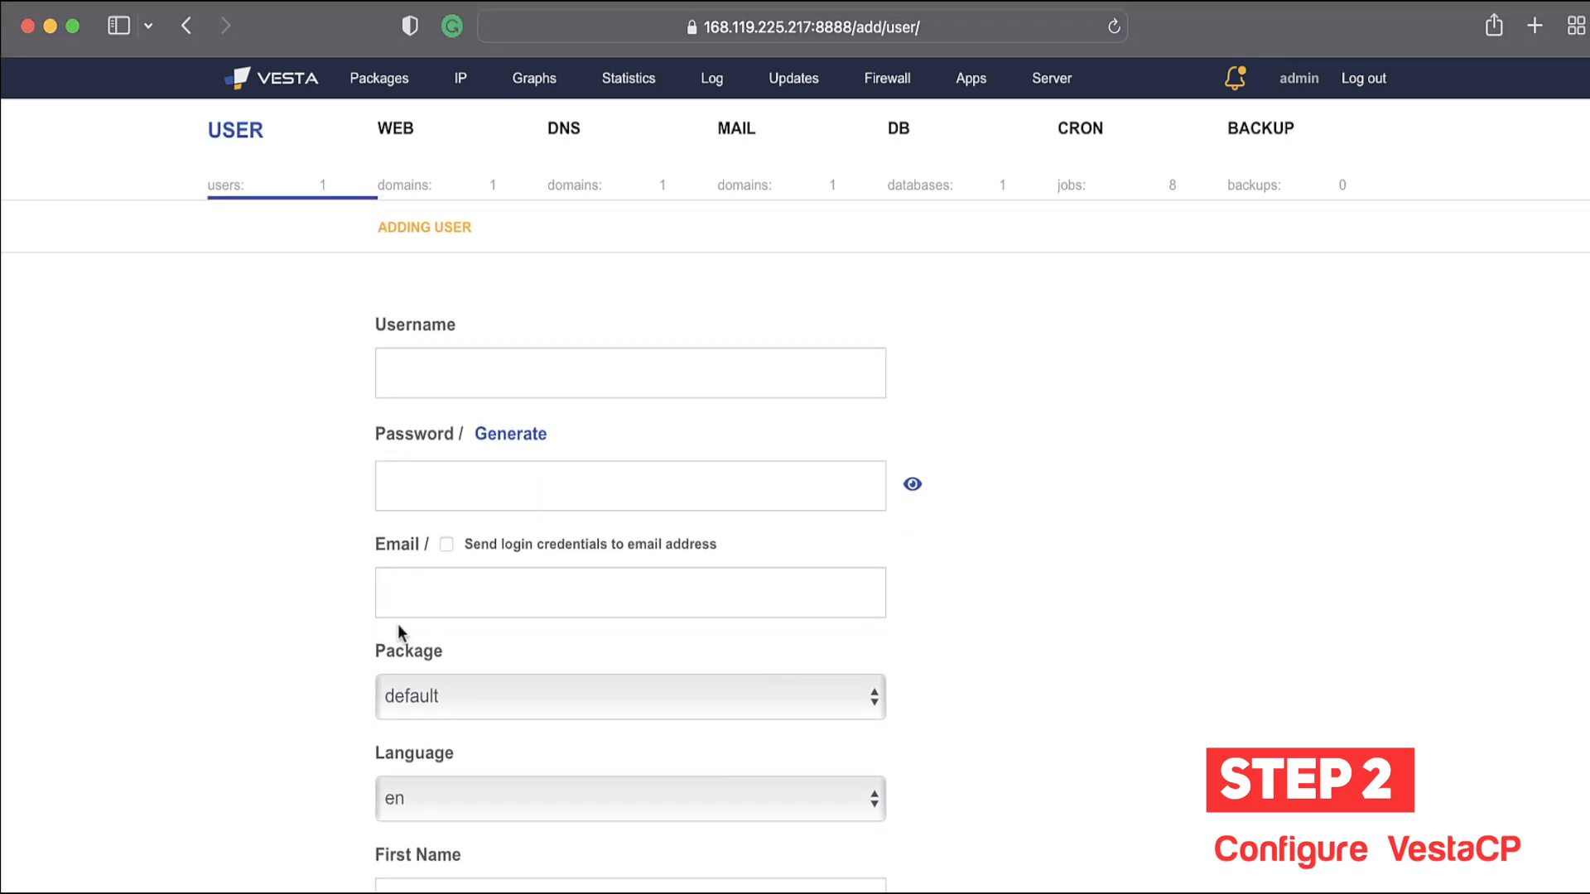
scroll(339, 555, "down", 5)
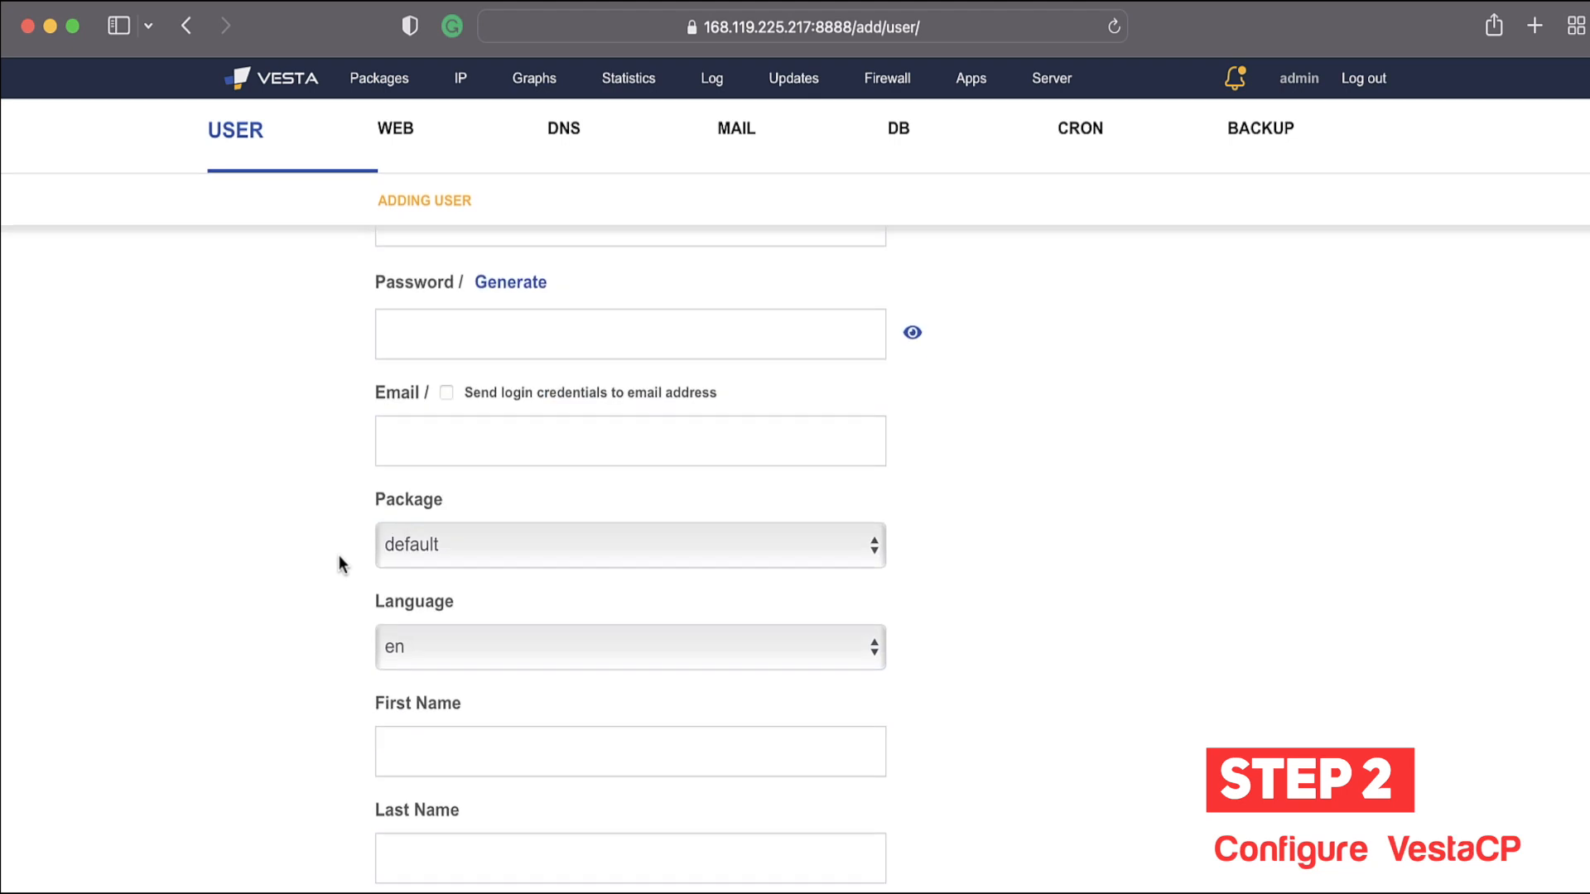
left_click(538, 495)
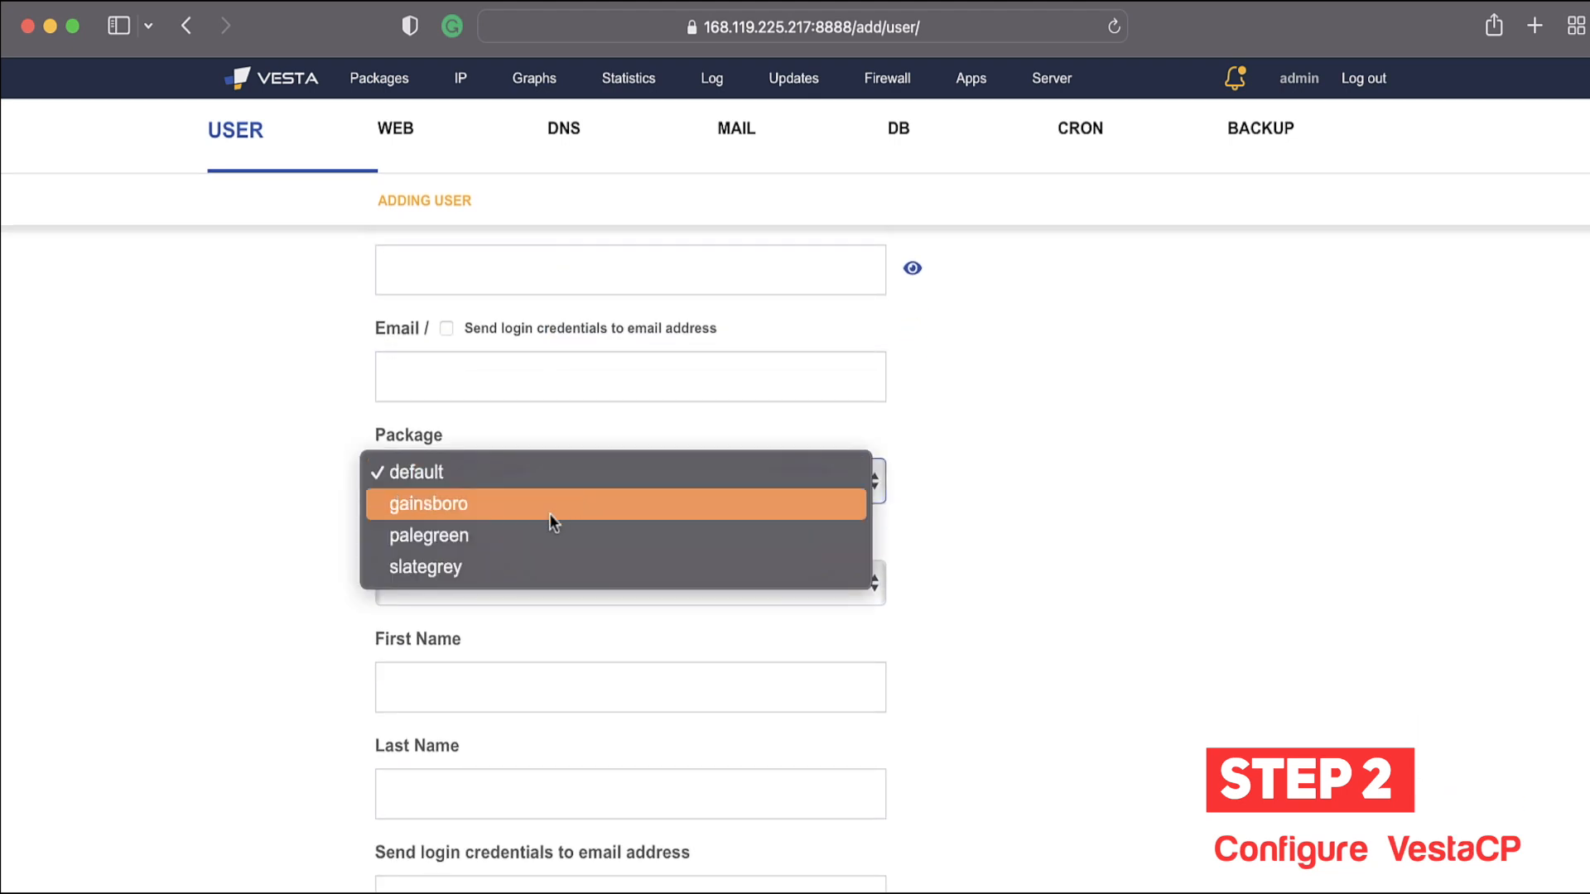
left_click(276, 598)
Step: Look over the remaining user fields without saving, return to the user list, then go to Web domains
scroll(276, 598, "down", 2)
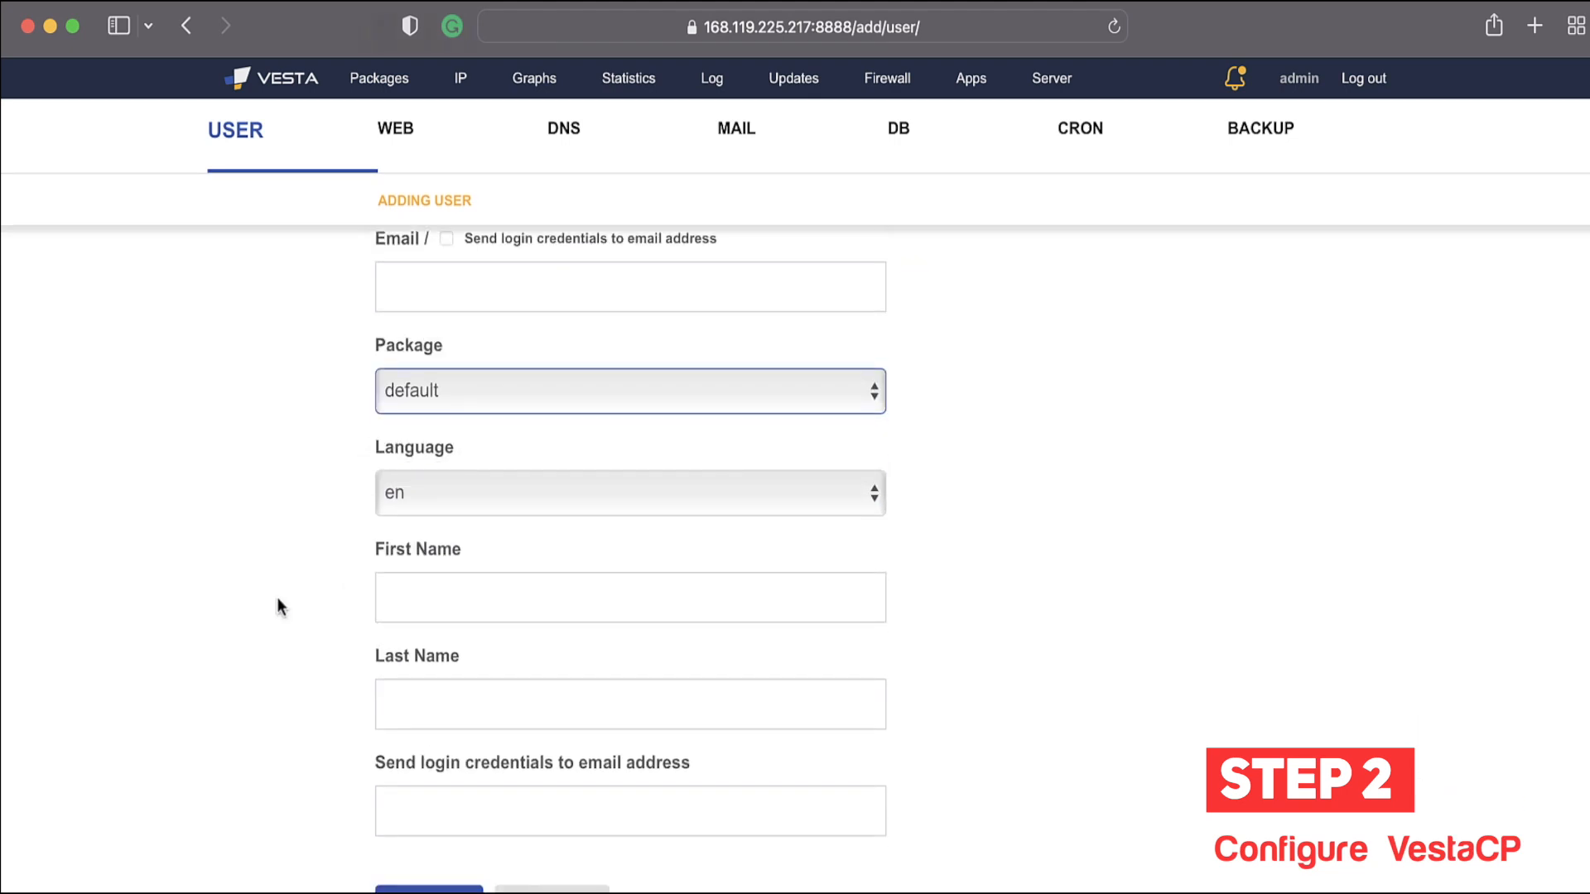
scroll(605, 454, "down", 1)
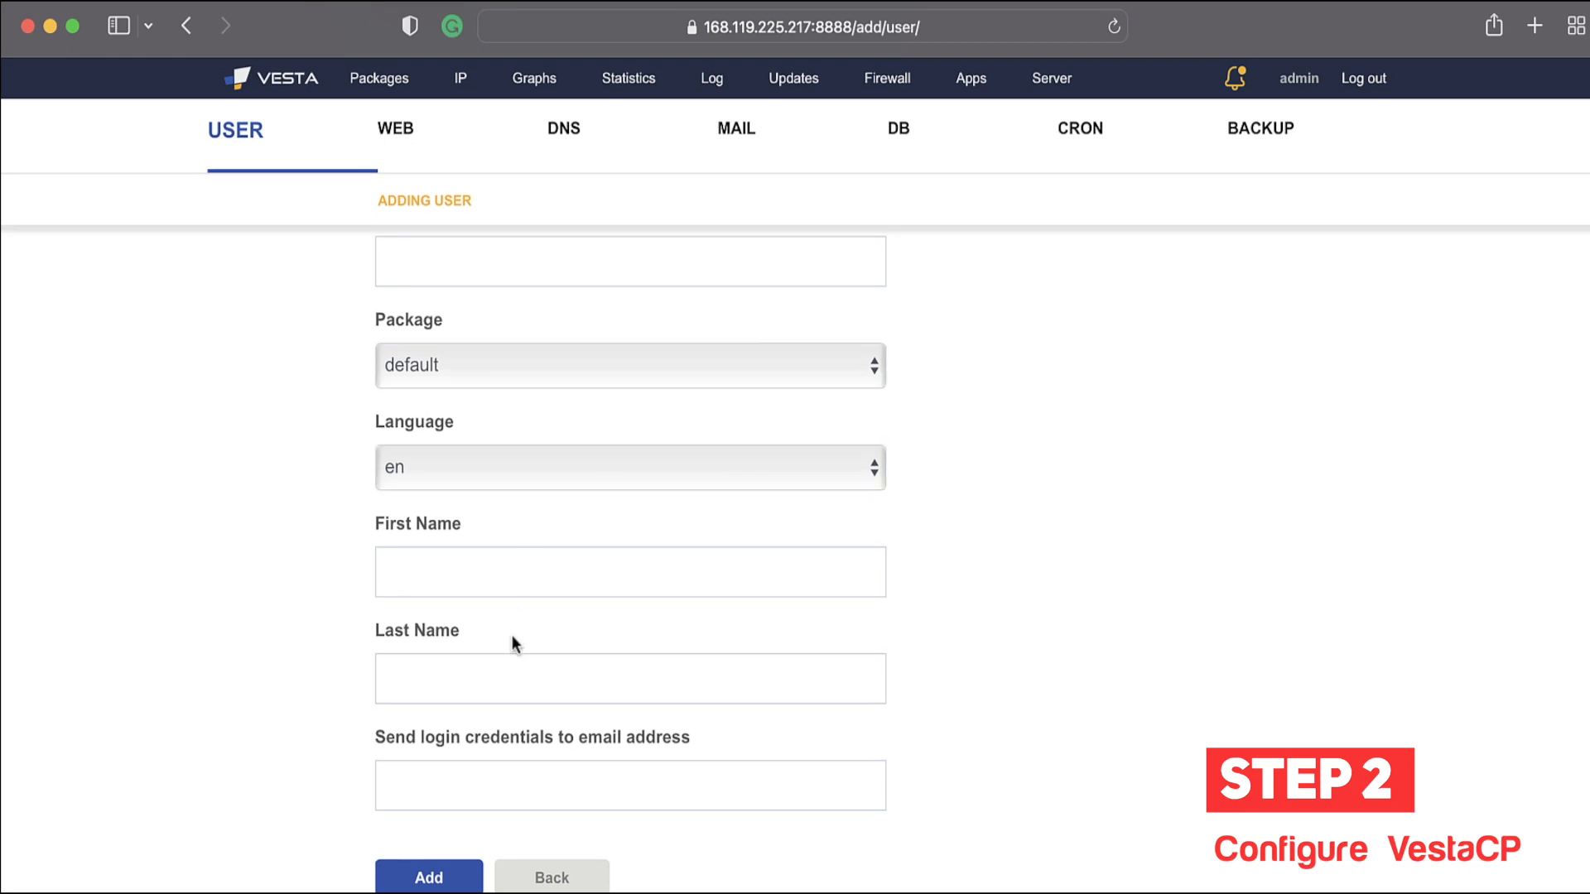
left_click(469, 793)
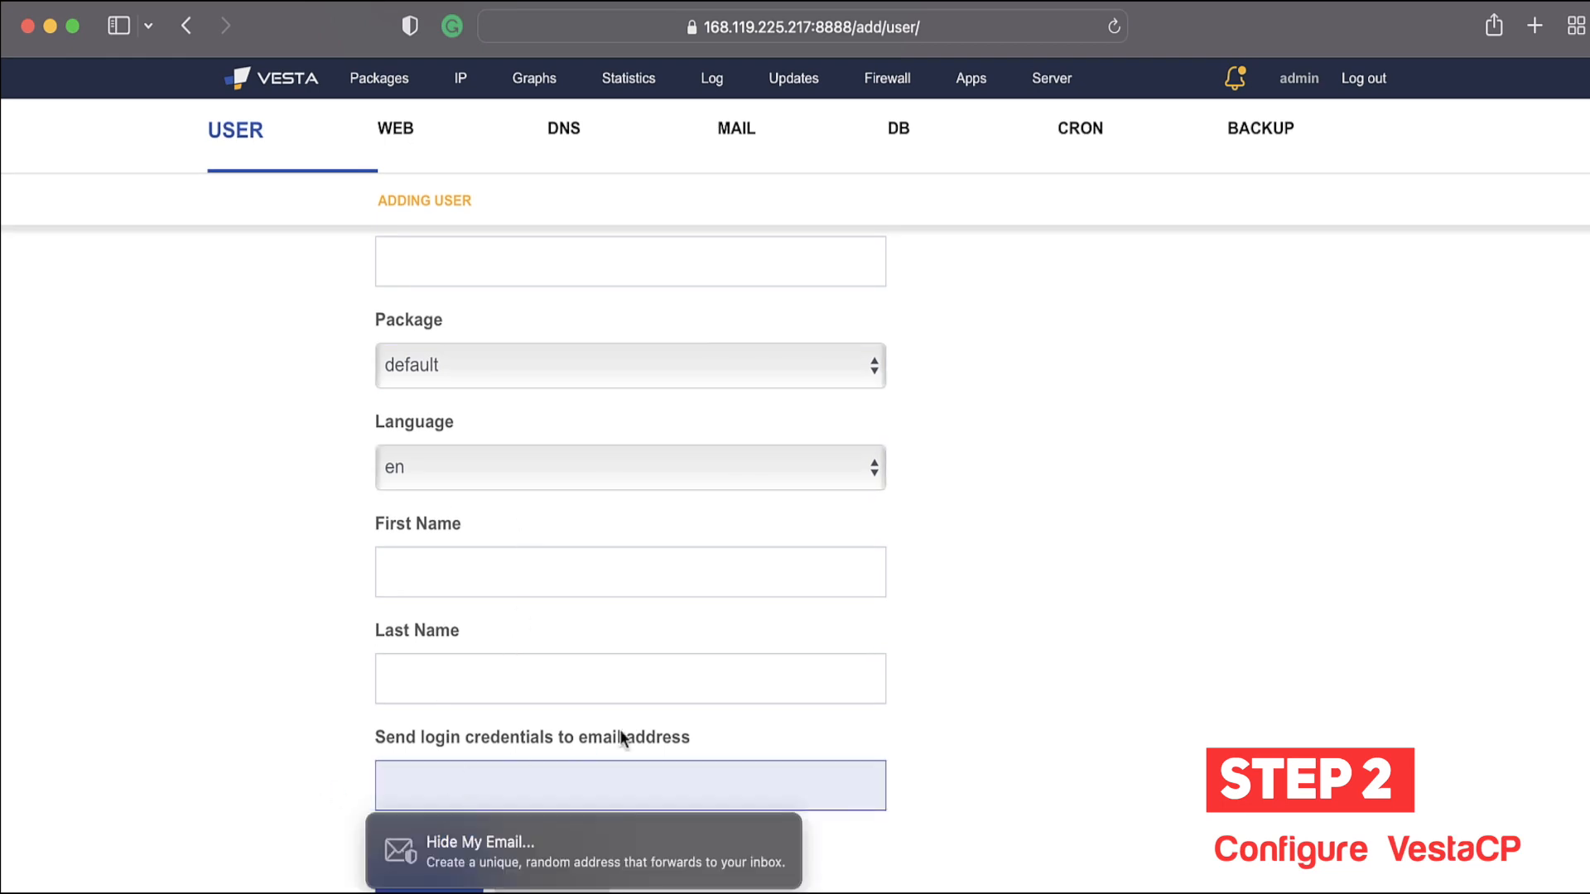
left_click(373, 715)
scroll(373, 716, "up", 5)
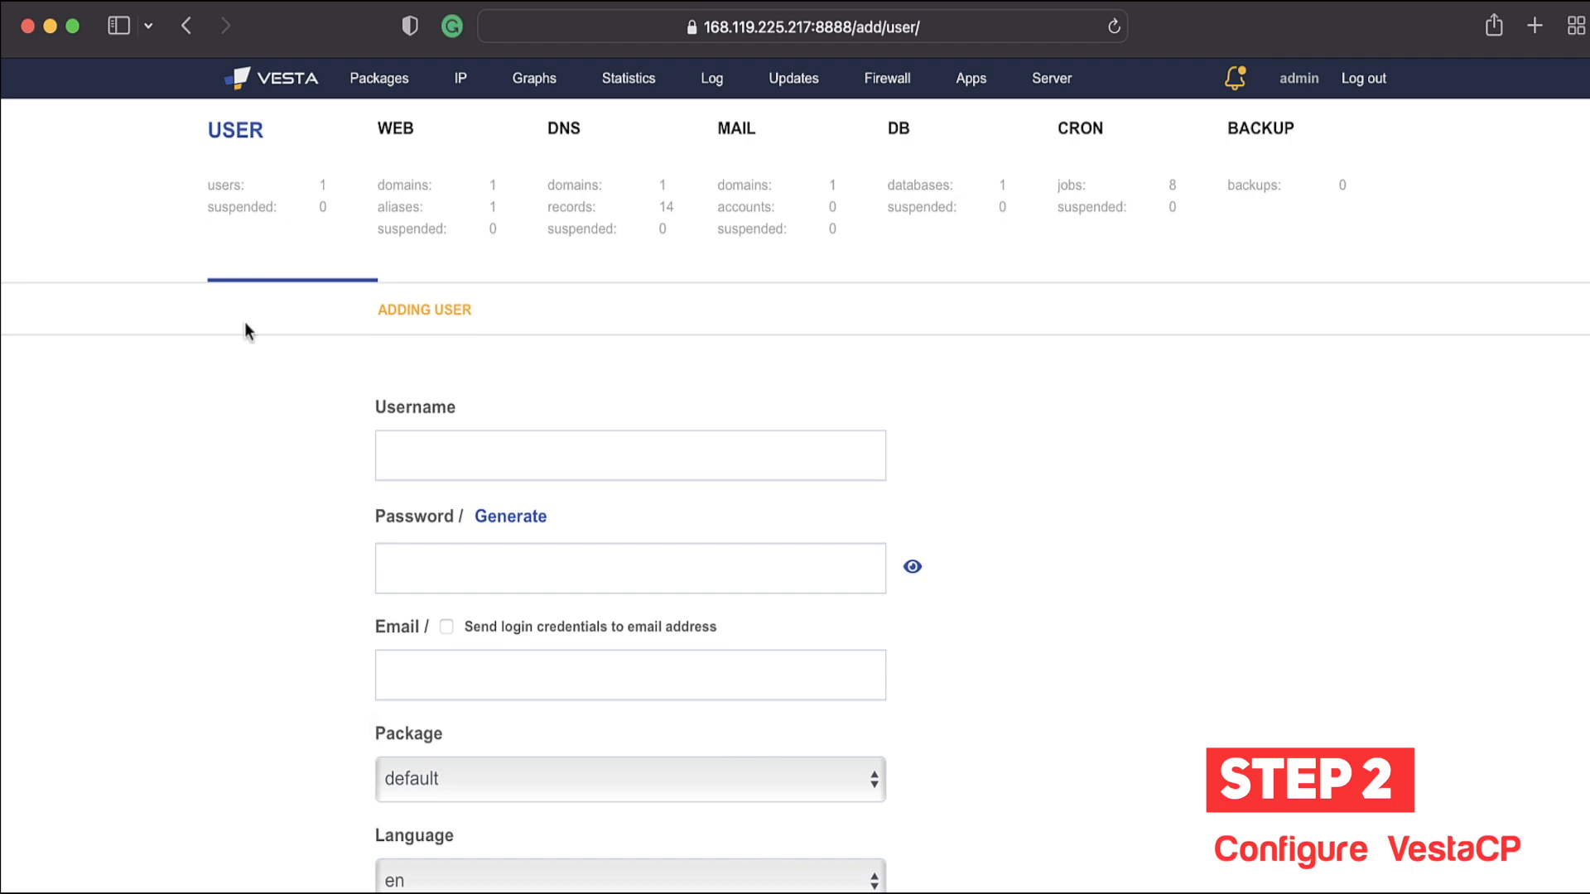
left_click(294, 263)
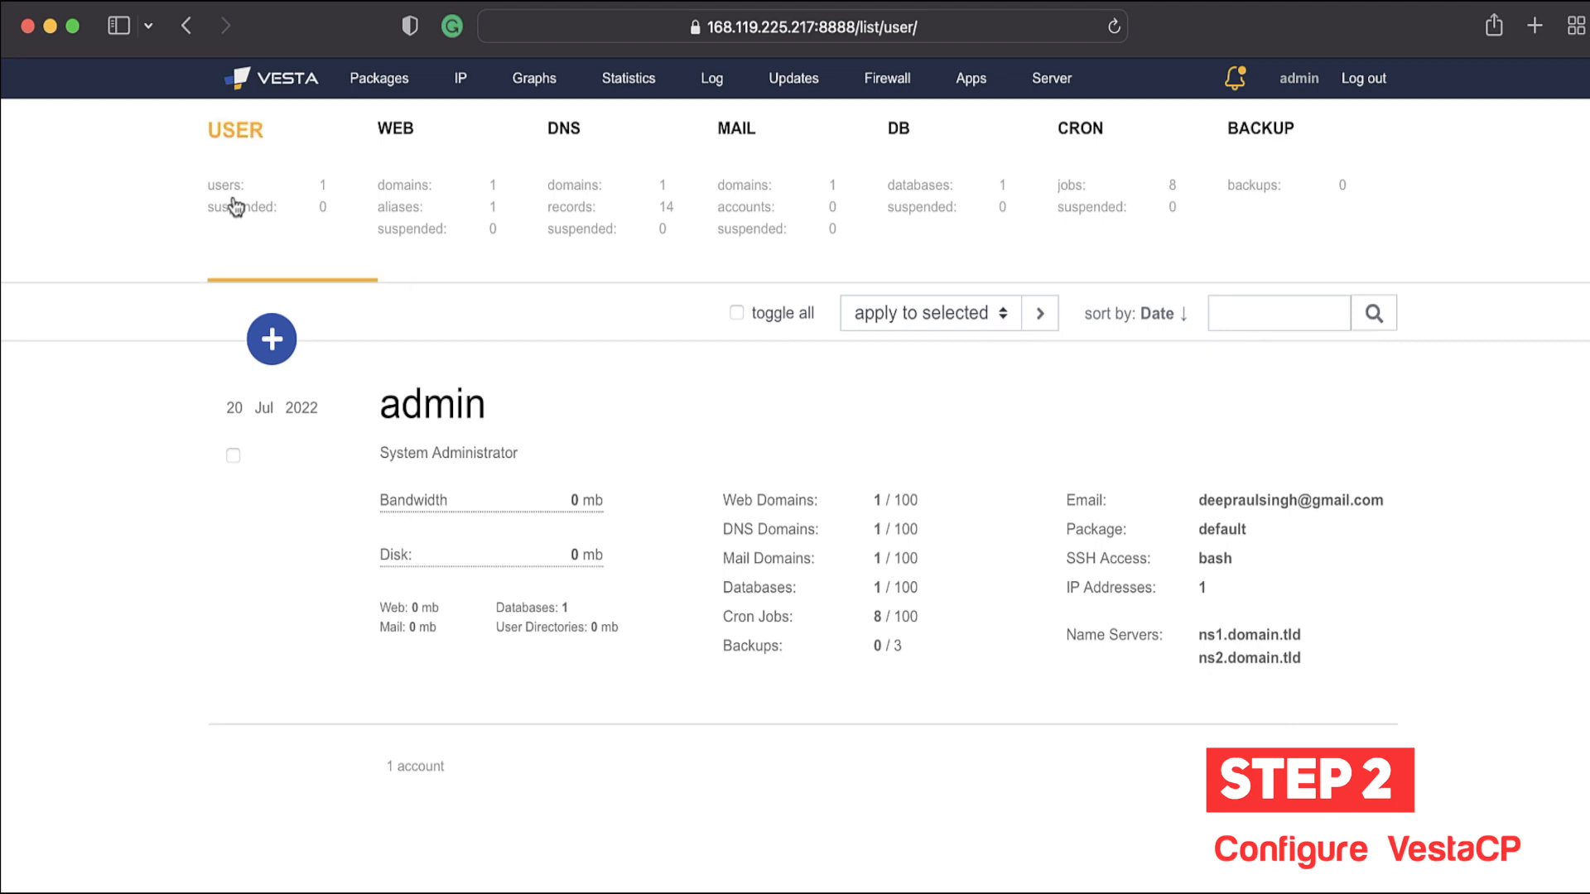
left_click(391, 218)
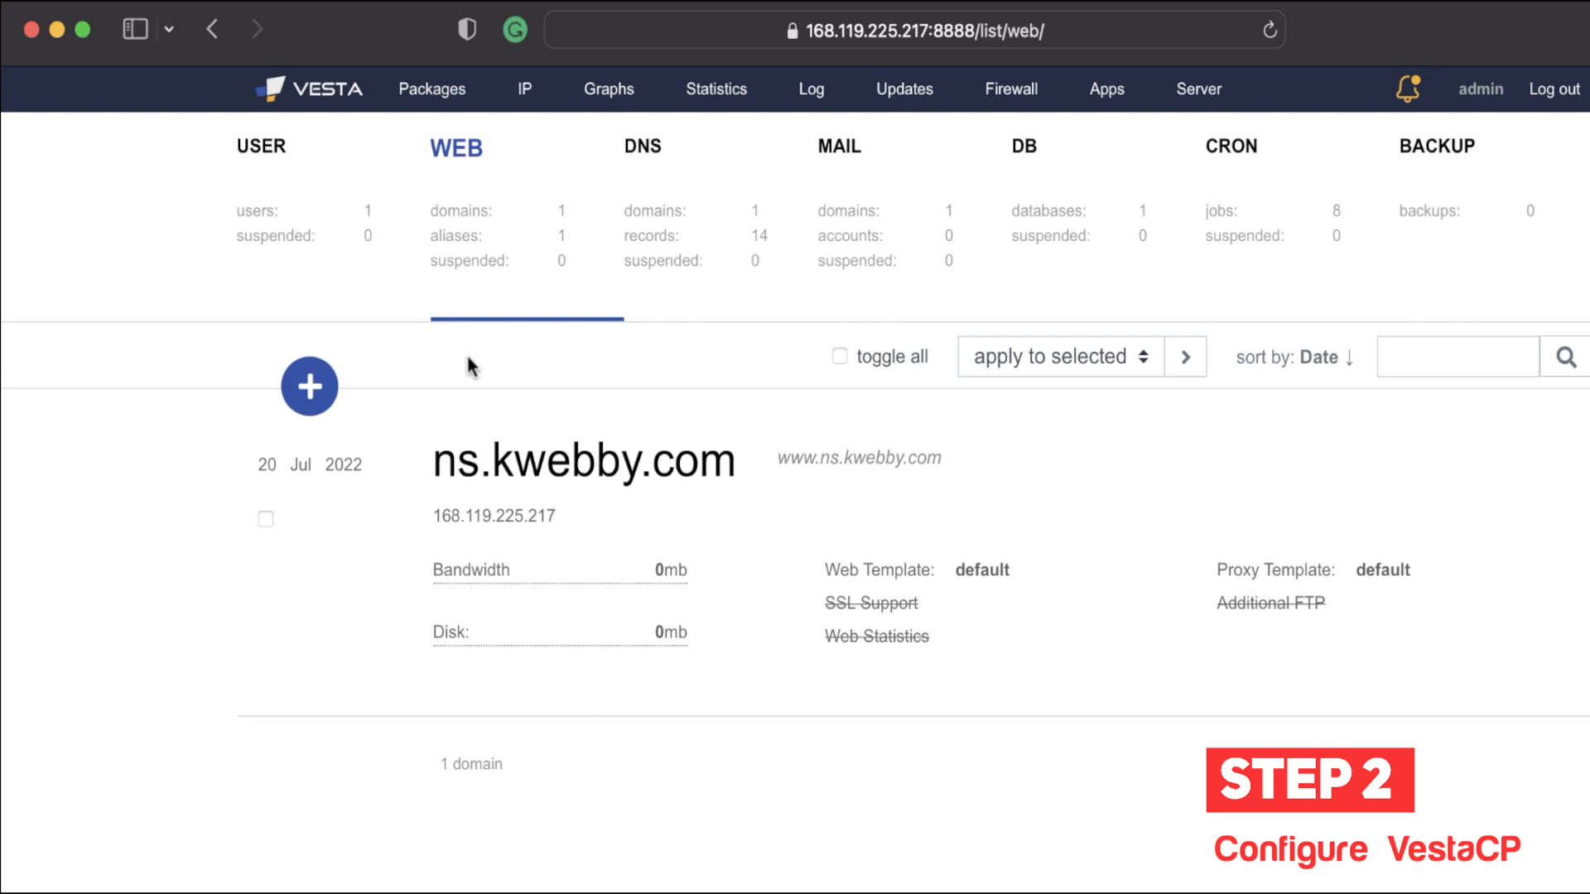
Step: Start a new web domain and enter Kwebby.co as its domain name
mouse_move(579, 440)
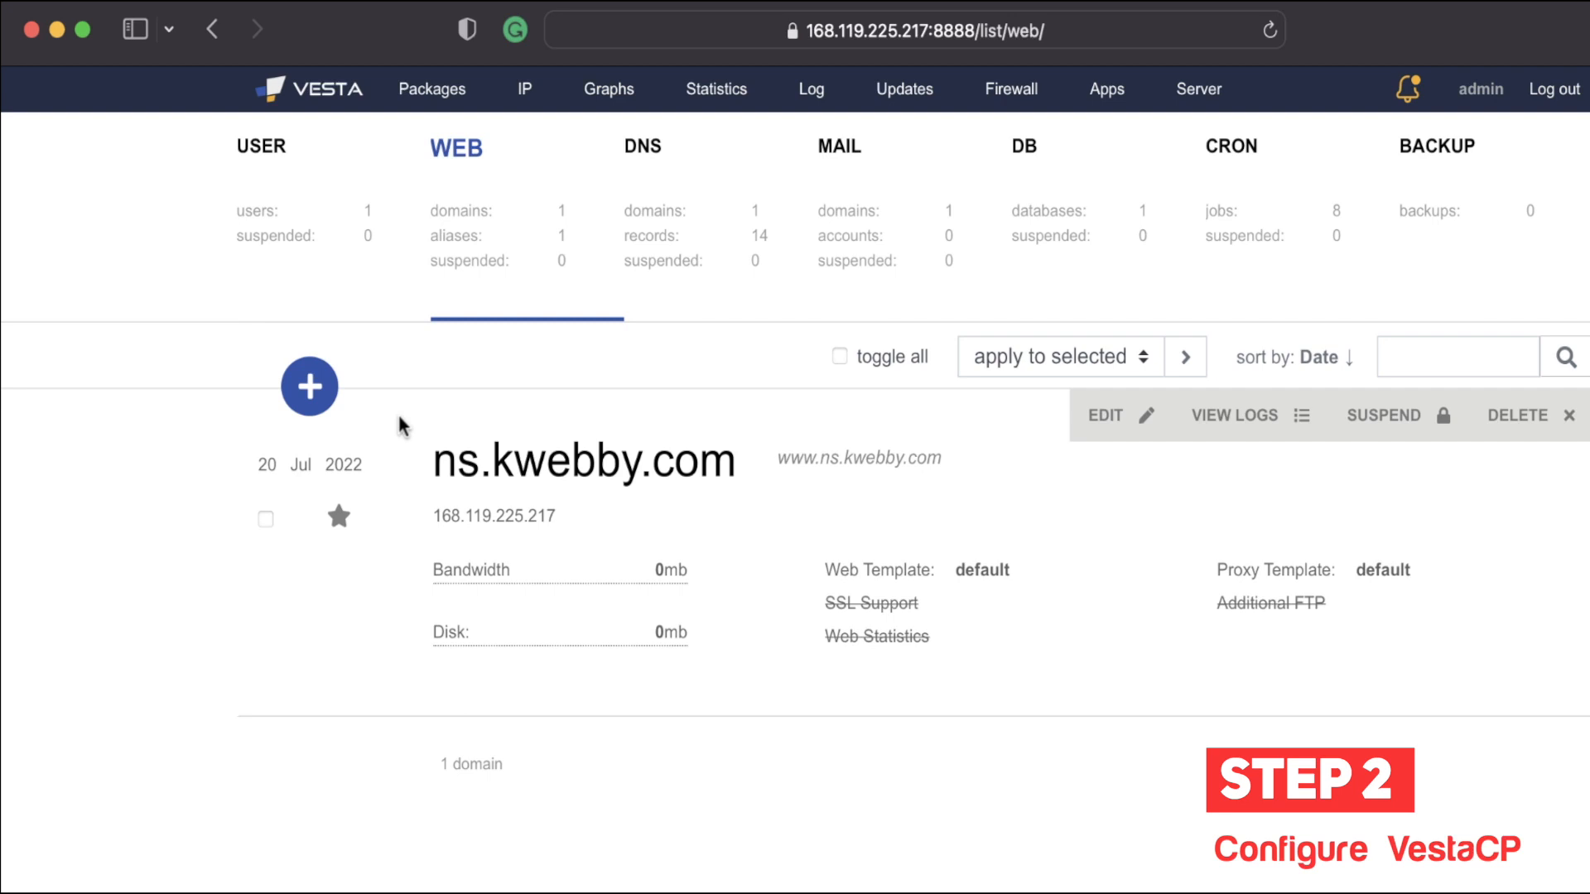
left_click(306, 383)
left_click(538, 518)
scroll(353, 545, "down", 2)
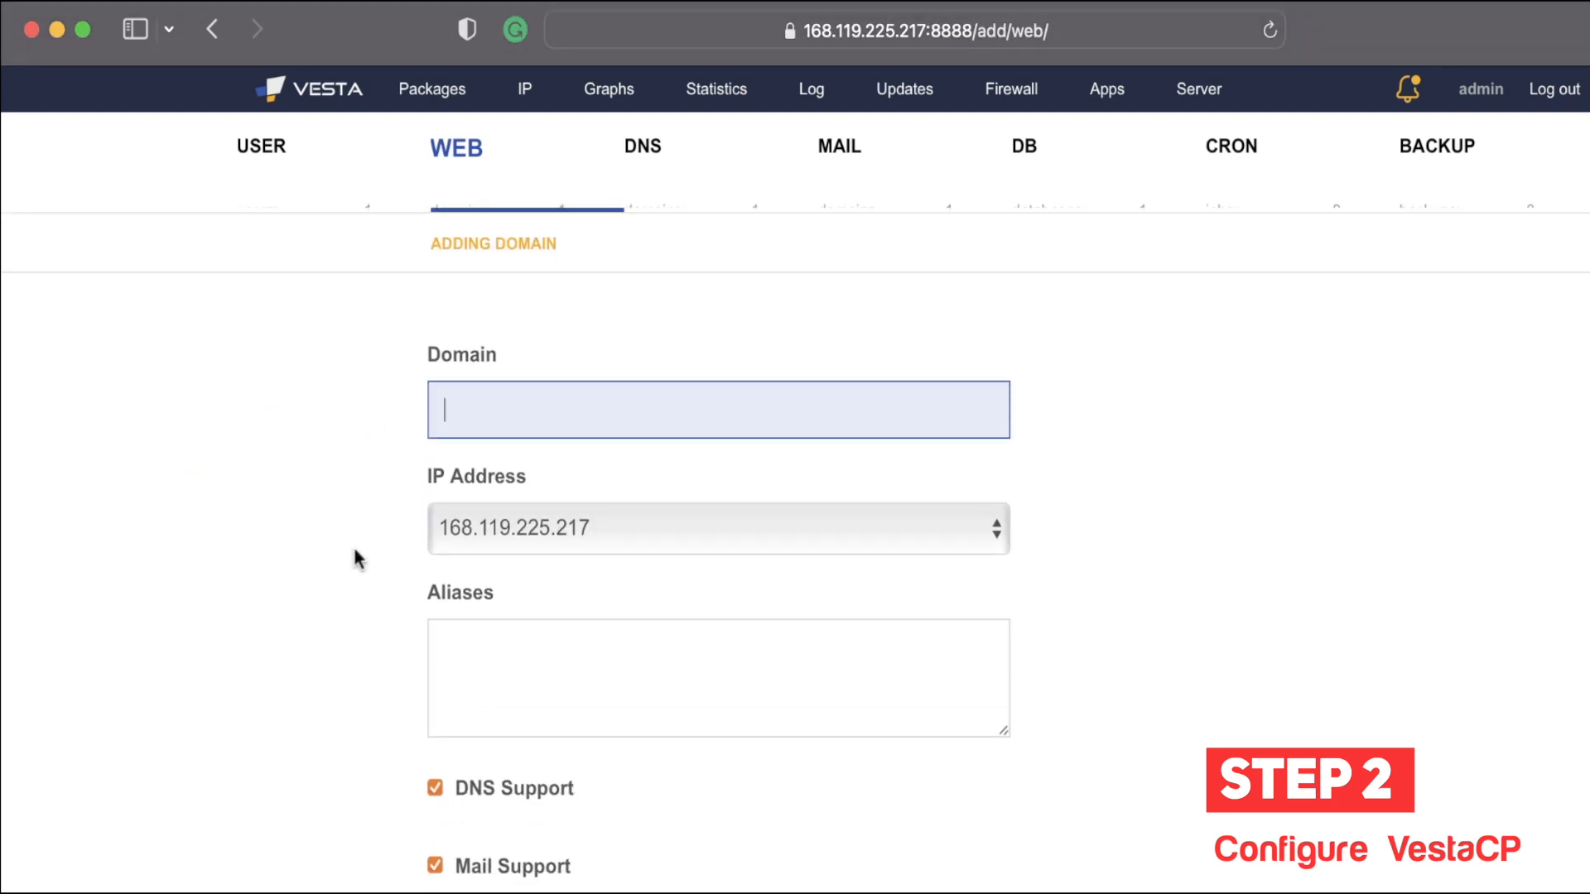
type("Kwebby.co")
scroll(571, 642, "down", 2)
left_click(628, 525)
Step: Keep IP 168.119.225.217, fill in the aliases, and expand the advanced options
left_click(648, 429)
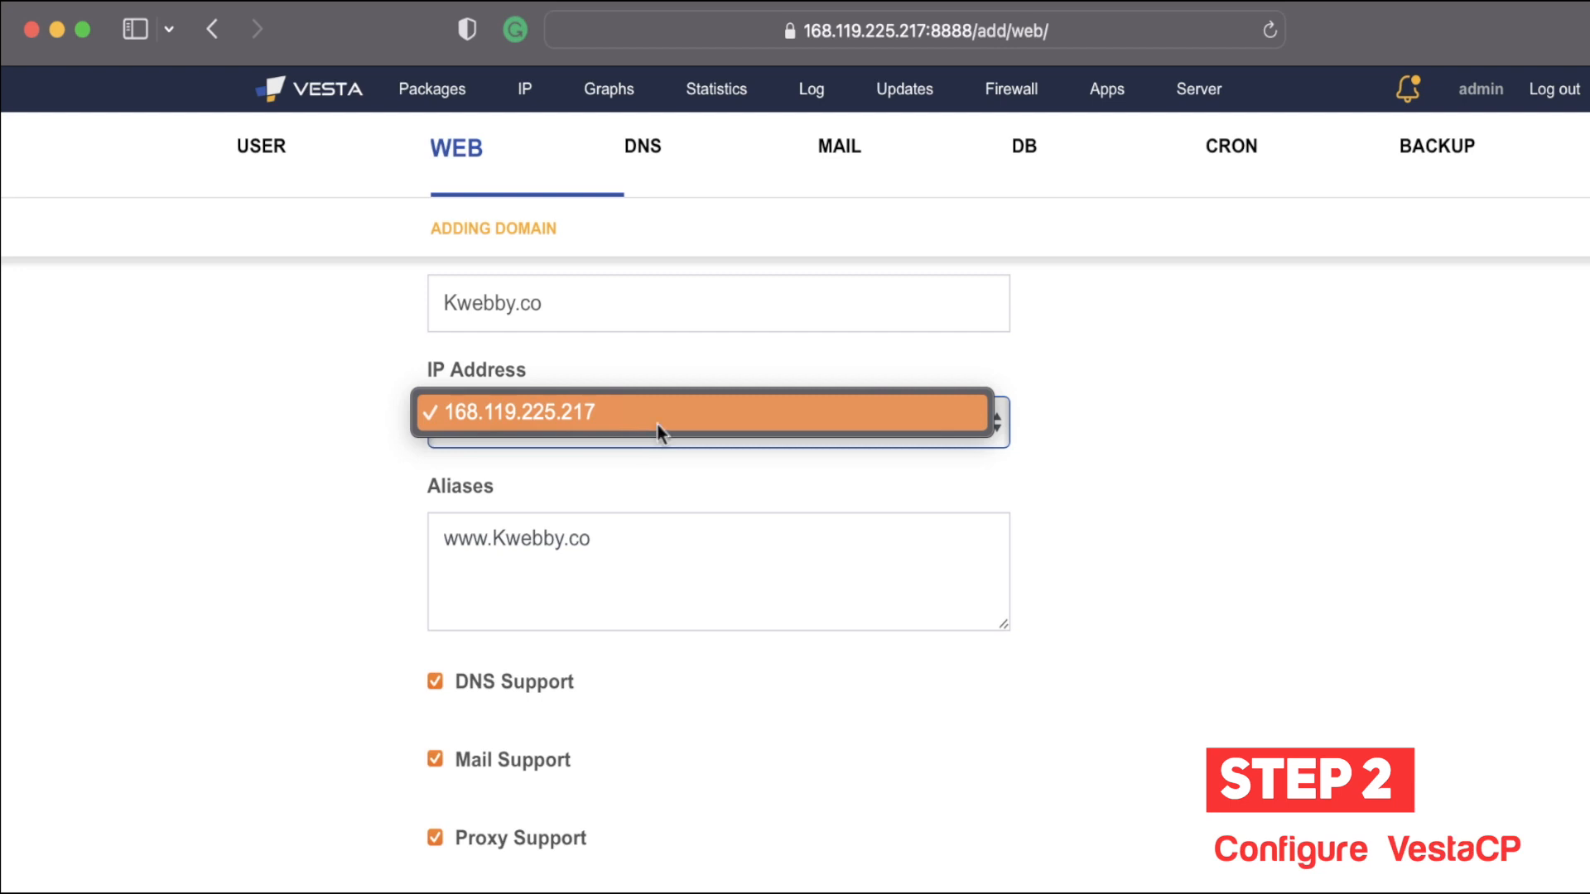
left_click(326, 411)
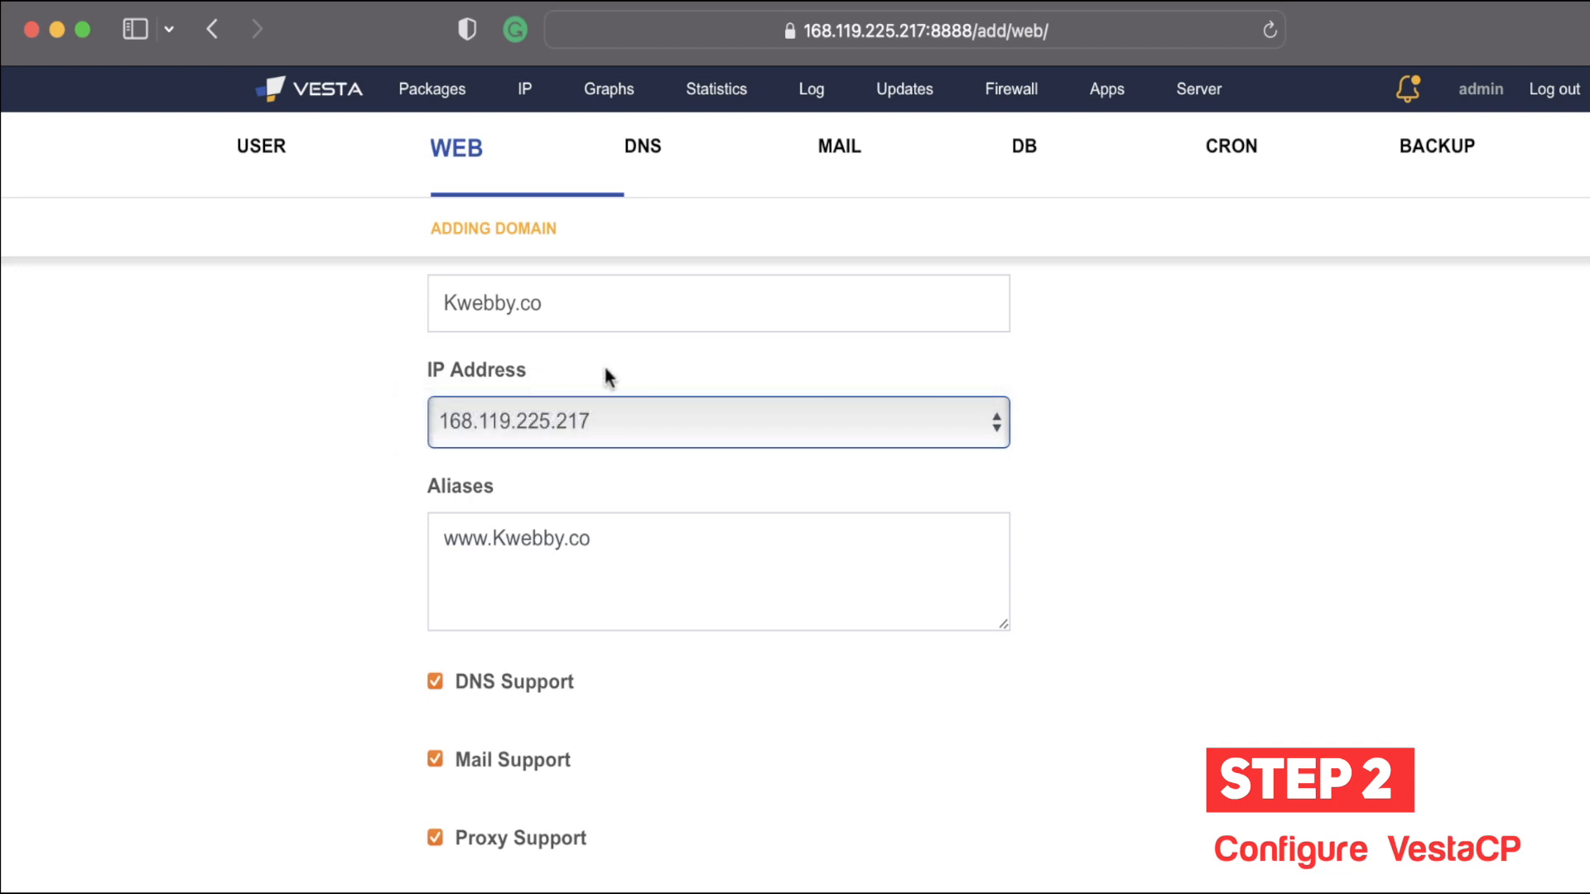
left_click(621, 518)
scroll(340, 622, "down", 1)
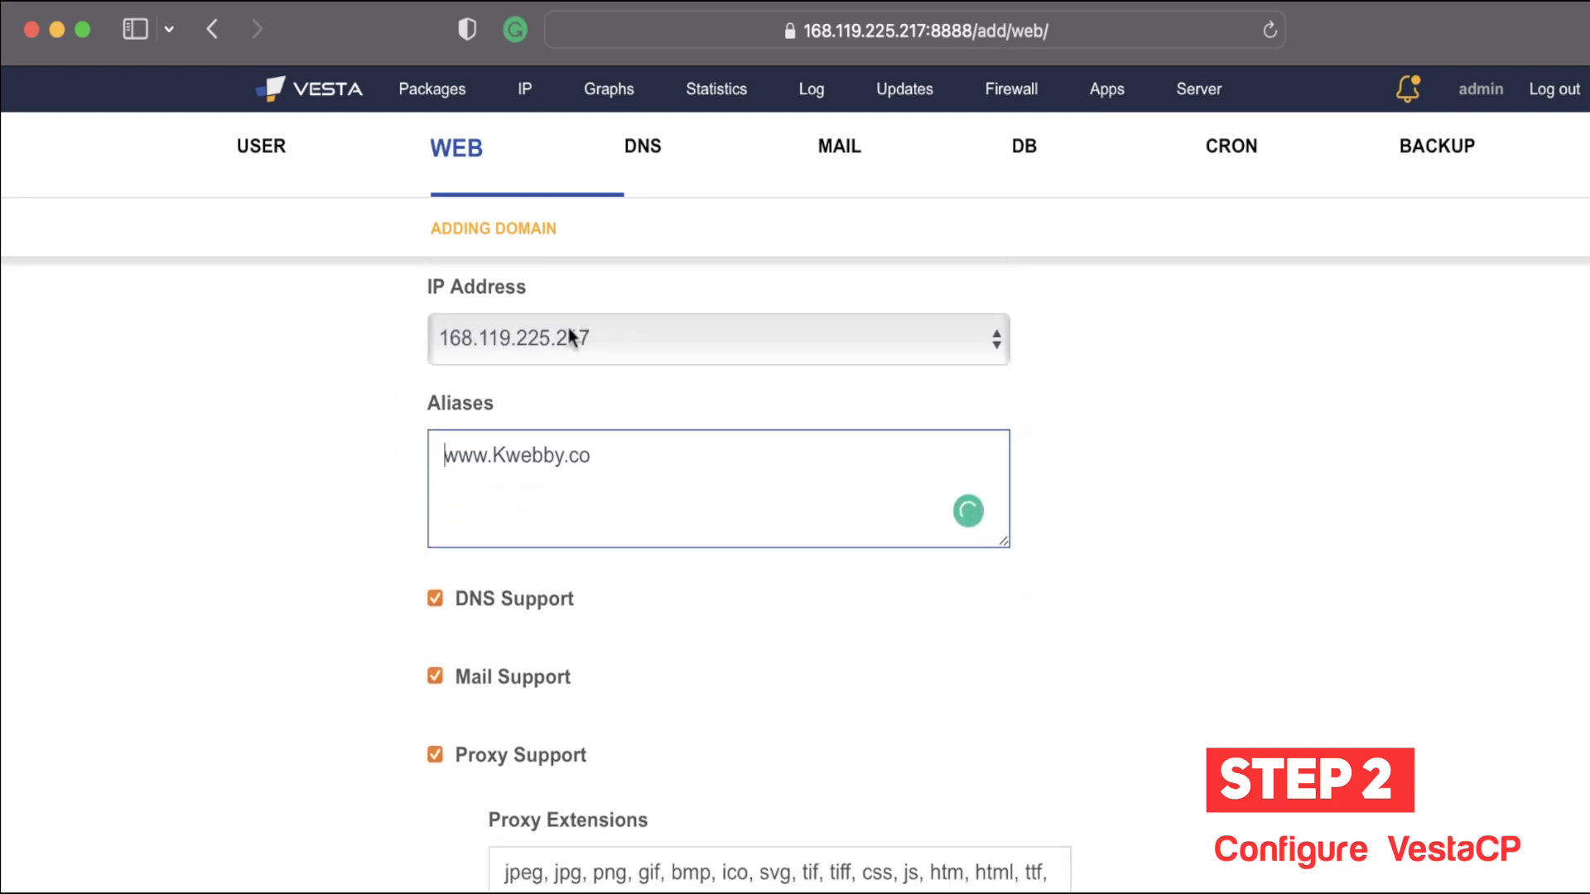
scroll(599, 628, "down", 1)
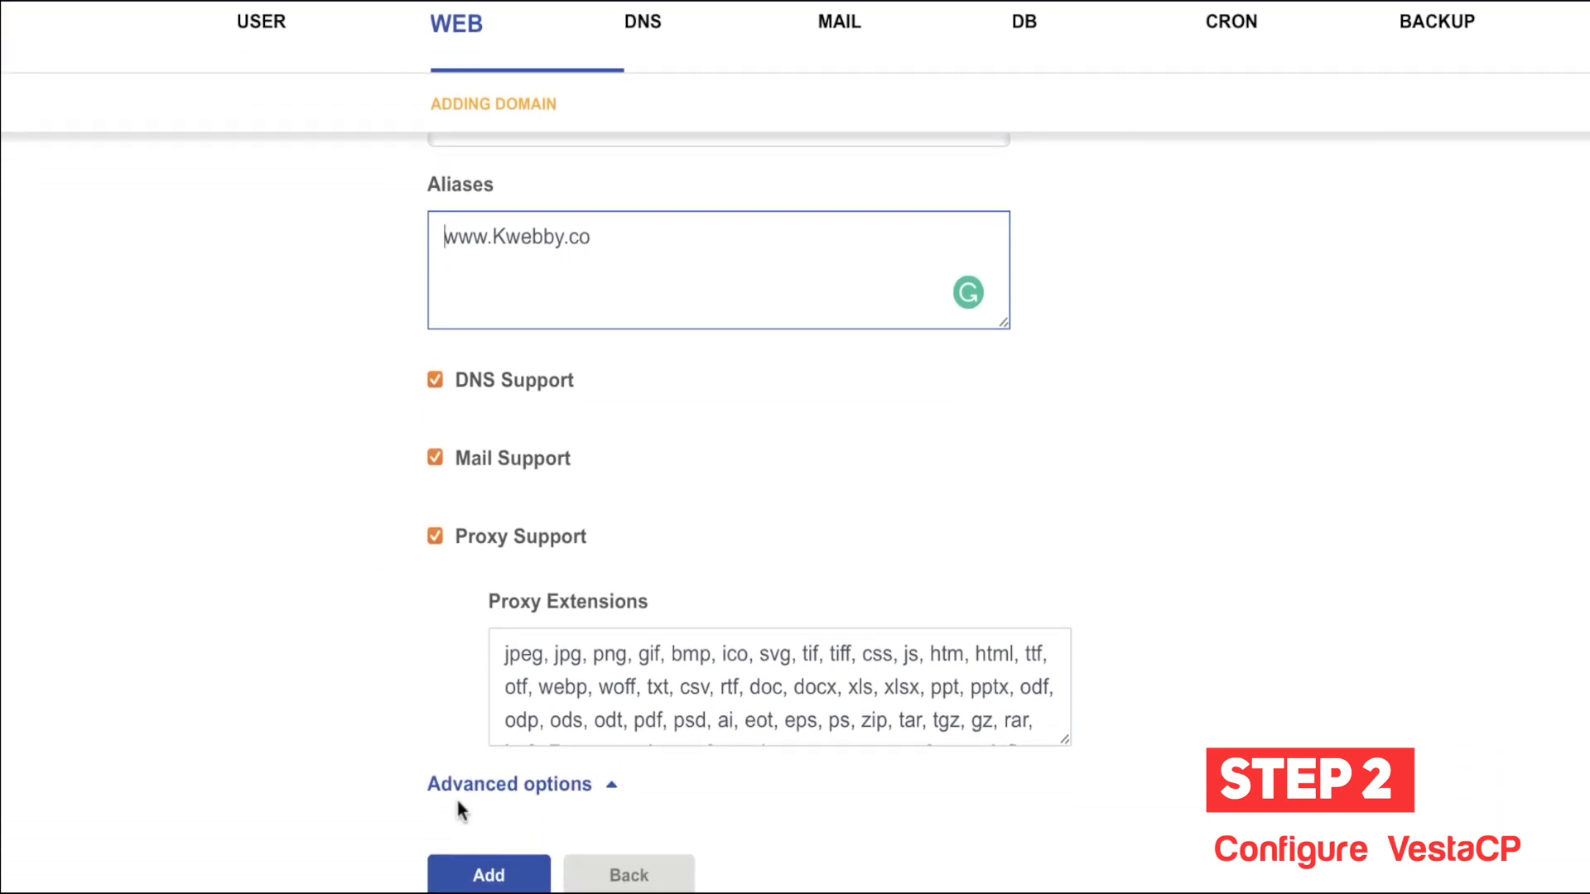
left_click(595, 786)
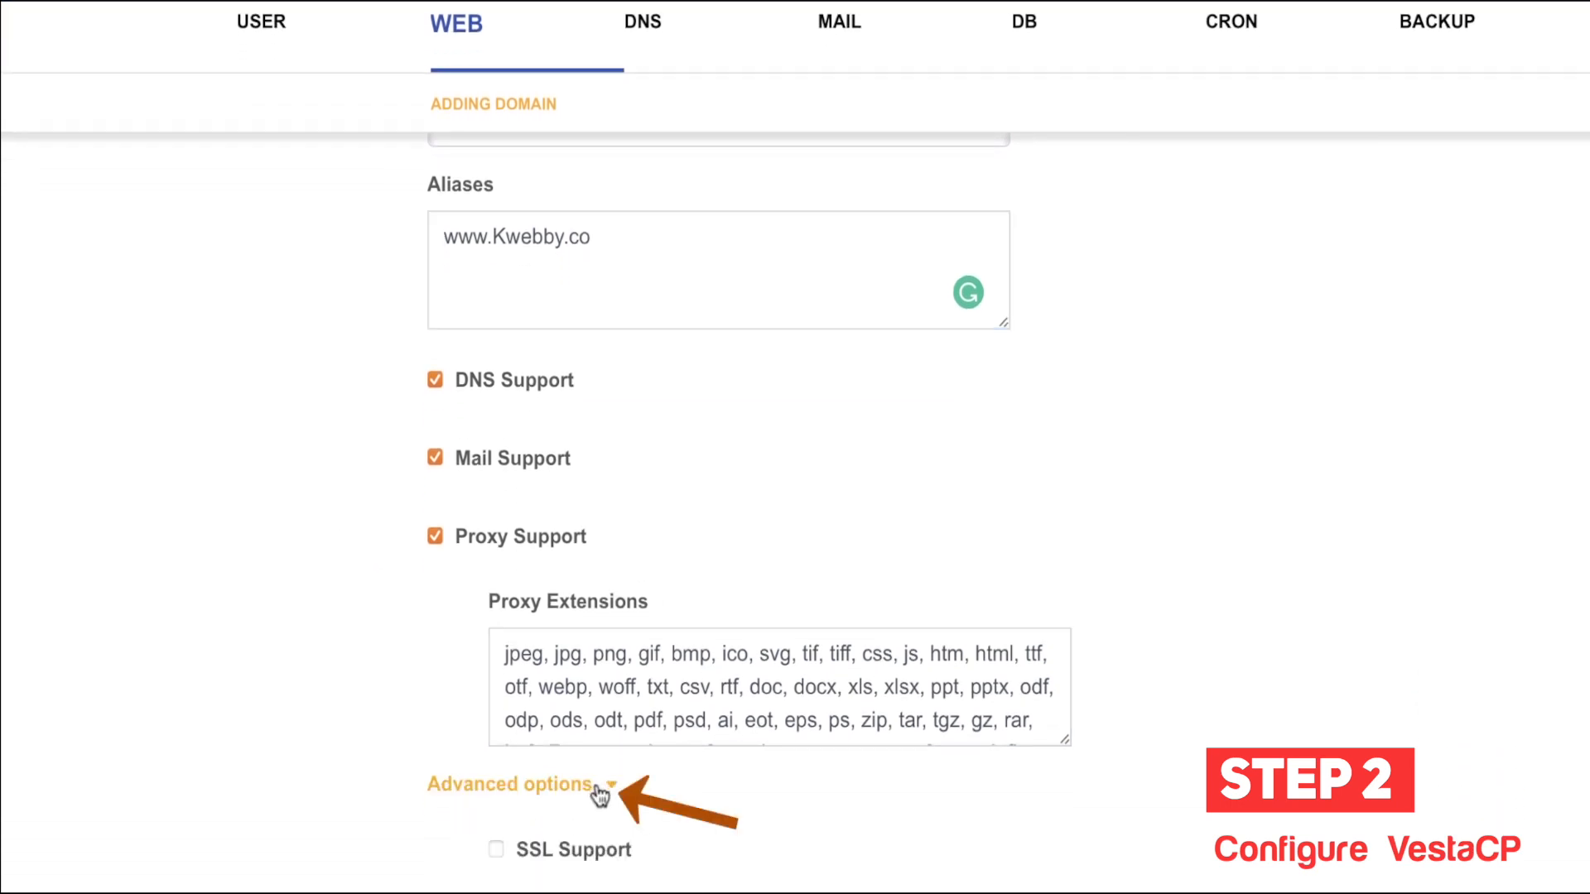
scroll(402, 728, "down", 3)
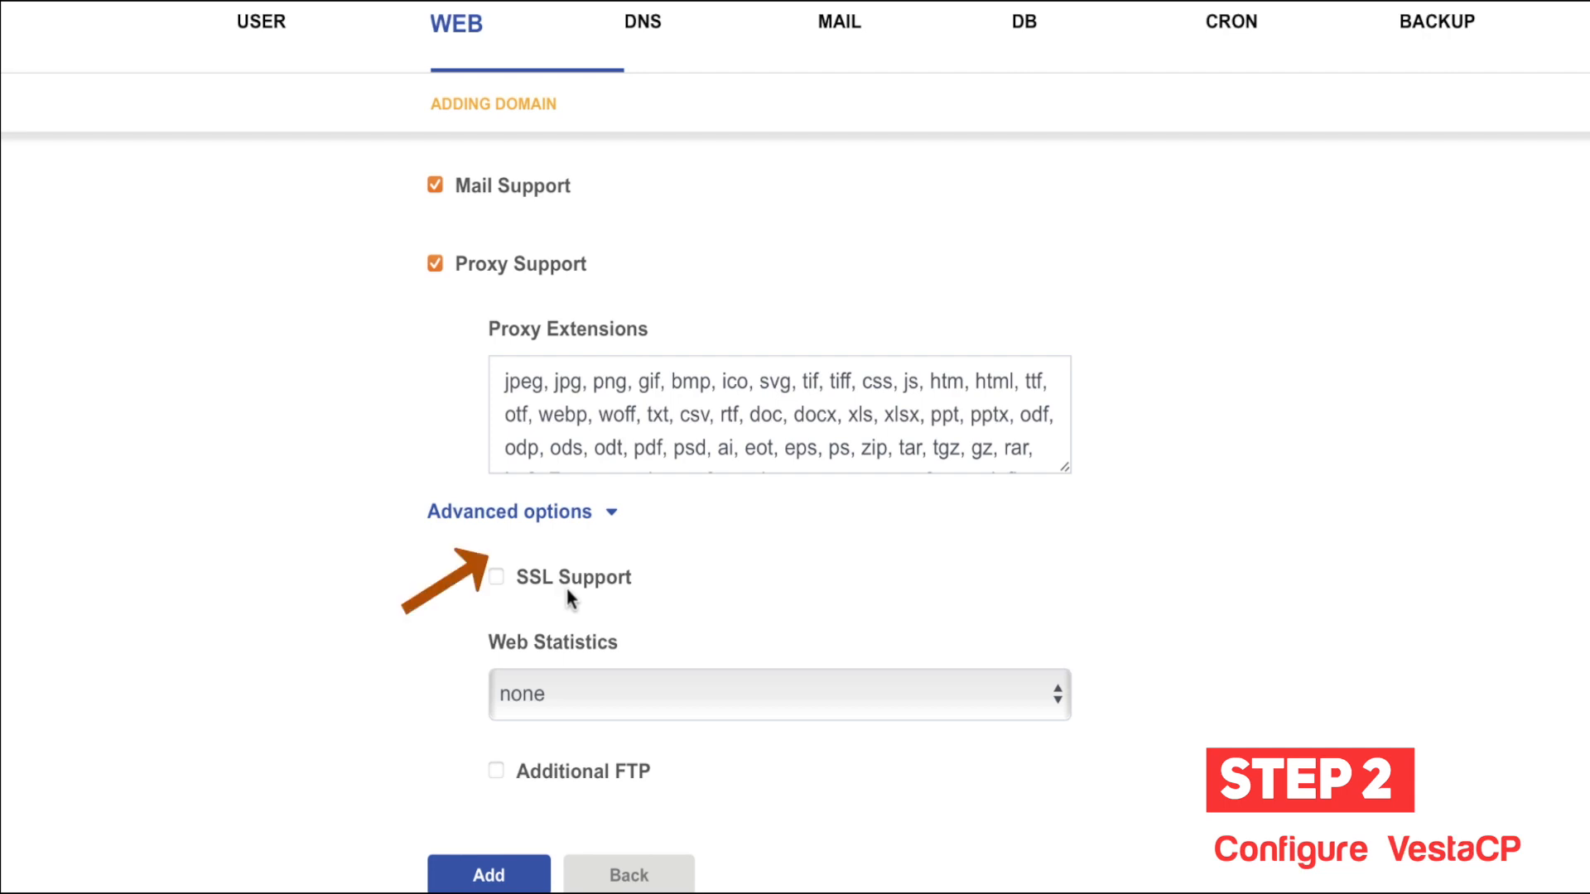
Step: Enable SSL and Lets Encrypt Support for the new domain, leaving Web Statistics on none
left_click(568, 592)
scroll(428, 695, "down", 2)
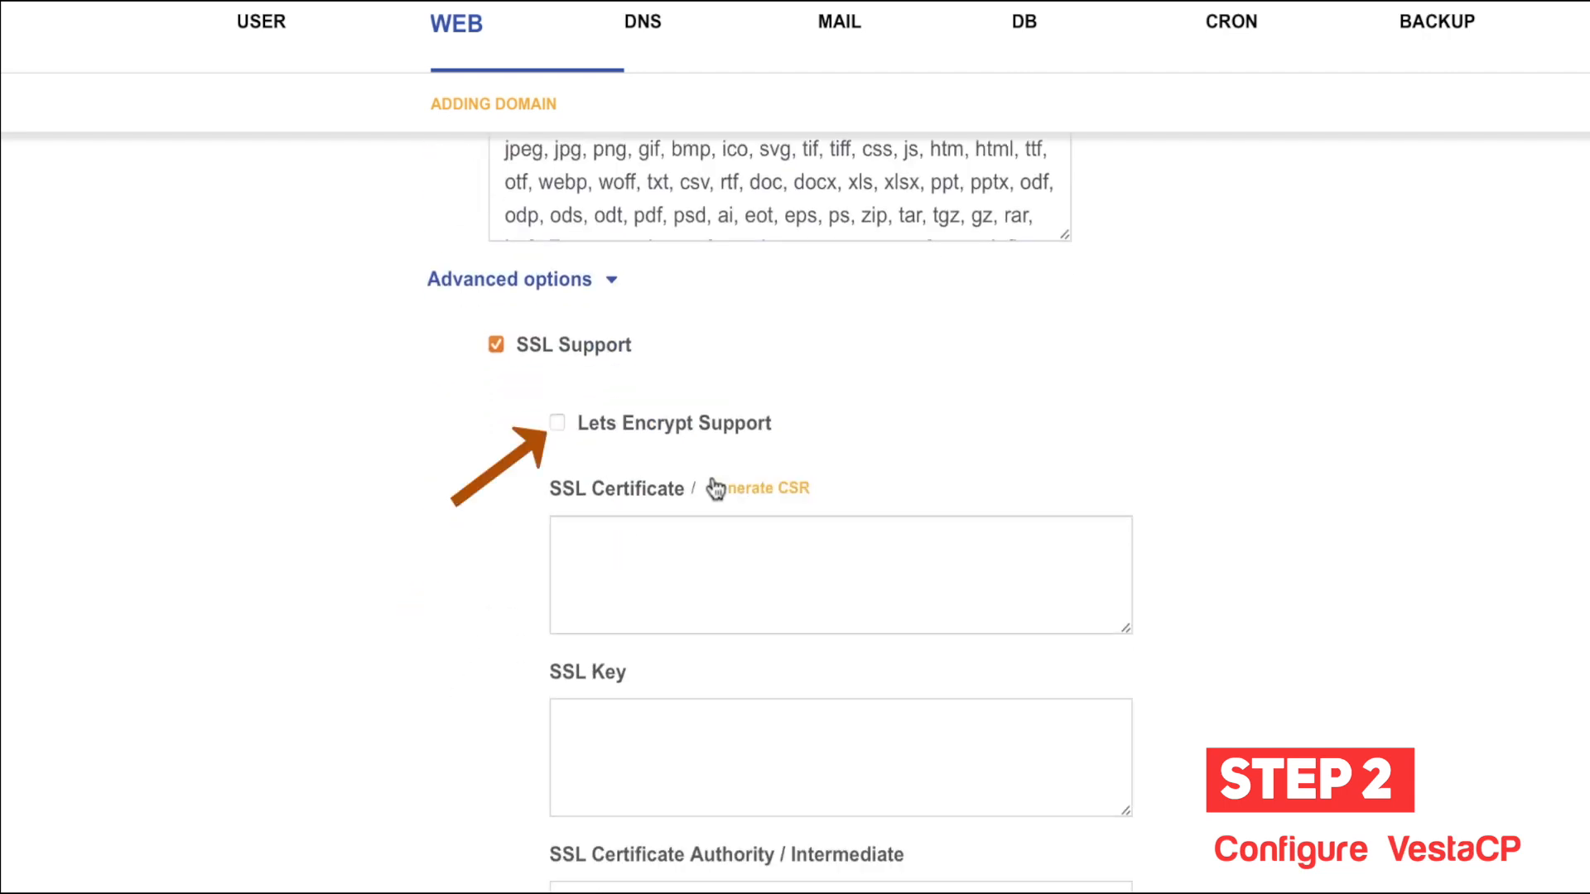
left_click(697, 421)
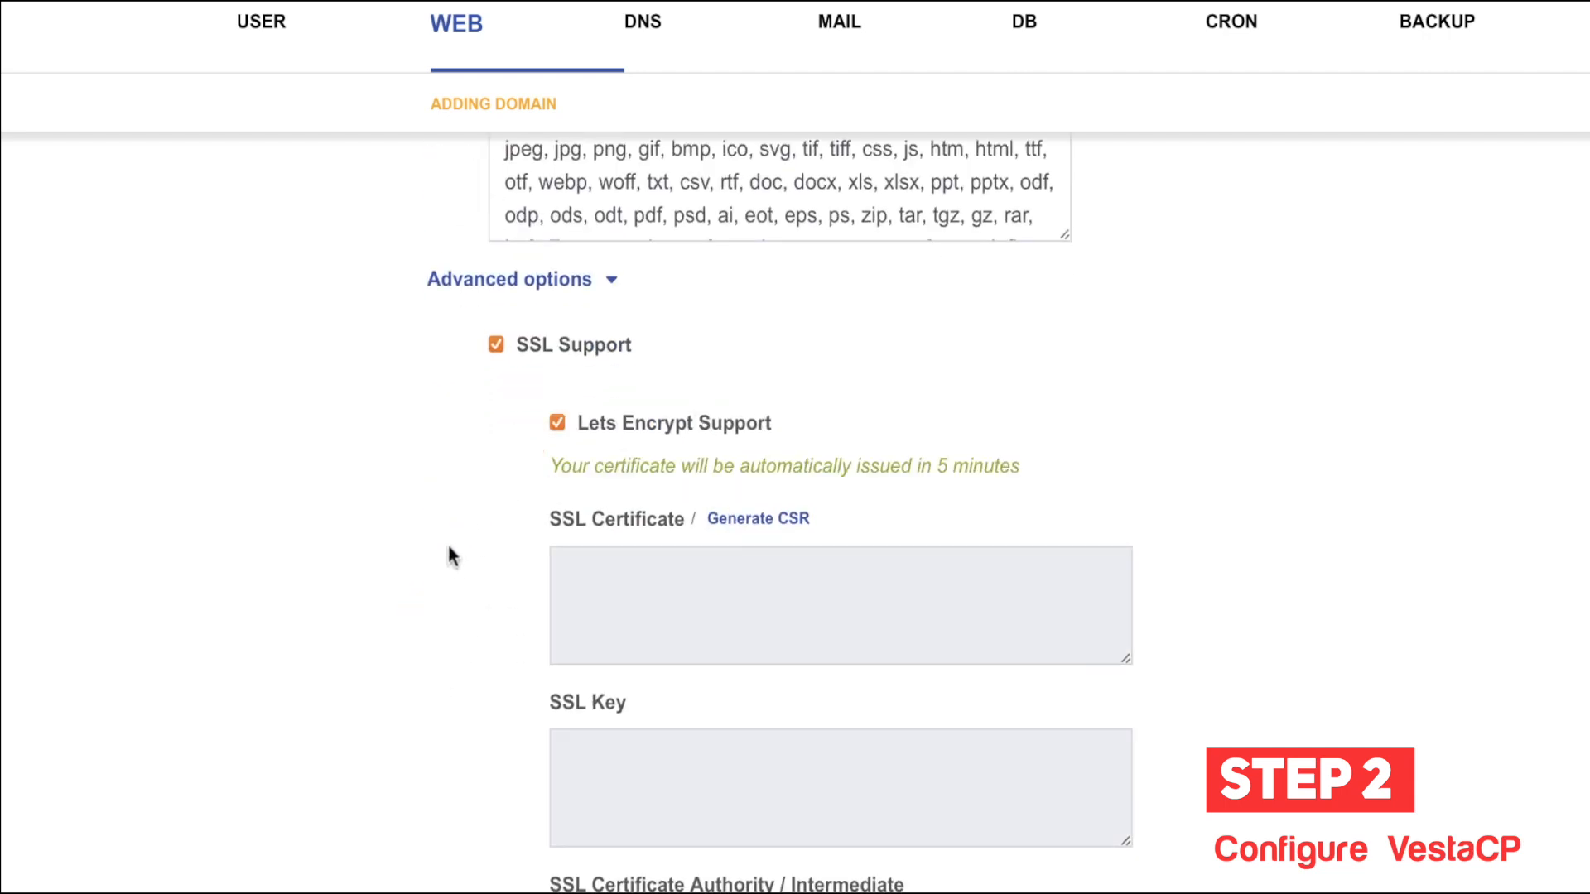
scroll(497, 555, "down", 2)
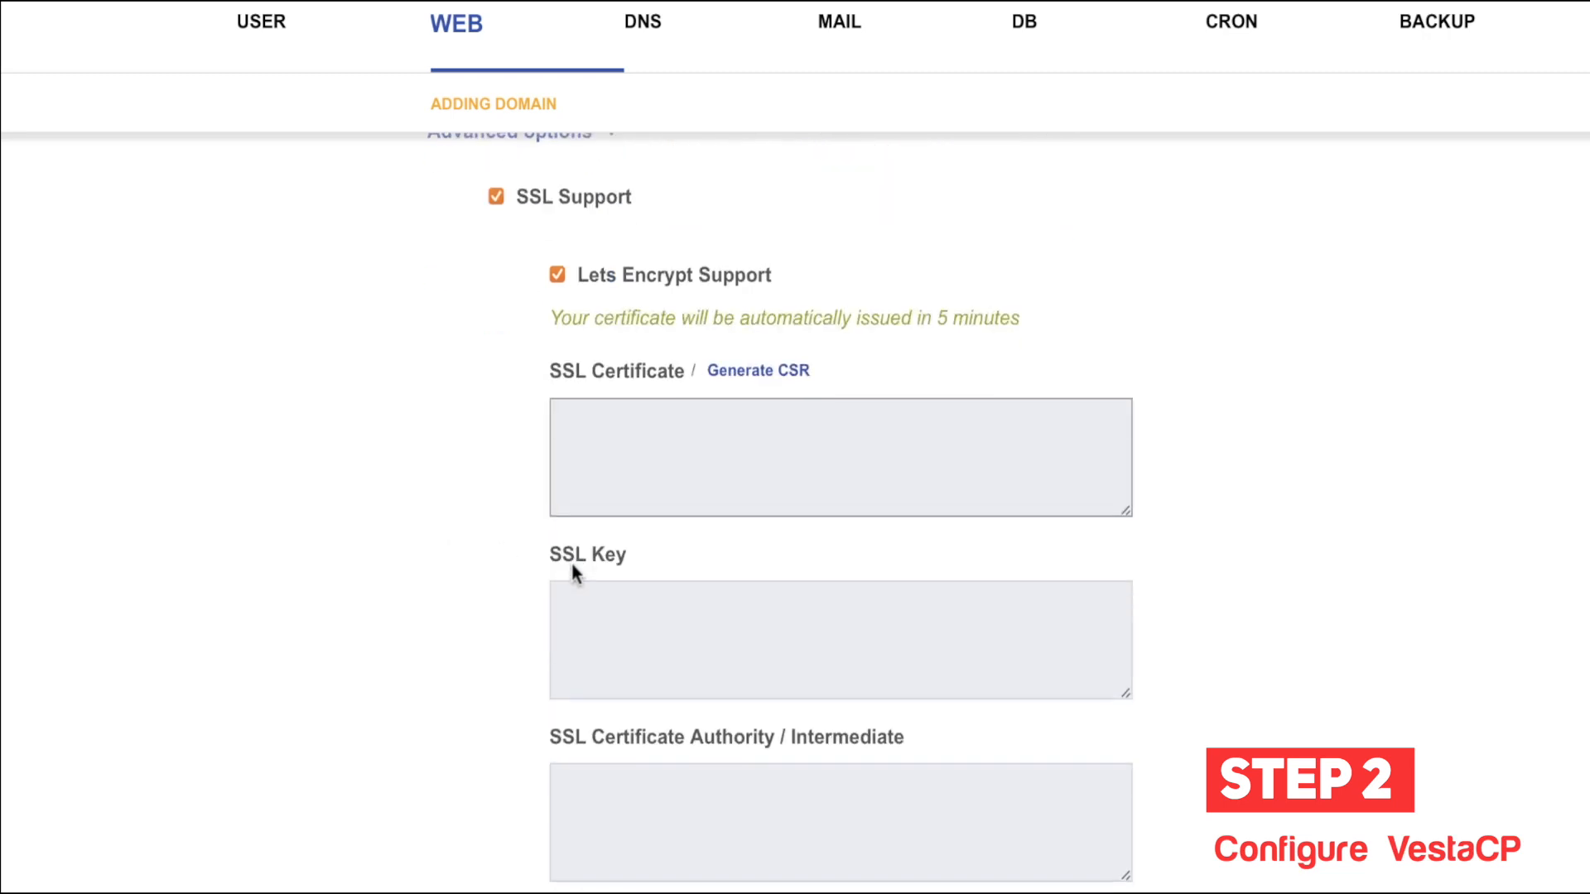
scroll(639, 398, "down", 4)
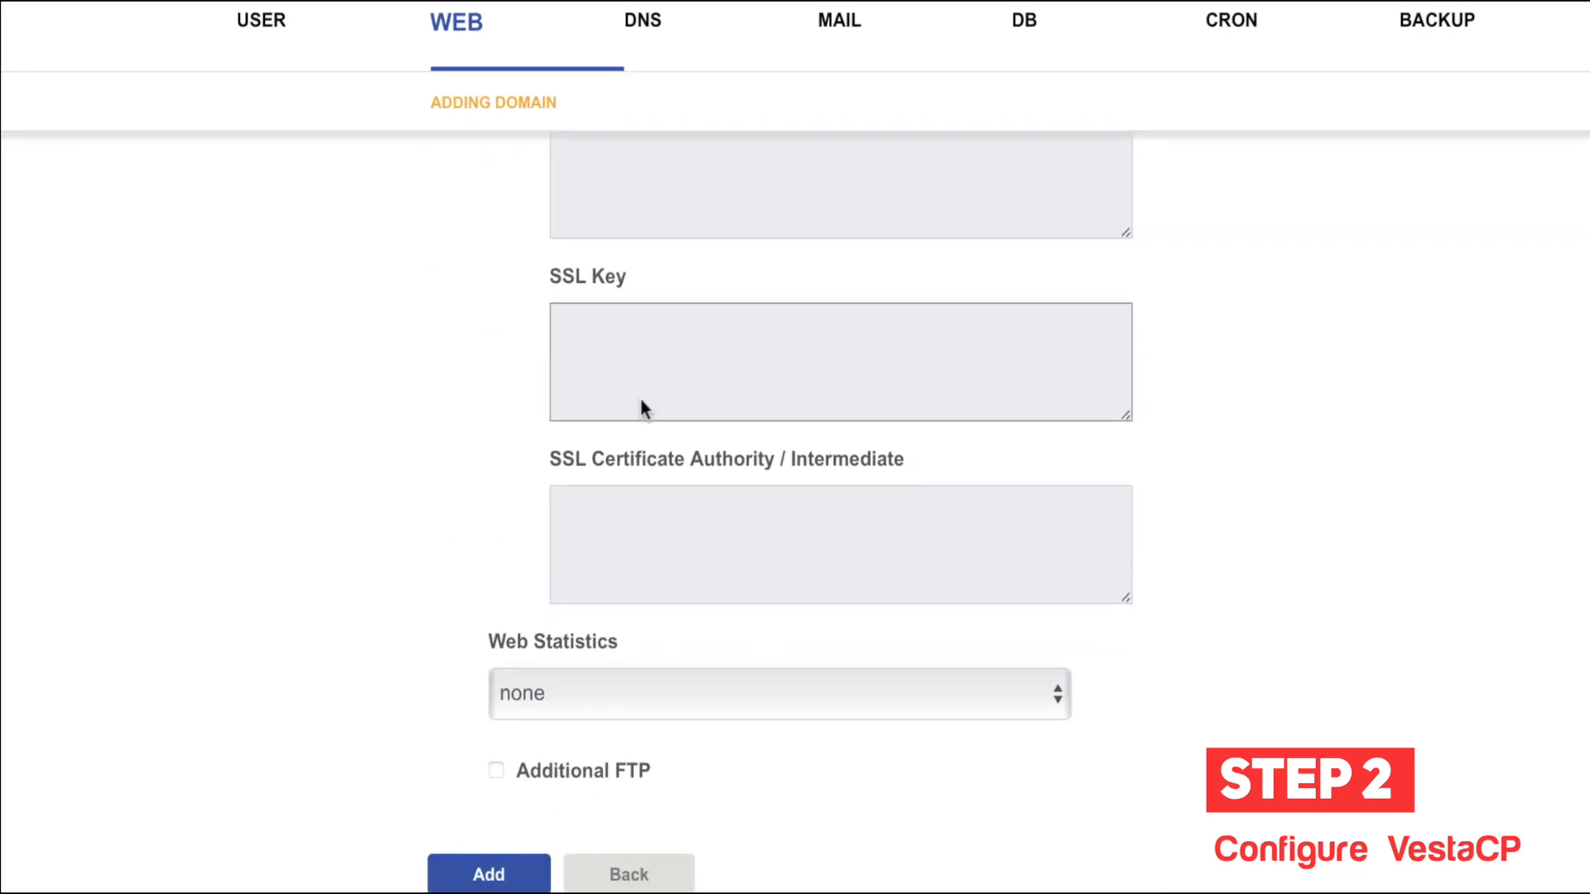
left_click(703, 699)
left_click(335, 687)
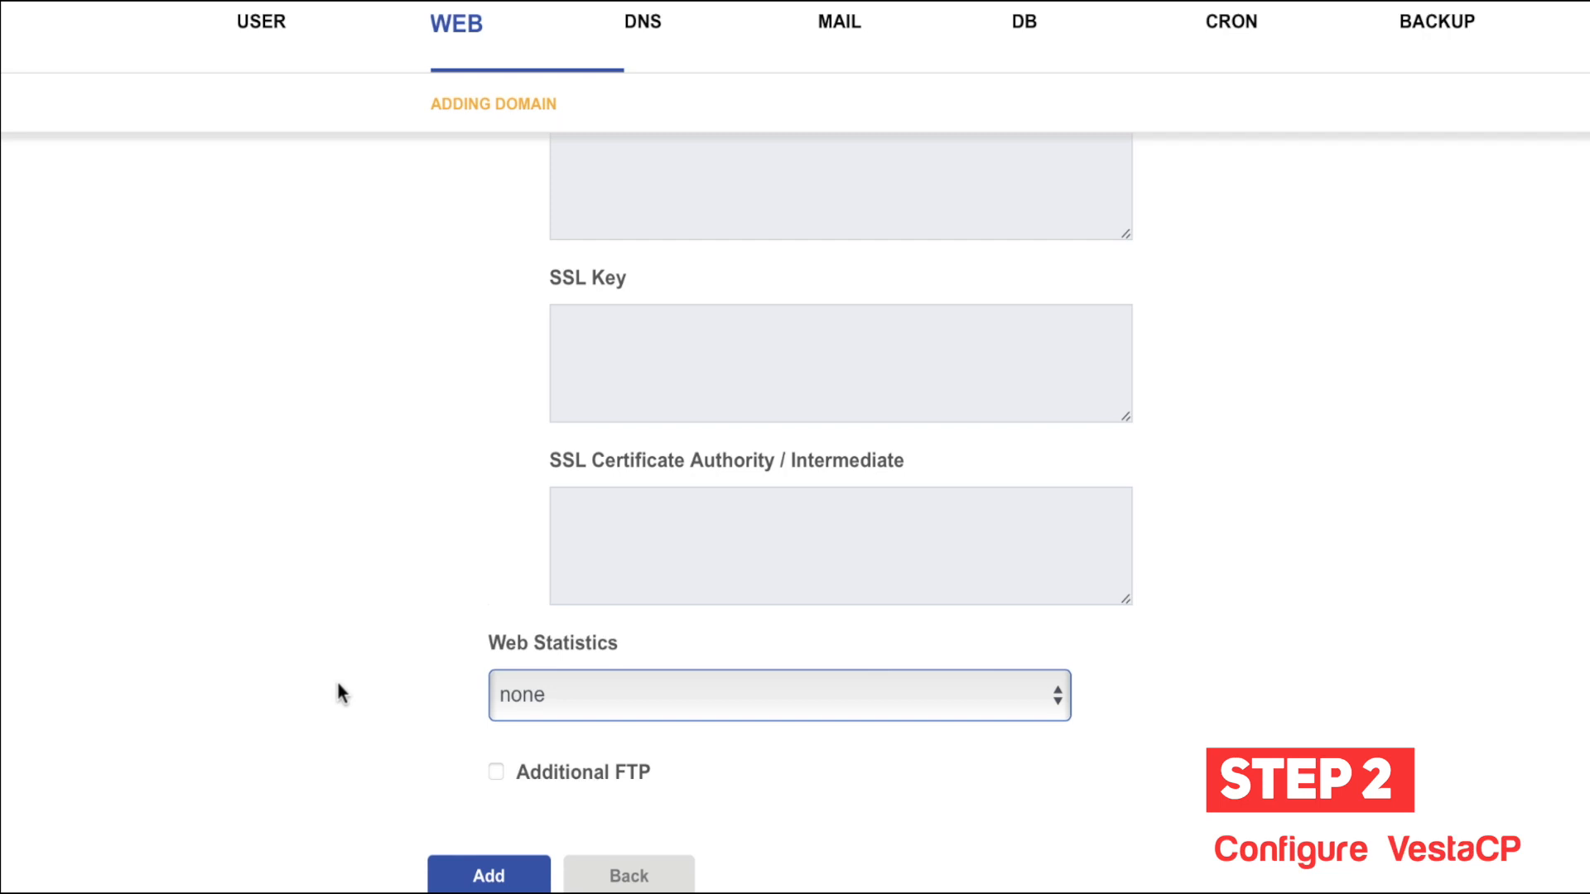
Step: Try webalizer and then awstats for Web Statistics, then set it back to none
left_click(633, 695)
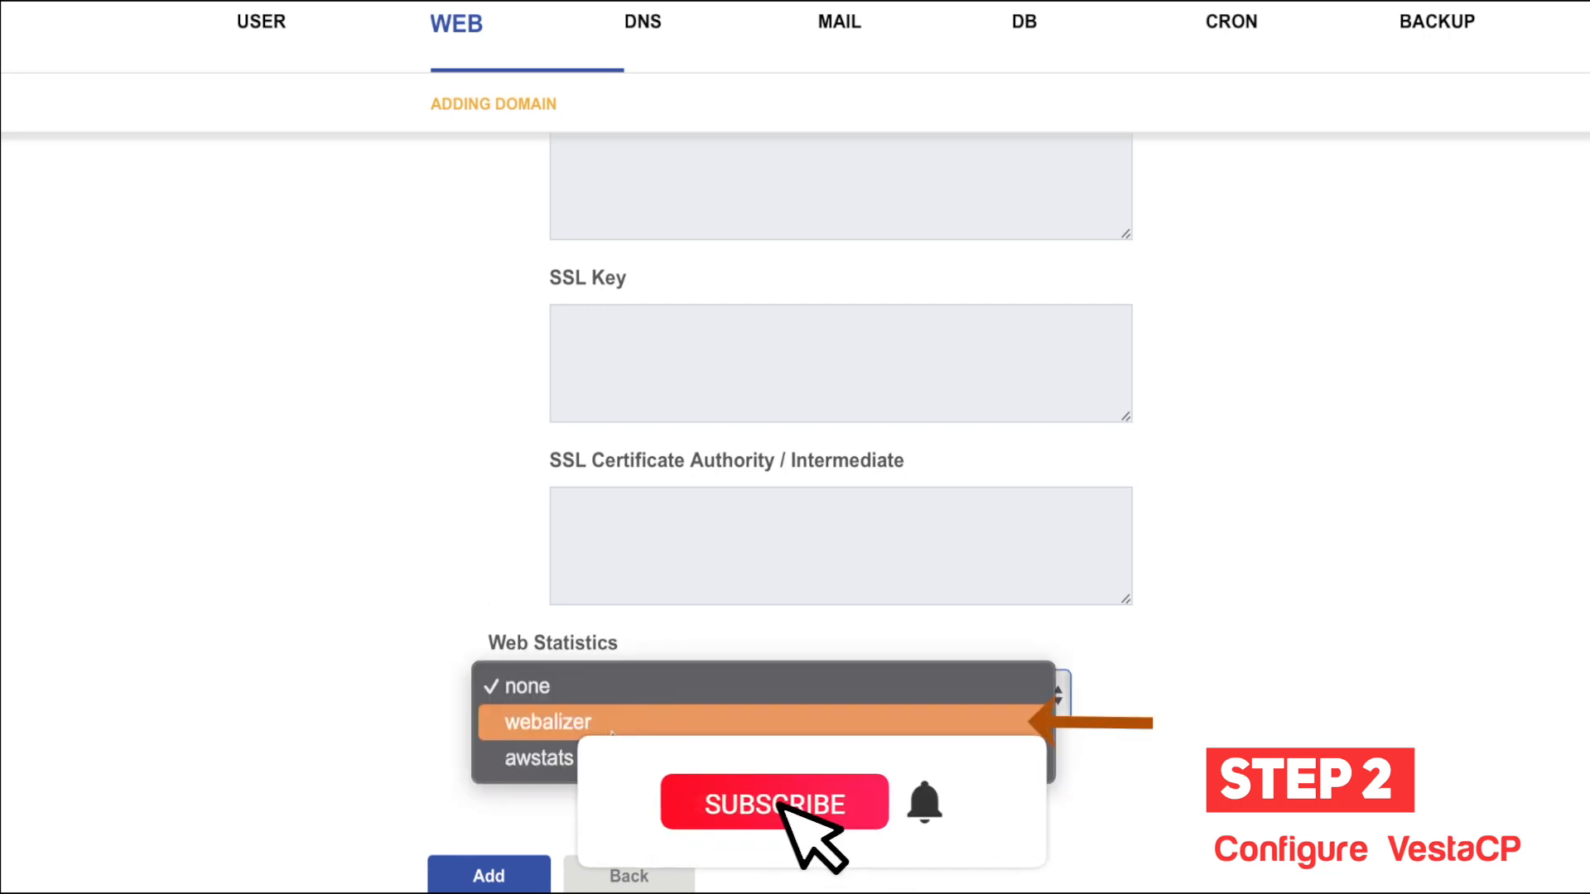
left_click(368, 730)
left_click(648, 615)
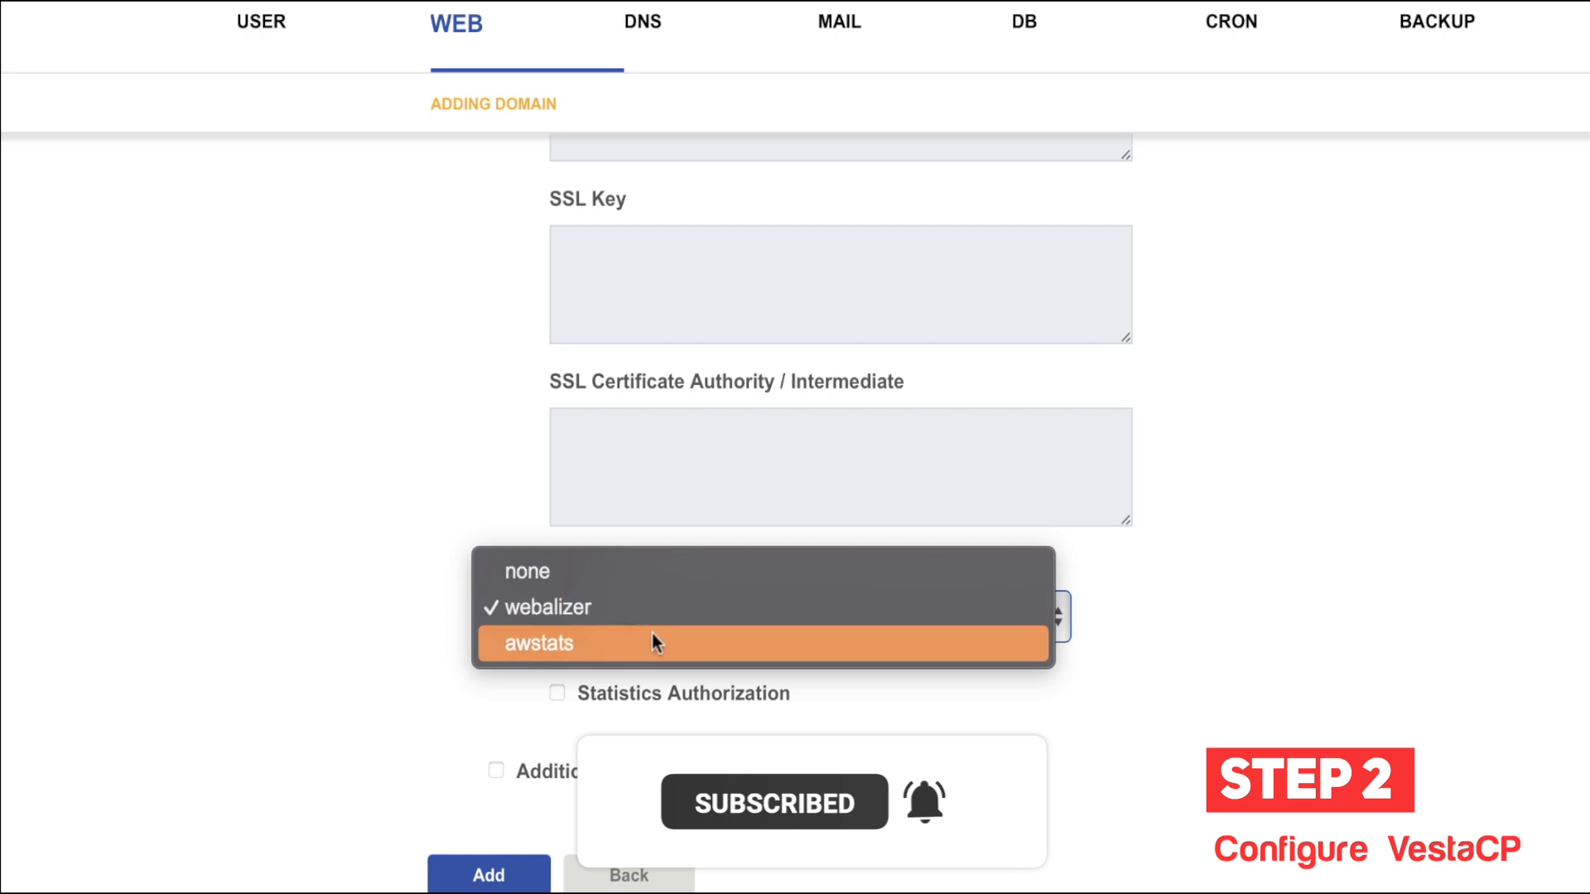
left_click(653, 643)
left_click(591, 620)
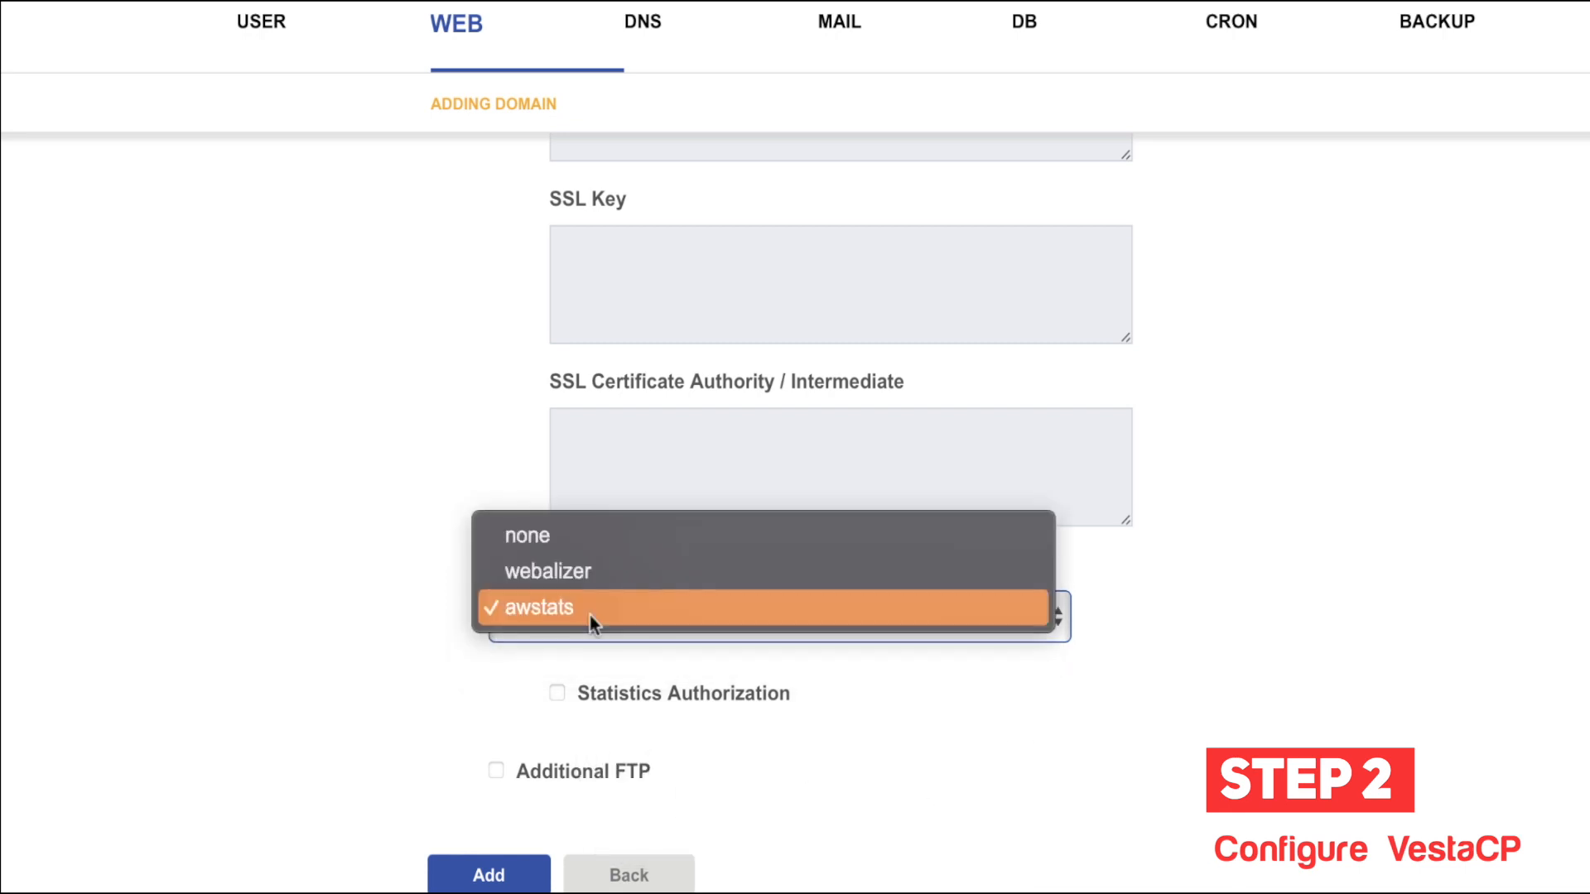
left_click(633, 537)
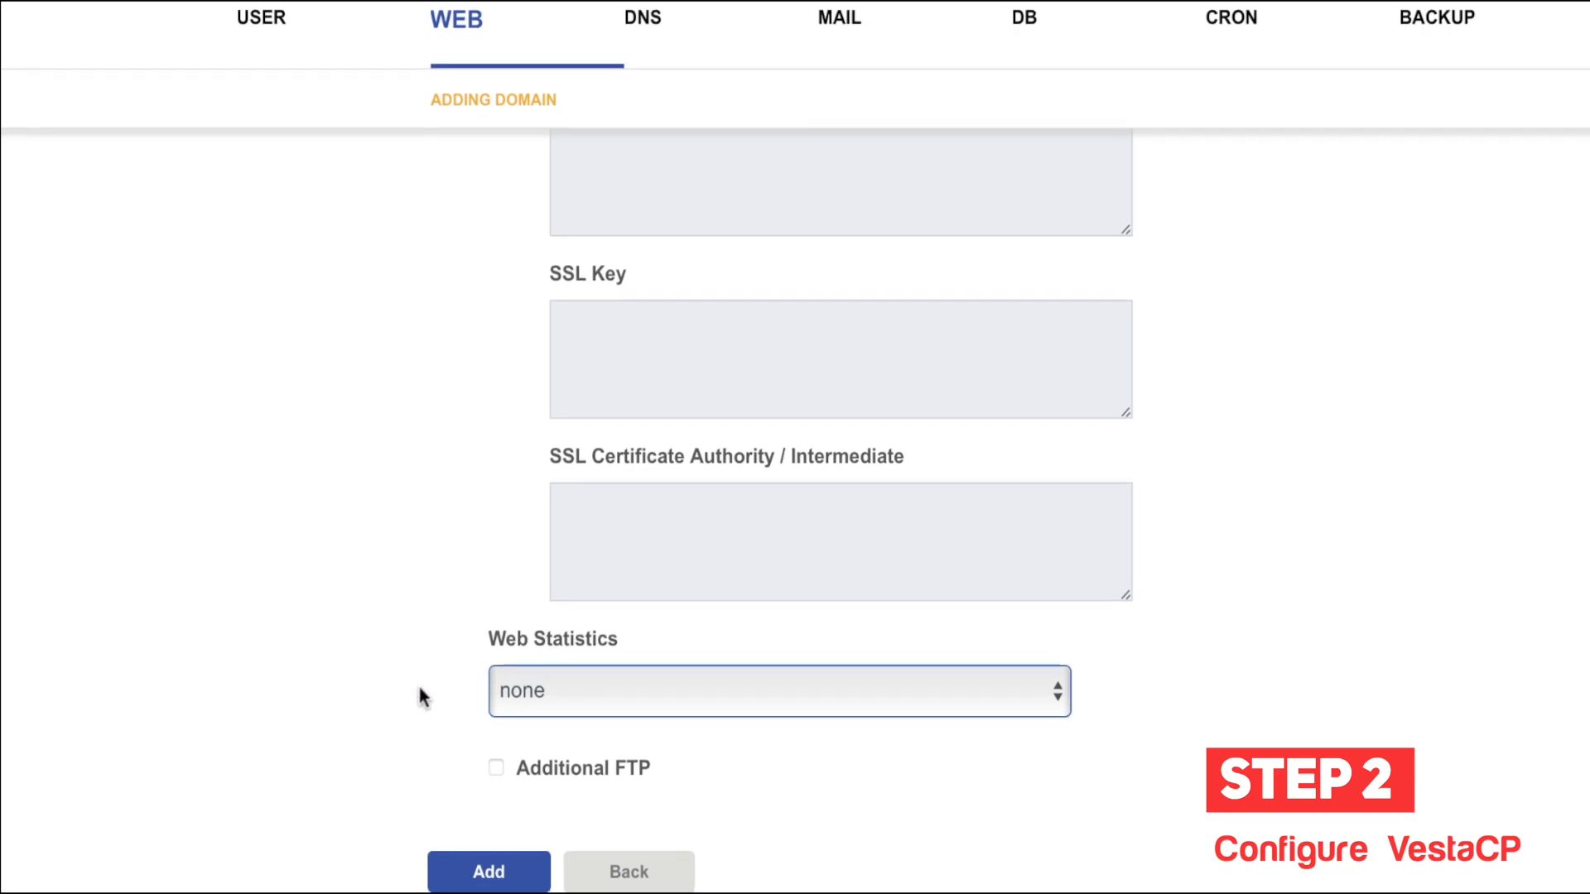
Step: Enable Additional FTP and look over the empty FTP #1 username, password, path and email fields
left_click(577, 778)
scroll(398, 750, "down", 3)
scroll(397, 750, "down", 3)
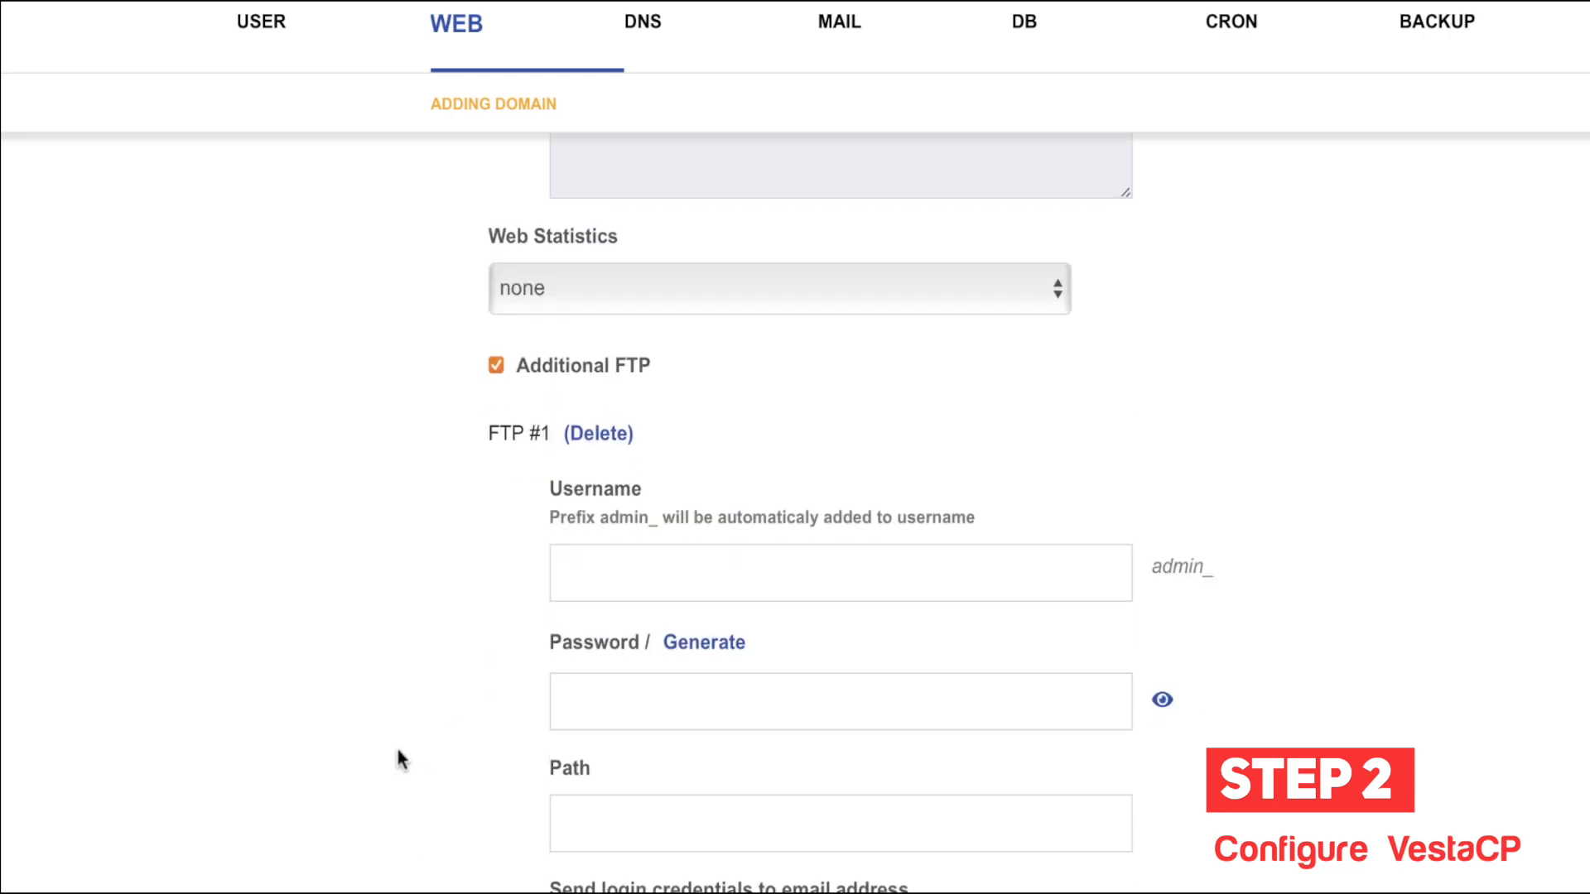
left_click(672, 686)
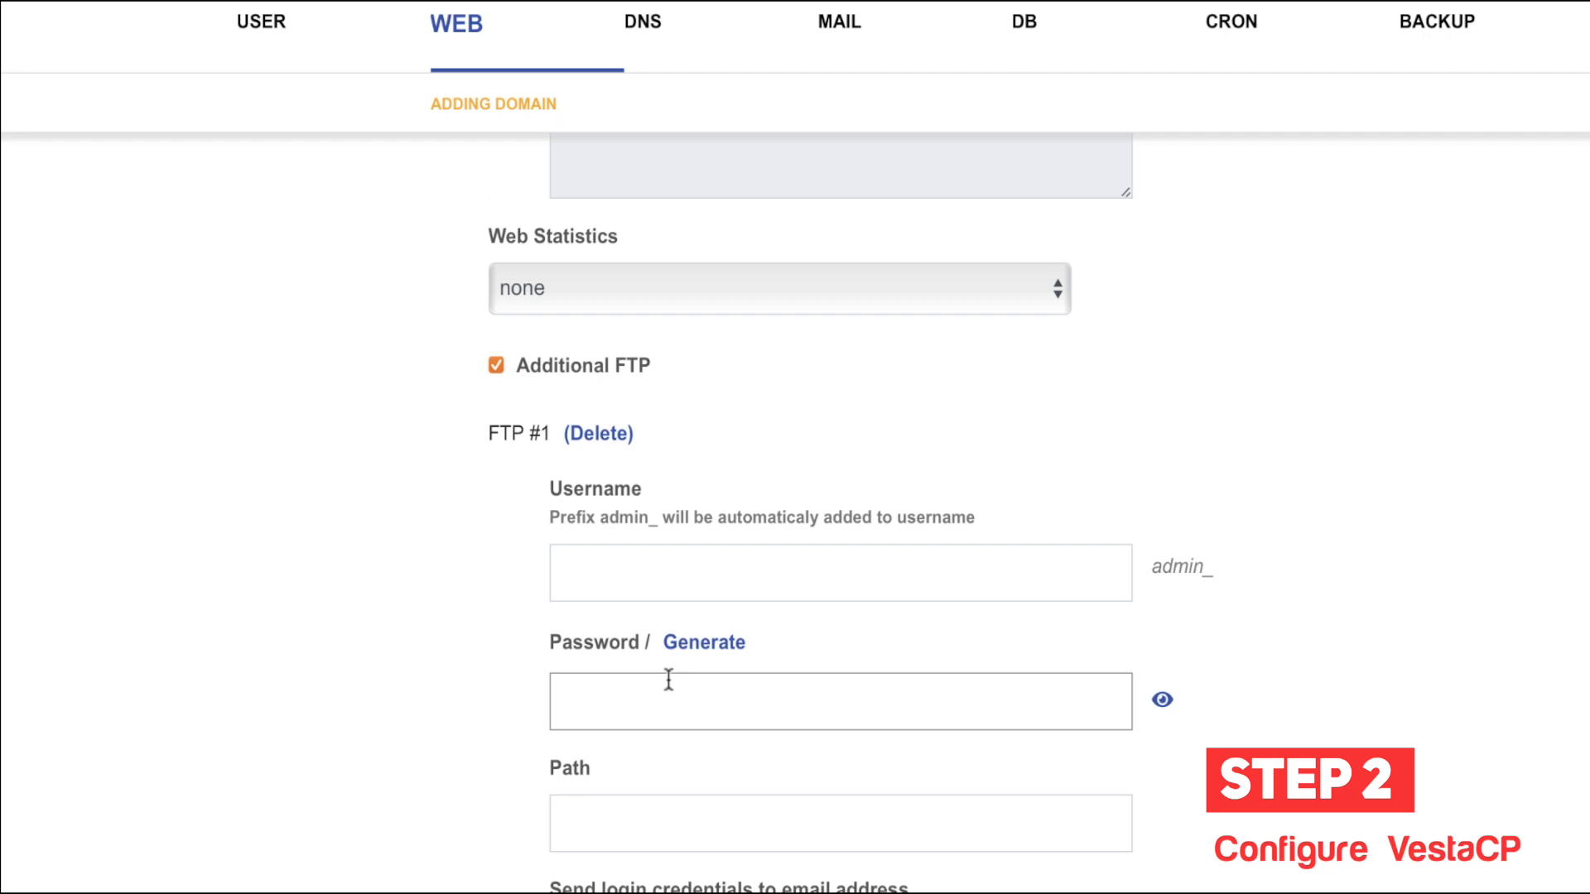
scroll(663, 546, "down", 1)
key("shift+Tab")
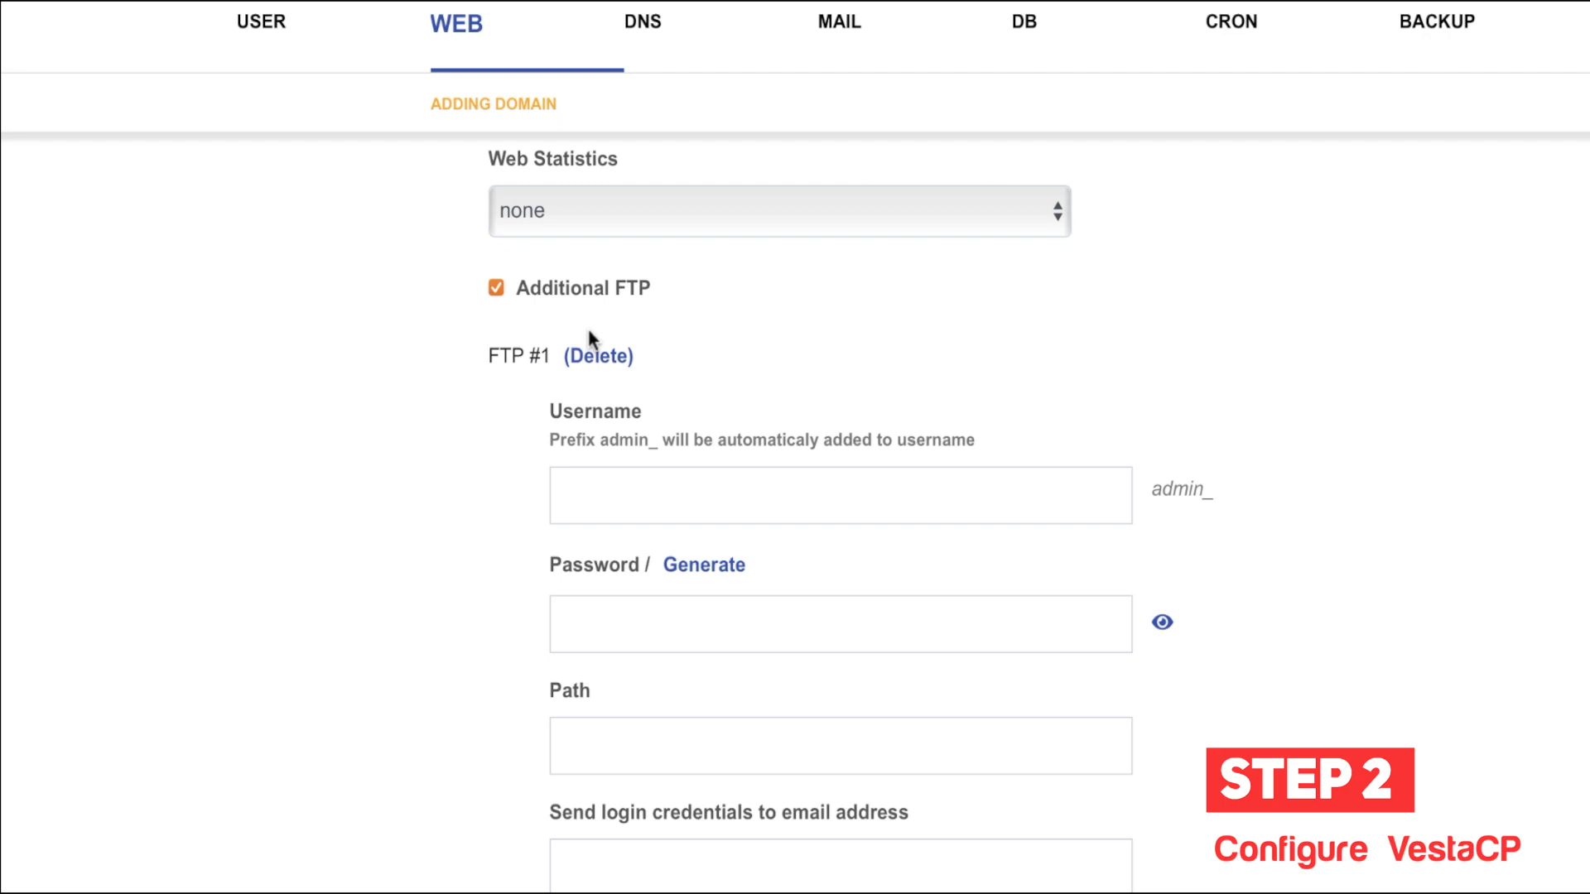
scroll(600, 414, "down", 1)
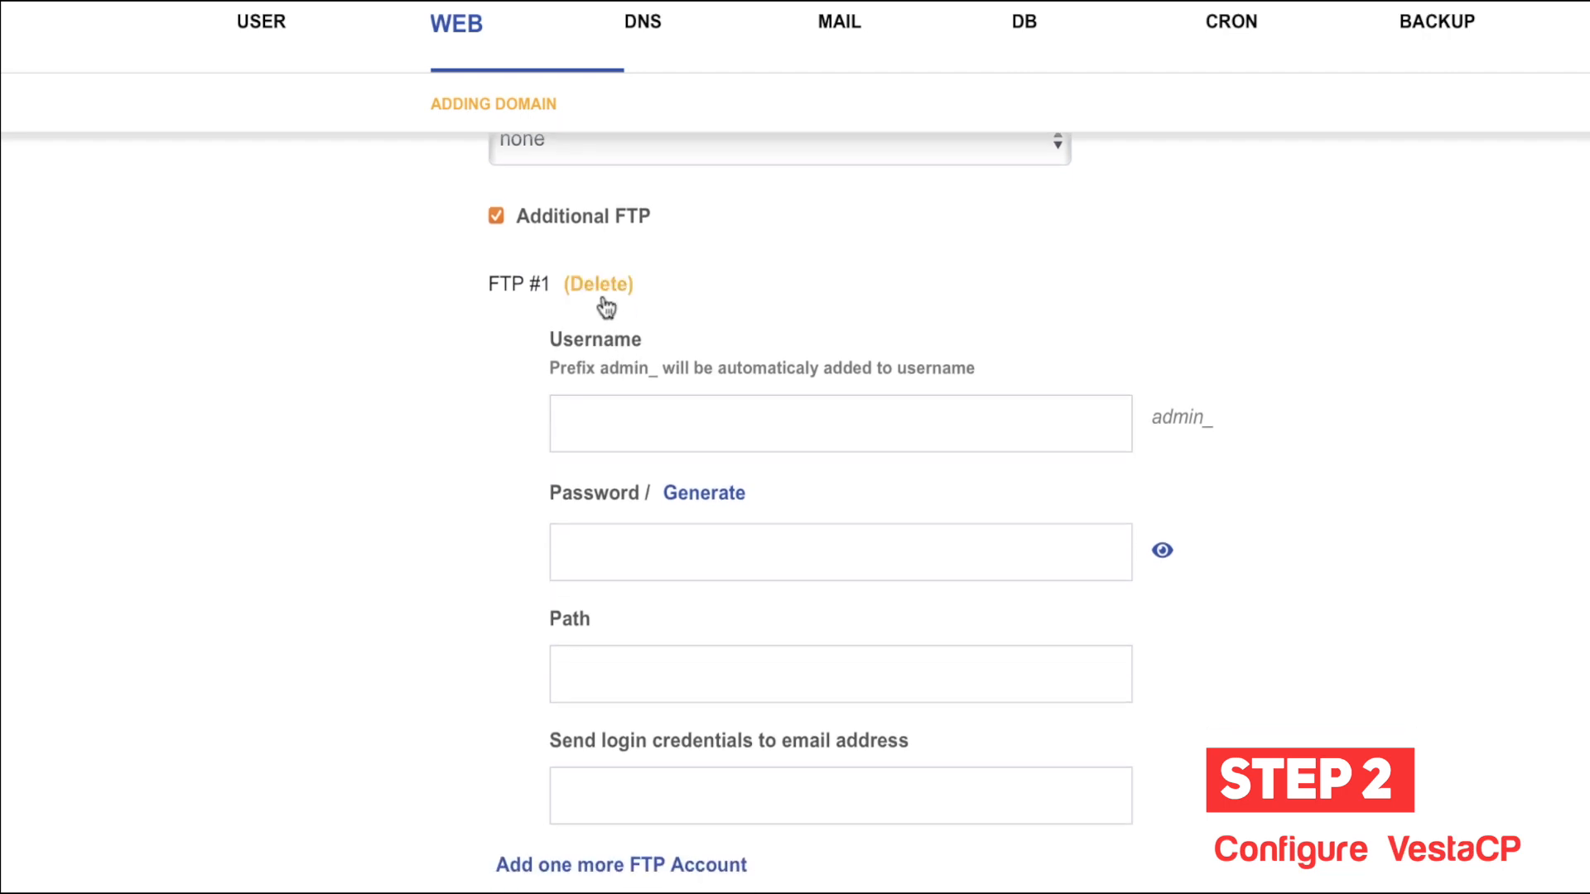
scroll(628, 408, "down", 1)
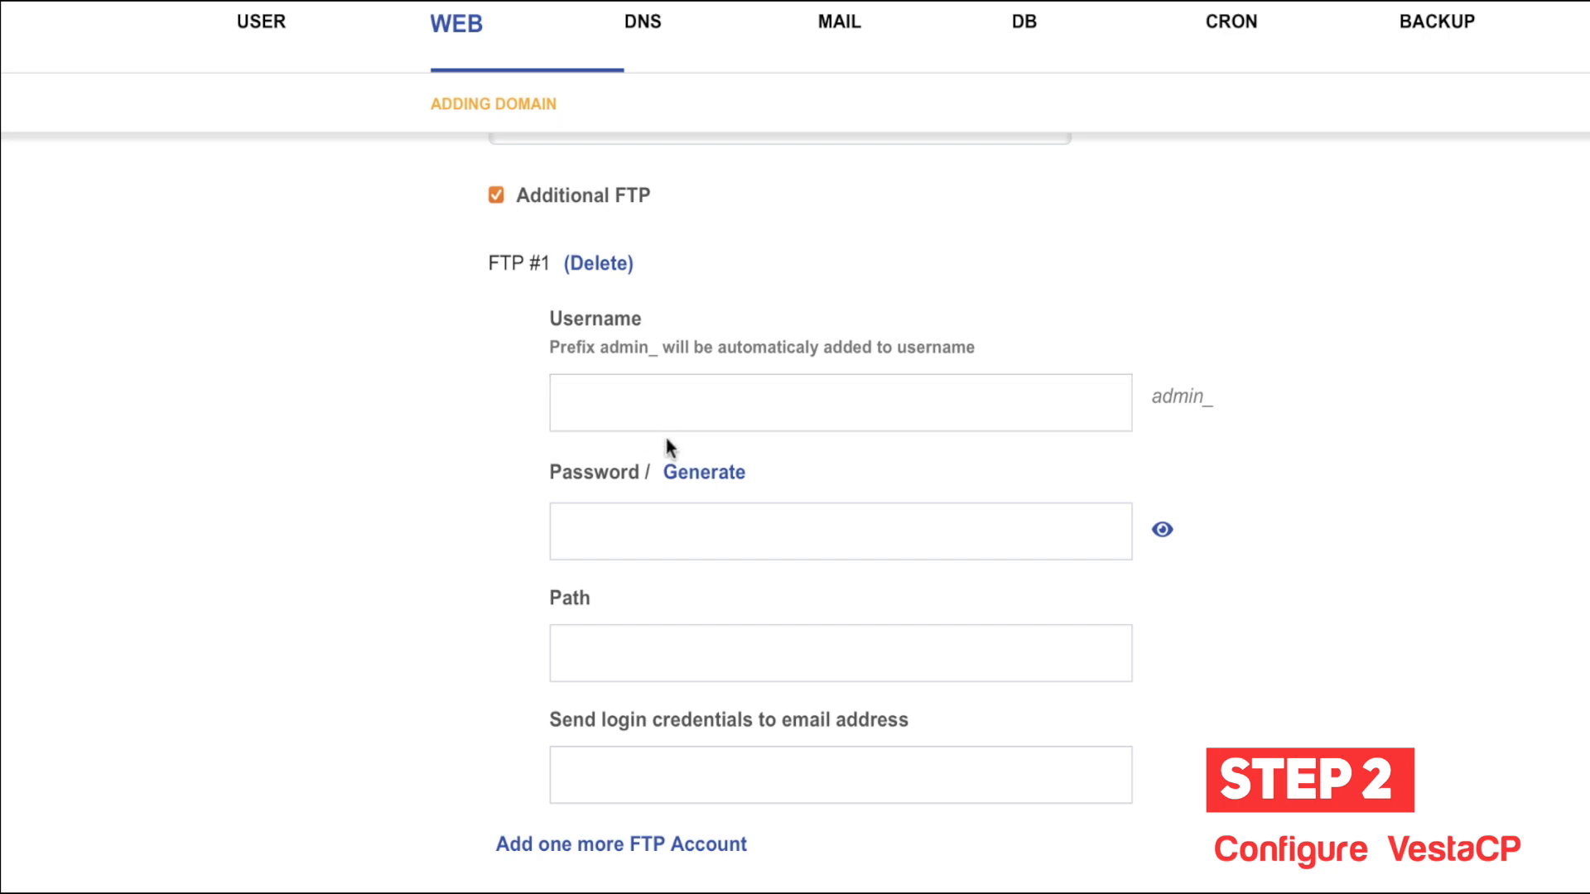
scroll(665, 439, "down", 1)
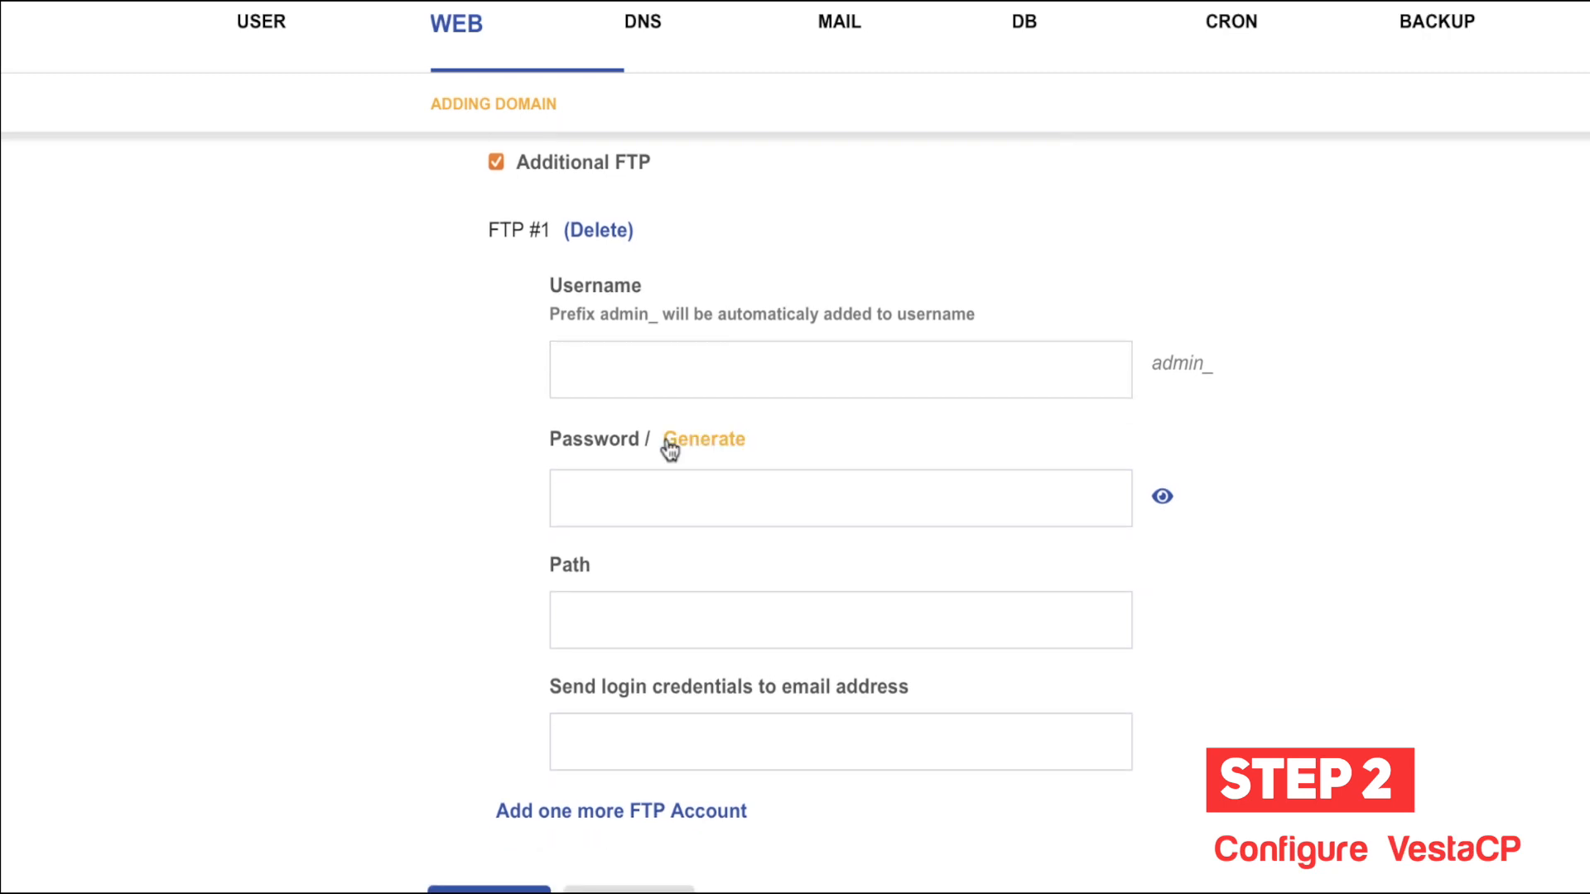
scroll(687, 505, "down", 1)
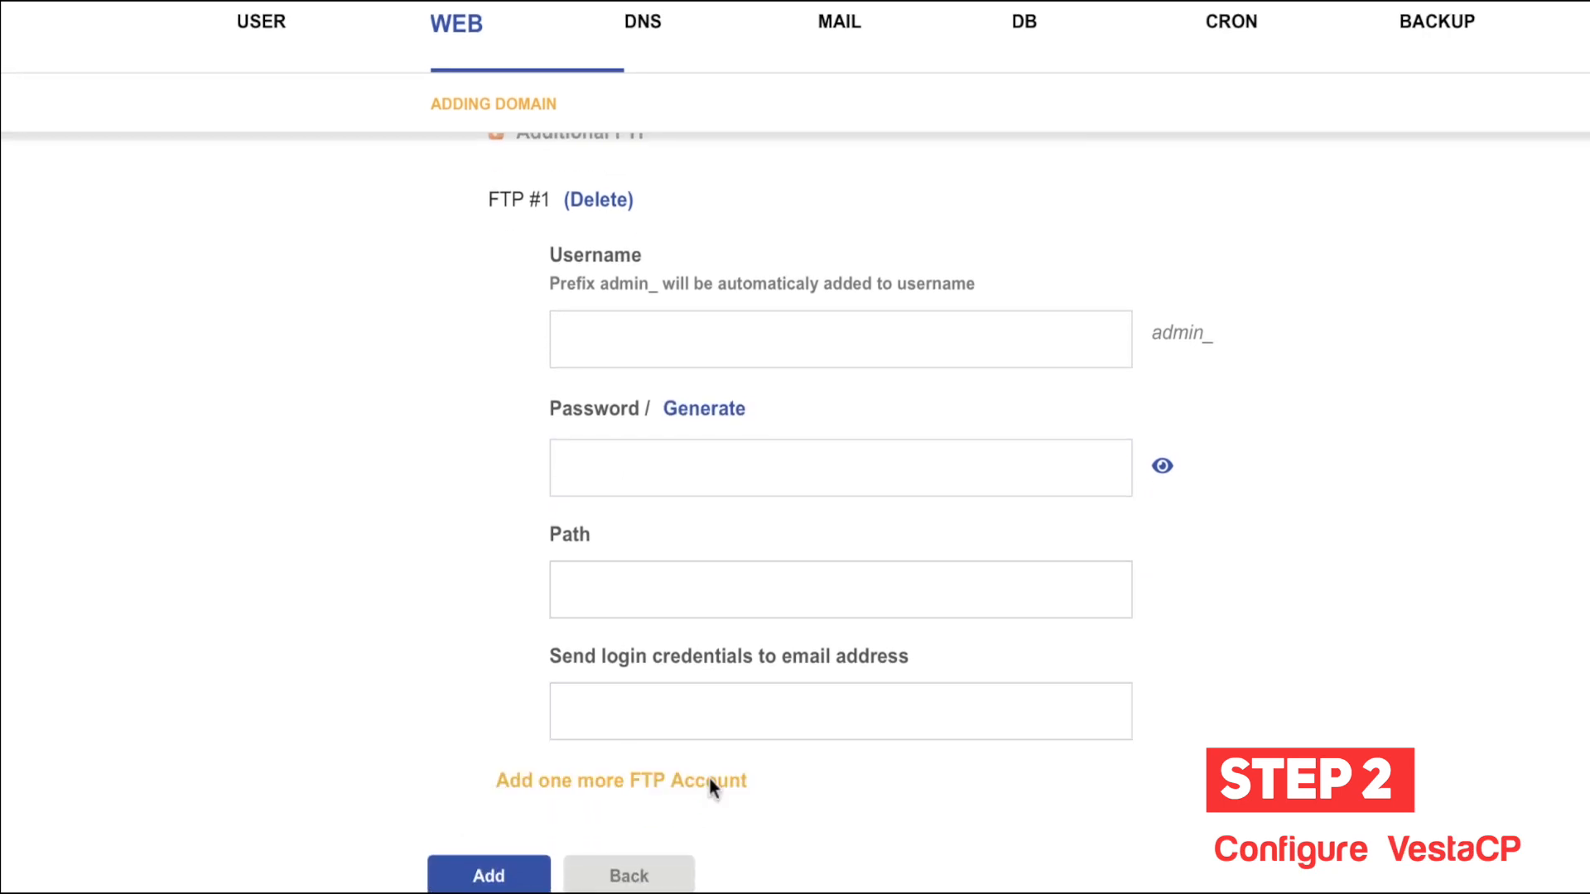
Step: Toggle SSL Support off and back on so Lets Encrypt Support is off
scroll(508, 507, "up", 15)
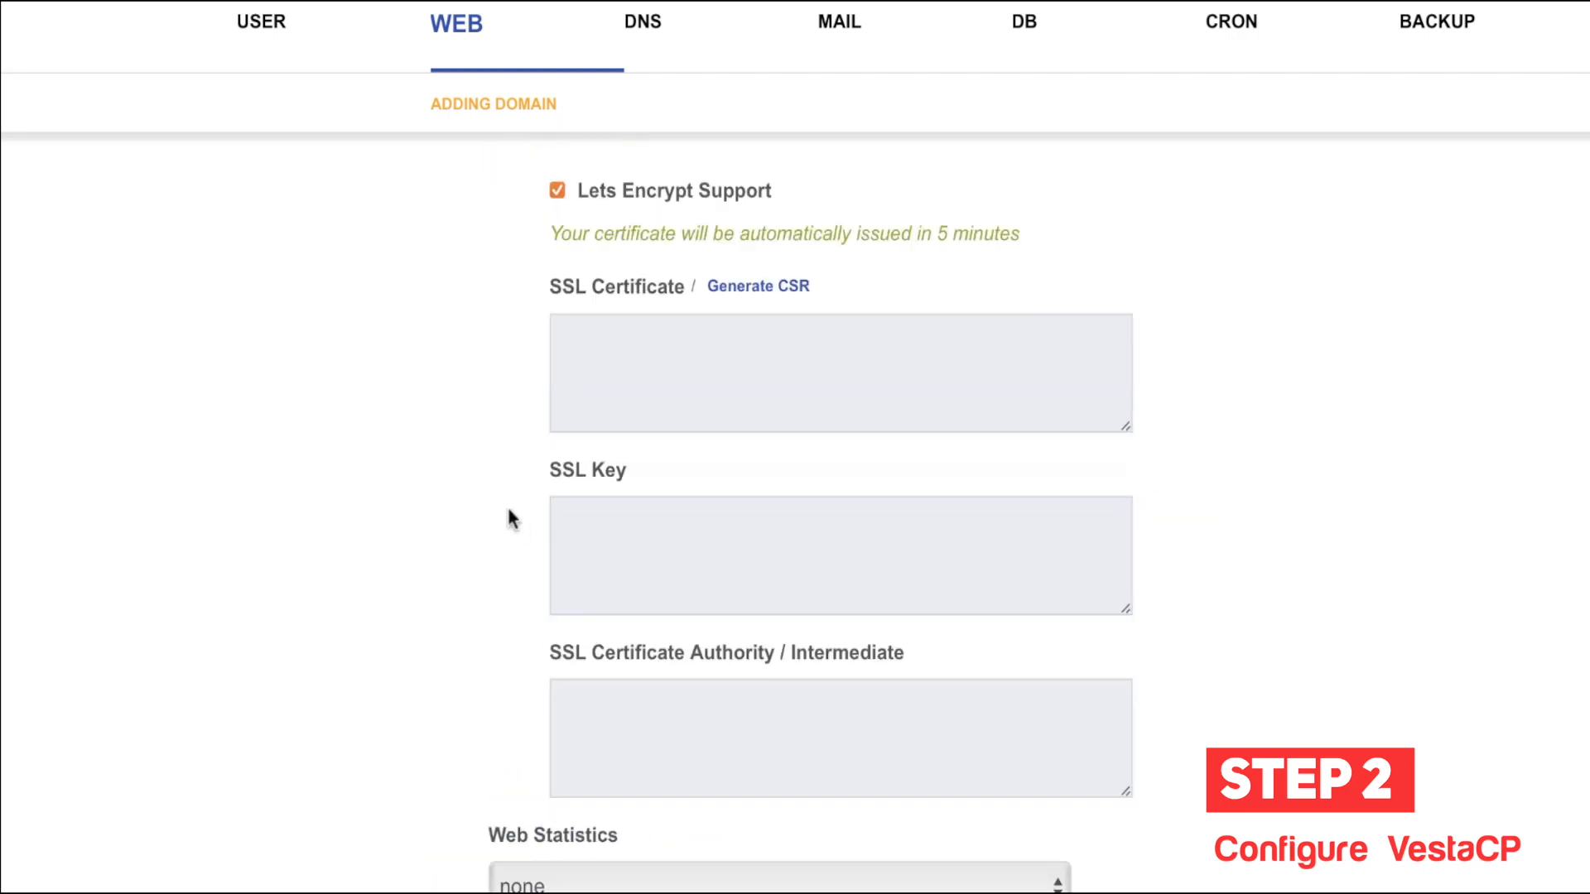
scroll(622, 507, "down", 1)
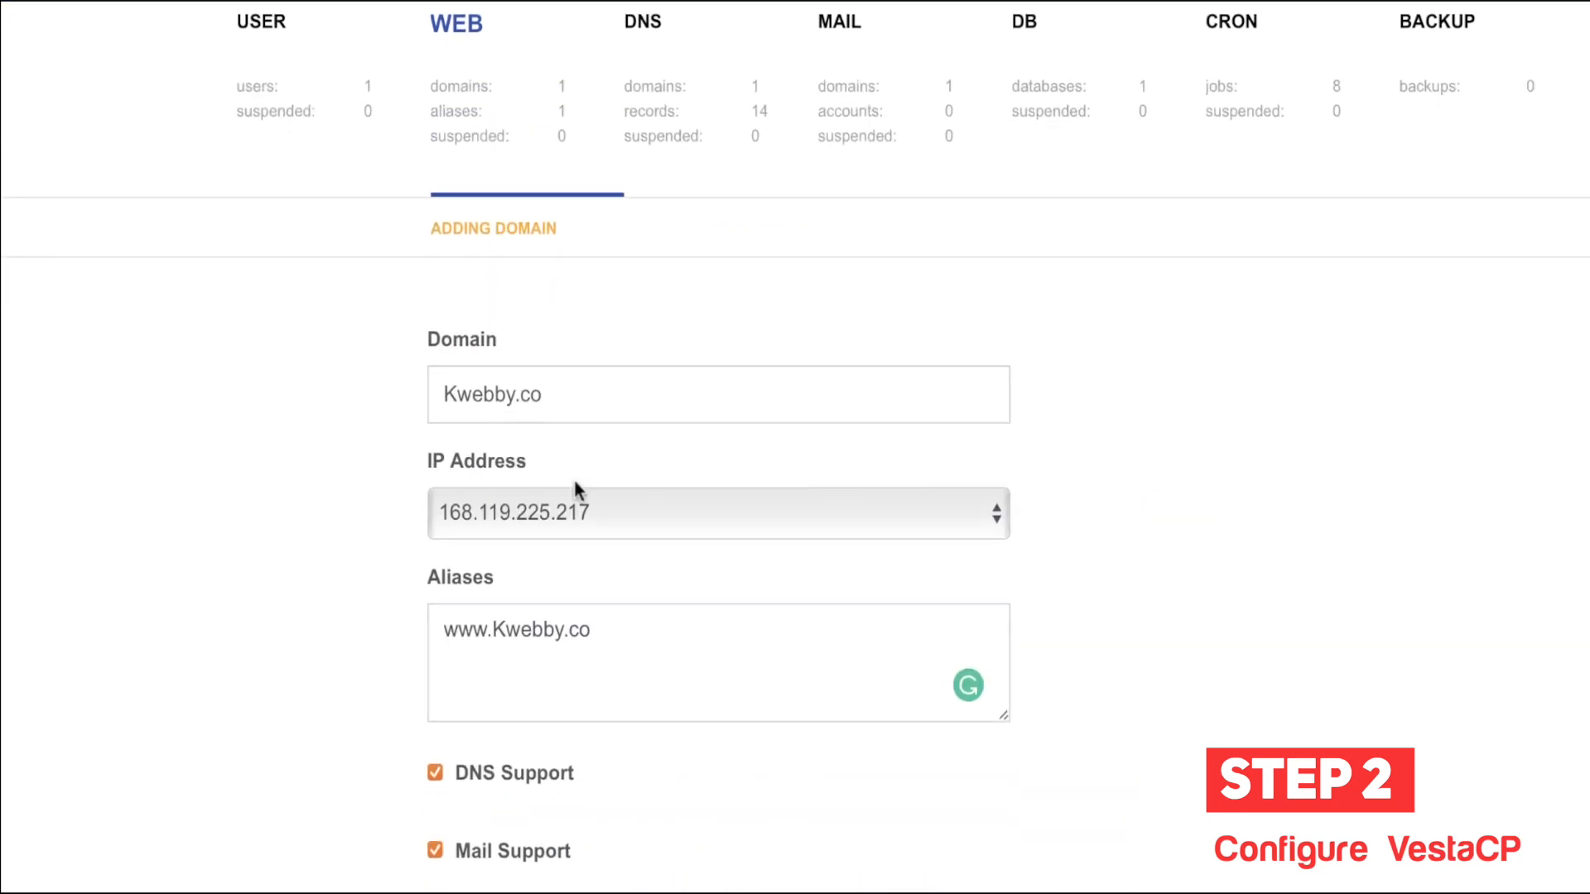
scroll(627, 565, "down", 15)
scroll(628, 568, "down", 4)
scroll(558, 449, "up", 15)
scroll(256, 749, "down", 6)
scroll(544, 345, "up", 2)
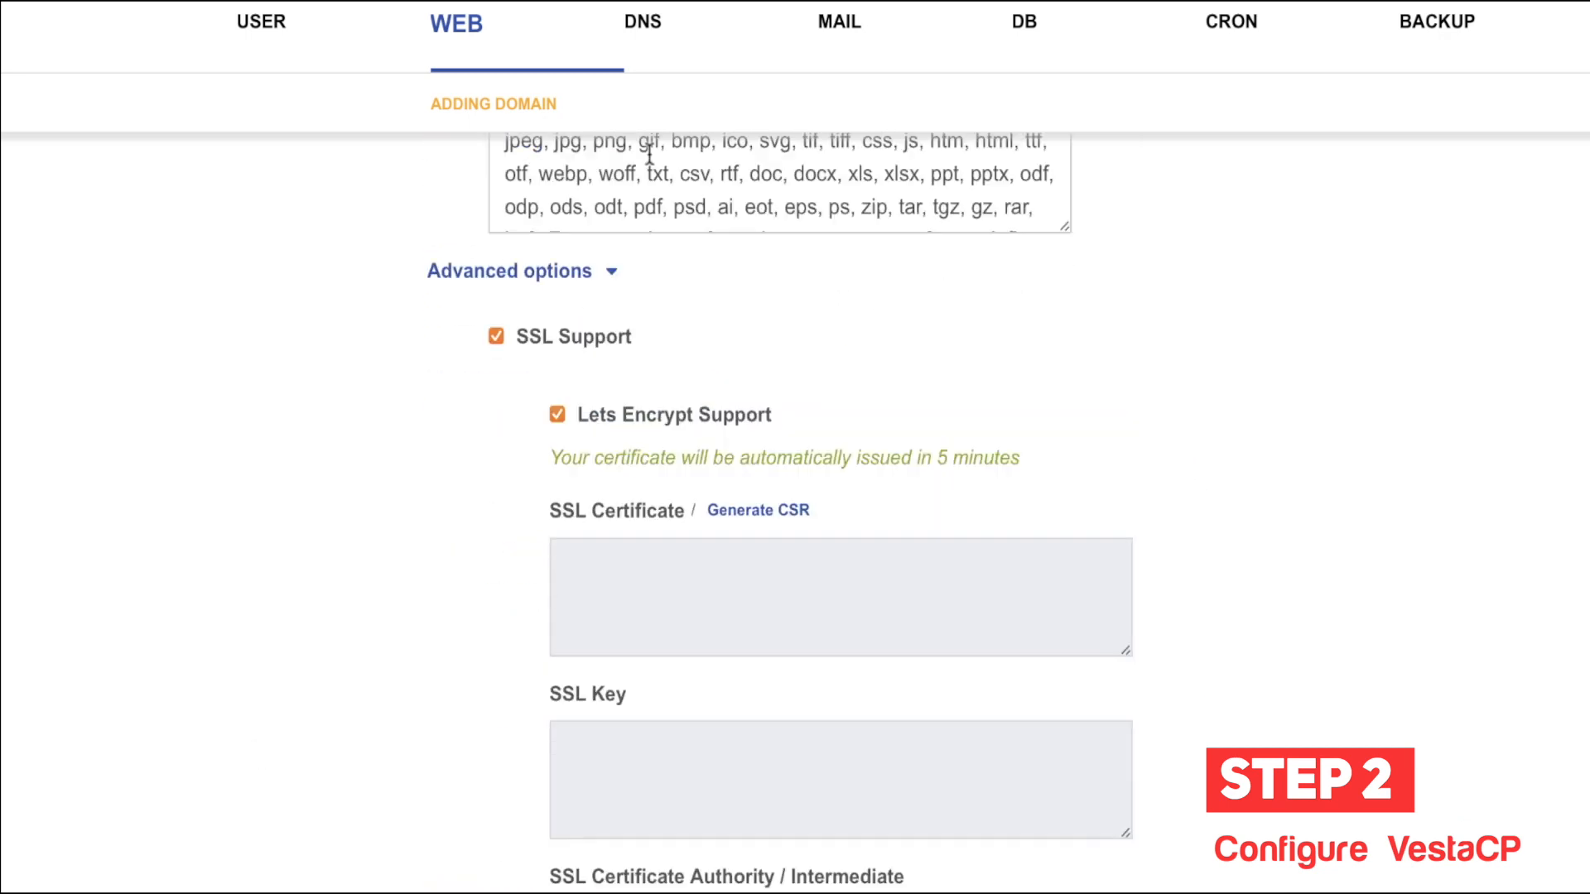
left_click(543, 344)
left_click(543, 344)
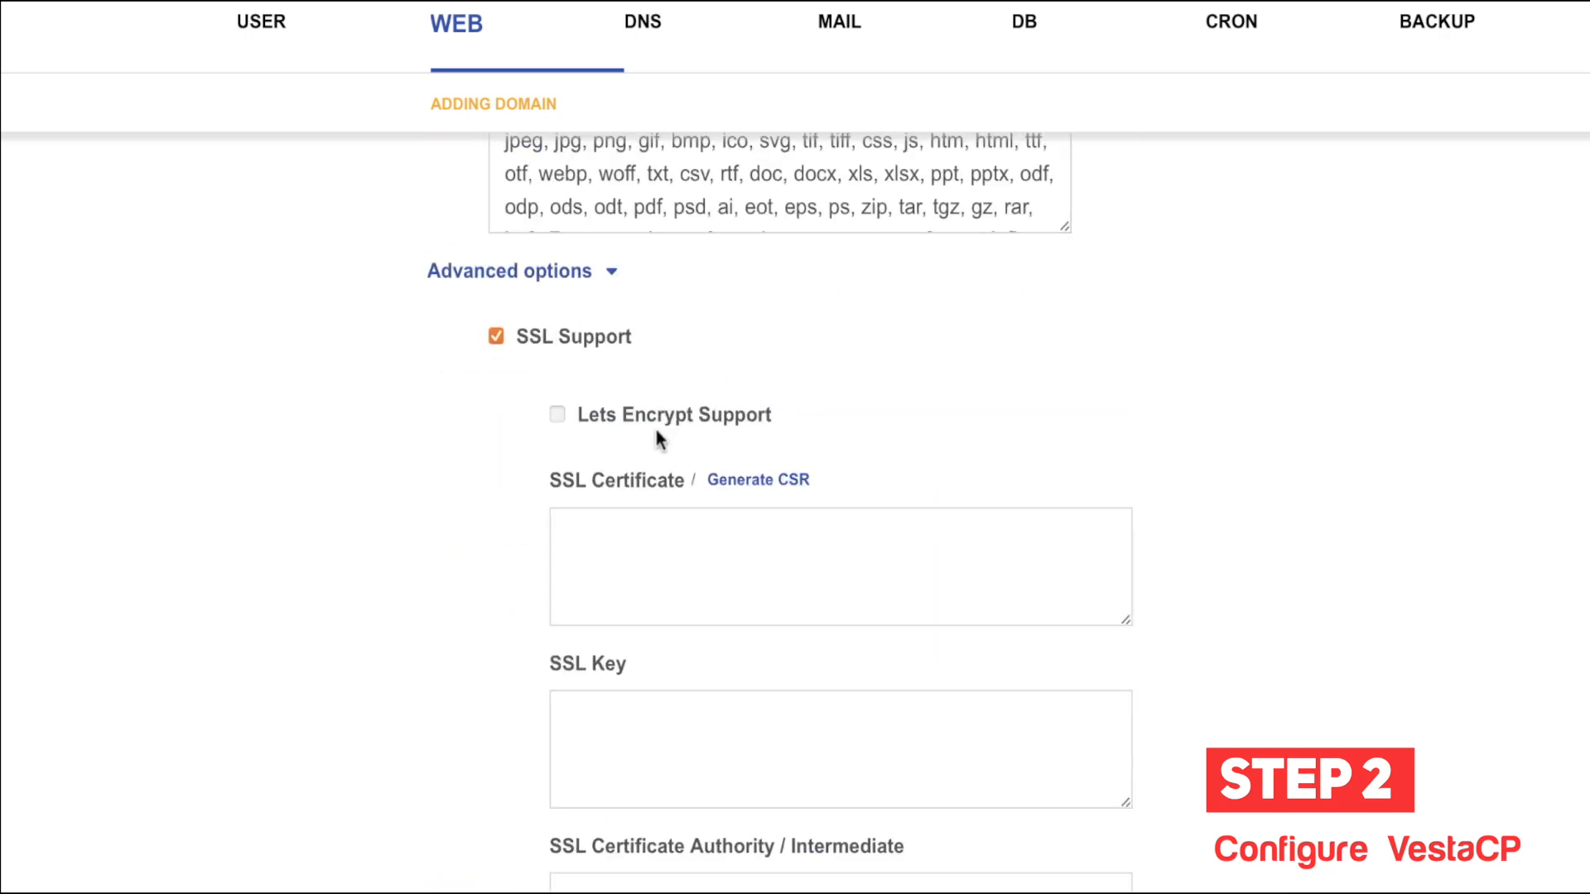
Step: Leave the domain form for the DNS list showing ns.kwebby.com
scroll(656, 440, "down", 10)
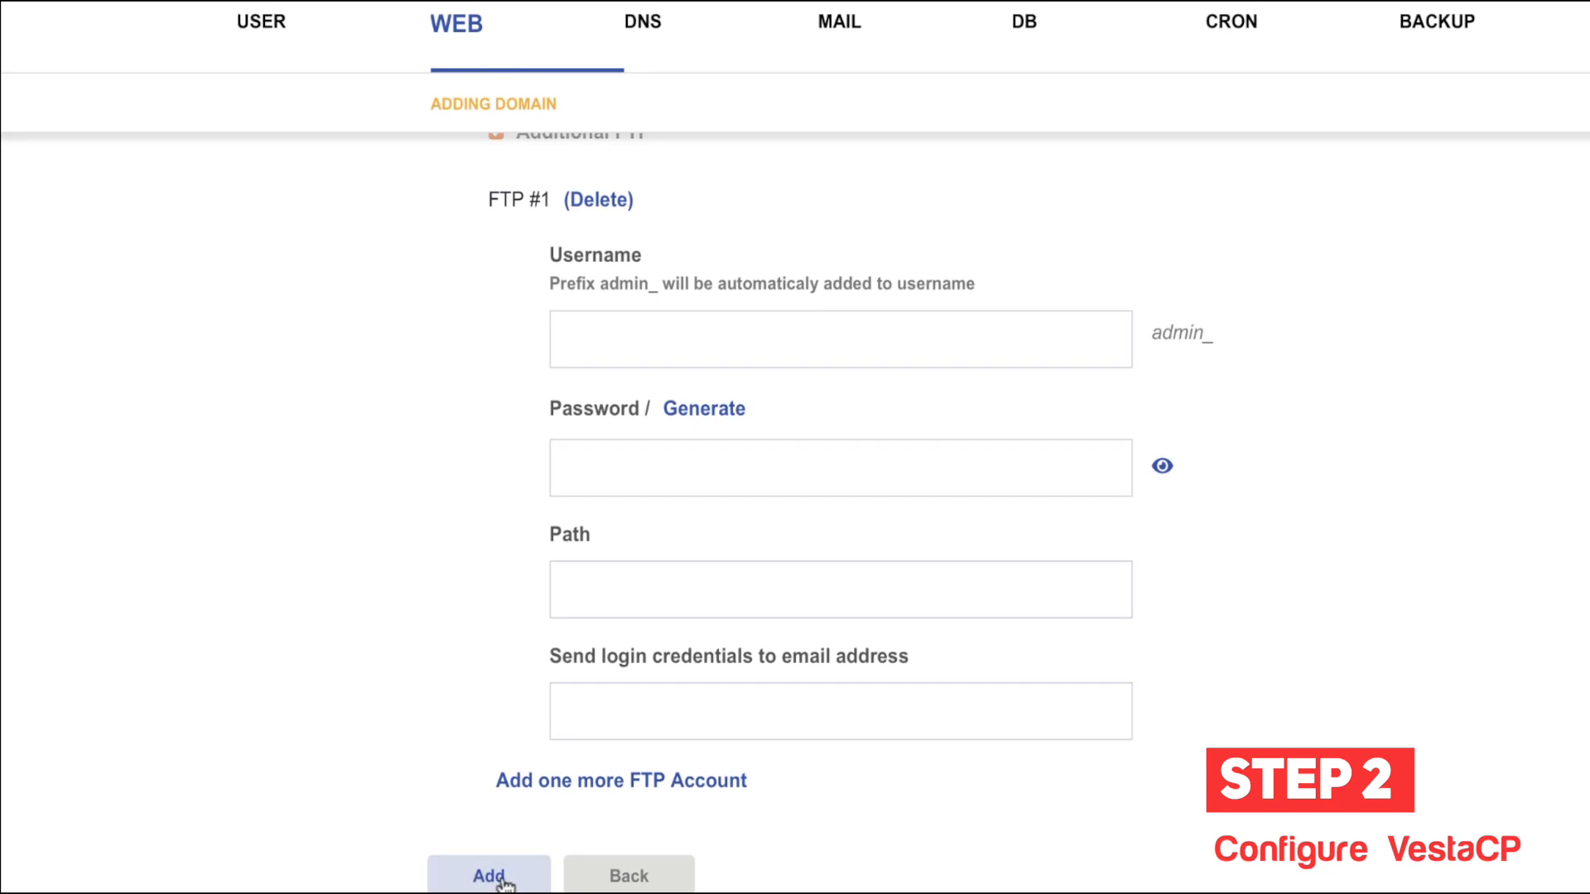
scroll(646, 497, "up", 12)
scroll(647, 497, "down", 1)
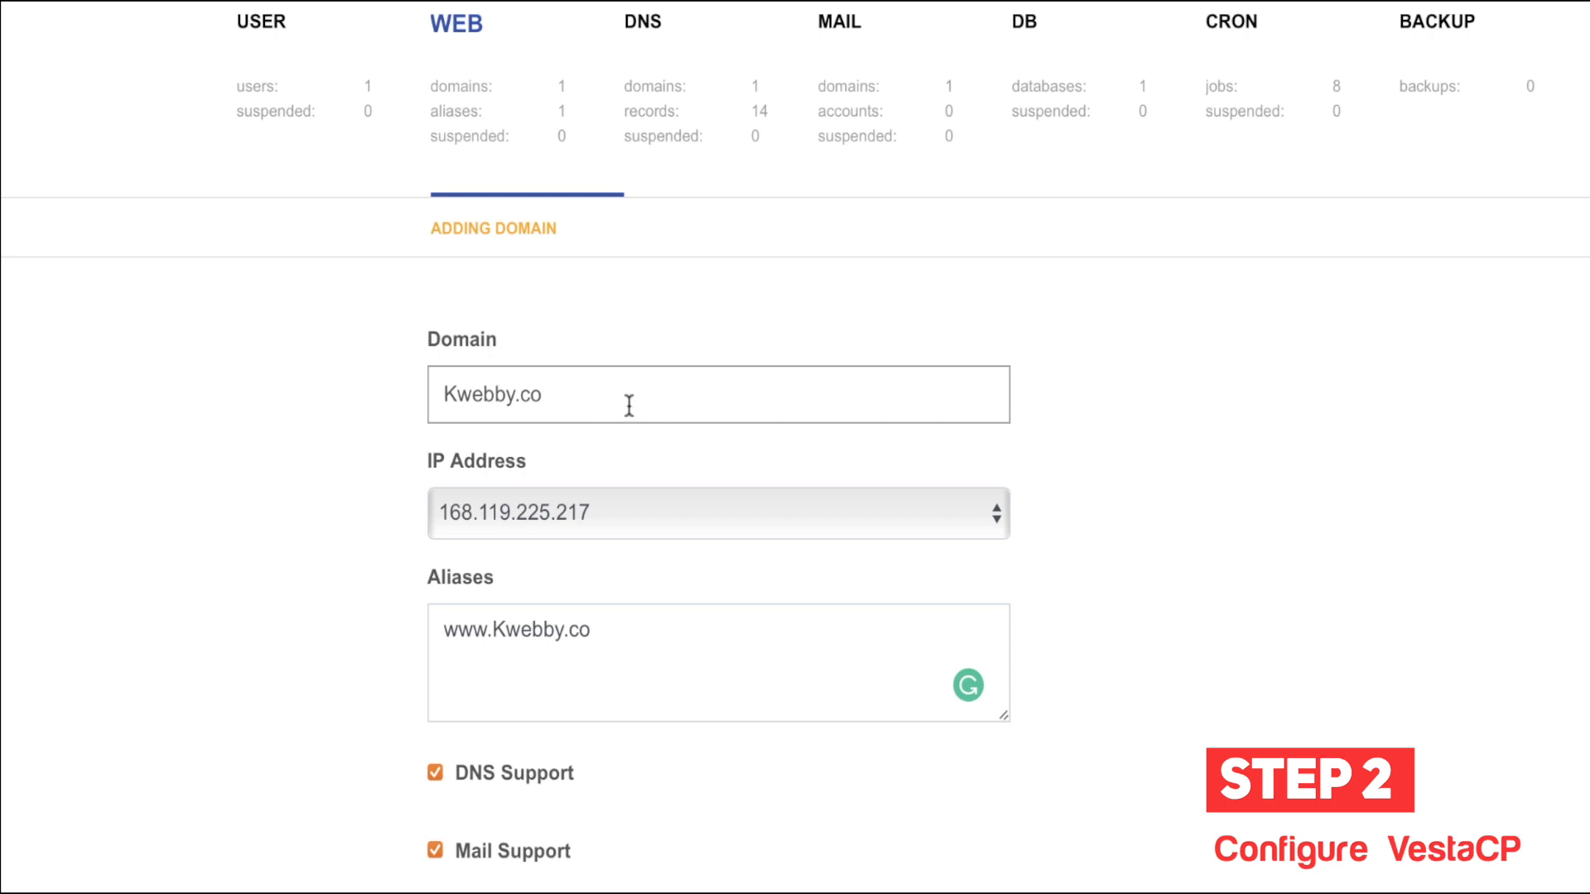
left_click(675, 106)
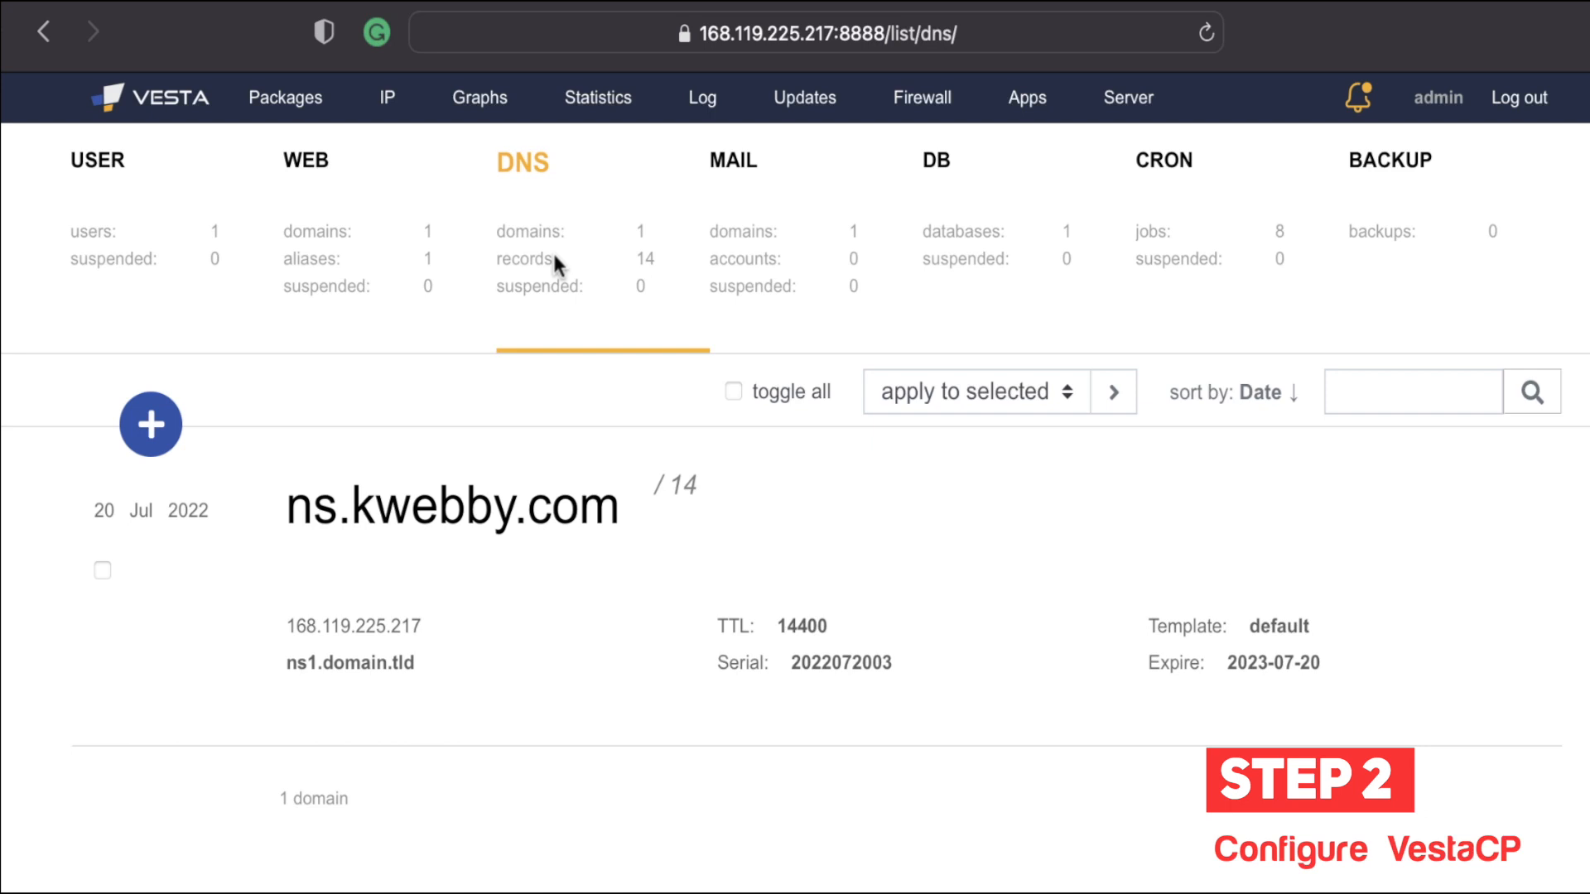
Step: Highlight ns.kwebby.com, then begin a new DNS domain typed as 'ns2,kwebby'
mouse_move(505, 515)
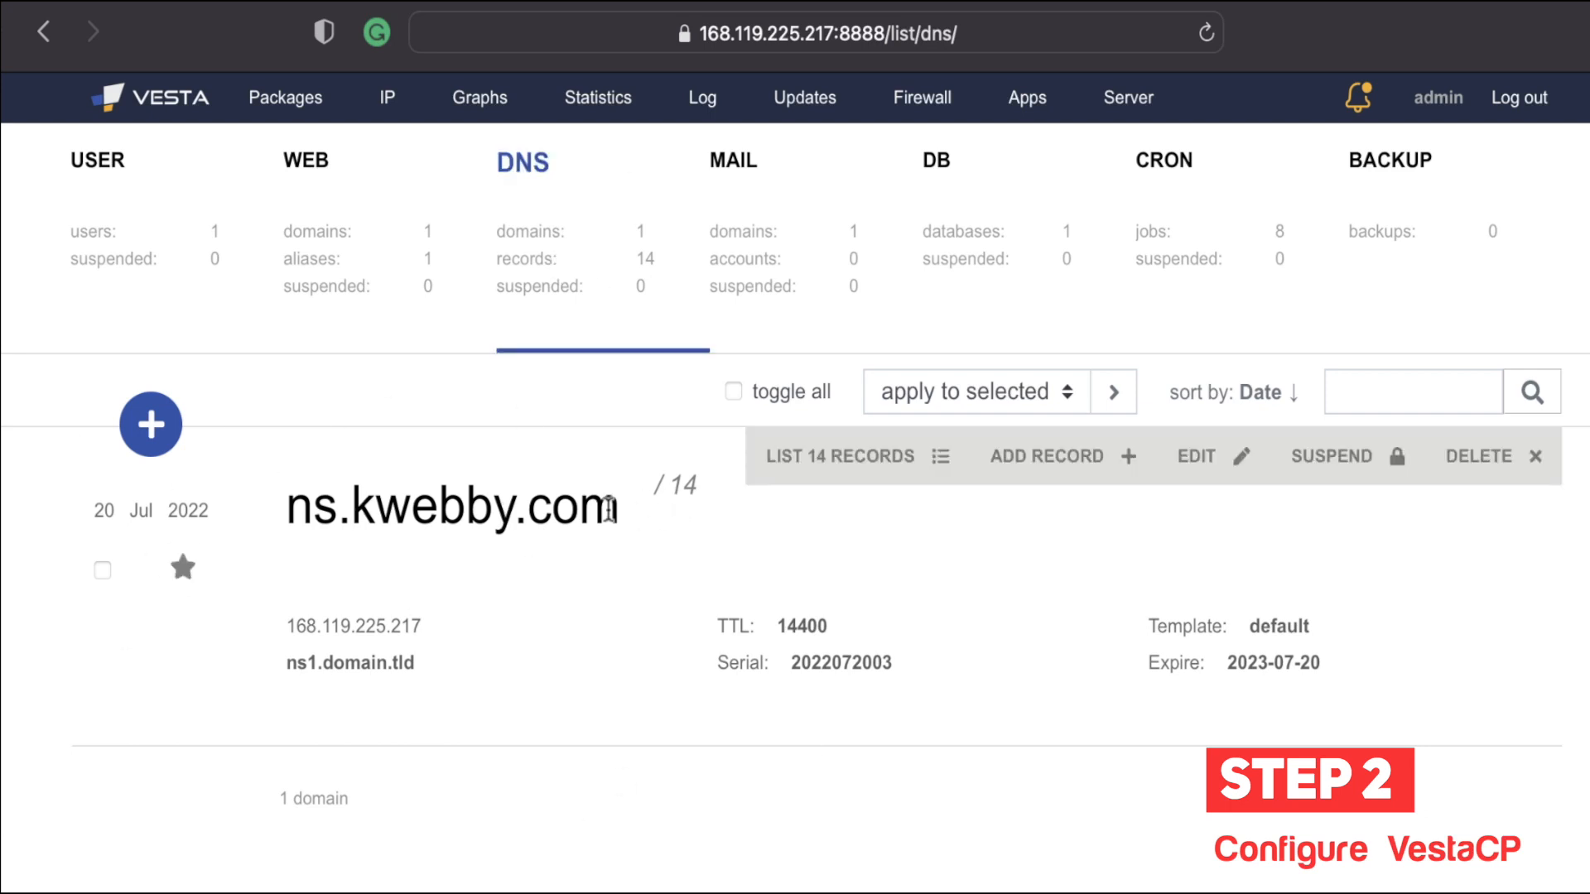
left_click_drag(609, 508, 285, 510)
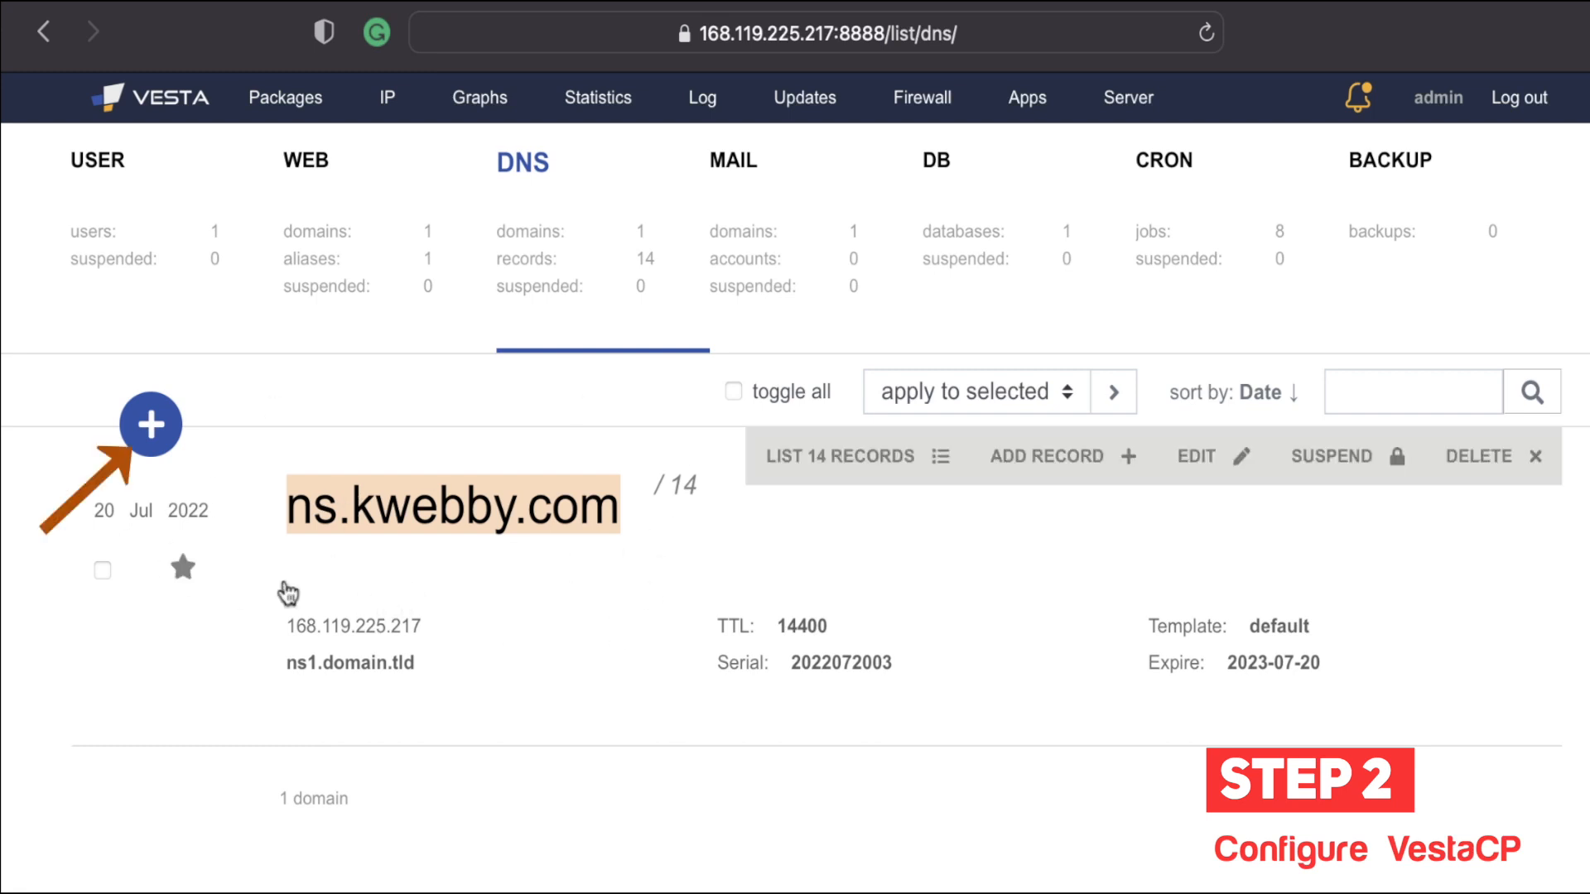
left_click(165, 451)
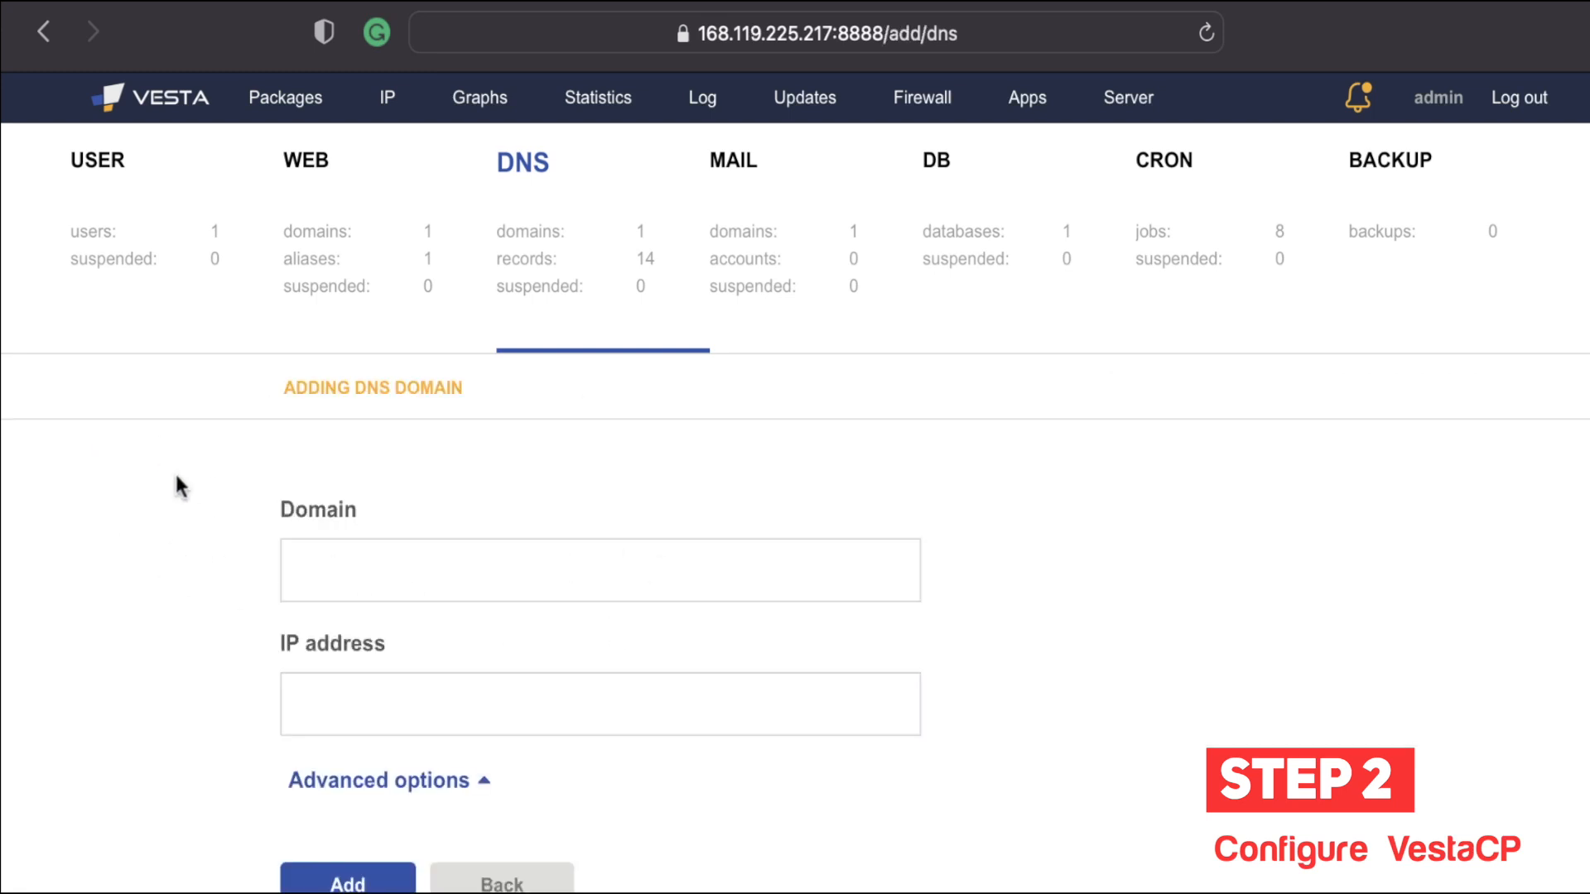
left_click(412, 580)
type("ns2,kweb")
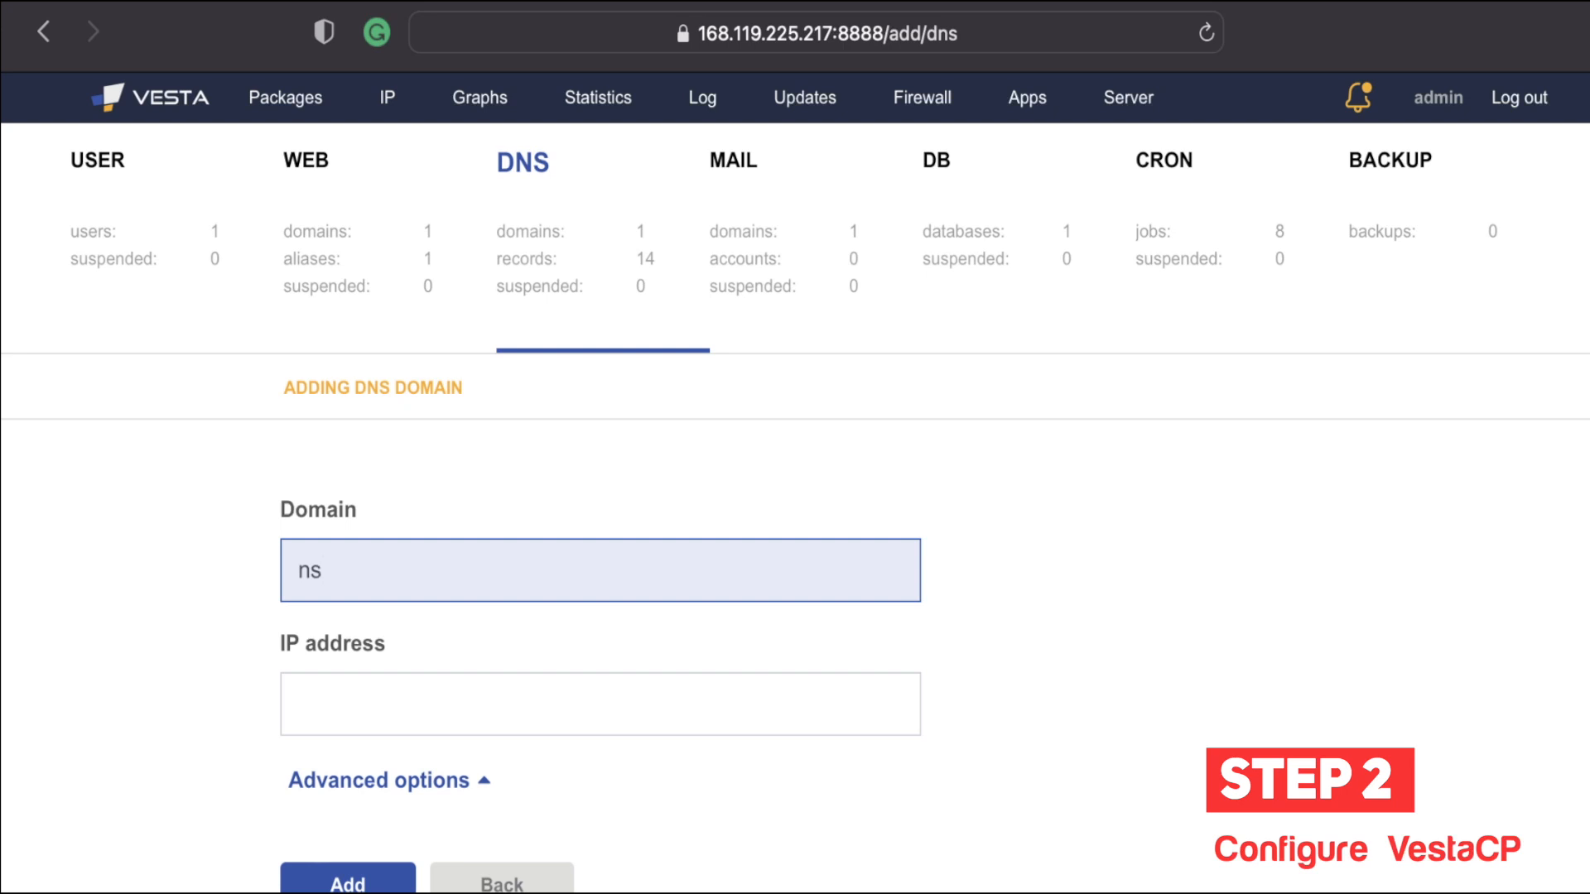
type("by")
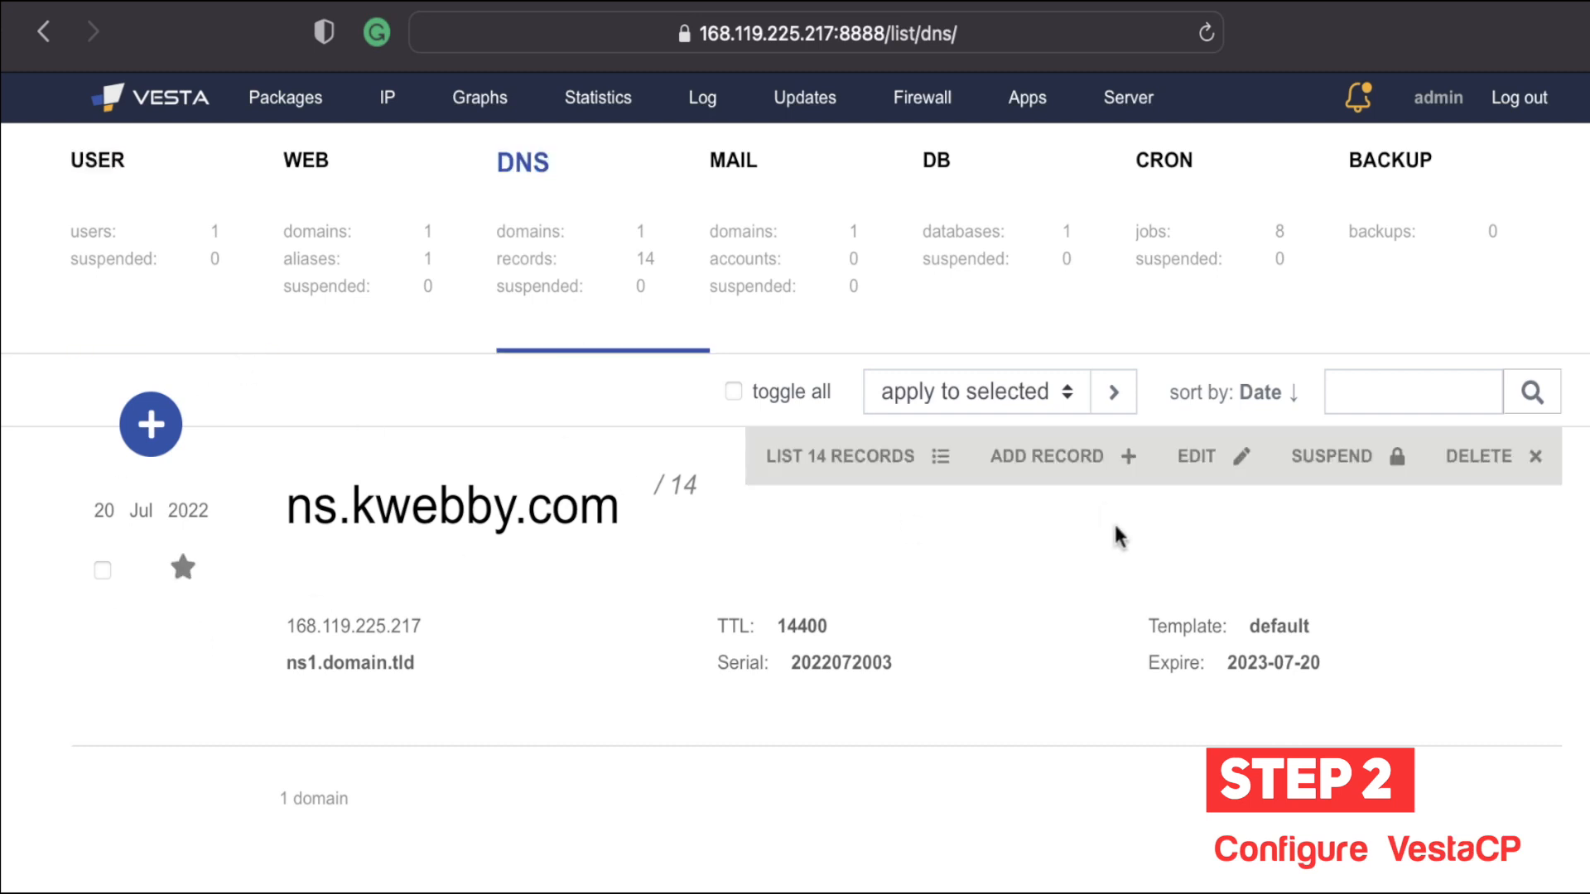
Step: Add a new DNS domain named ns1.kwebby.com and save it
left_click(155, 429)
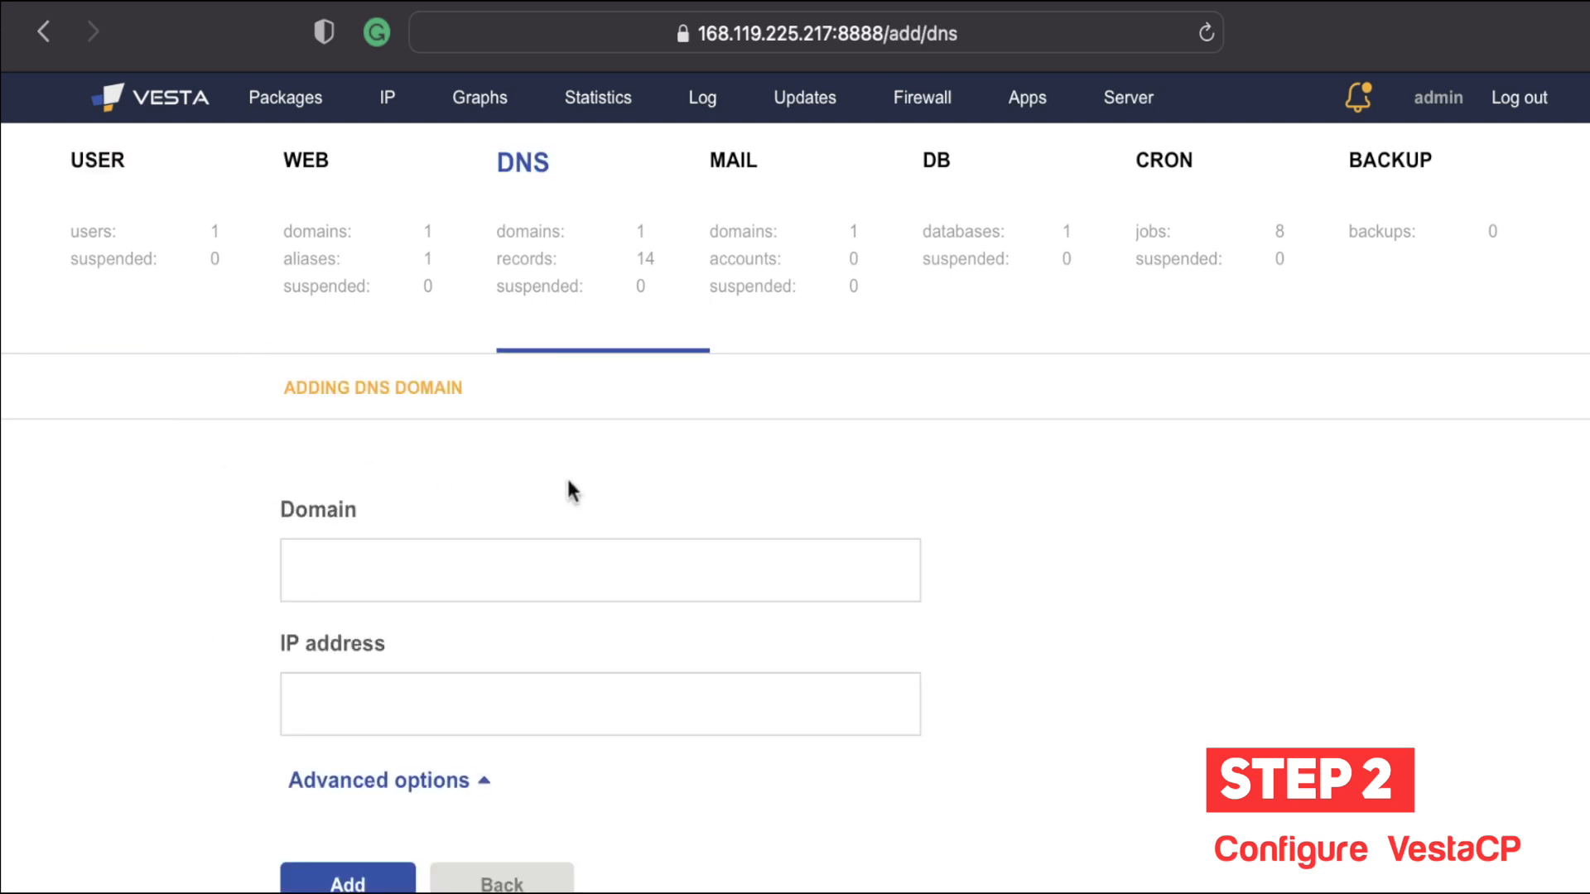
left_click(398, 559)
type("ns1.kwebby.com")
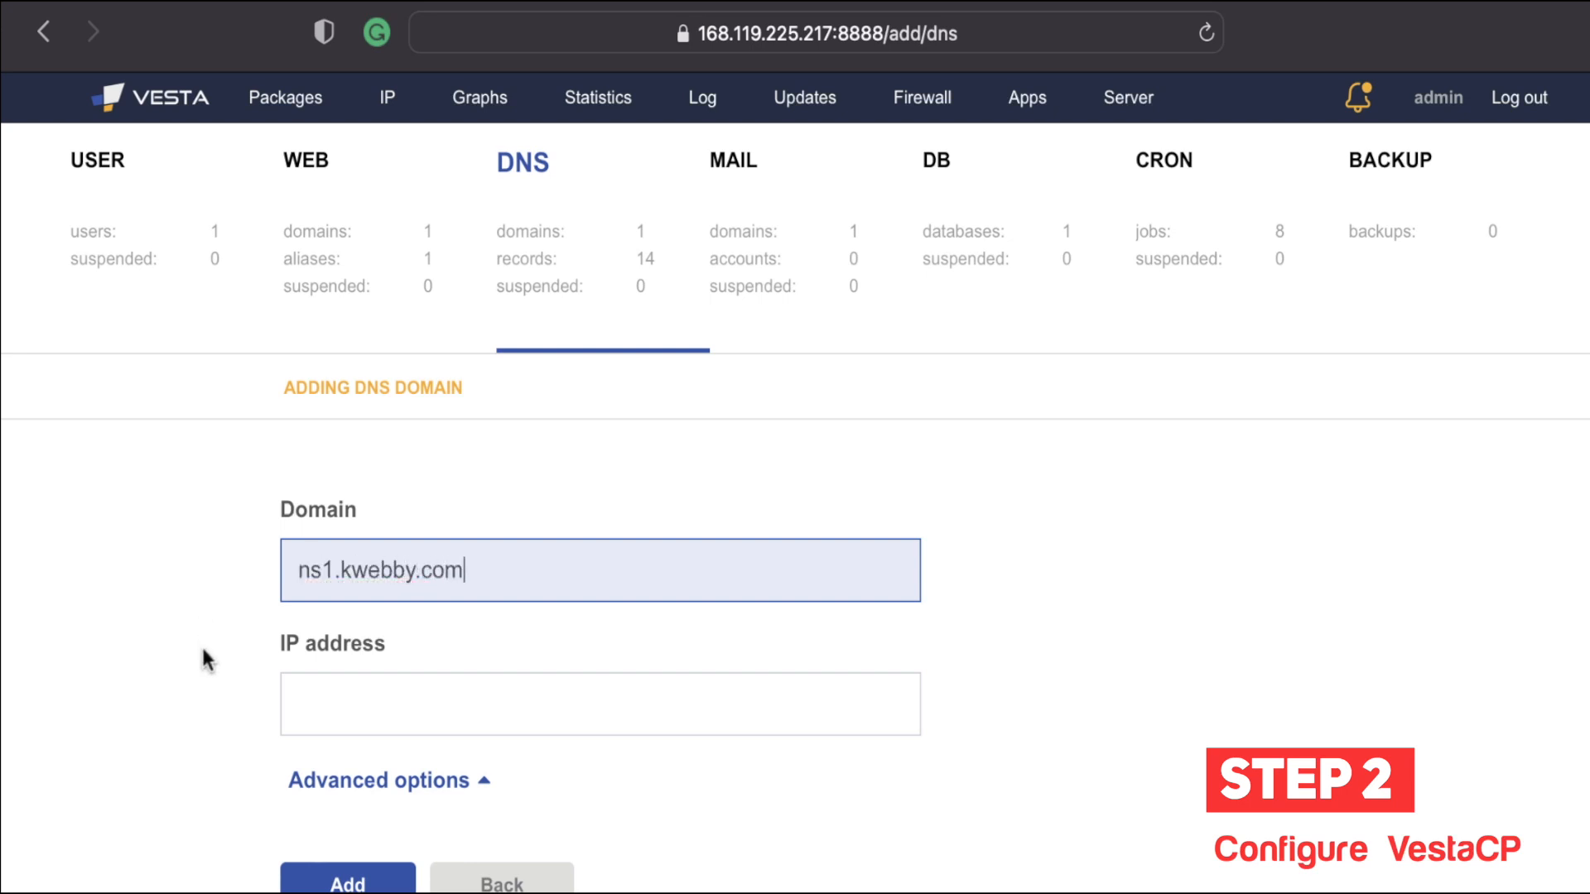
left_click(313, 702)
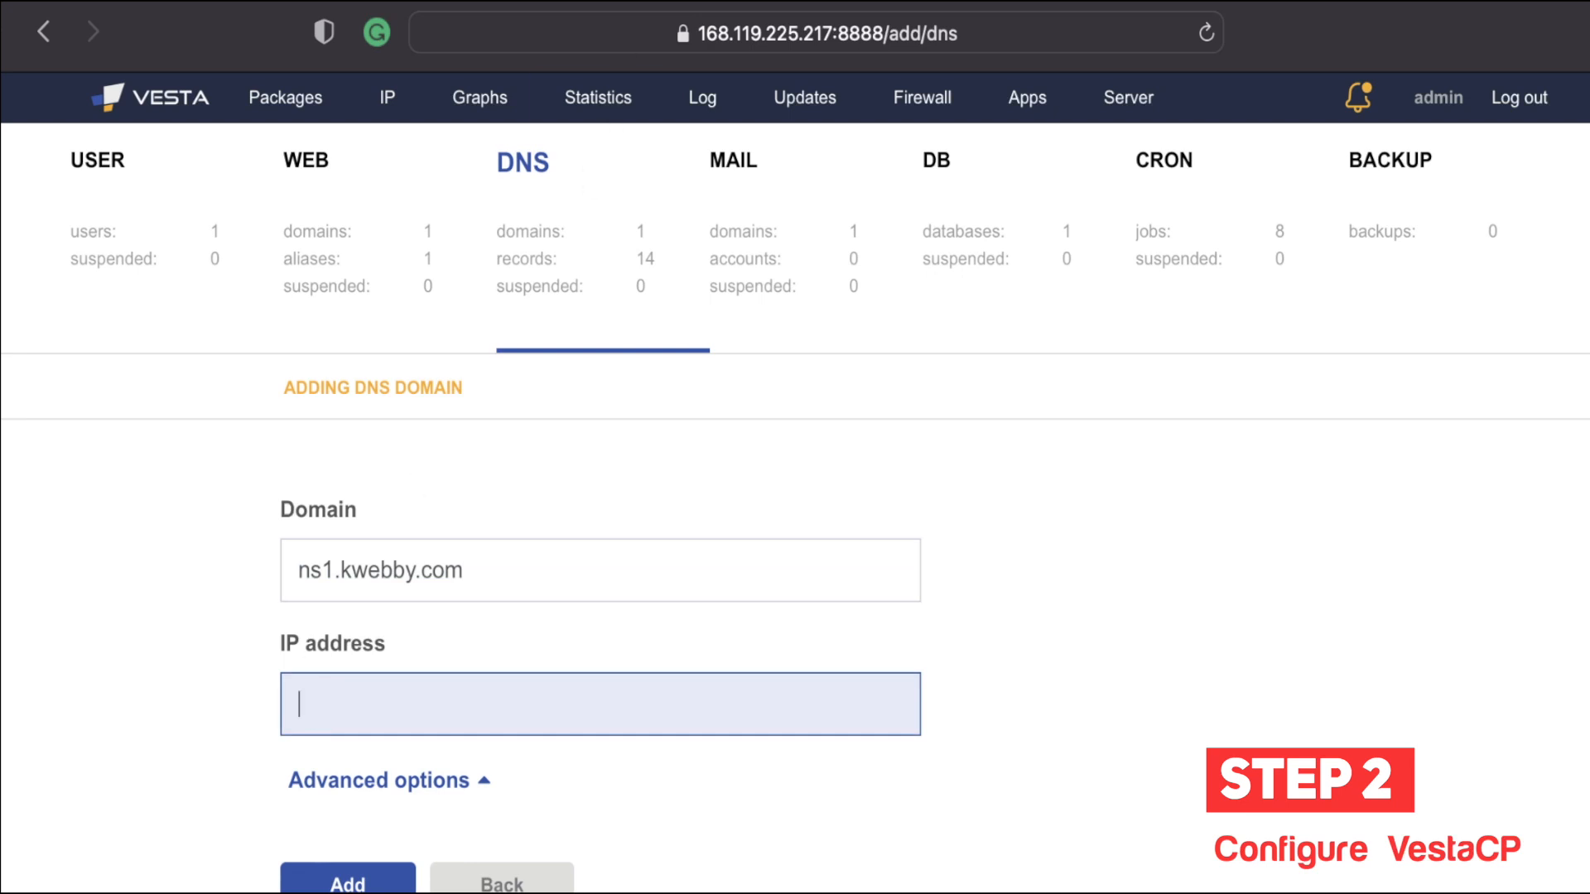
left_click(335, 881)
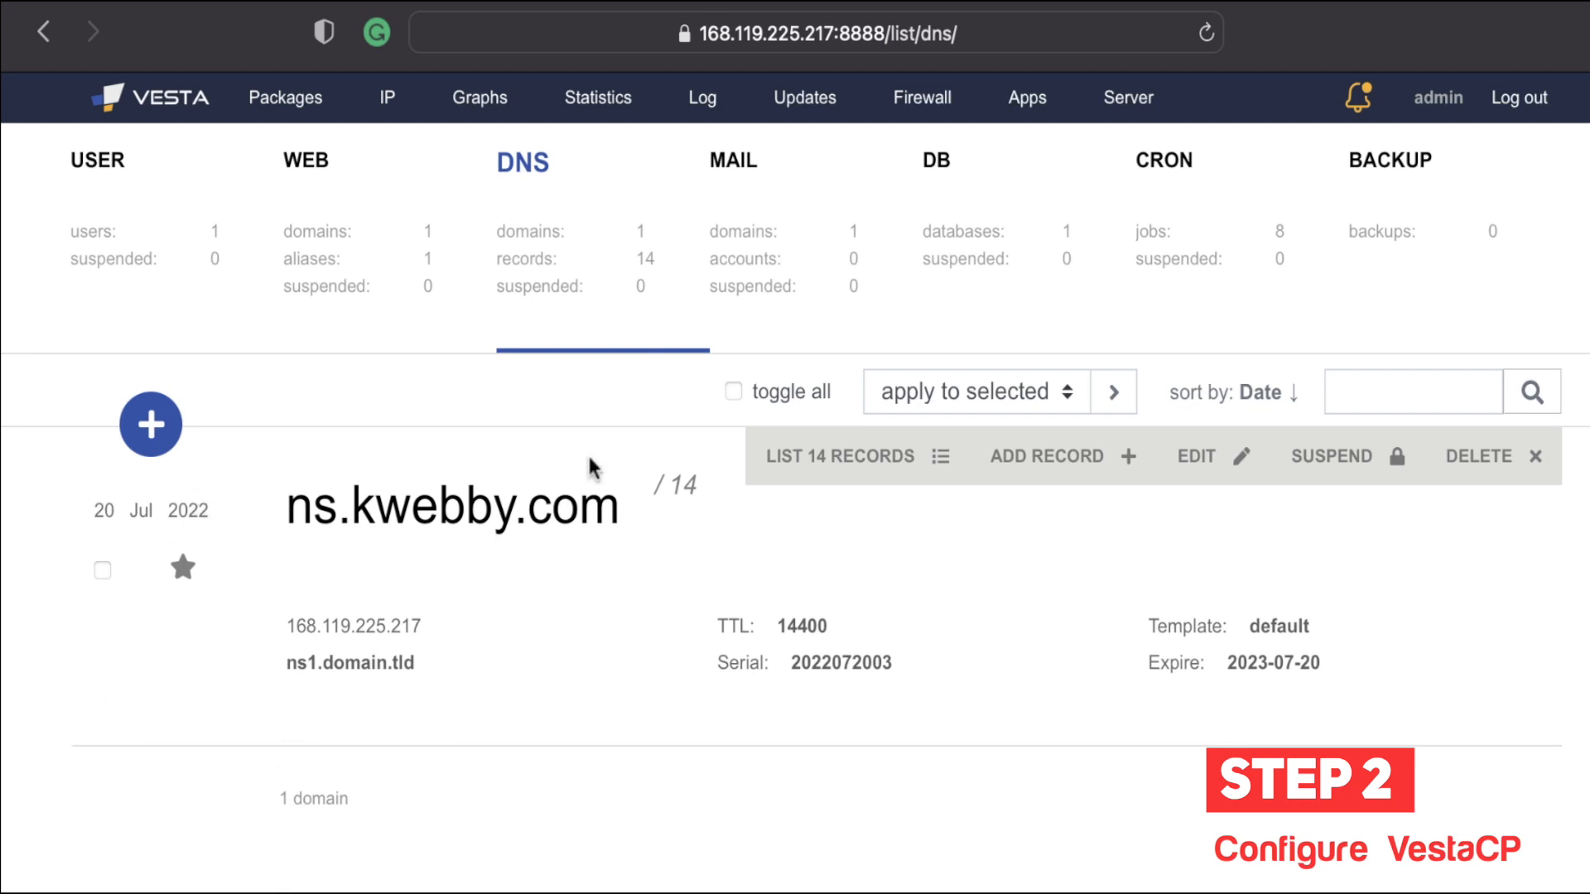
Step: Go to the mail domains list and highlight the ns.kwebby.com domain name
left_click(803, 237)
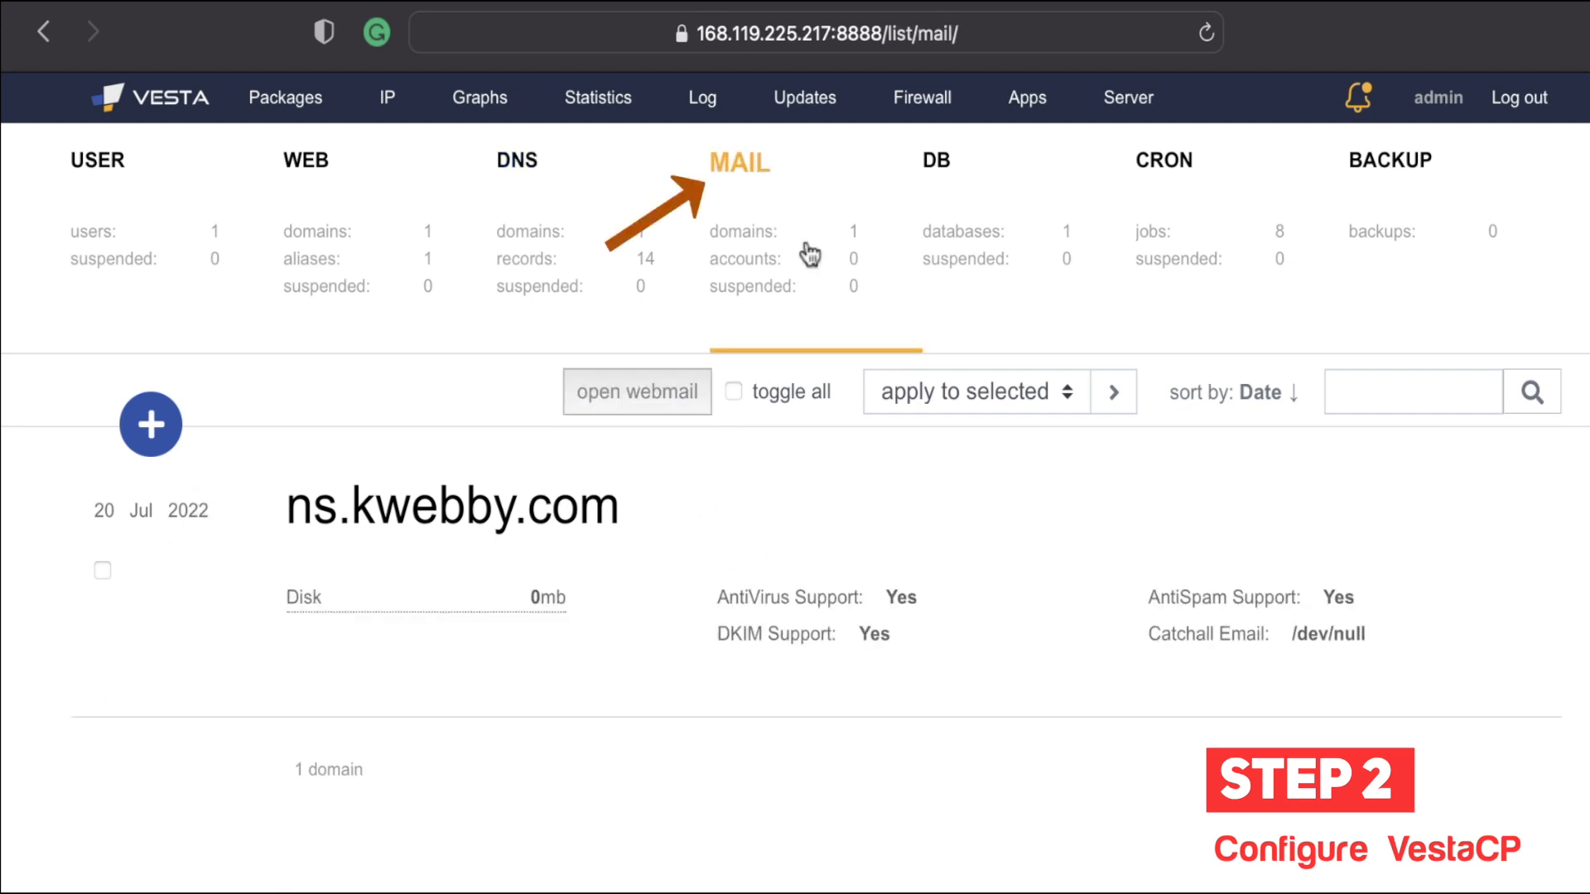
mouse_move(492, 584)
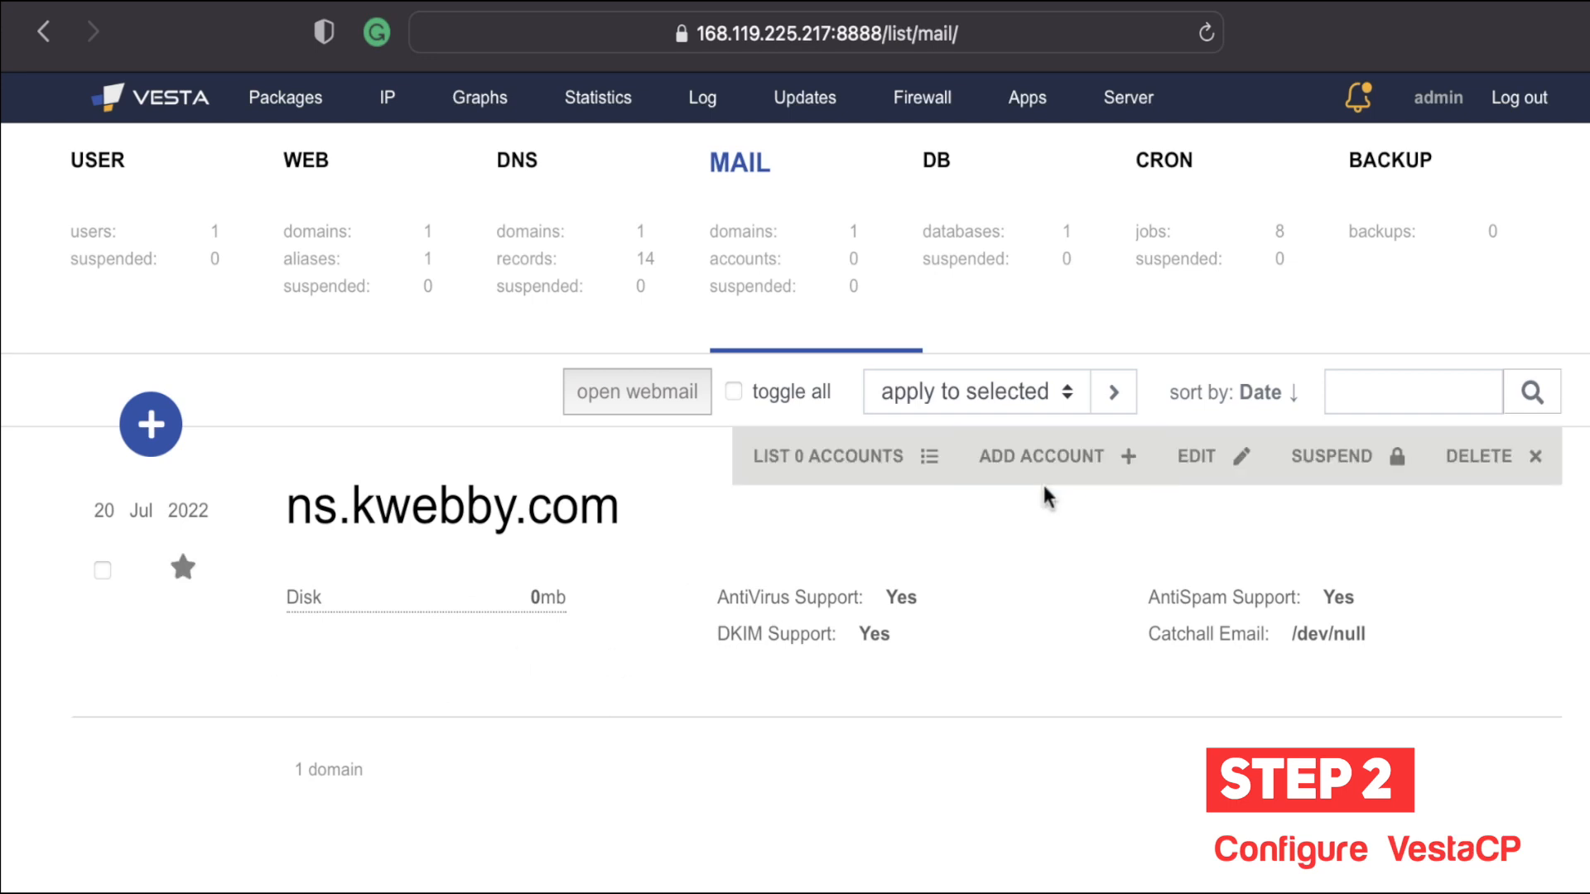
left_click(1106, 454)
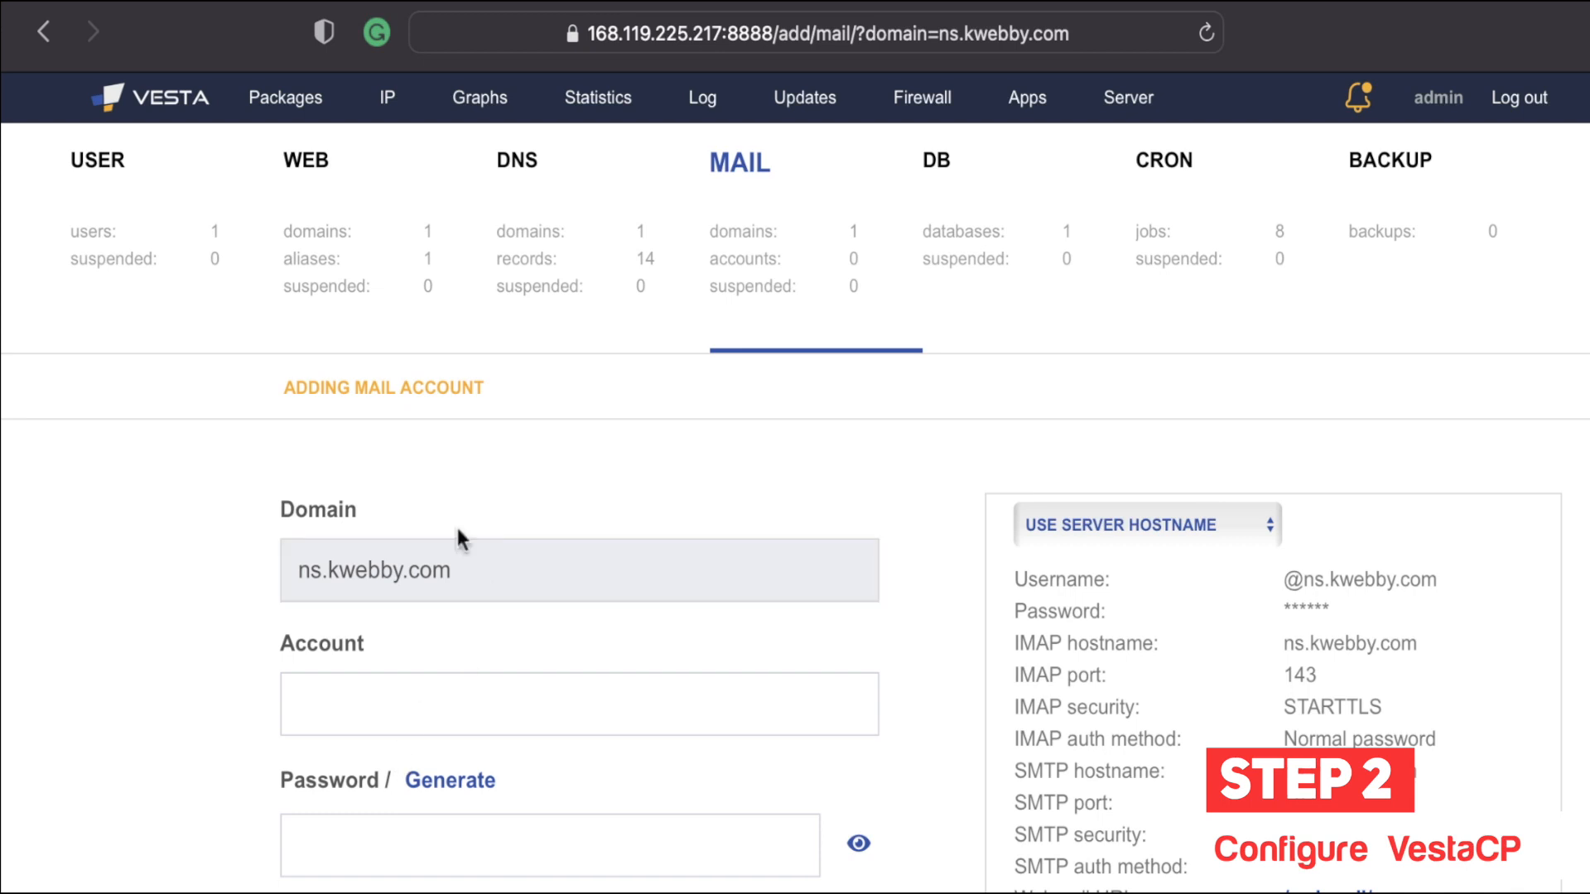
left_click(745, 308)
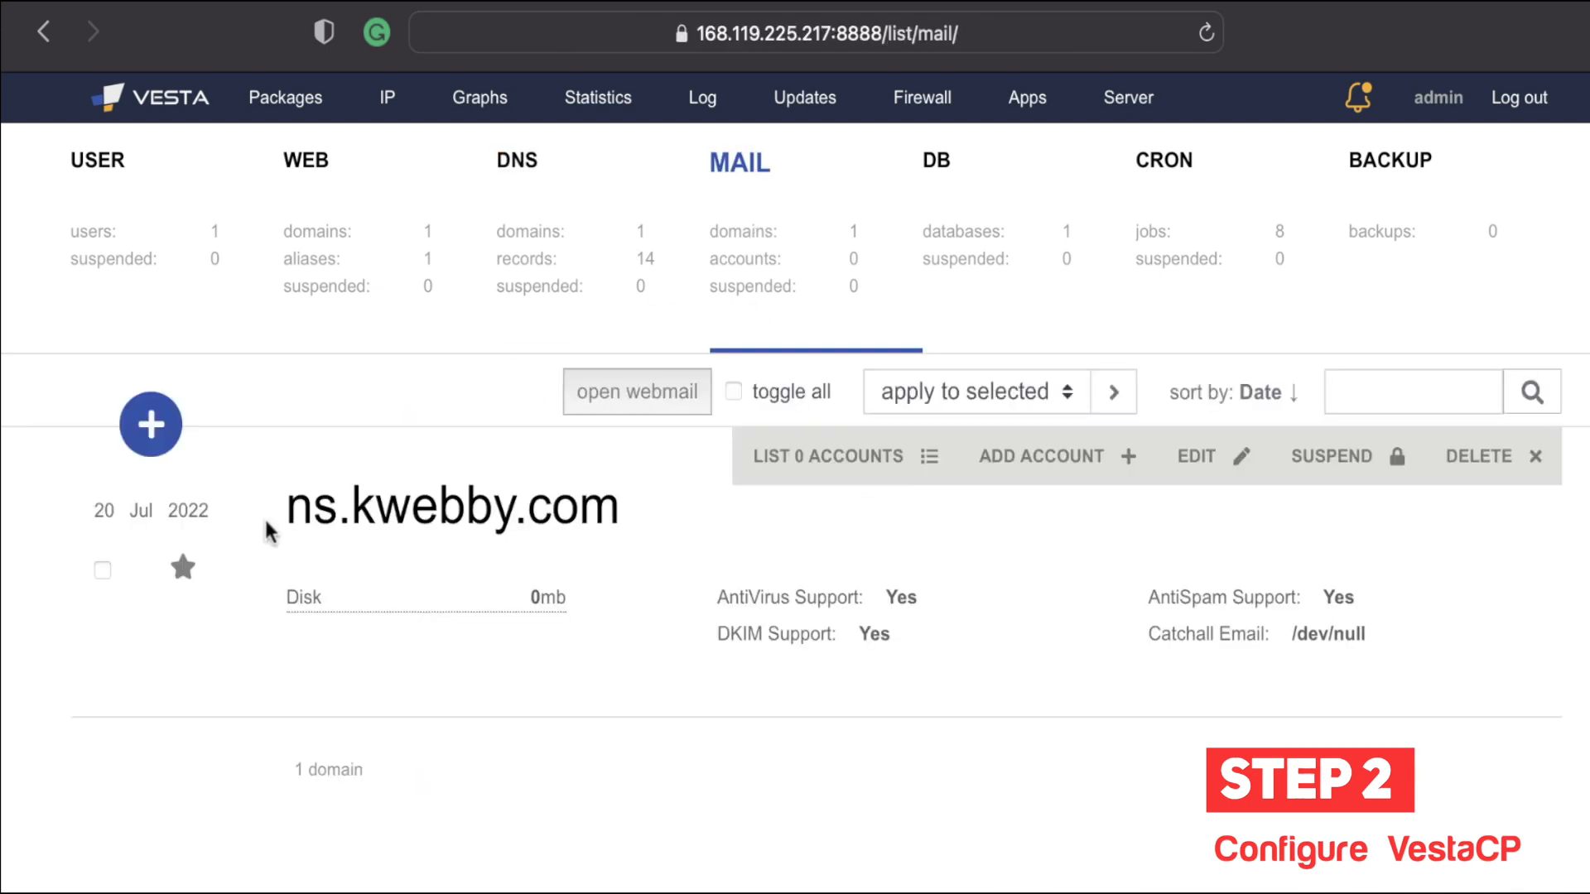
left_click_drag(282, 507, 618, 506)
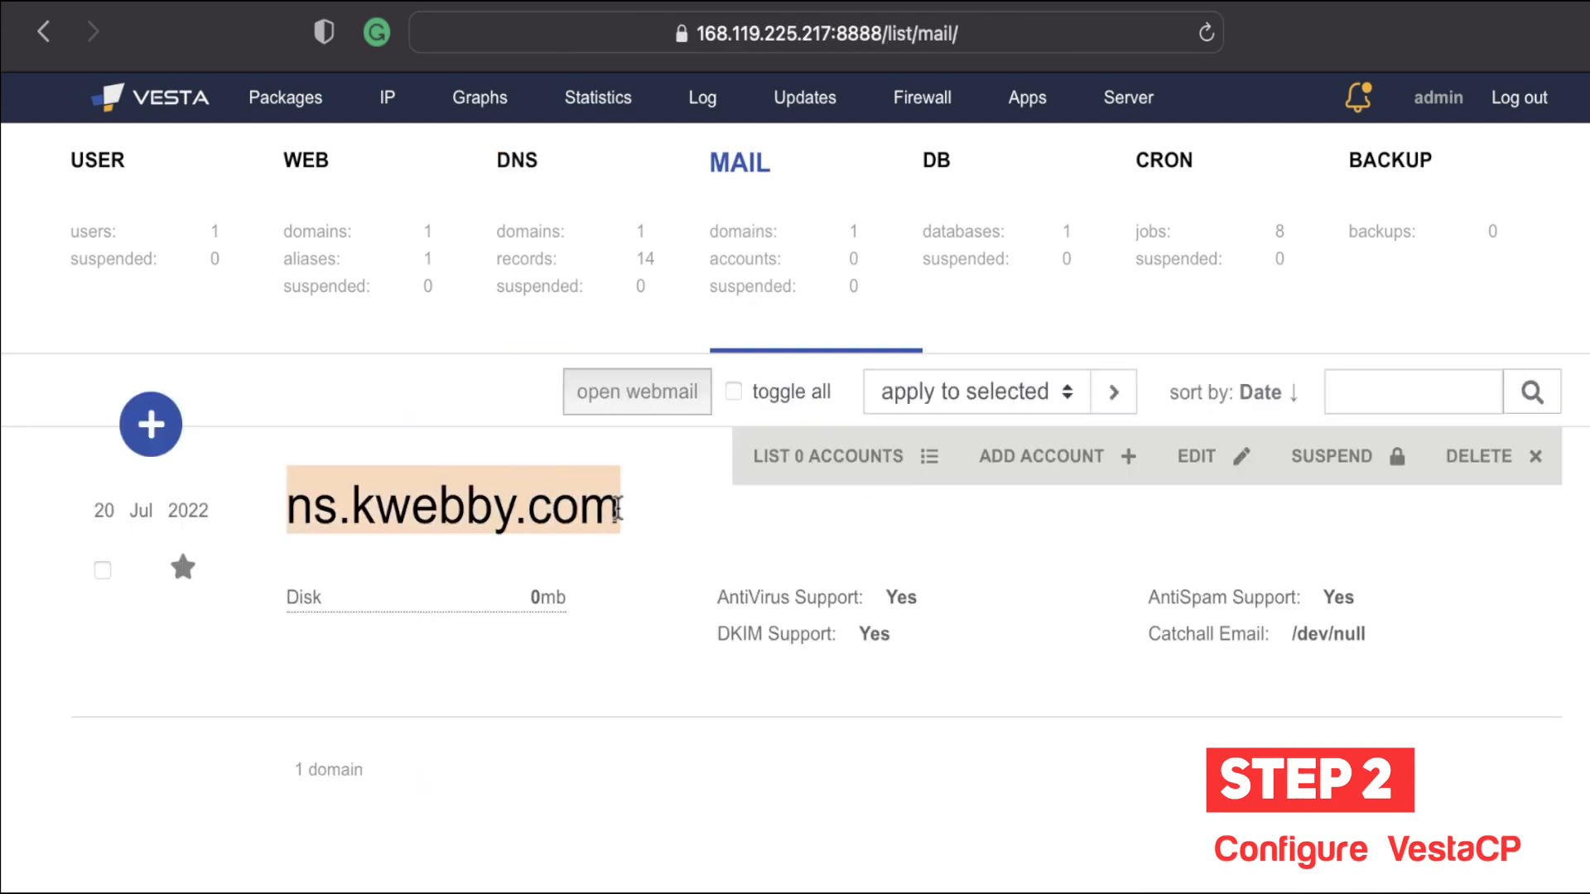
left_click(618, 509)
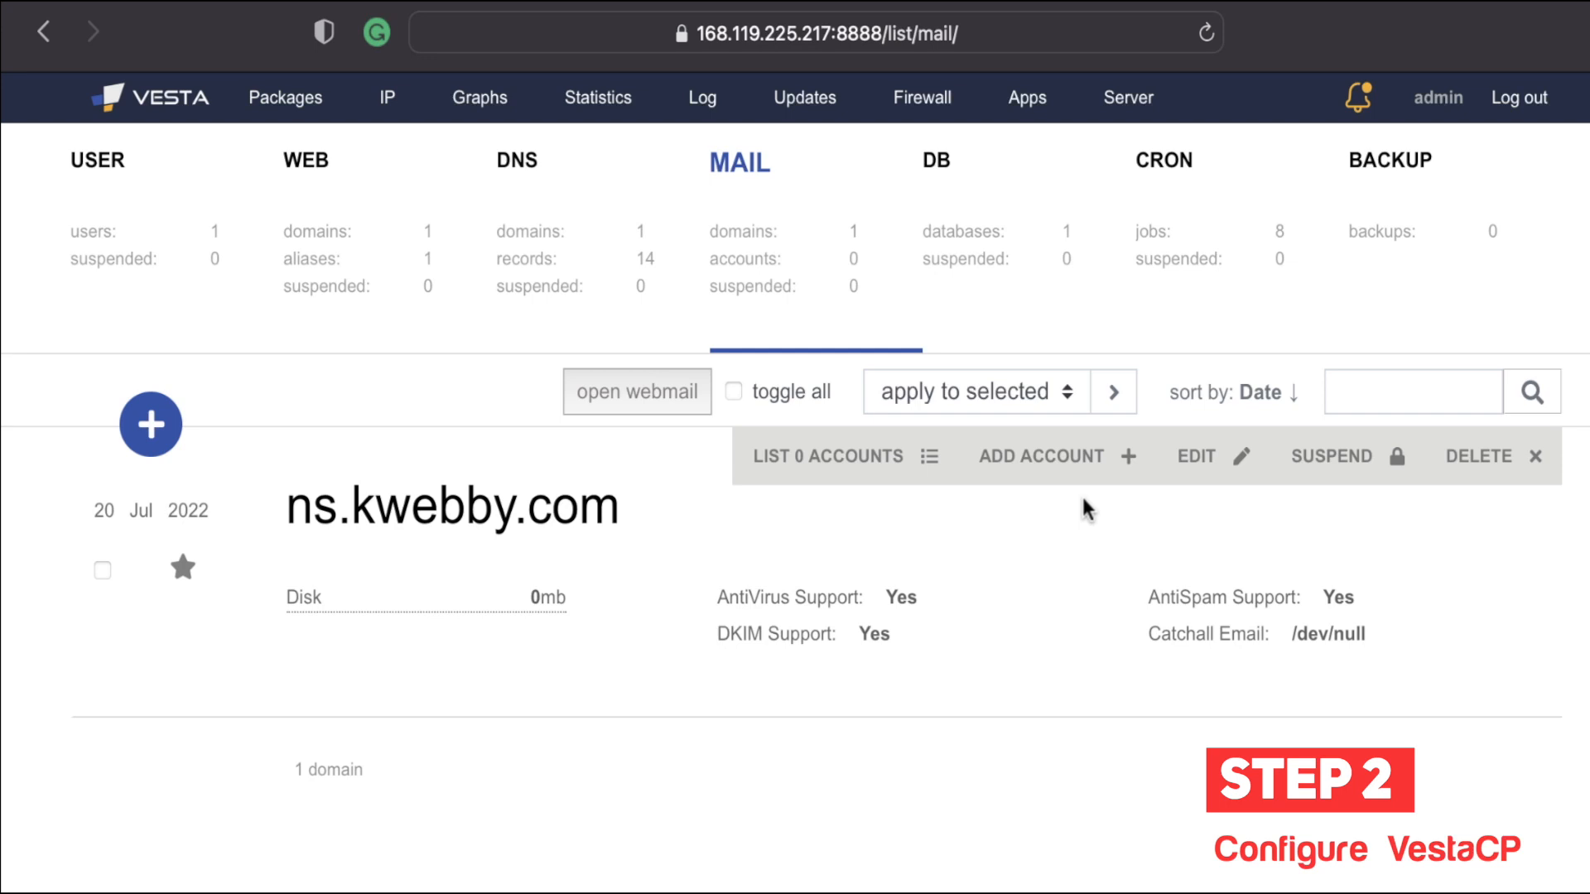
Step: Start a mail account 'admin' on ns.kwebby.com with a generated password, then select it
left_click(1083, 468)
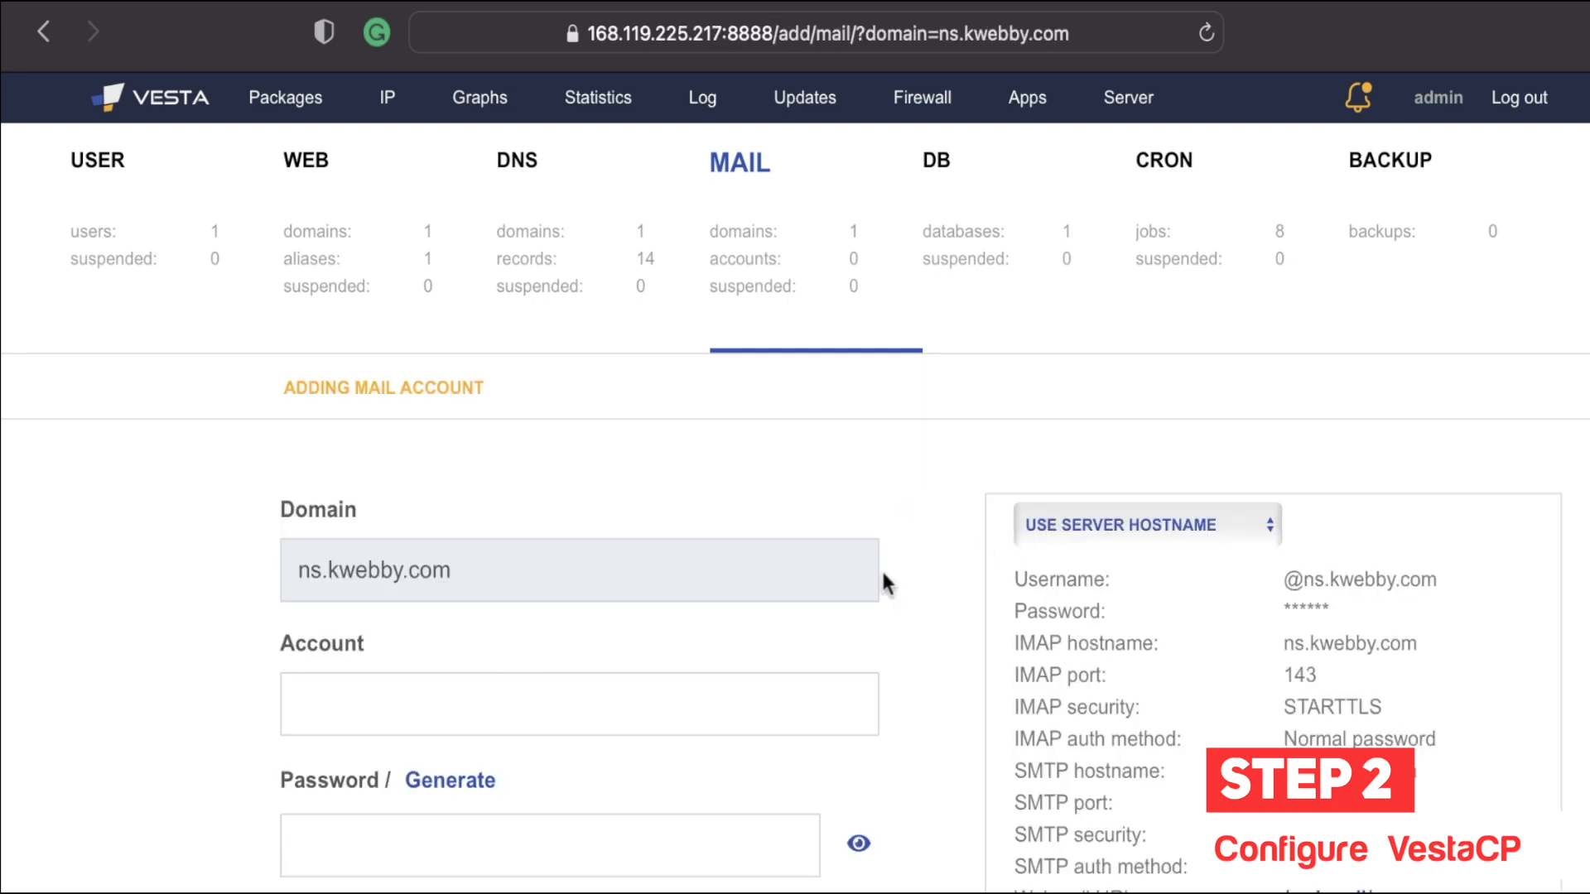
scroll(515, 657, "down", 2)
left_click(475, 592)
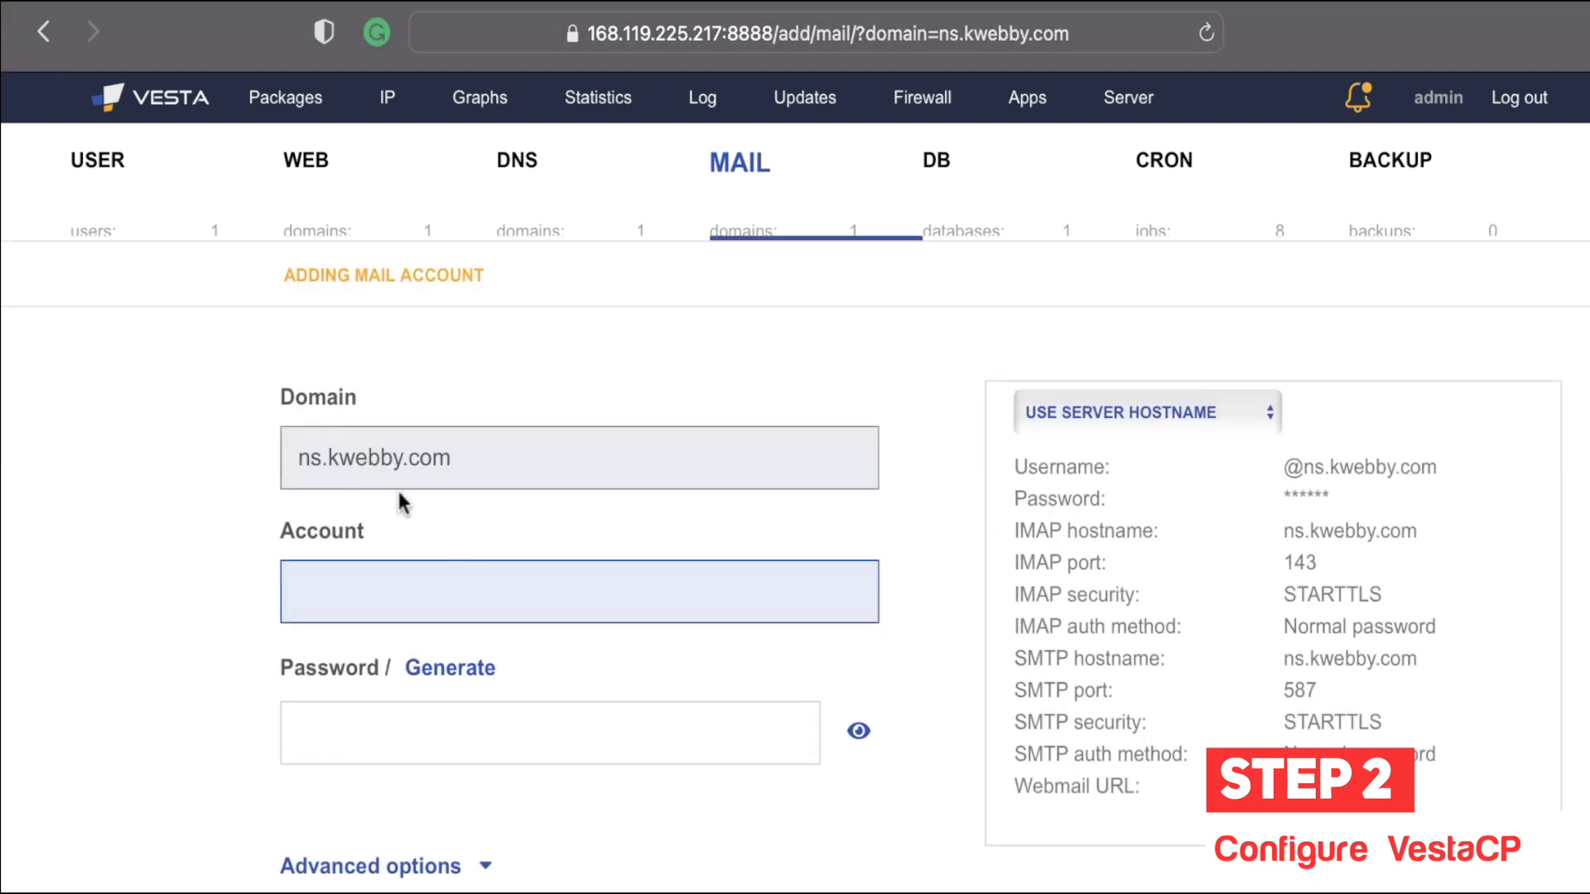
left_click(426, 457)
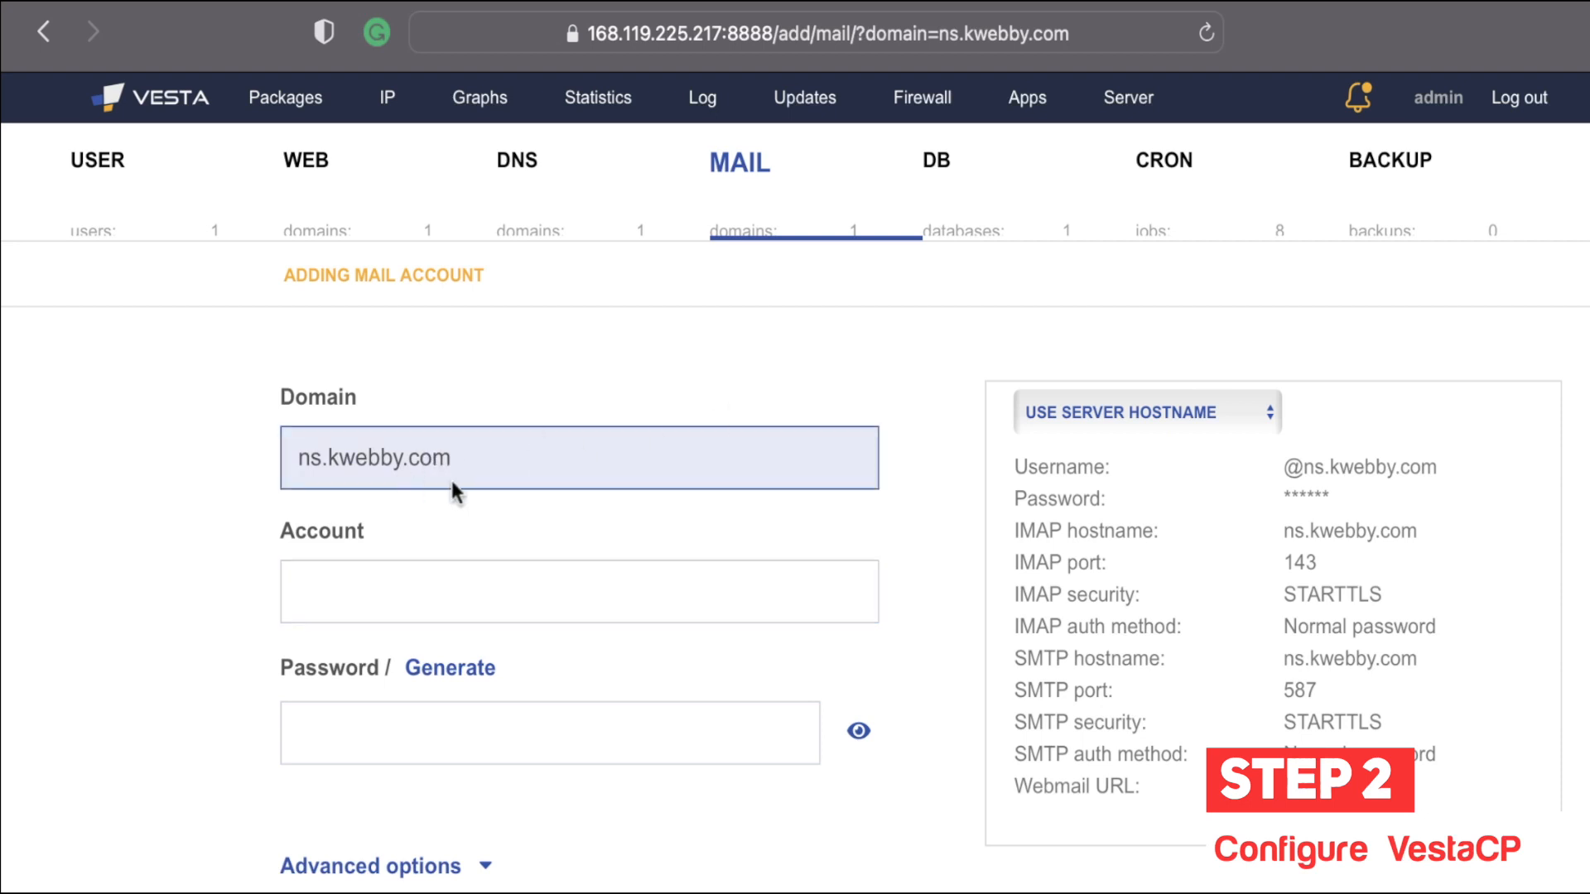
left_click(463, 610)
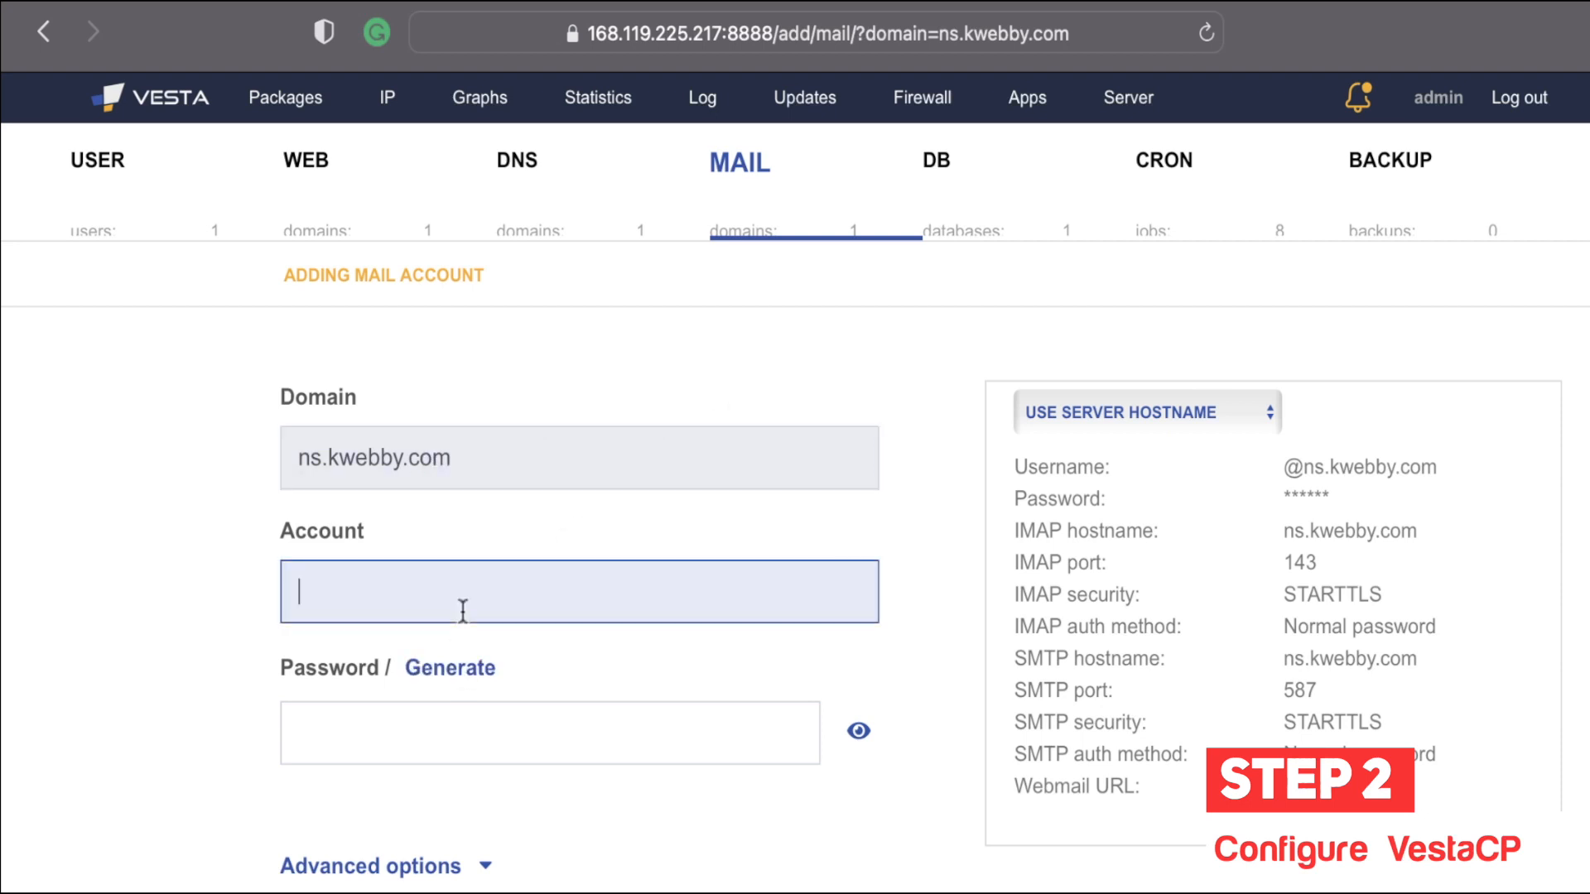
type("admin")
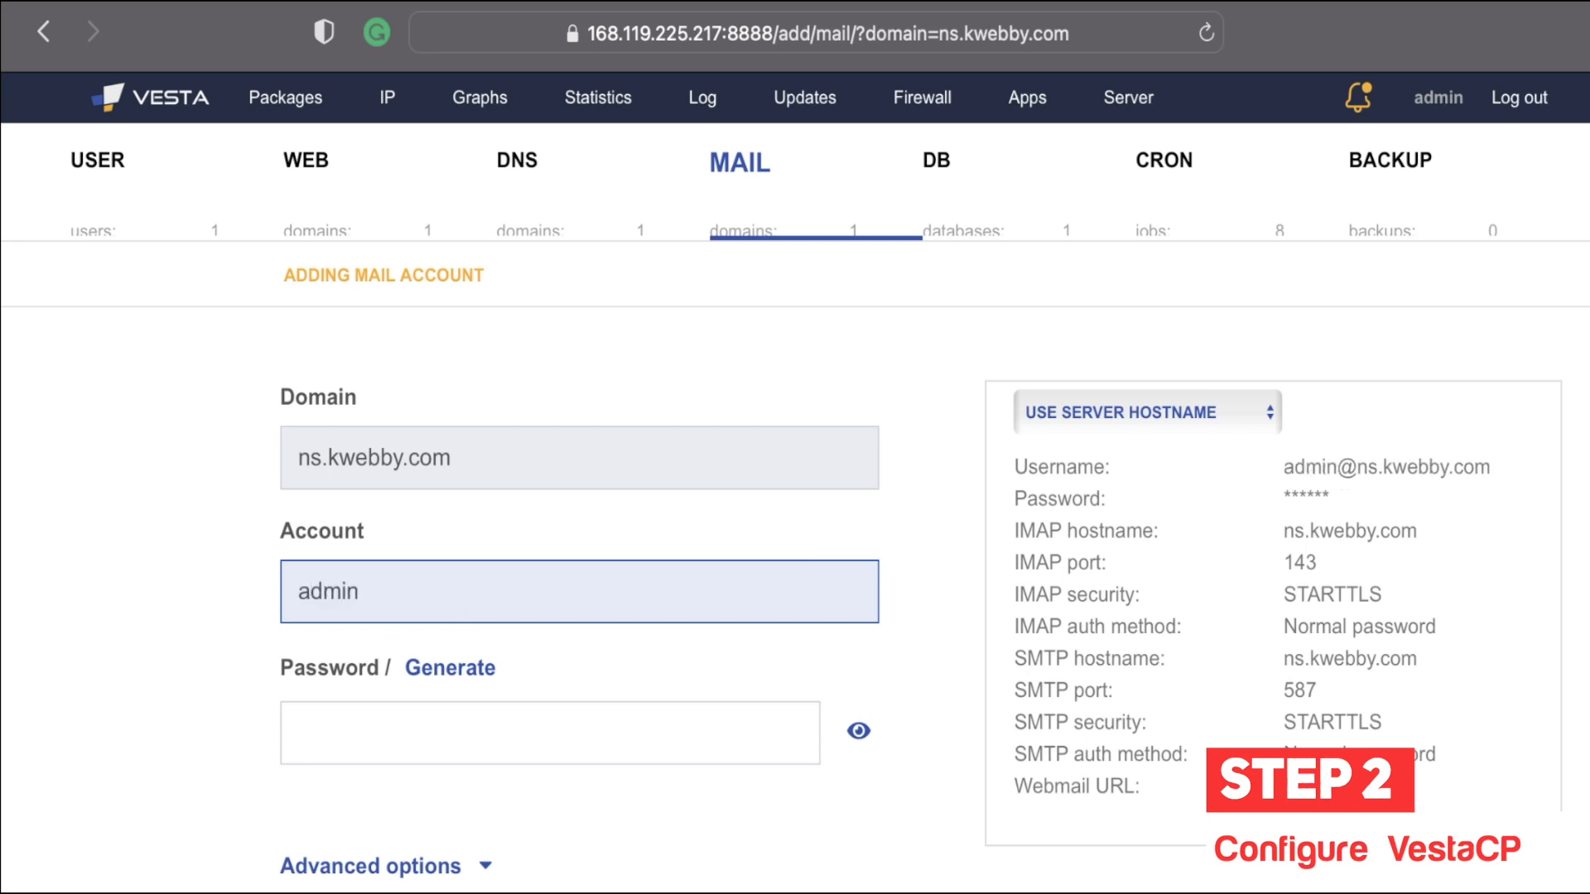
scroll(281, 757, "down", 1)
left_click(298, 709)
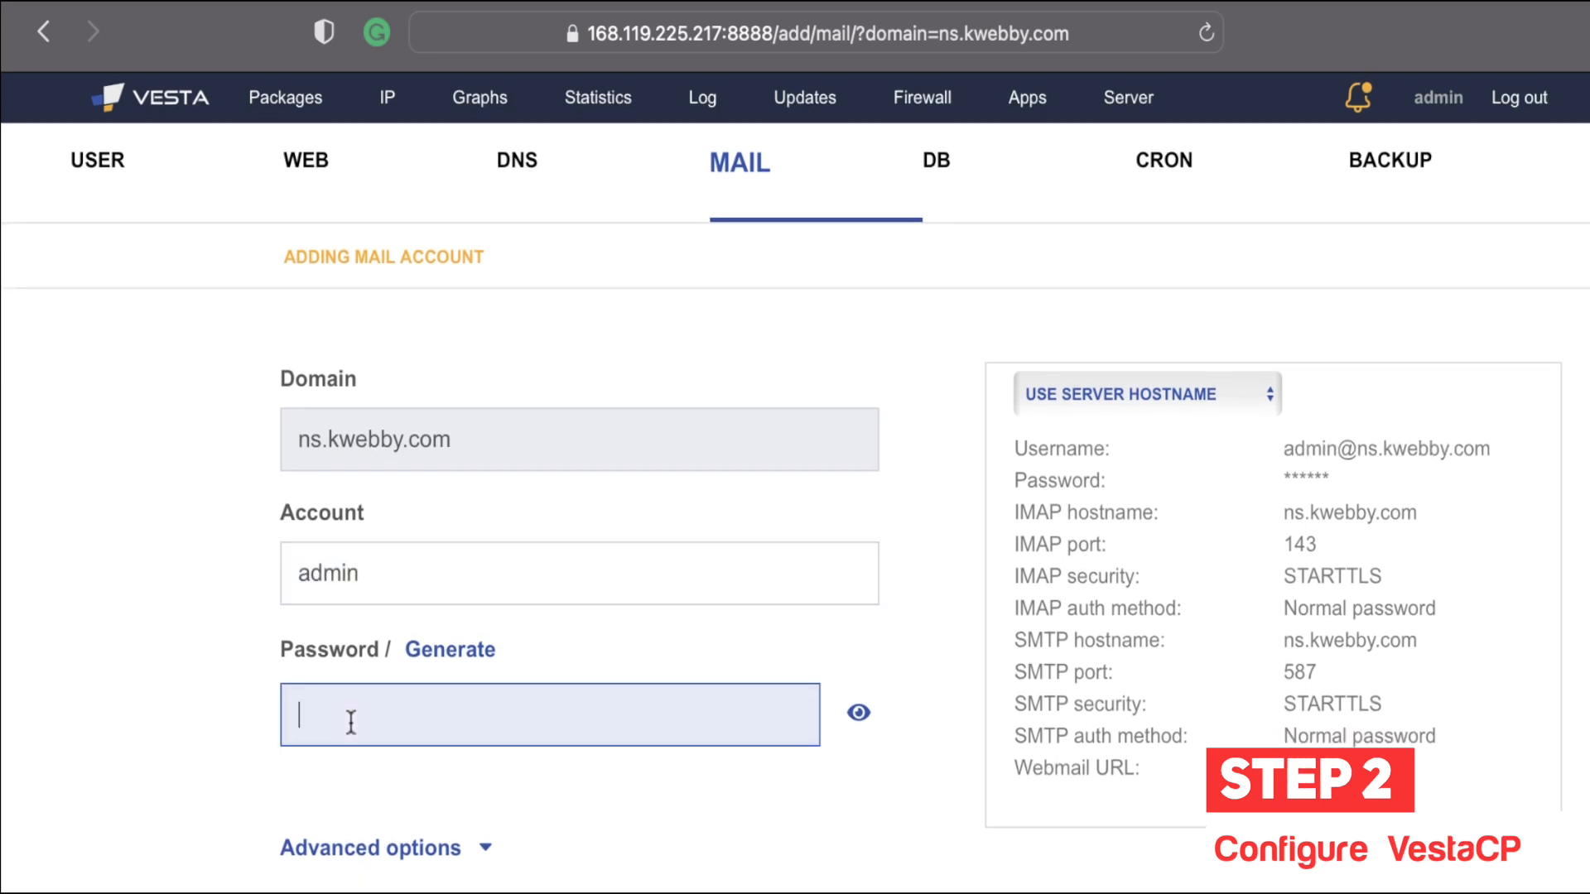
left_click(465, 651)
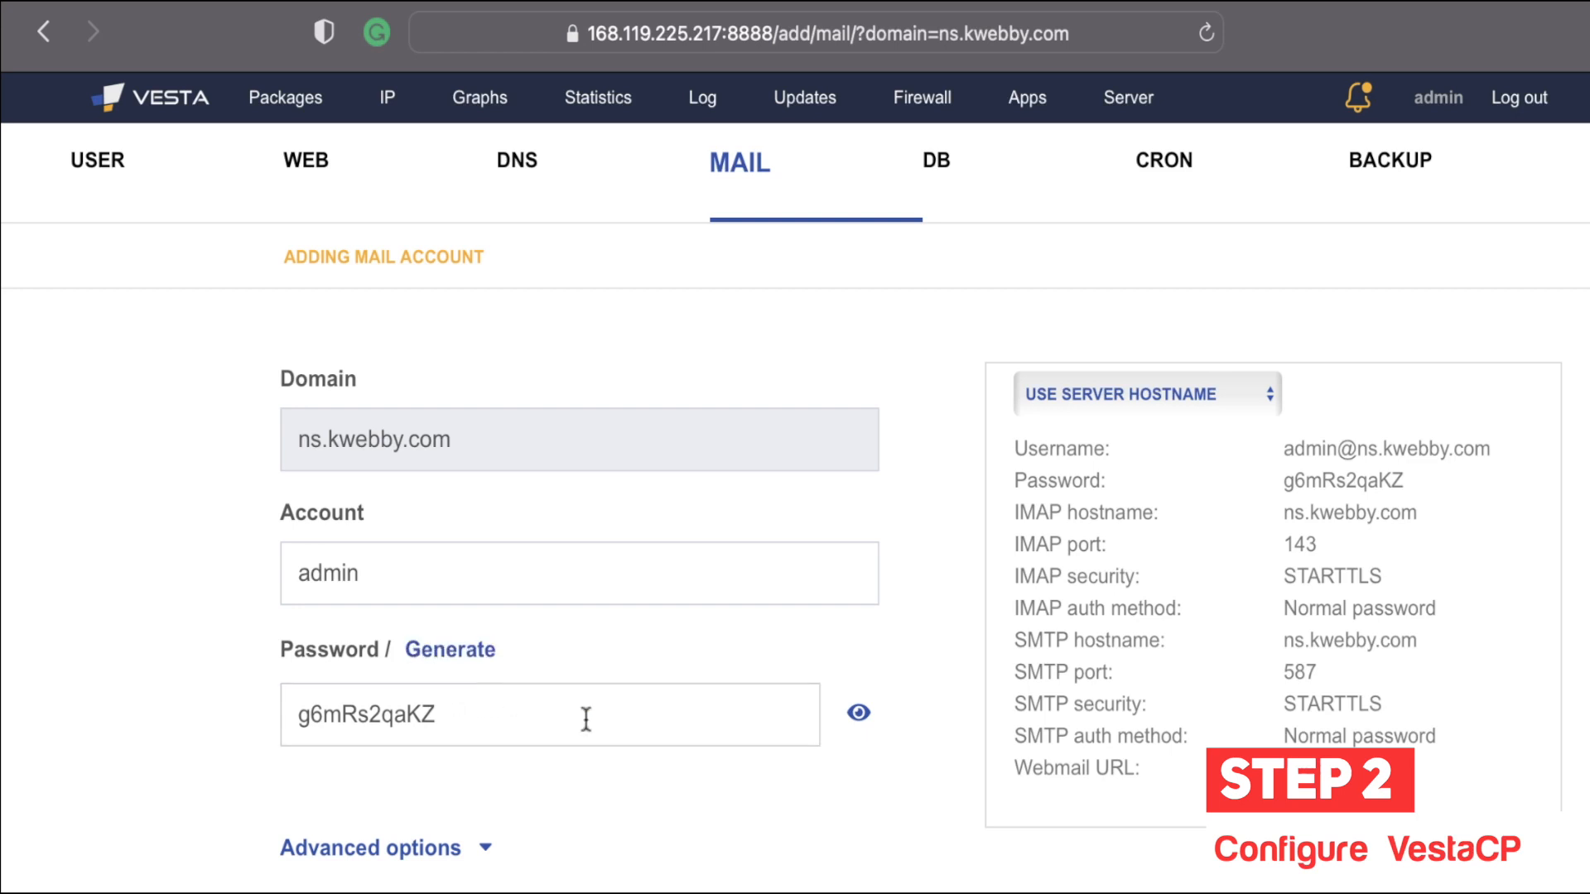
double_click(444, 717)
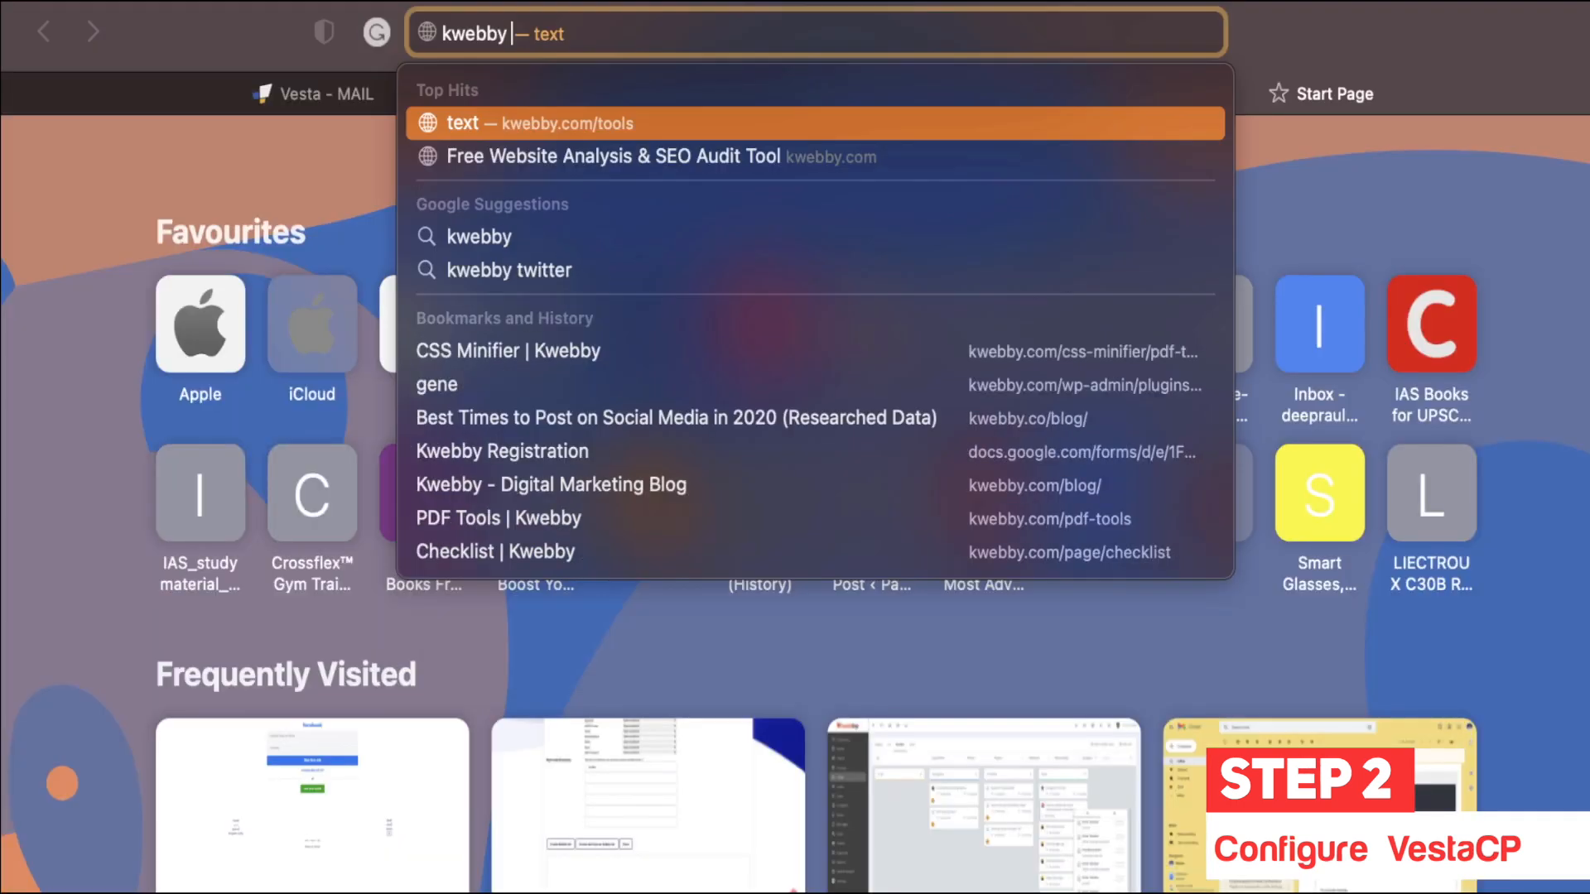
Step: Search Google for 'password generator' and open the Kwebby Password Generator page
type("p")
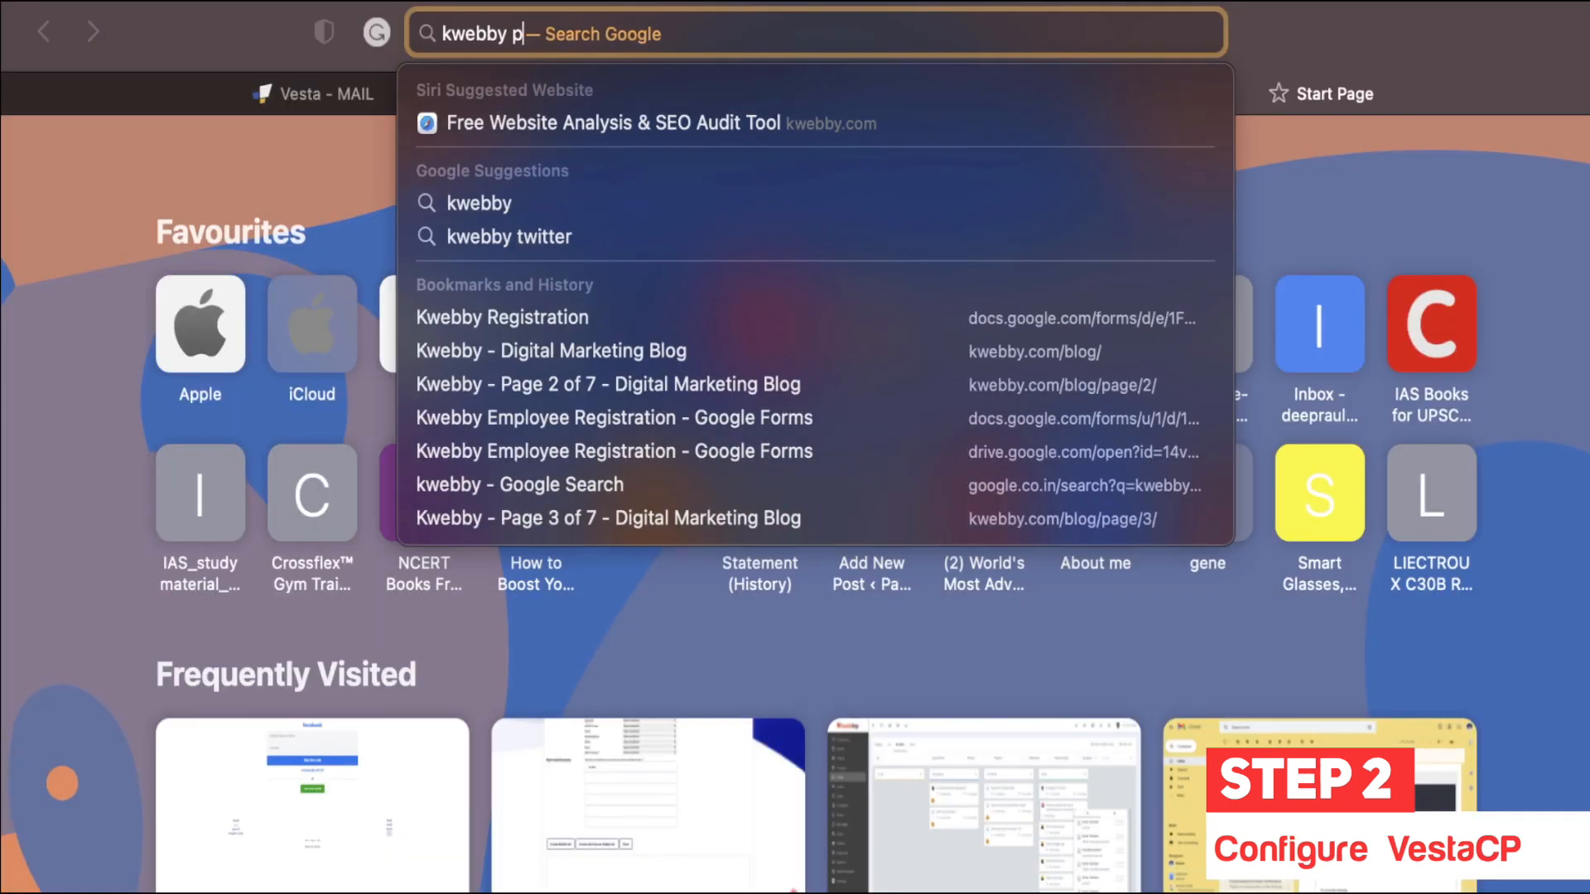
type("assword generator")
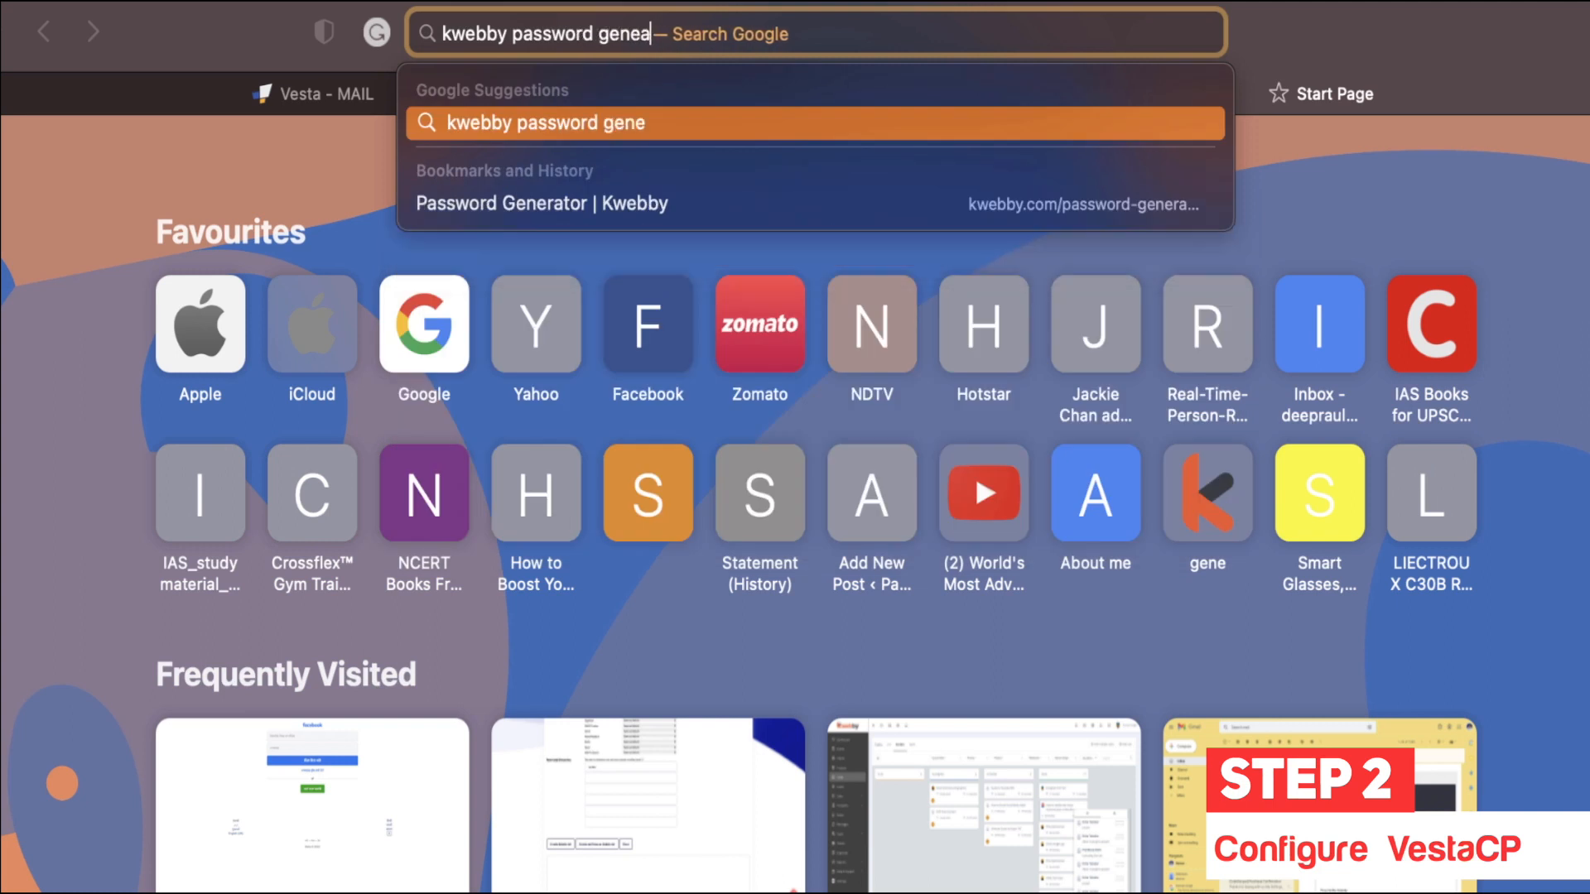
key("Return")
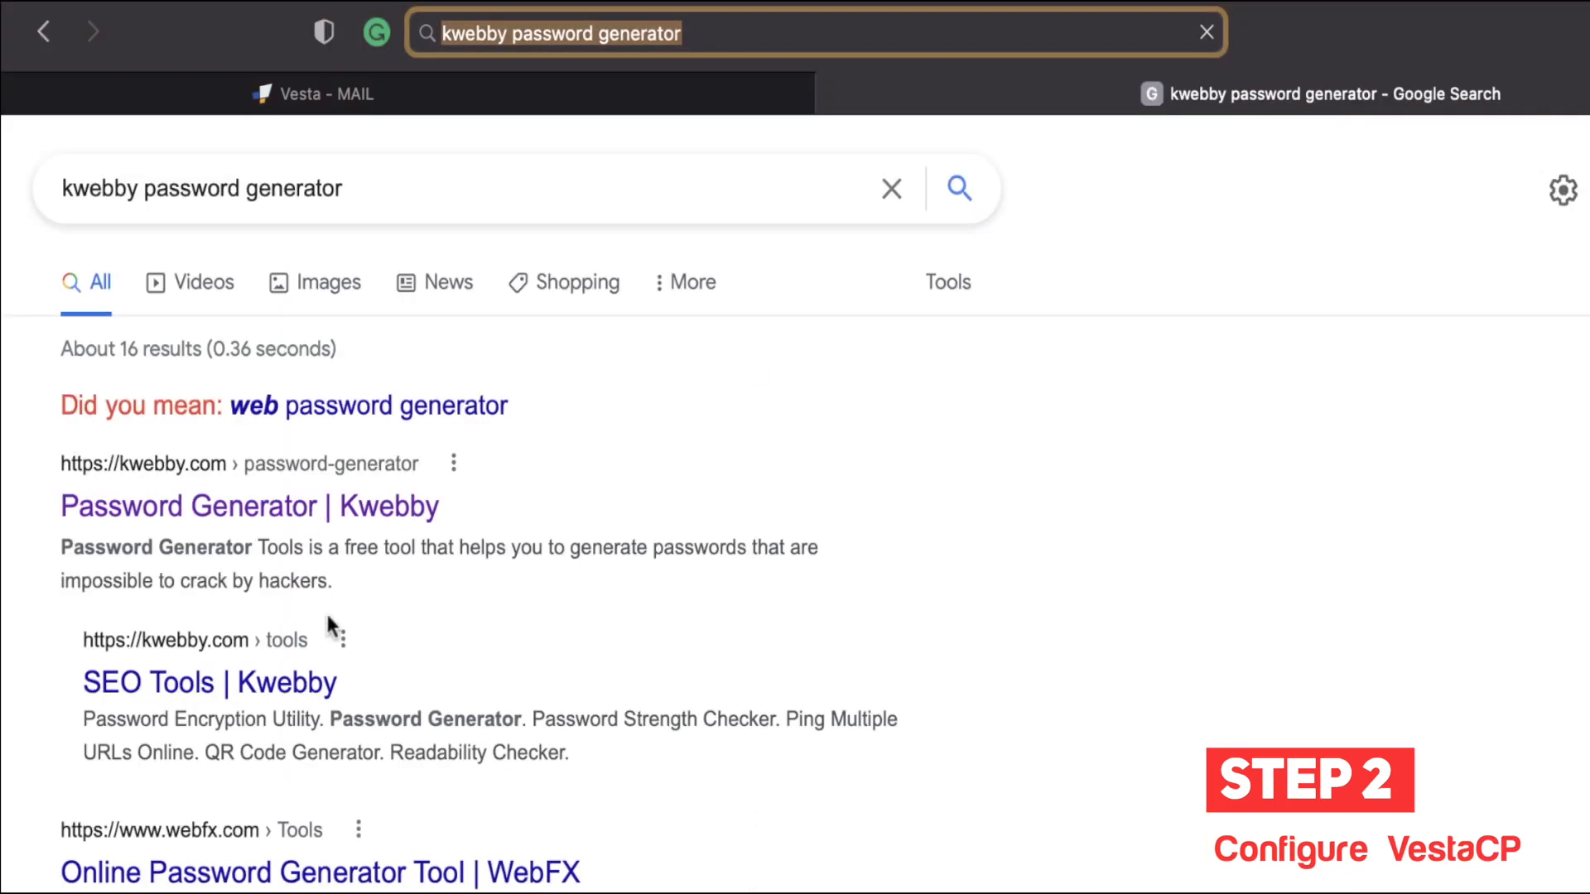
left_click(376, 501)
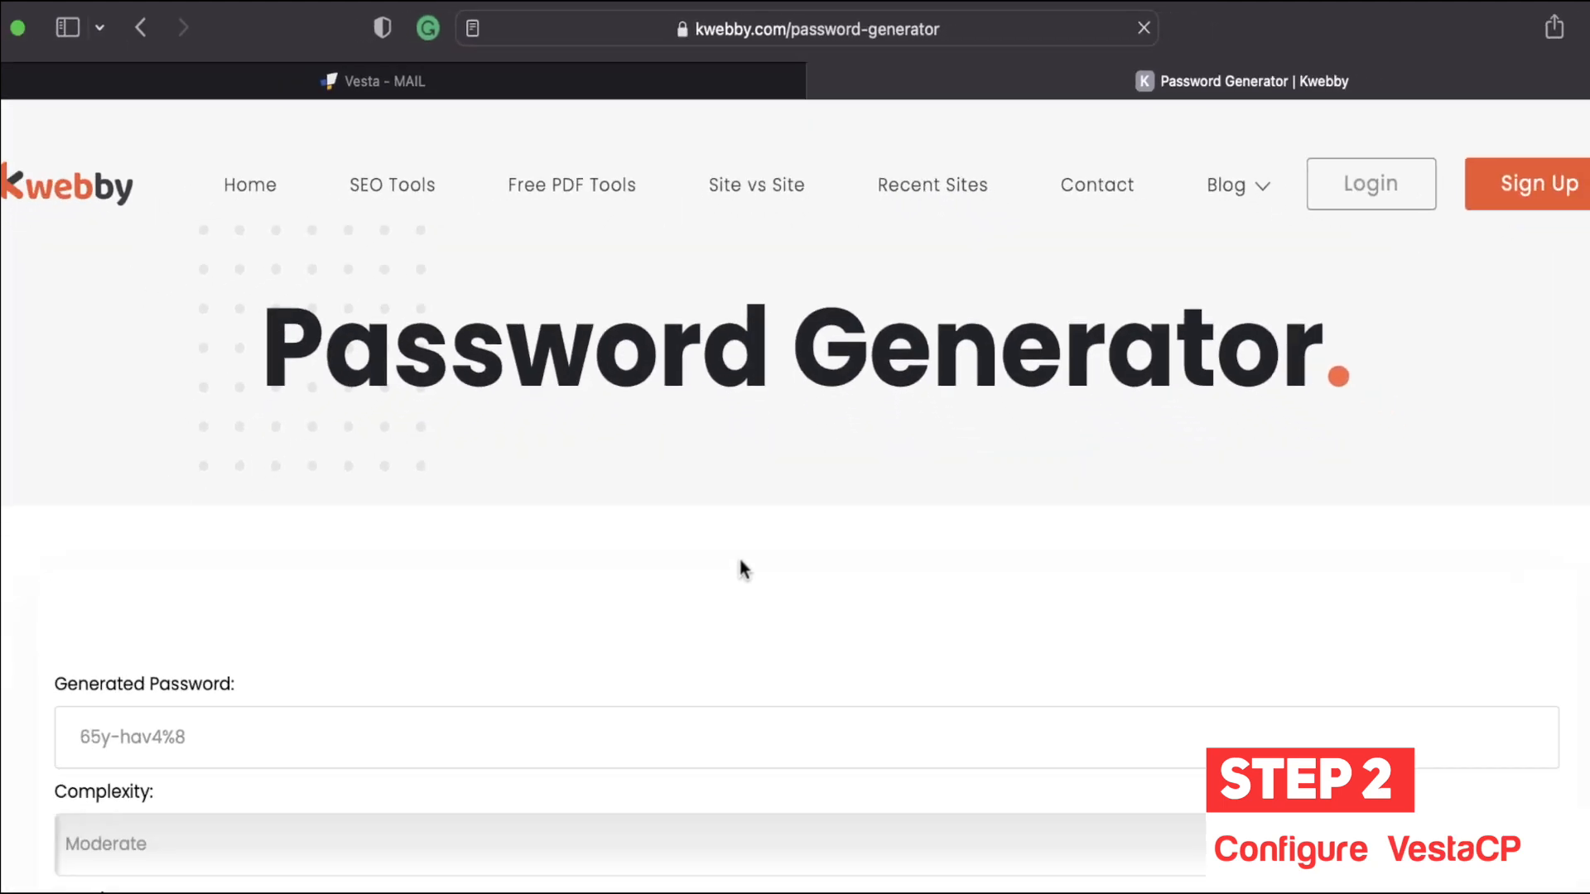
Step: Generate a 44-character Tough password, dismiss the share popup, and return to VestaCP
scroll(744, 569, "down", 3)
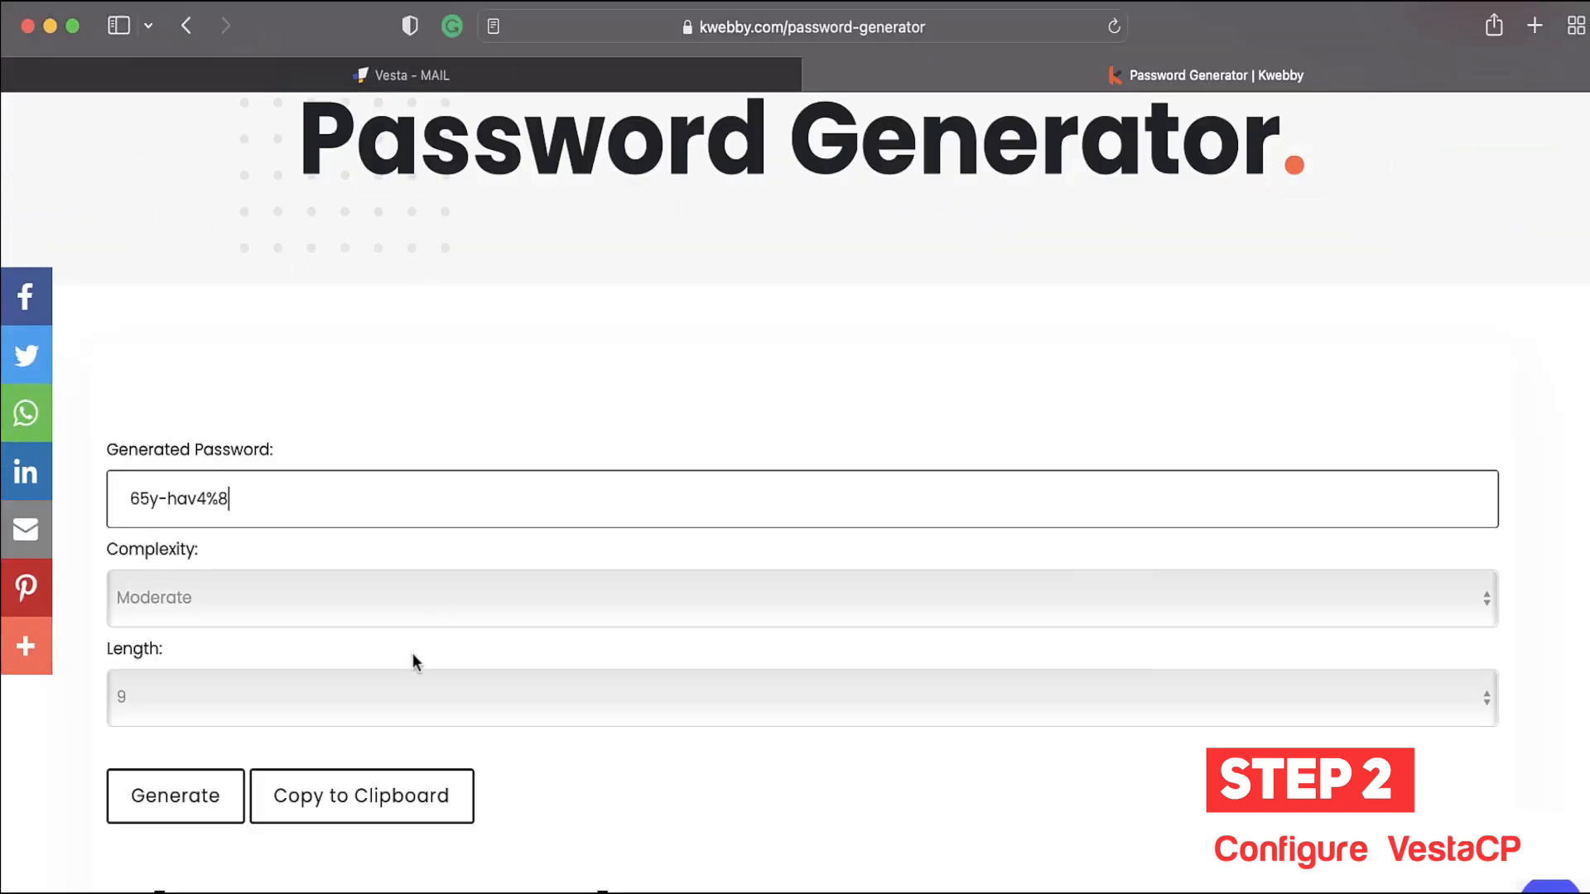
left_click(342, 751)
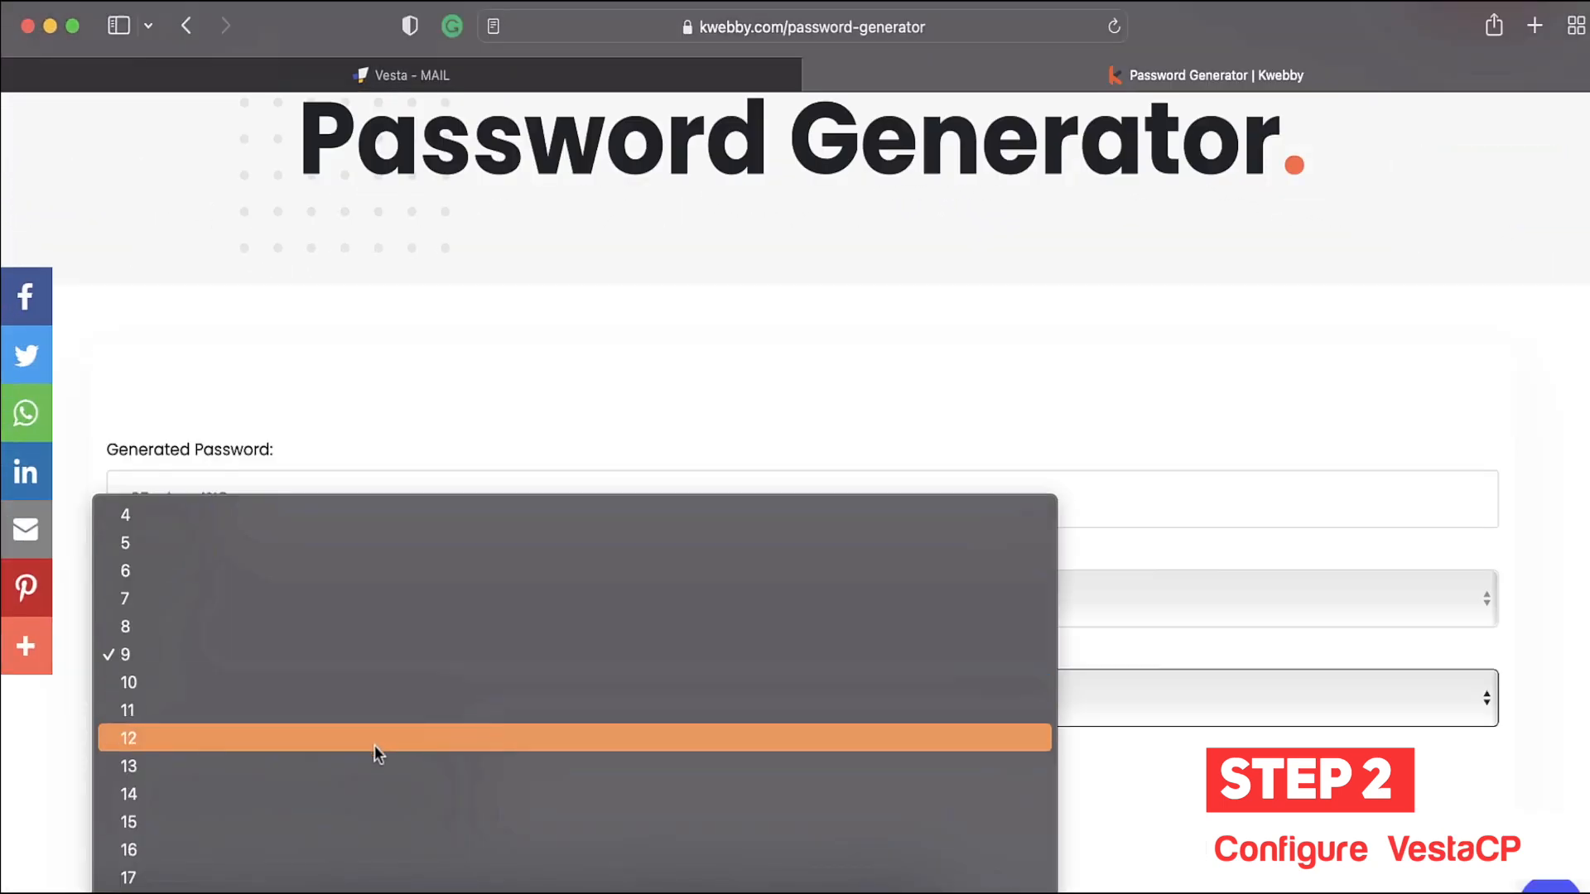
scroll(374, 745, "down", 10)
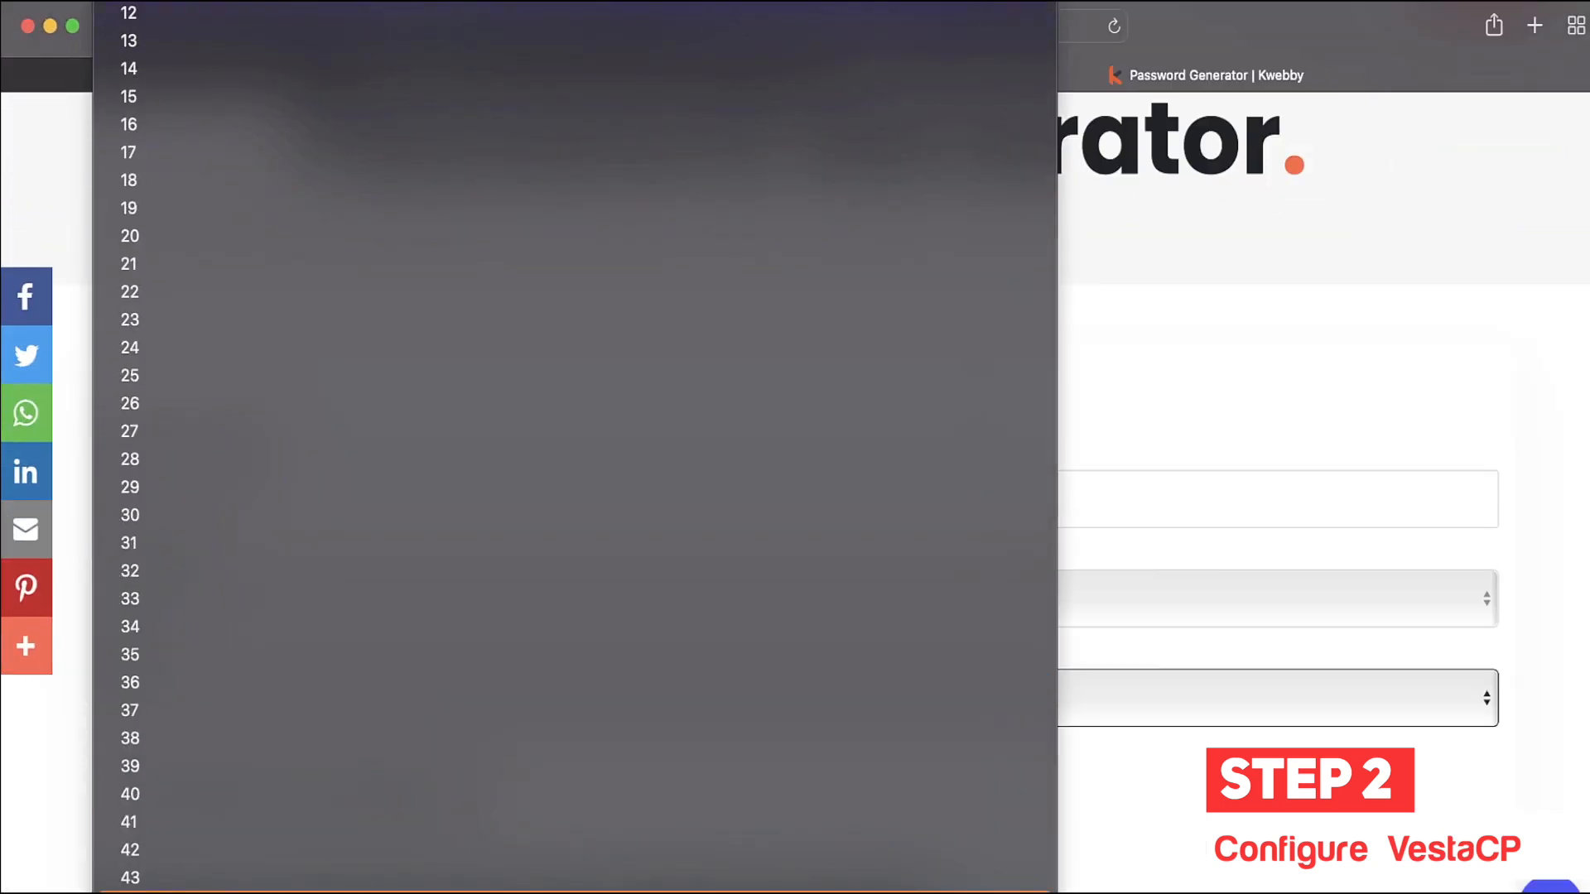
left_click(377, 550)
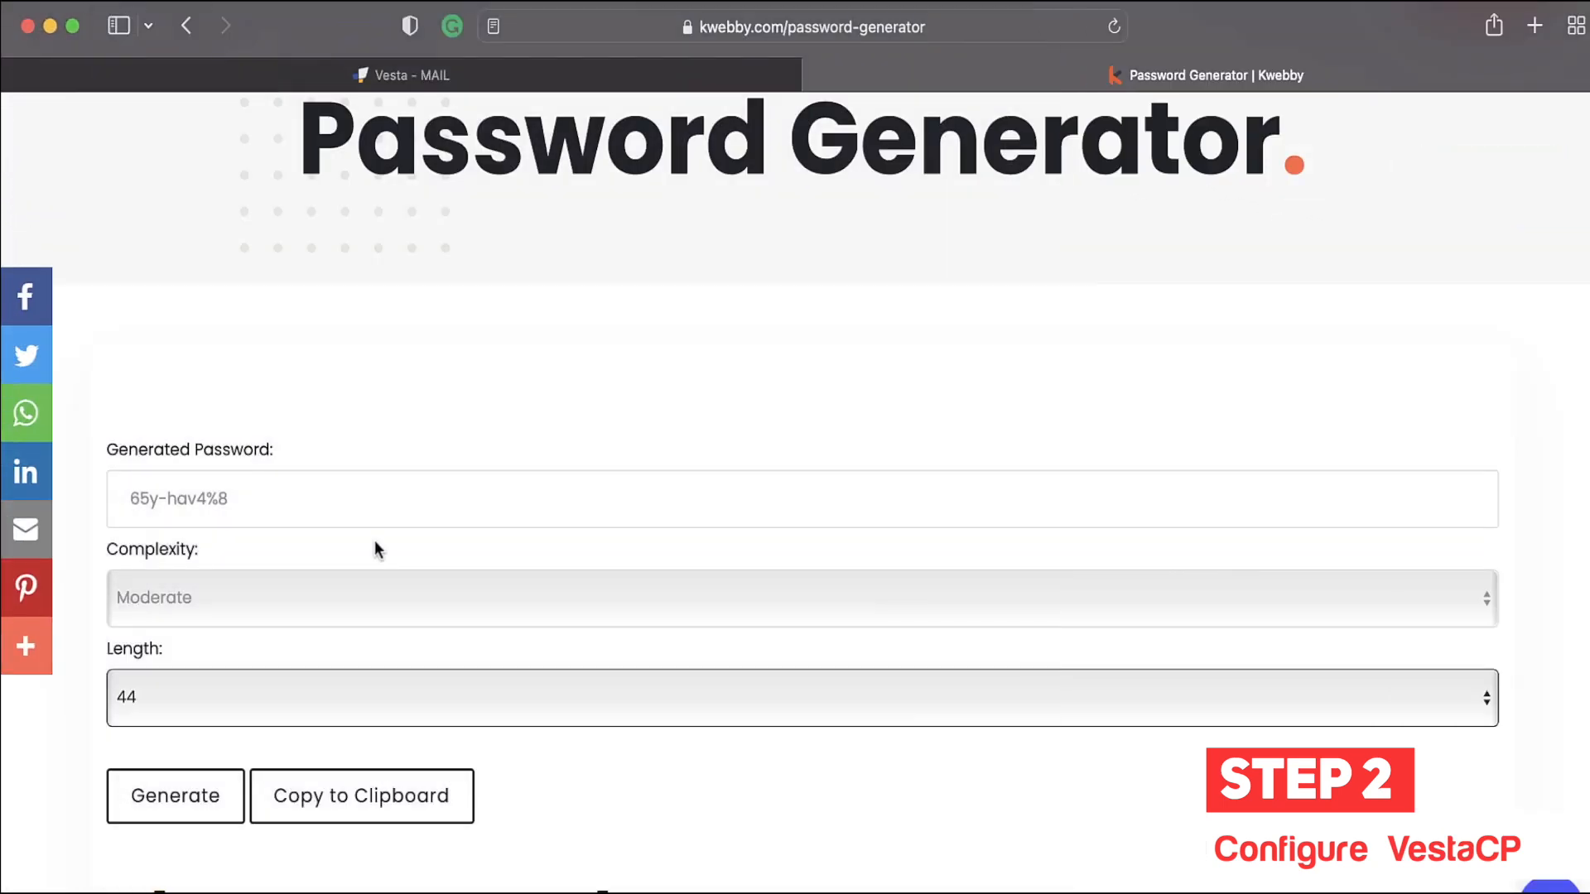
left_click(215, 617)
left_click(217, 611)
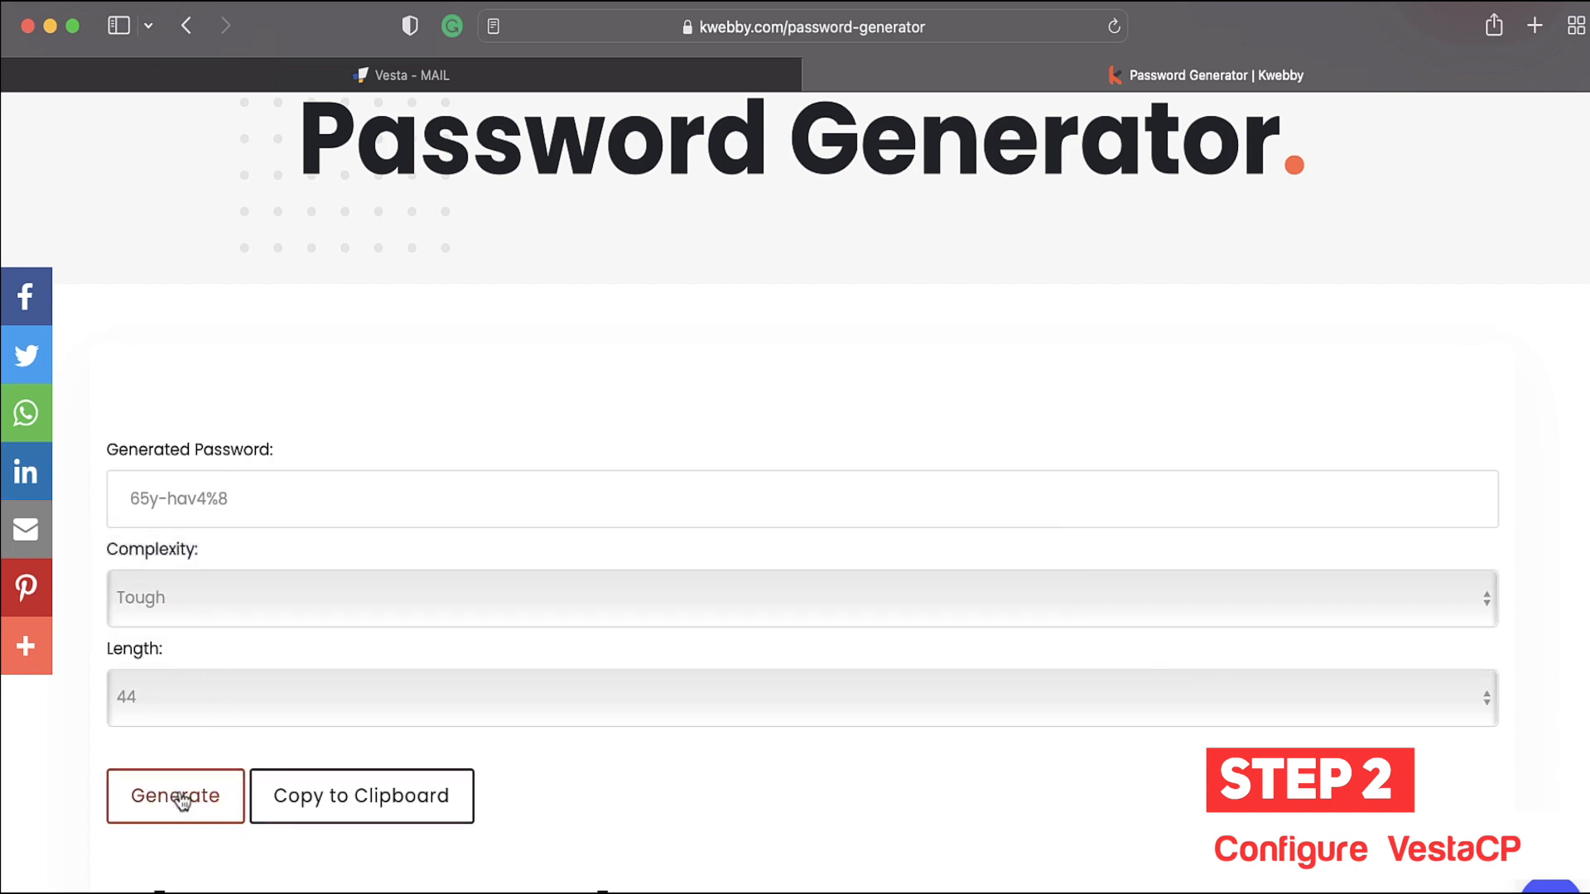
left_click(177, 797)
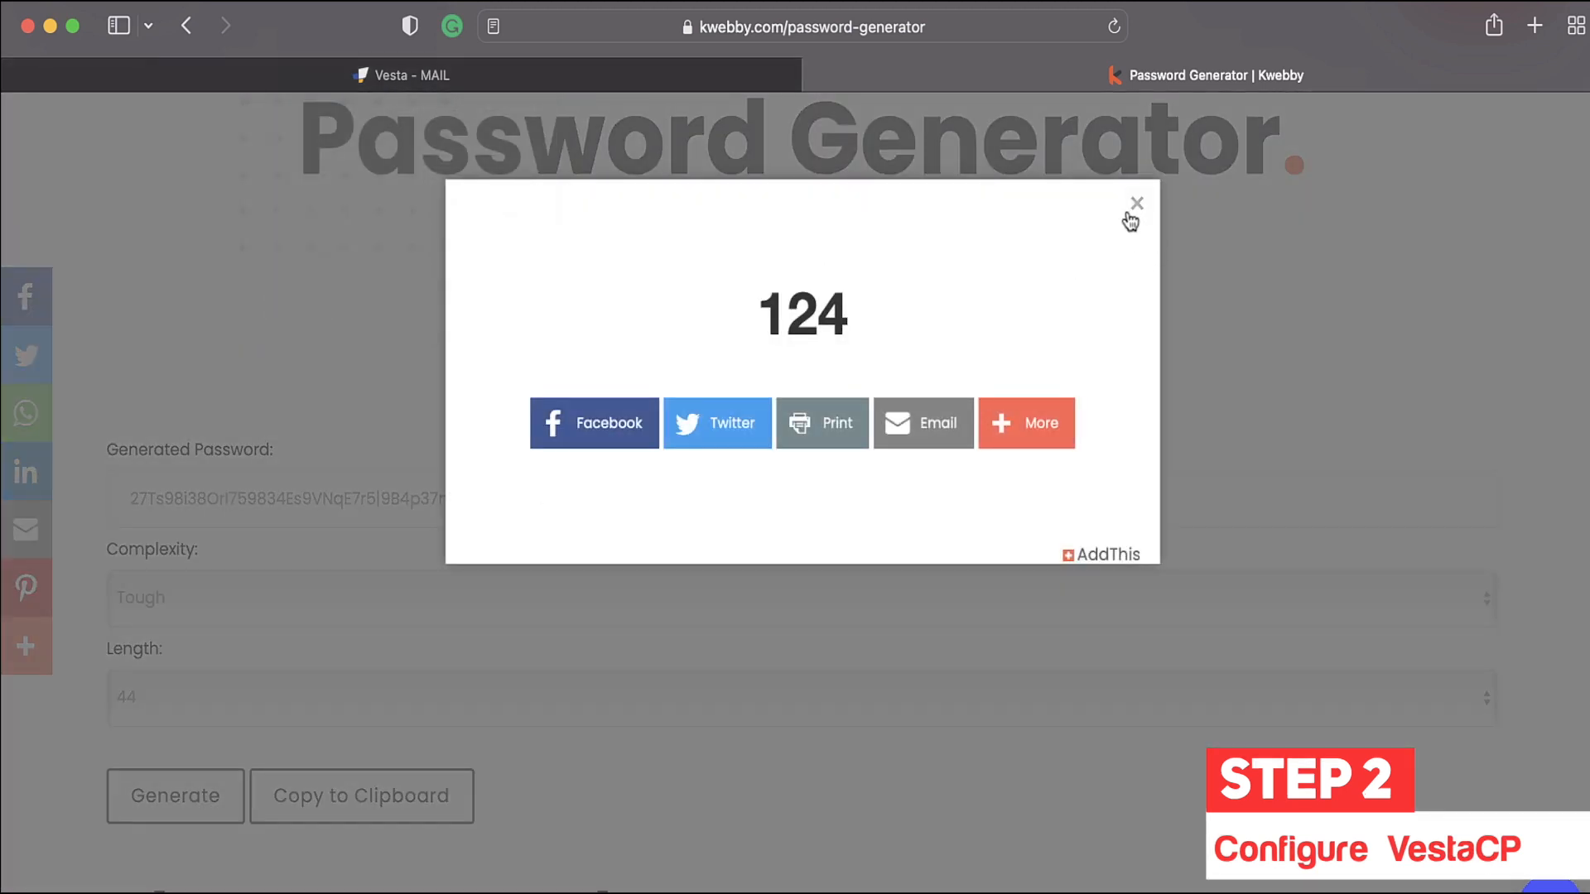
left_click(1129, 217)
scroll(592, 389, "up", 3)
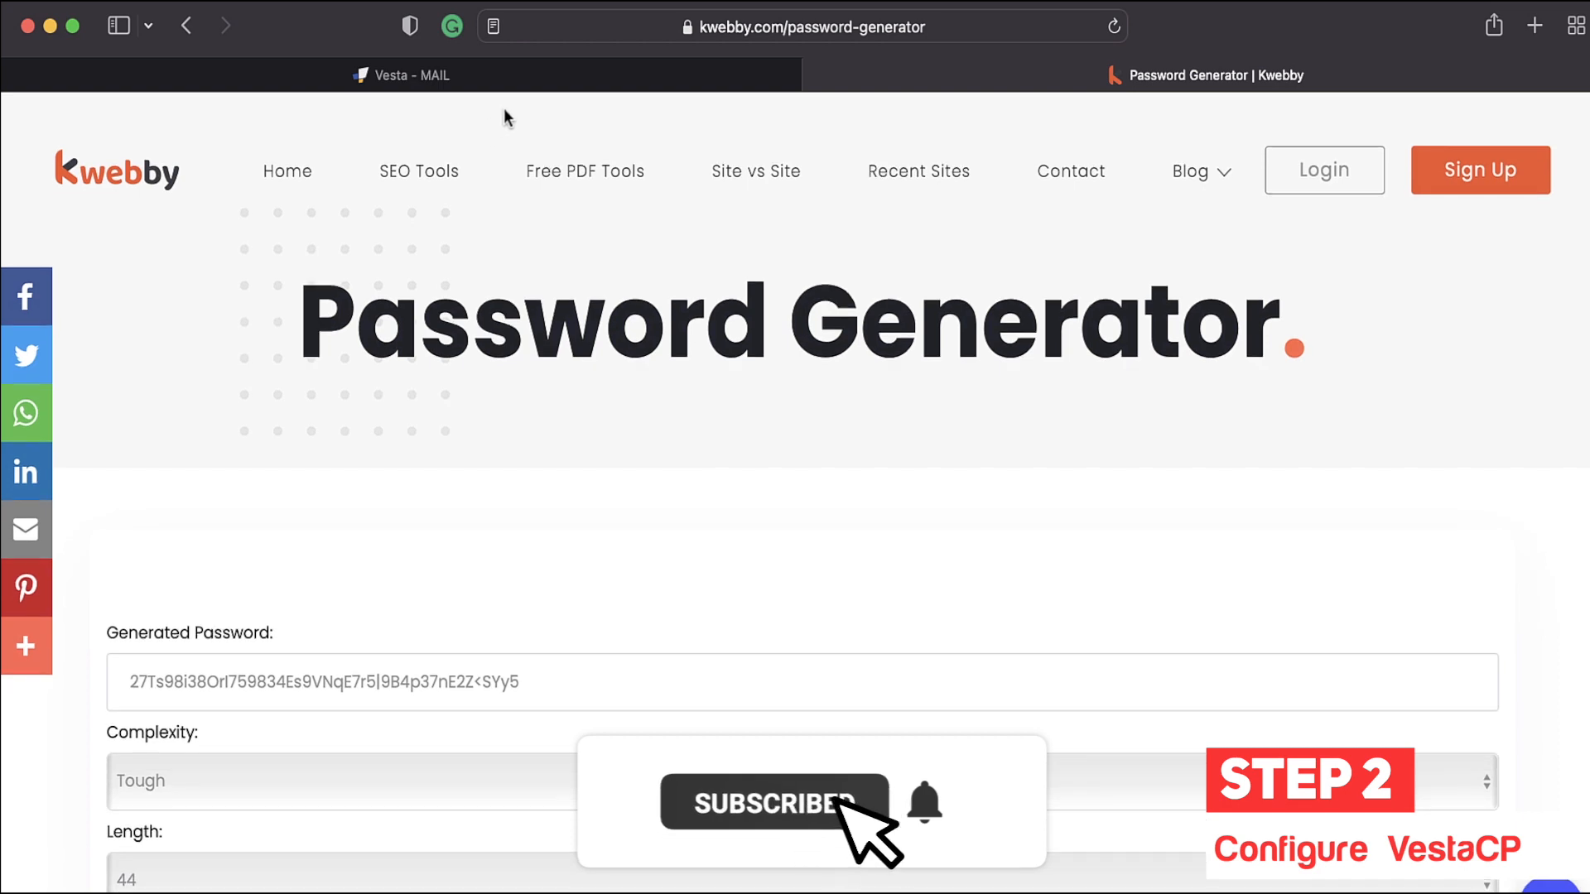
left_click(561, 73)
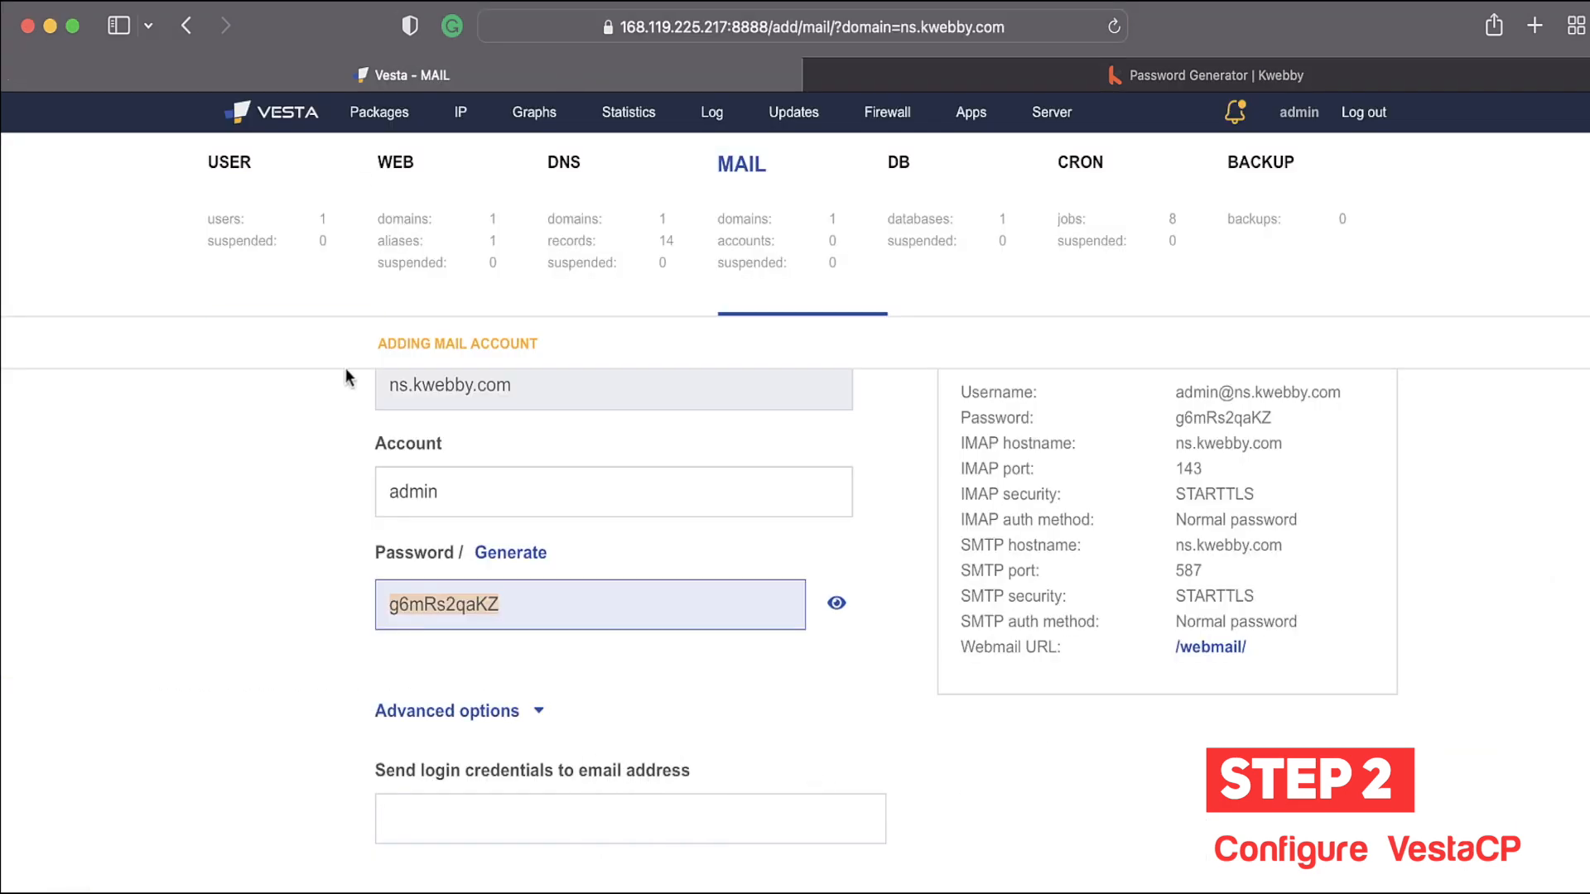
Step: Expand the mail account's advanced options and click into the empty Quota field
scroll(369, 553, "down", 1)
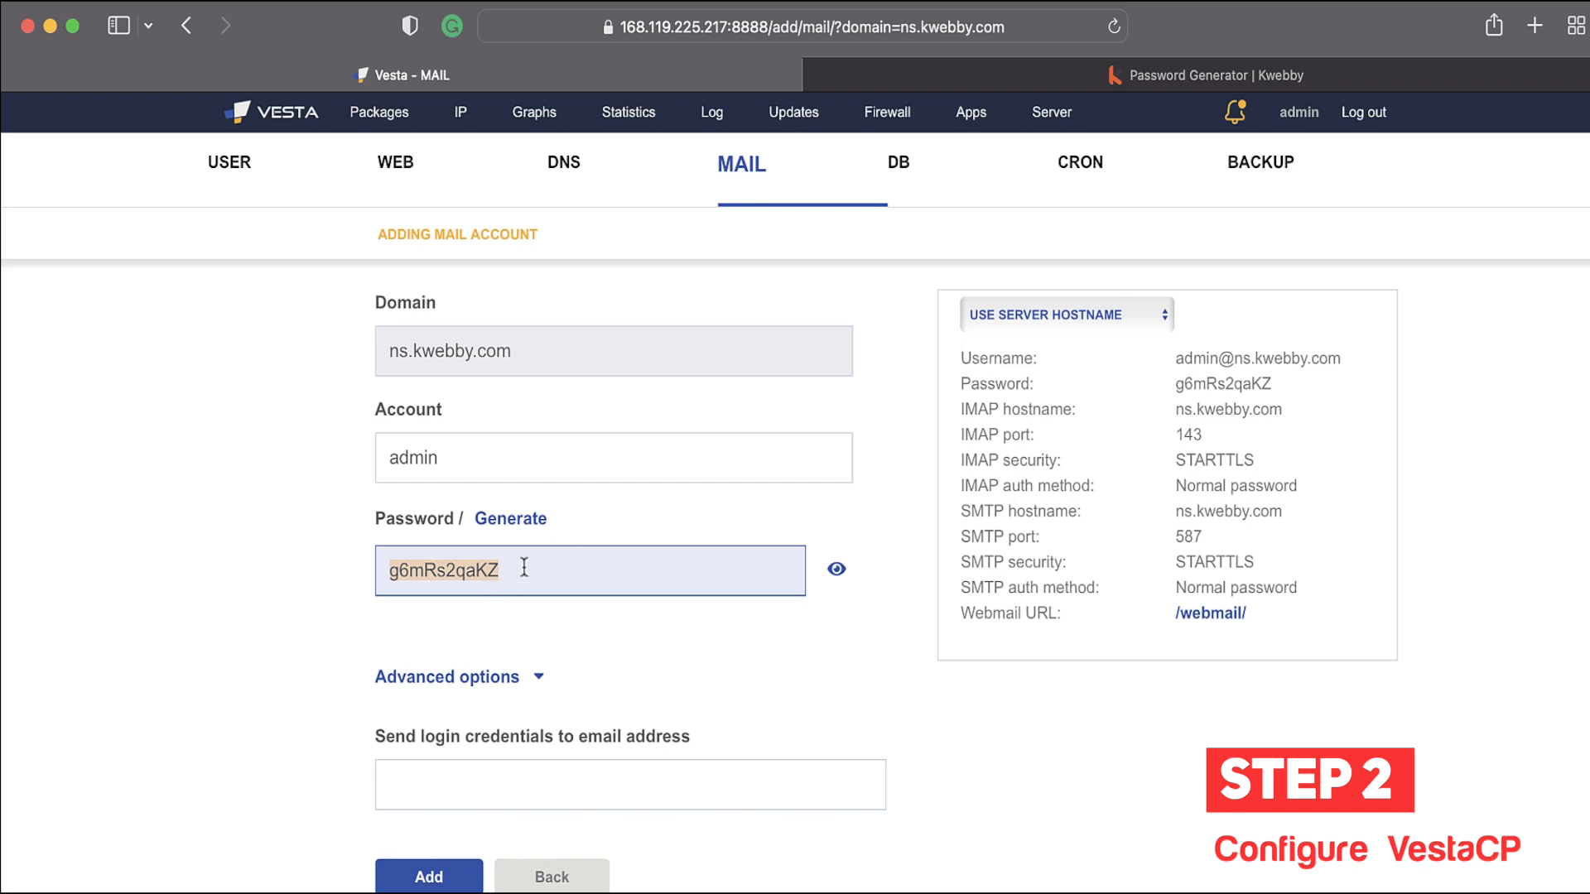
scroll(428, 761, "down", 1)
left_click(452, 671)
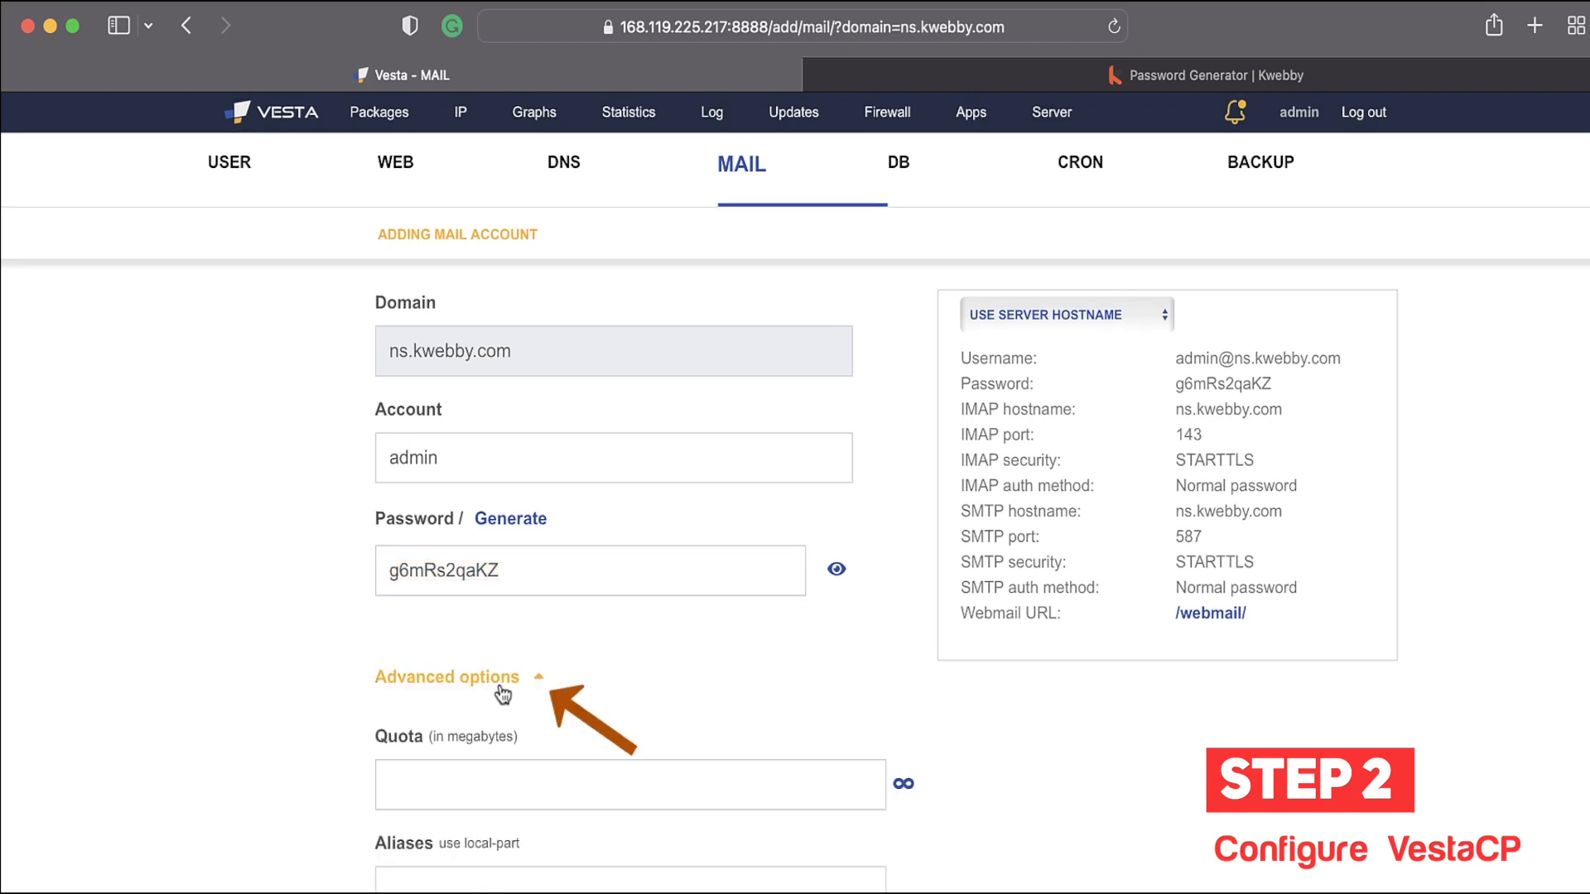
scroll(269, 741, "down", 5)
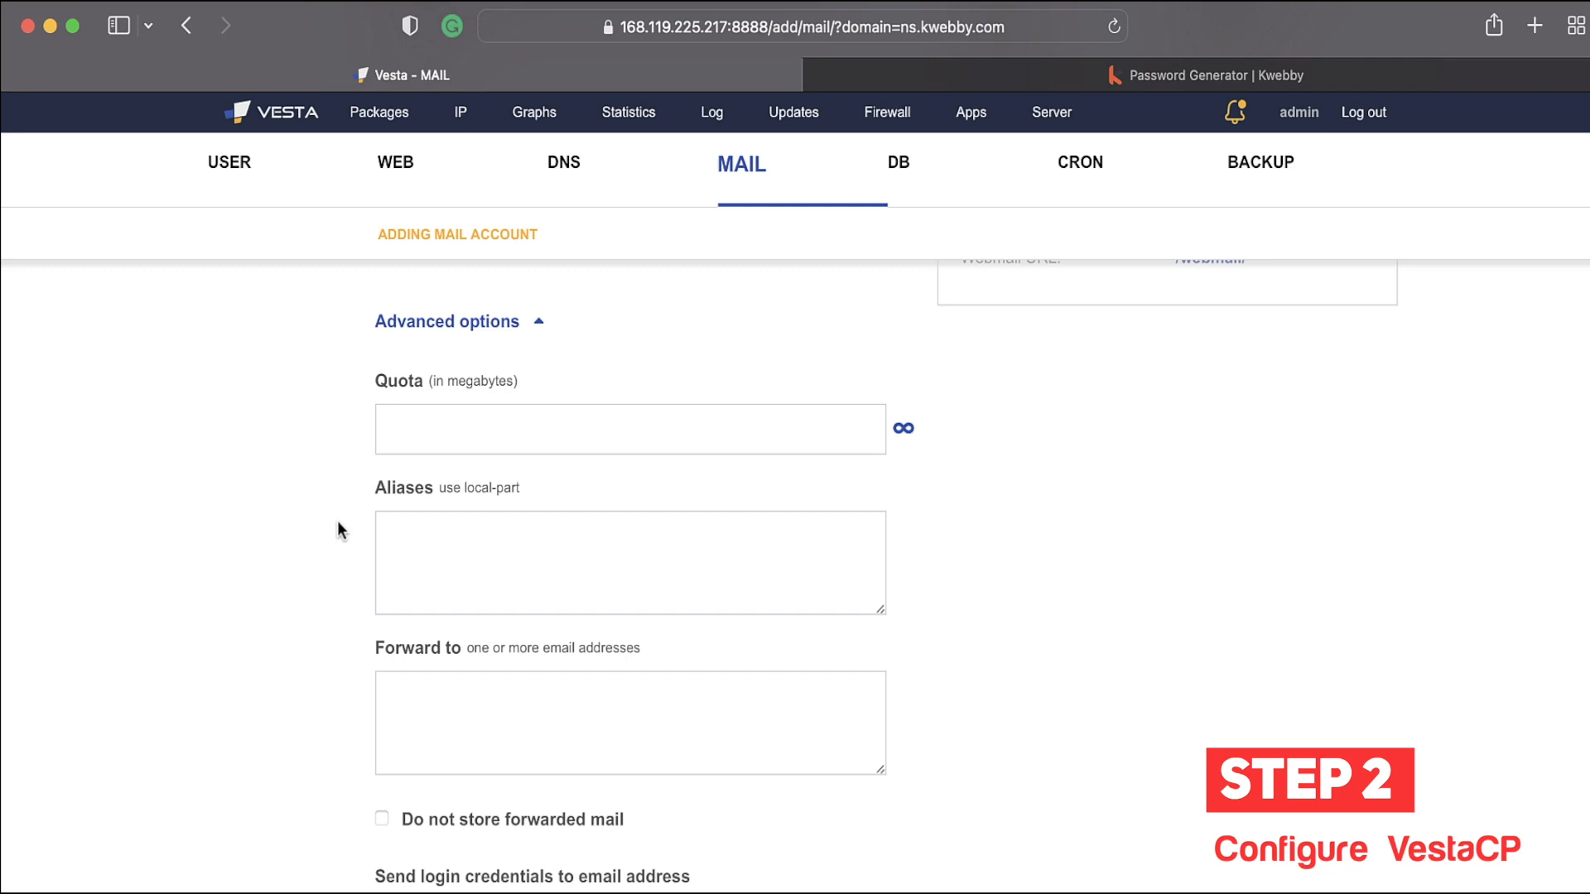
left_click(498, 438)
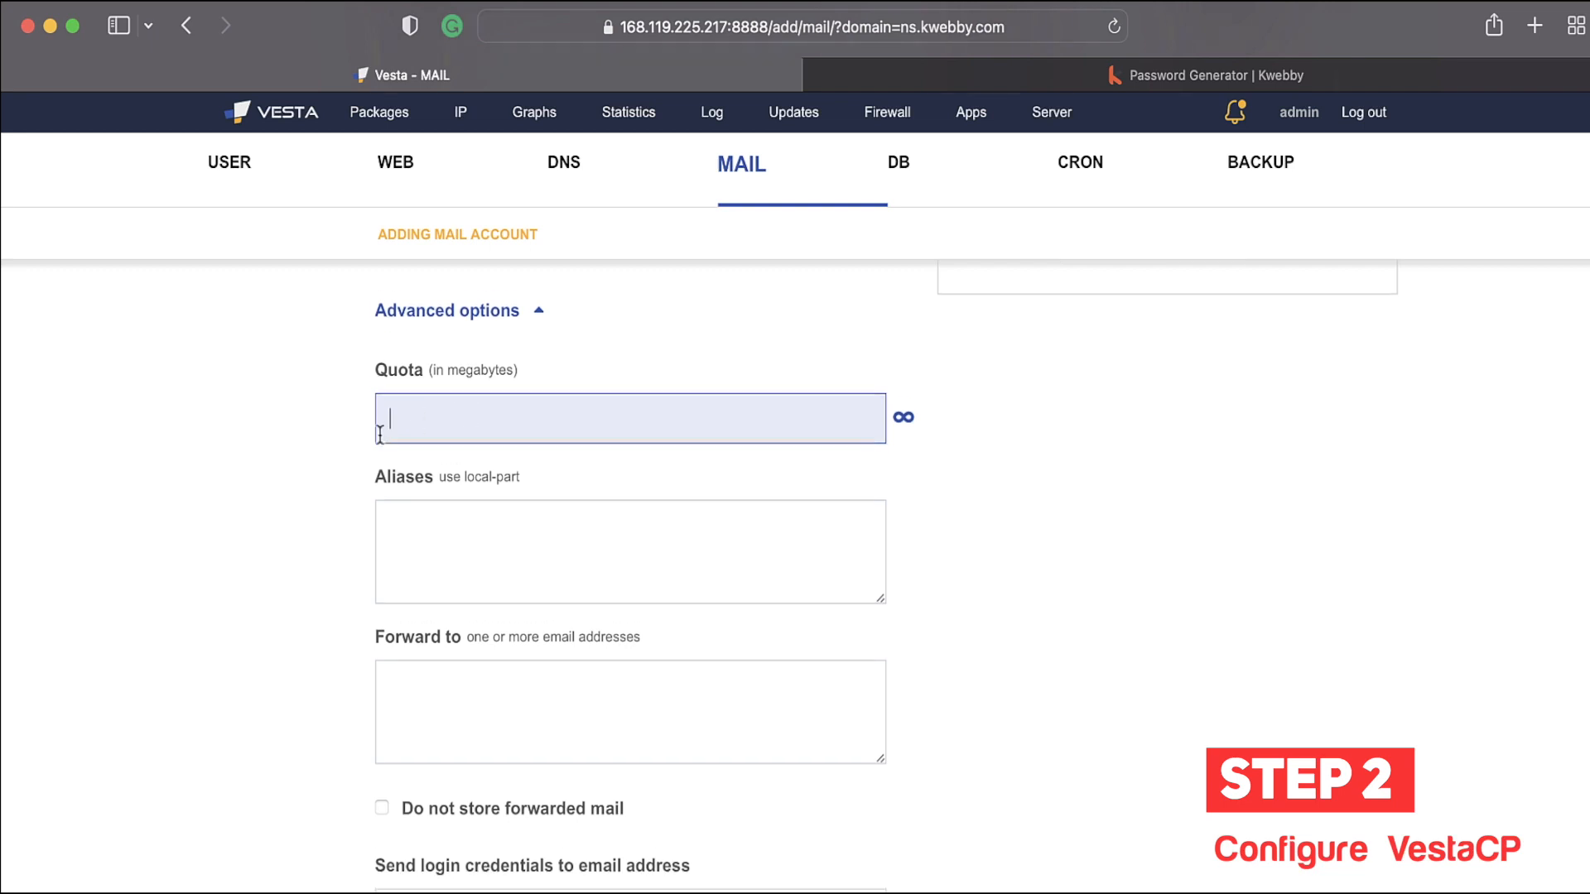
scroll(464, 422, "down", 1)
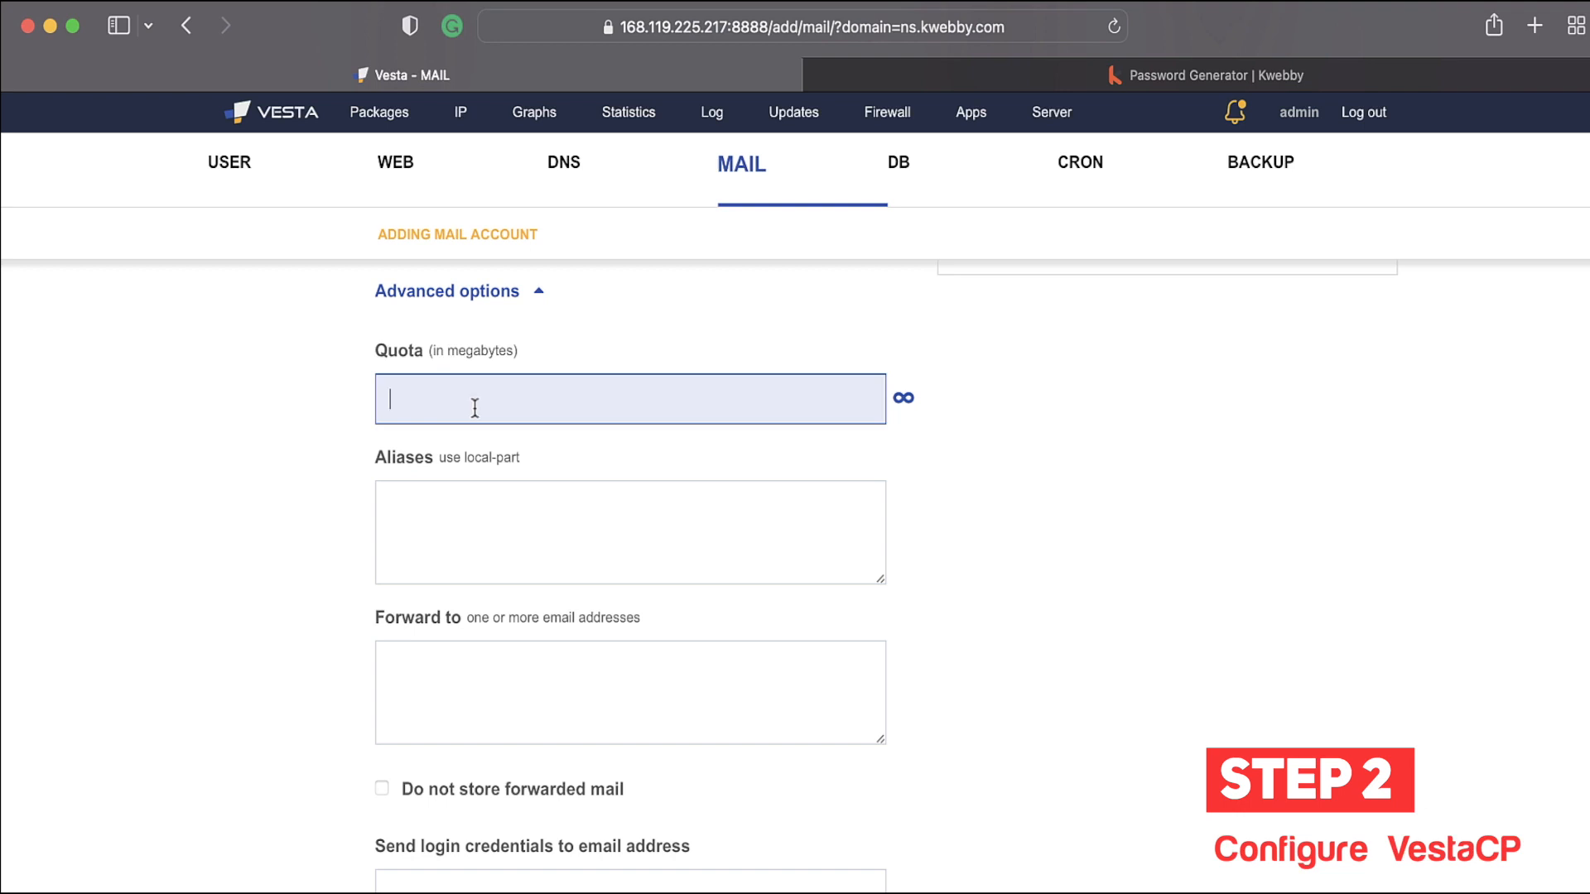
scroll(476, 404, "up", 2)
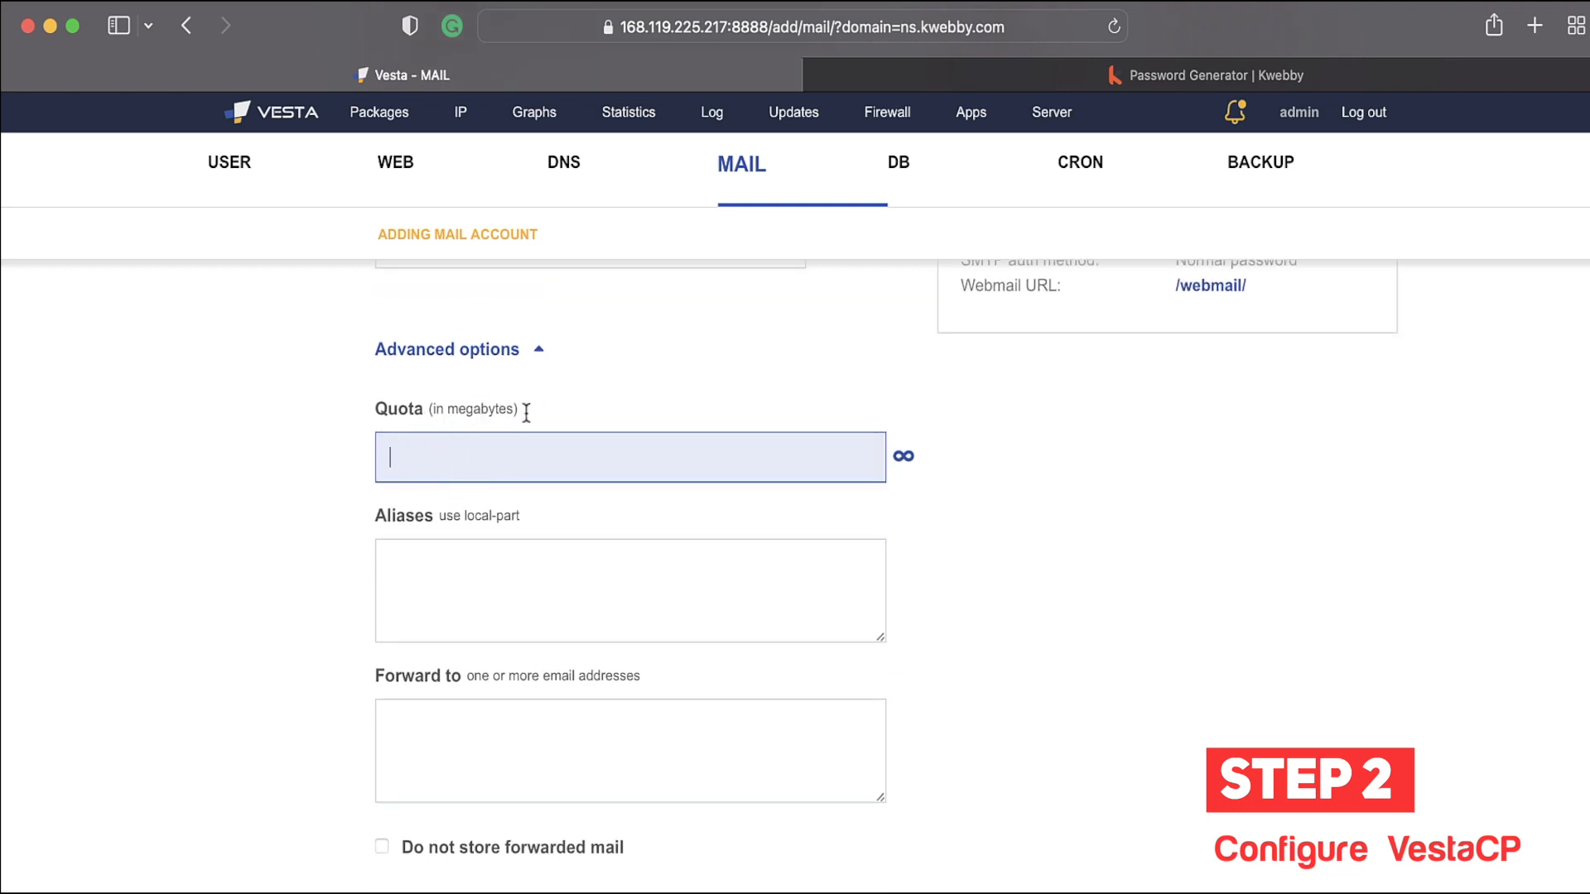
type("10")
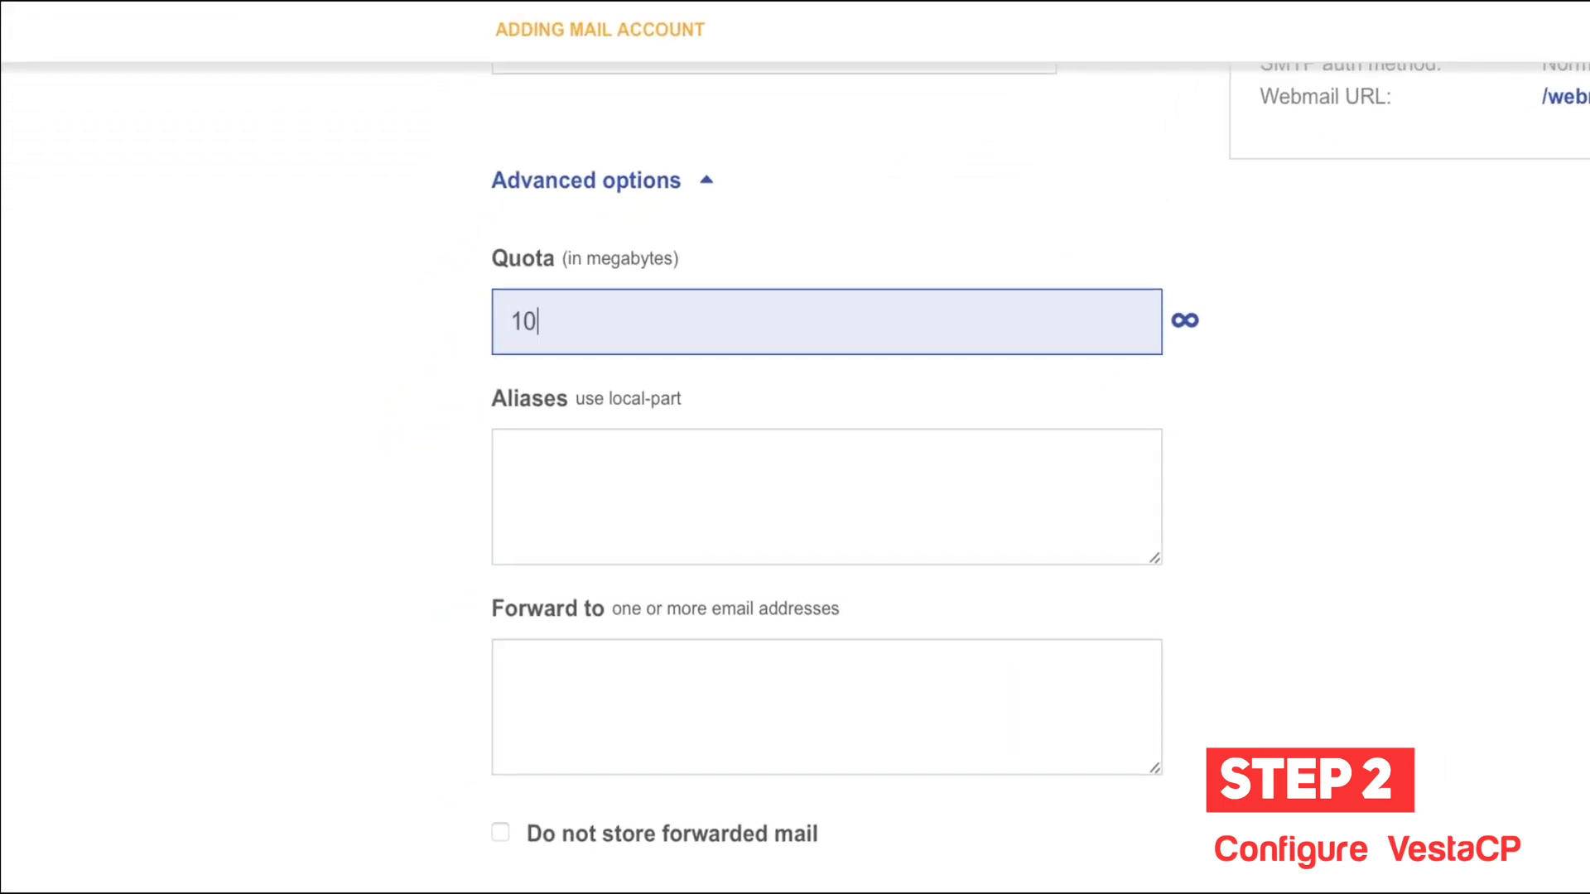
key("BackSpace")
key("BackSpace")
scroll(646, 340, "down", 3)
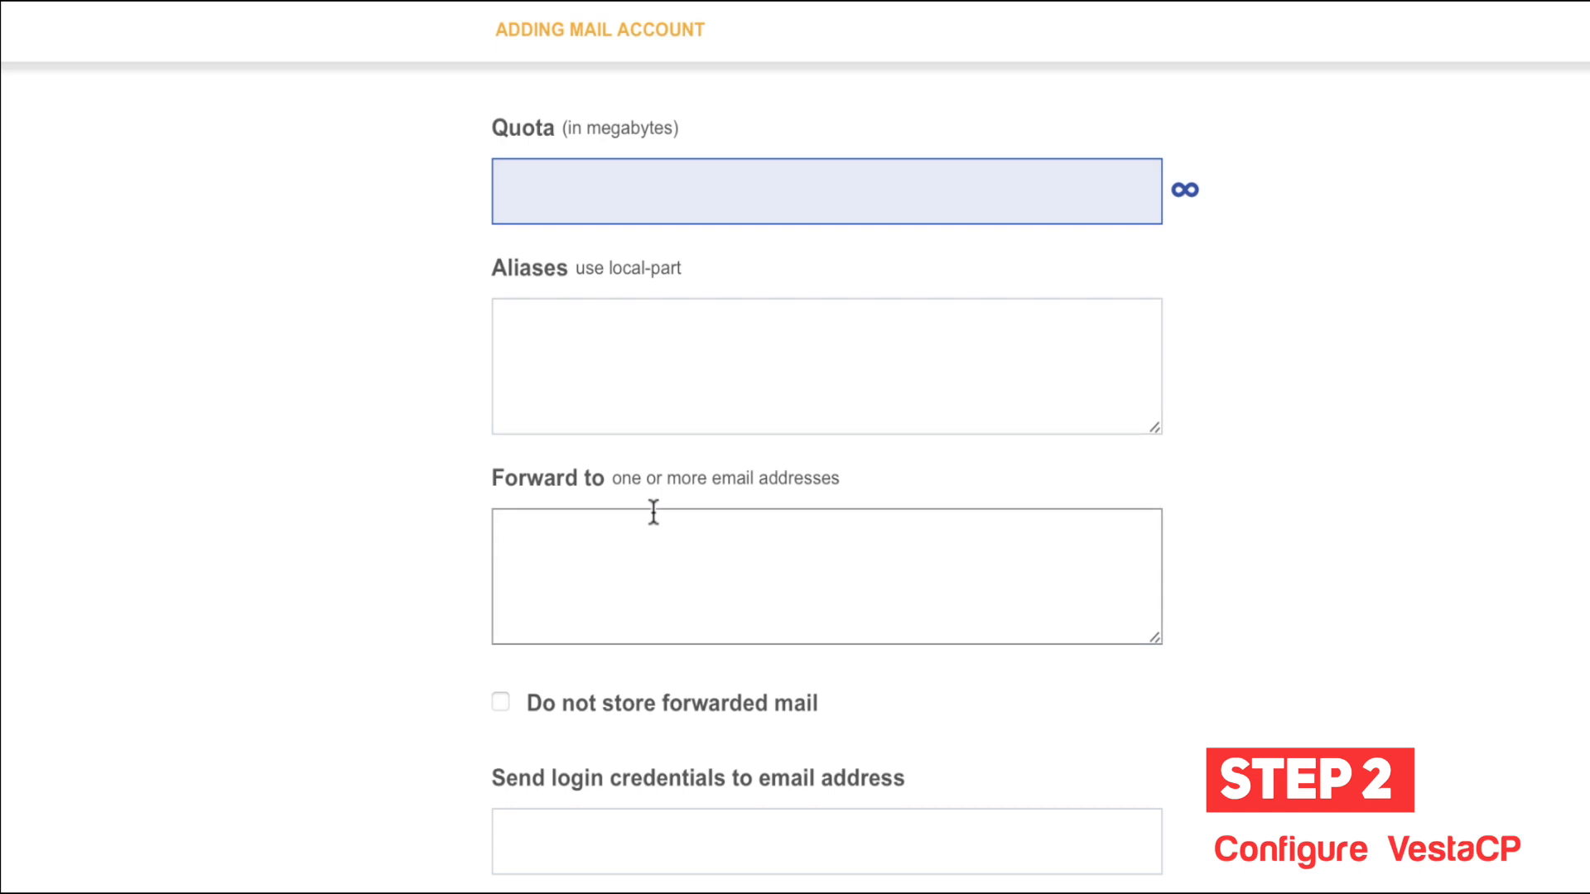
left_click(659, 245)
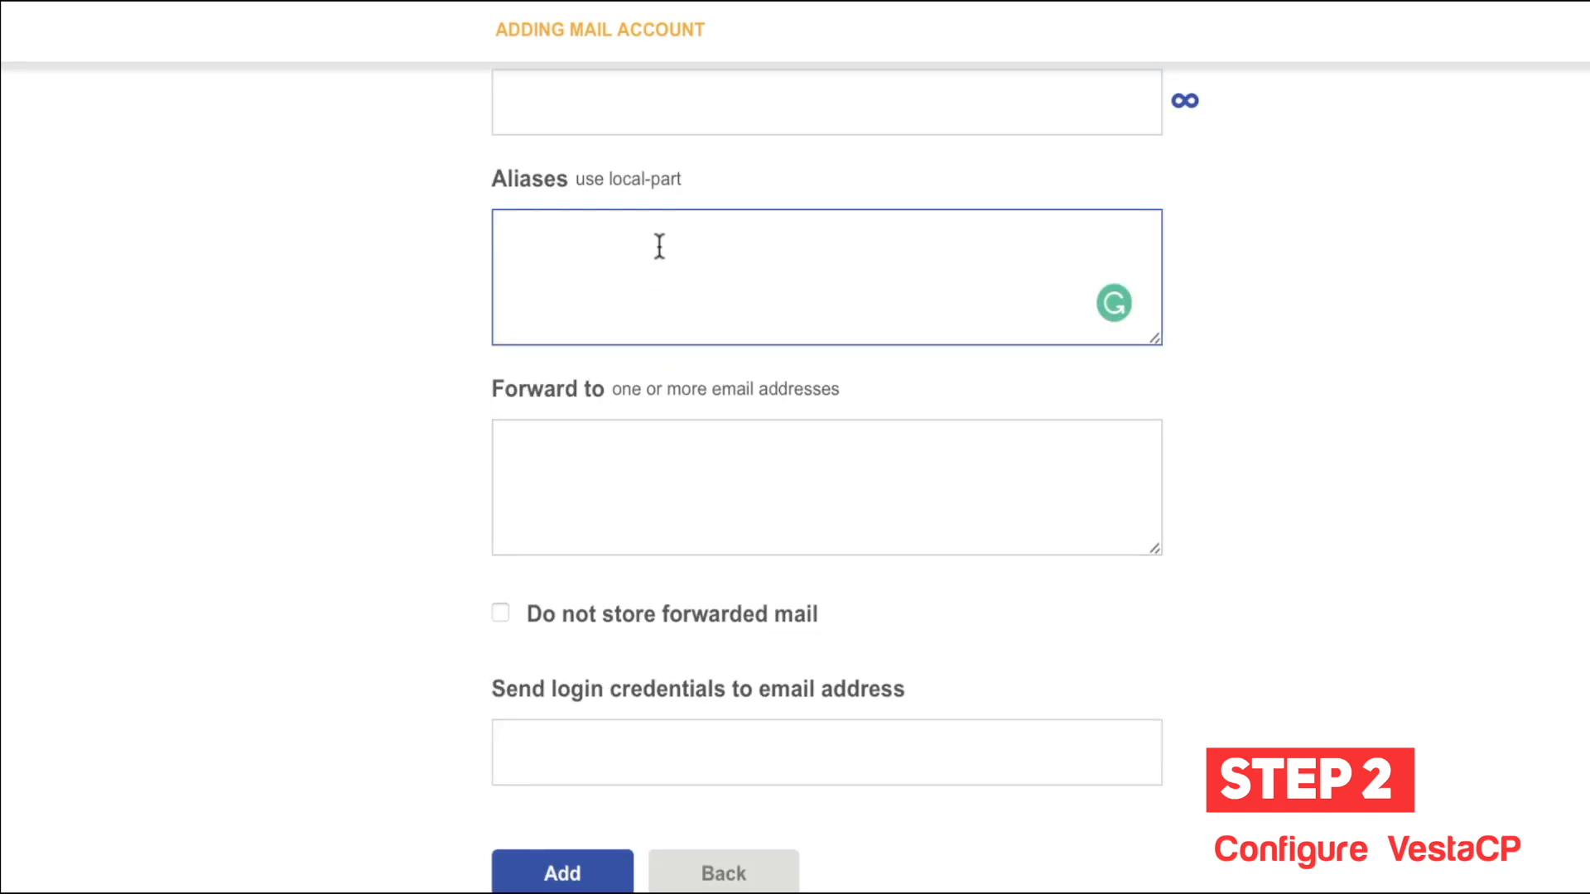
left_click(612, 456)
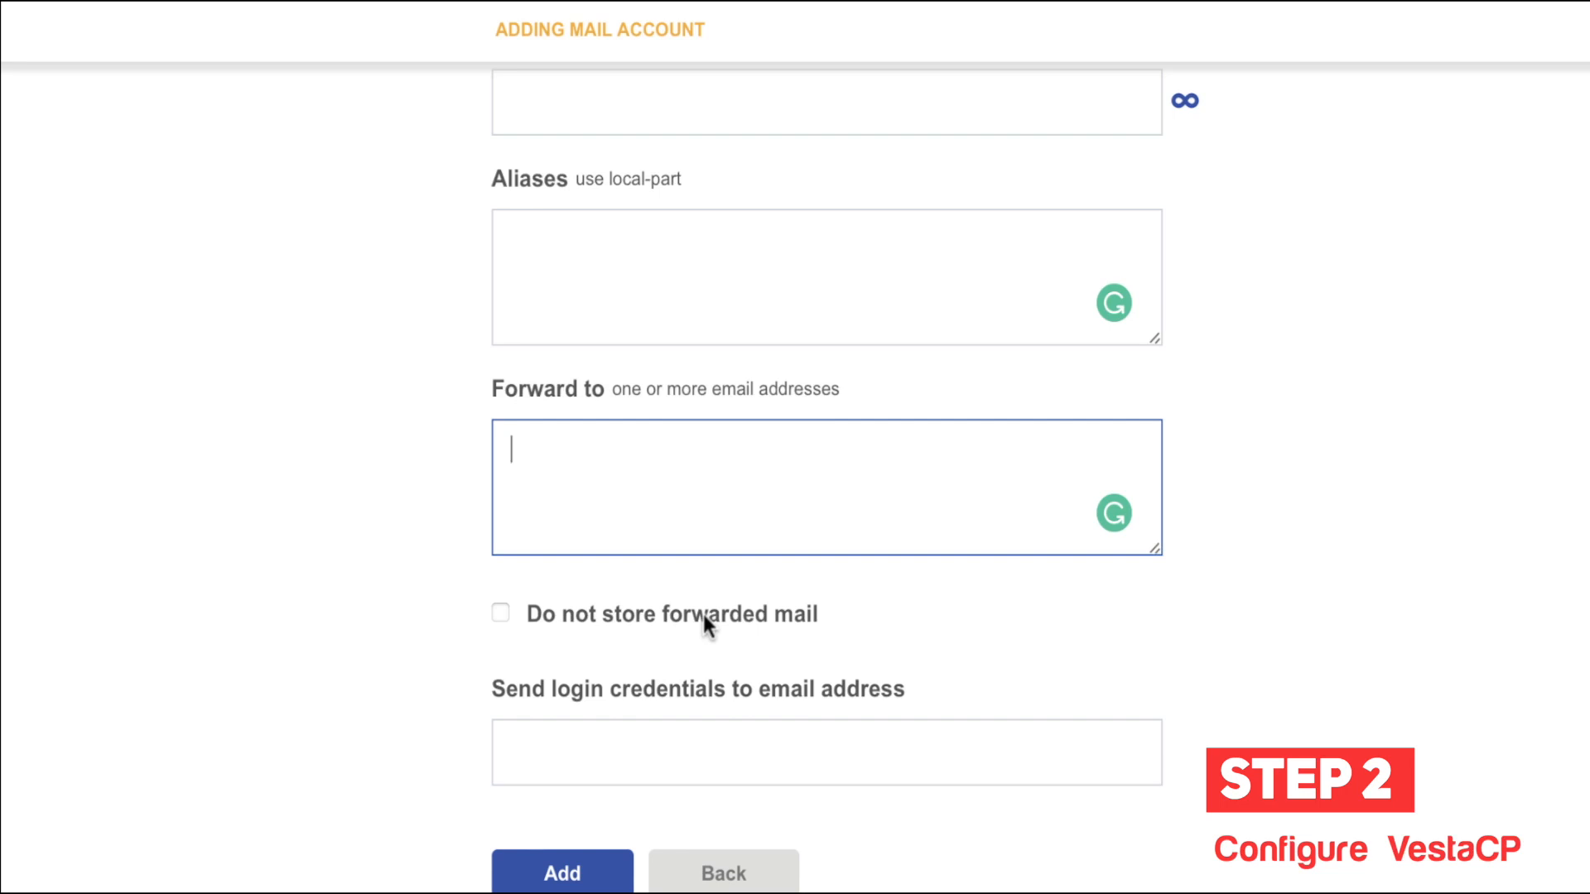
left_click(667, 617)
left_click(543, 617)
left_click(523, 735)
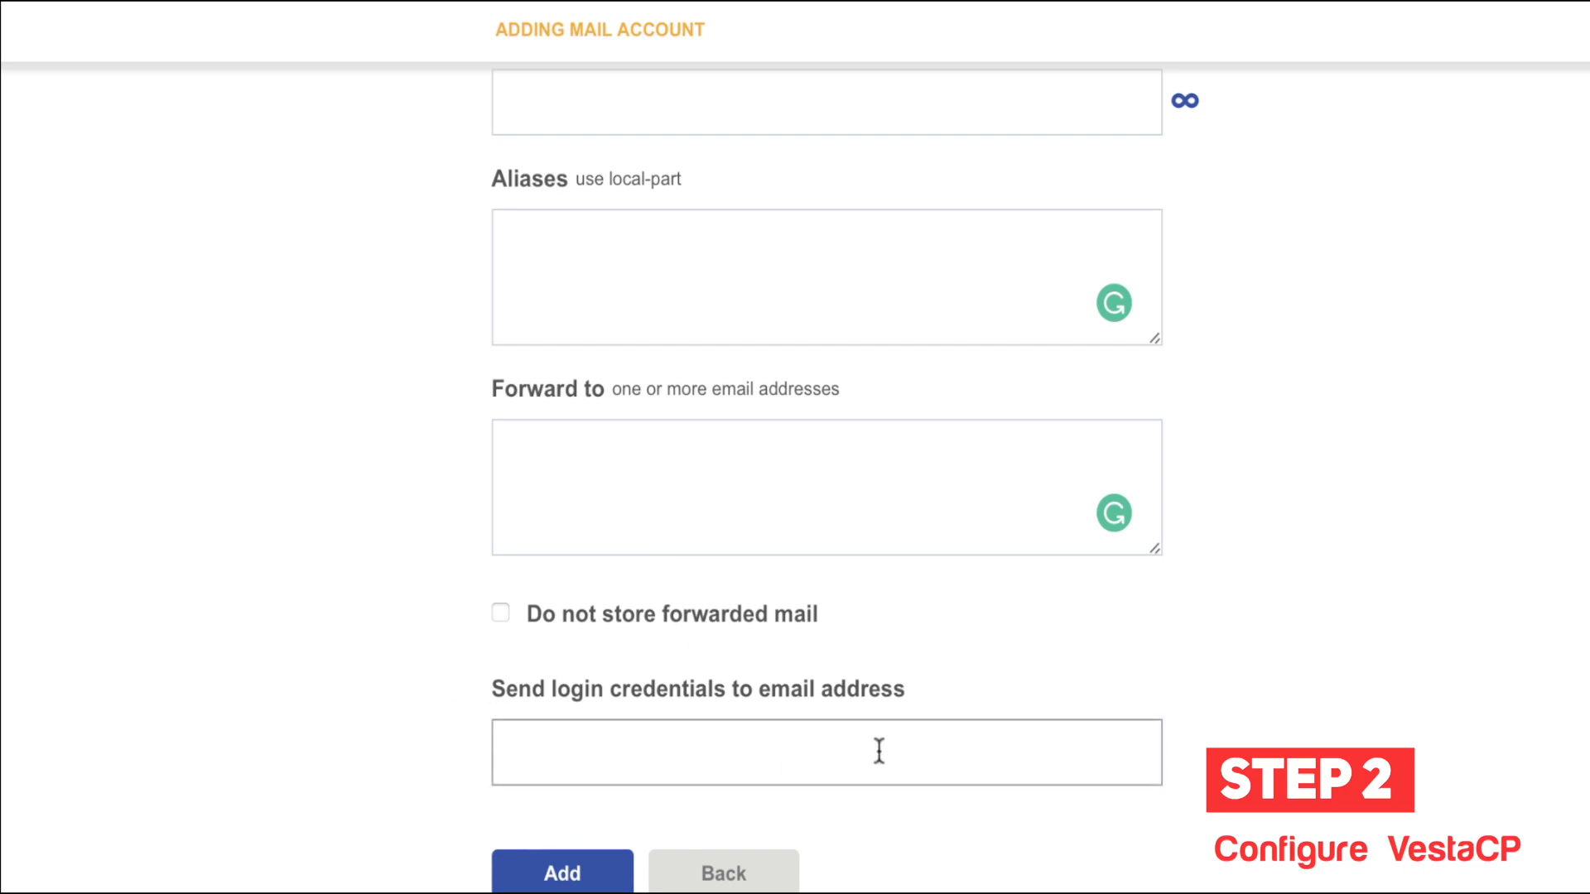
left_click(765, 752)
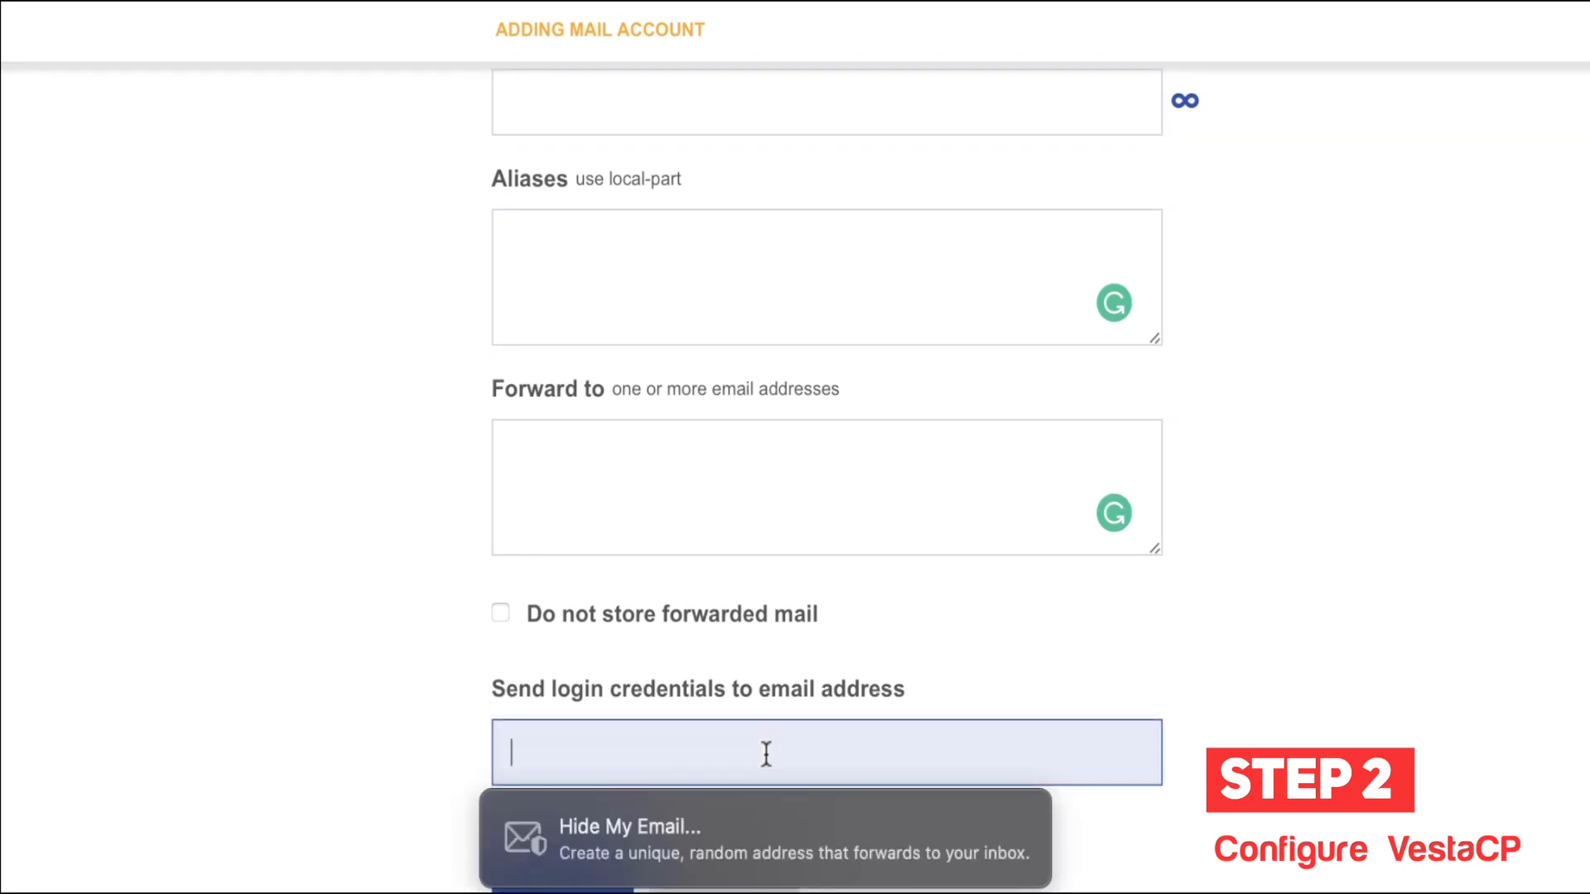
left_click(252, 739)
left_click(572, 759)
left_click(362, 761)
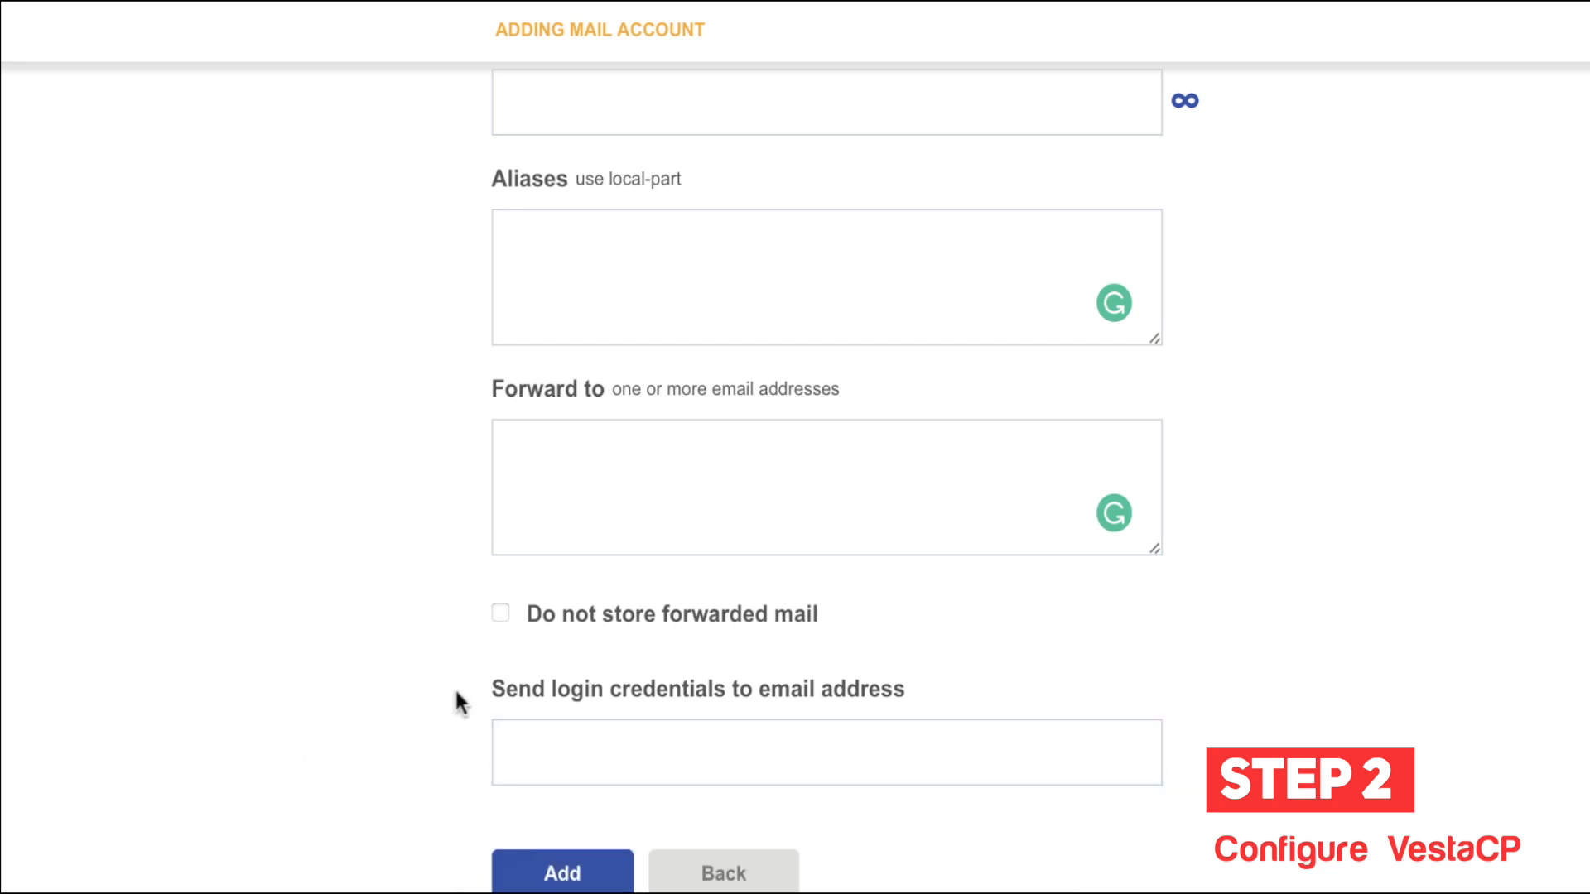
left_click(617, 865)
scroll(379, 453, "up", 10)
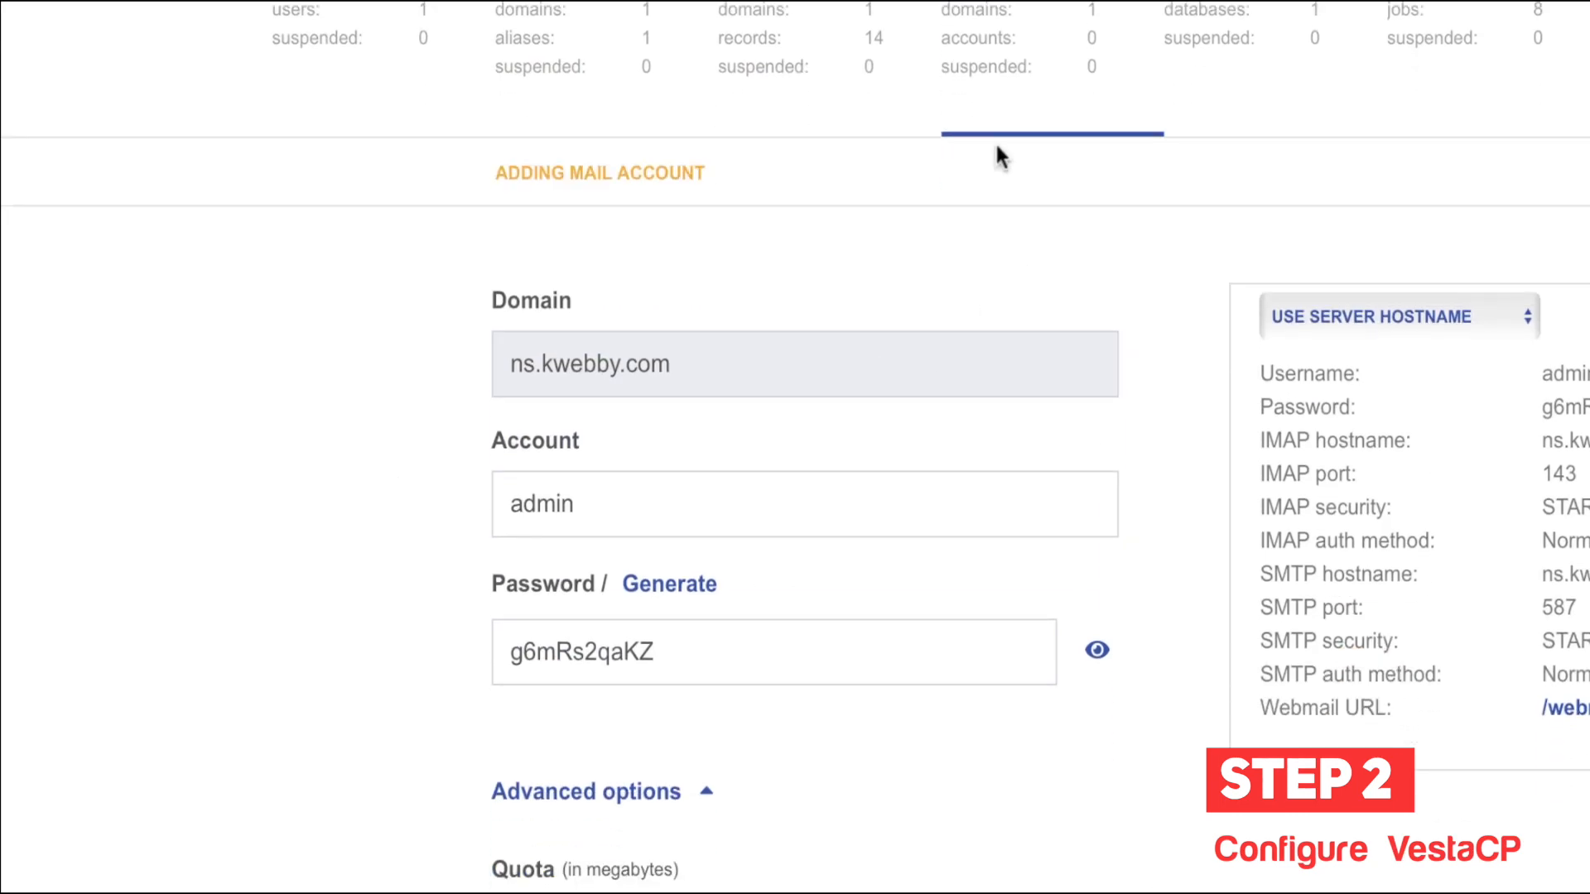
Step: Go through MAIL to the DB list showing the admin_default database
left_click(985, 67)
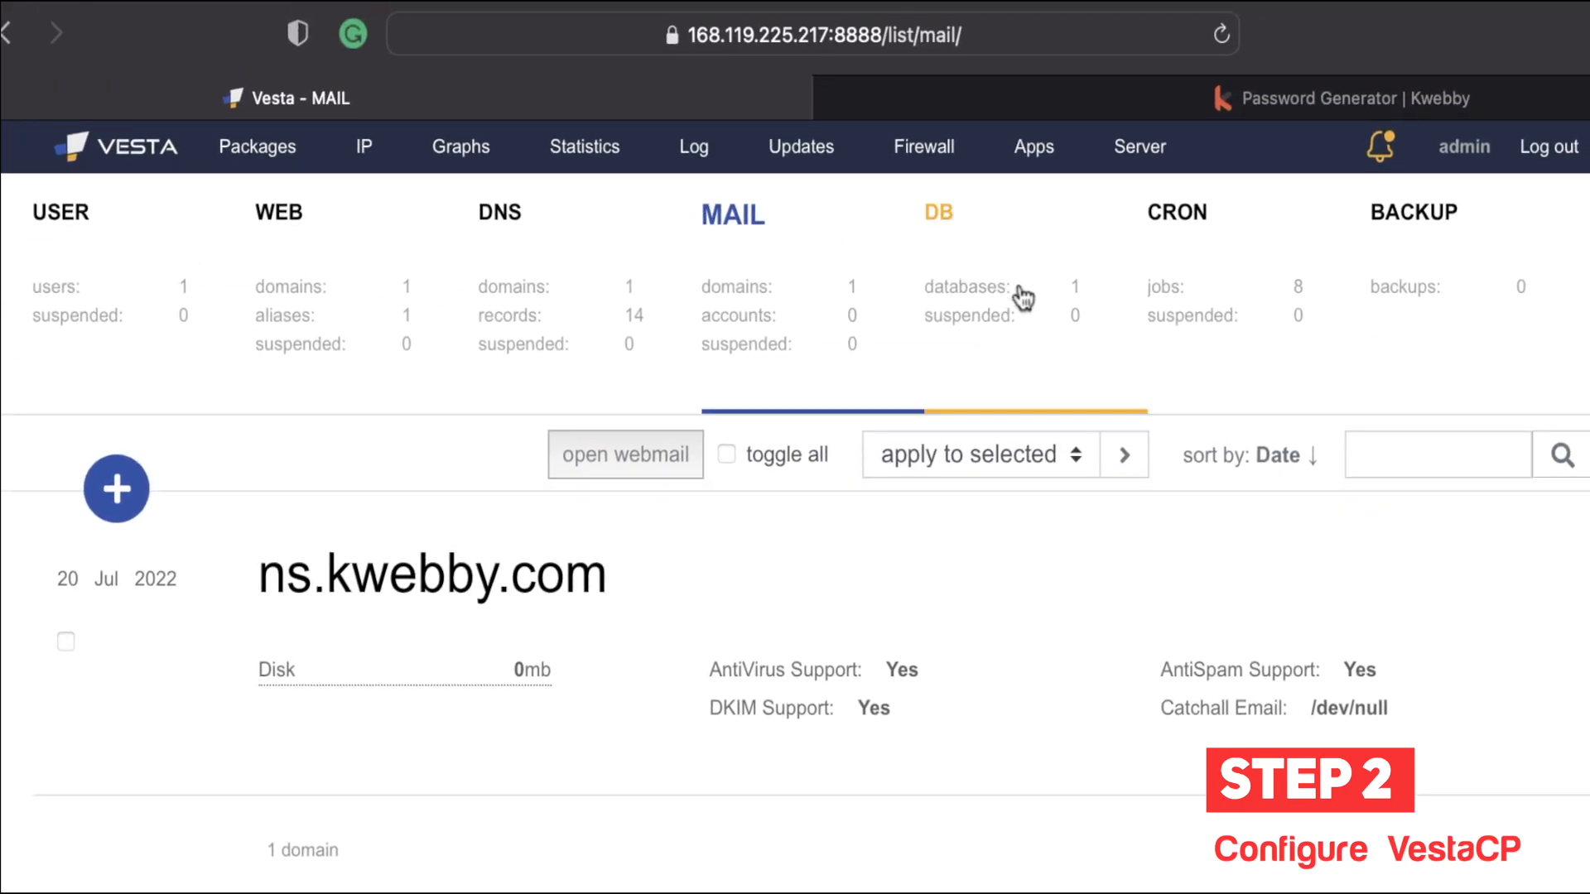
left_click(1024, 297)
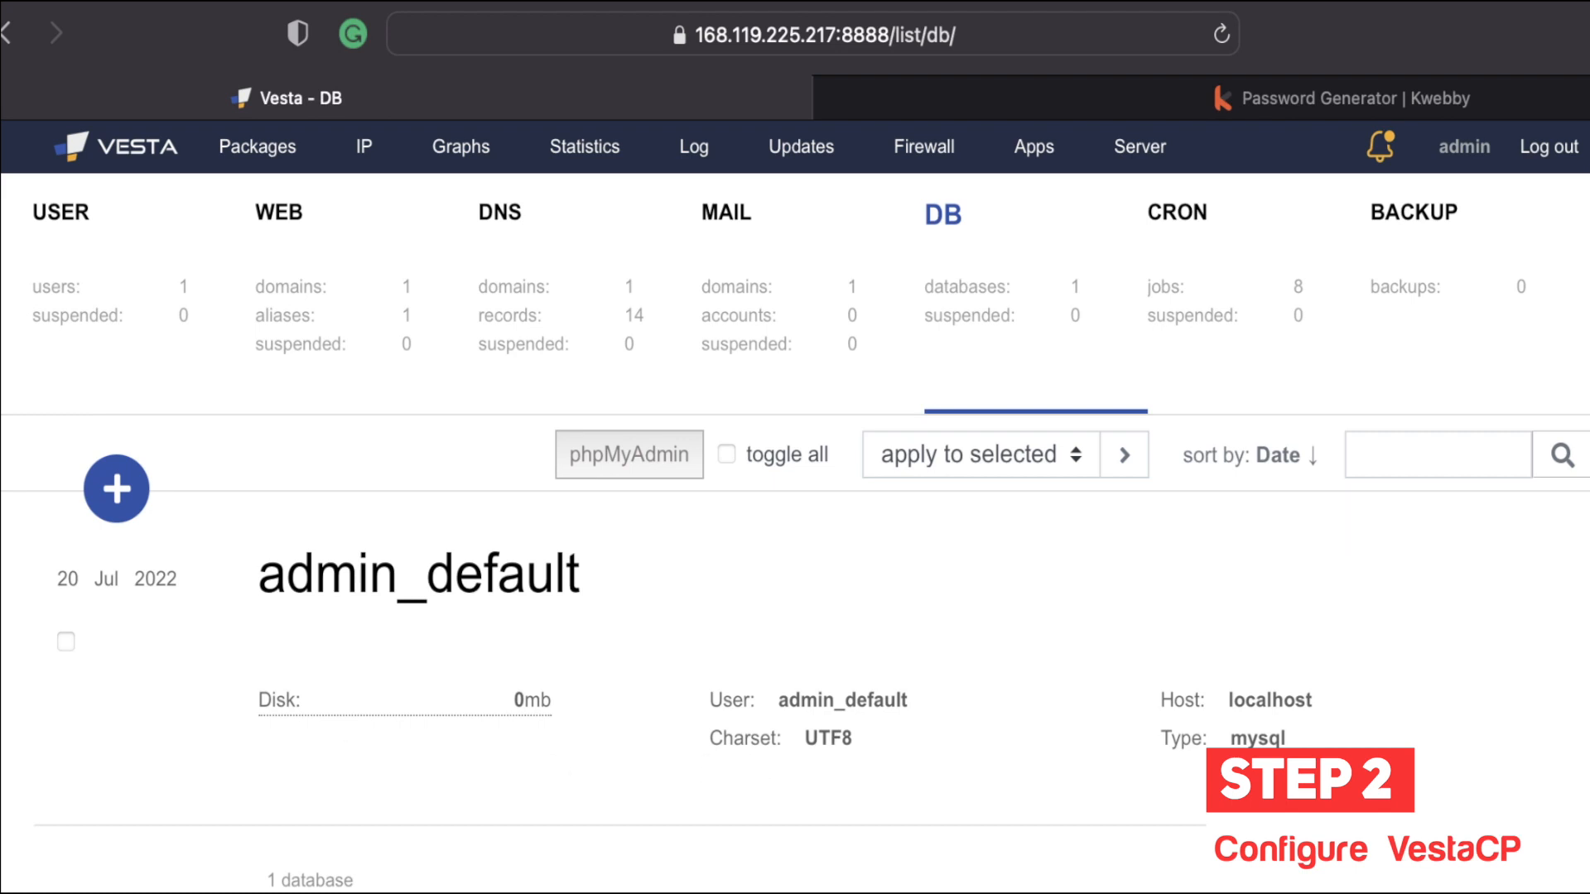
mouse_move(170, 507)
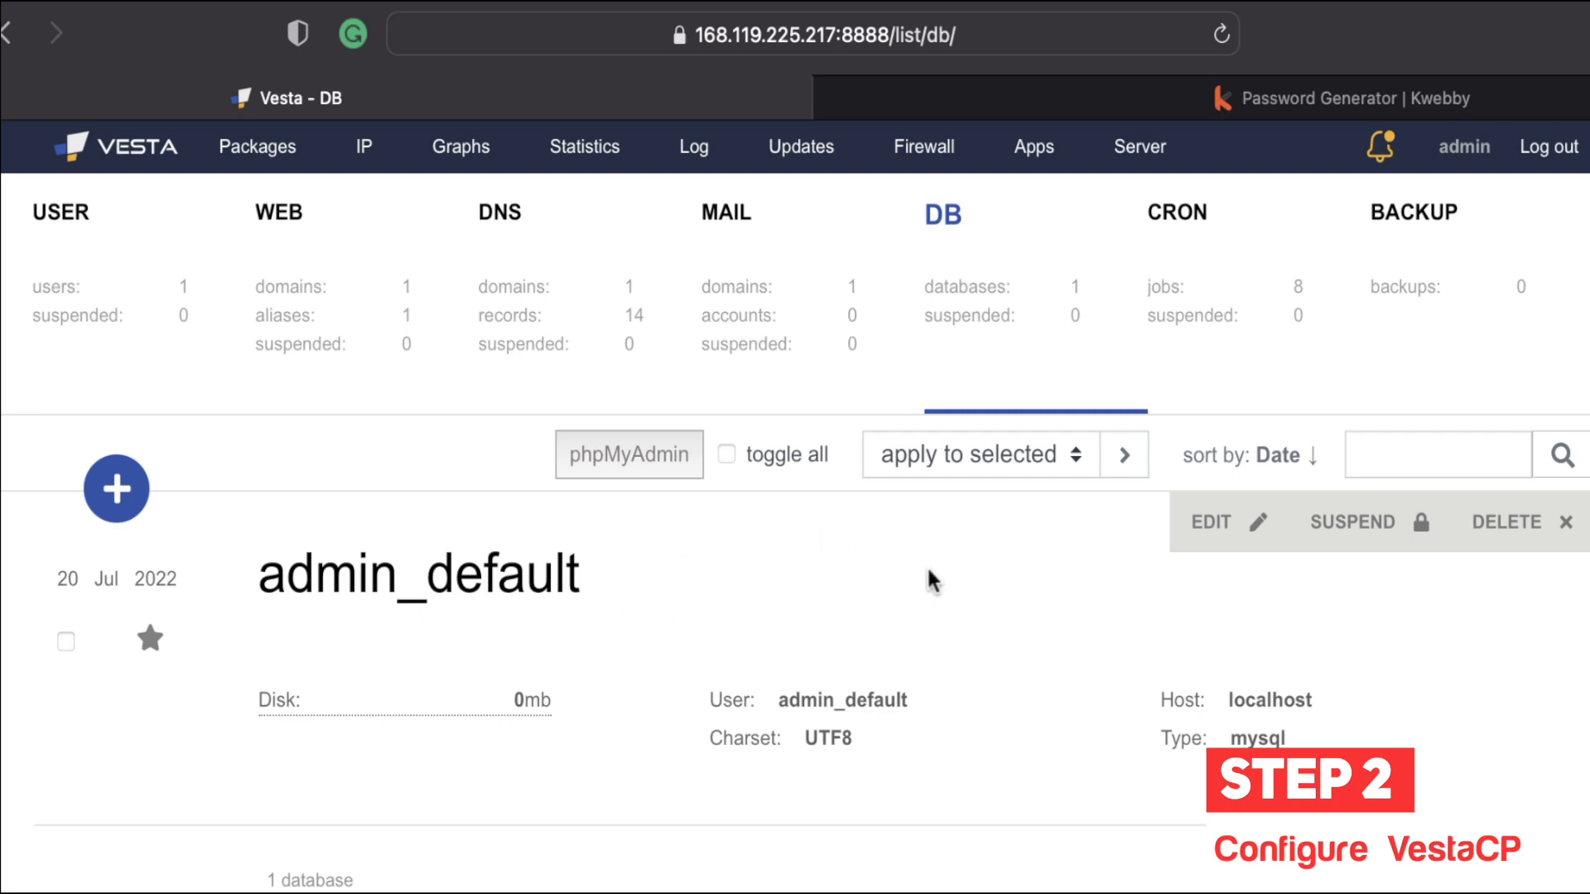
left_click(639, 463)
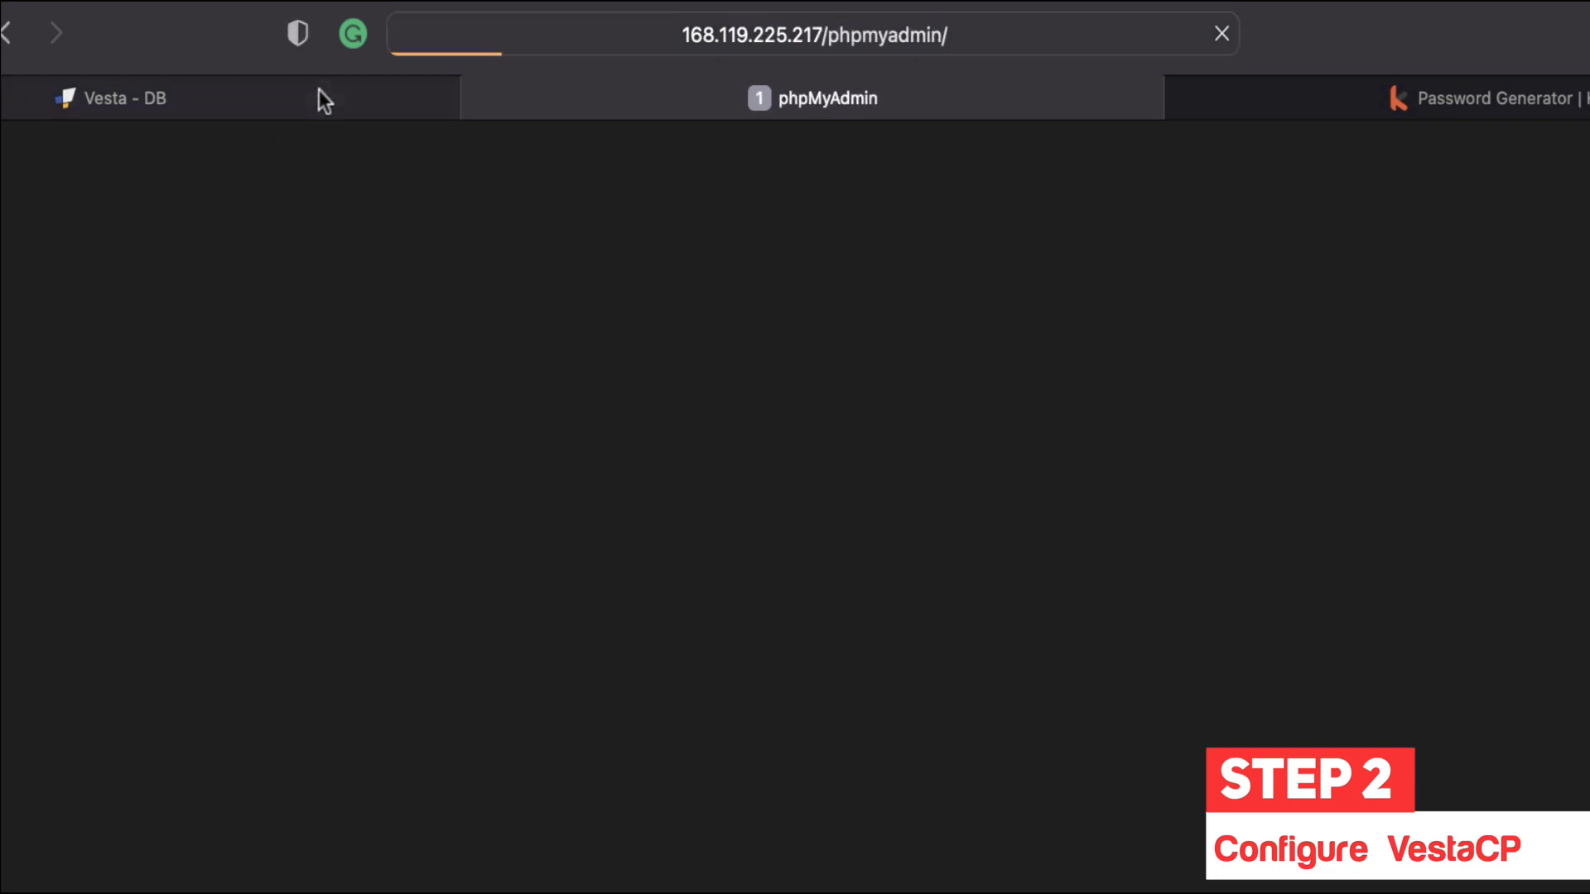
left_click(308, 99)
left_click(870, 96)
left_click(842, 687)
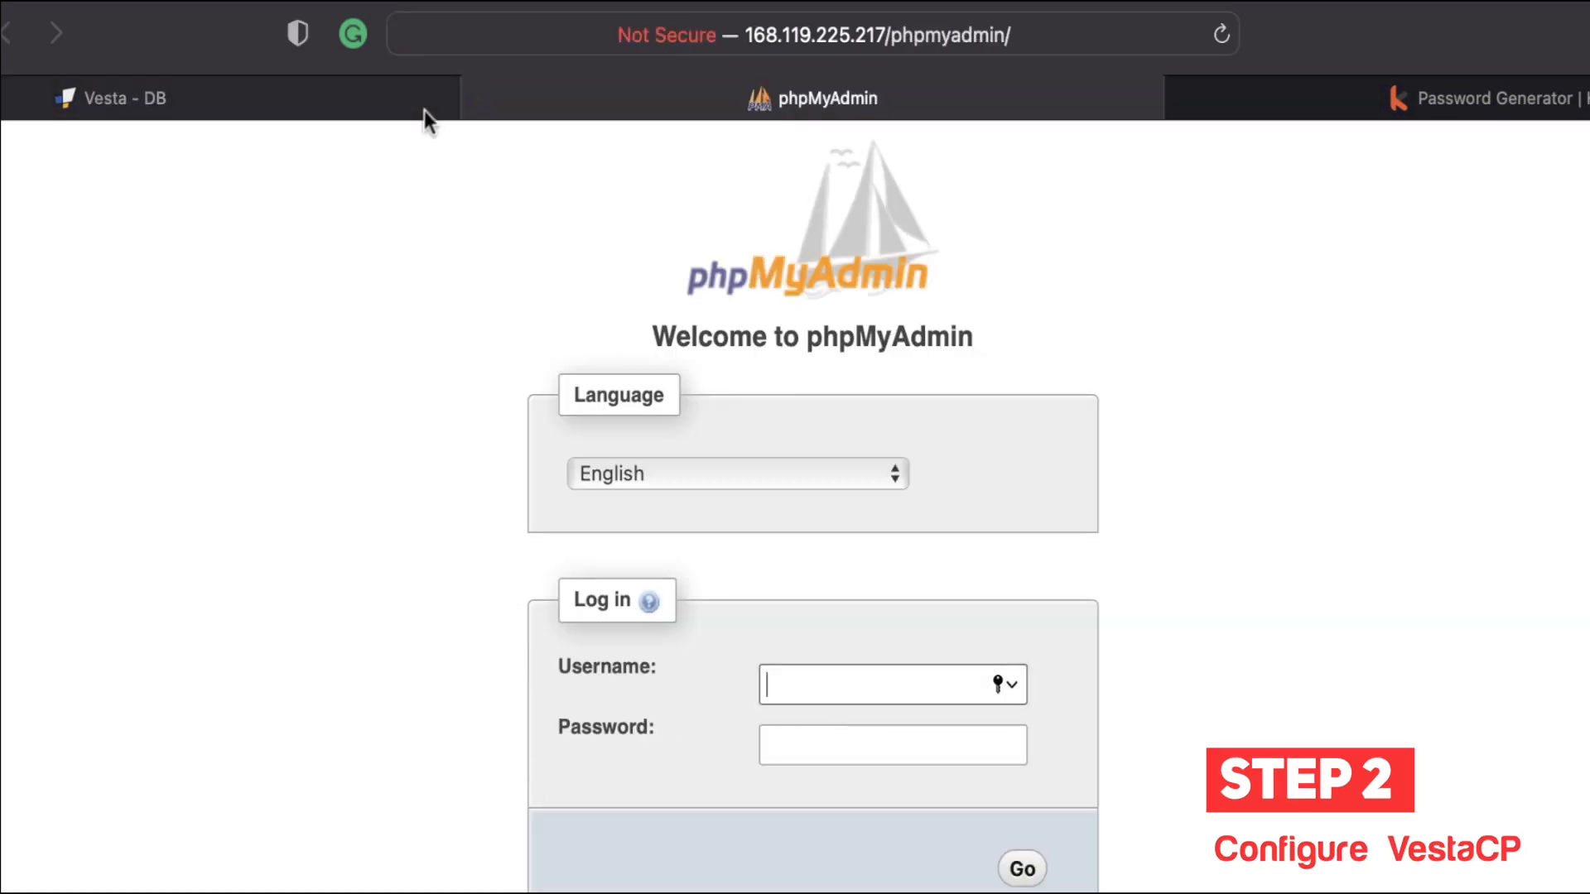
left_click(480, 98)
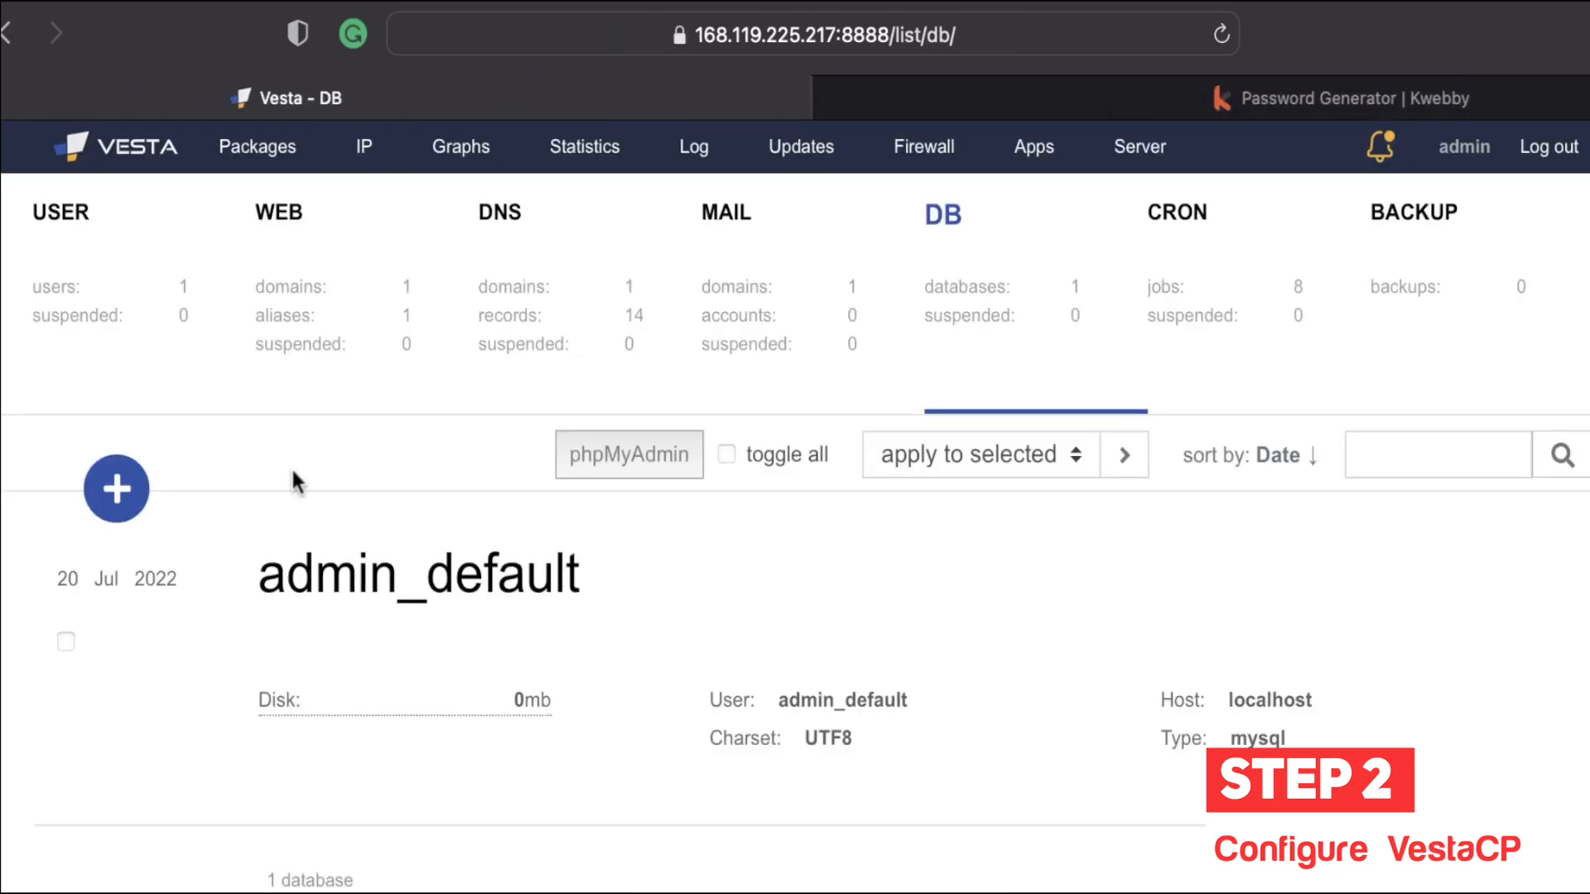
Step: Start a new database with Database 'new' and User 'new' (admin_new)
left_click(110, 488)
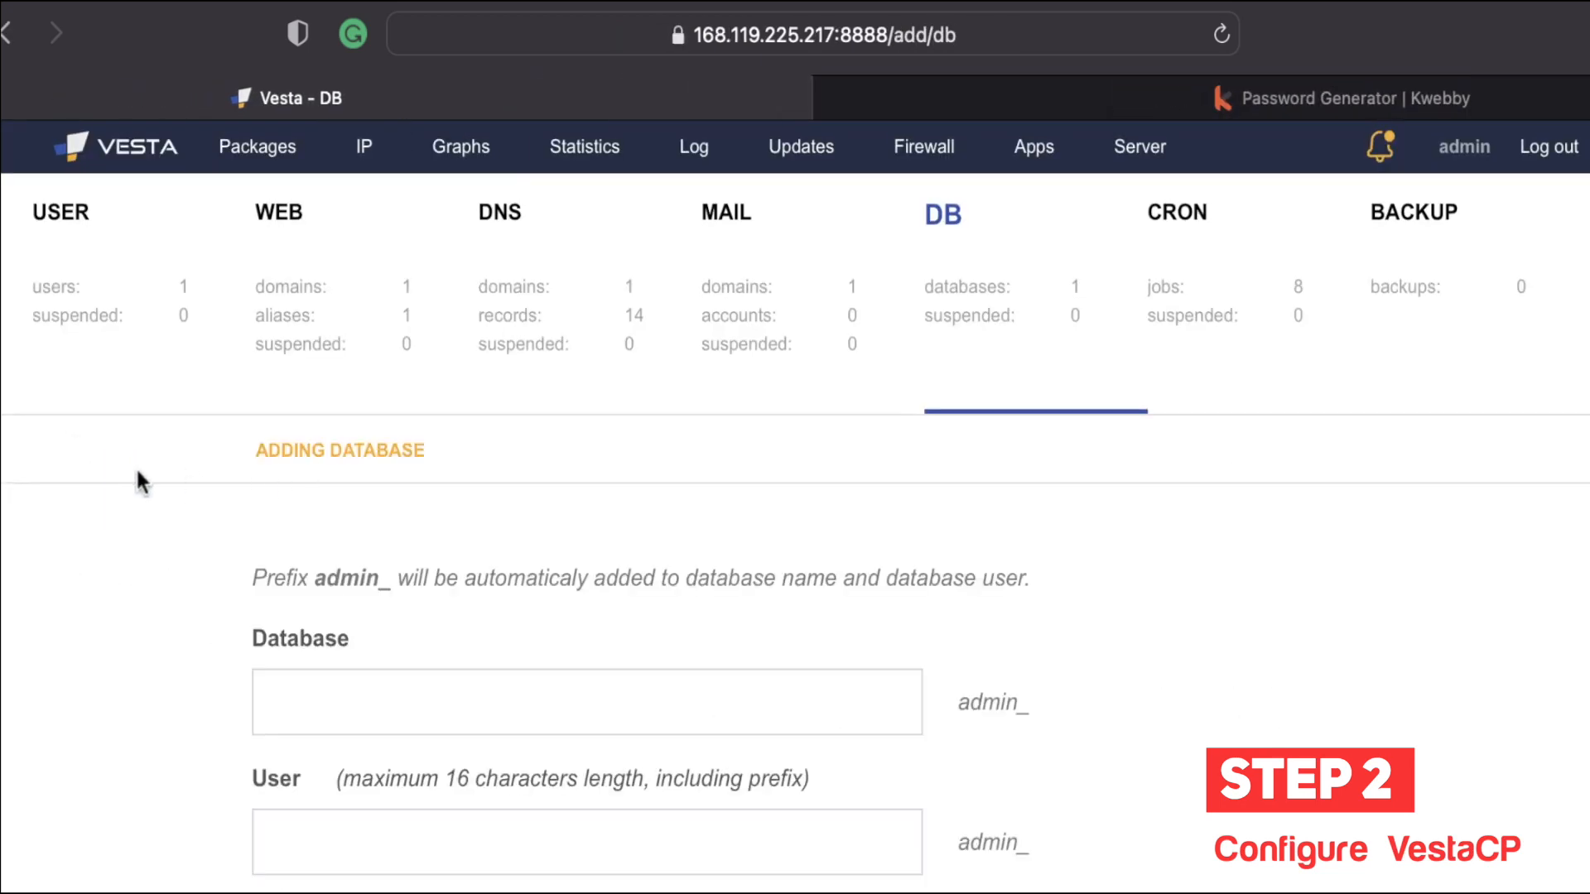
scroll(376, 575, "down", 3)
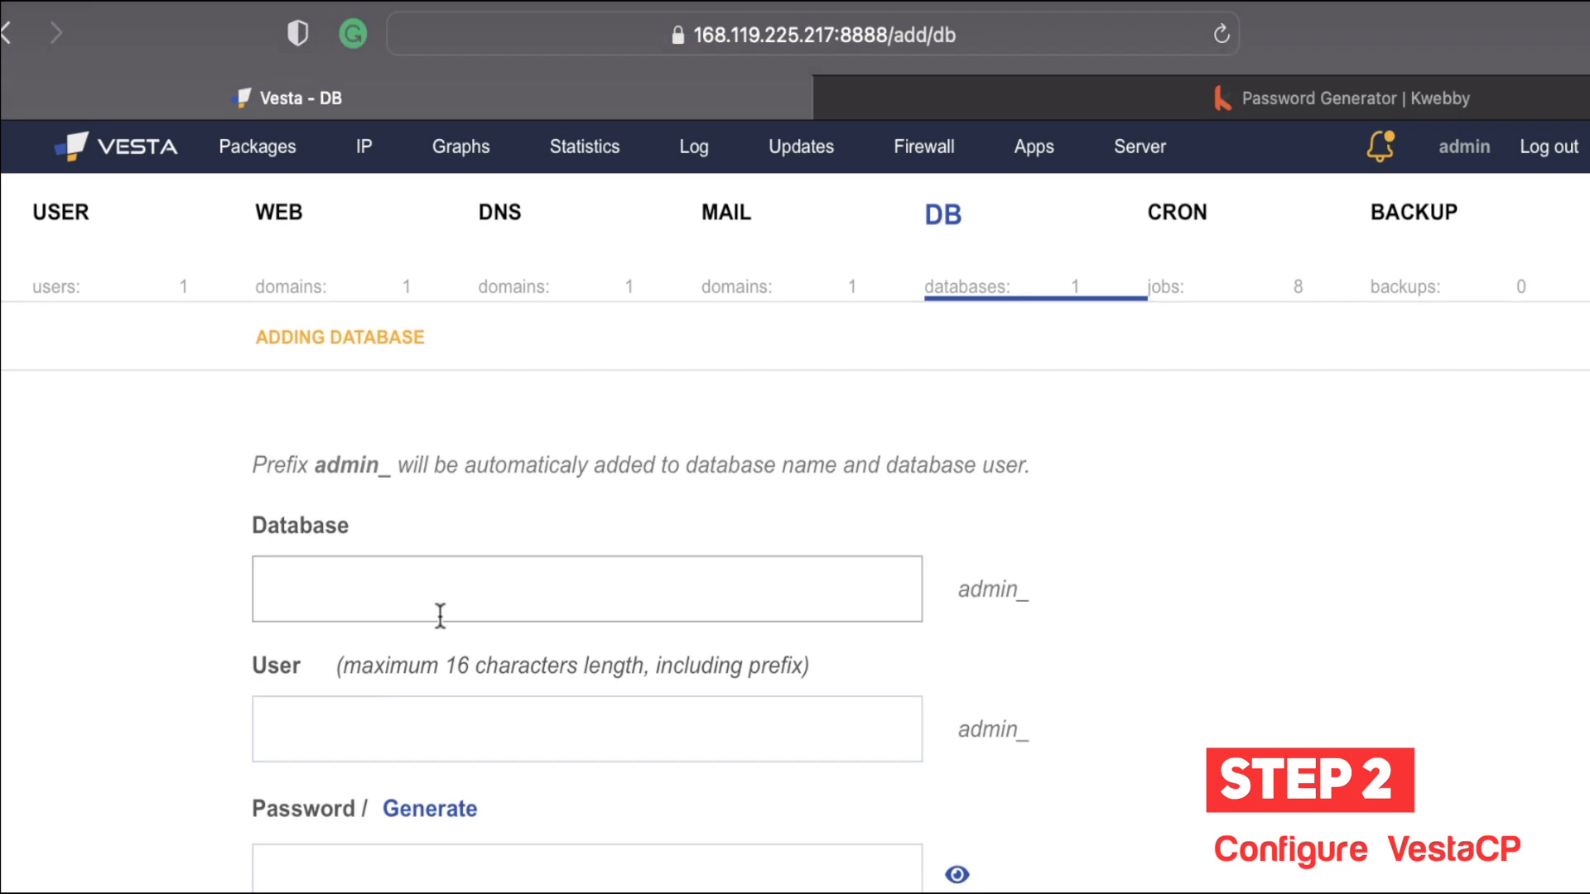
left_click(463, 589)
type("new")
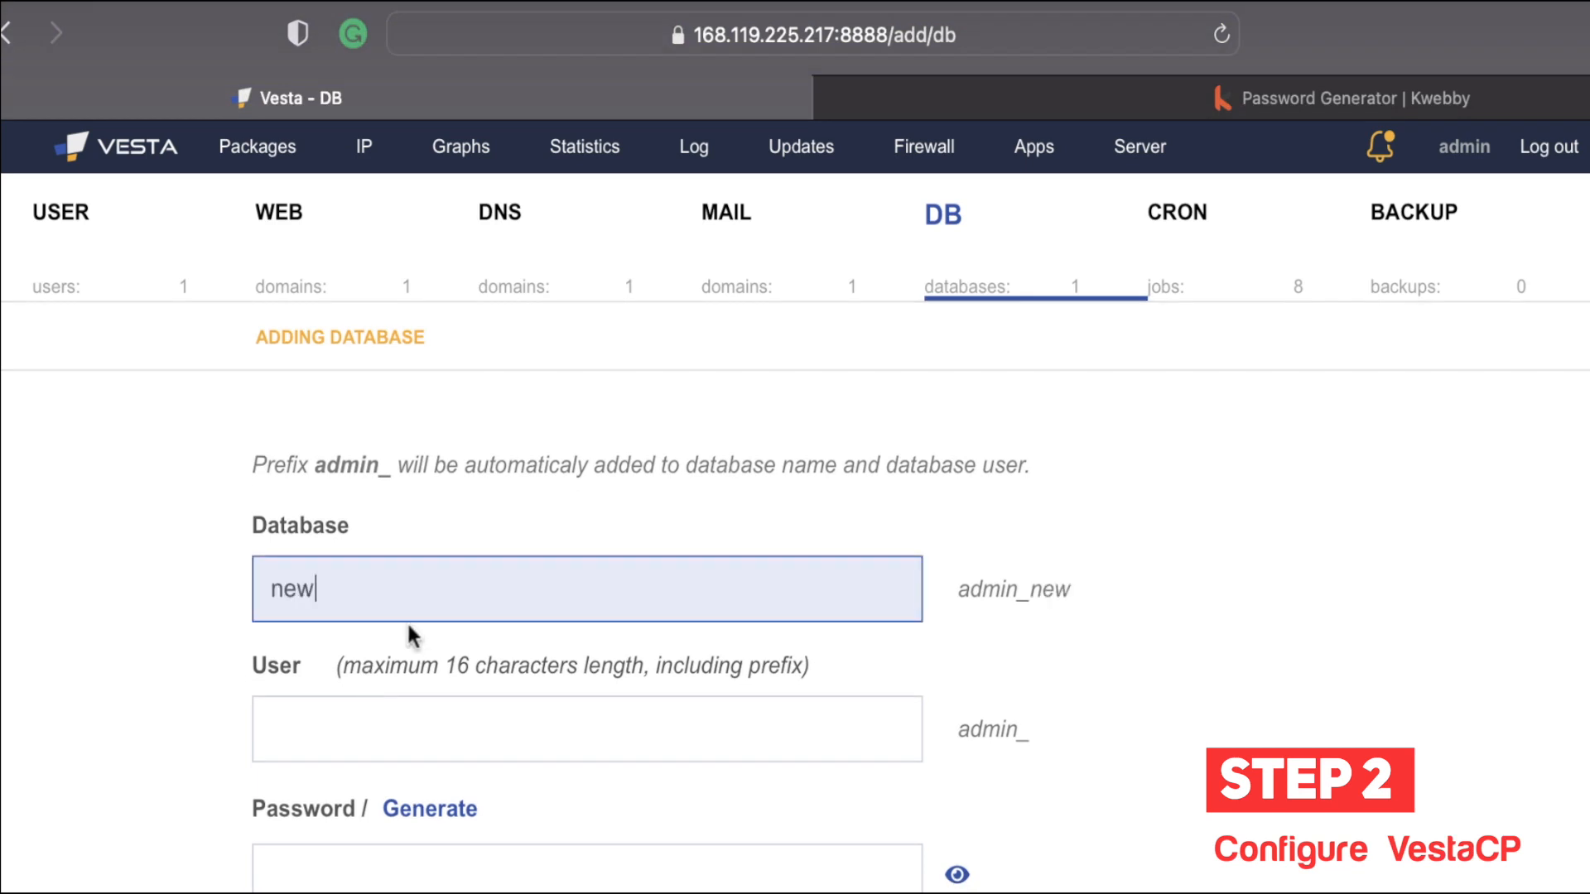
scroll(410, 629, "down", 1)
left_click(510, 659)
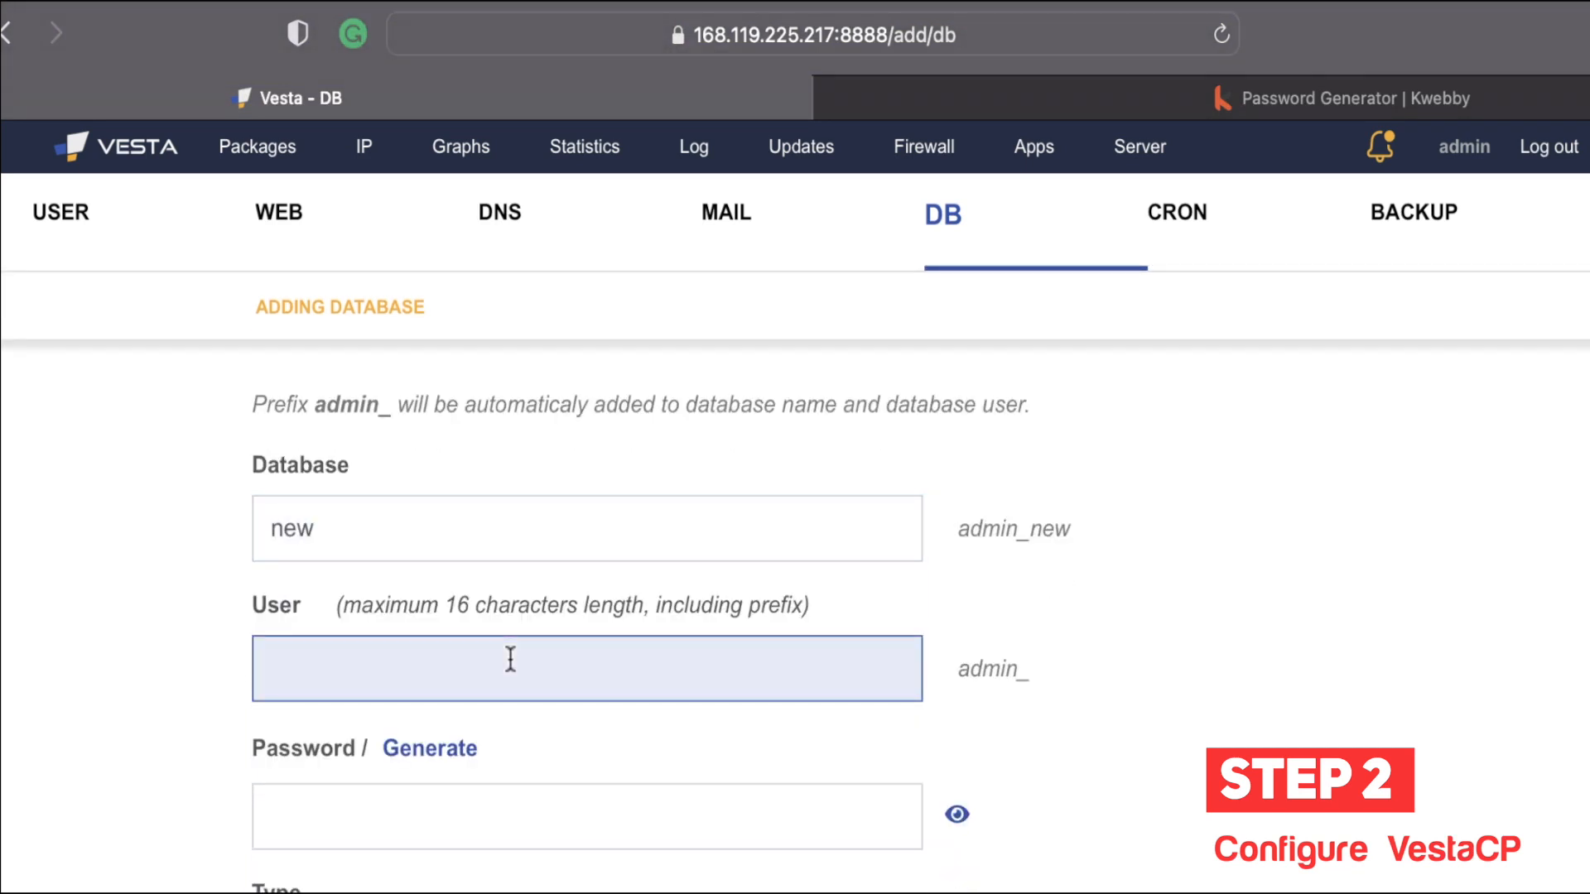
scroll(496, 662, "down", 2)
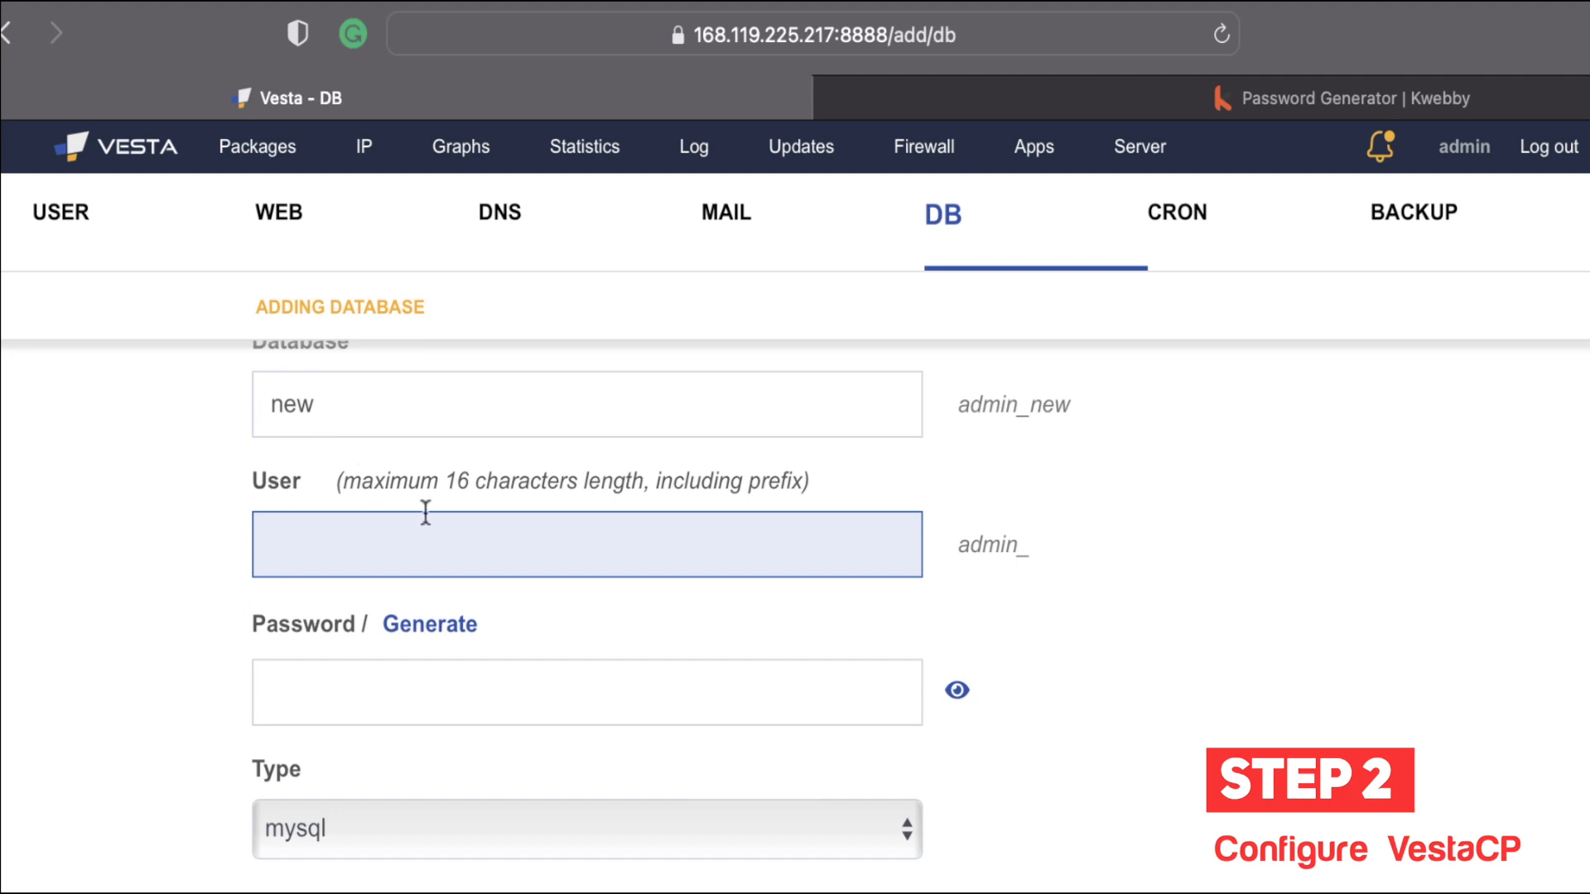
type("new")
Step: Generate a random database password, then switch to the Password Generator site
scroll(321, 621, "down", 1)
left_click(327, 611)
left_click(443, 555)
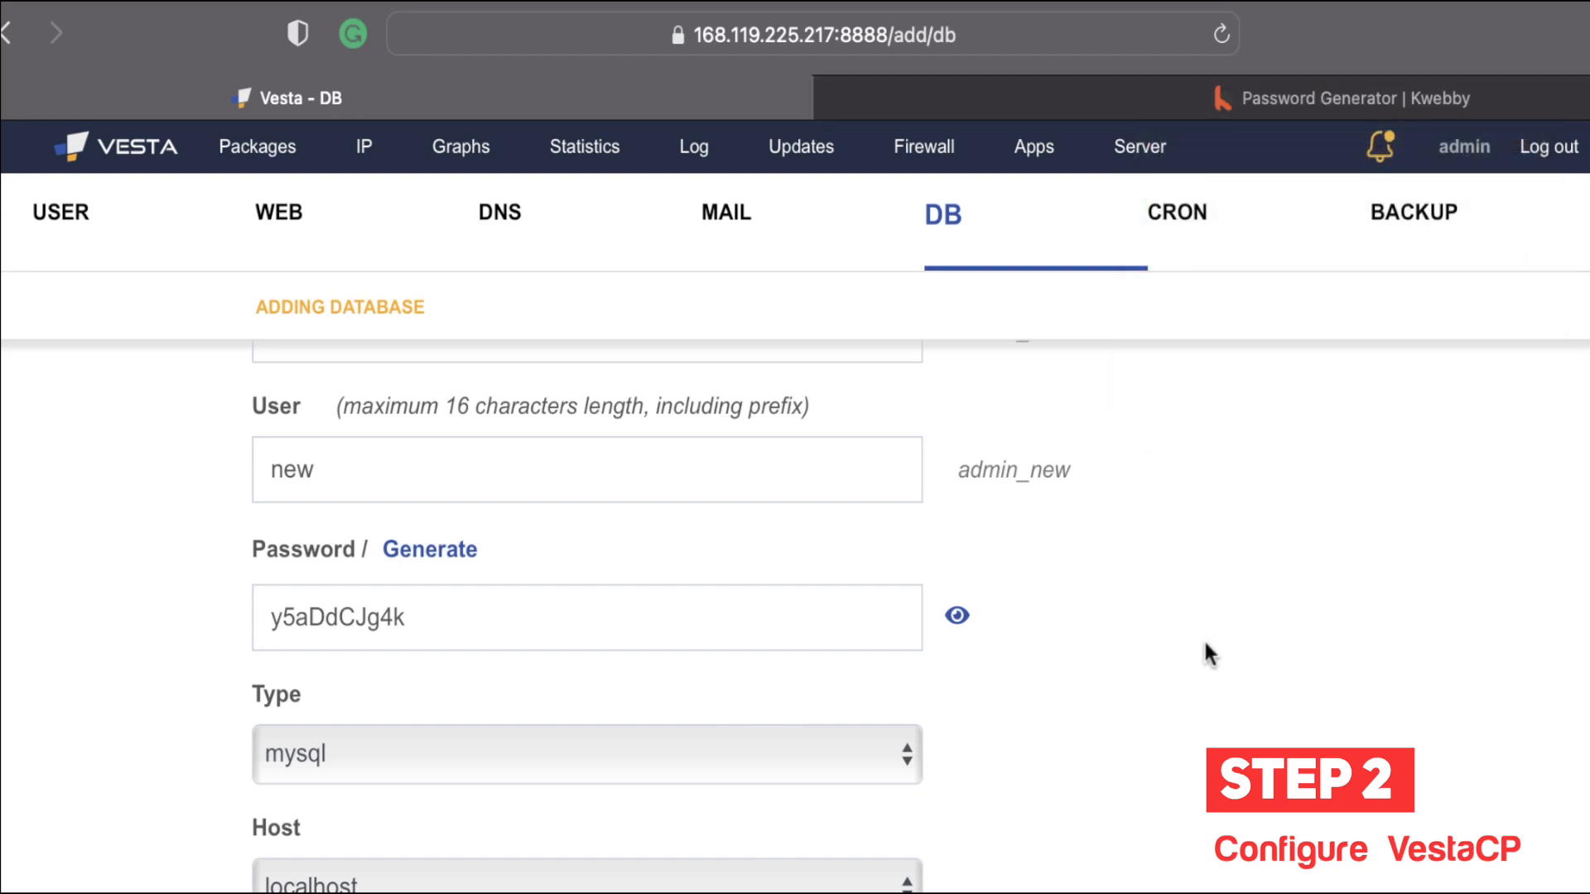
left_click(638, 614)
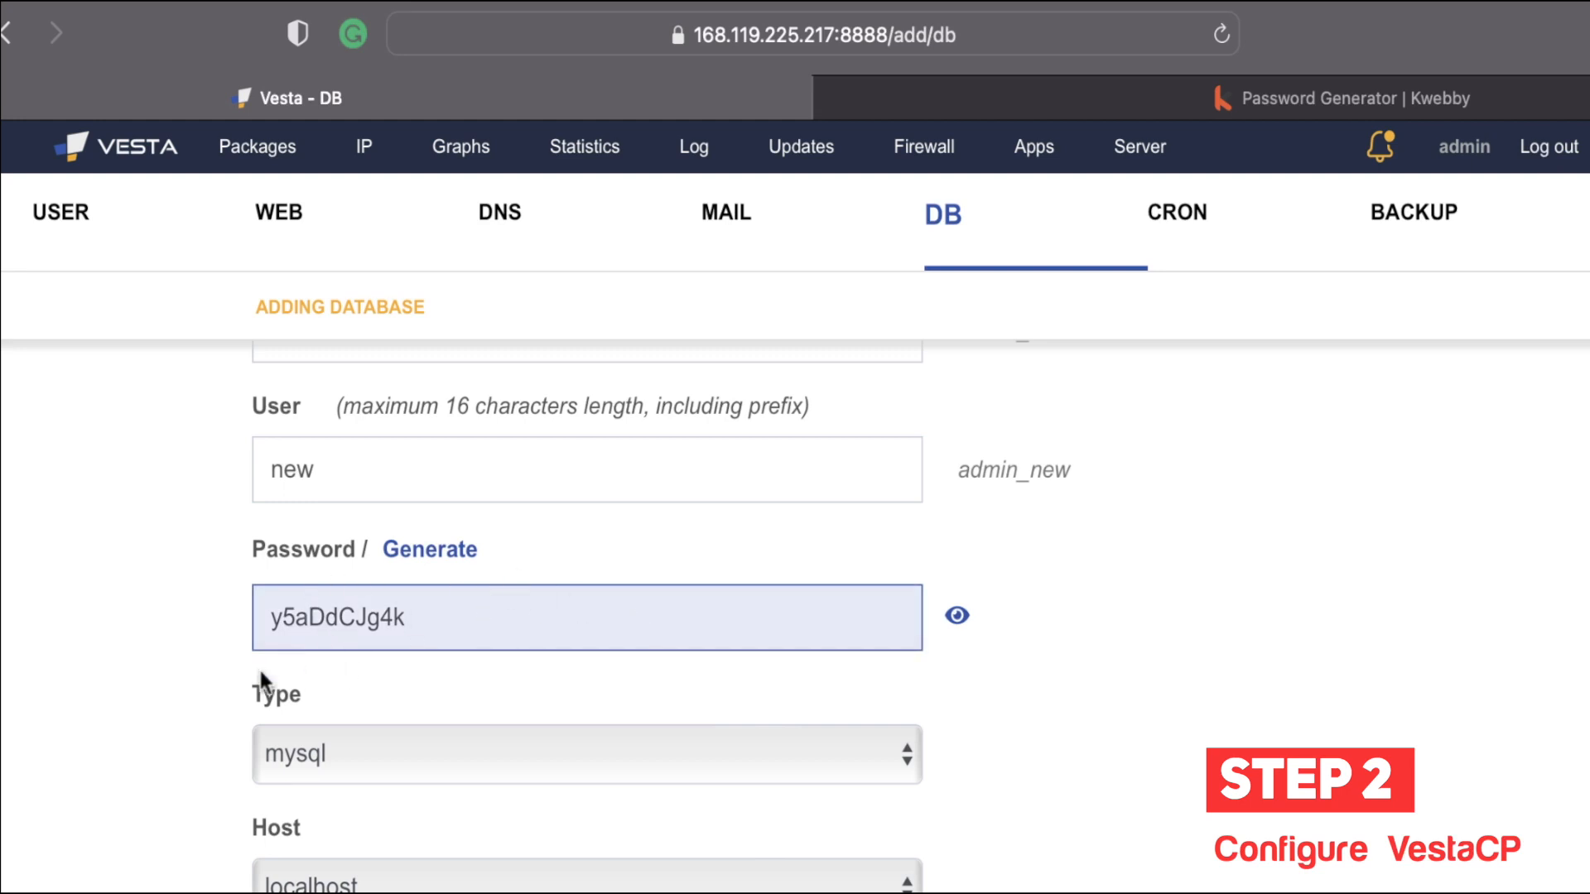
left_click(1303, 103)
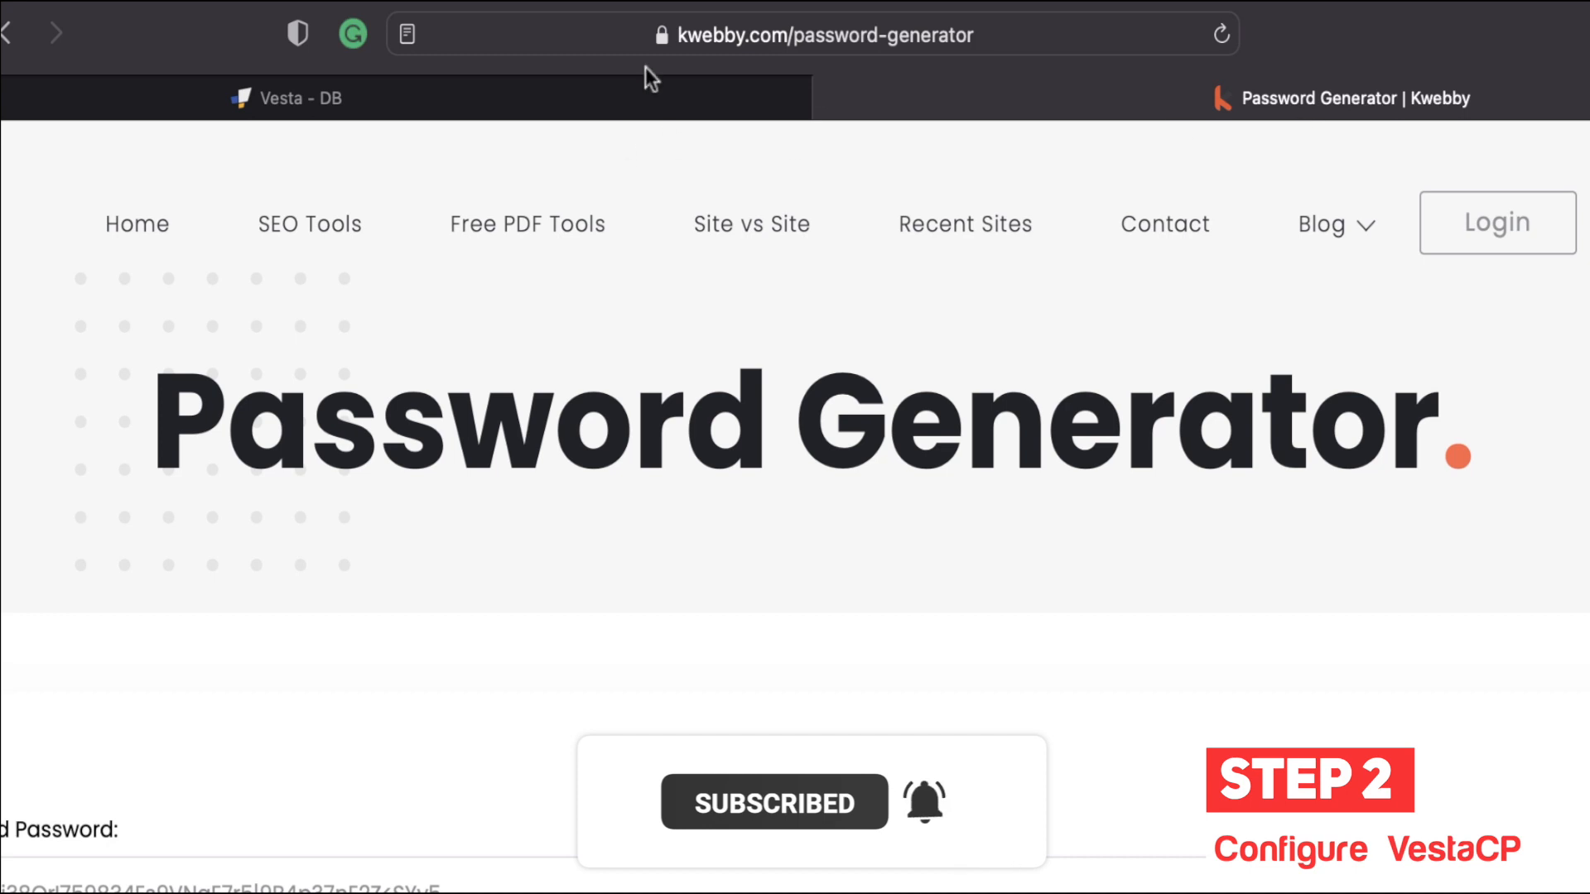
Step: Return to the unsaved Adding Database form for admin_new
left_click(621, 98)
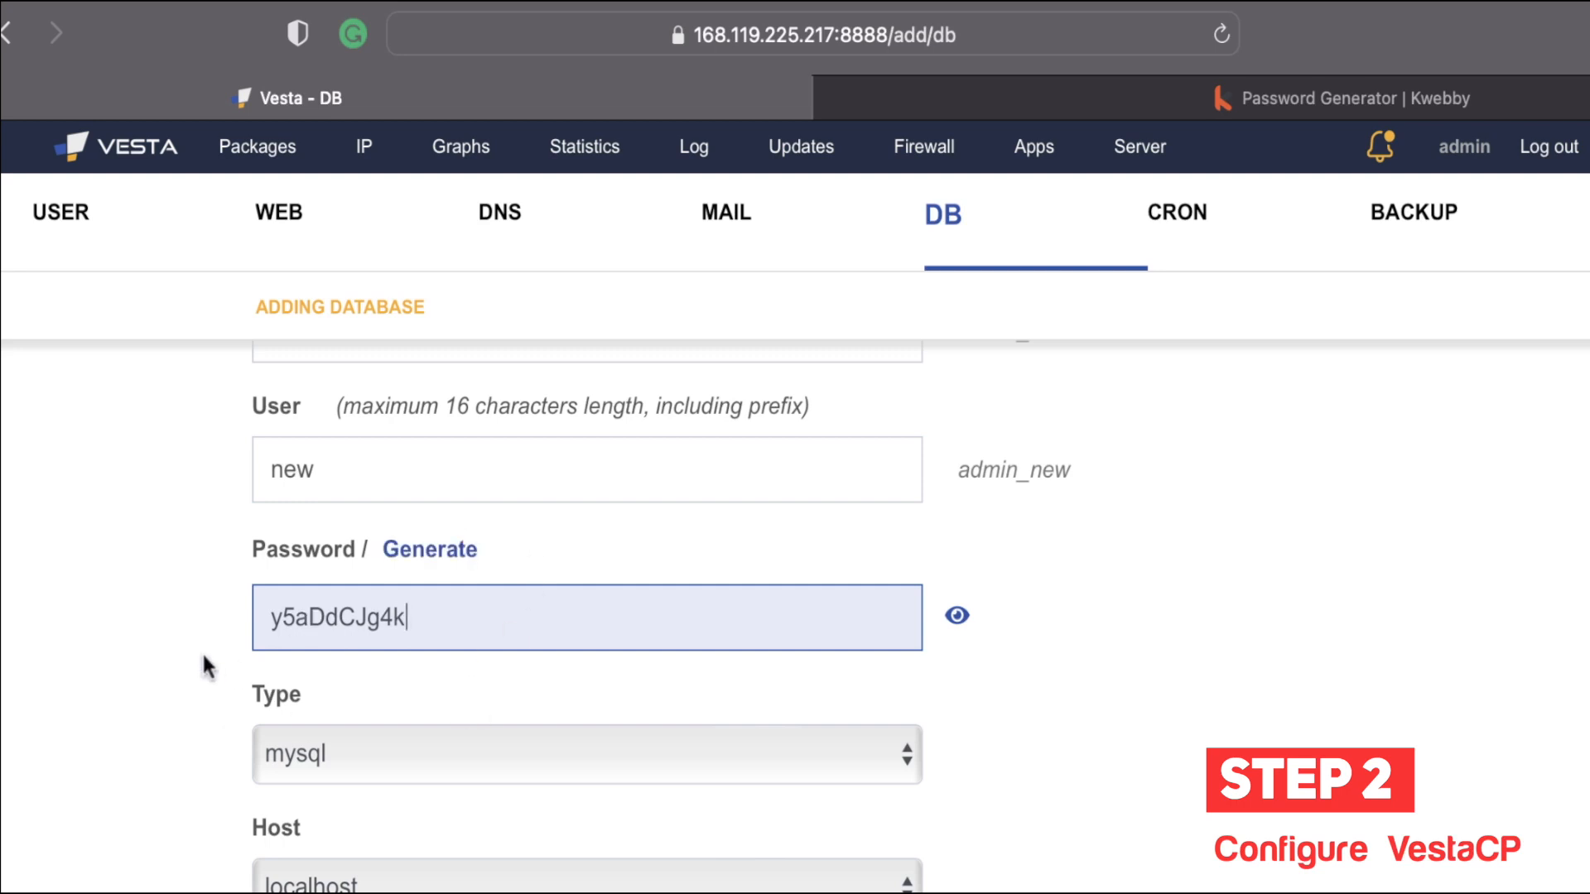
Step: Leave the database type set to MySQL
scroll(206, 663, "down", 2)
left_click(410, 637)
left_click(409, 638)
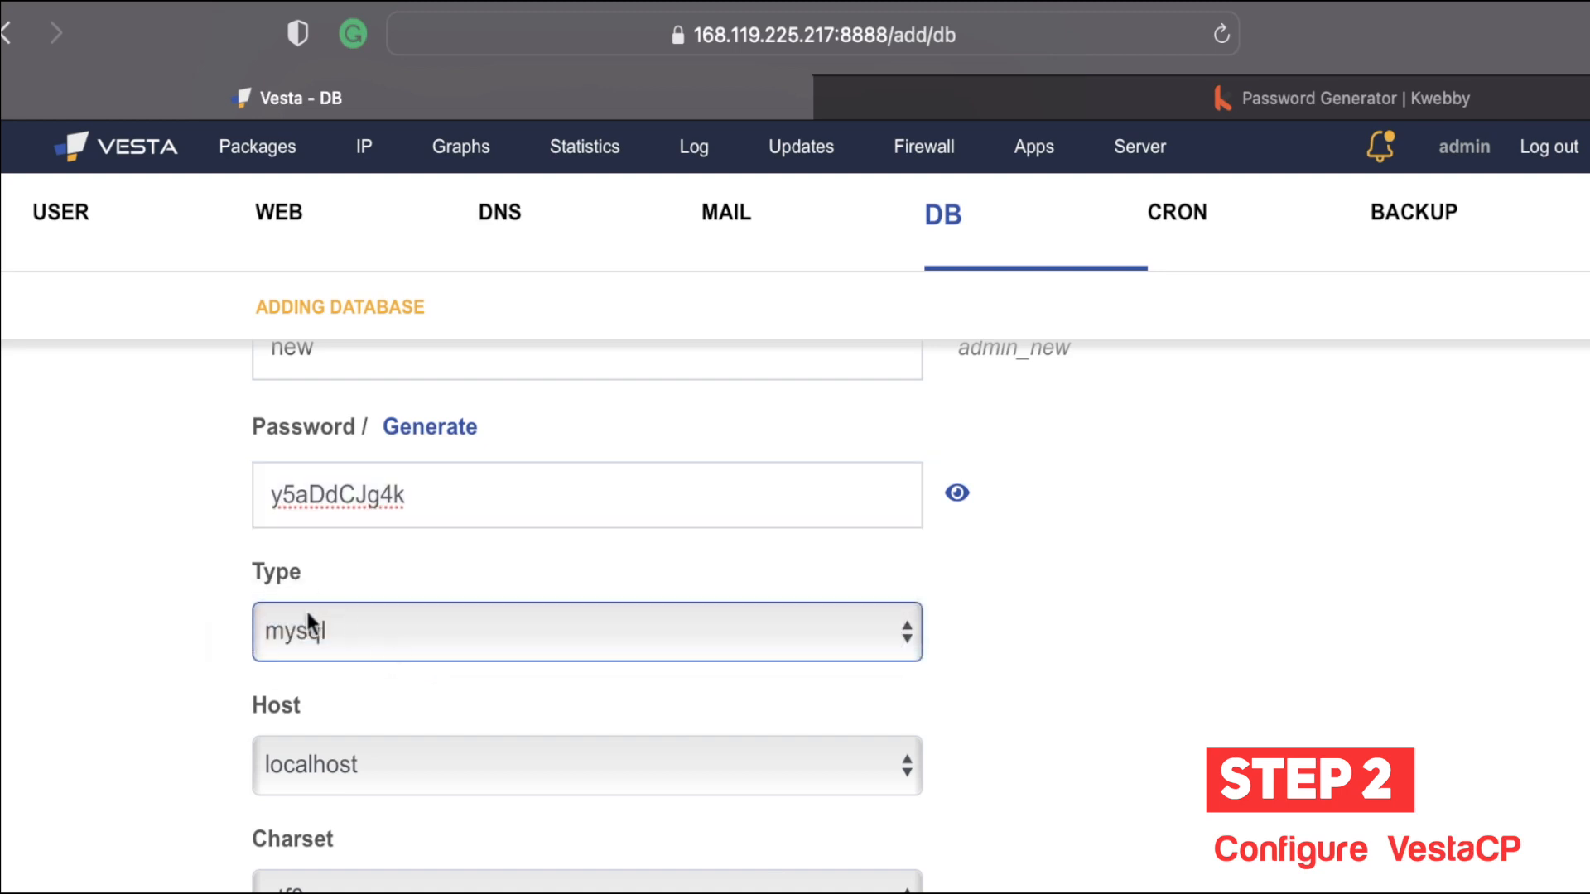
left_click(345, 629)
left_click(100, 710)
Step: Keep localhost as host and utf8 as charset, then focus the login-credentials email field
scroll(389, 779, "down", 1)
left_click(399, 762)
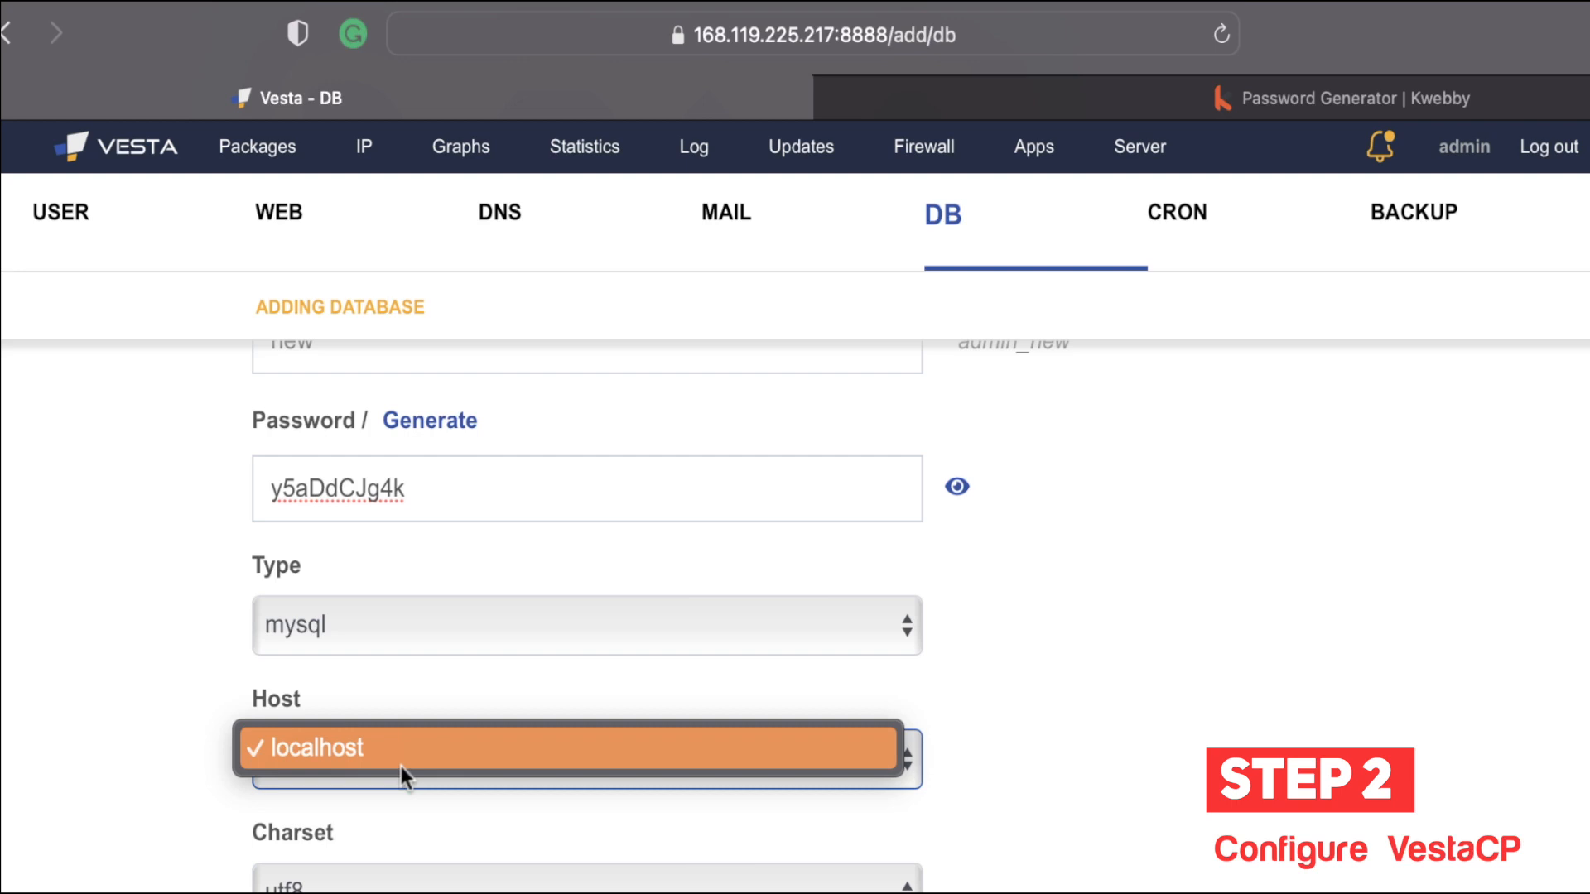
left_click(401, 767)
left_click(369, 890)
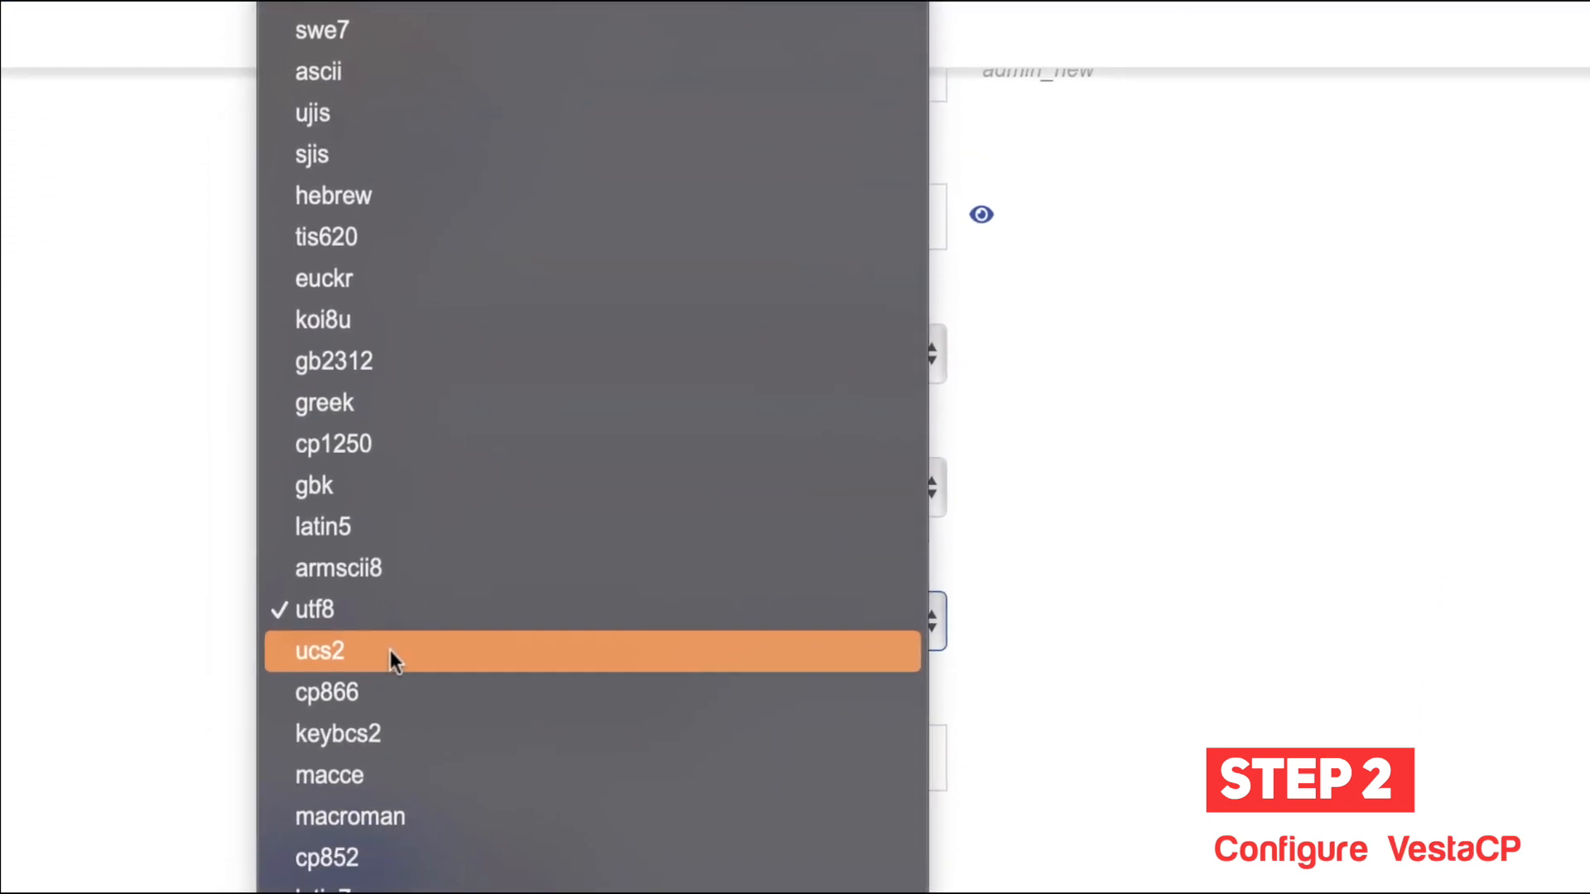
left_click(381, 792)
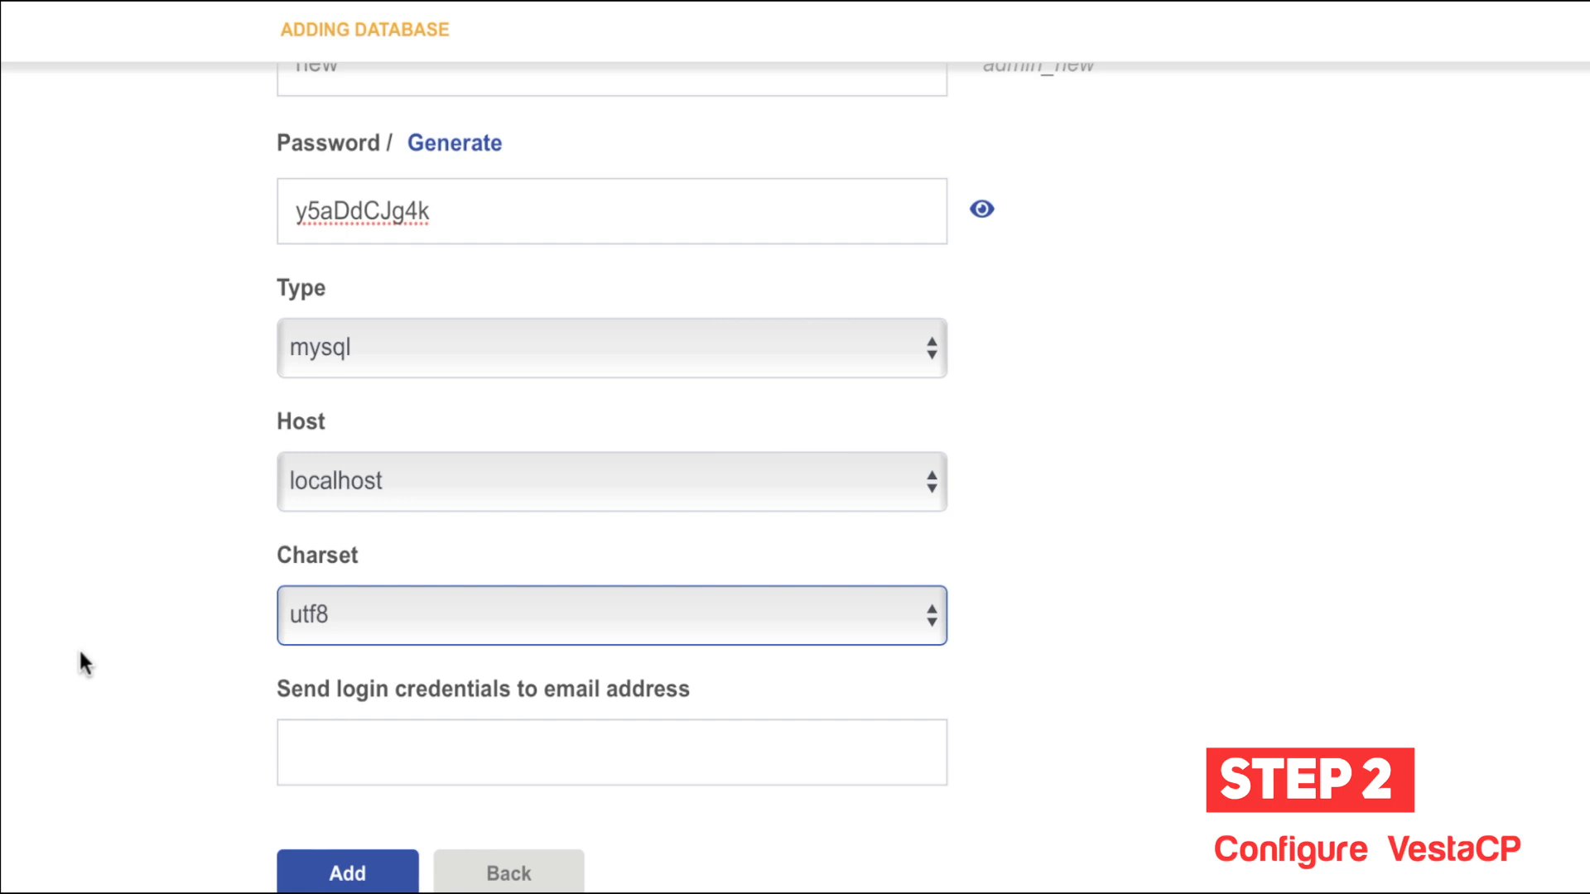
left_click(362, 726)
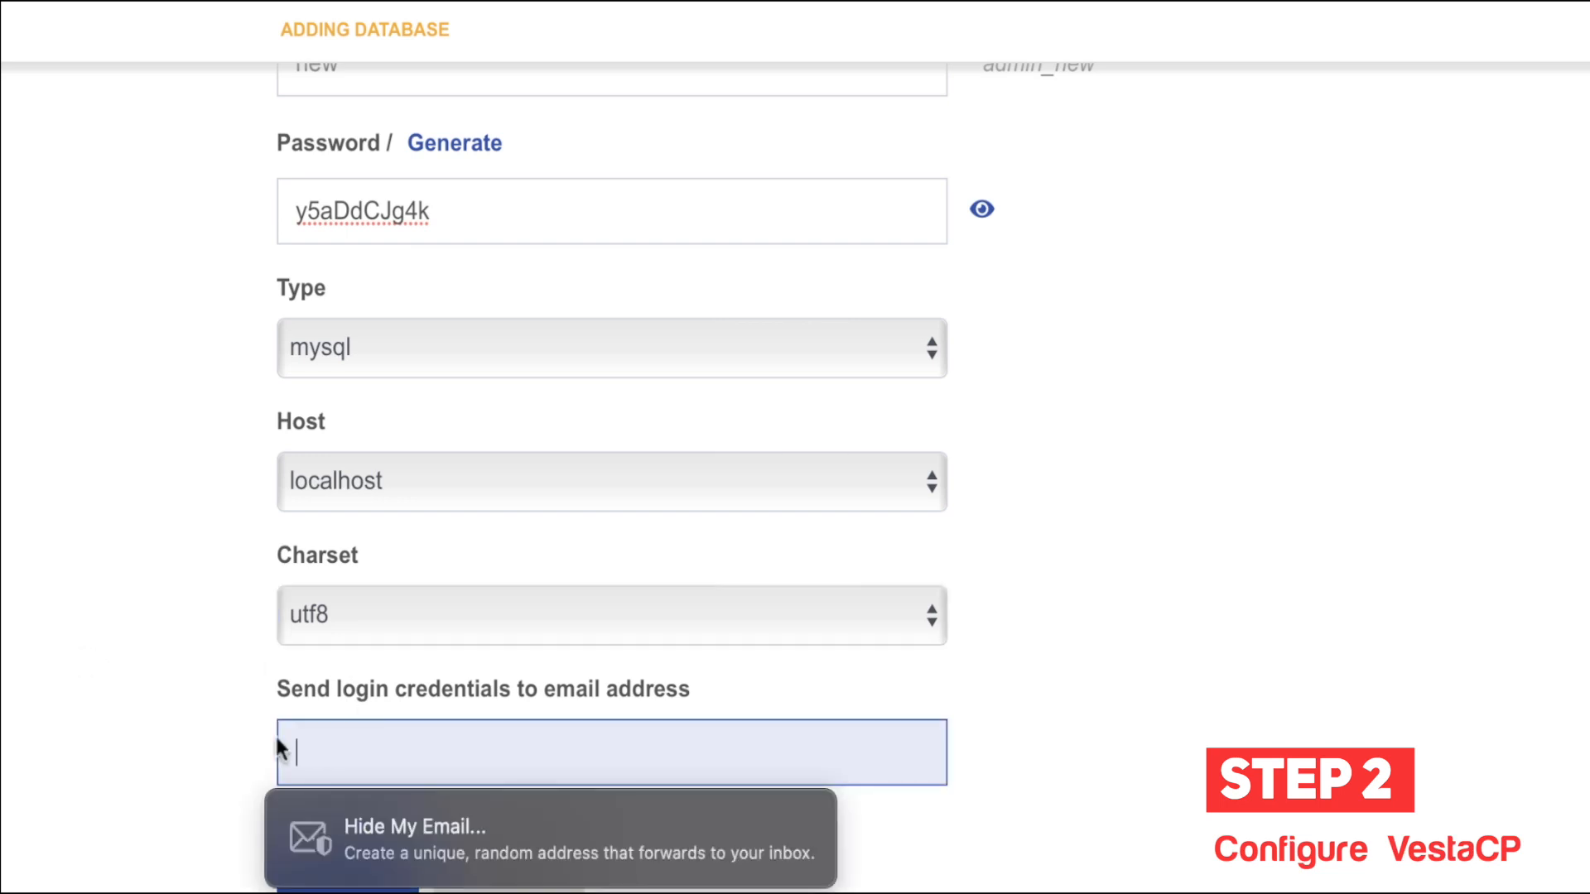
left_click(404, 736)
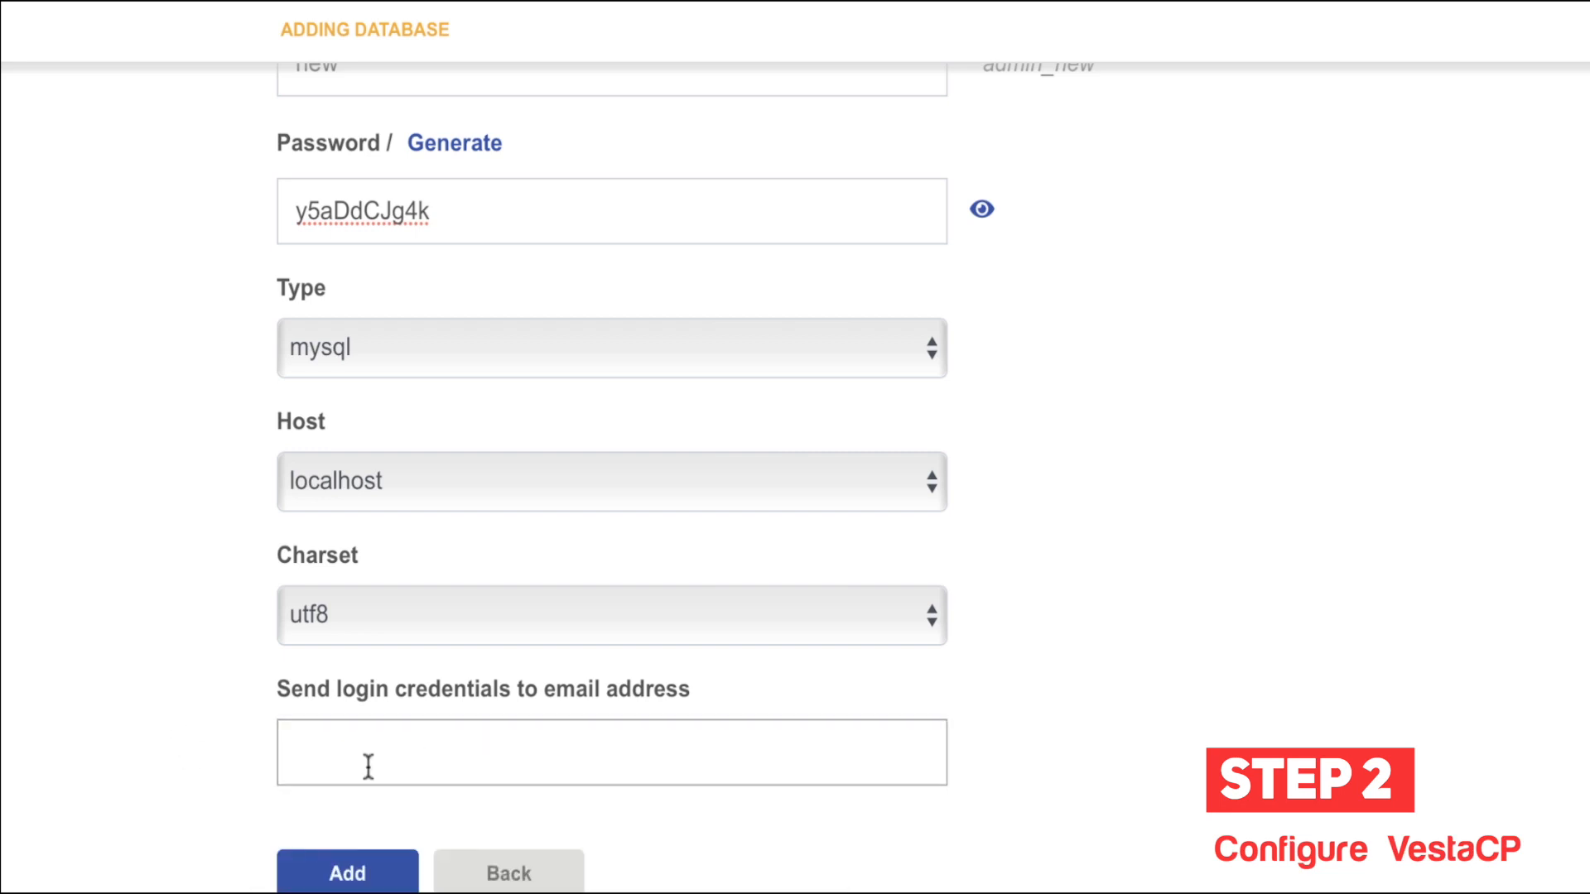
scroll(1004, 401, "up", 8)
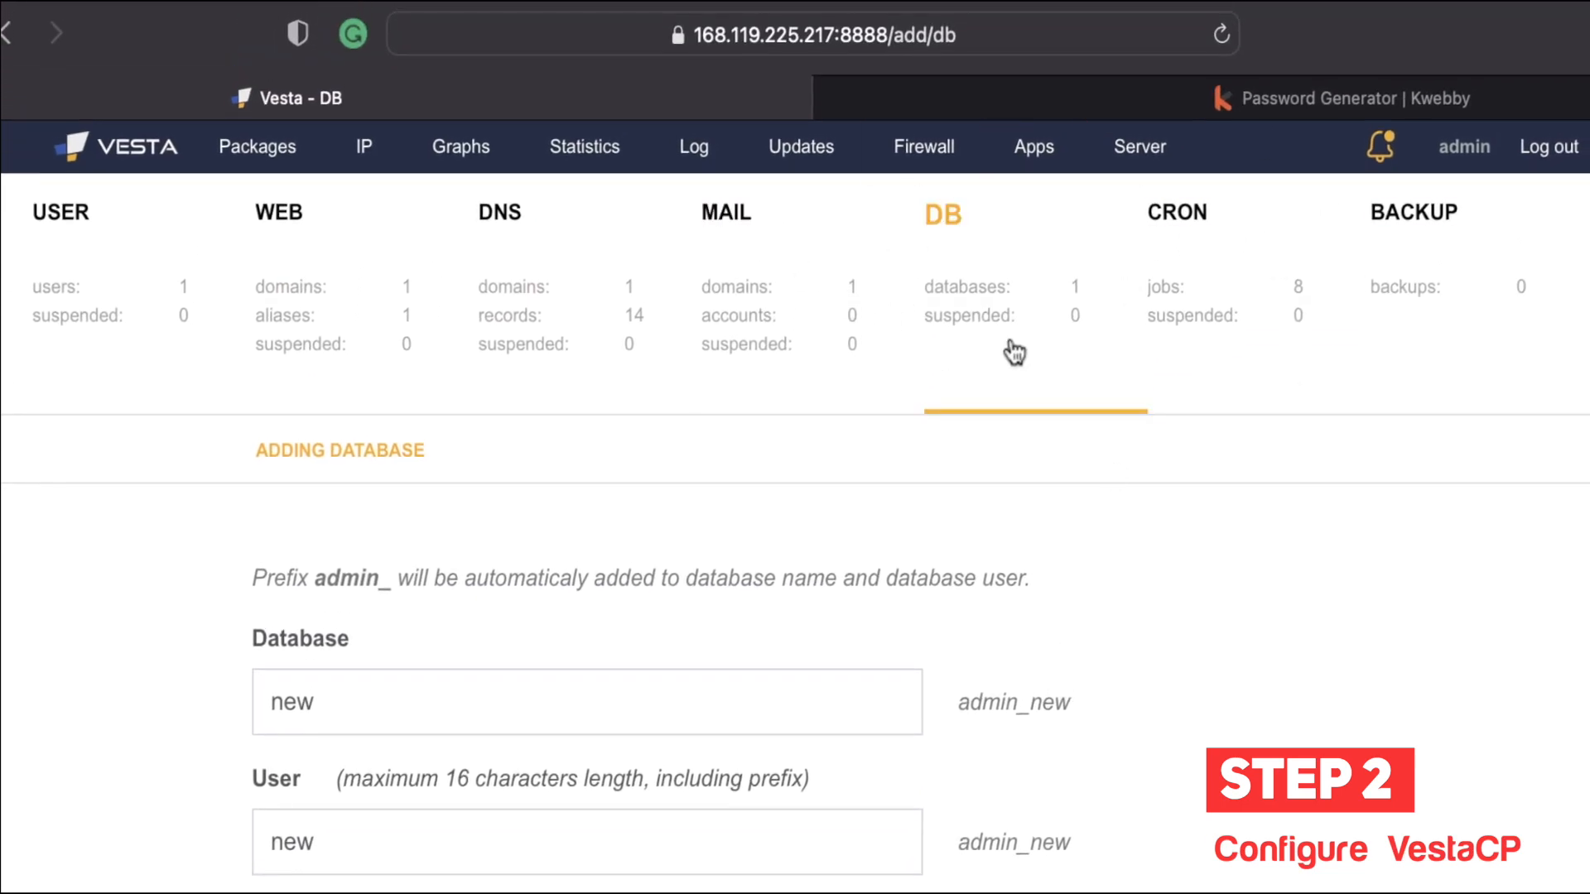
Step: Review the eight existing cron jobs and start adding a new cron job
left_click(1204, 285)
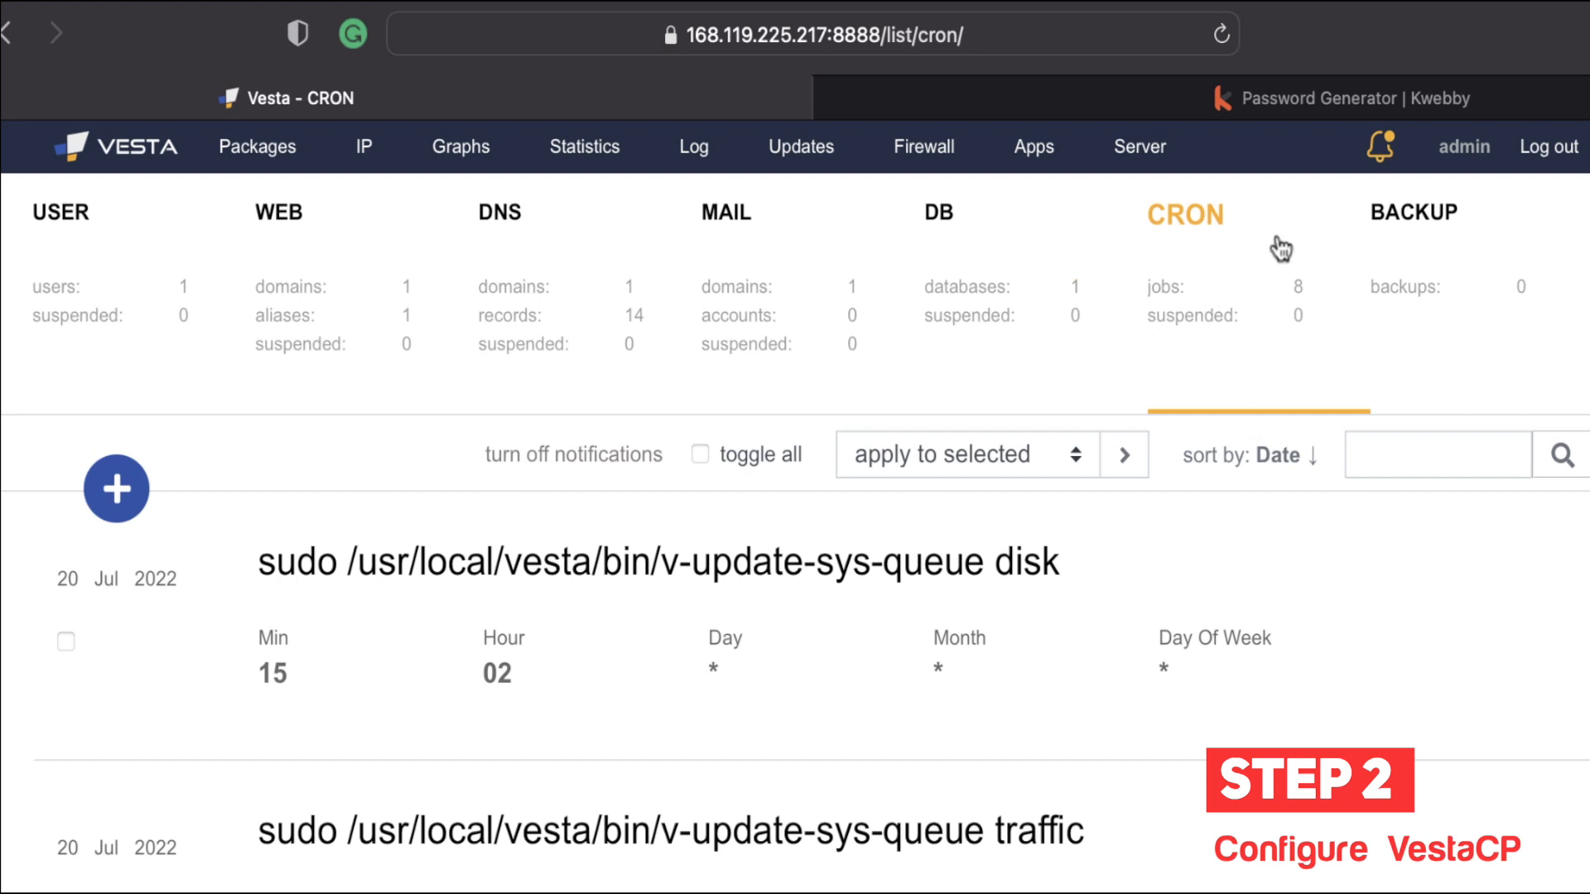
scroll(933, 662, "down", 1)
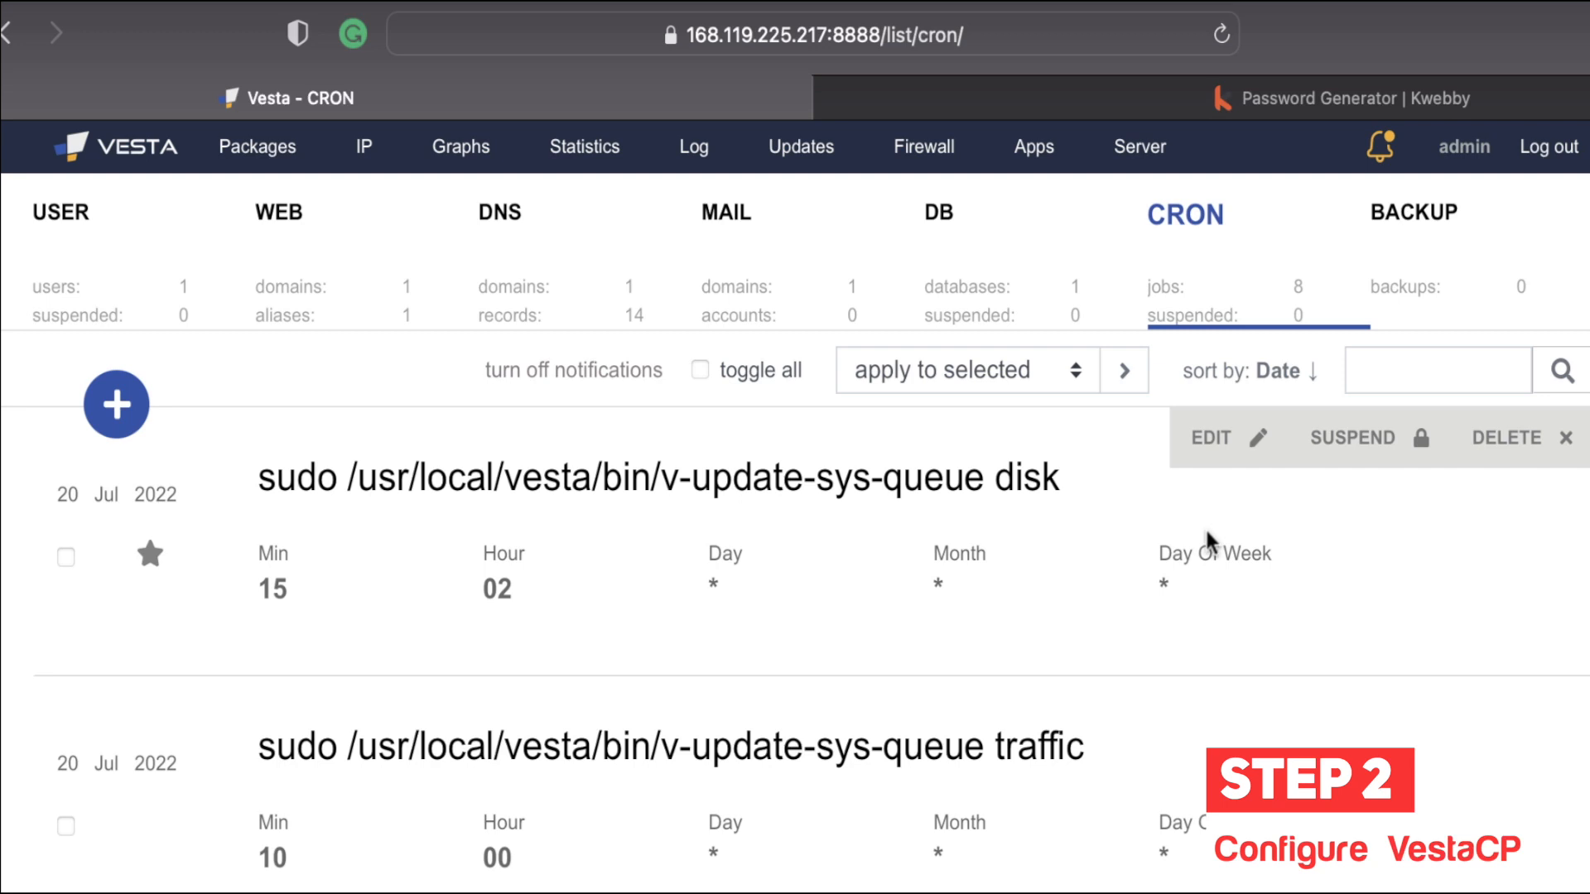
scroll(1205, 527, "up", 2)
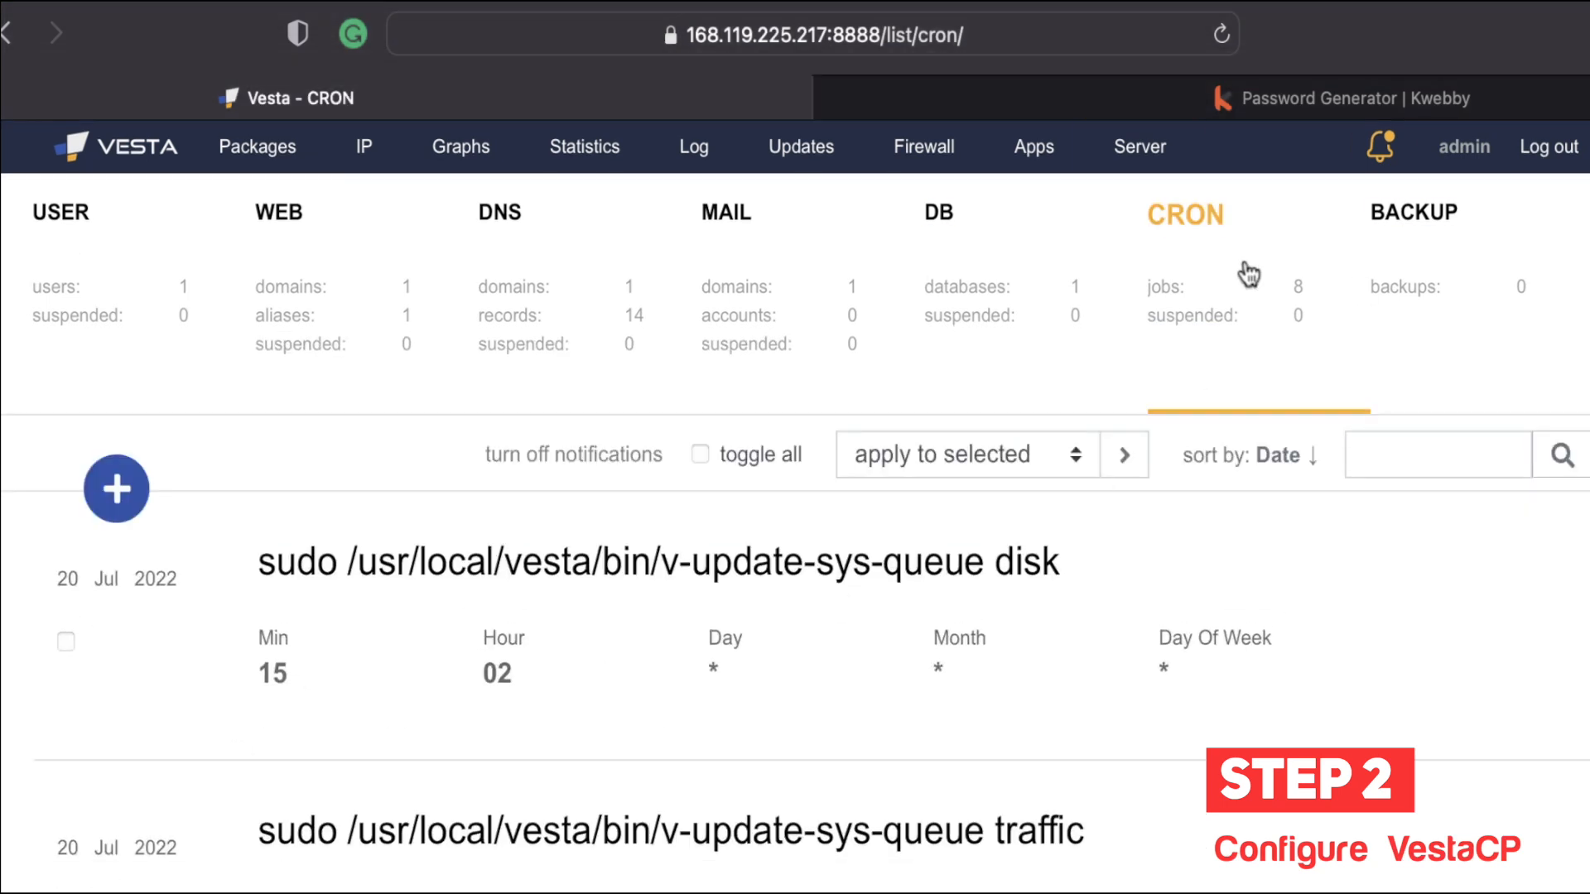
mouse_move(1202, 578)
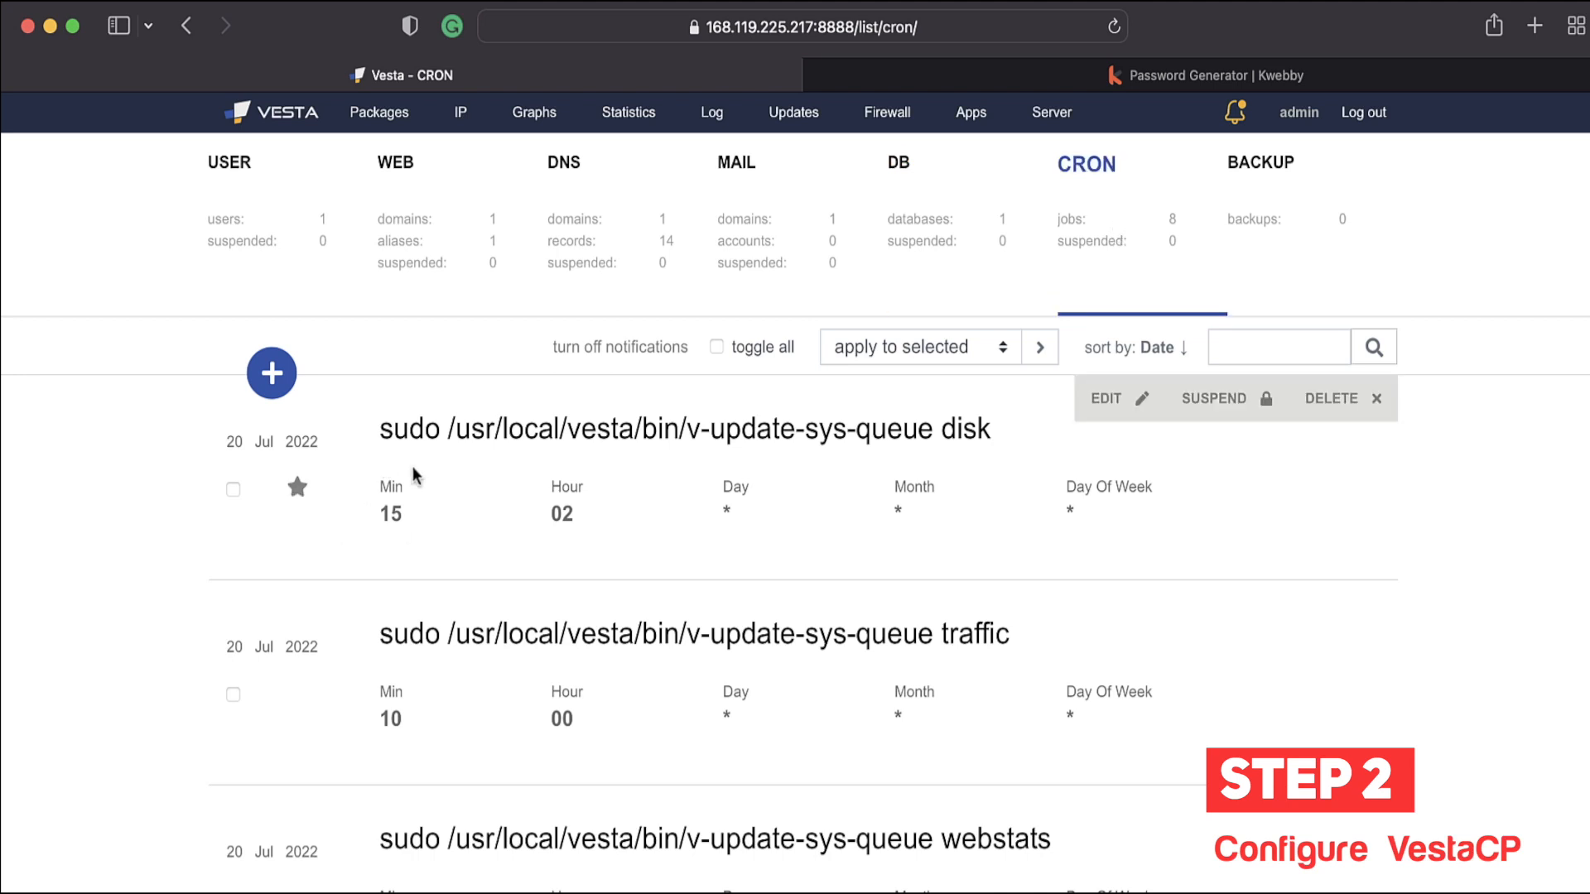
left_click_drag(380, 429, 1005, 445)
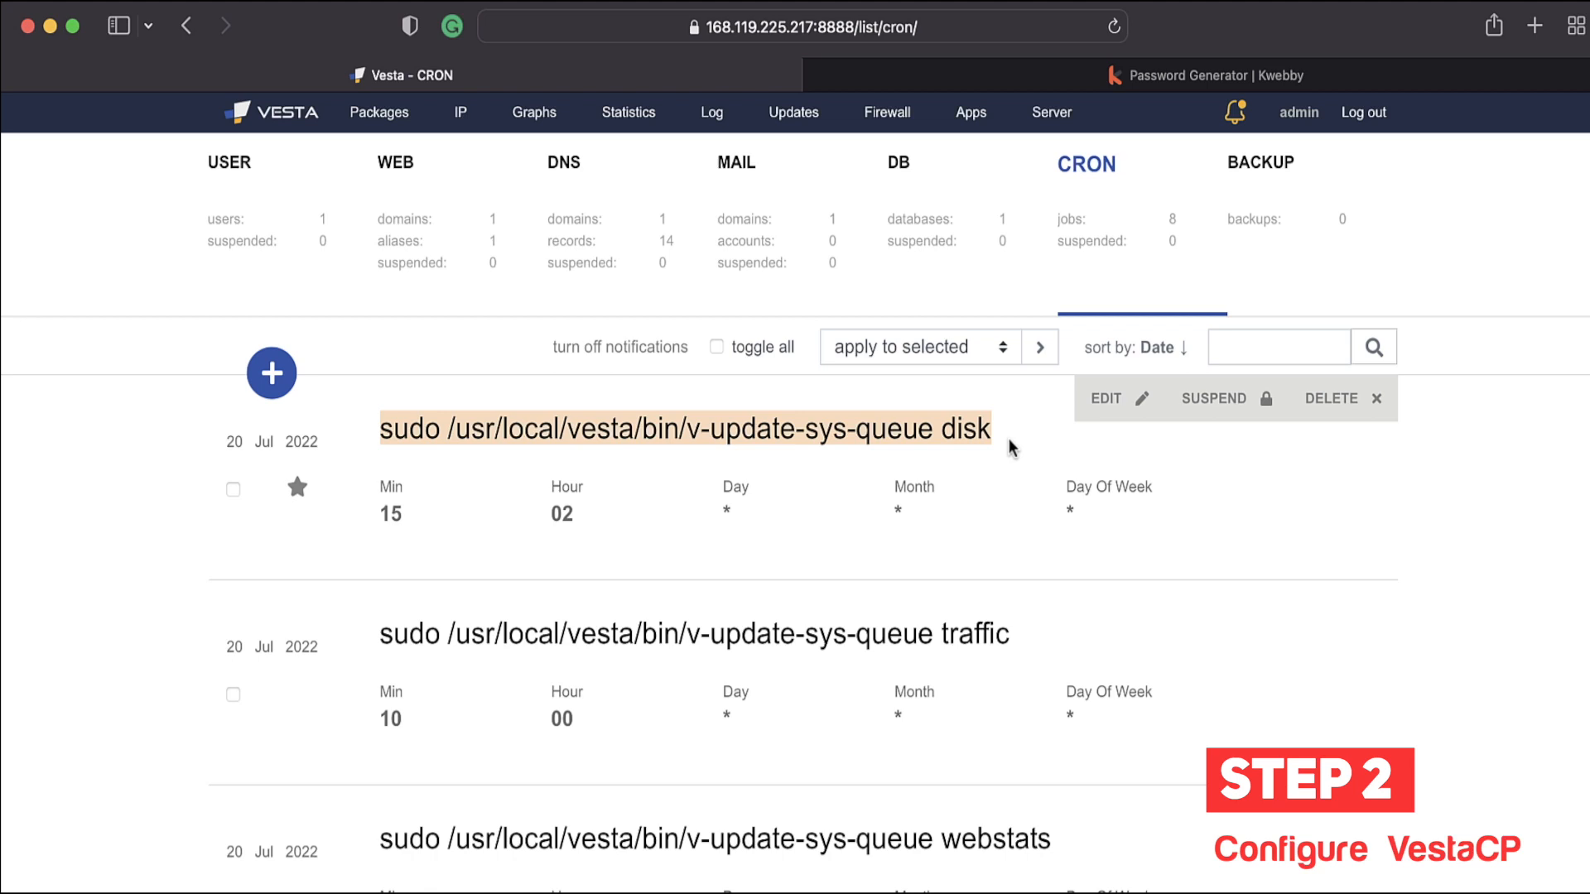
left_click(283, 370)
scroll(316, 513, "down", 3)
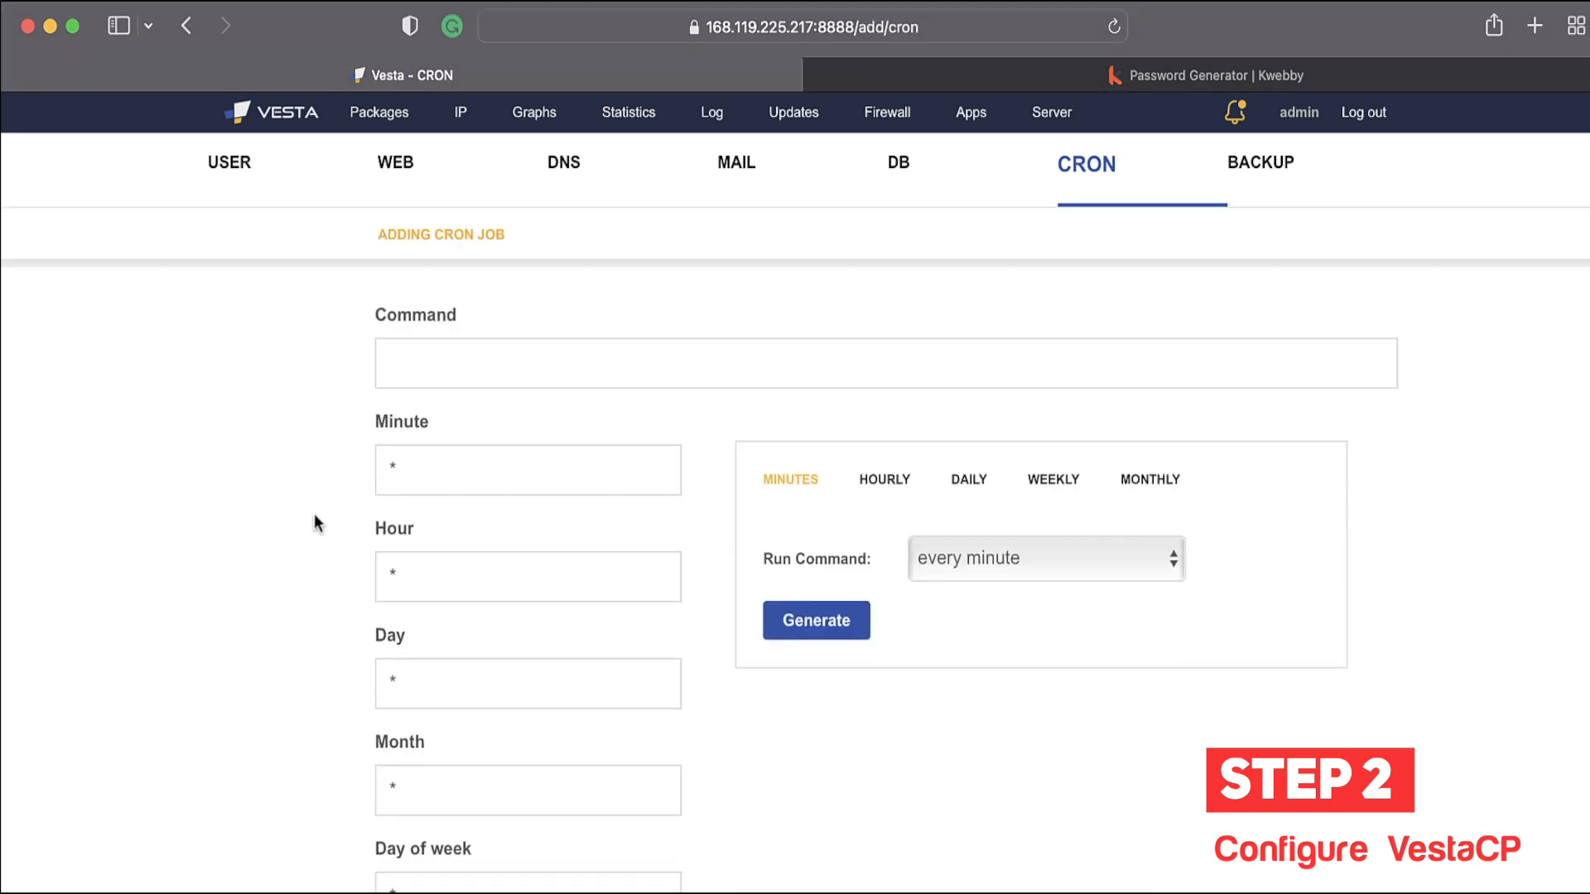
Step: Inspect the new job's Command and frequency fields, leaving every minute, then open Backups
left_click(497, 378)
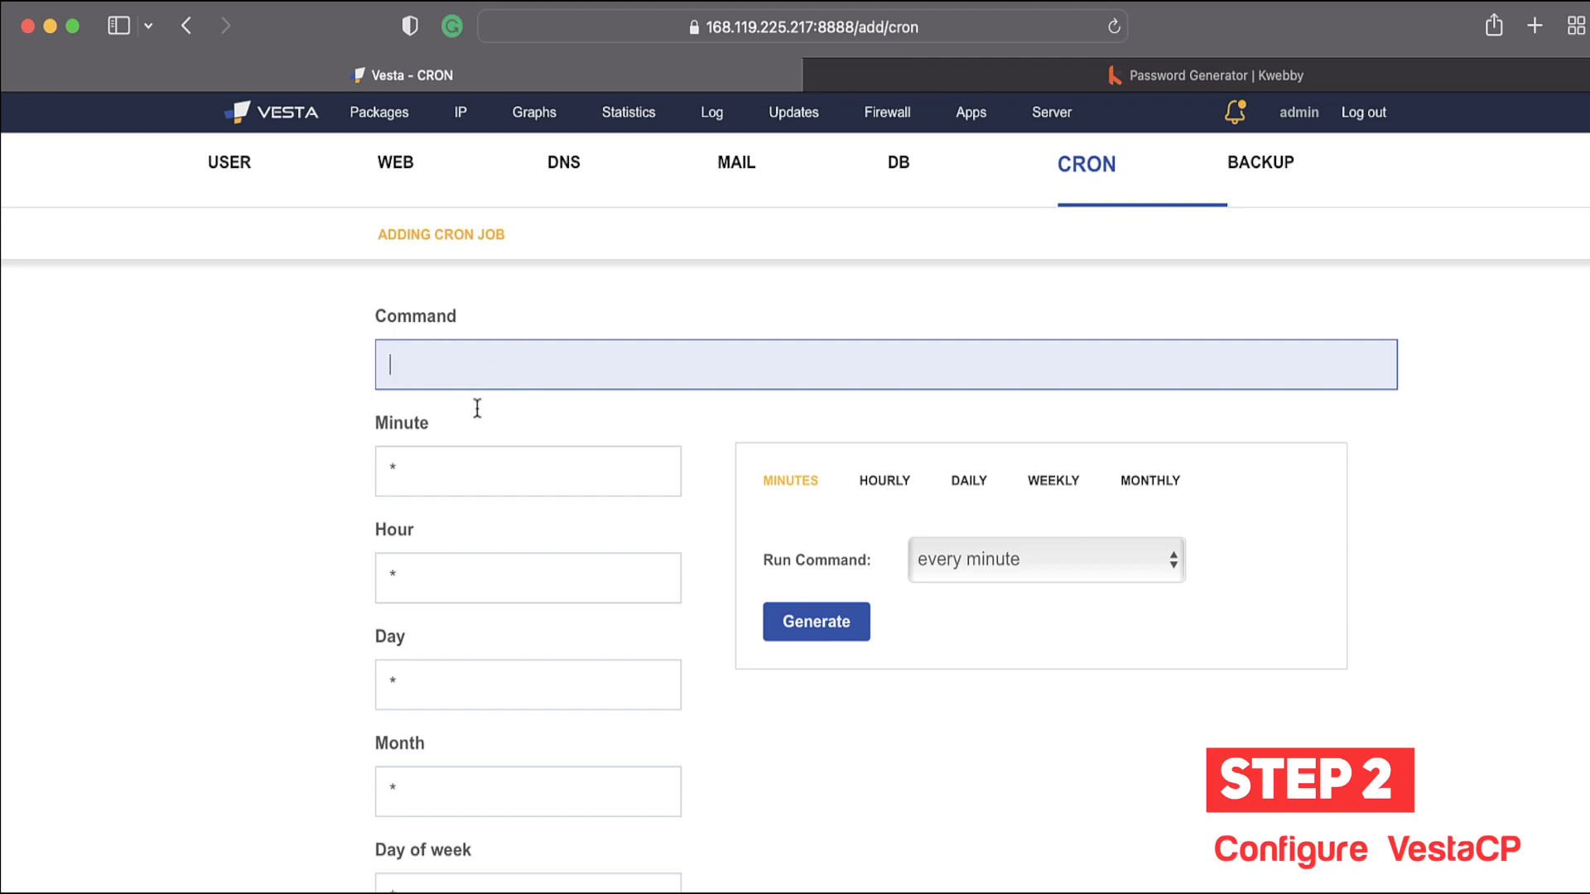
scroll(933, 427, "down", 3)
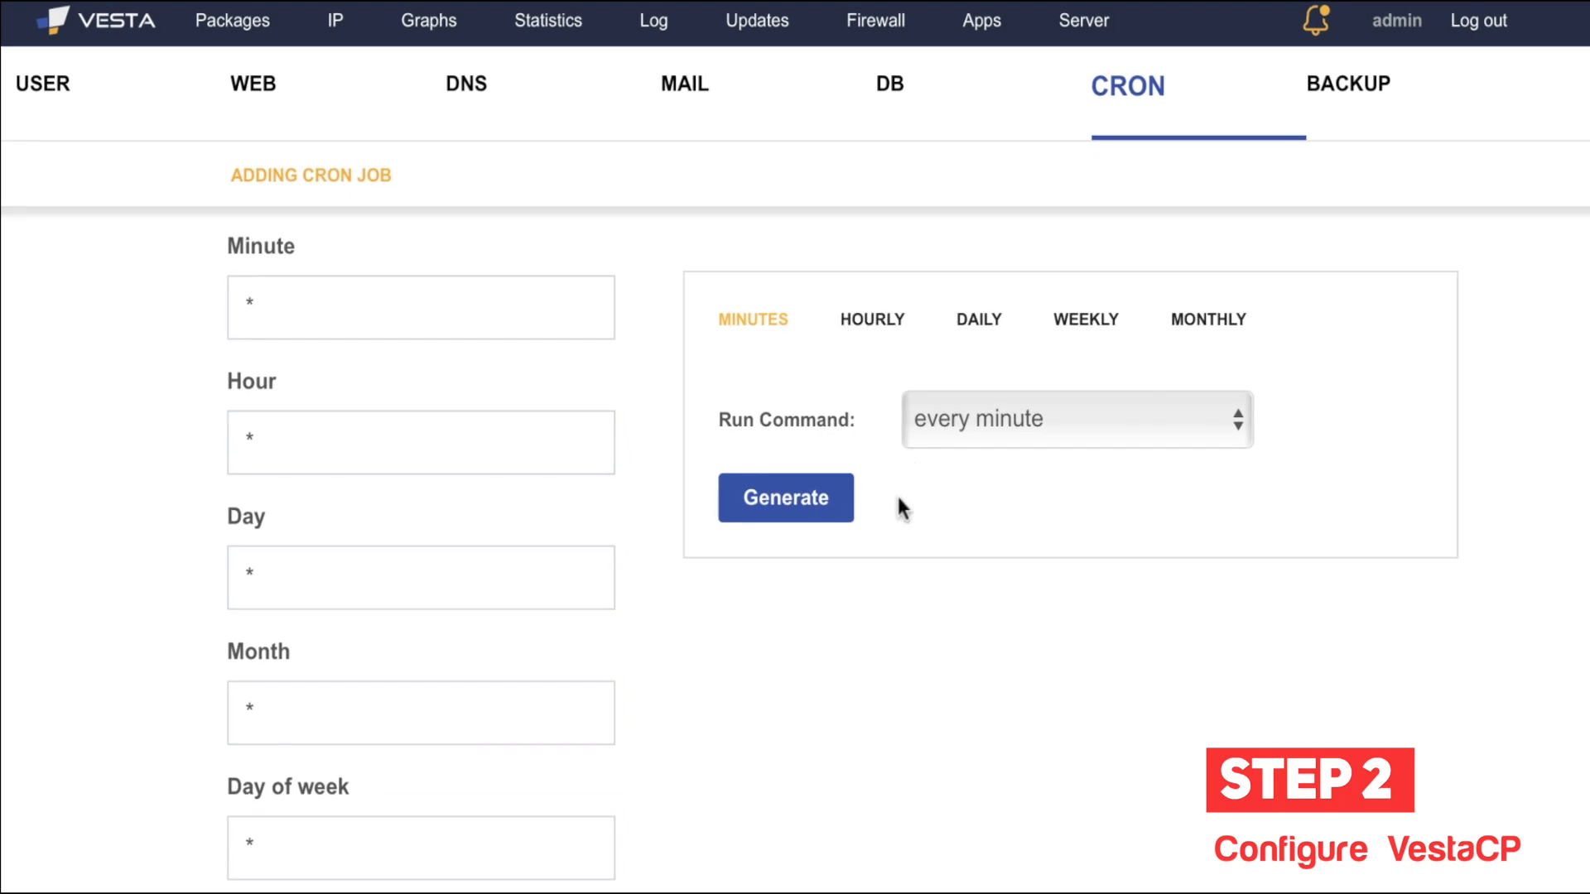
left_click(991, 426)
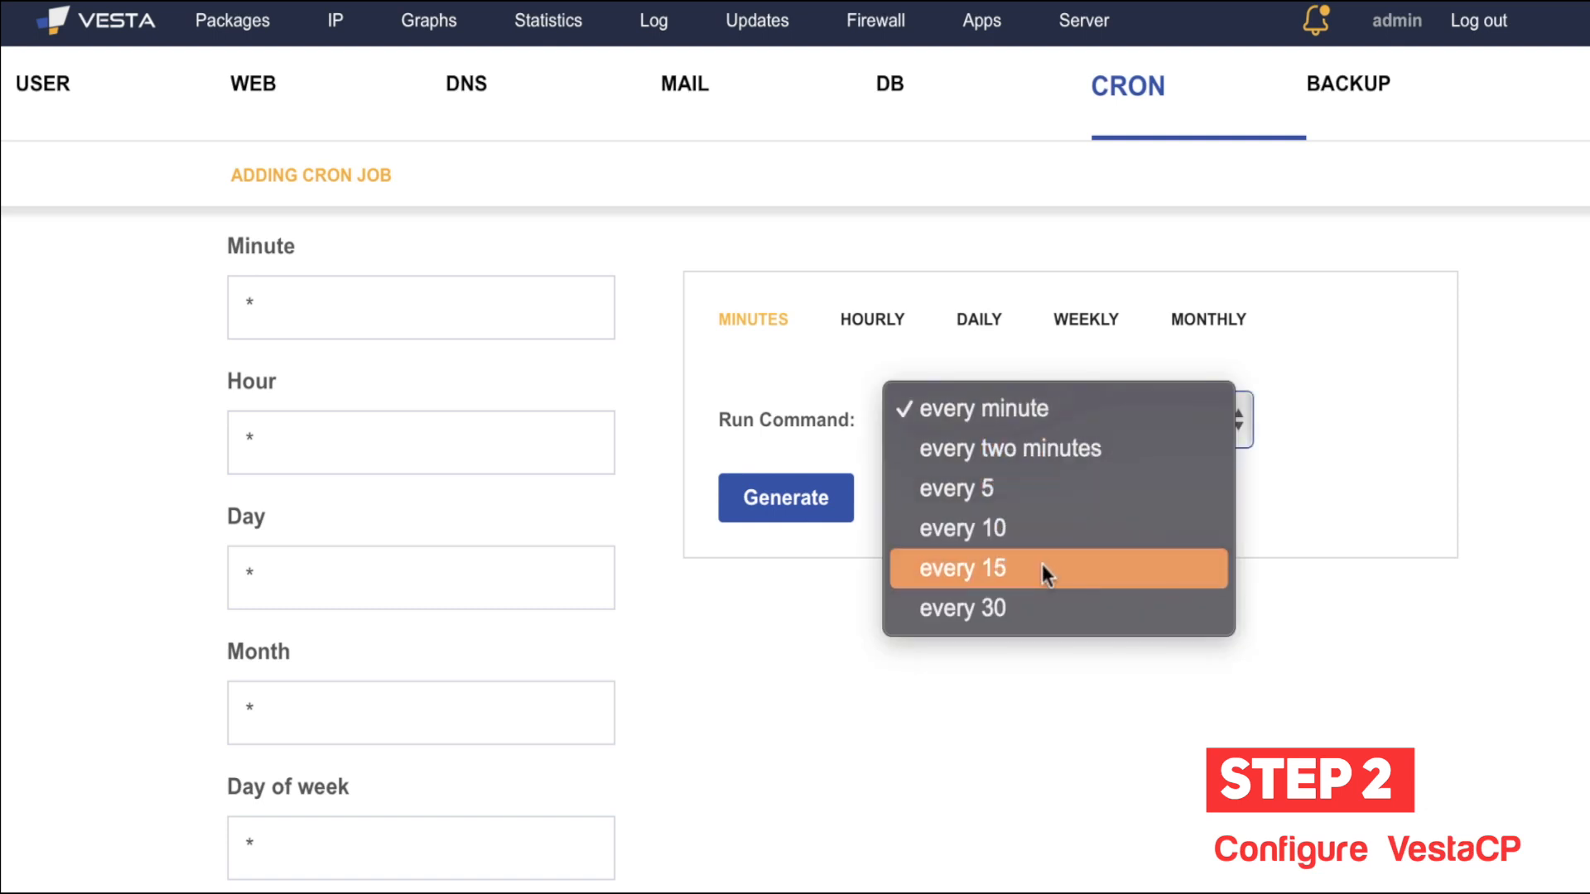
left_click(871, 741)
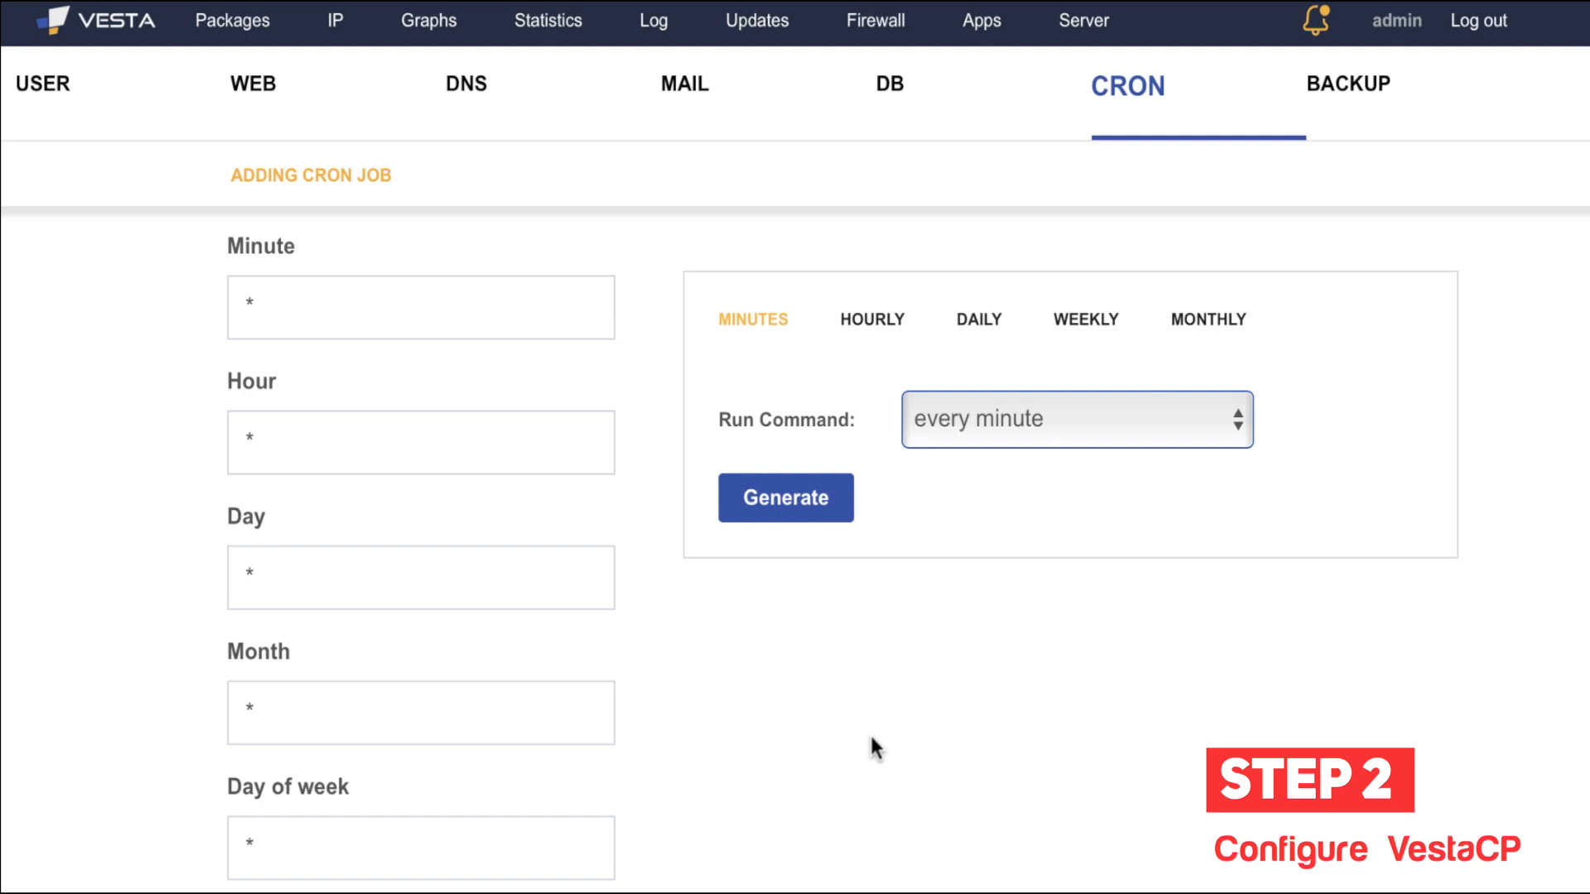
scroll(867, 603, "down", 1)
scroll(866, 613, "up", 4)
scroll(844, 610, "down", 4)
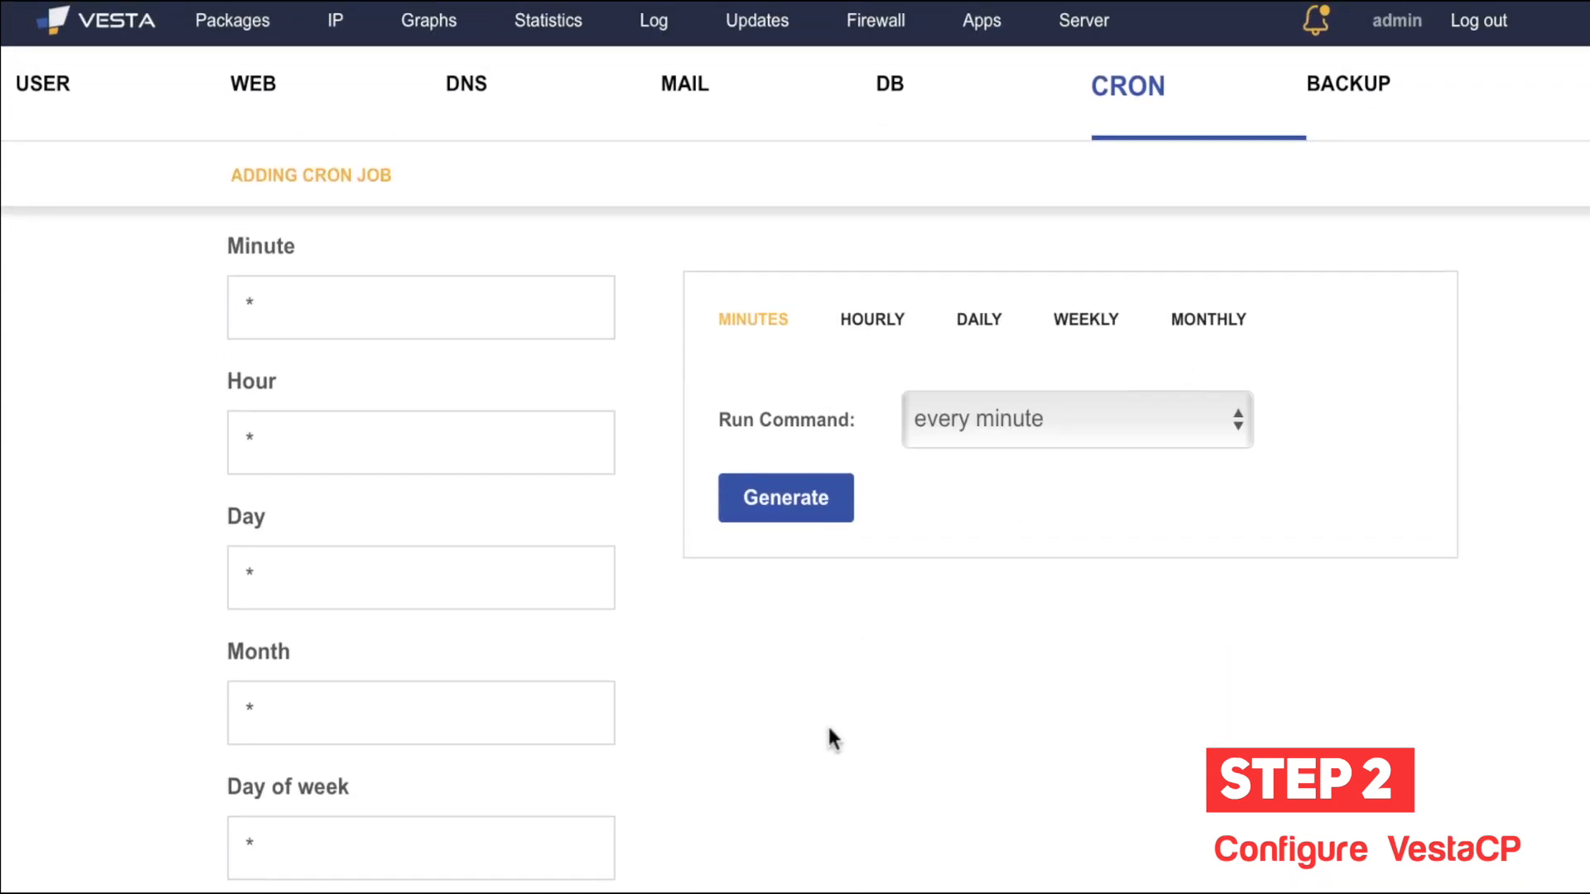
scroll(828, 730, "up", 5)
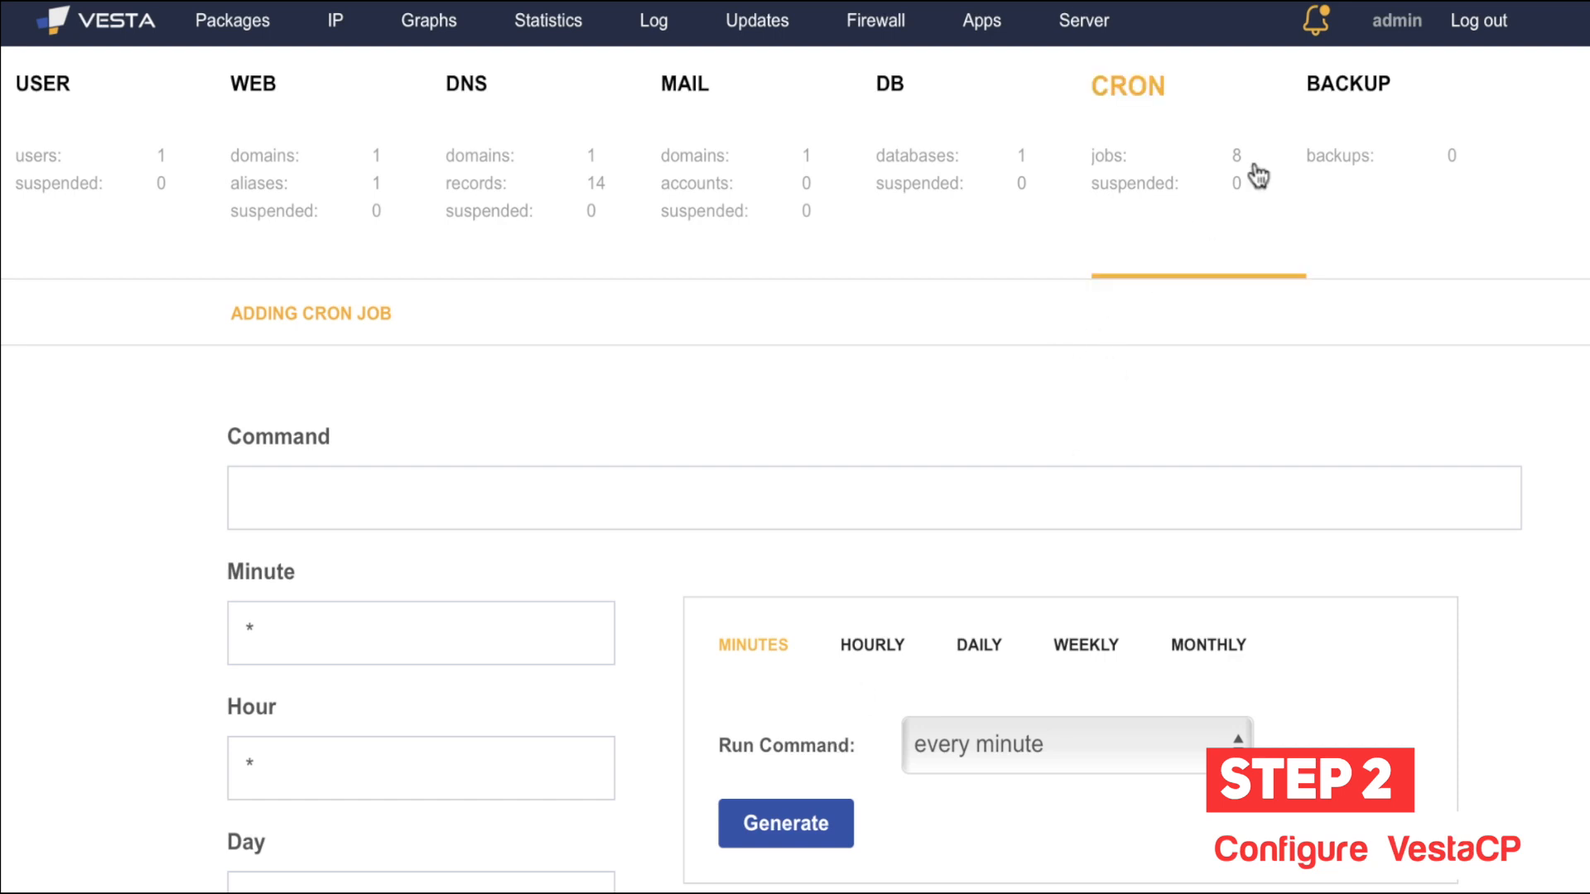
left_click(1434, 145)
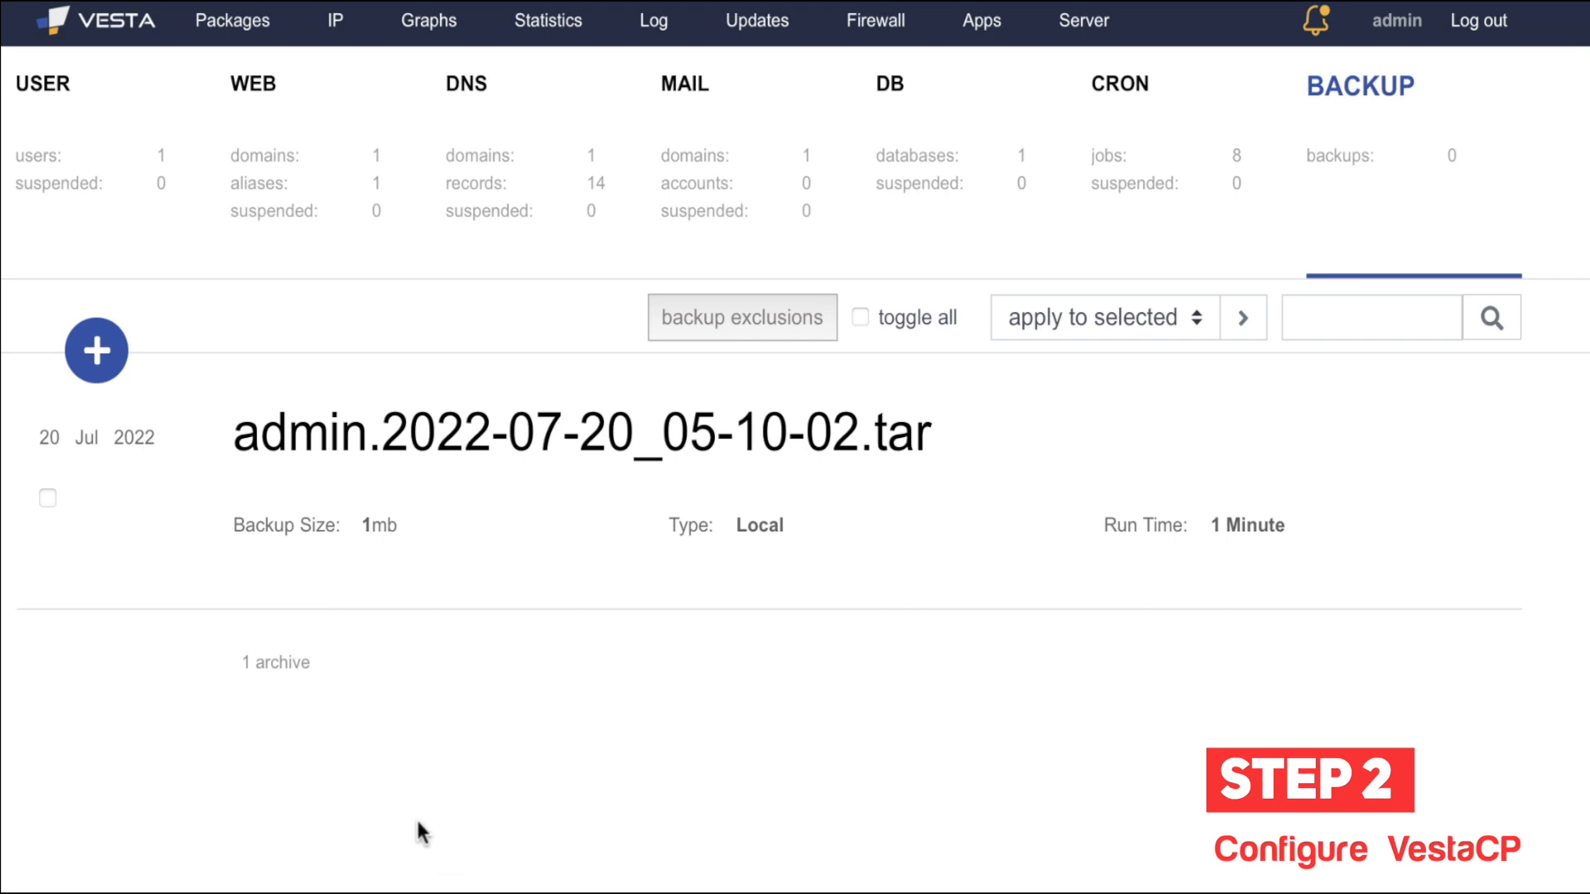
left_click(753, 331)
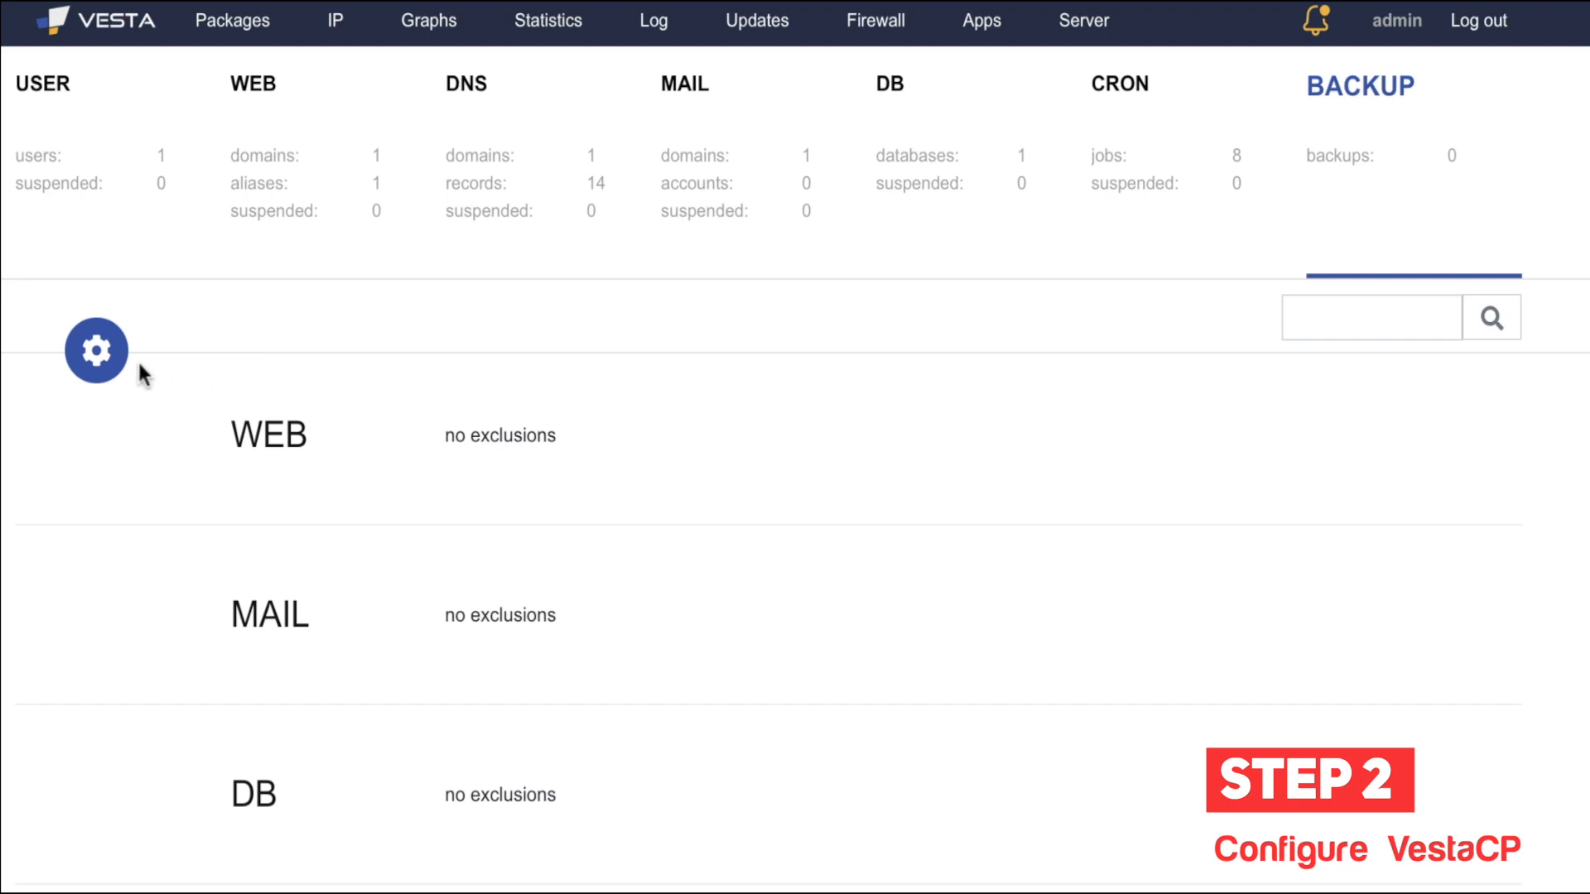
left_click(99, 371)
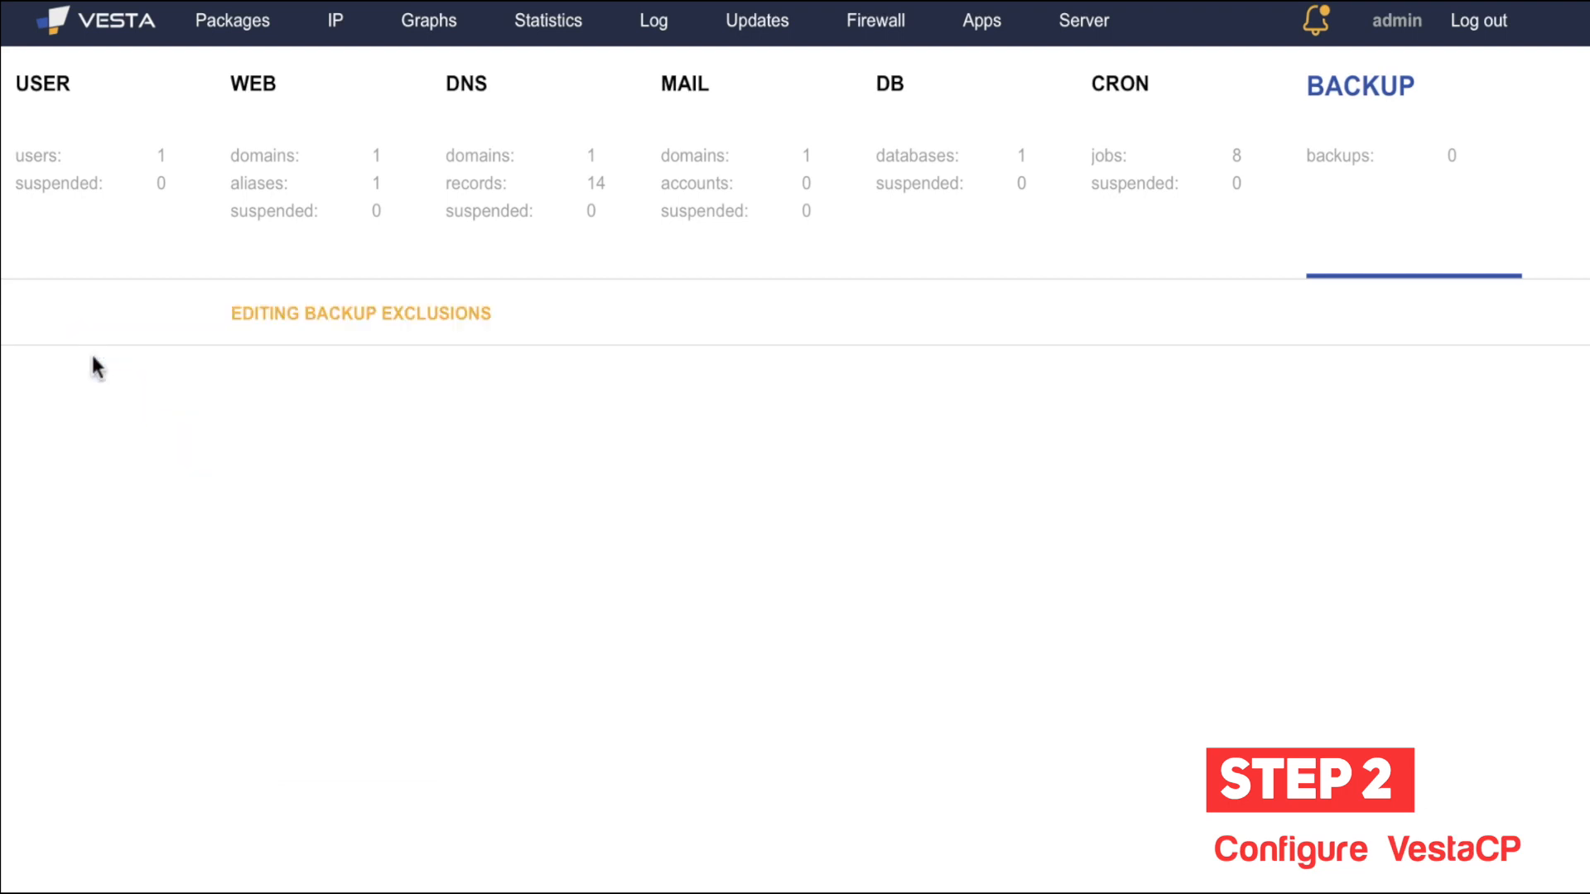
scroll(356, 497, "down", 3)
left_click(390, 278)
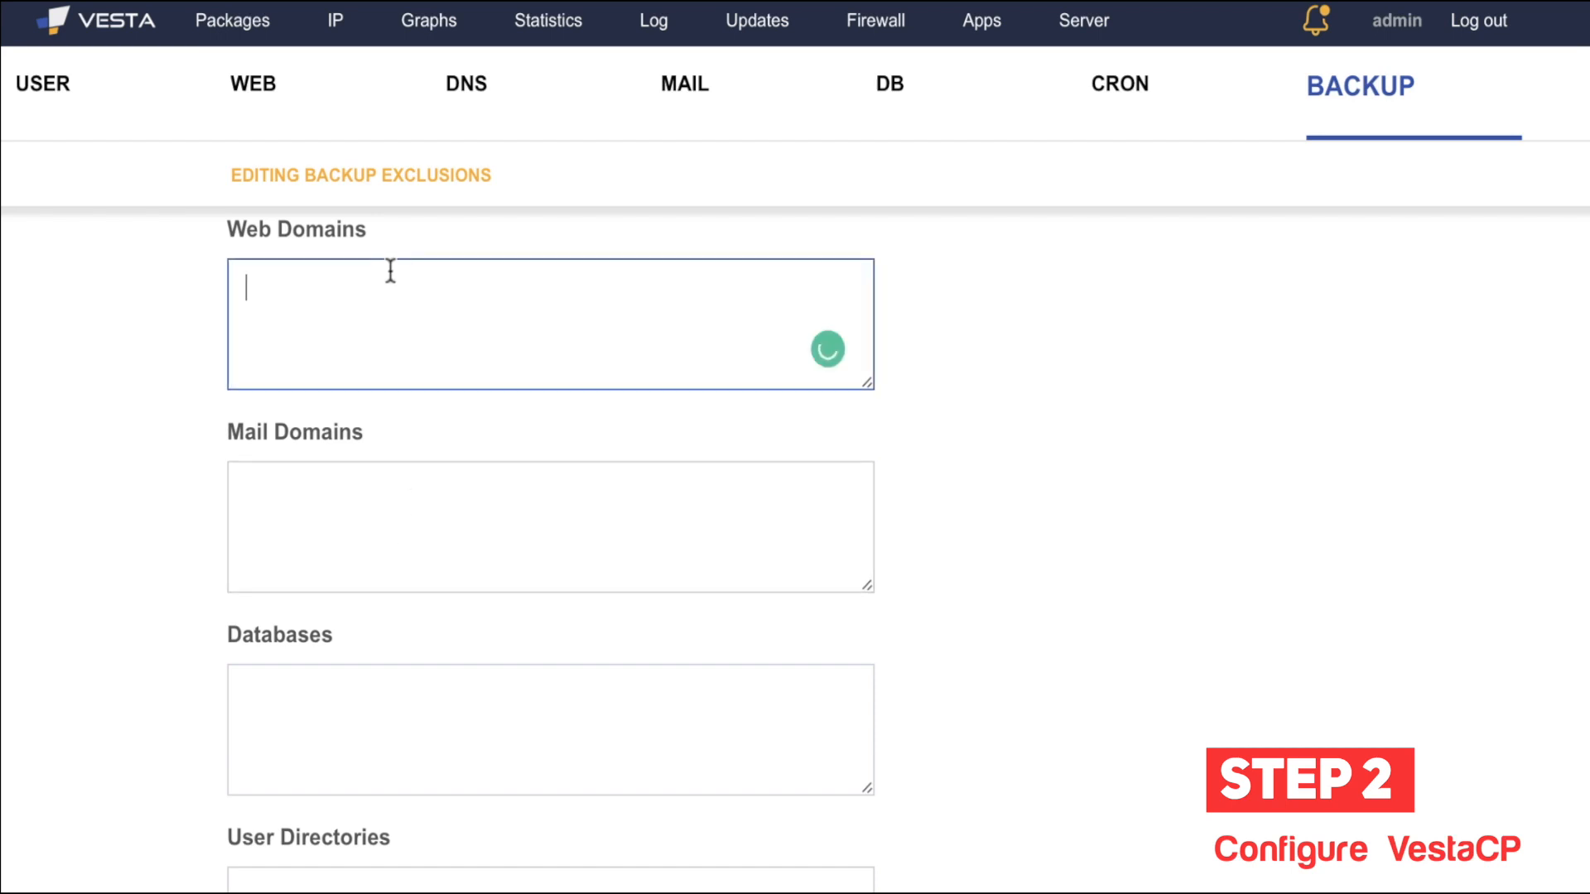
left_click(405, 507)
scroll(398, 508, "down", 1)
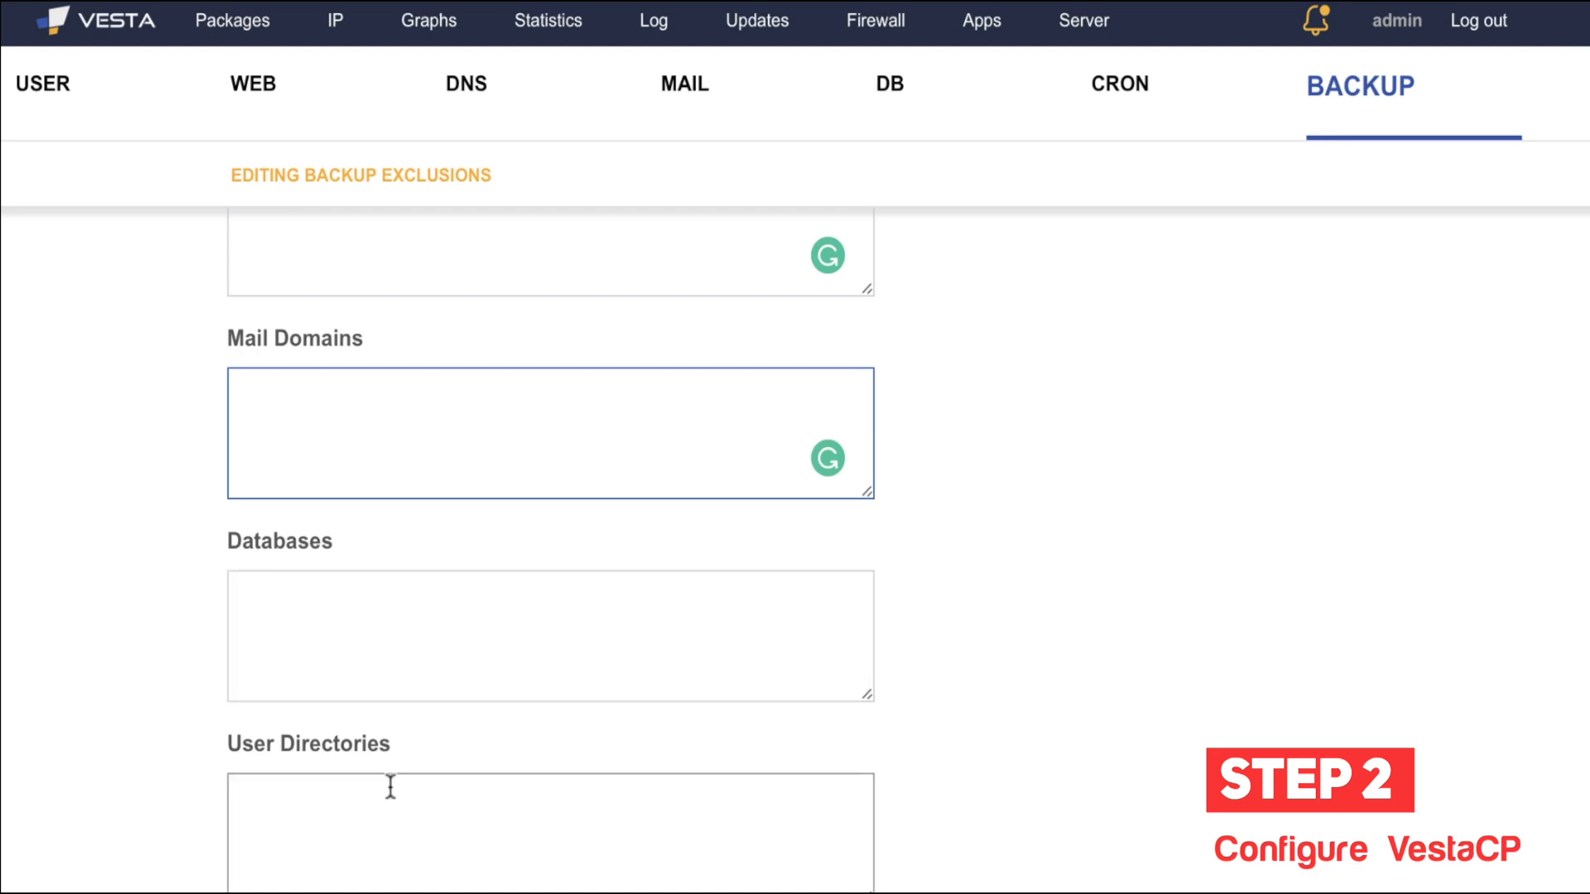
left_click(324, 813)
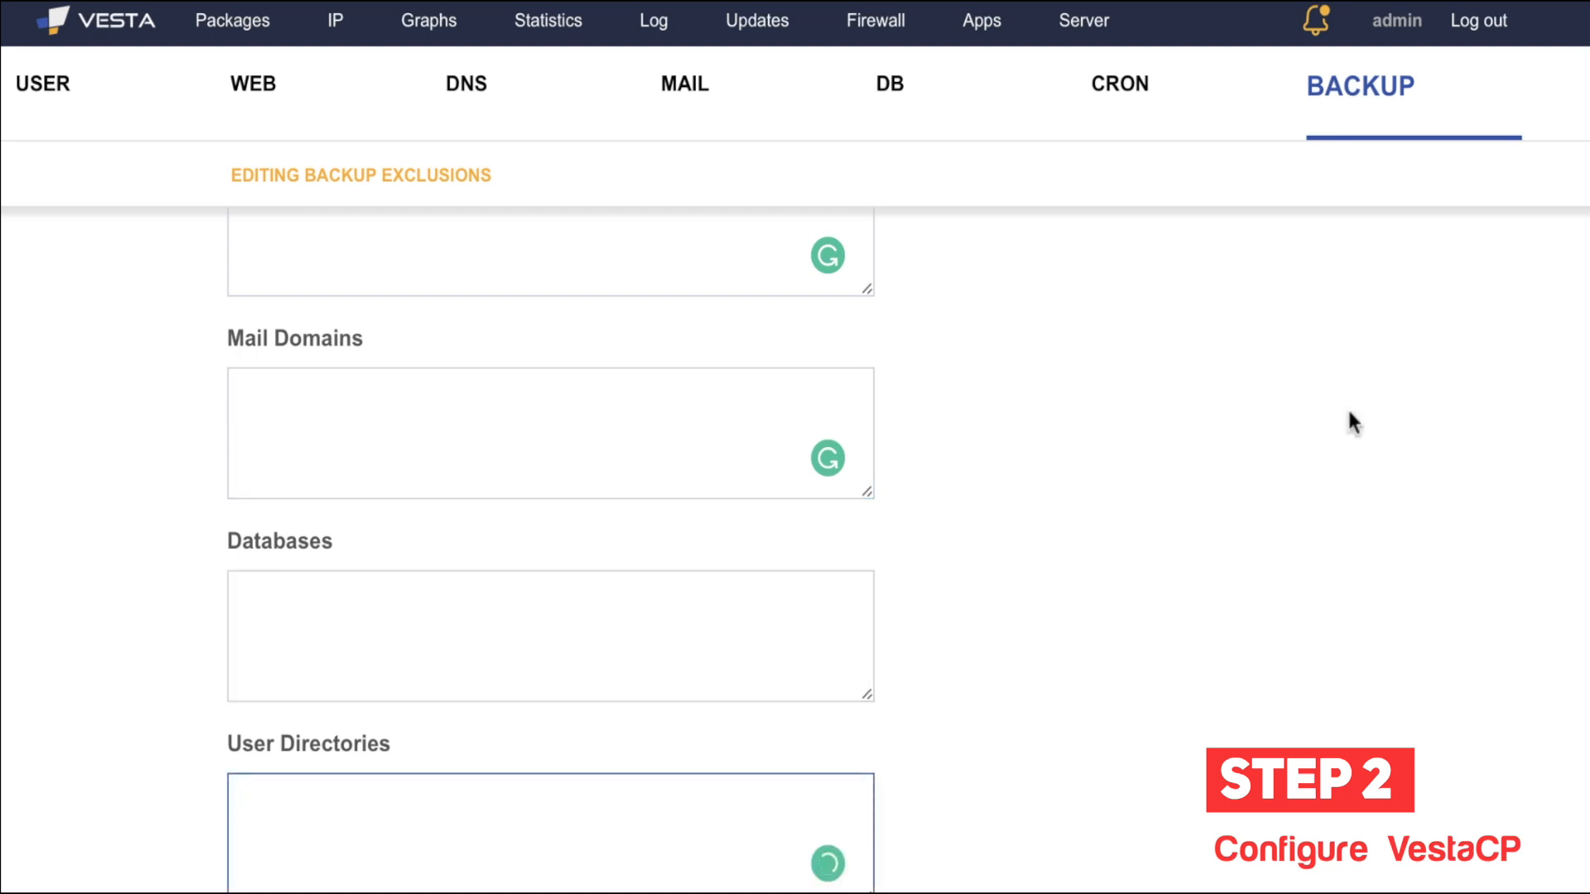
left_click(1366, 110)
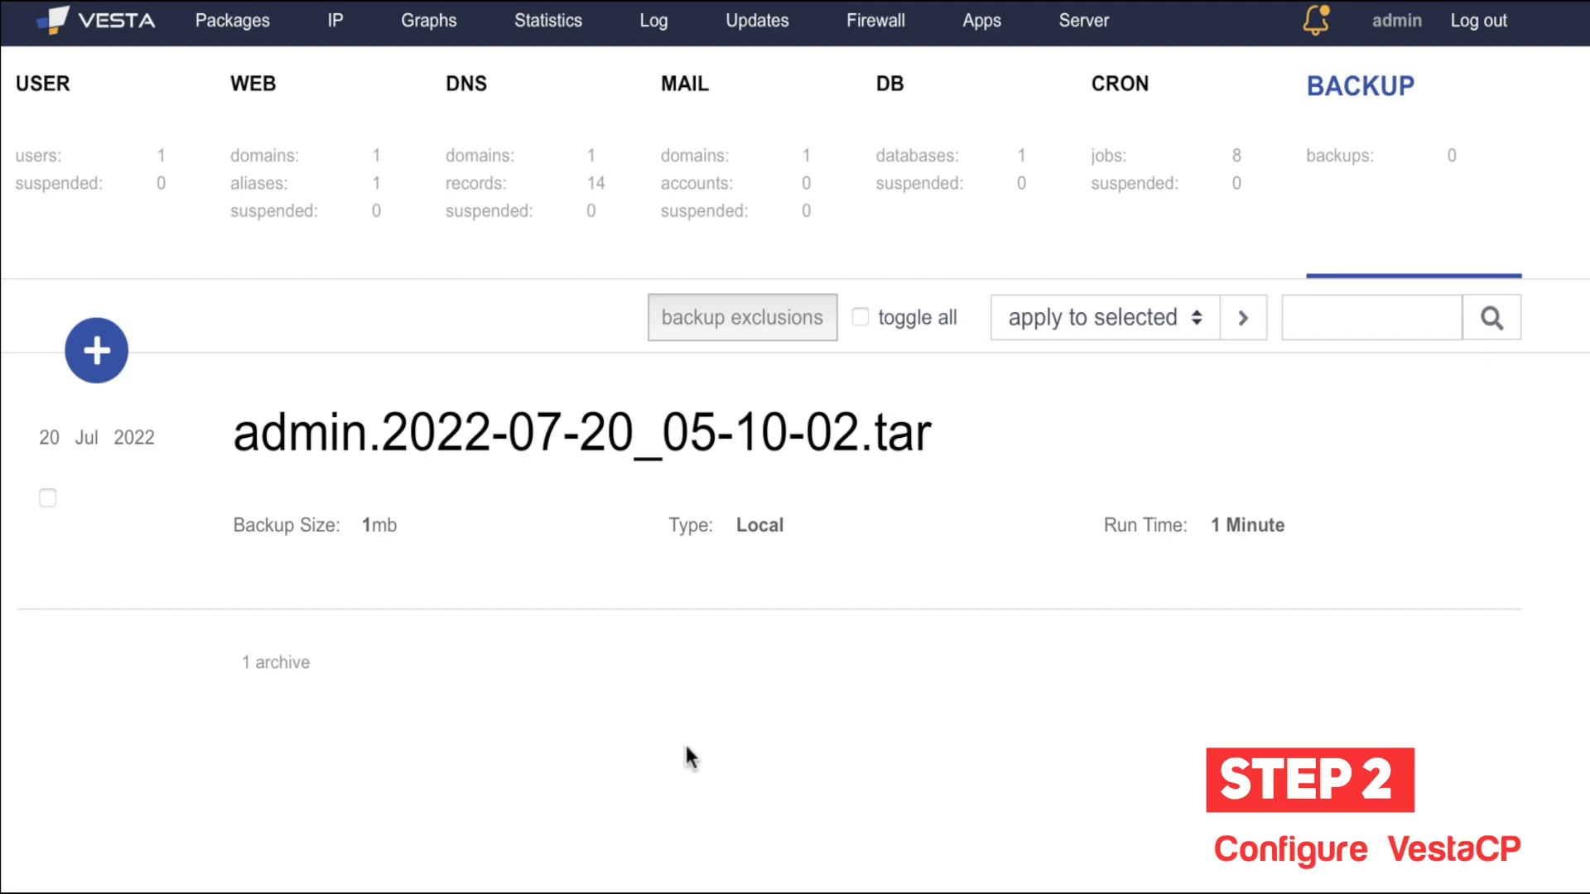
Step: Highlight the admin.2022-07-20_05-10-02.tar backup filename, then go to the Packages section
mouse_move(687, 393)
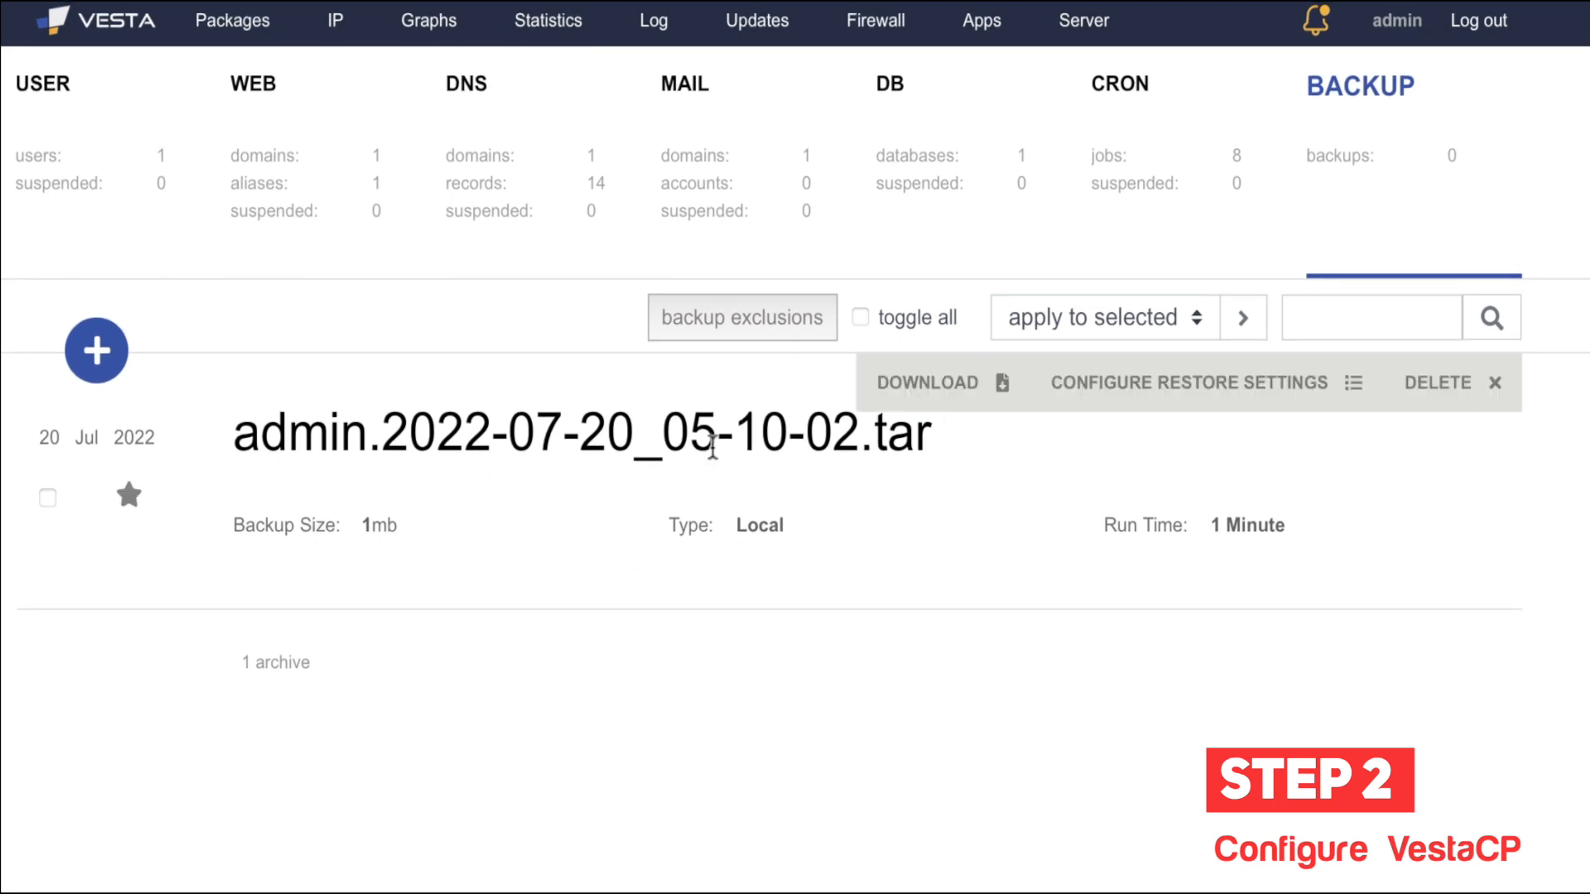
mouse_move(632, 441)
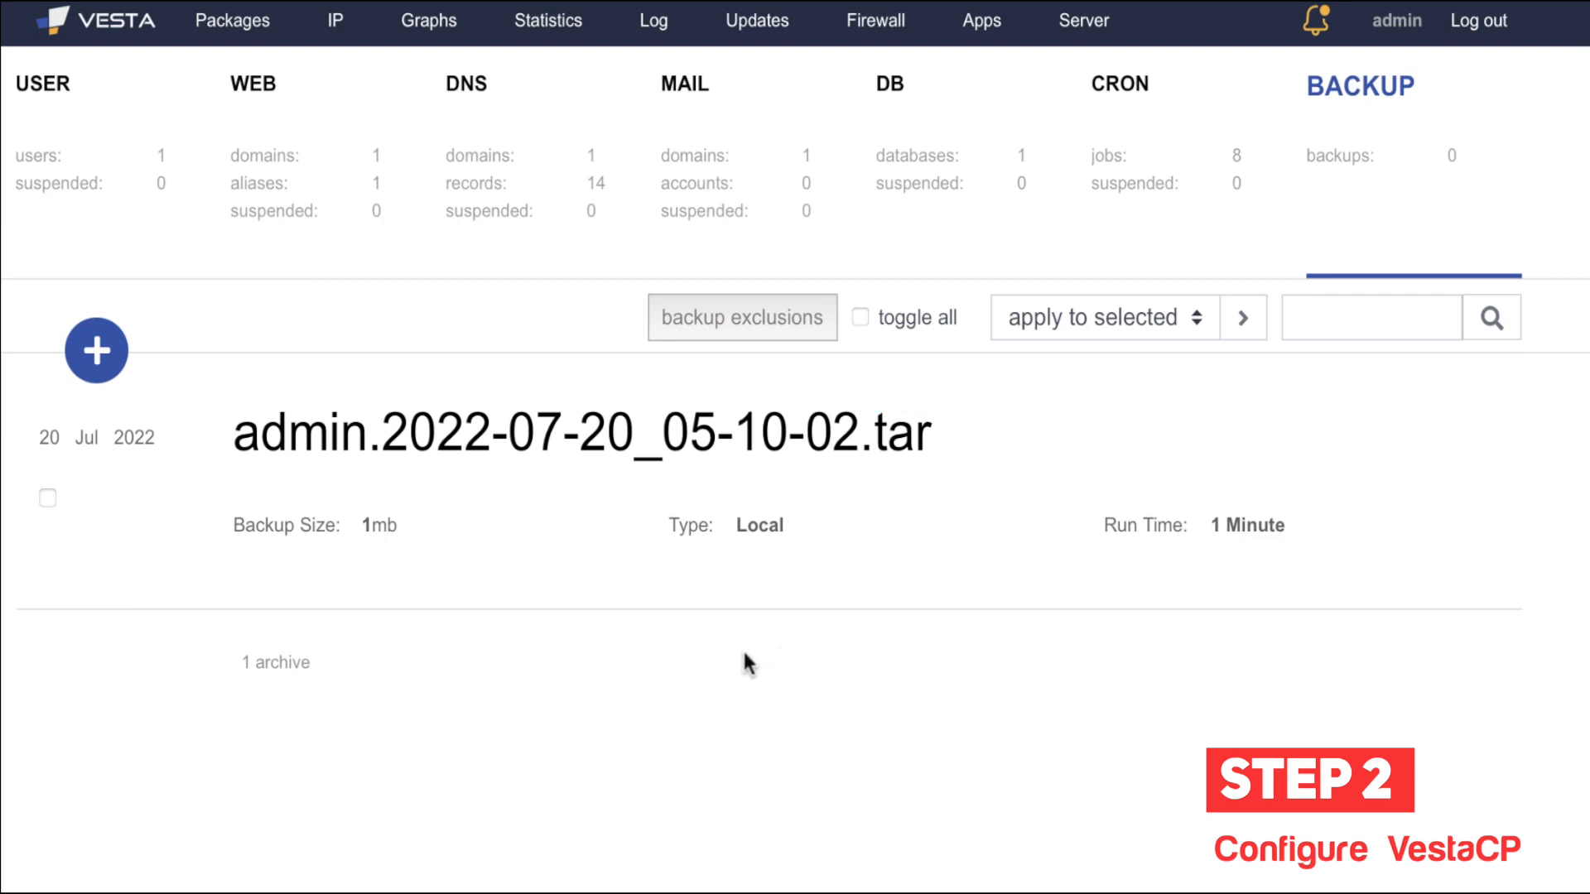
mouse_move(969, 432)
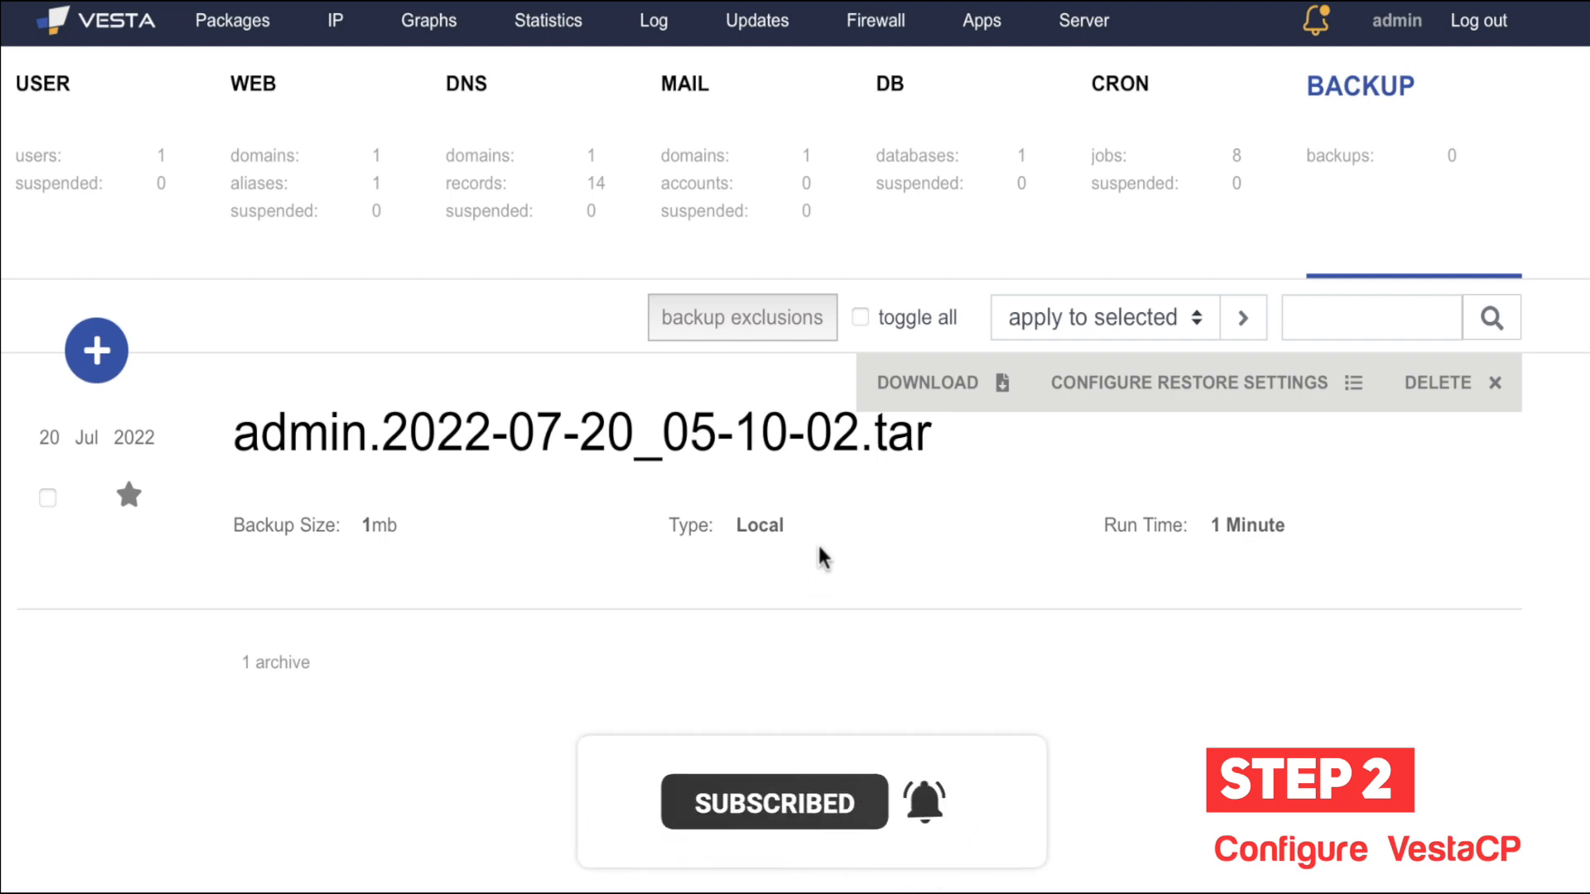
left_click_drag(239, 430, 959, 468)
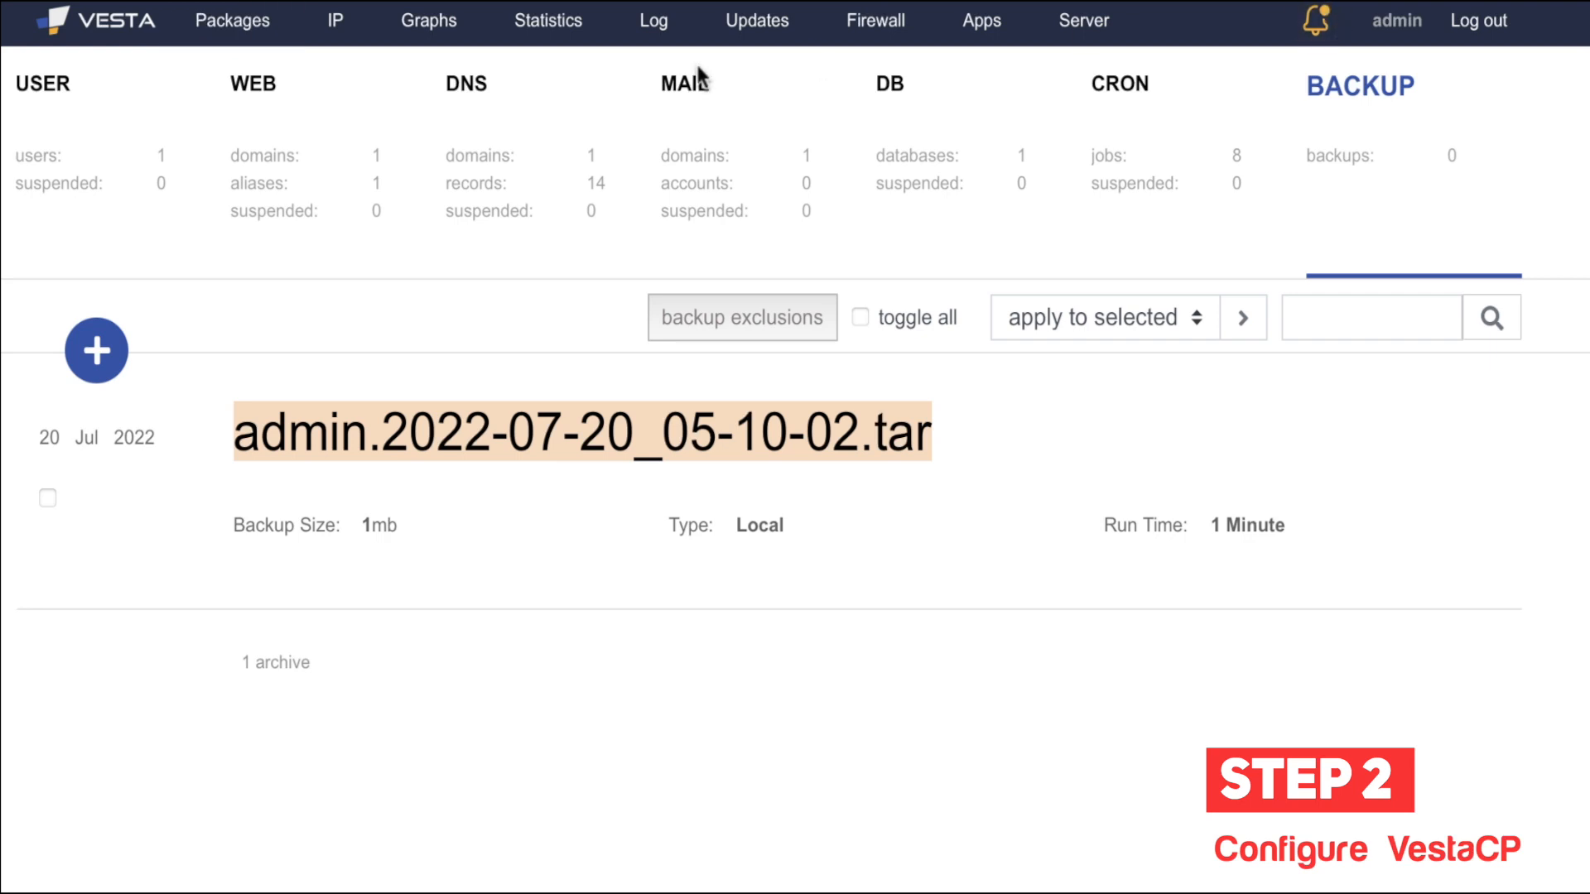
left_click(235, 37)
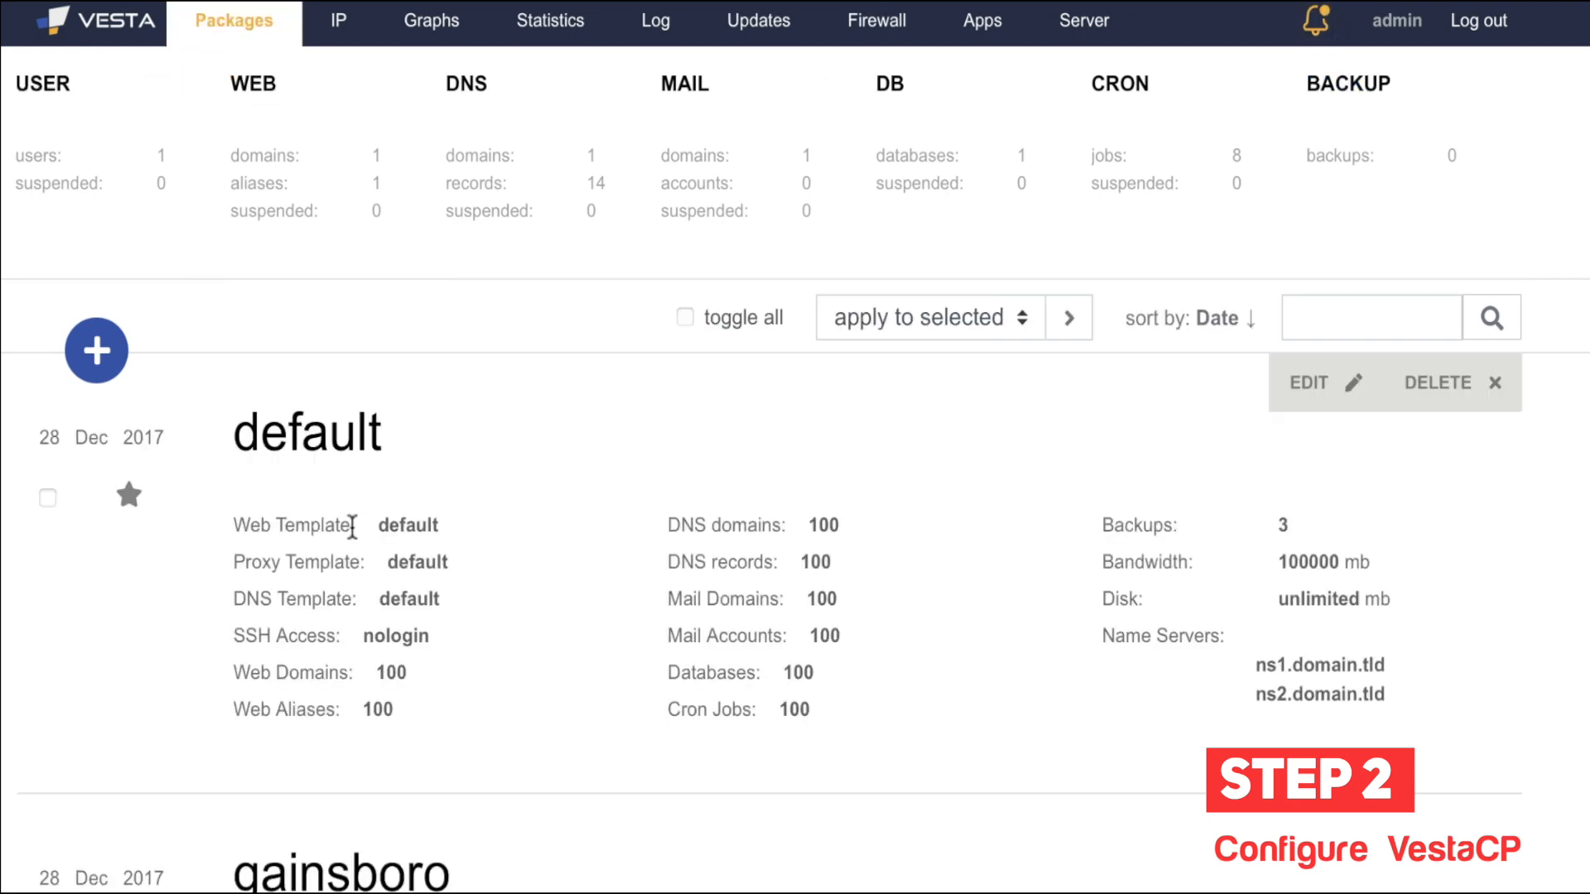
scroll(124, 637, "down", 8)
scroll(124, 637, "up", 8)
scroll(125, 626, "down", 3)
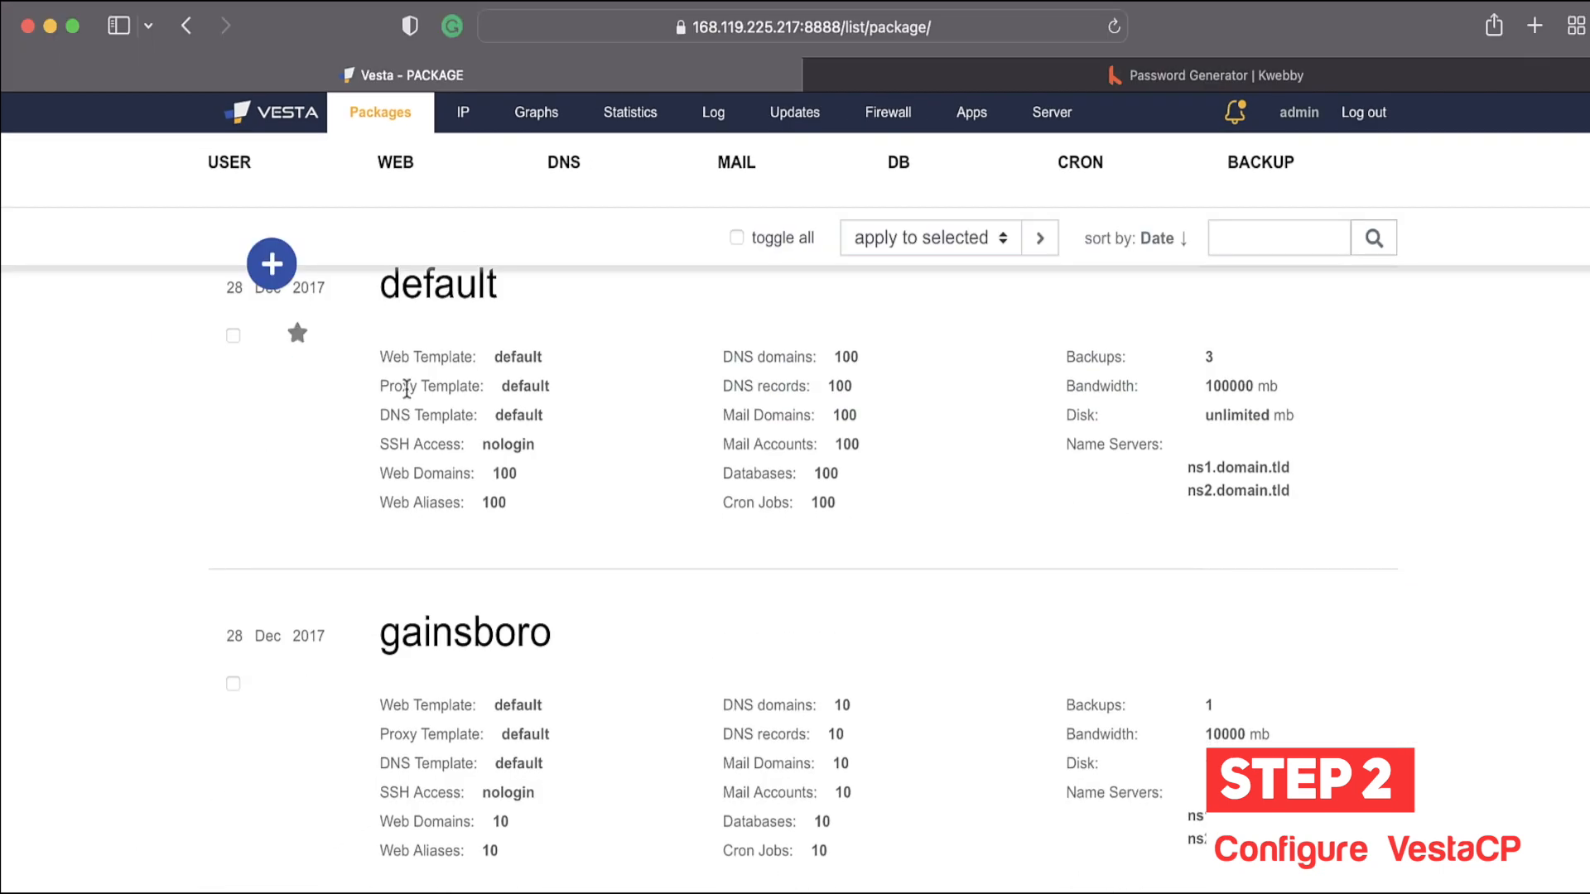
scroll(315, 496, "up", 3)
left_click(292, 285)
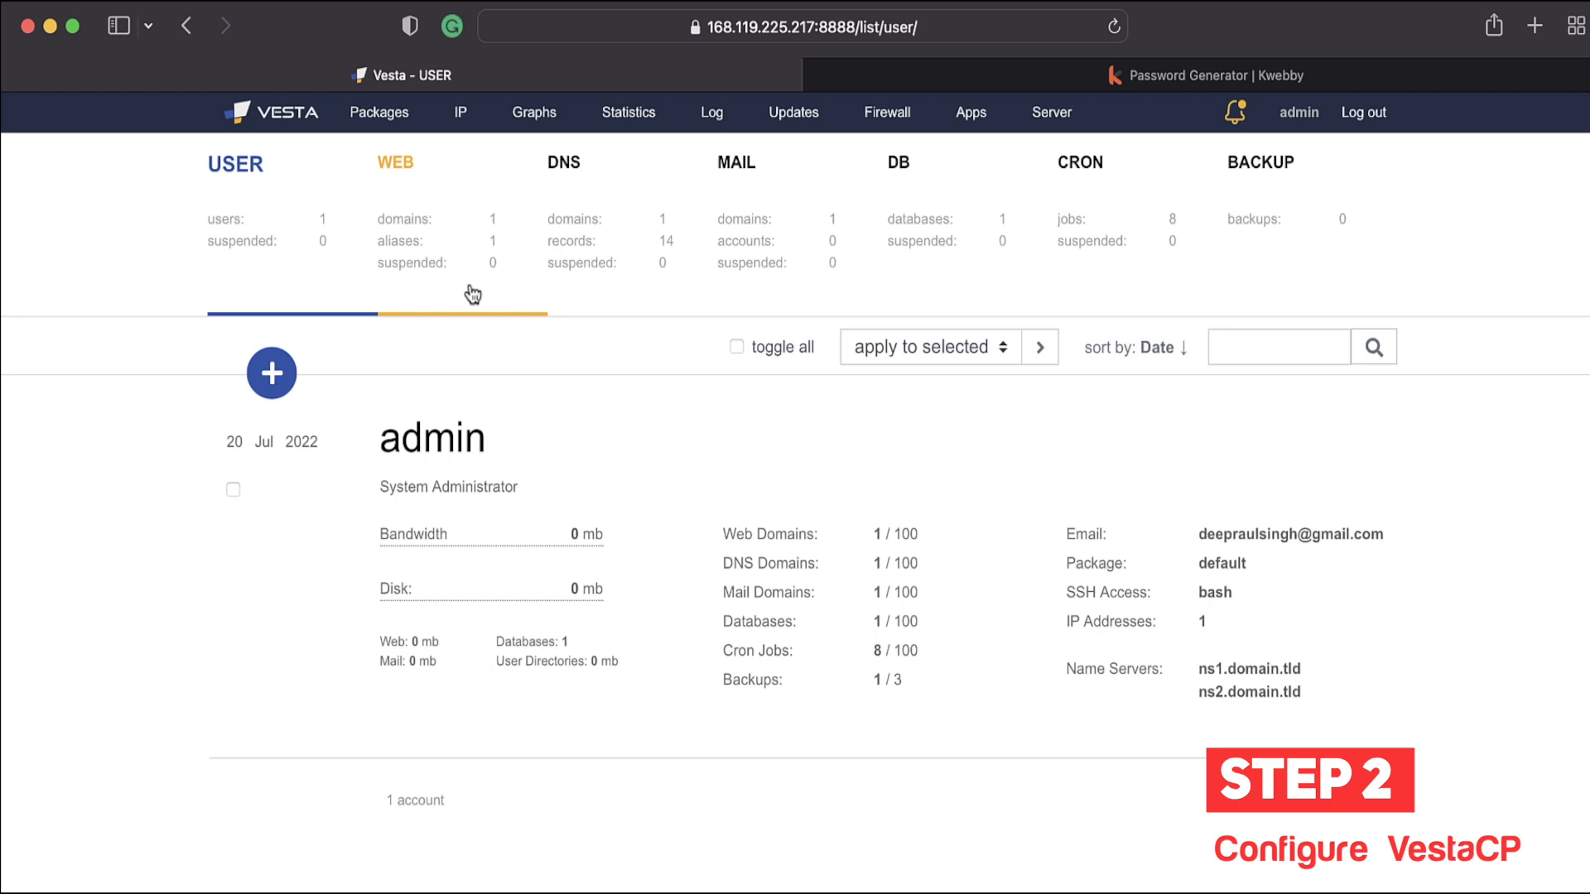
left_click(294, 395)
scroll(445, 544, "down", 3)
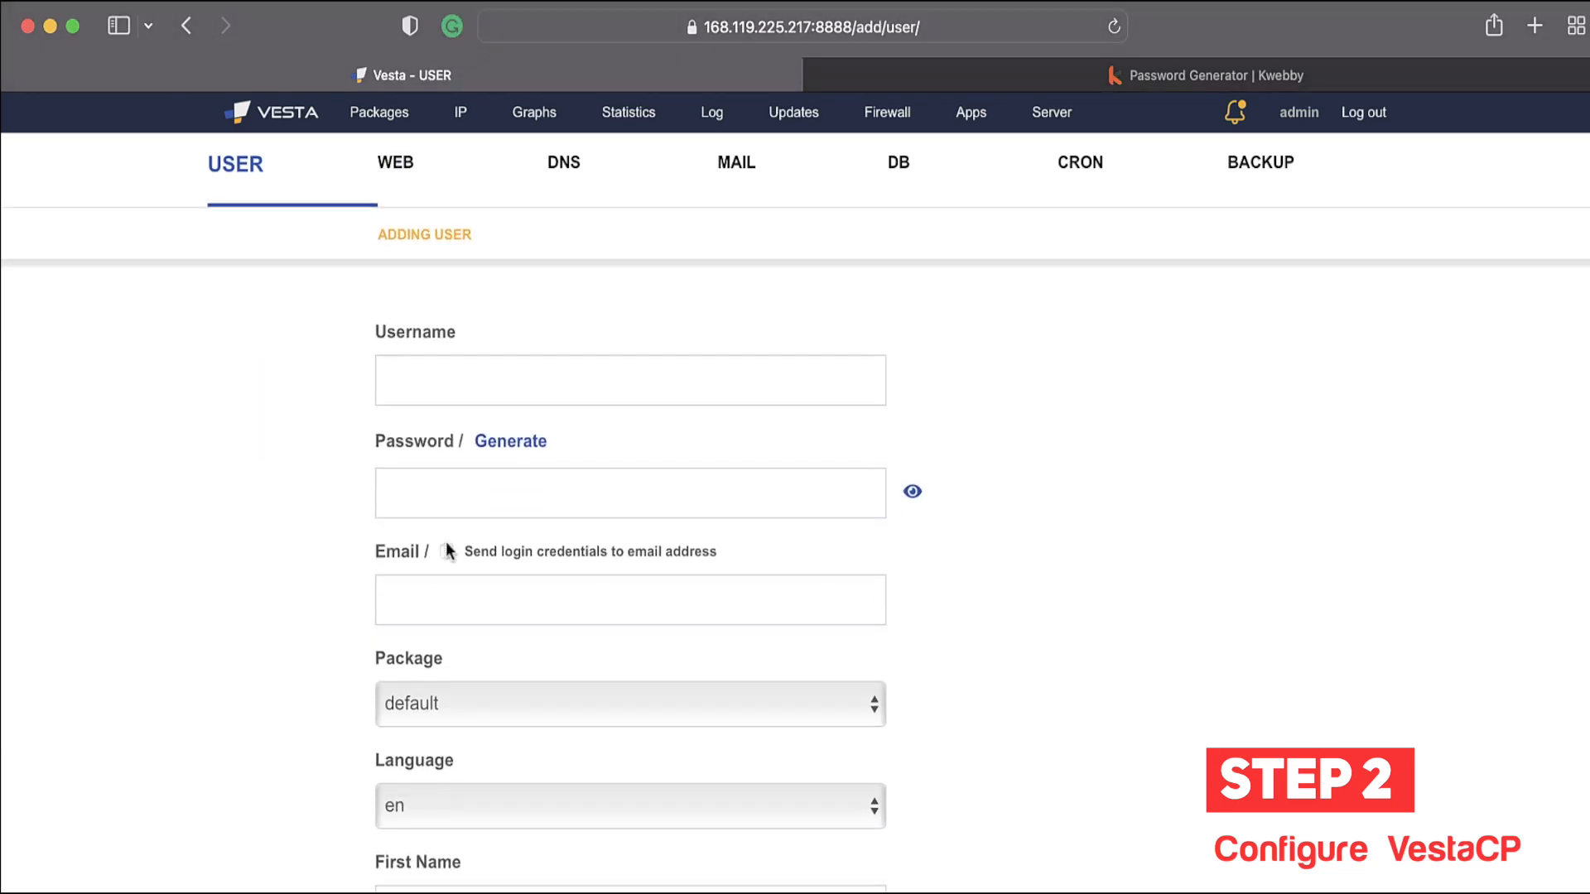
left_click(479, 624)
left_click(295, 514)
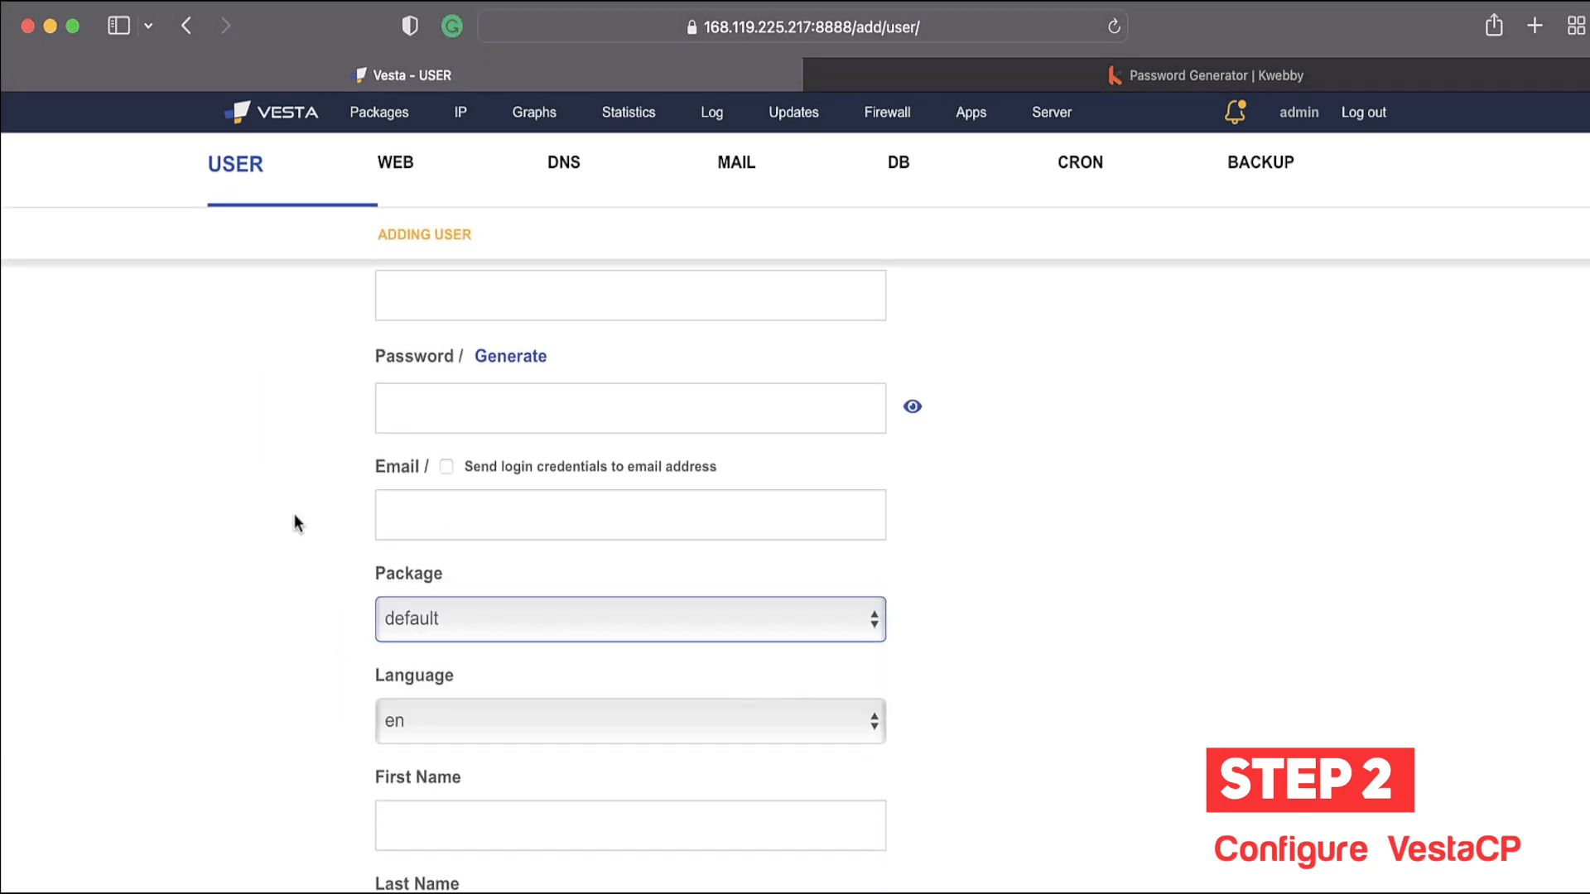
left_click(365, 121)
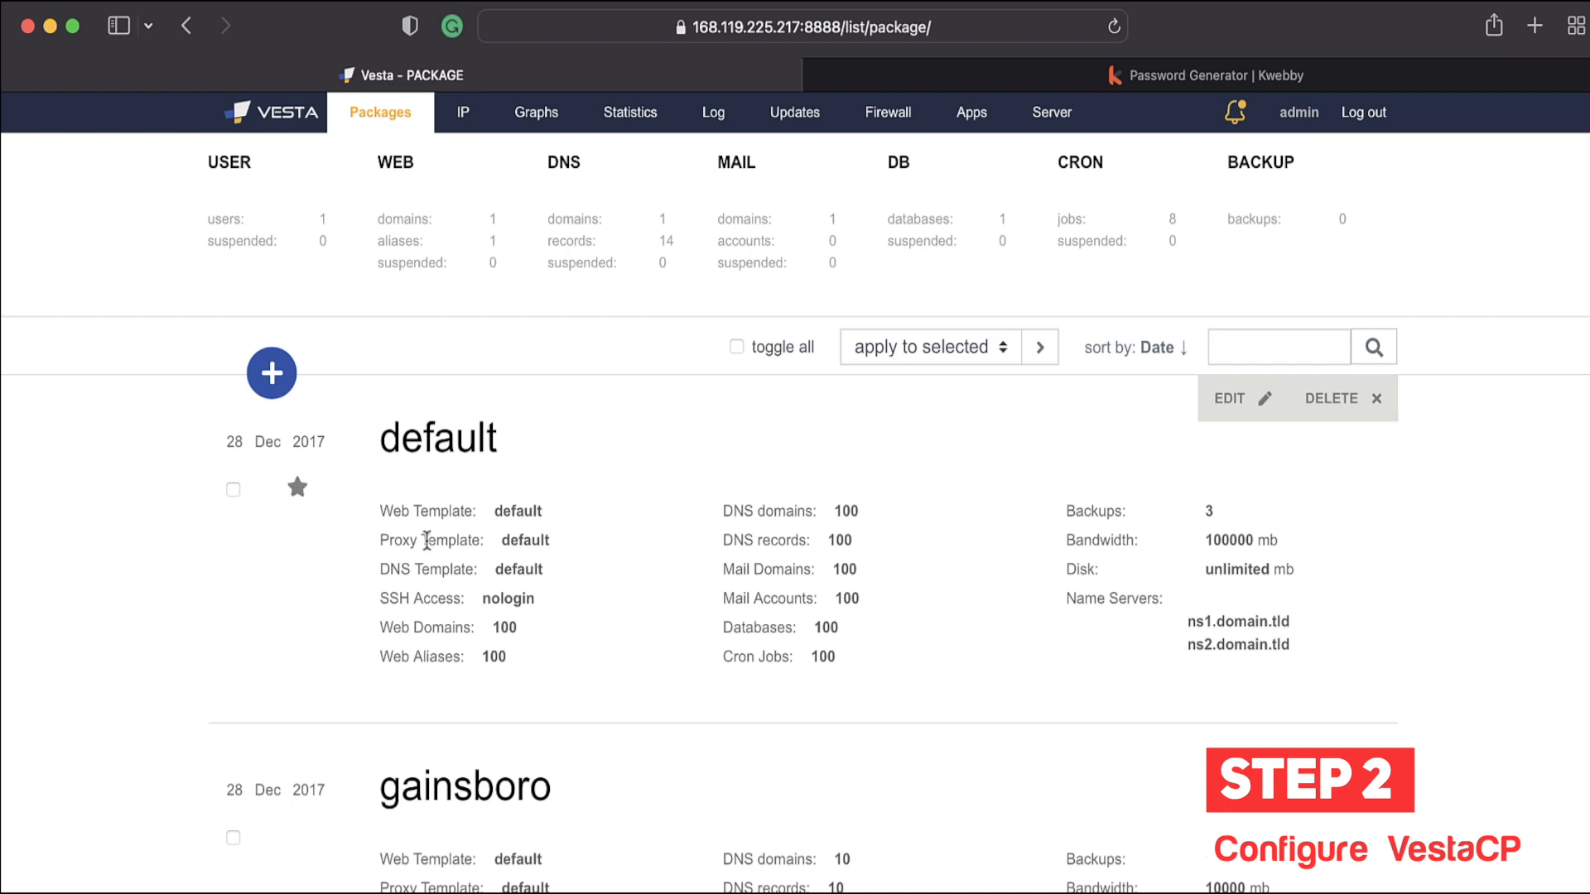
Step: Look over the default package's limits and open the Add Package form
scroll(411, 697, "down", 1)
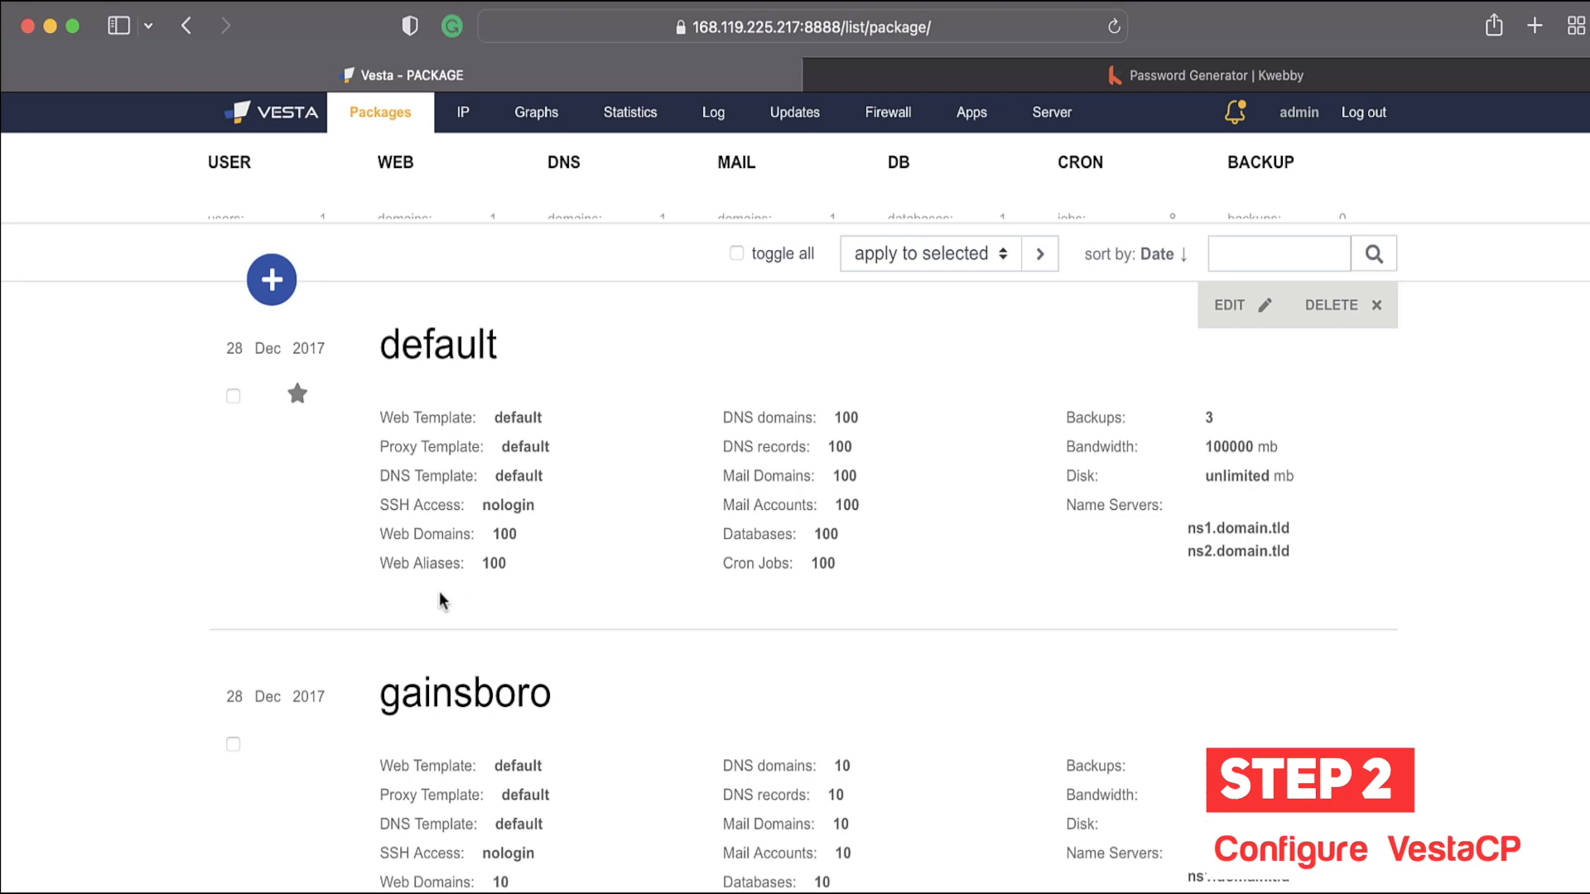
scroll(480, 613, "down", 3)
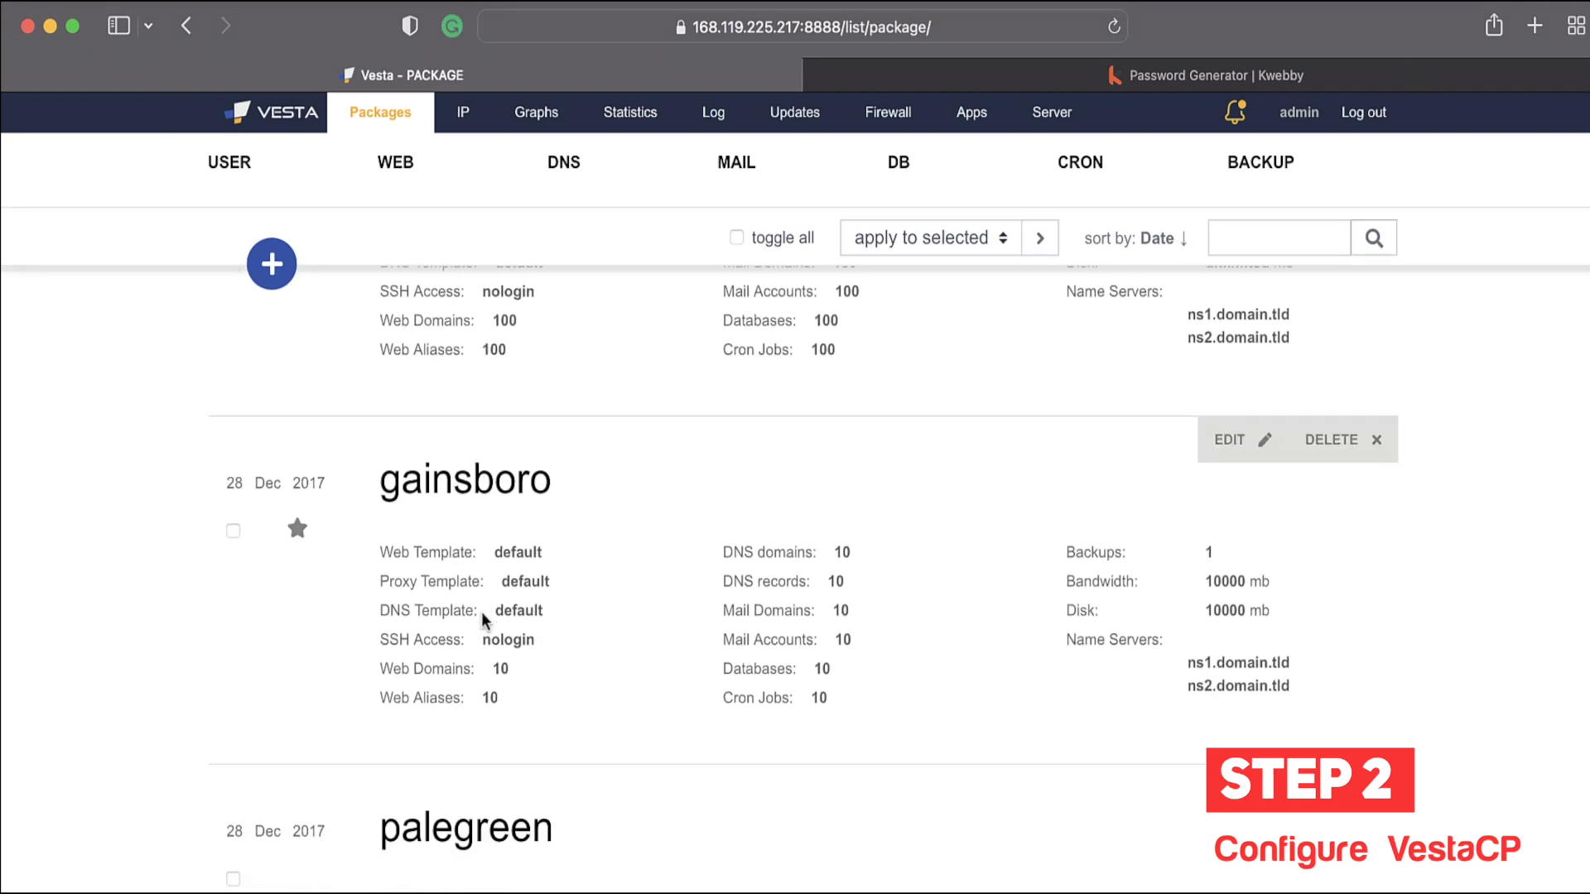
scroll(483, 612, "up", 5)
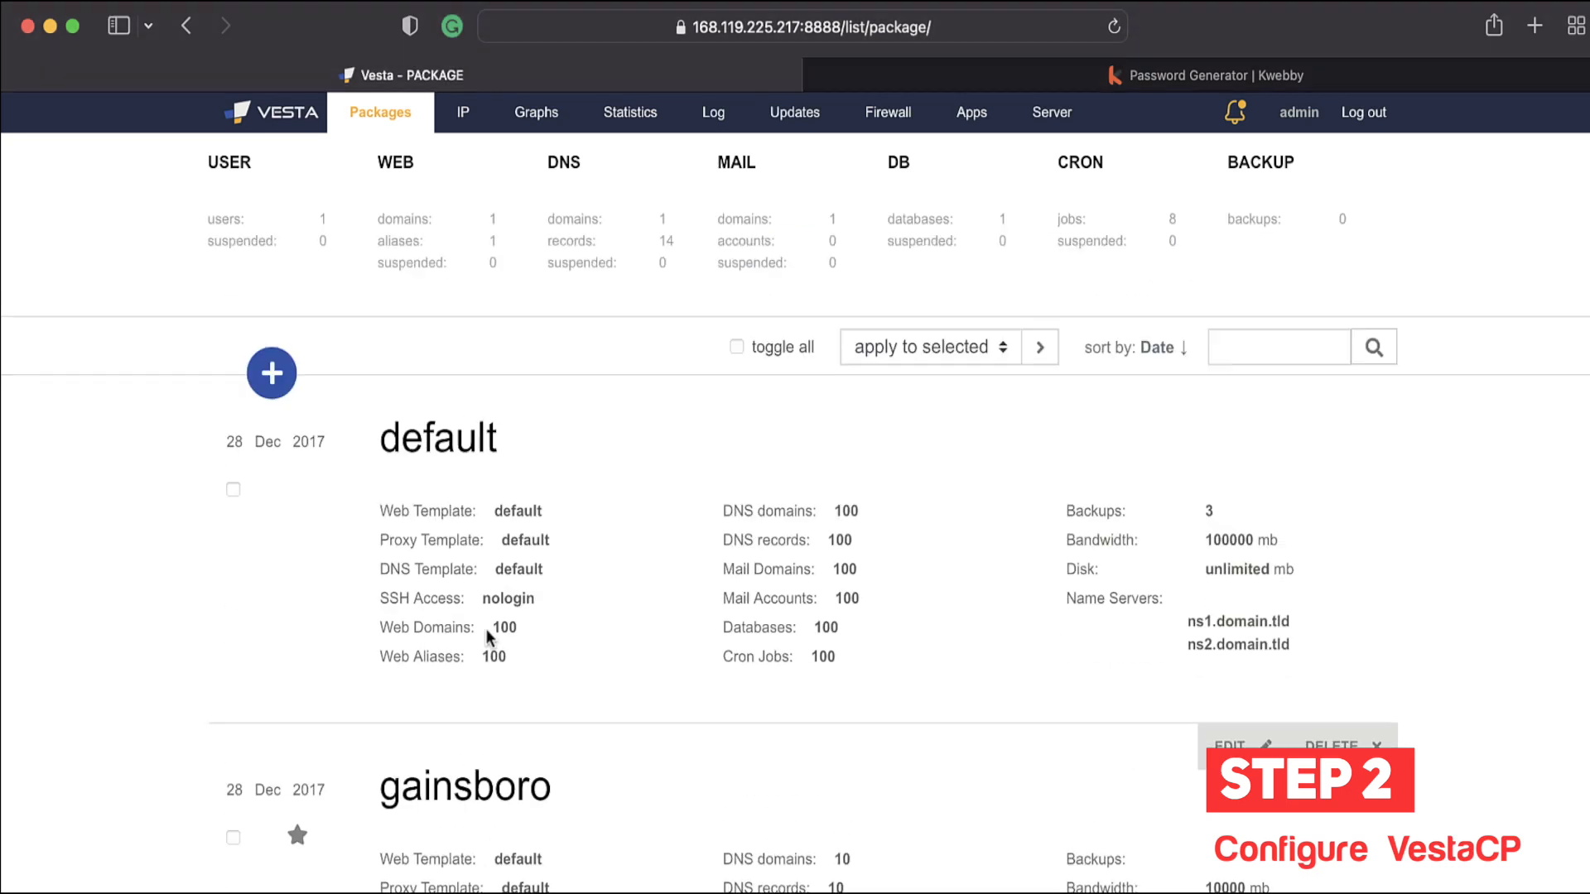
left_click(271, 373)
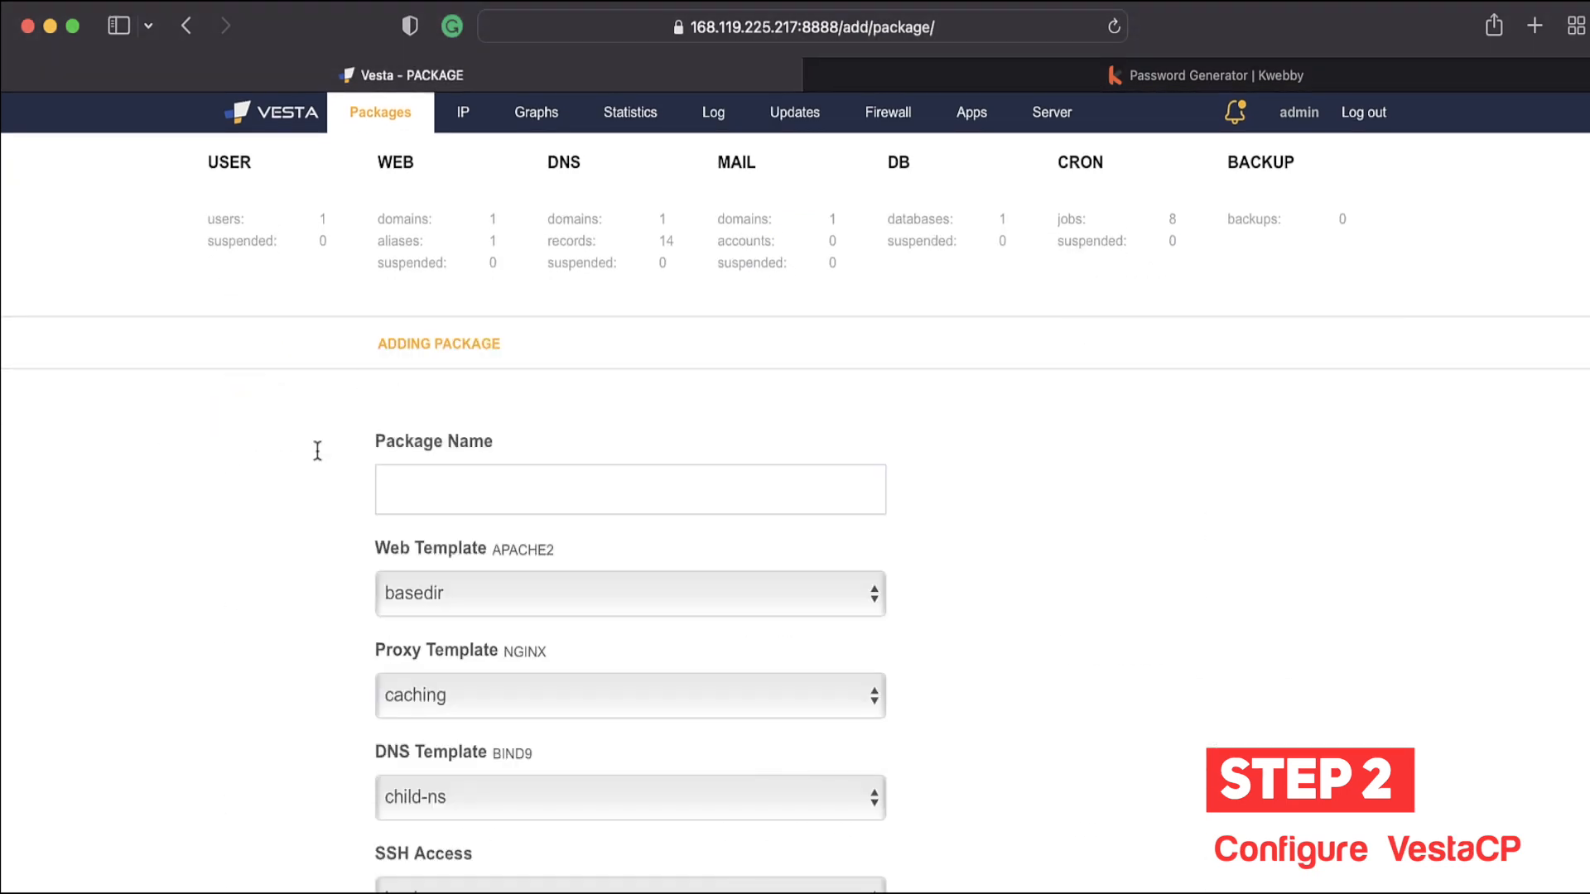
scroll(506, 486, "down", 1)
left_click(552, 365)
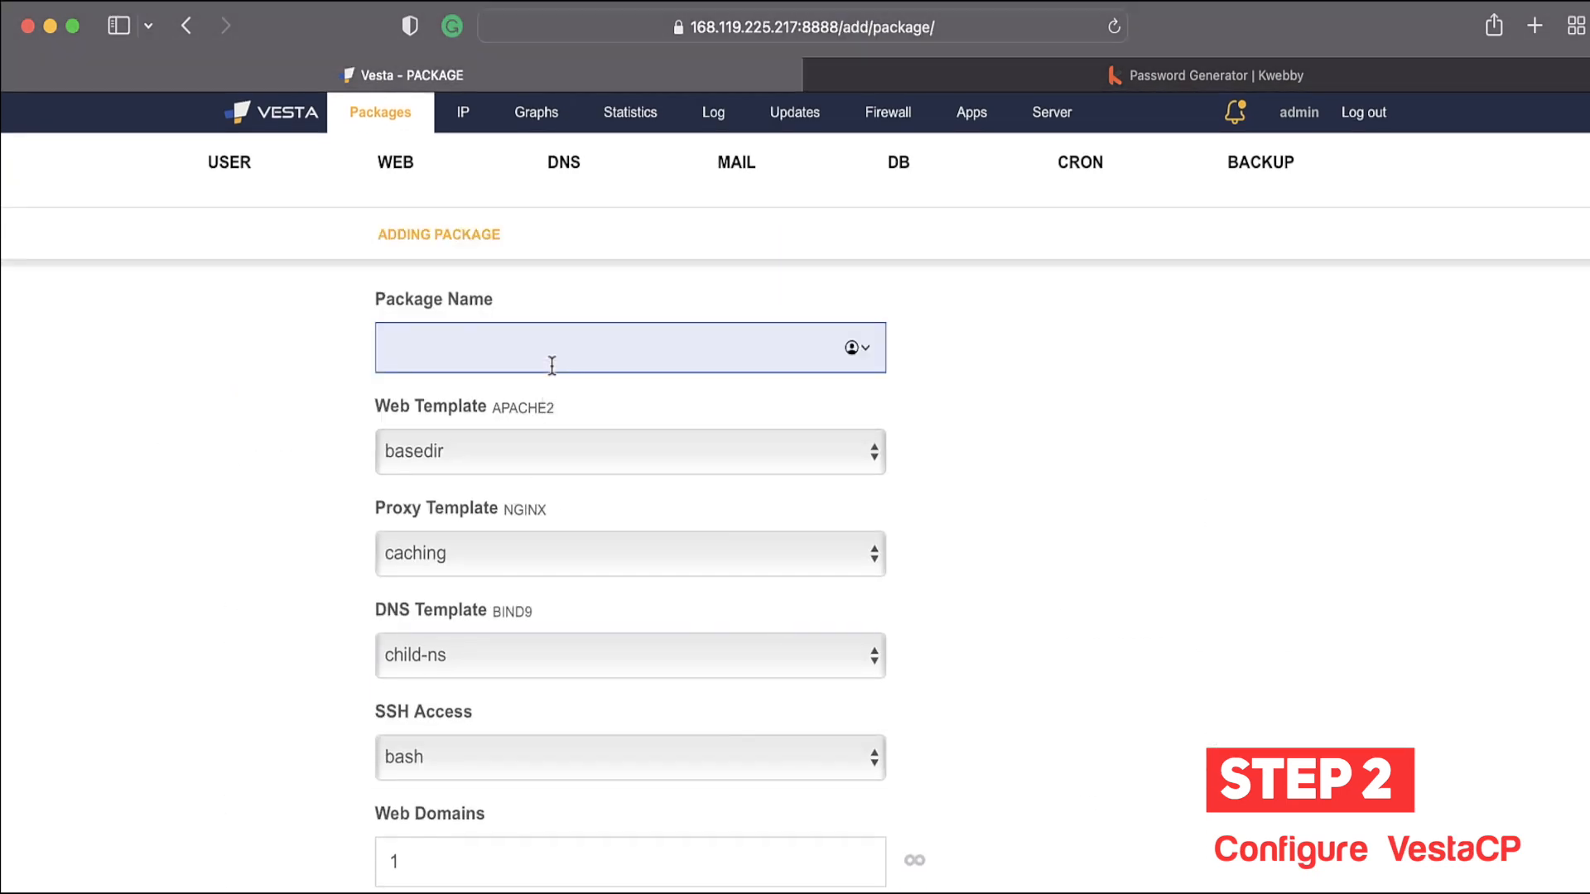
scroll(550, 398, "down", 1)
scroll(528, 598, "down", 2)
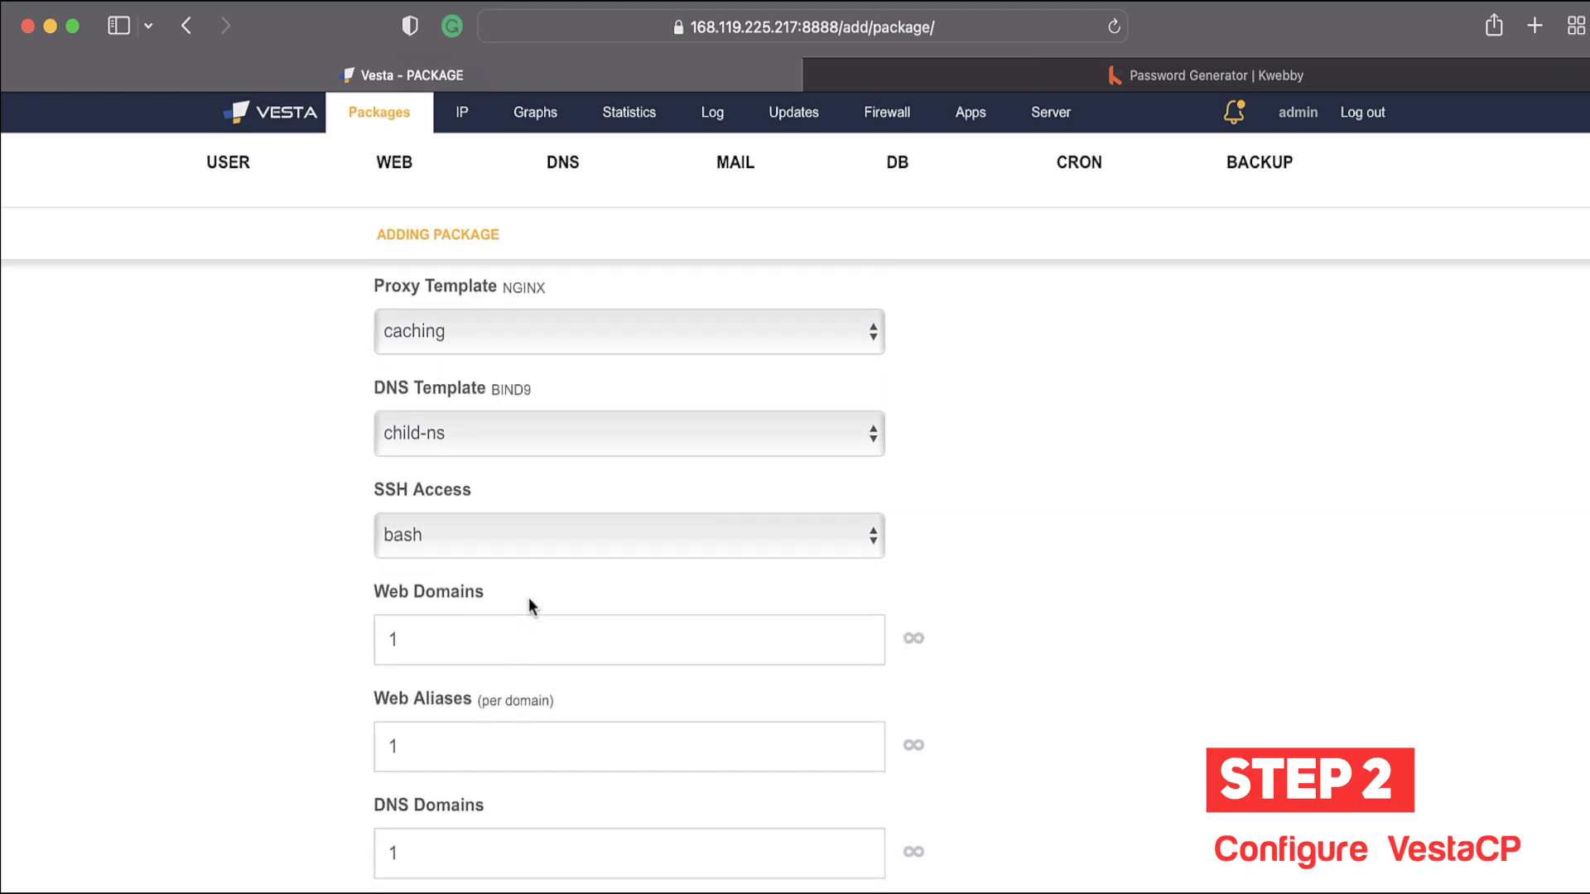
scroll(528, 597, "up", 1)
left_click(524, 551)
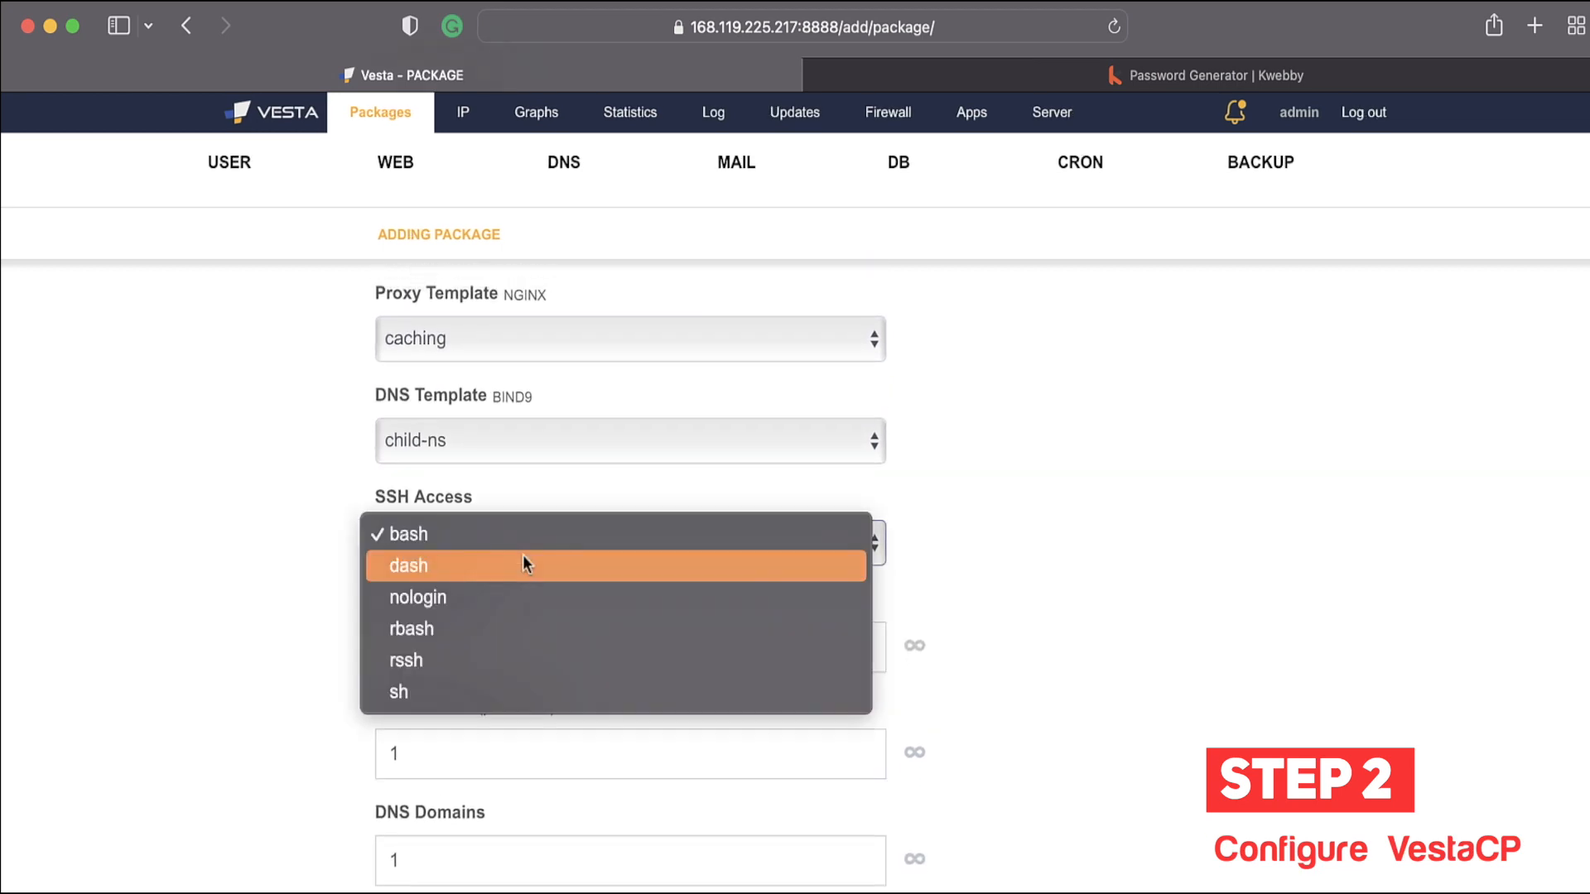
left_click(480, 530)
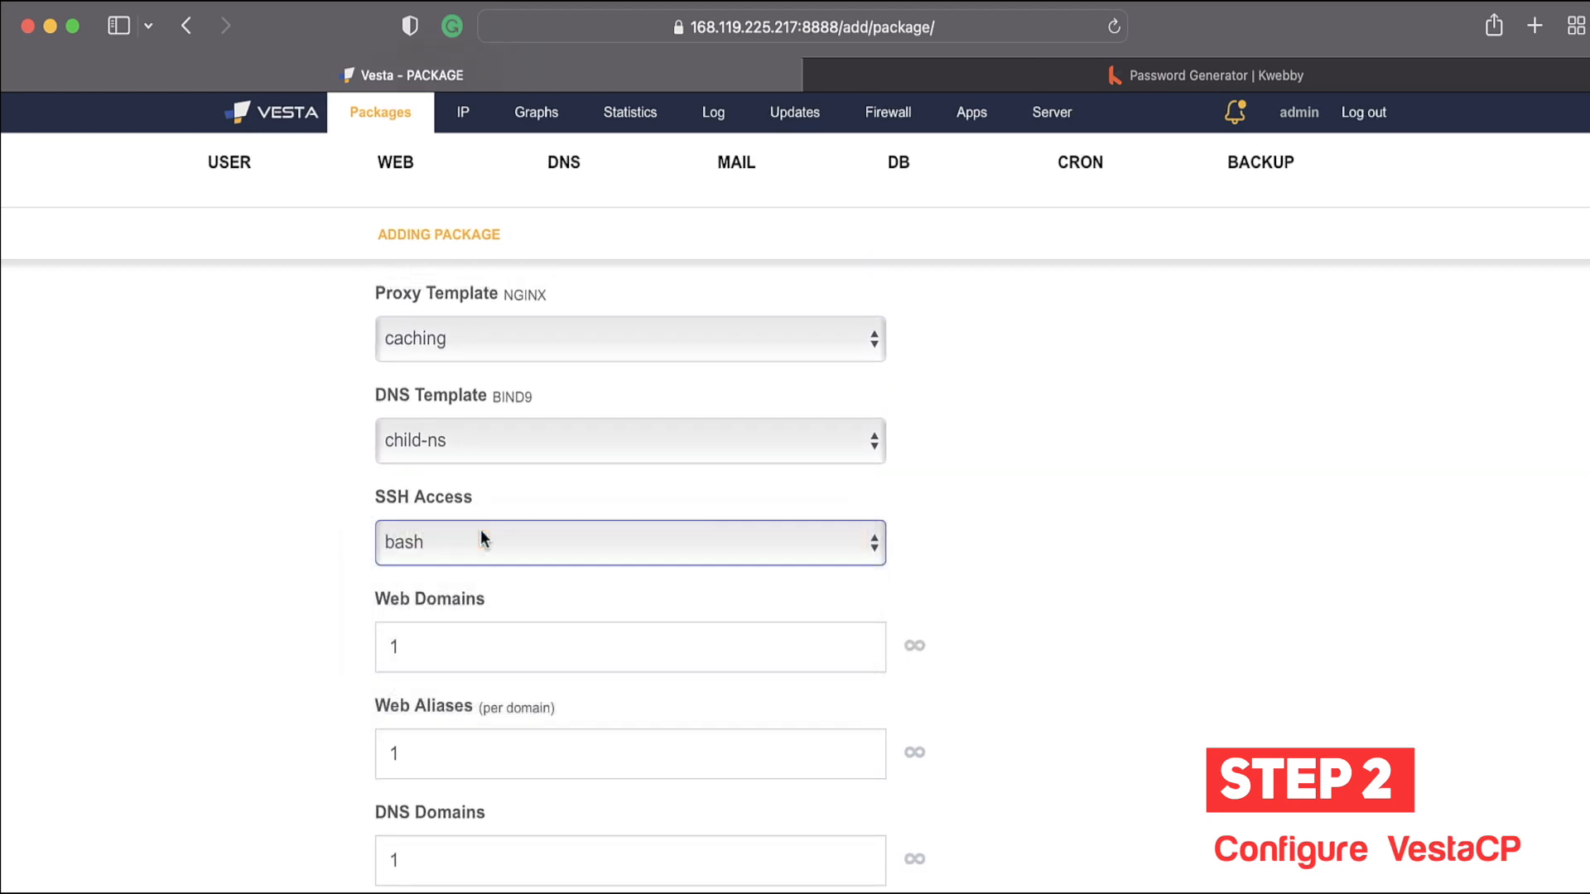
scroll(480, 538, "up", 2)
left_click(469, 580)
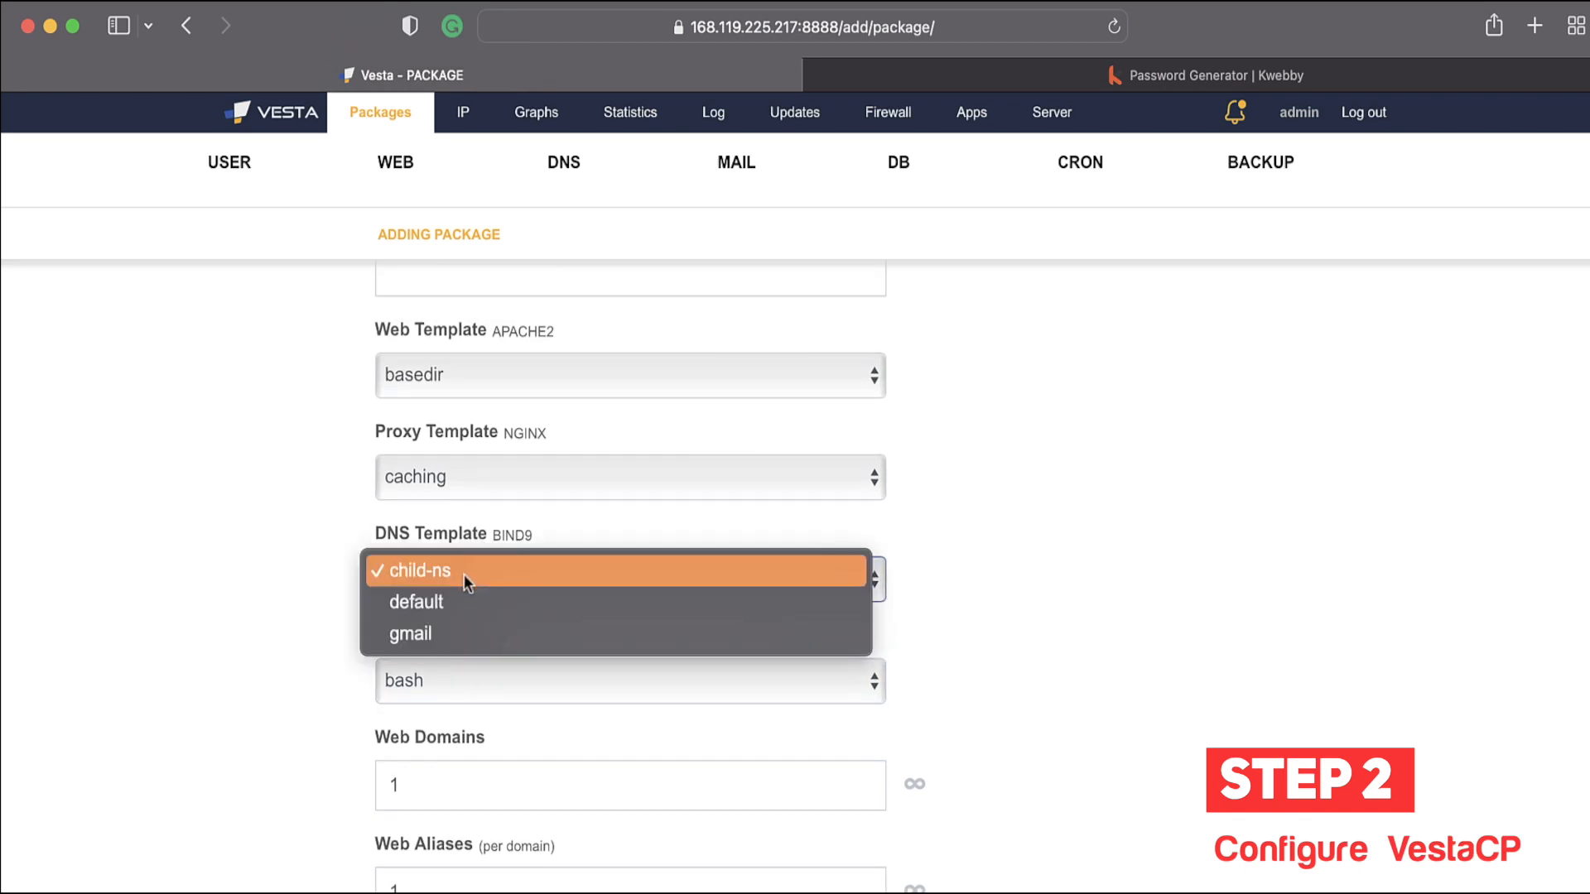
left_click(464, 571)
scroll(234, 560, "up", 2)
left_click(444, 627)
left_click(260, 631)
scroll(260, 631, "down", 6)
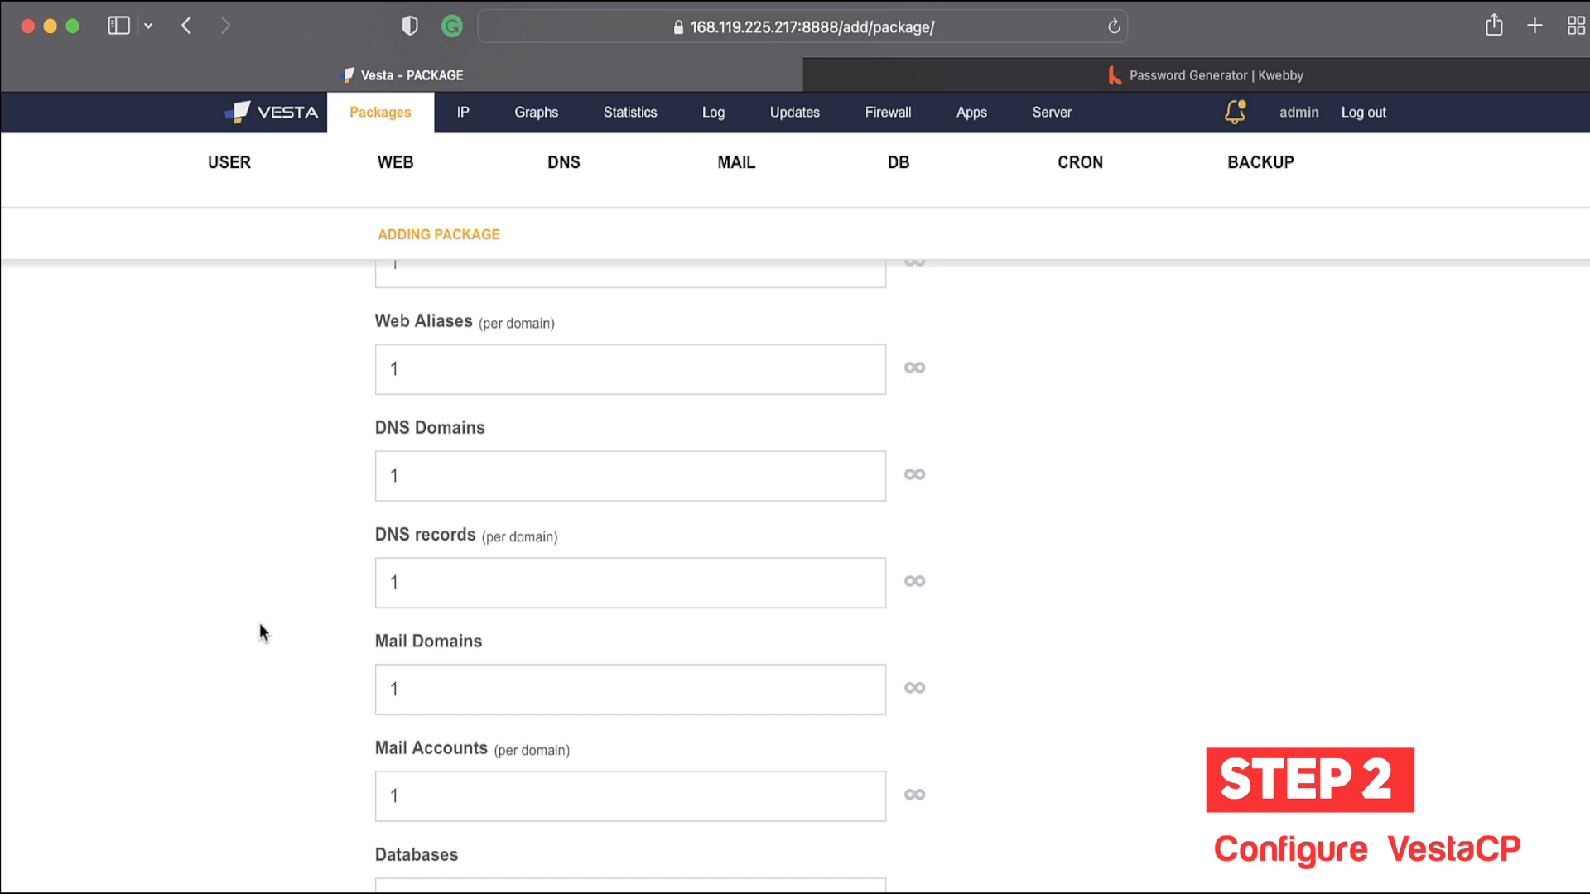
scroll(260, 632, "up", 3)
left_click(425, 507)
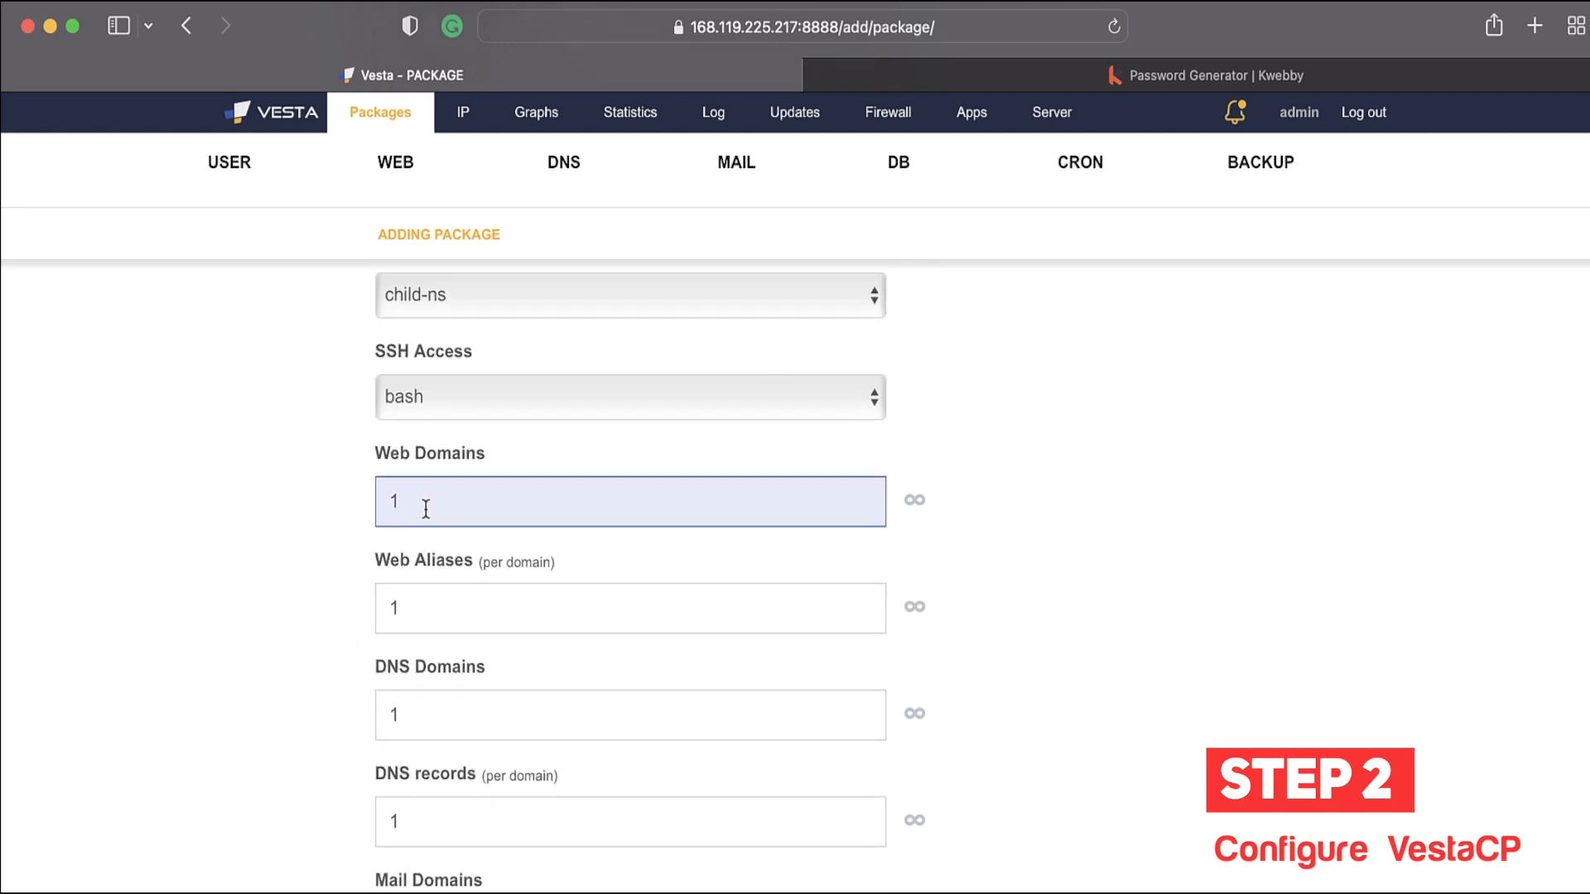
scroll(298, 544, "down", 2)
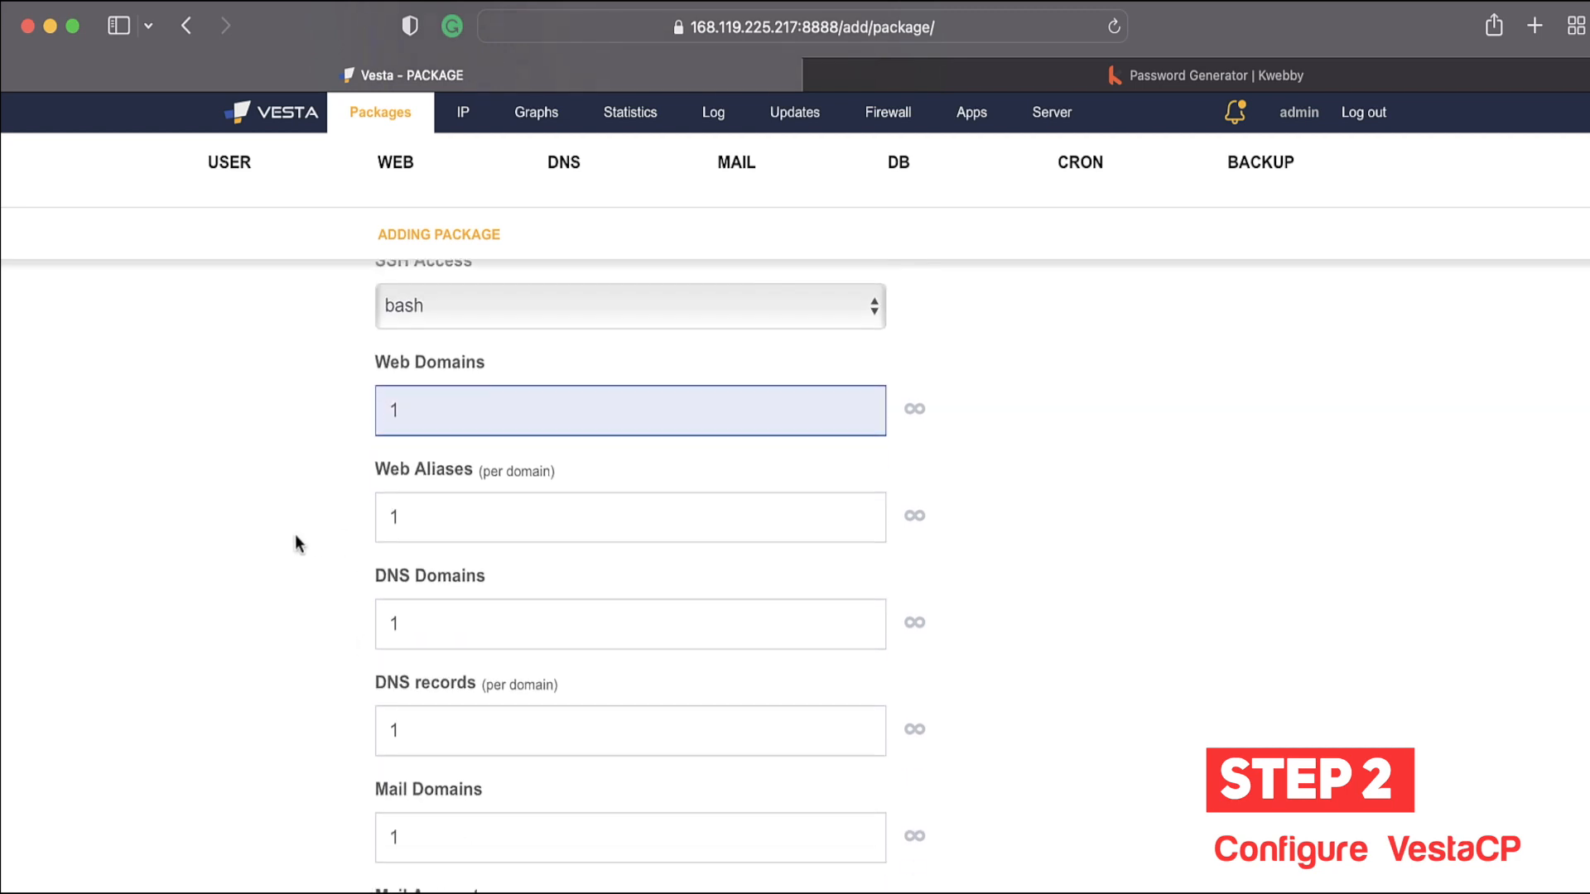
left_click(512, 517)
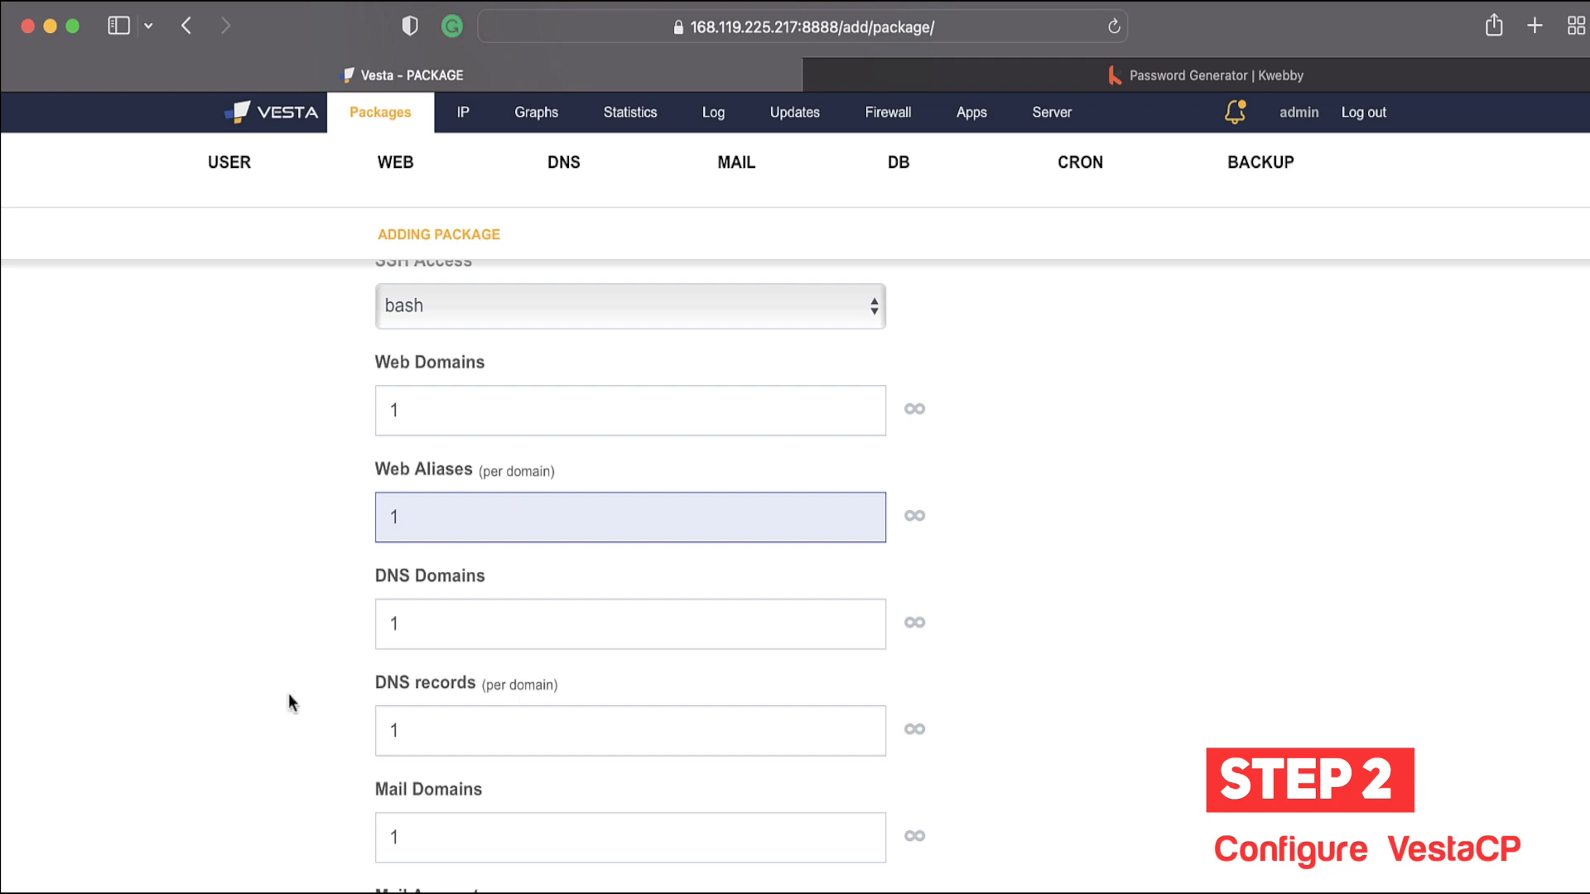
scroll(294, 700, "down", 2)
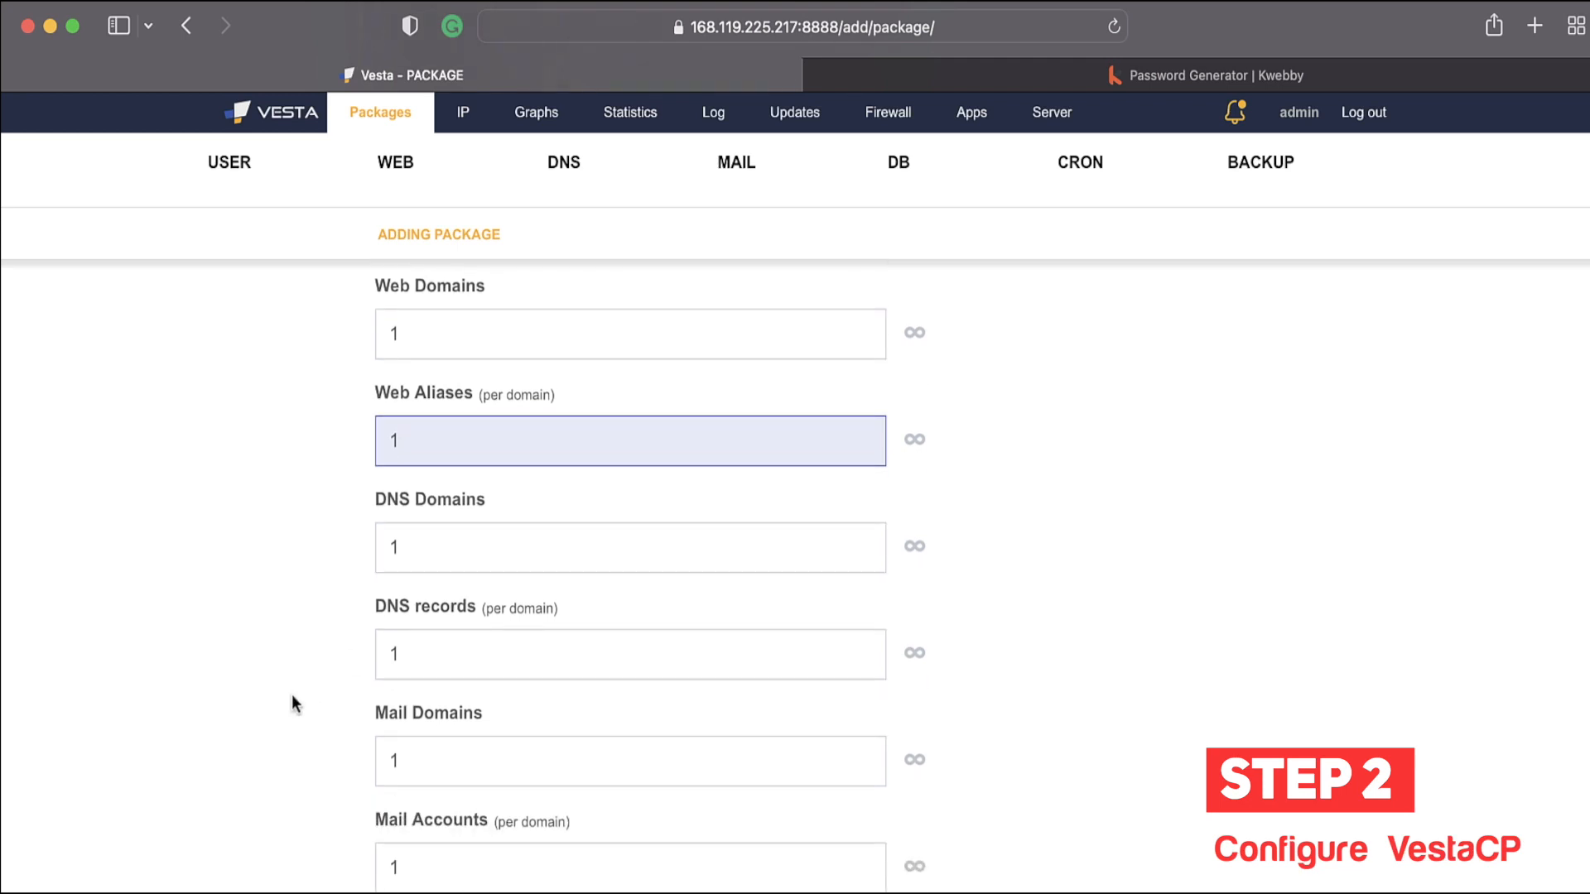
left_click(438, 531)
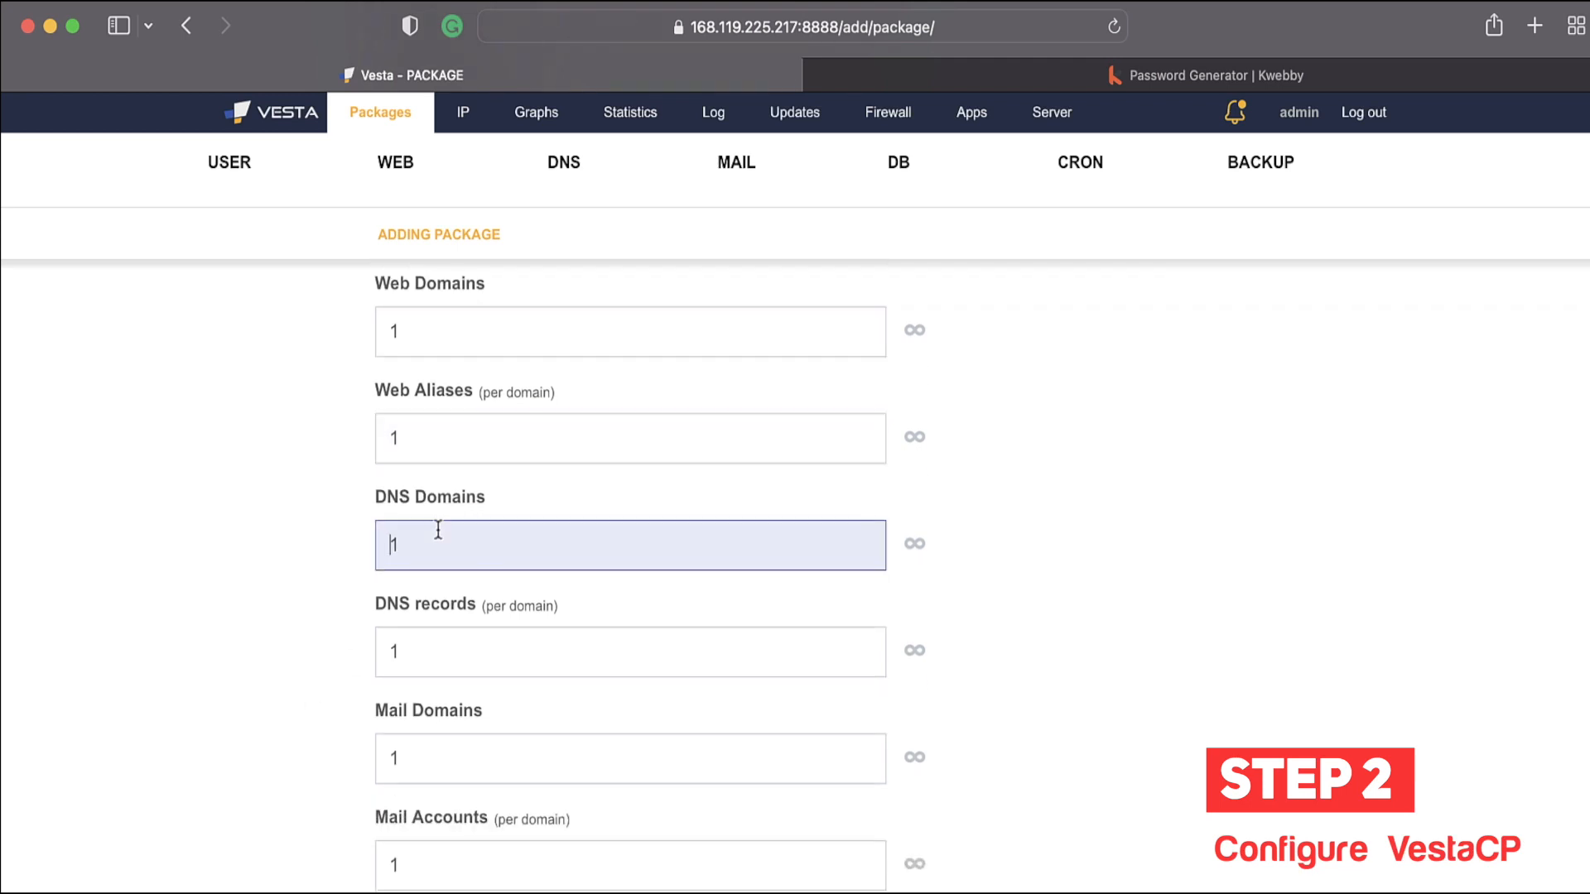
scroll(262, 654, "down", 10)
scroll(261, 659, "down", 1)
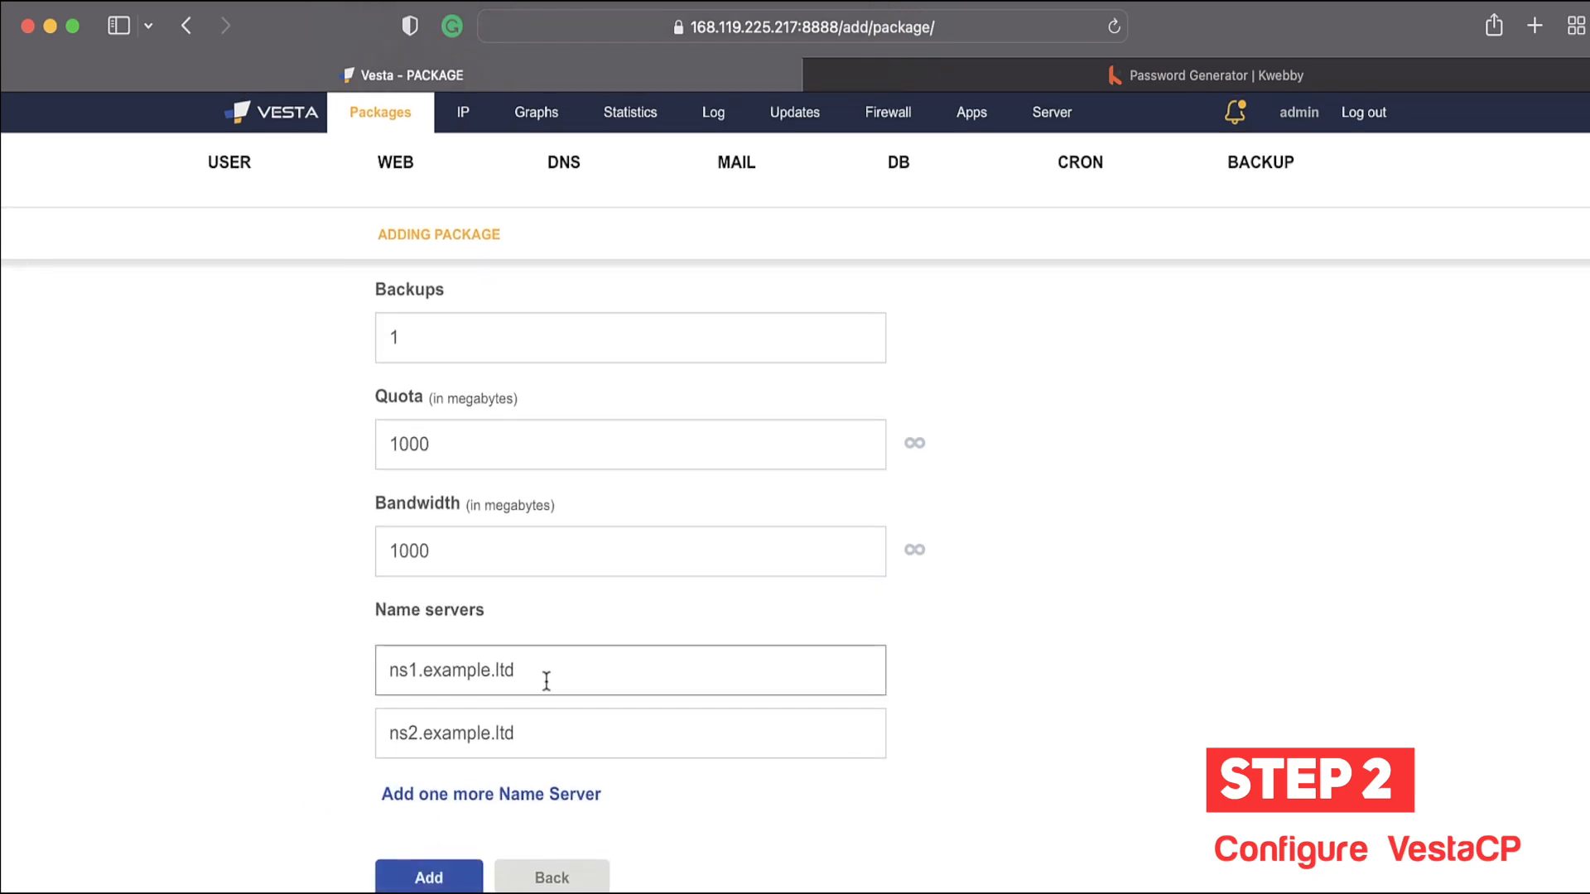
left_click_drag(547, 674, 316, 680)
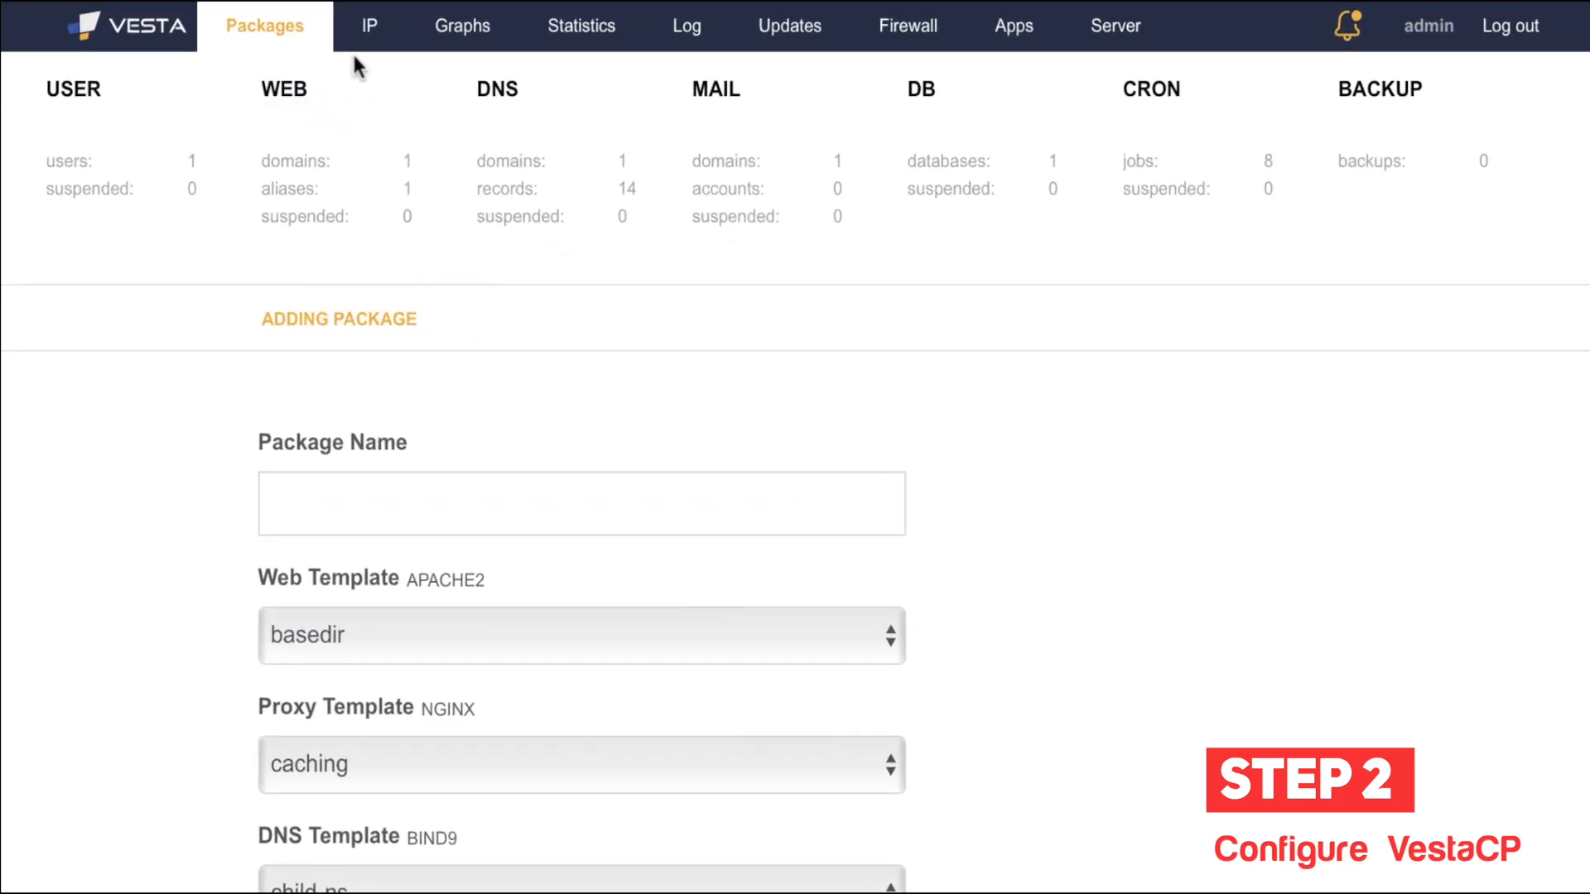
Step: Go to the IP list and open the Add IP Address form
left_click(368, 32)
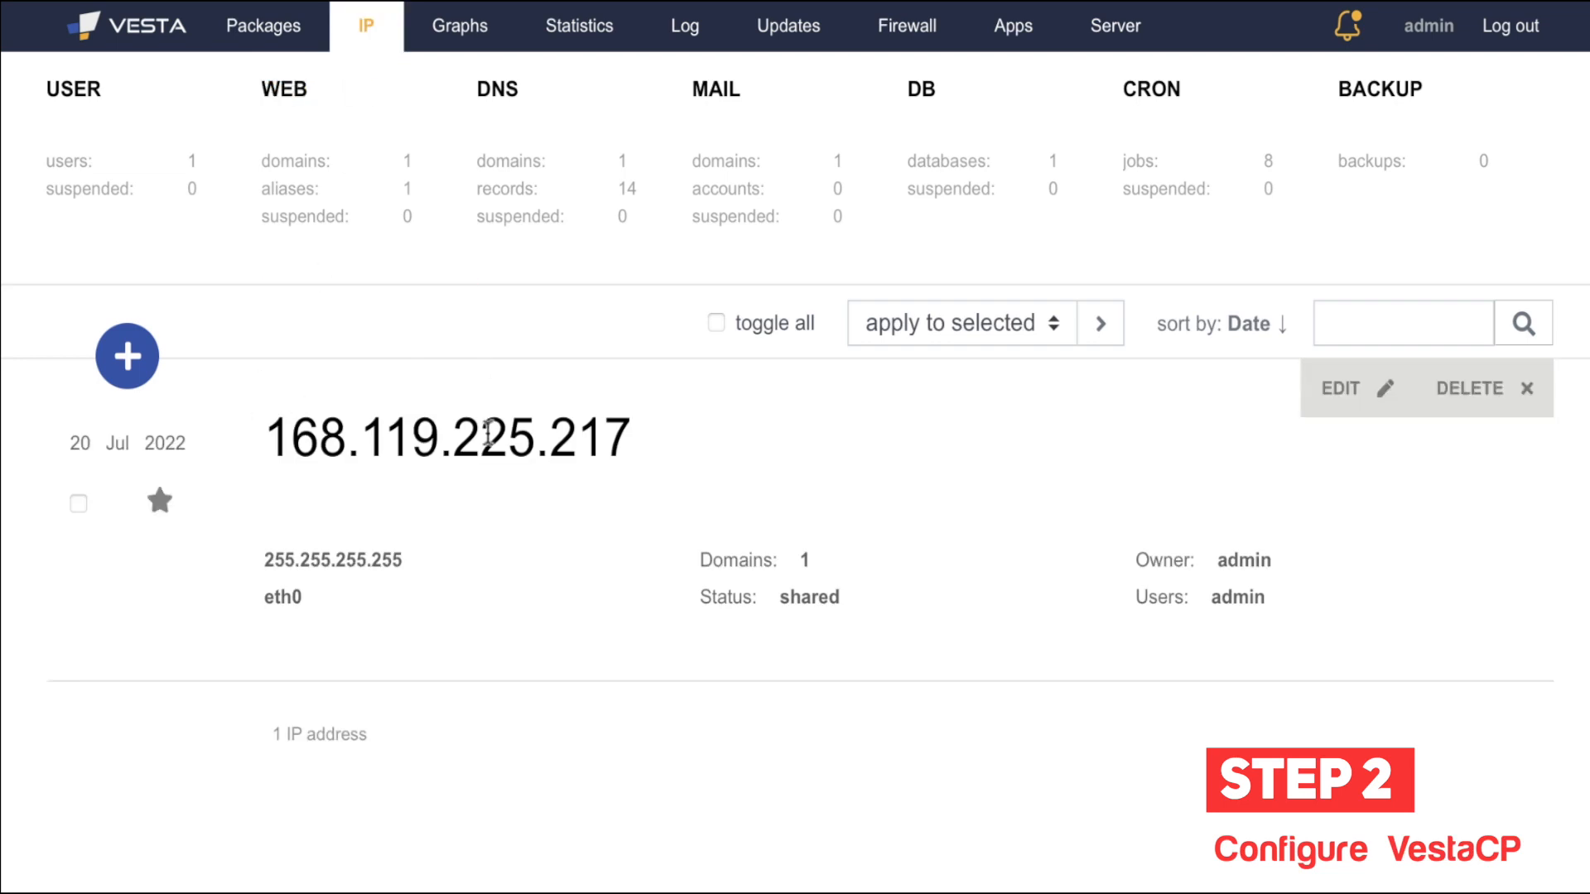
left_click(161, 378)
left_click(373, 512)
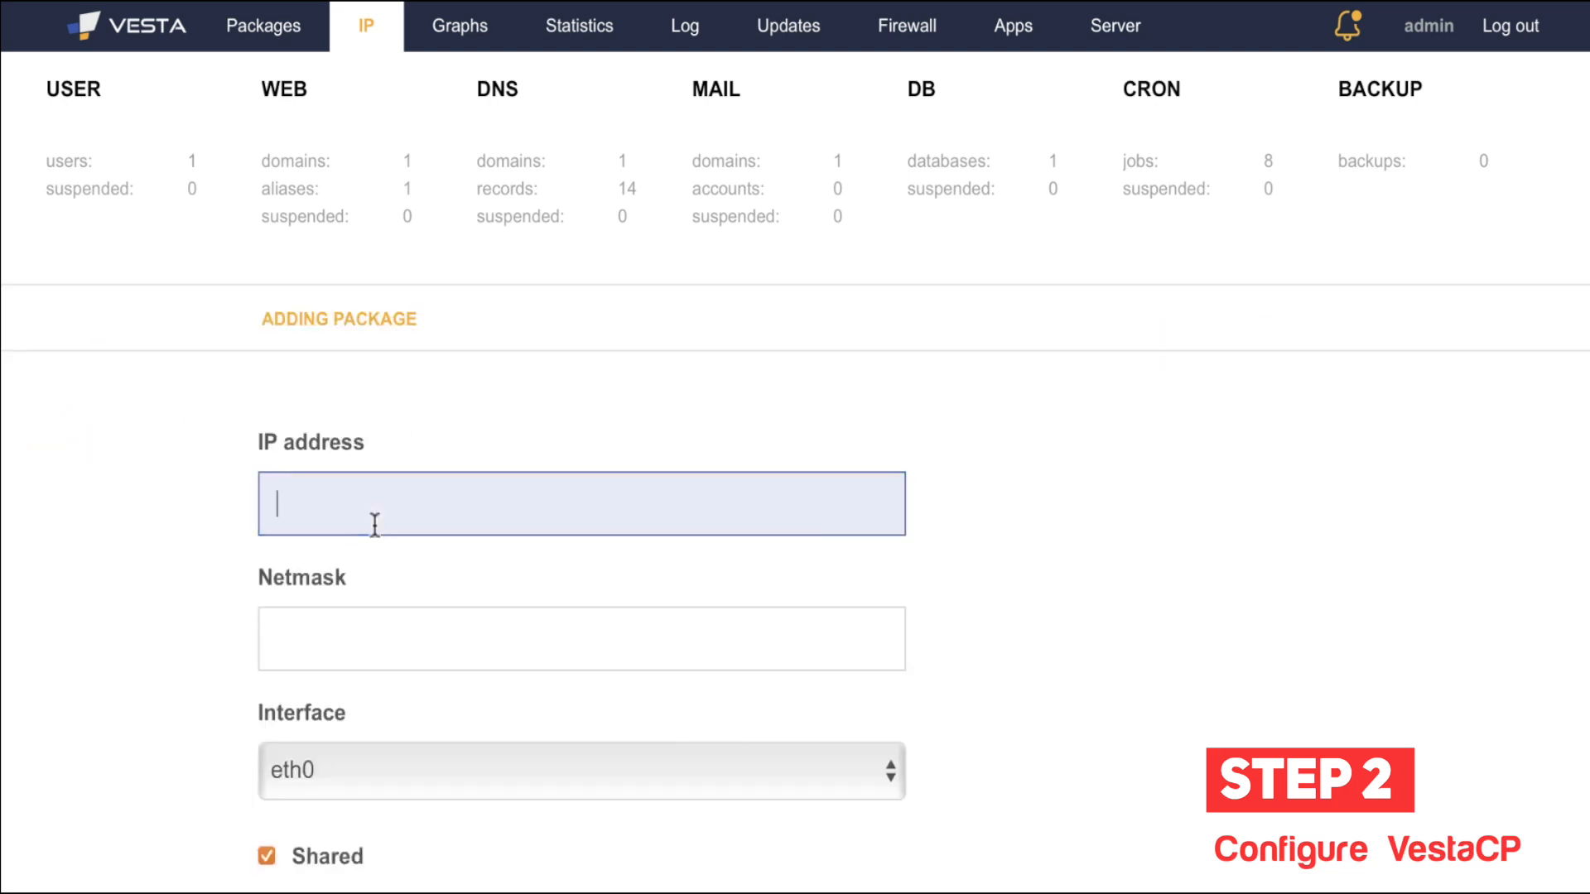
scroll(186, 586, "down", 2)
Step: Check the netmask, eth0 interface, Shared, assigned domain and NAT IP fields, leaving Shared checked
left_click(312, 487)
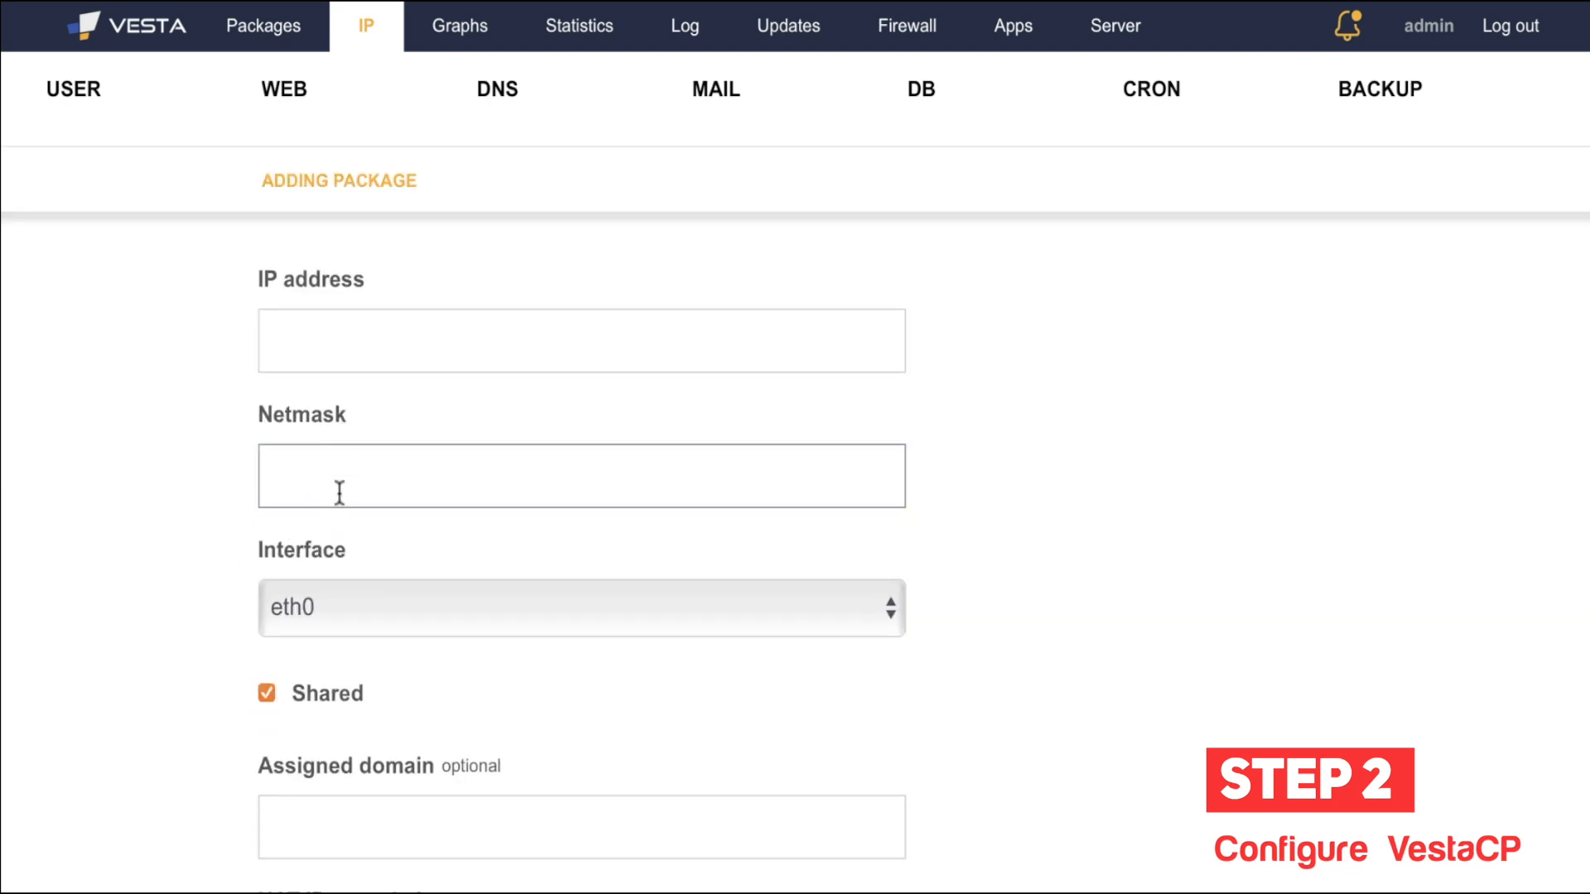
scroll(142, 588, "down", 1)
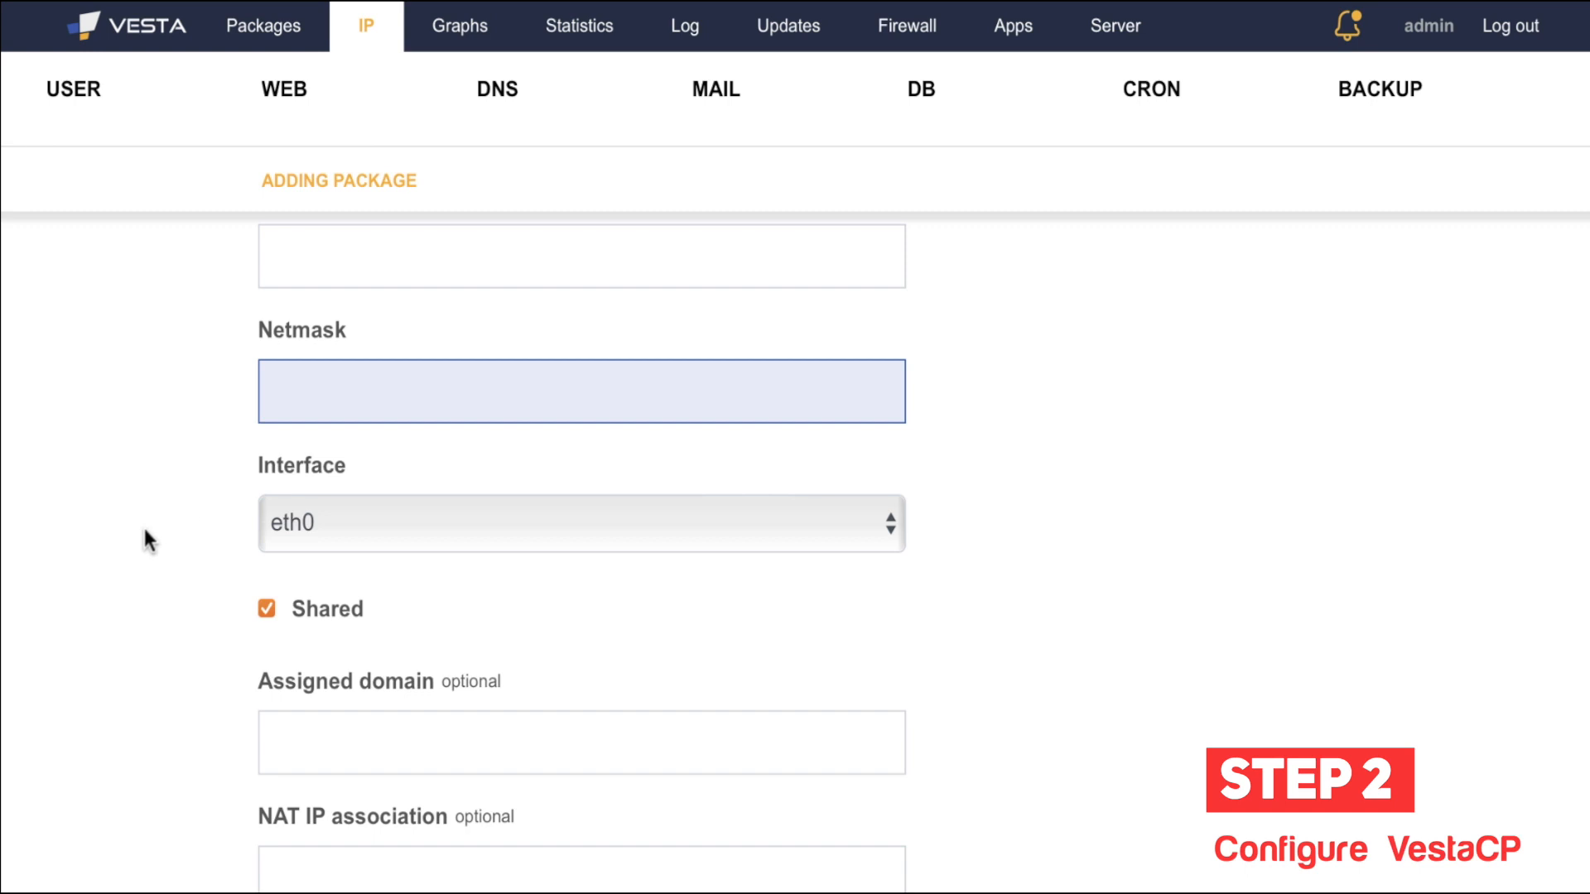
left_click(465, 532)
left_click(466, 530)
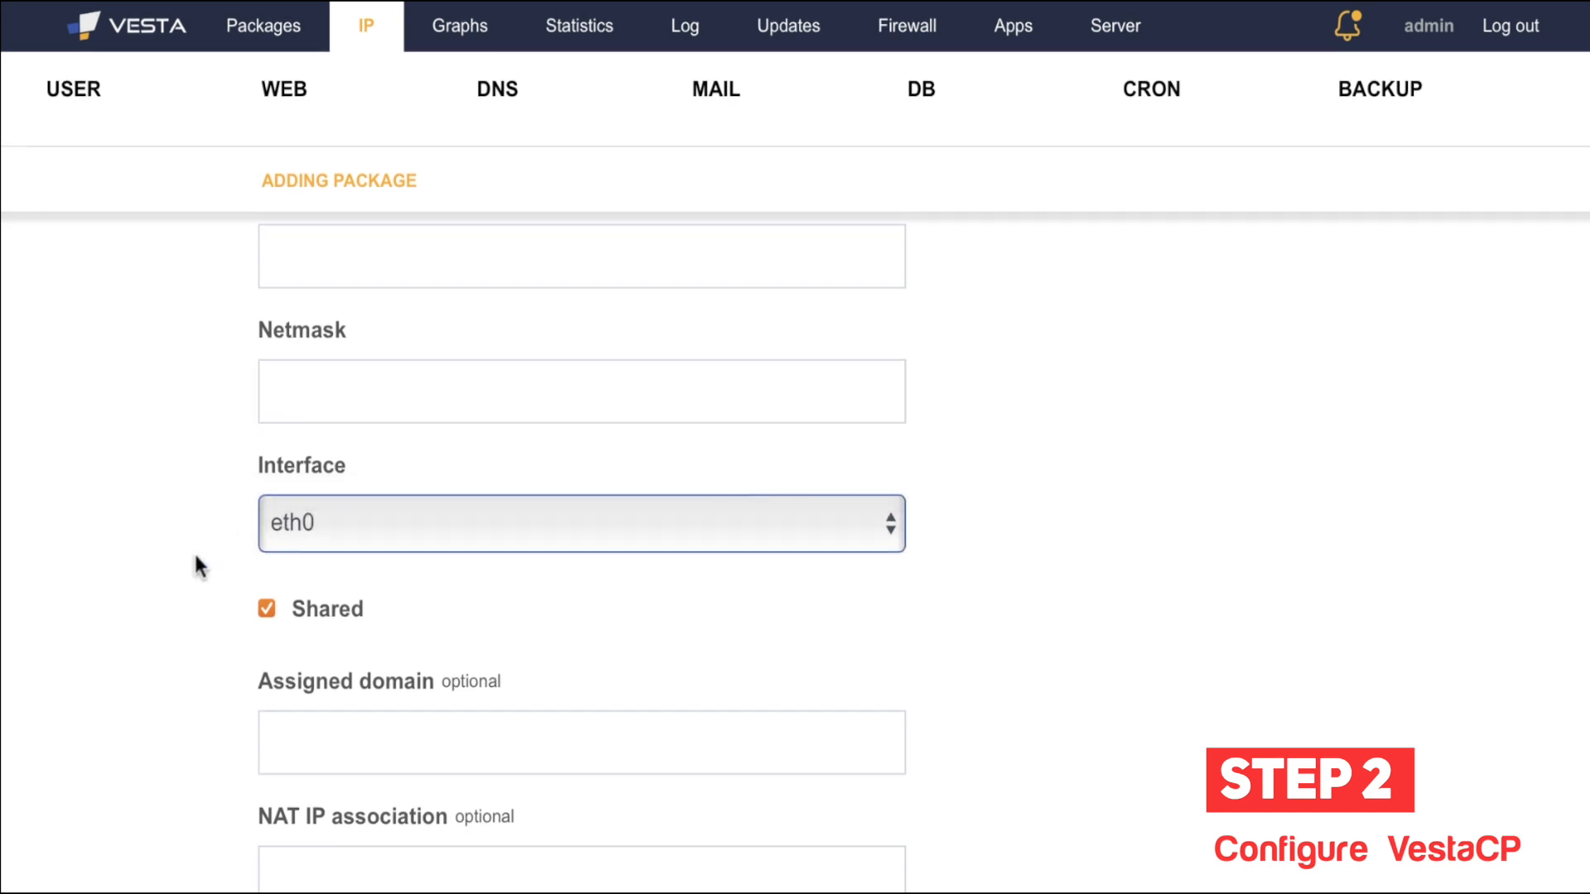
left_click(330, 615)
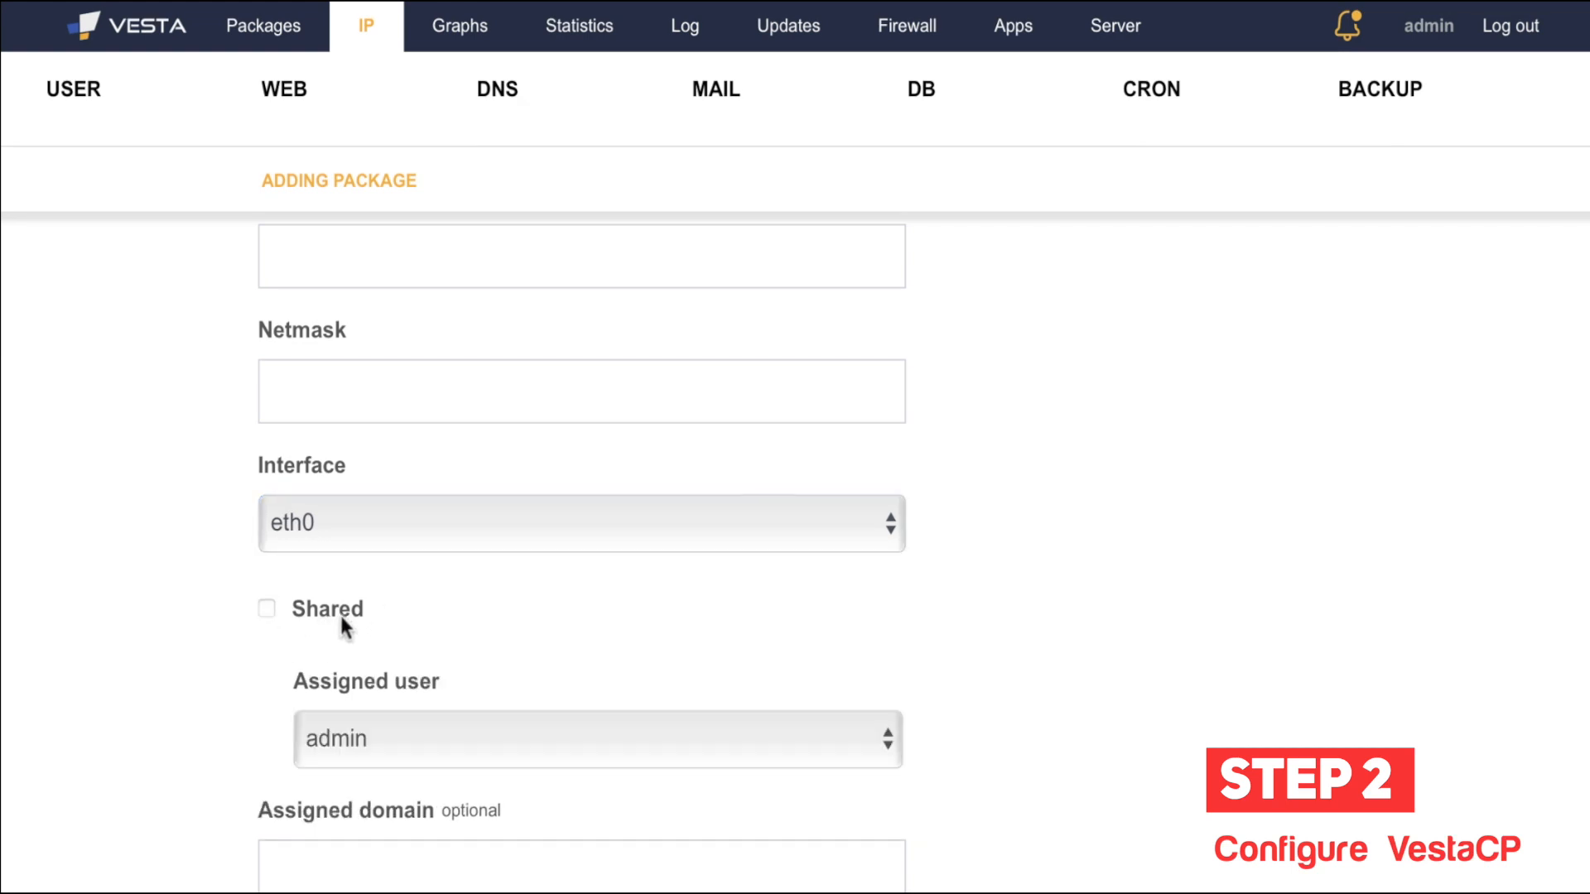
left_click(339, 622)
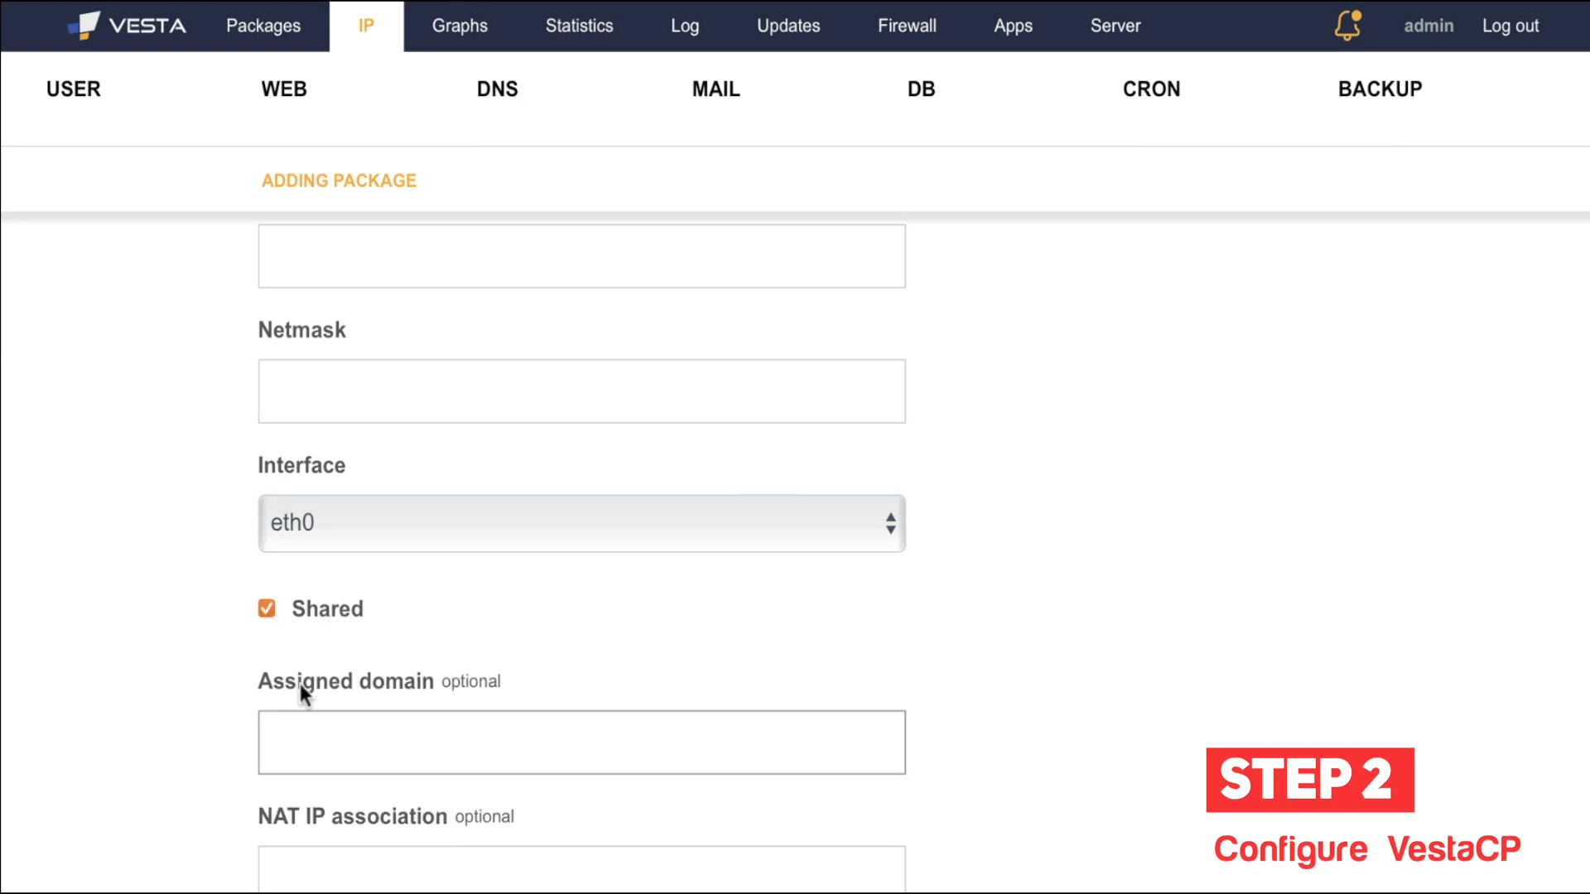
scroll(176, 590, "up", 4)
scroll(176, 590, "down", 4)
left_click(330, 757)
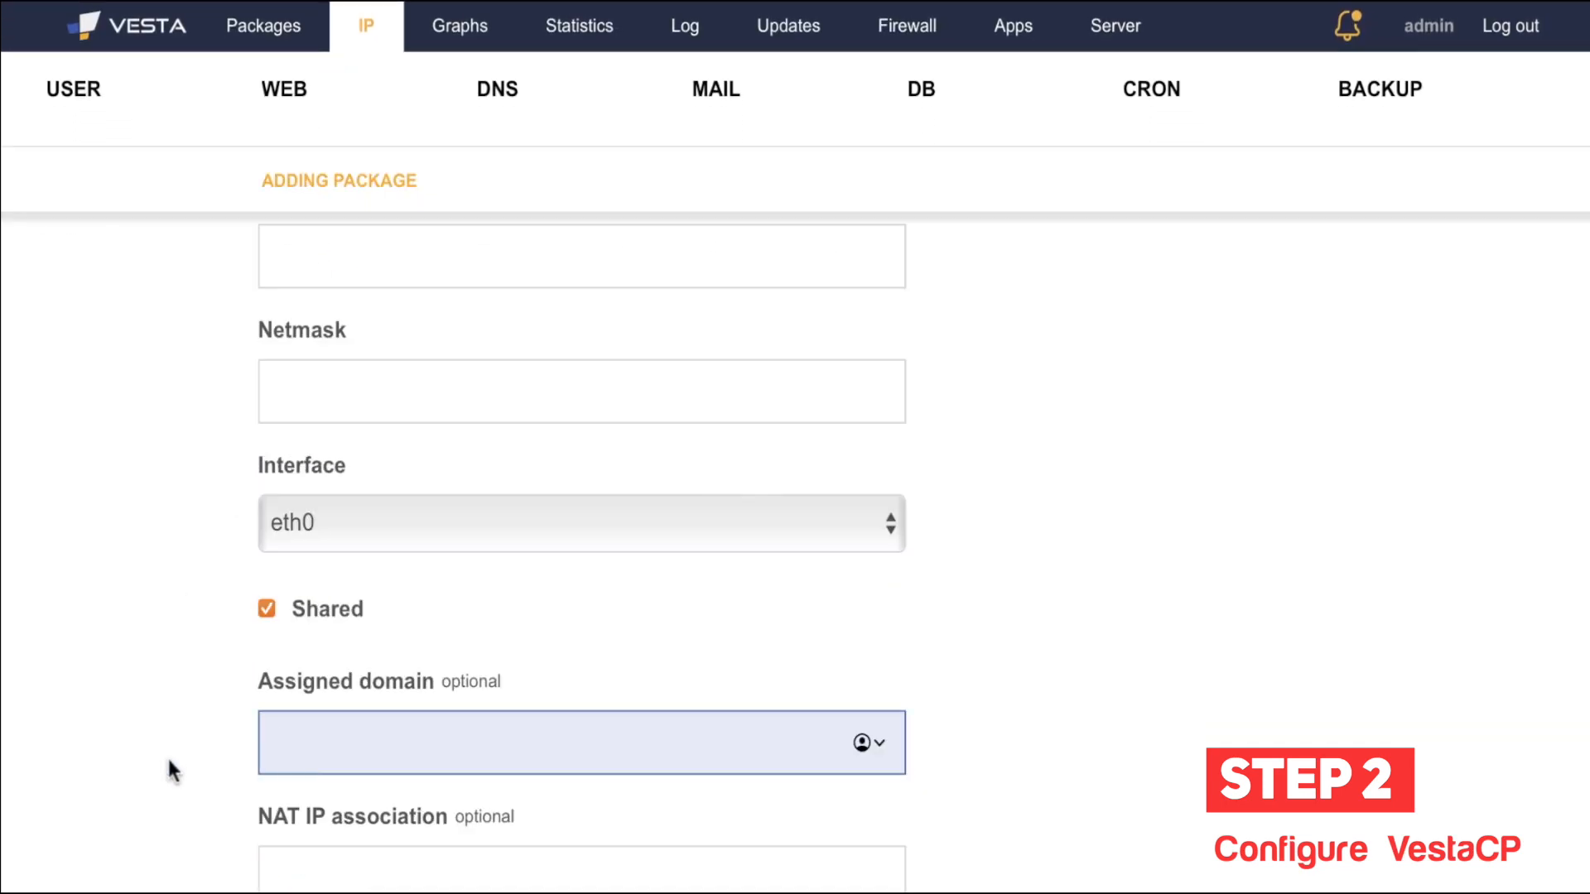
left_click(304, 851)
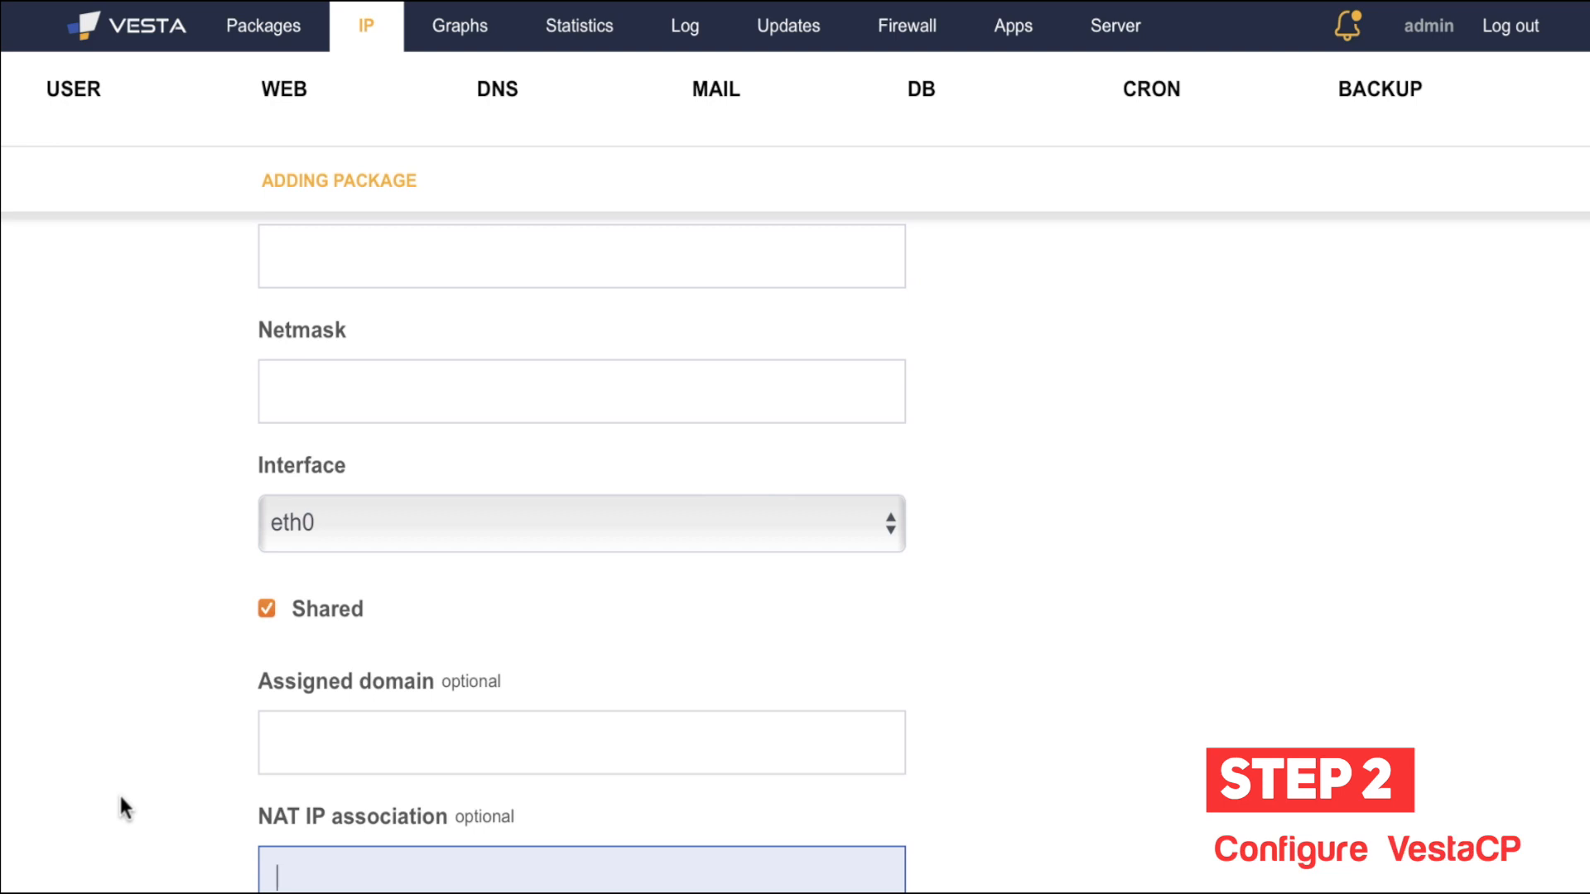
scroll(121, 803, "up", 5)
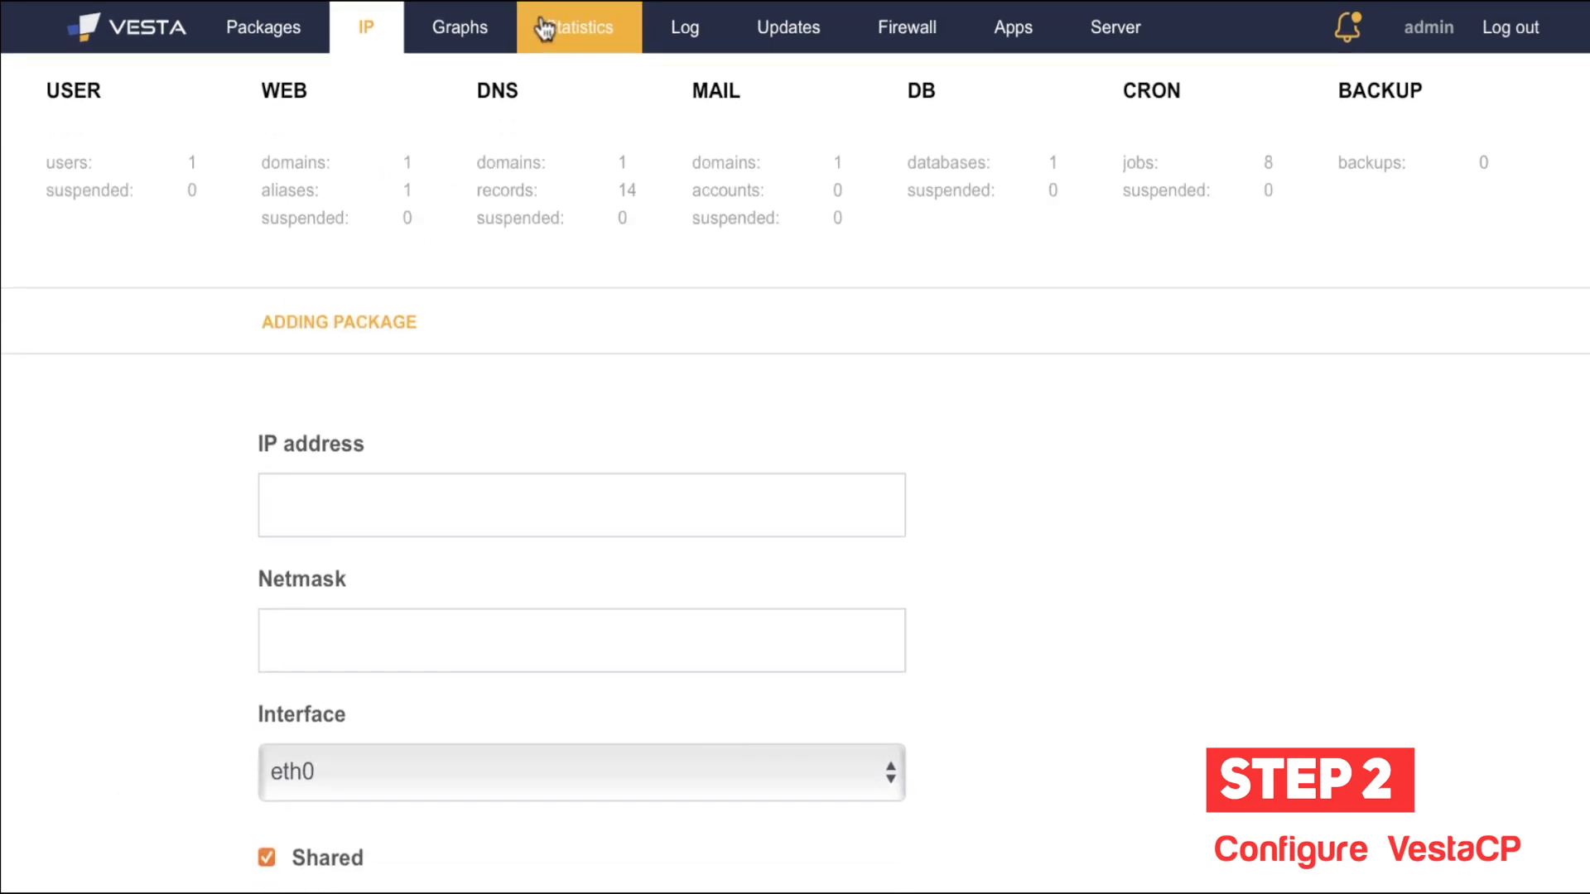
Step: Open the Graphs page and scroll through the server resource usage charts
left_click(457, 23)
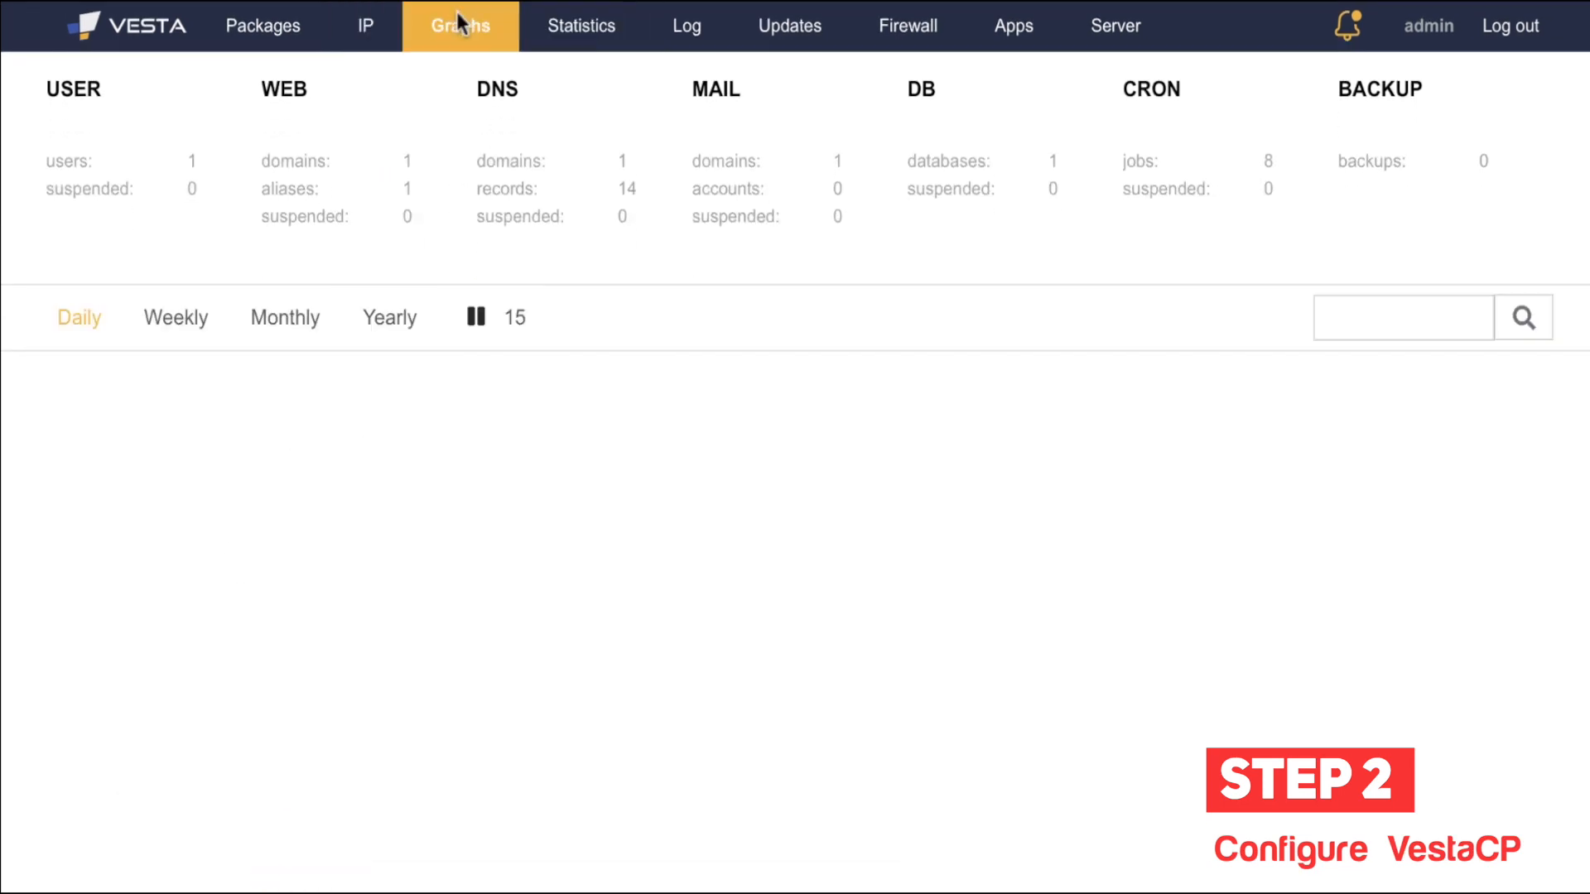
scroll(187, 497, "down", 5)
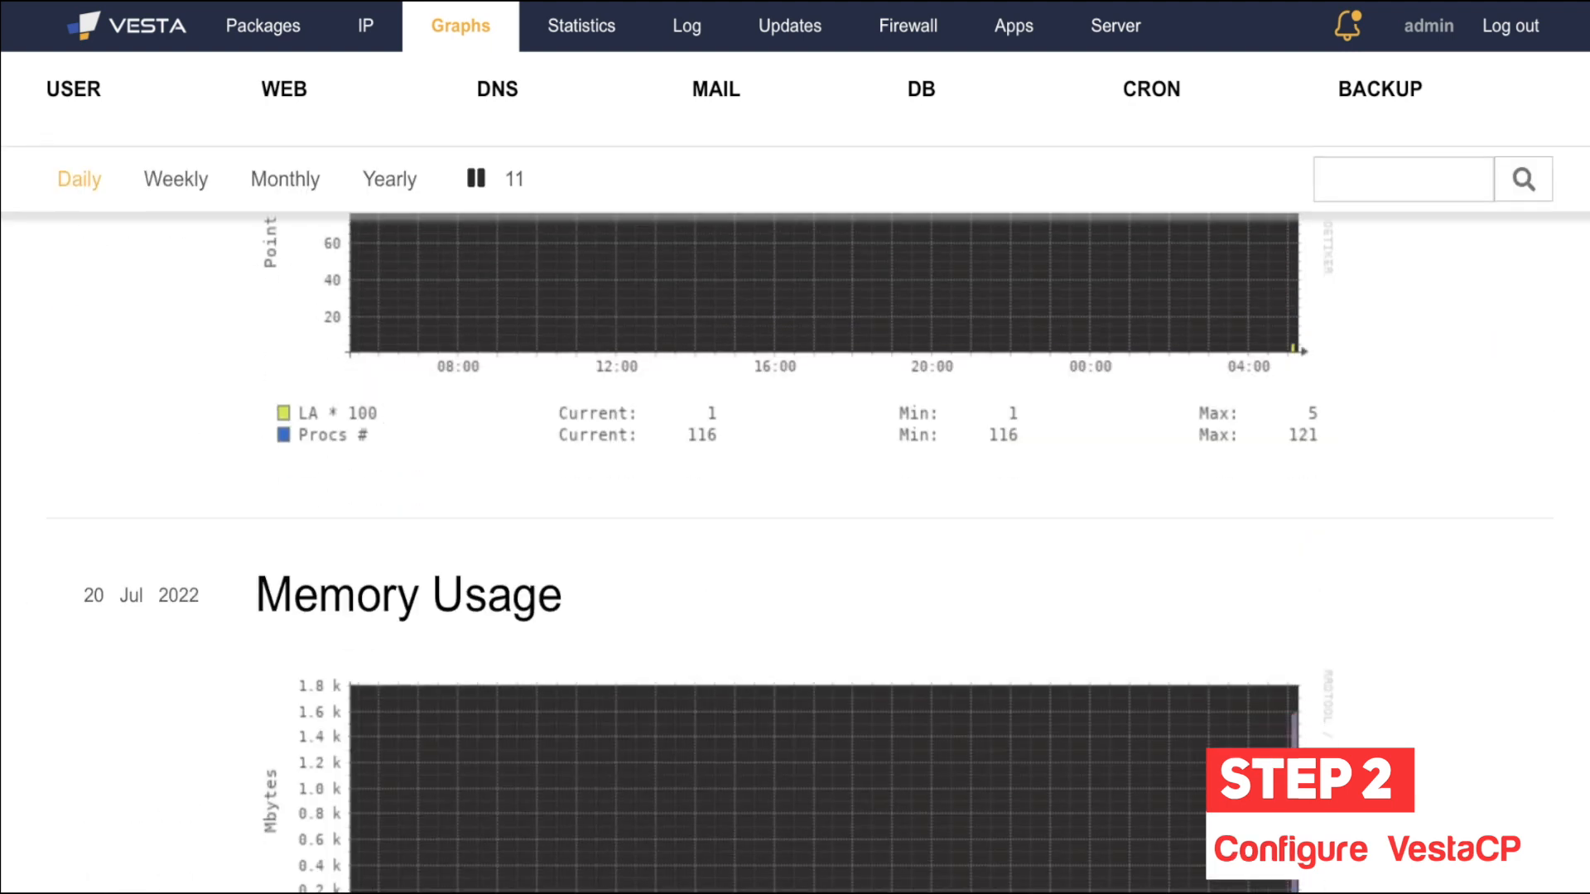
scroll(126, 332, "up", 5)
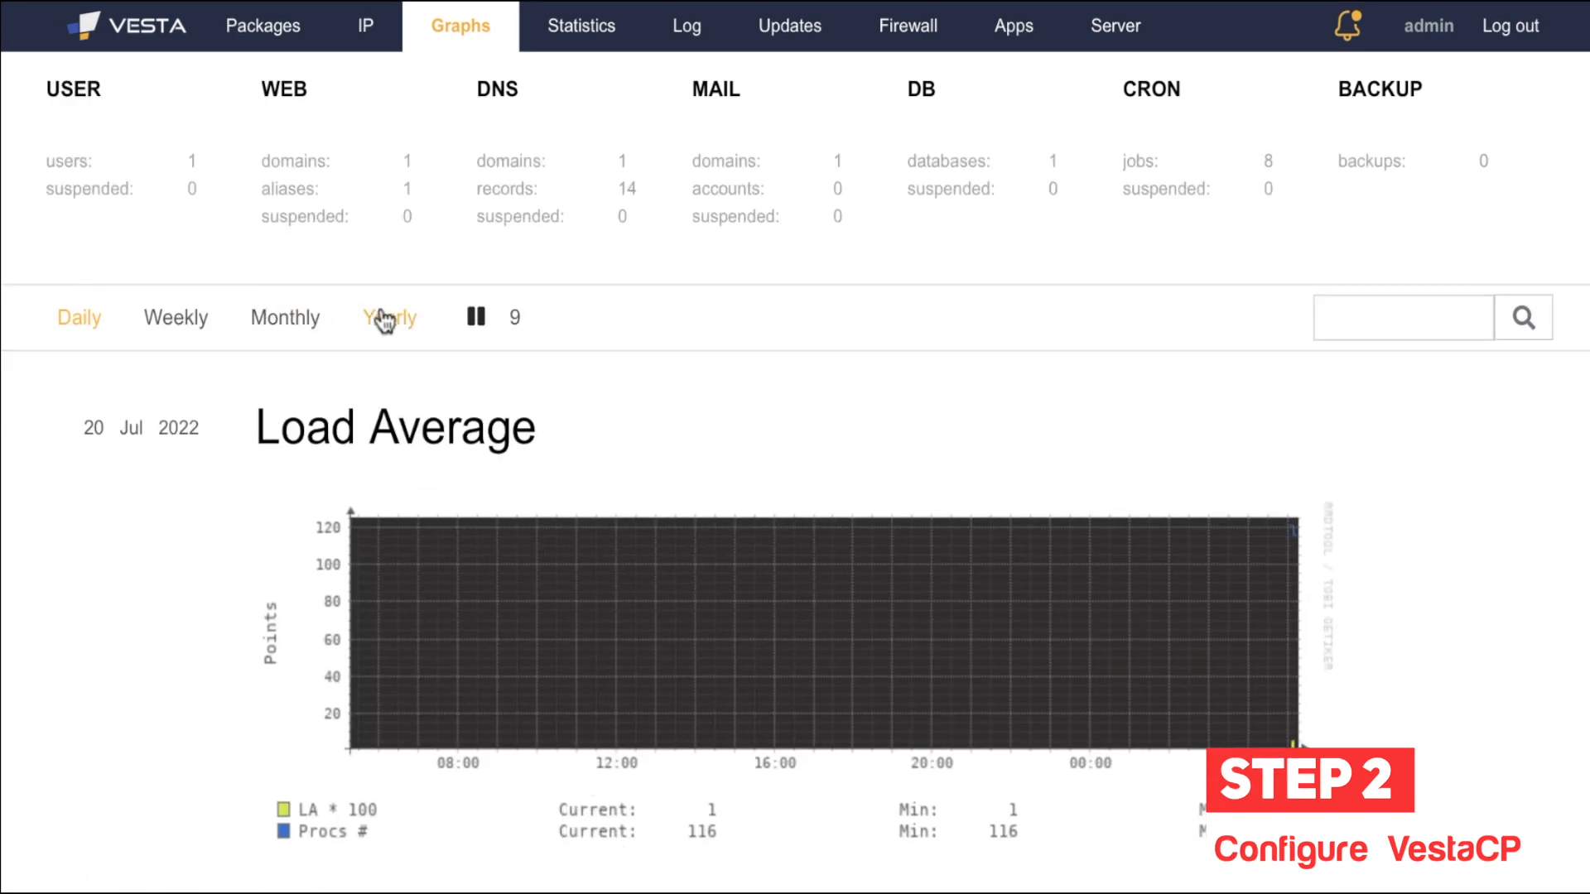
scroll(175, 614, "down", 1)
scroll(175, 614, "down", 15)
scroll(530, 489, "down", 5)
scroll(524, 470, "up", 5)
Step: Briefly visit the CRON list, return to Graphs, then open the Statistics page
left_click(1242, 198)
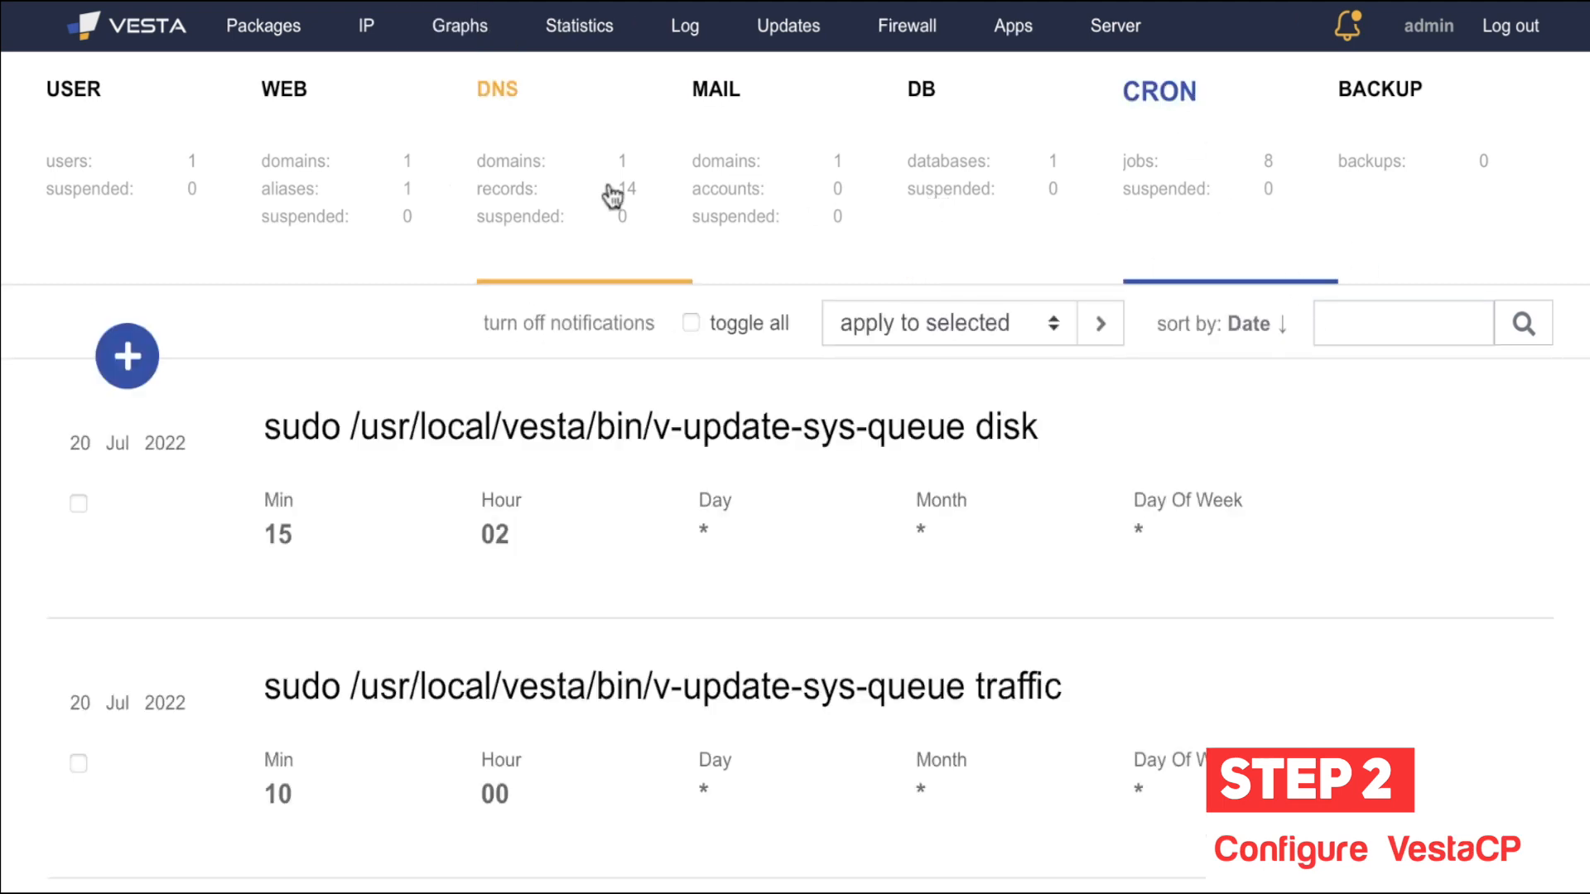
left_click(460, 48)
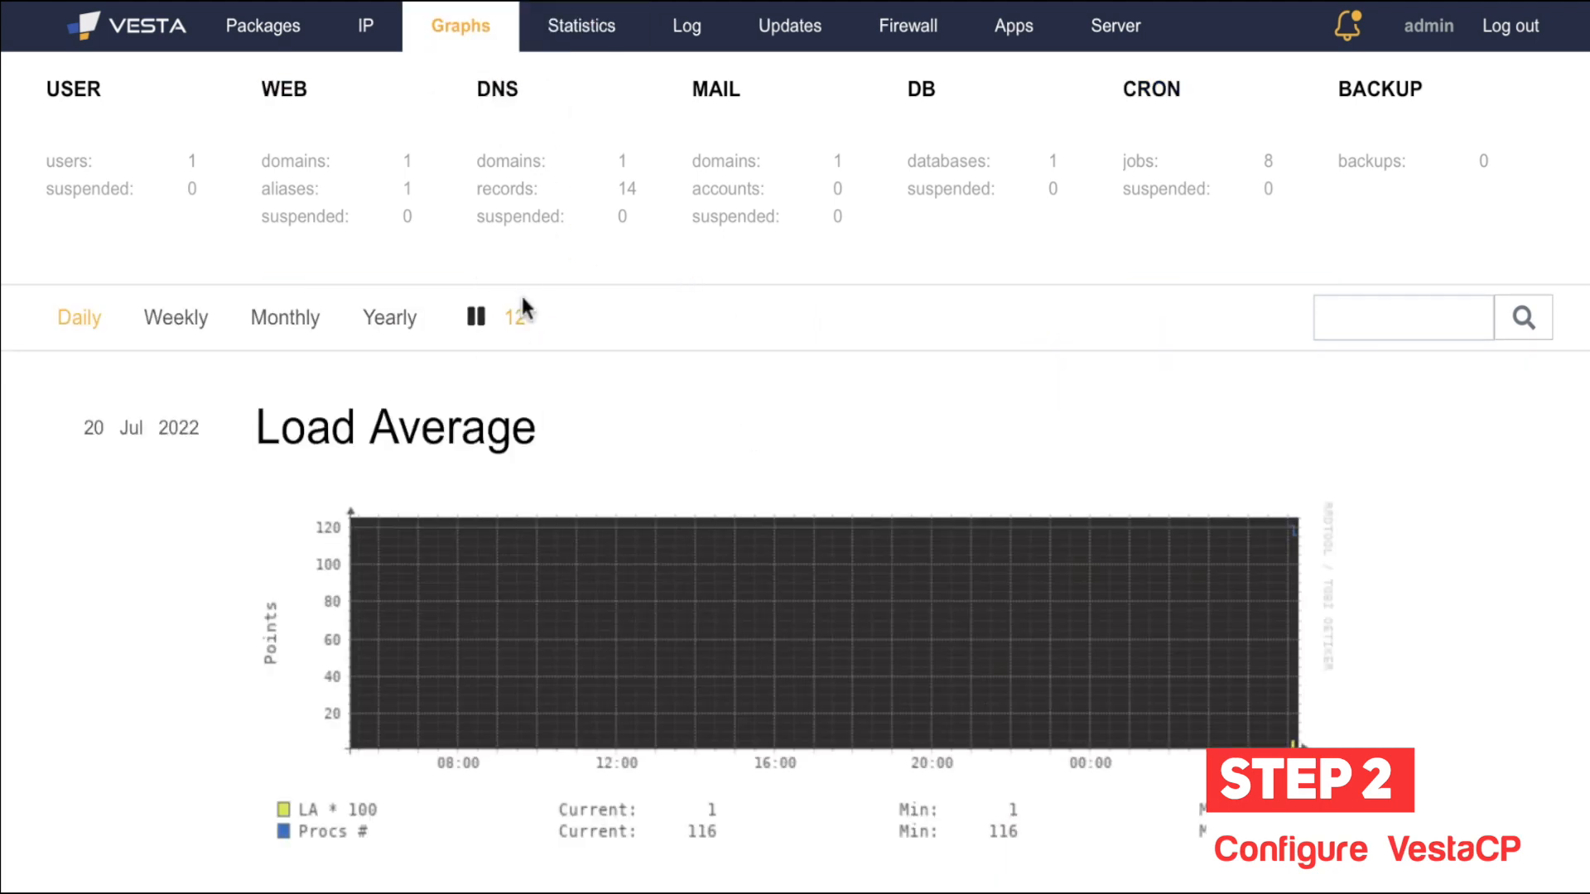
left_click(584, 43)
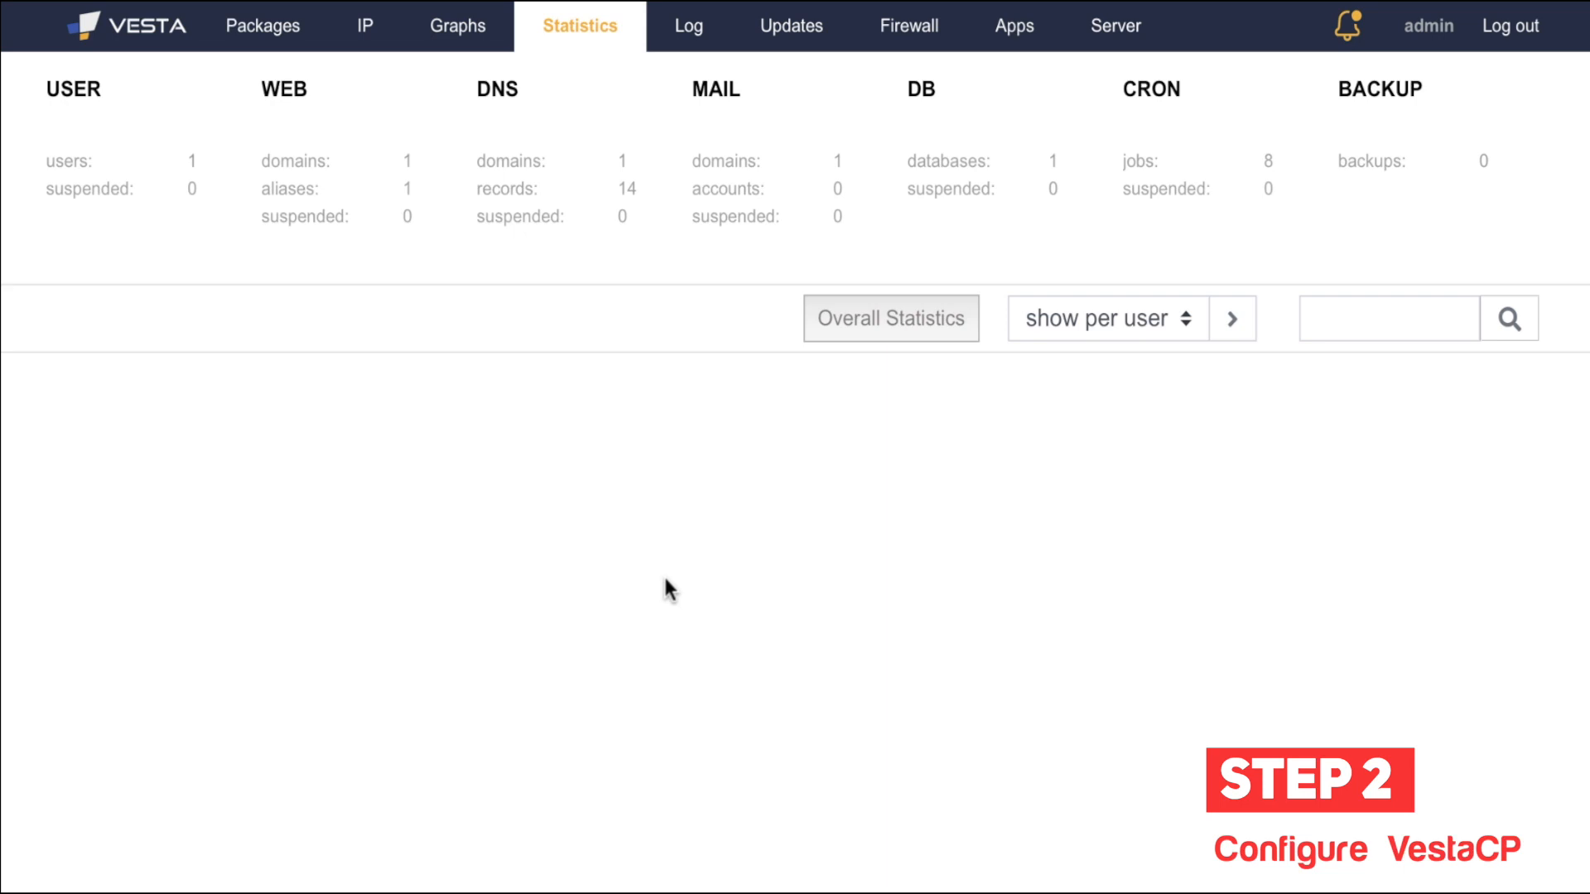
Step: Open the Log and scroll through entries like 'added cron job 8', then return to the top
left_click(682, 44)
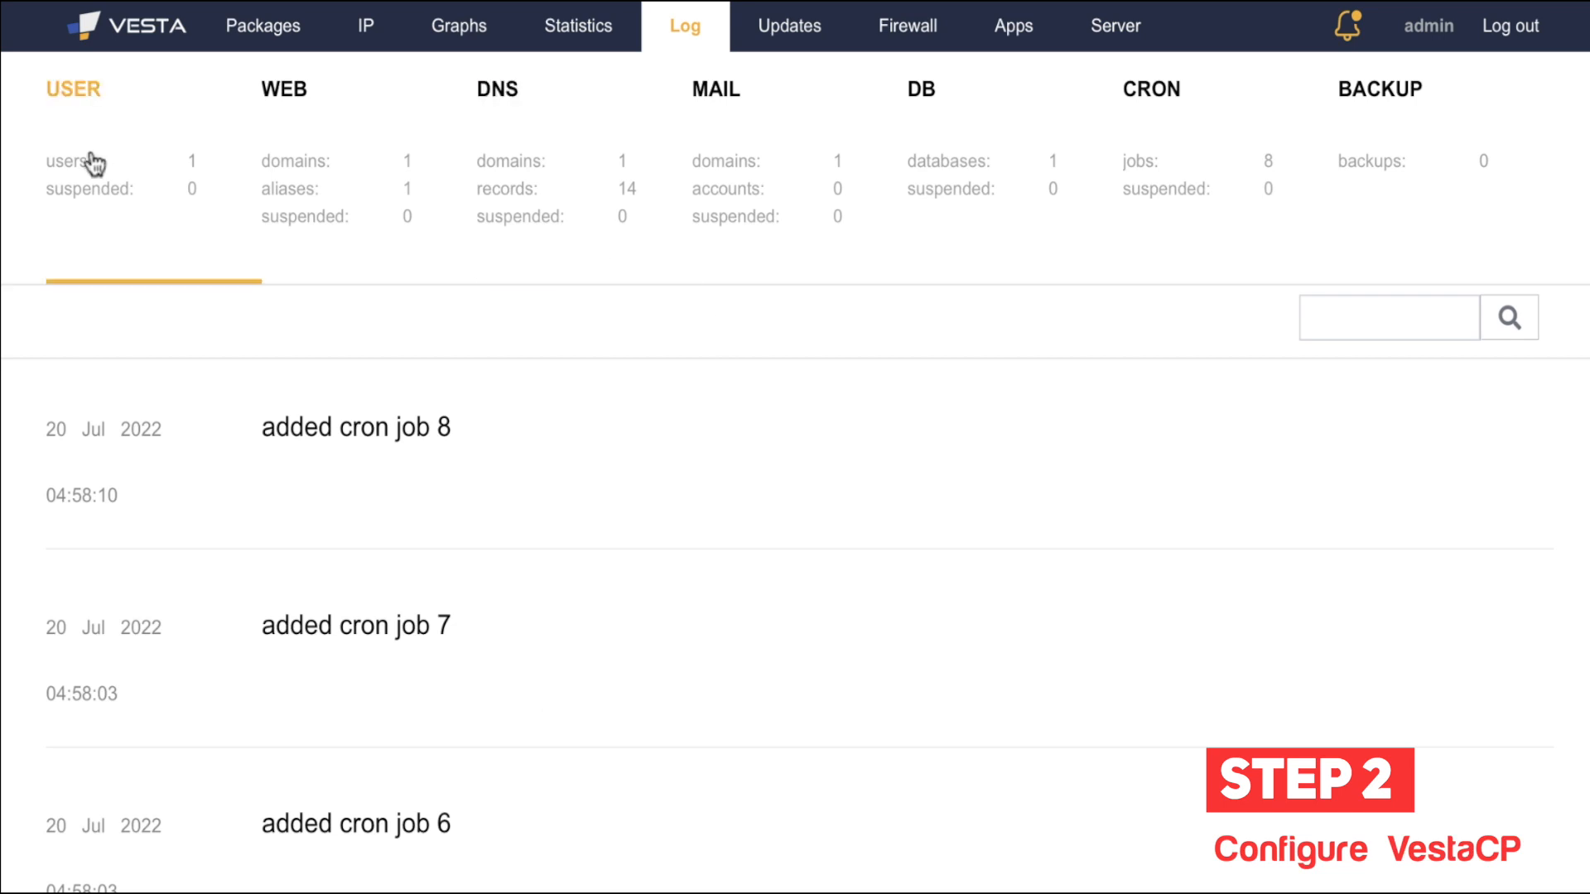
scroll(170, 398, "down", 1)
scroll(171, 410, "down", 1)
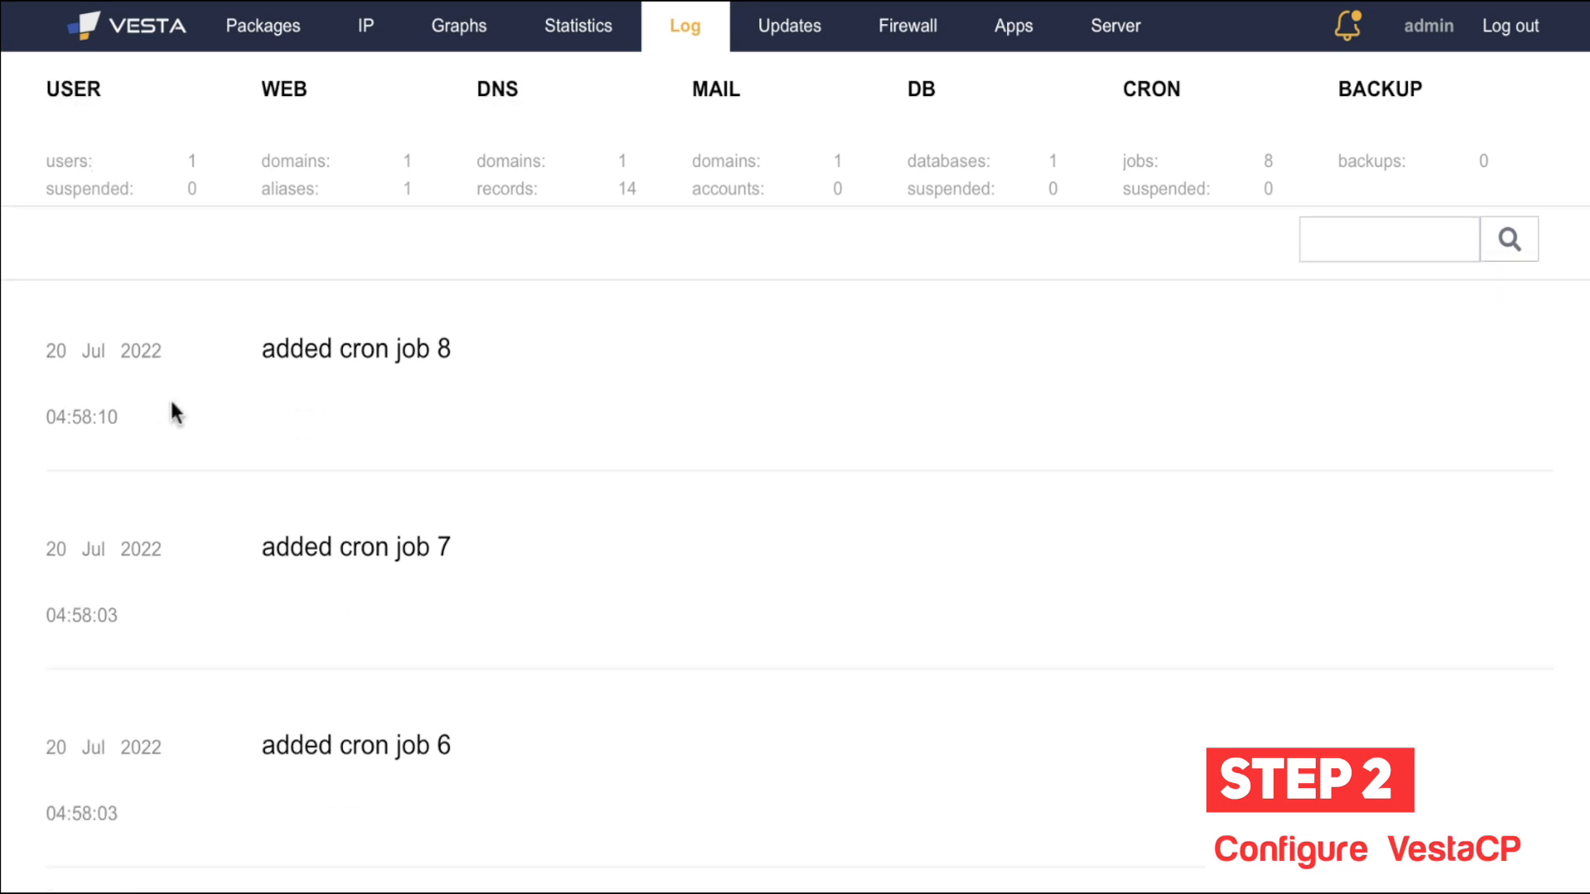
scroll(172, 405, "down", 3)
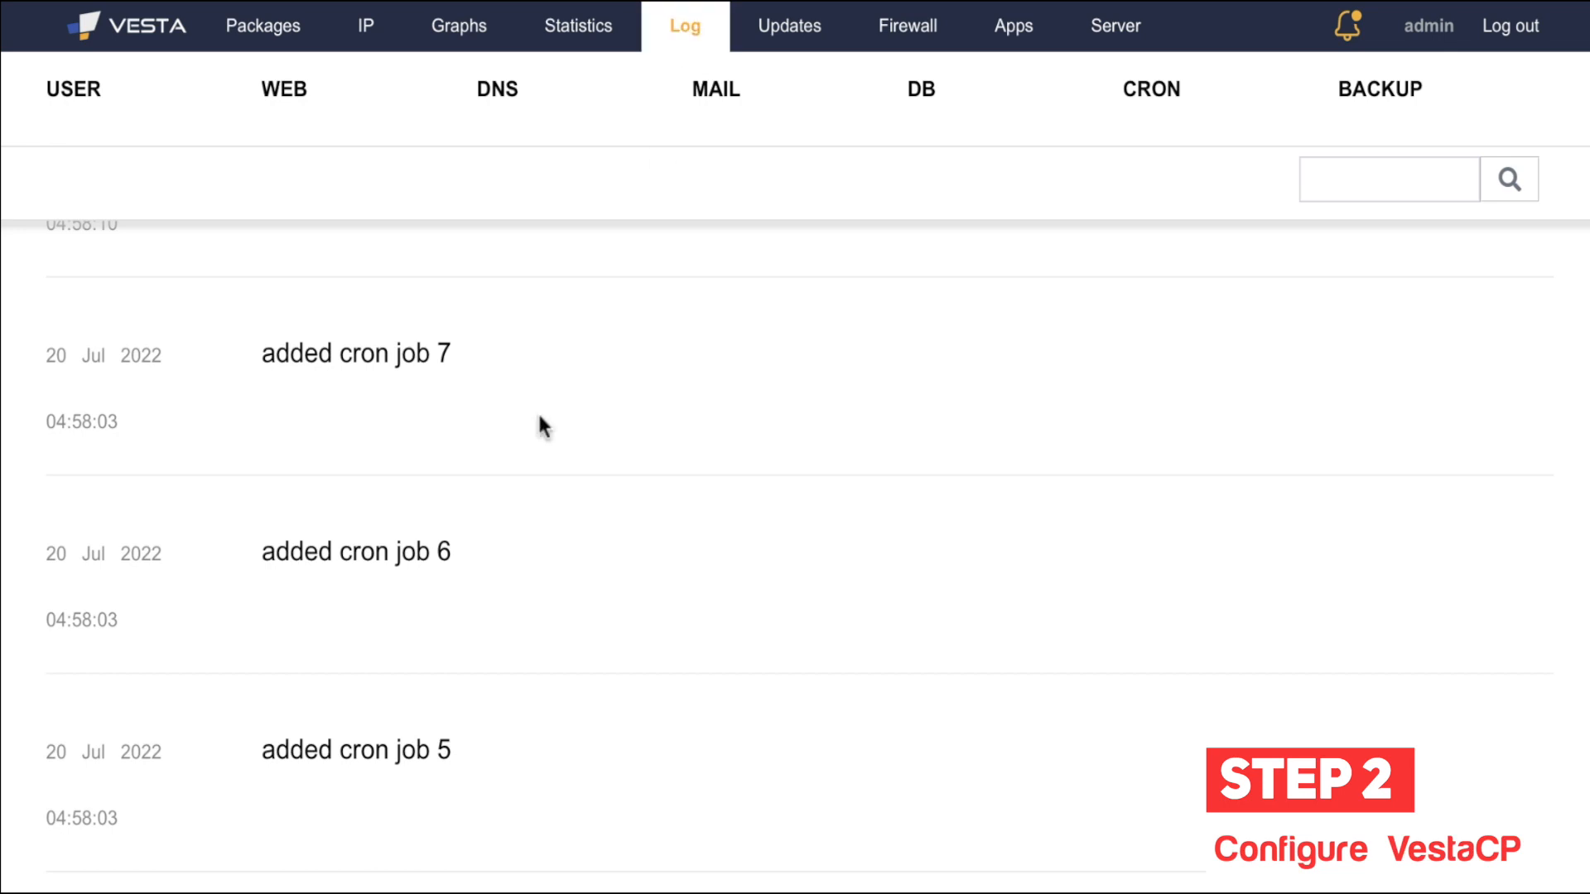
scroll(539, 415, "down", 15)
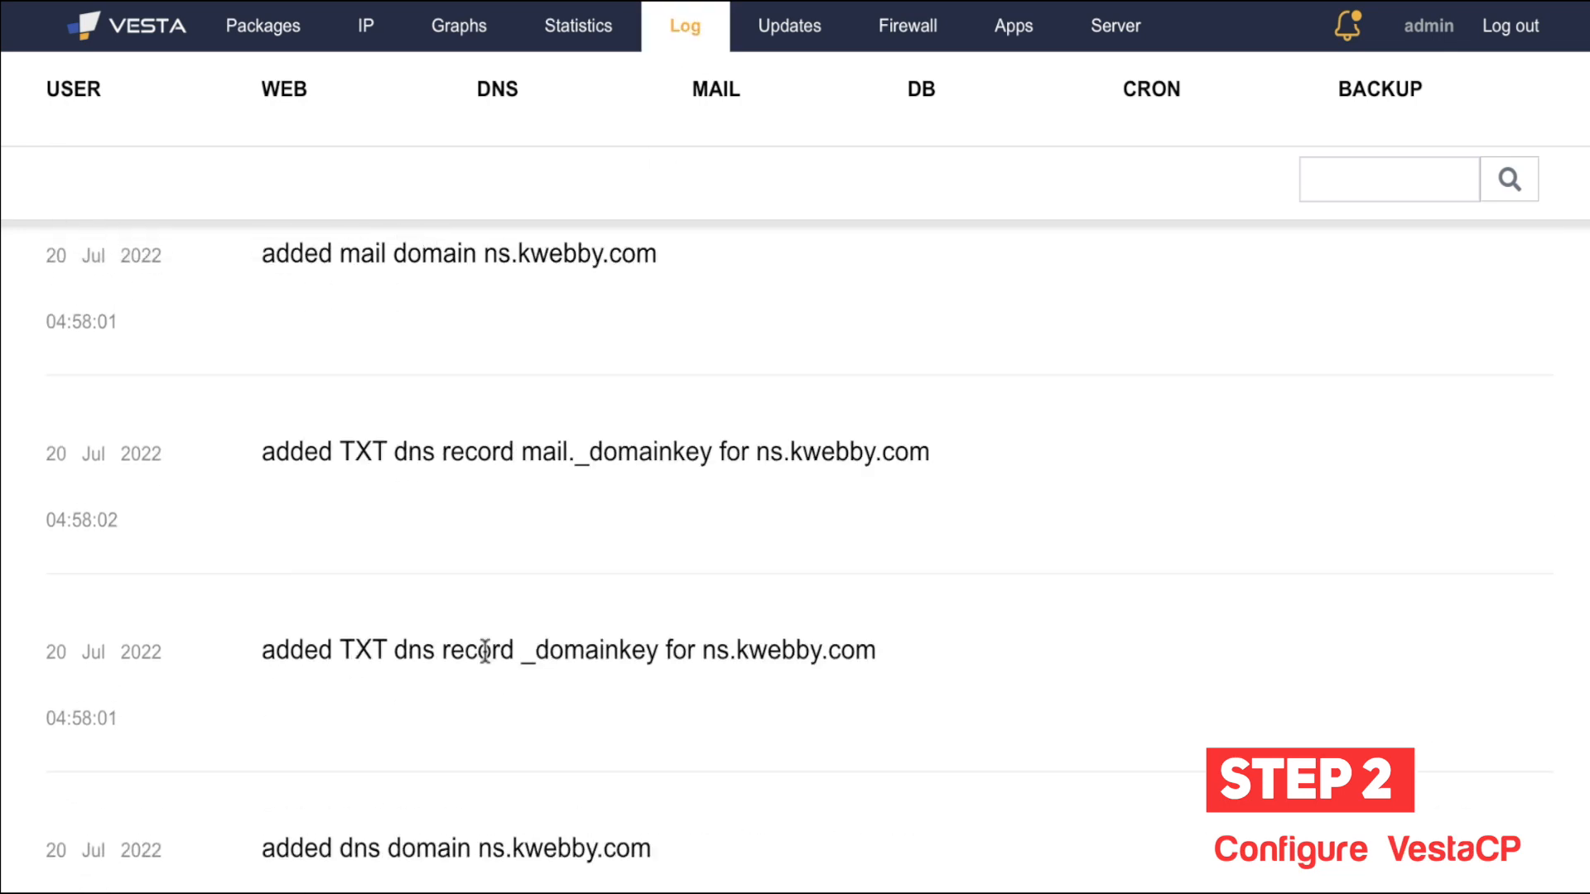
scroll(485, 654, "down", 10)
scroll(486, 660, "down", 4)
scroll(486, 654, "up", 20)
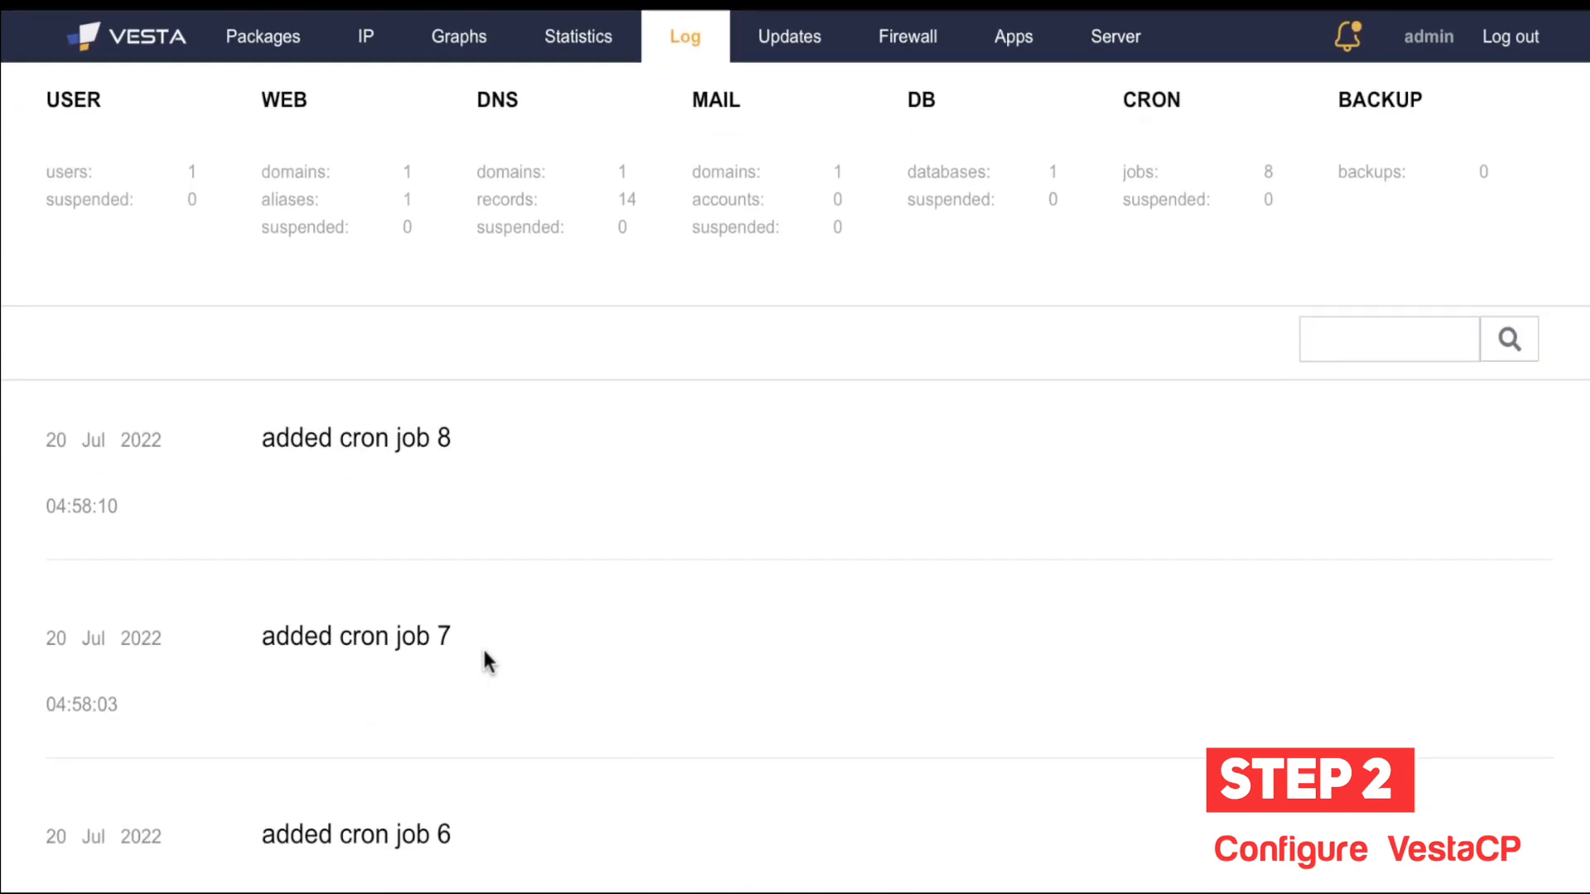
Step: Open the Updates page and review installed packages, selecting then deselecting the vesta entry
left_click(787, 27)
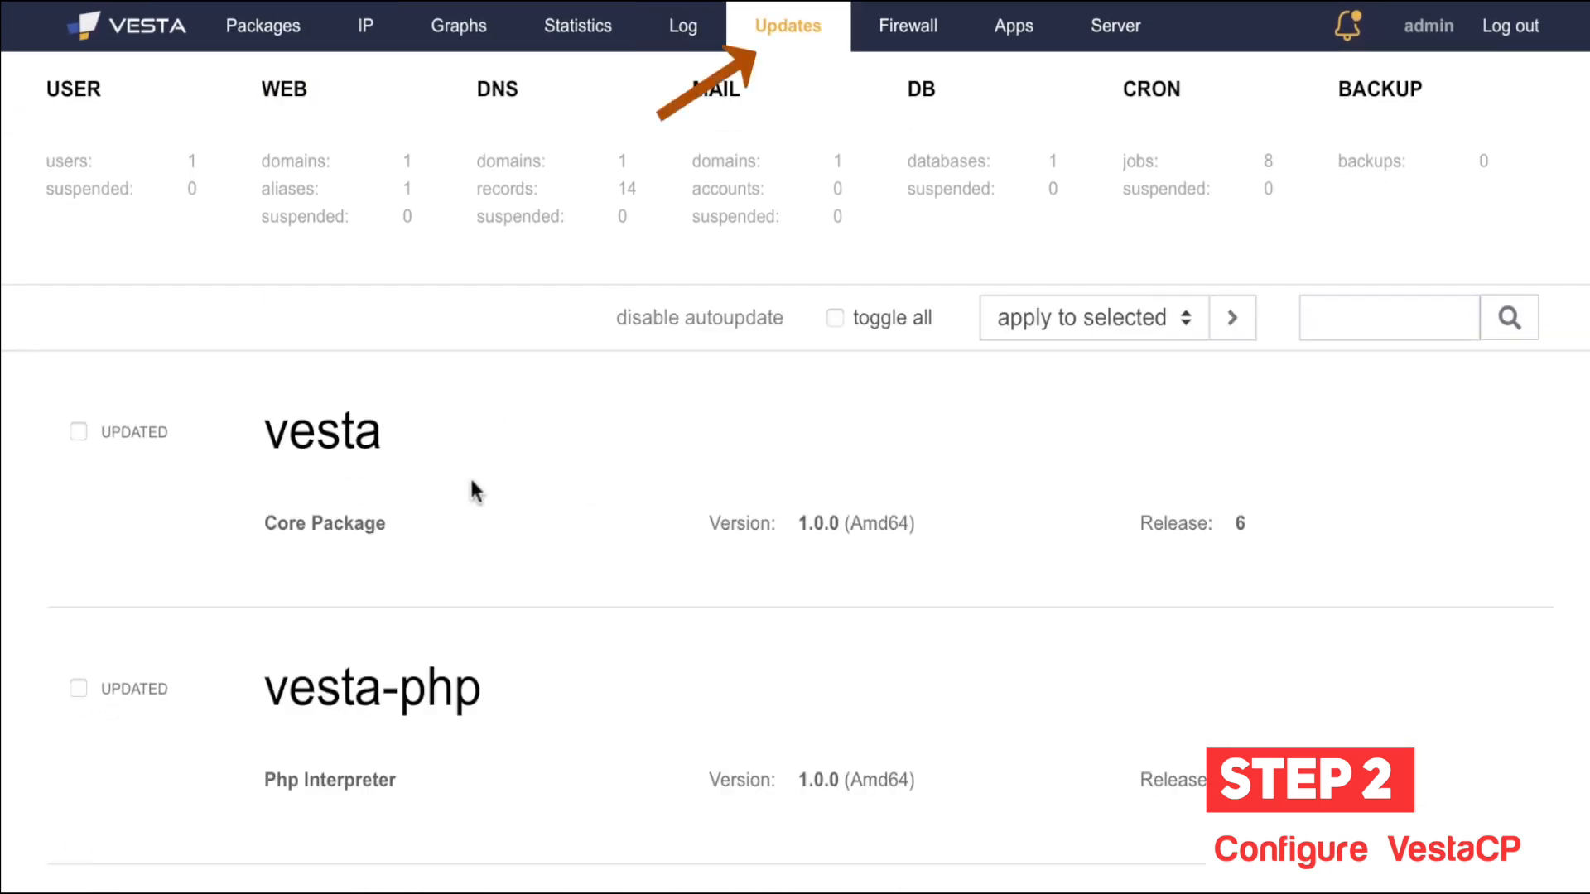
scroll(498, 569, "down", 7)
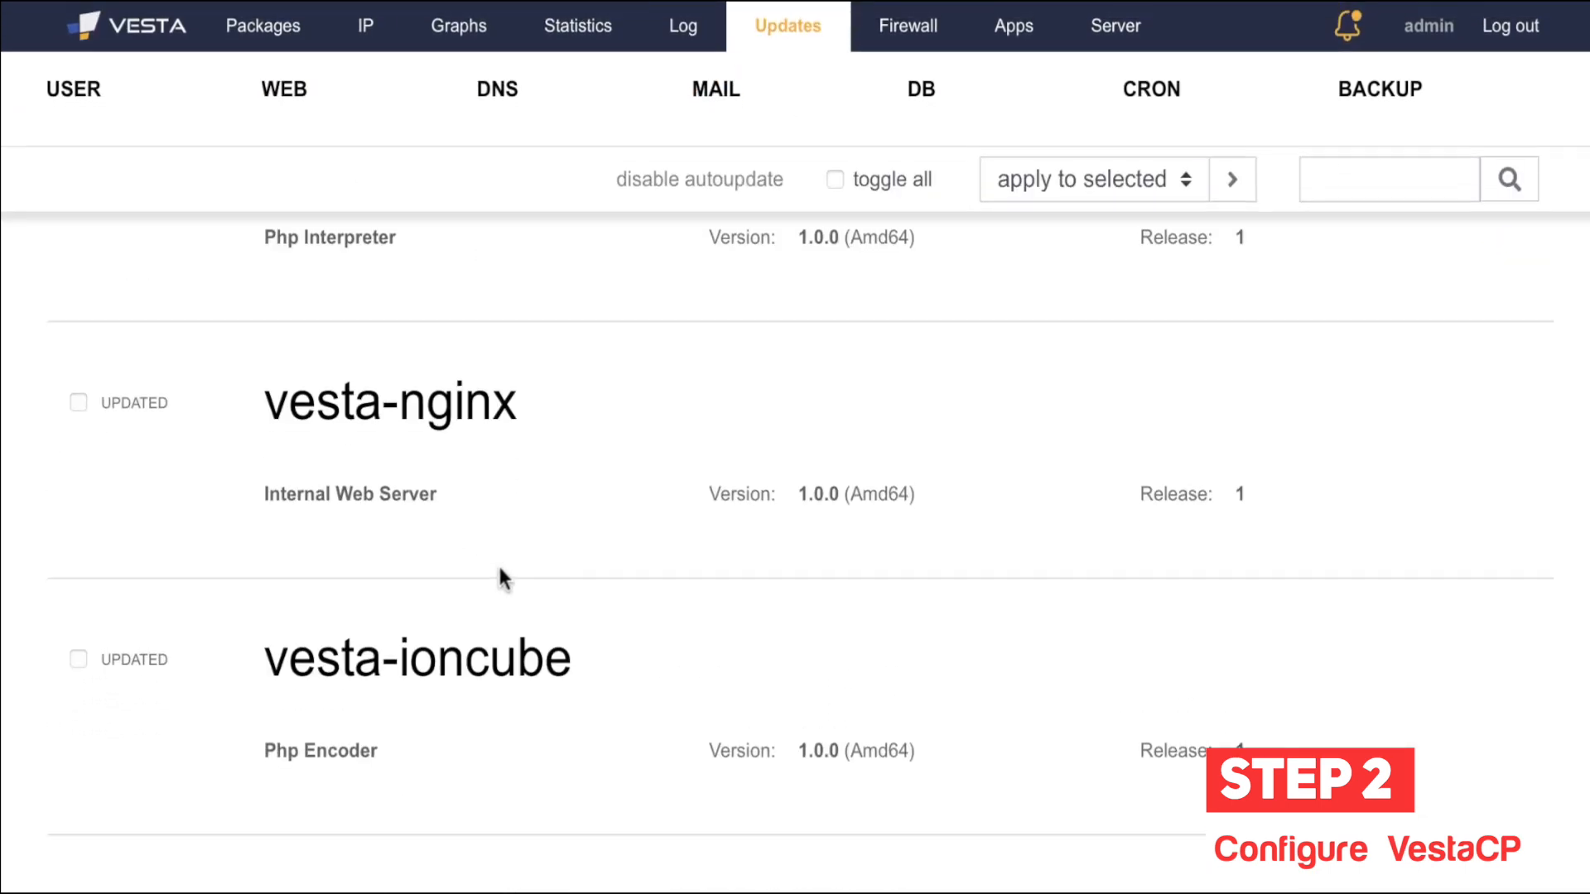
scroll(500, 567, "up", 8)
scroll(379, 525, "down", 6)
scroll(728, 607, "up", 6)
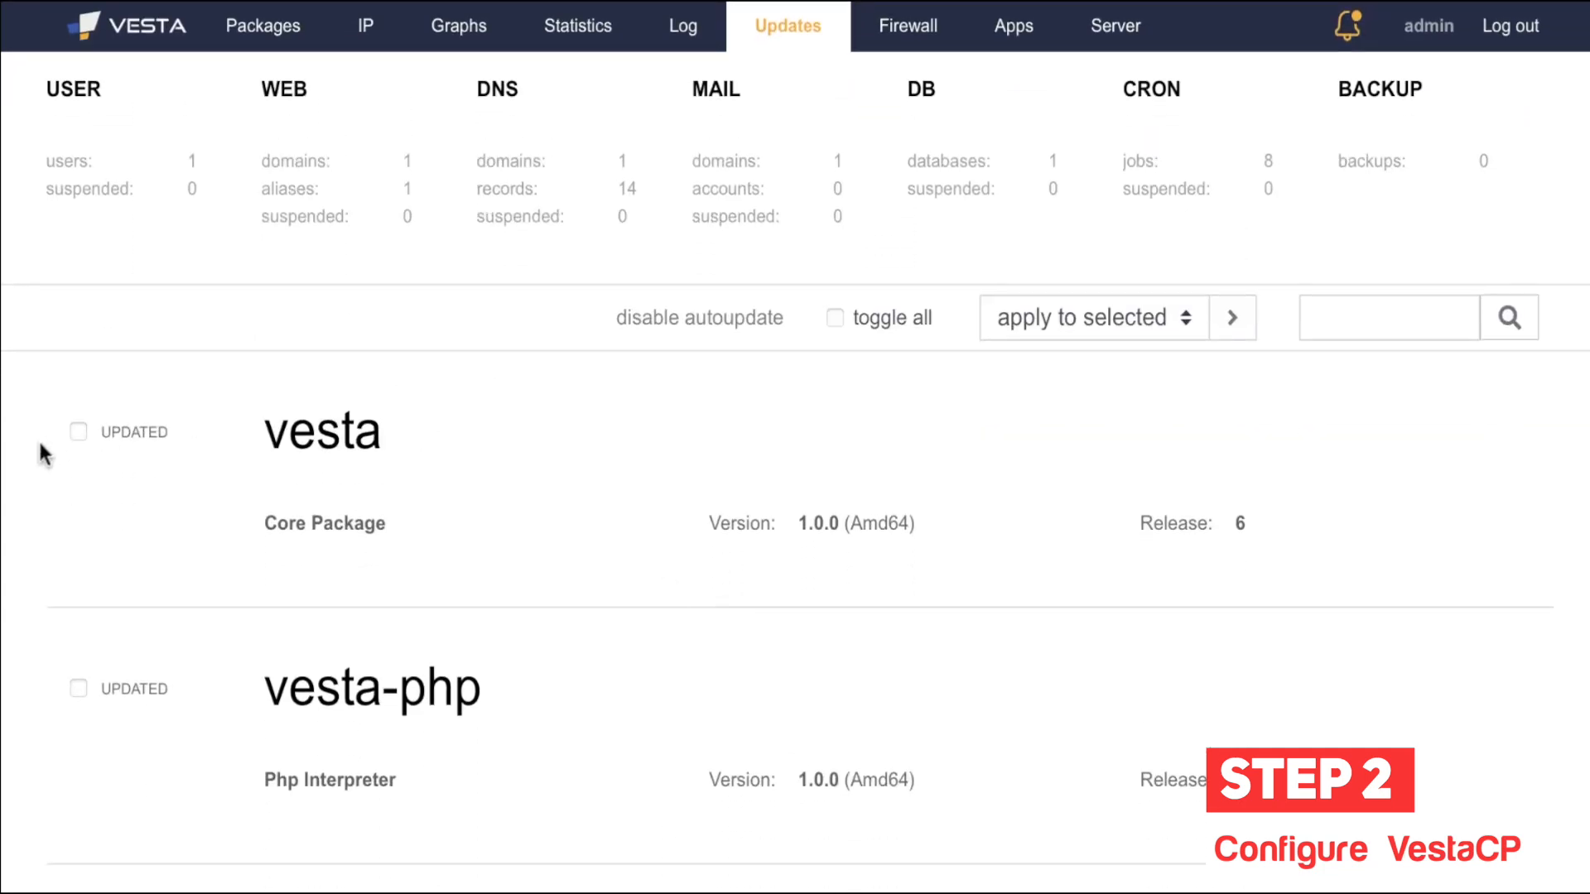
left_click(78, 433)
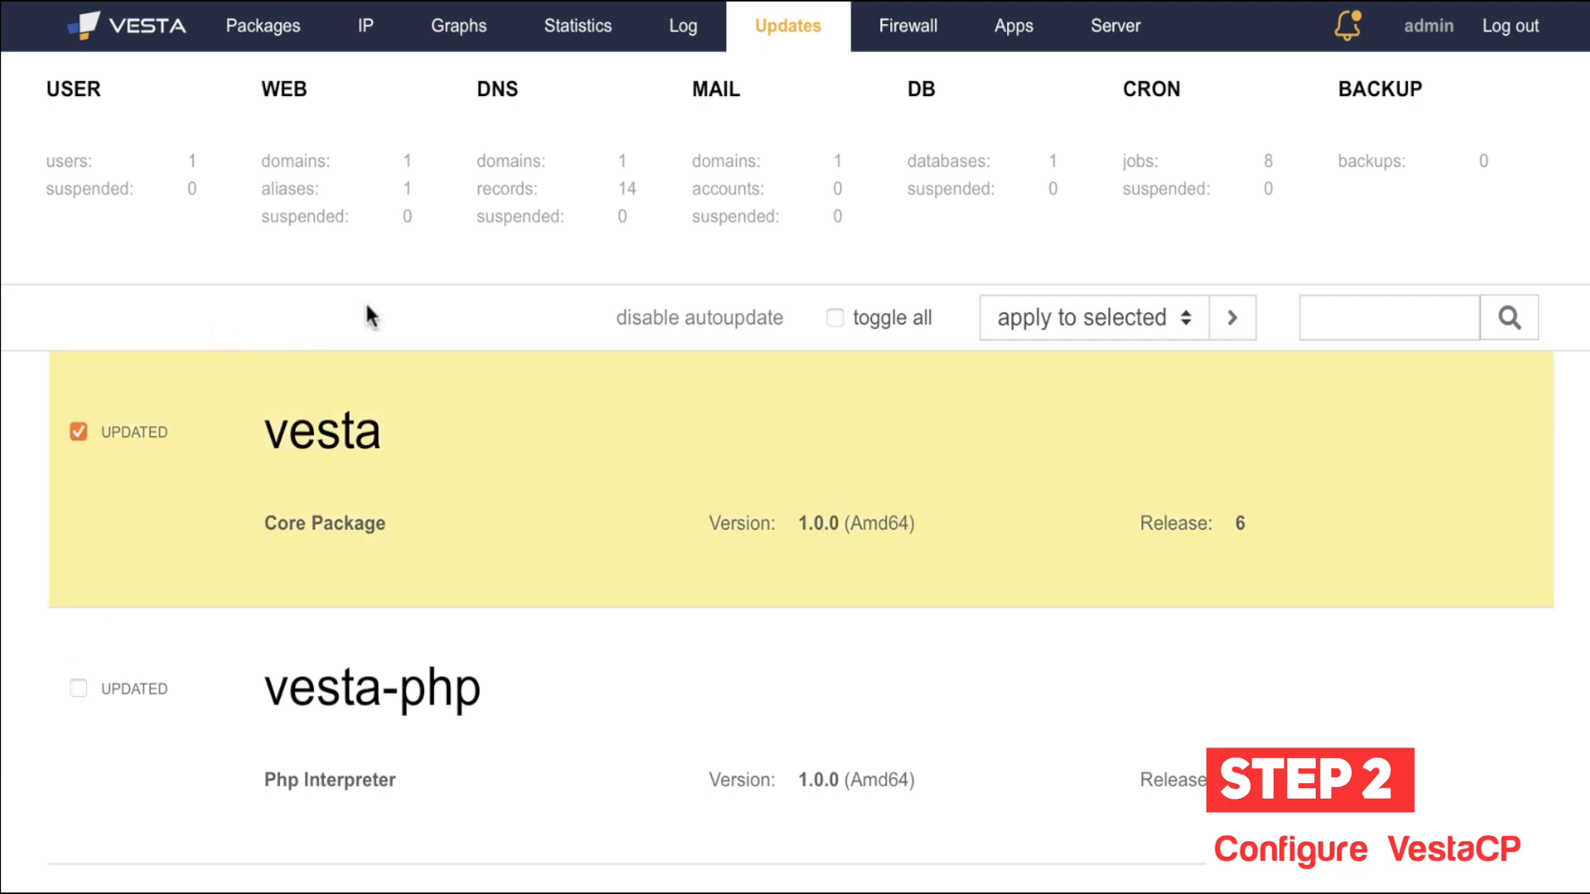
left_click(71, 432)
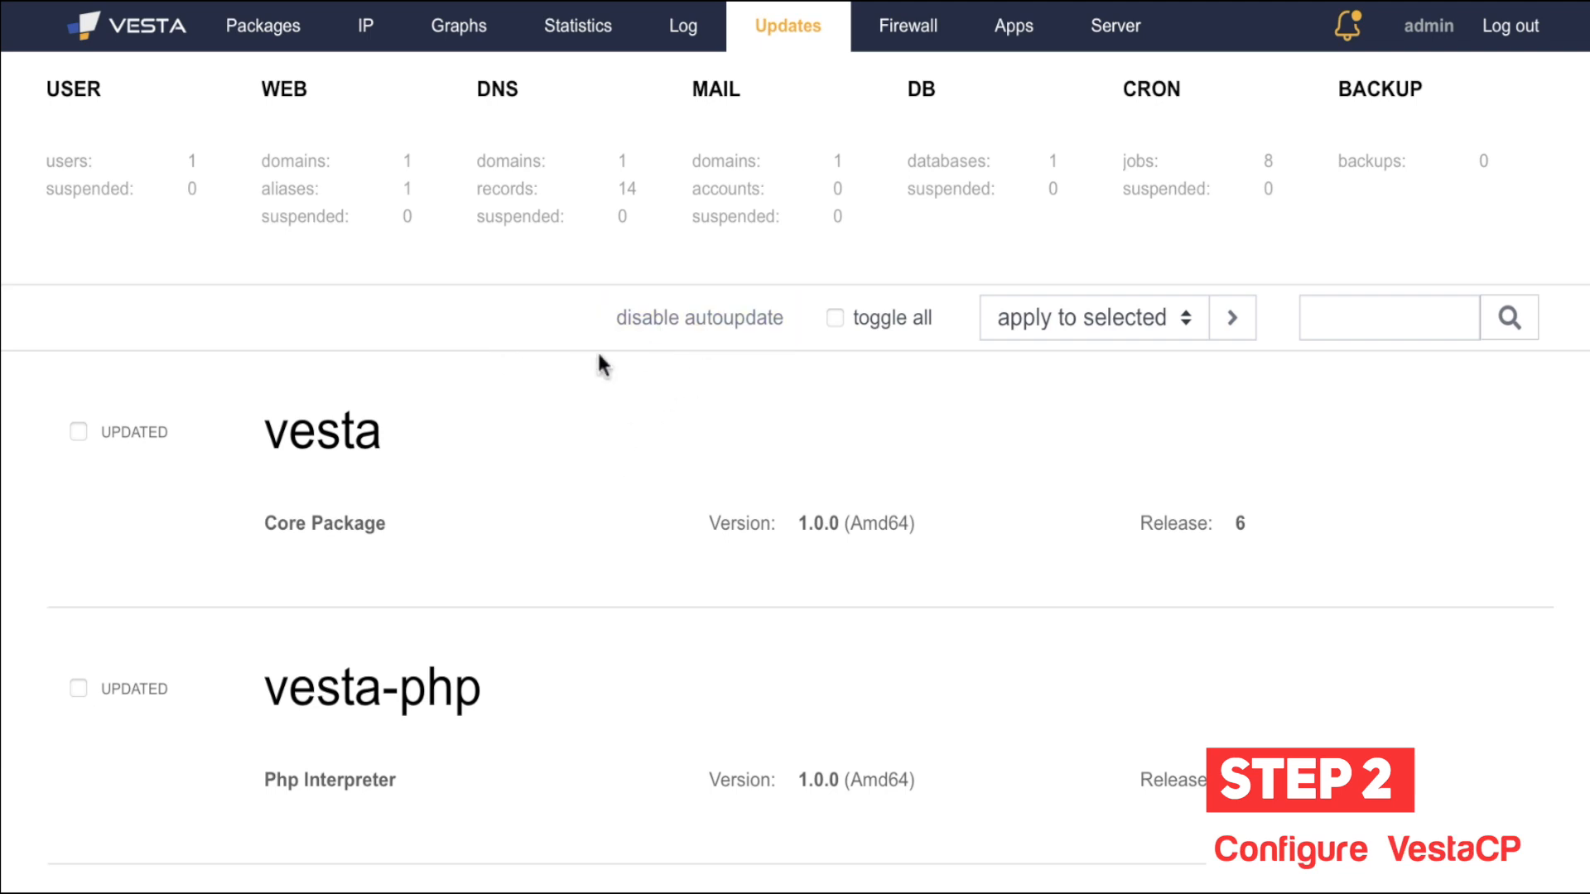
Step: Disable autoupdate, re-enable it, confirming each prompt, then open the Firewall rules page
left_click(674, 331)
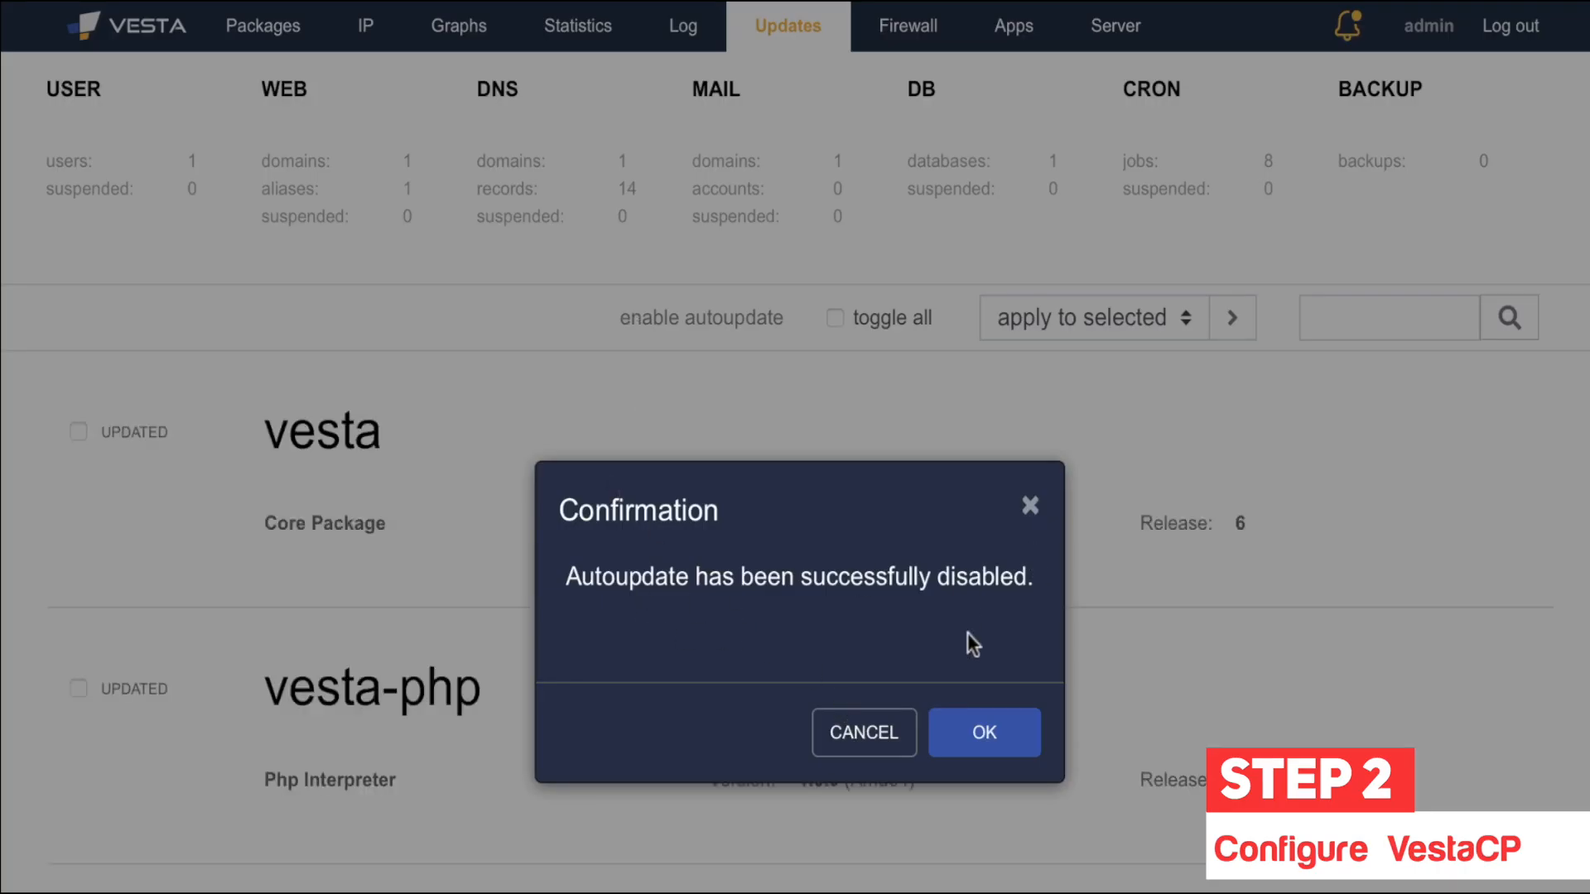
left_click(982, 739)
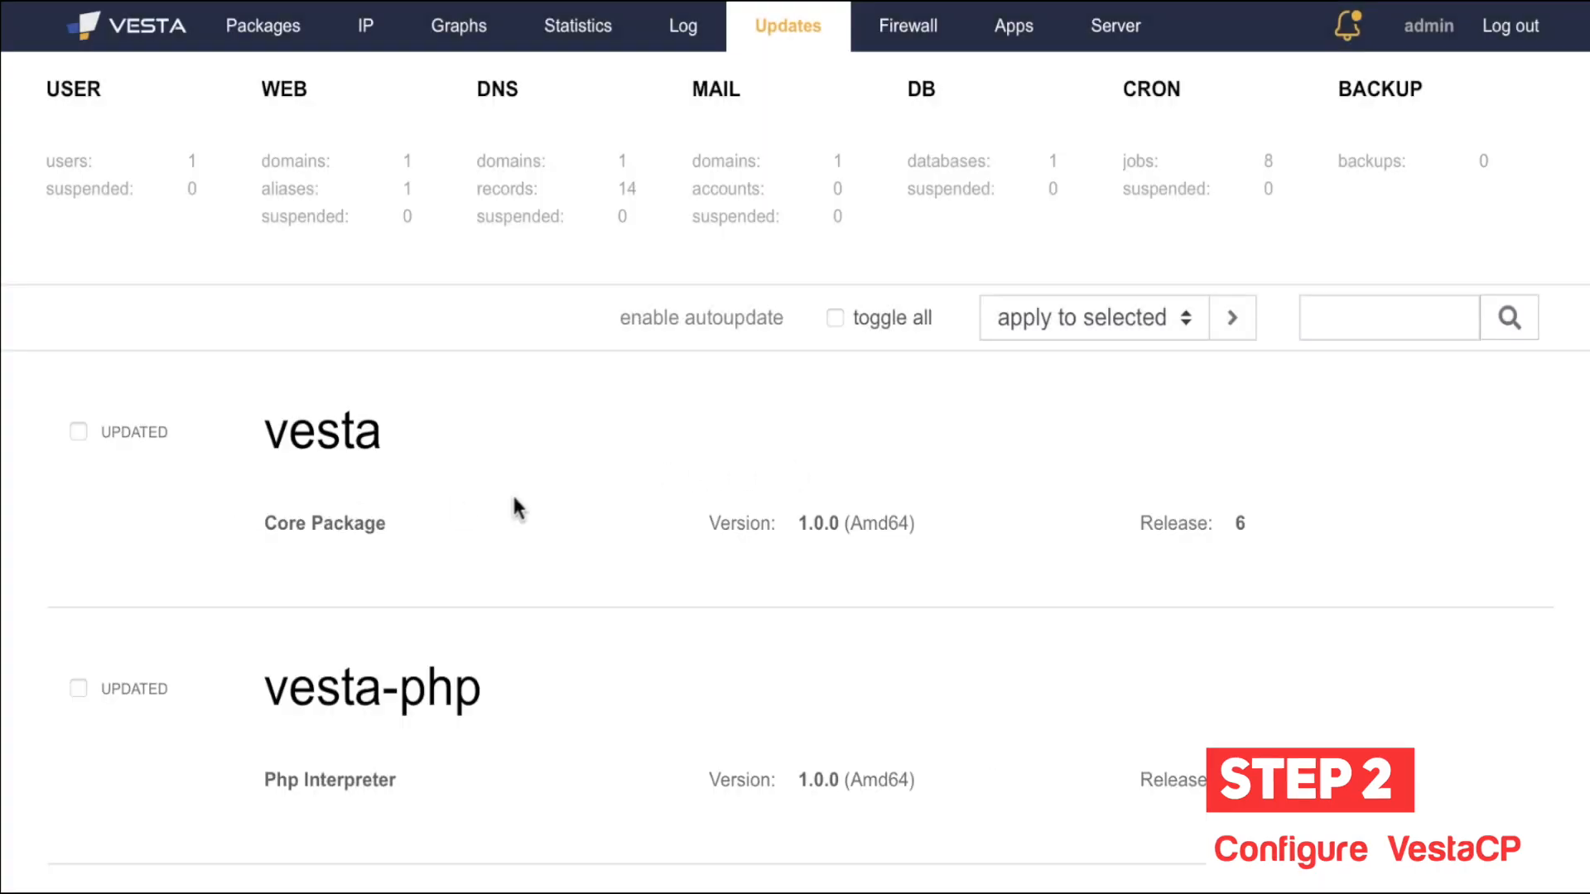
scroll(515, 507, "down", 2)
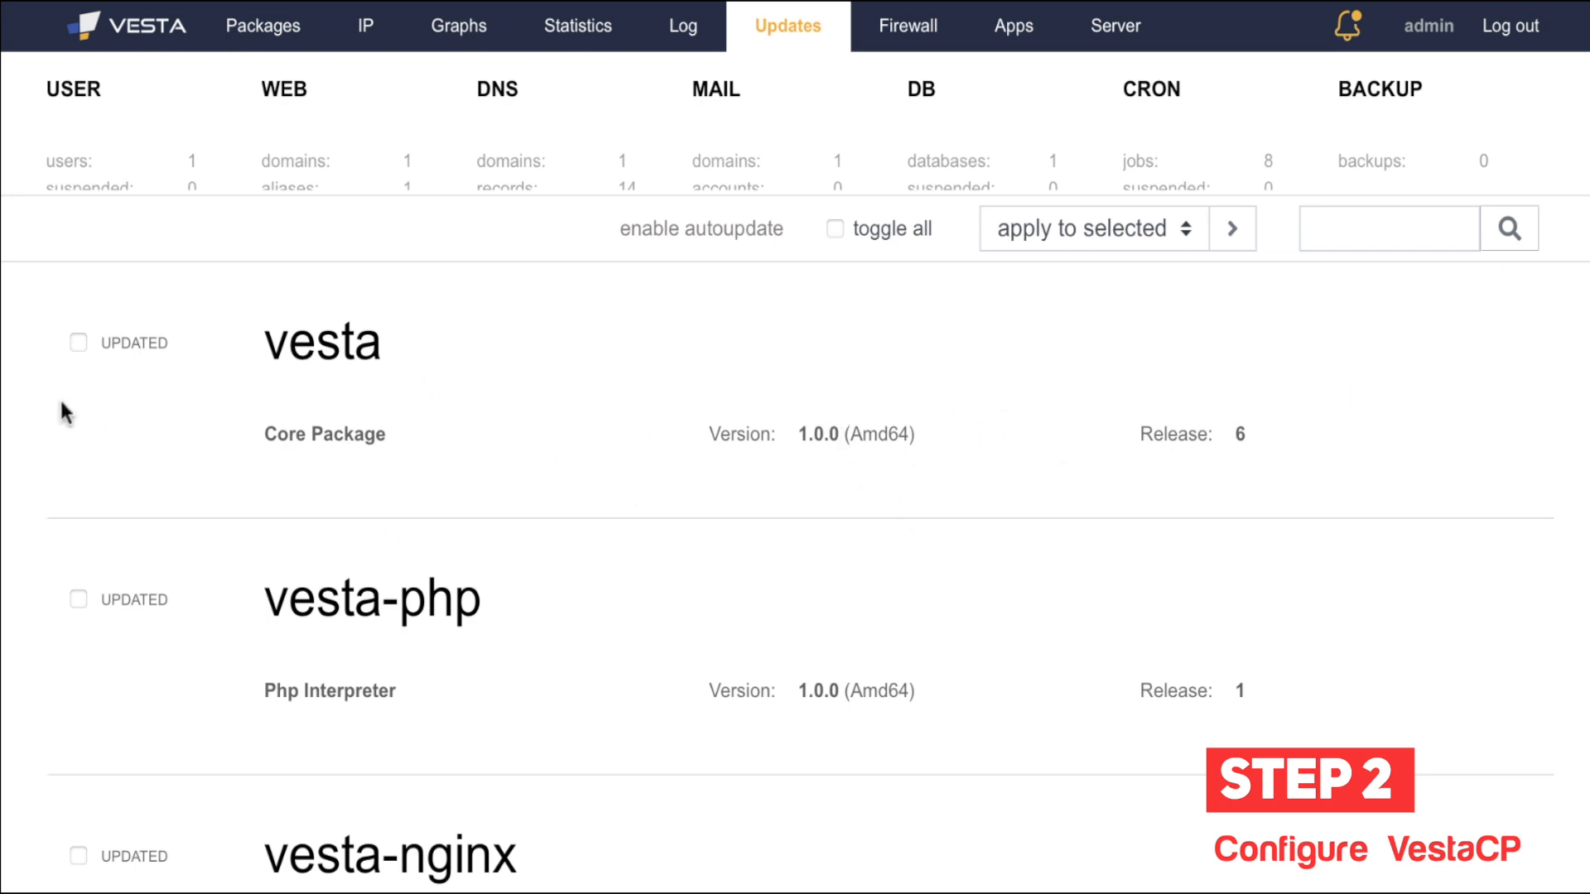
scroll(74, 414, "up", 2)
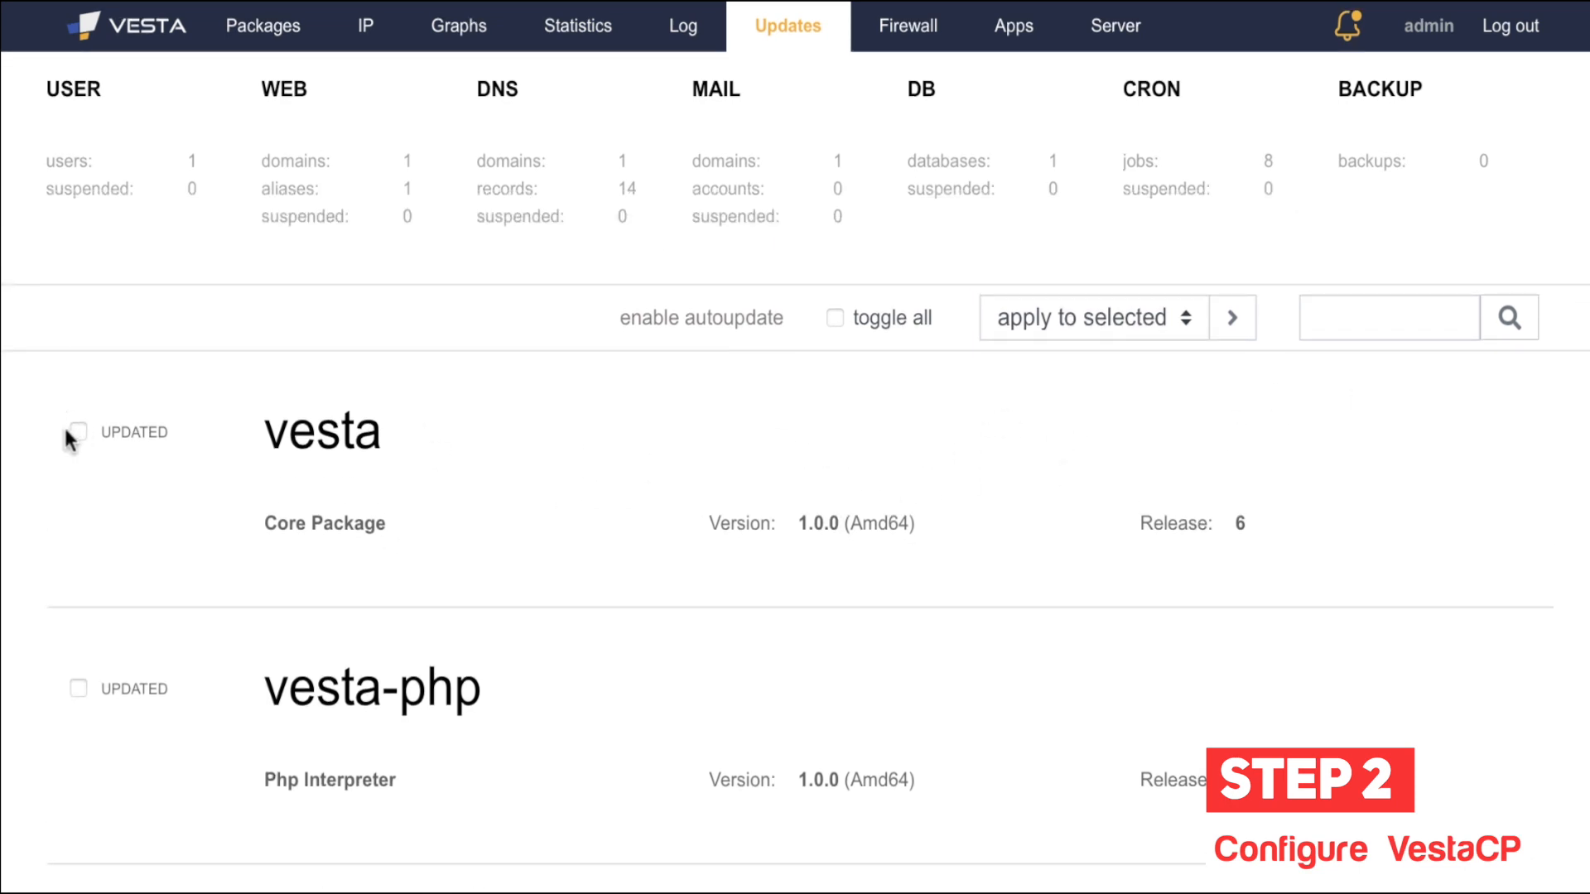
left_click(621, 335)
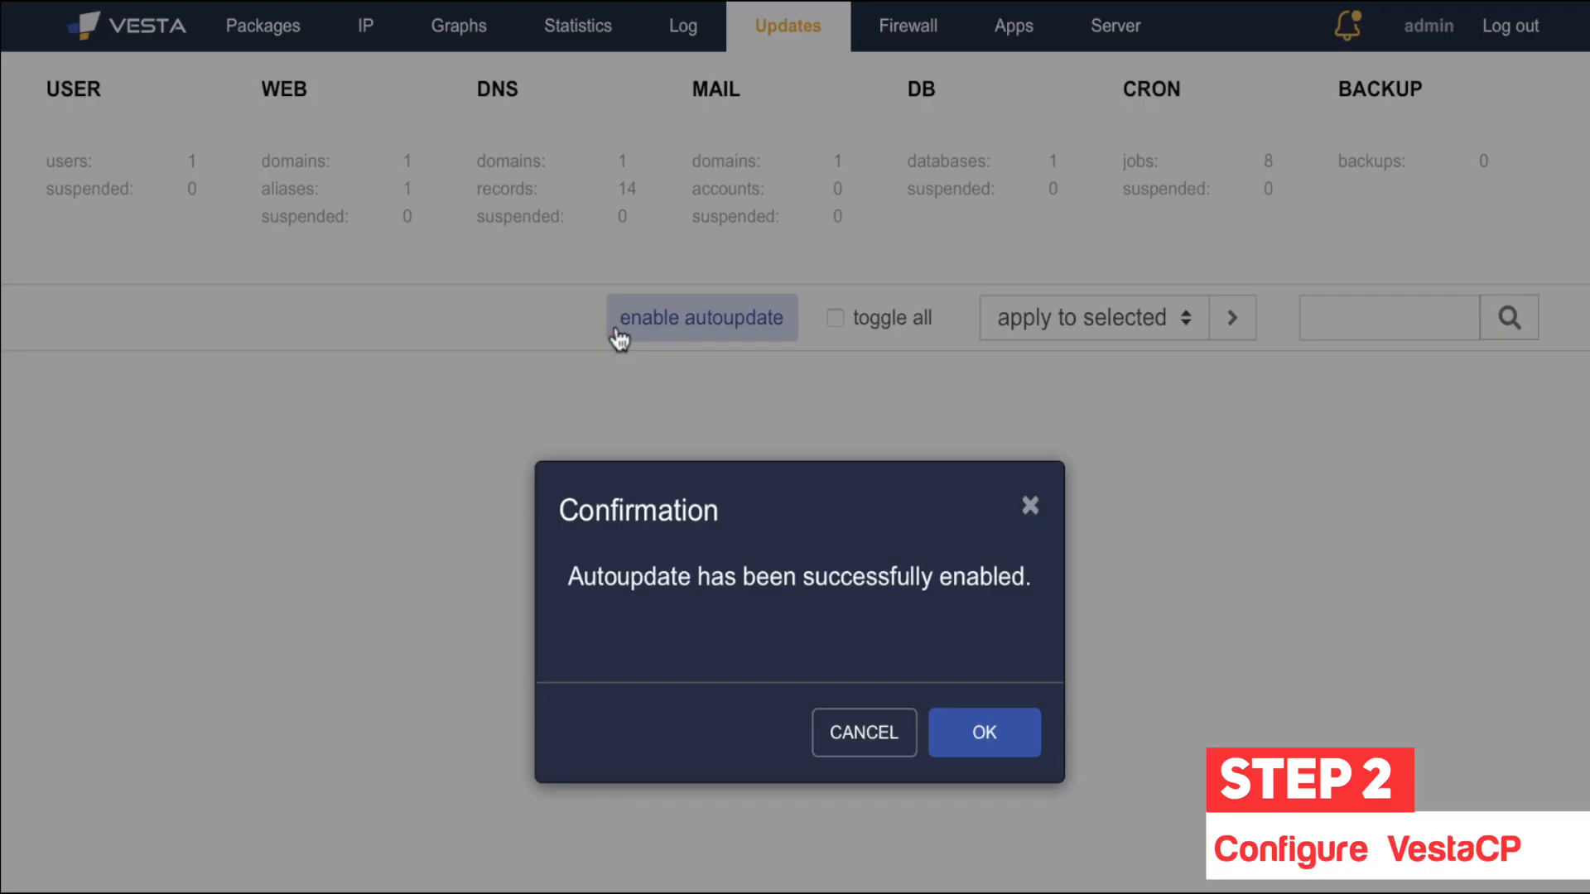
left_click(1014, 748)
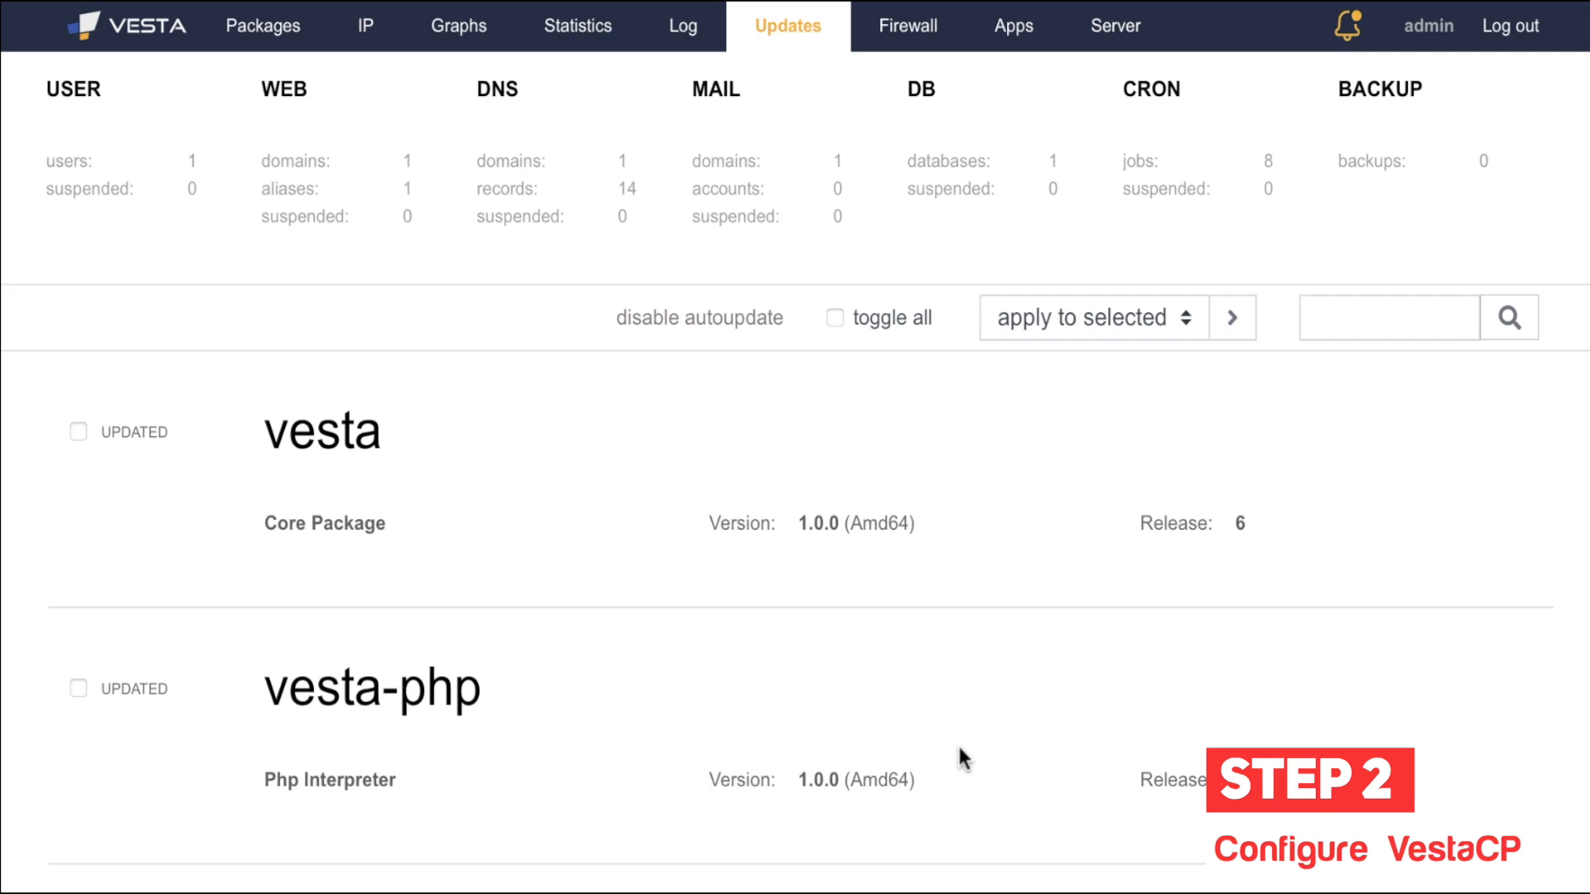
left_click(911, 26)
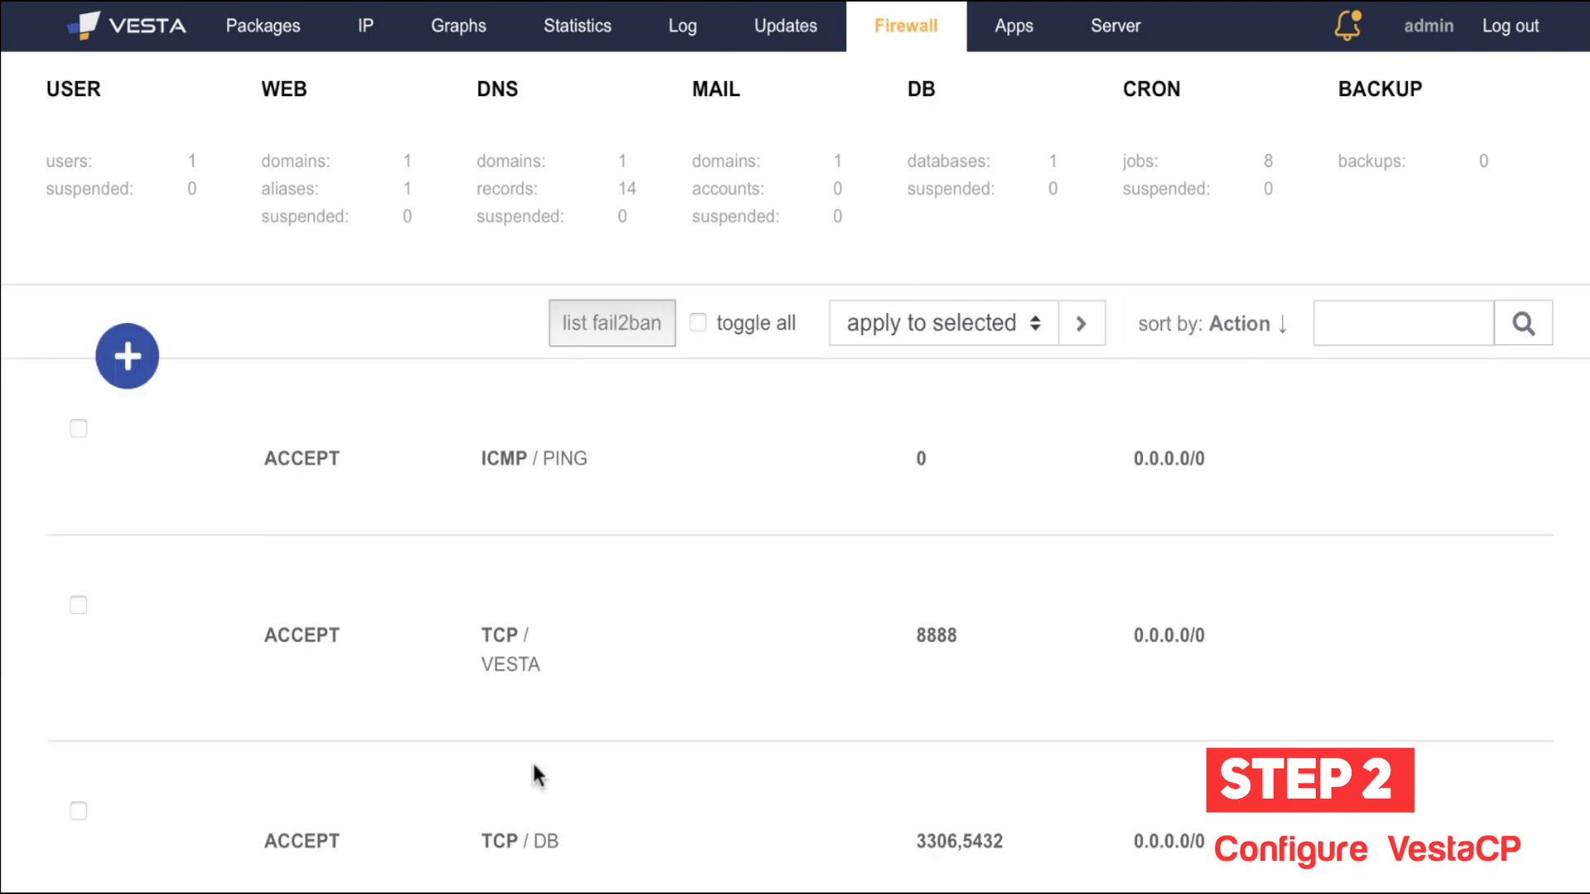
mouse_move(667, 738)
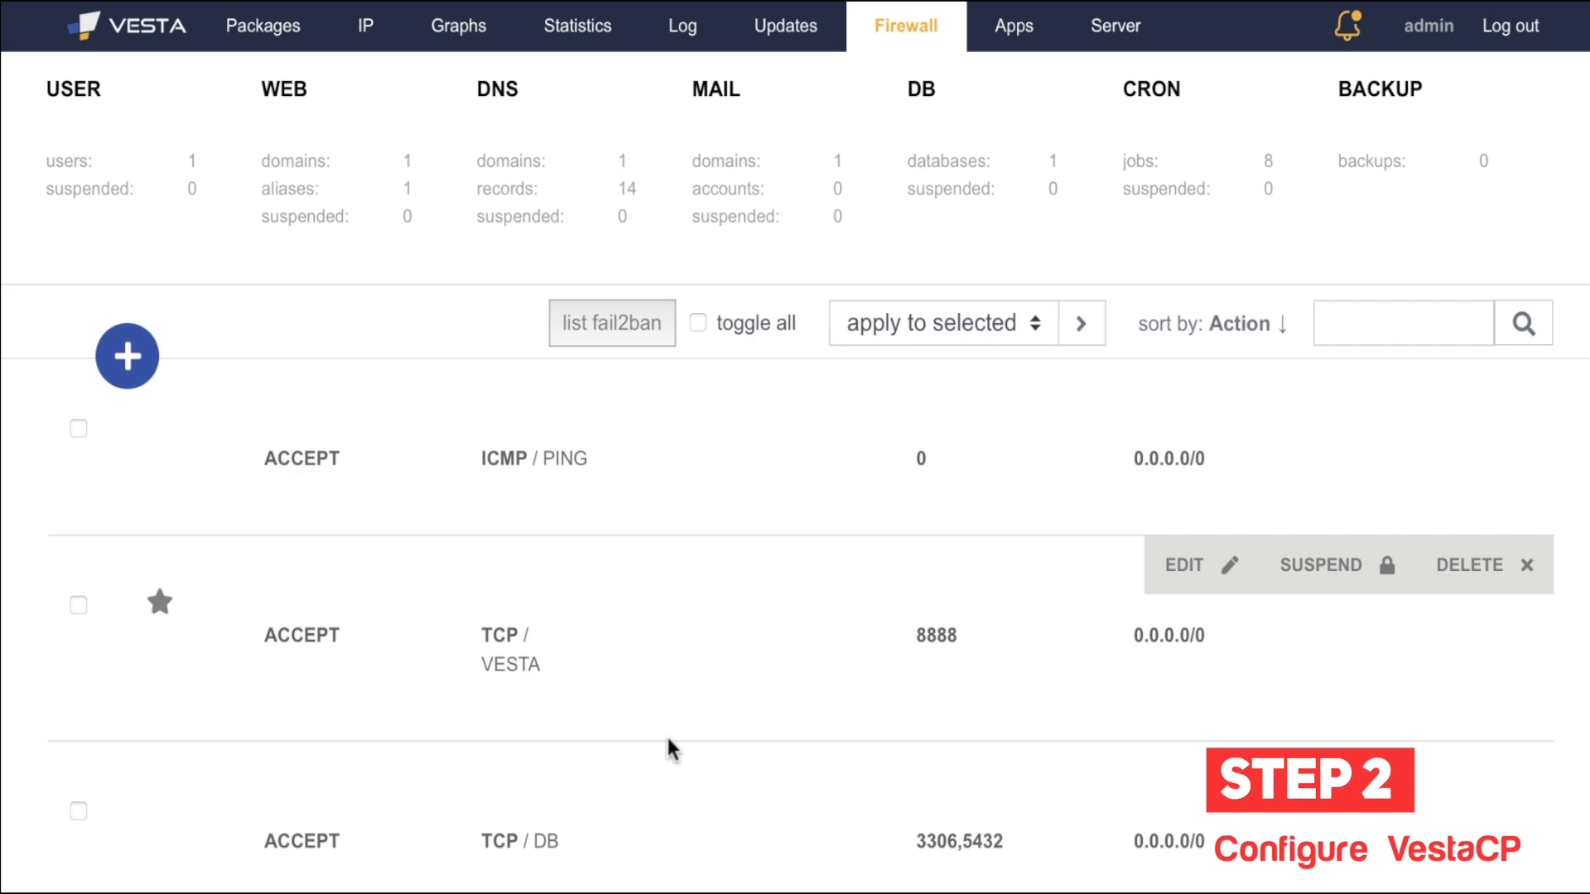
mouse_move(778, 456)
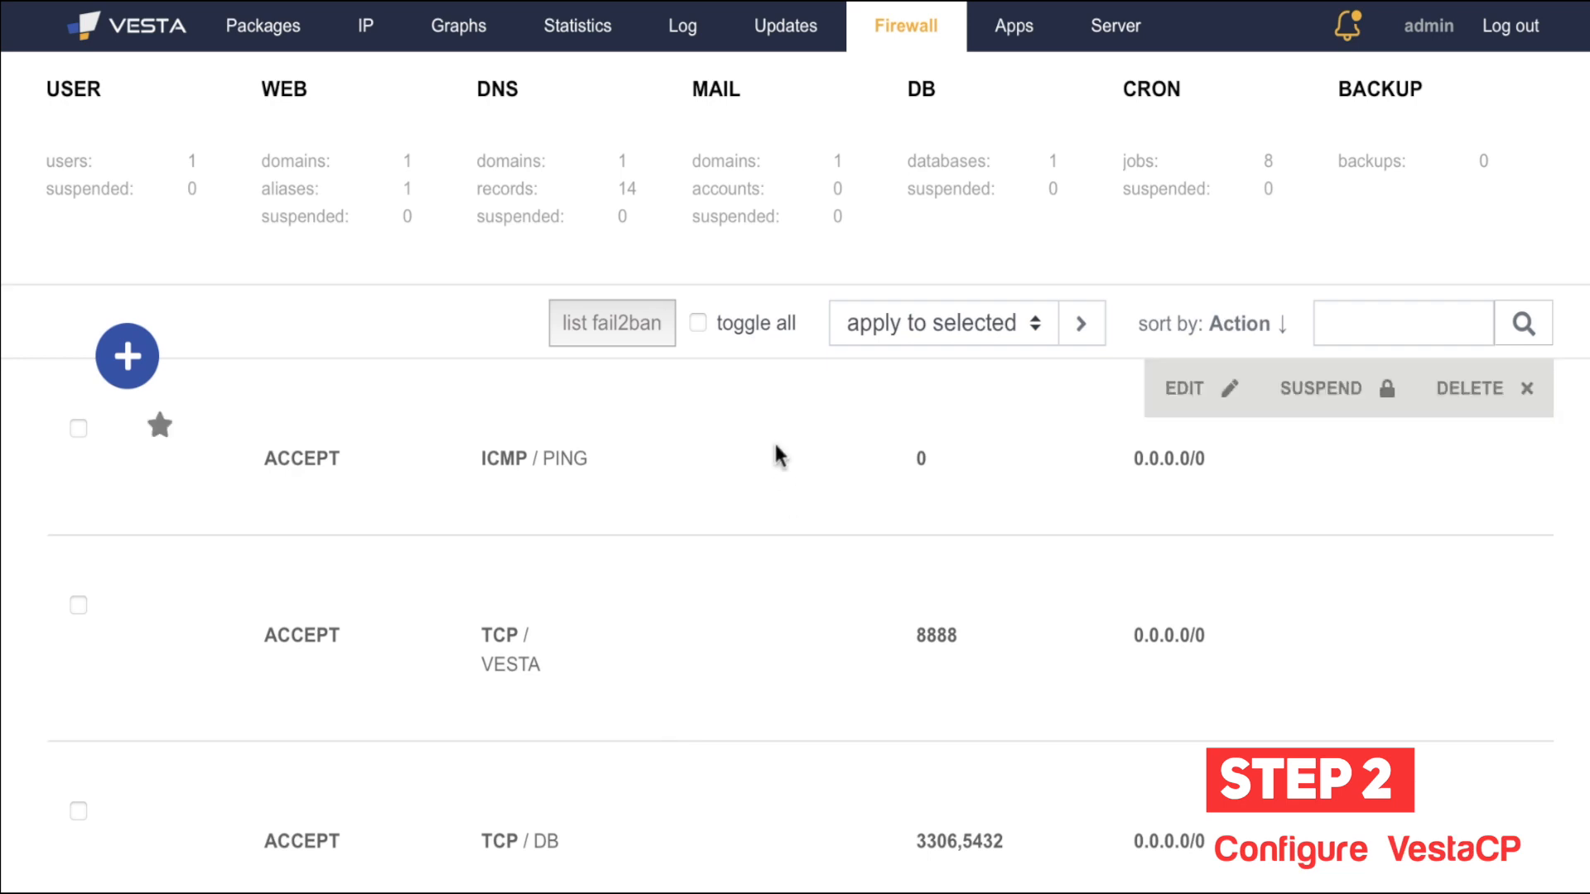
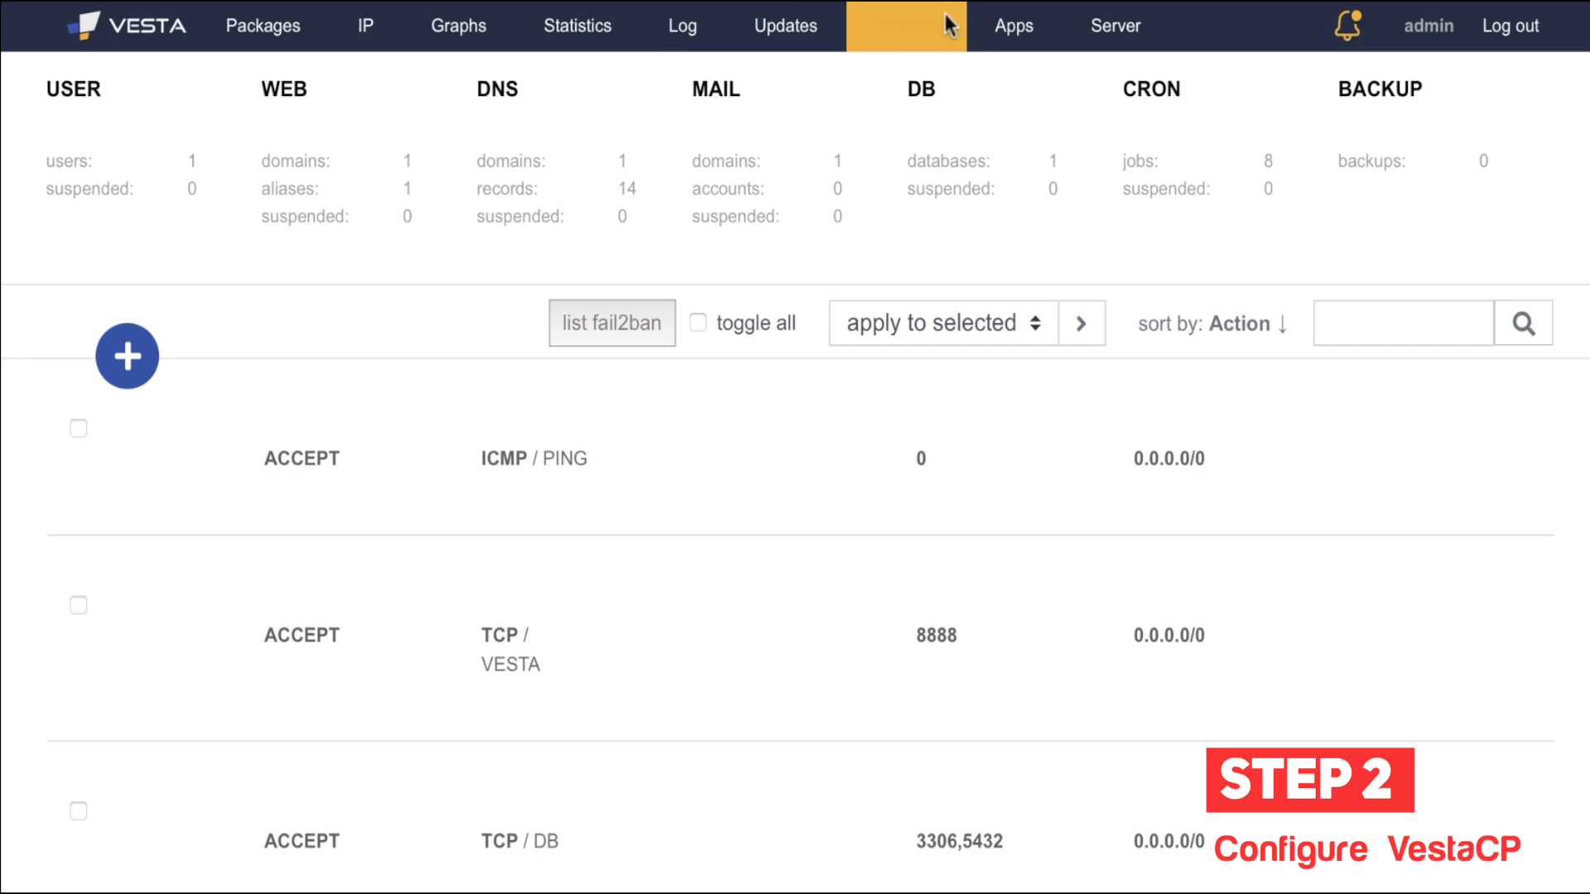
Step: Scroll through the firewall rules and open the Add Rule form (default DROP, TCP)
scroll(472, 689, "down", 15)
scroll(473, 693, "up", 5)
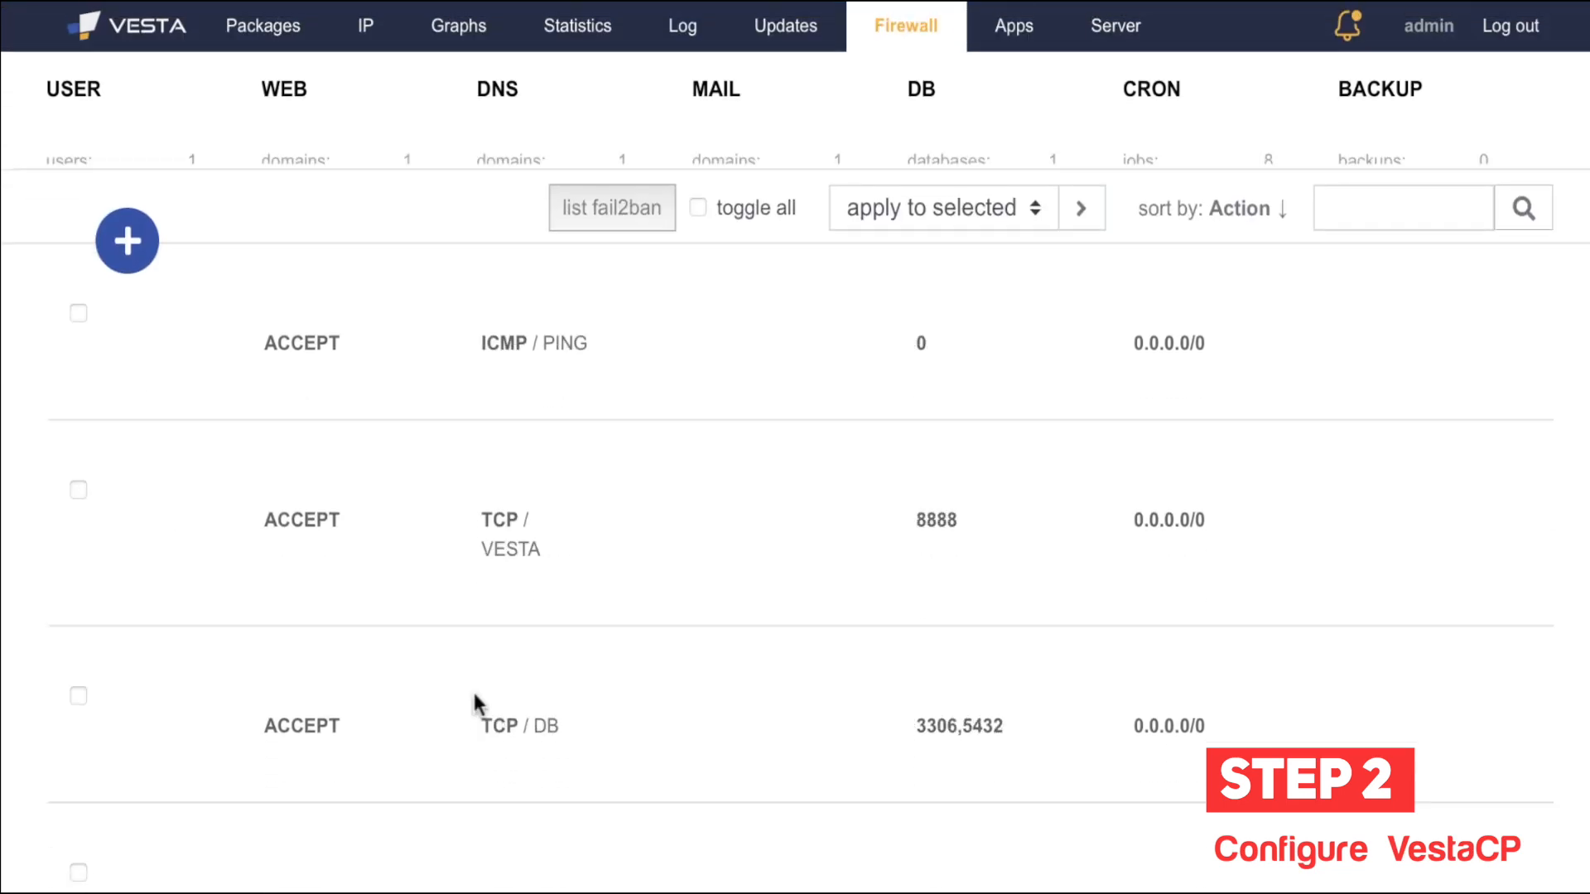
scroll(472, 689, "up", 10)
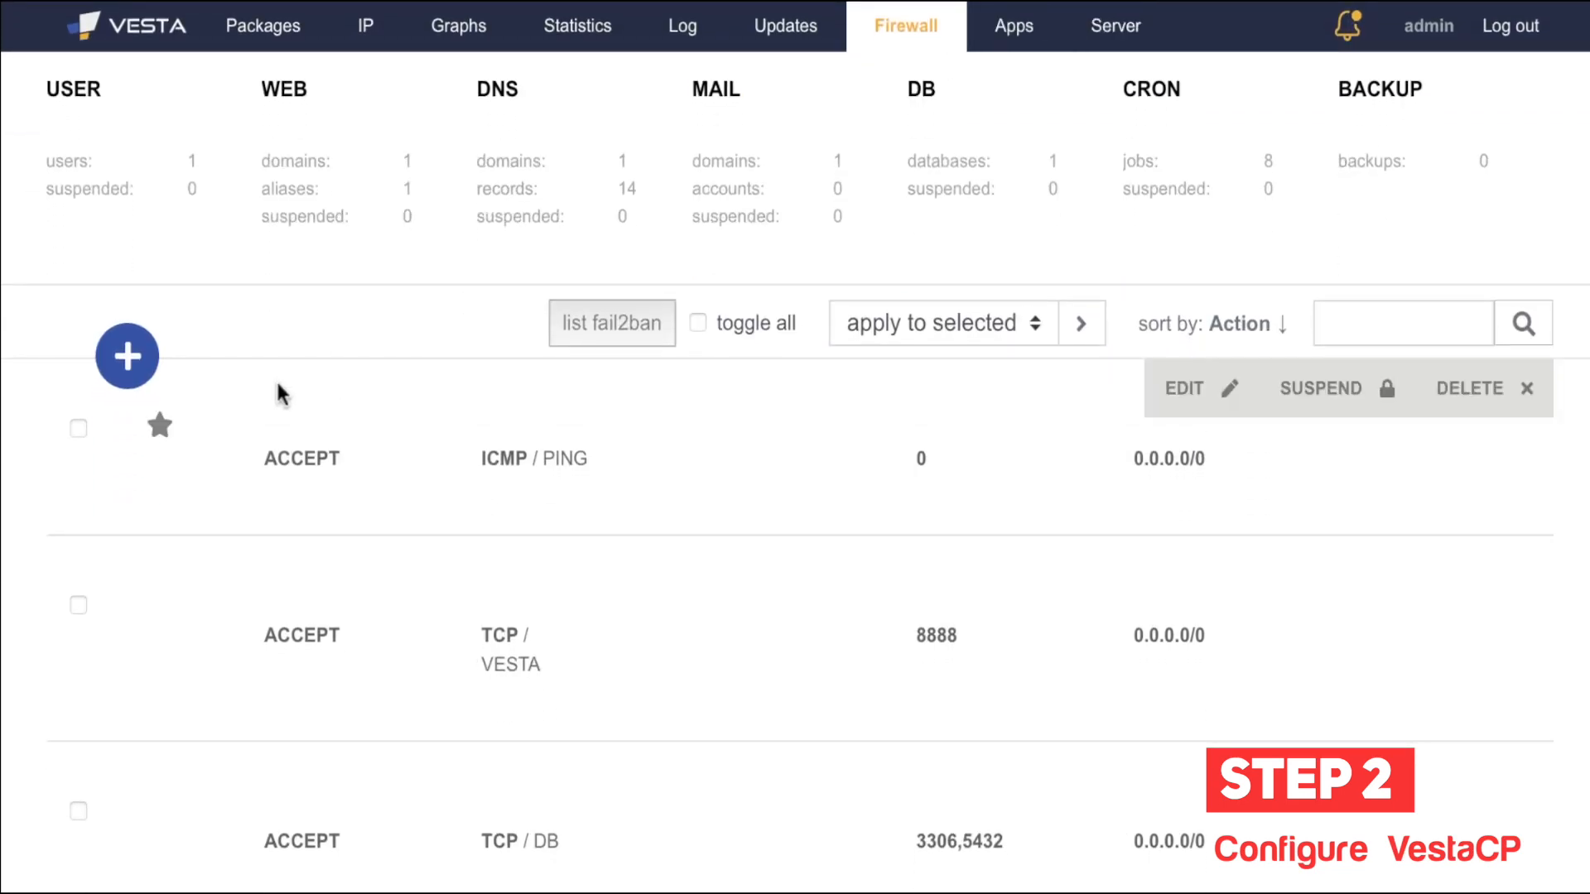
left_click(139, 378)
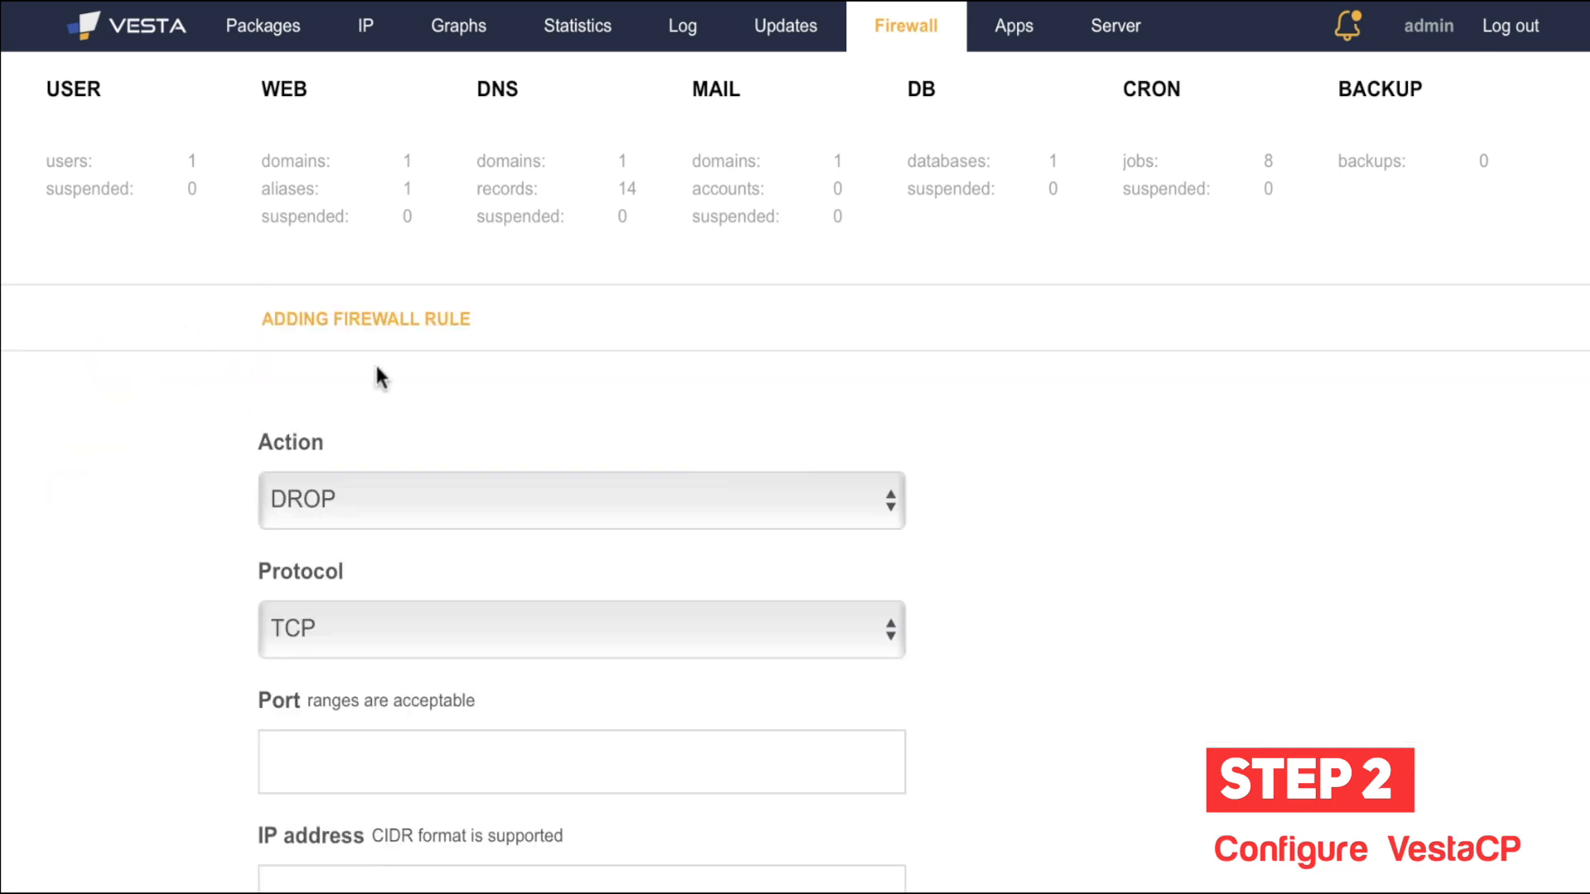
scroll(374, 361, "down", 2)
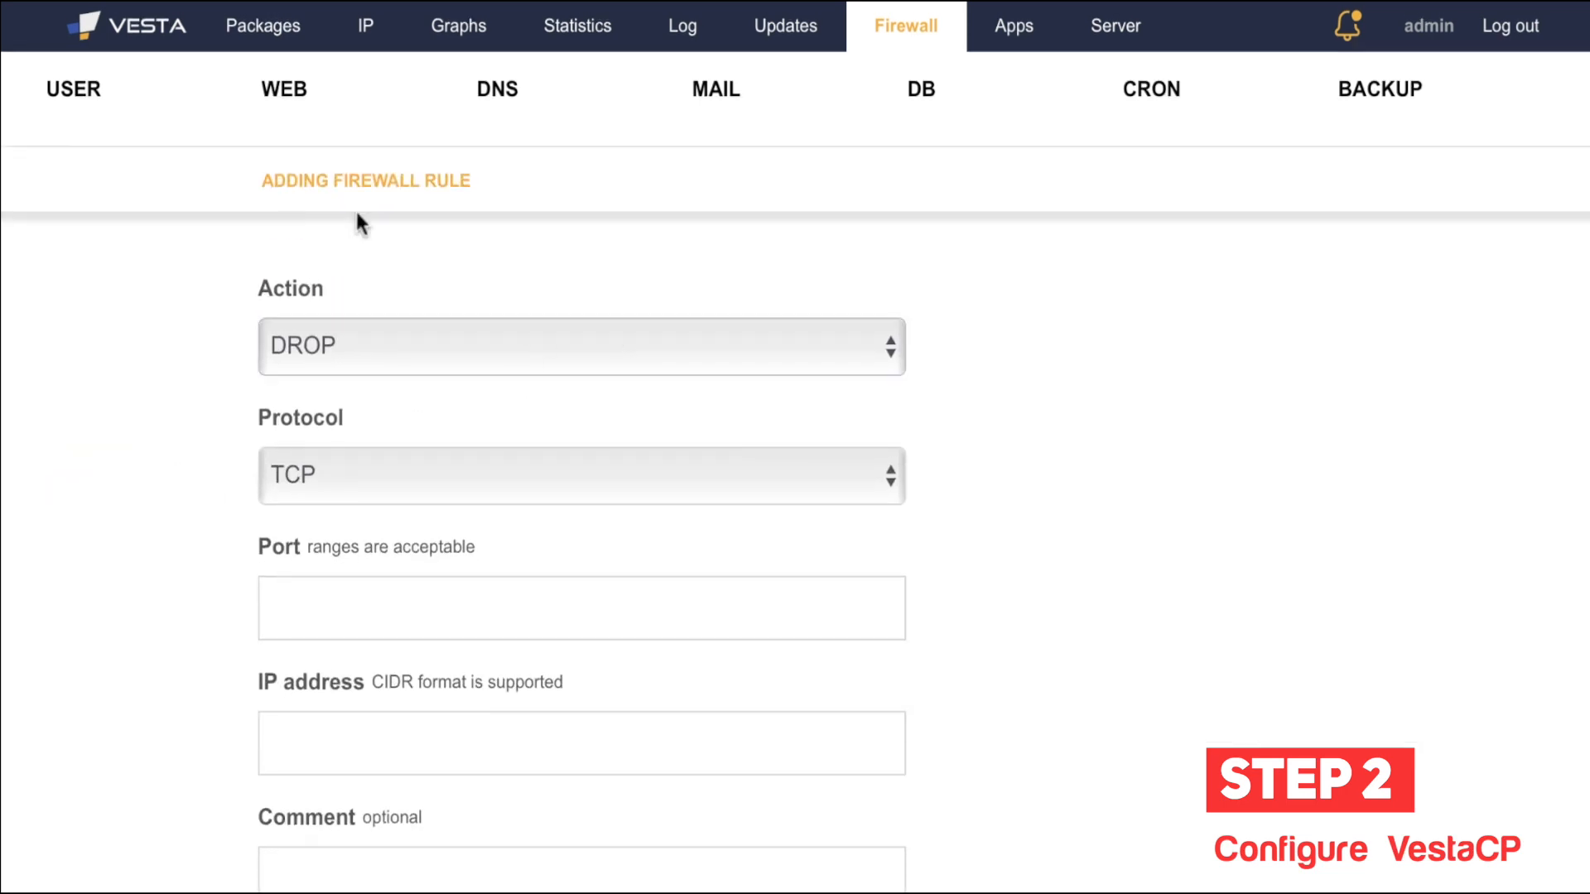
left_click(697, 356)
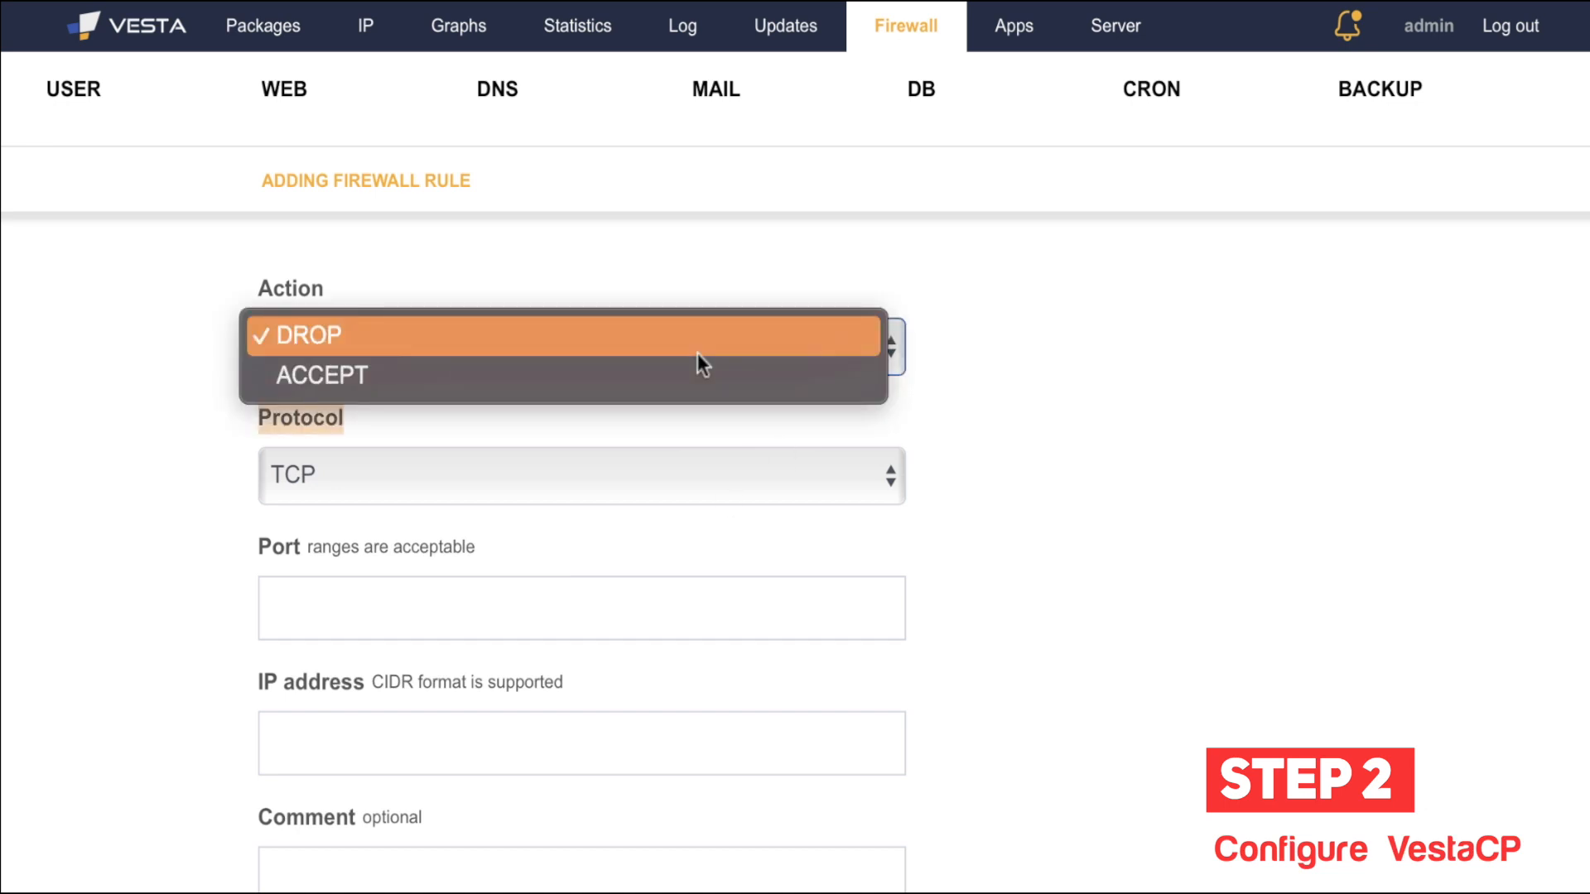
left_click(697, 352)
left_click(693, 472)
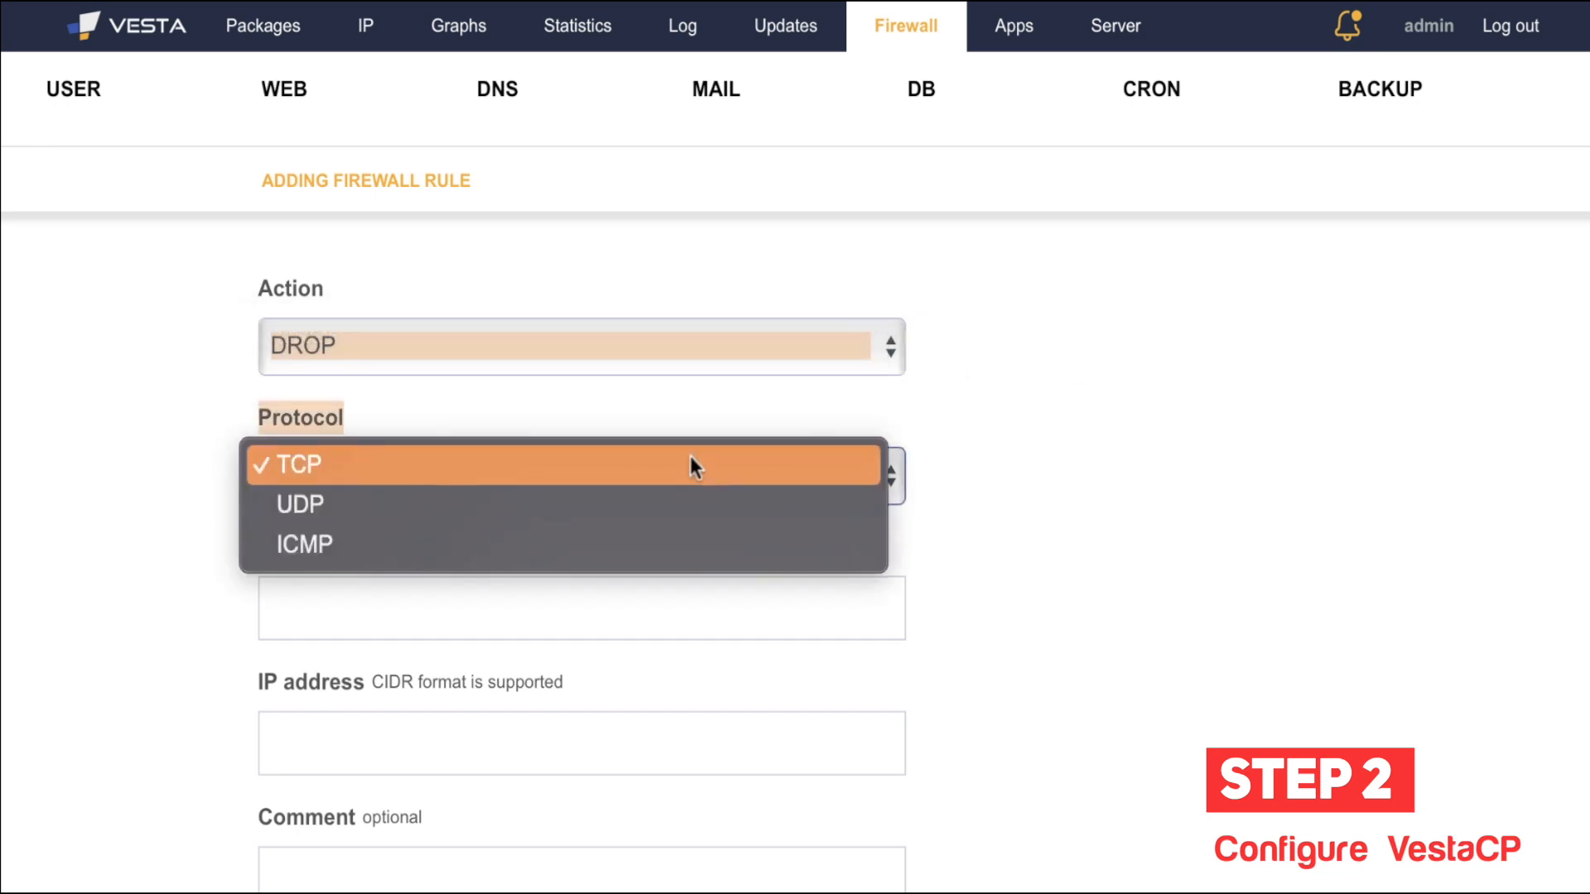
left_click(1064, 365)
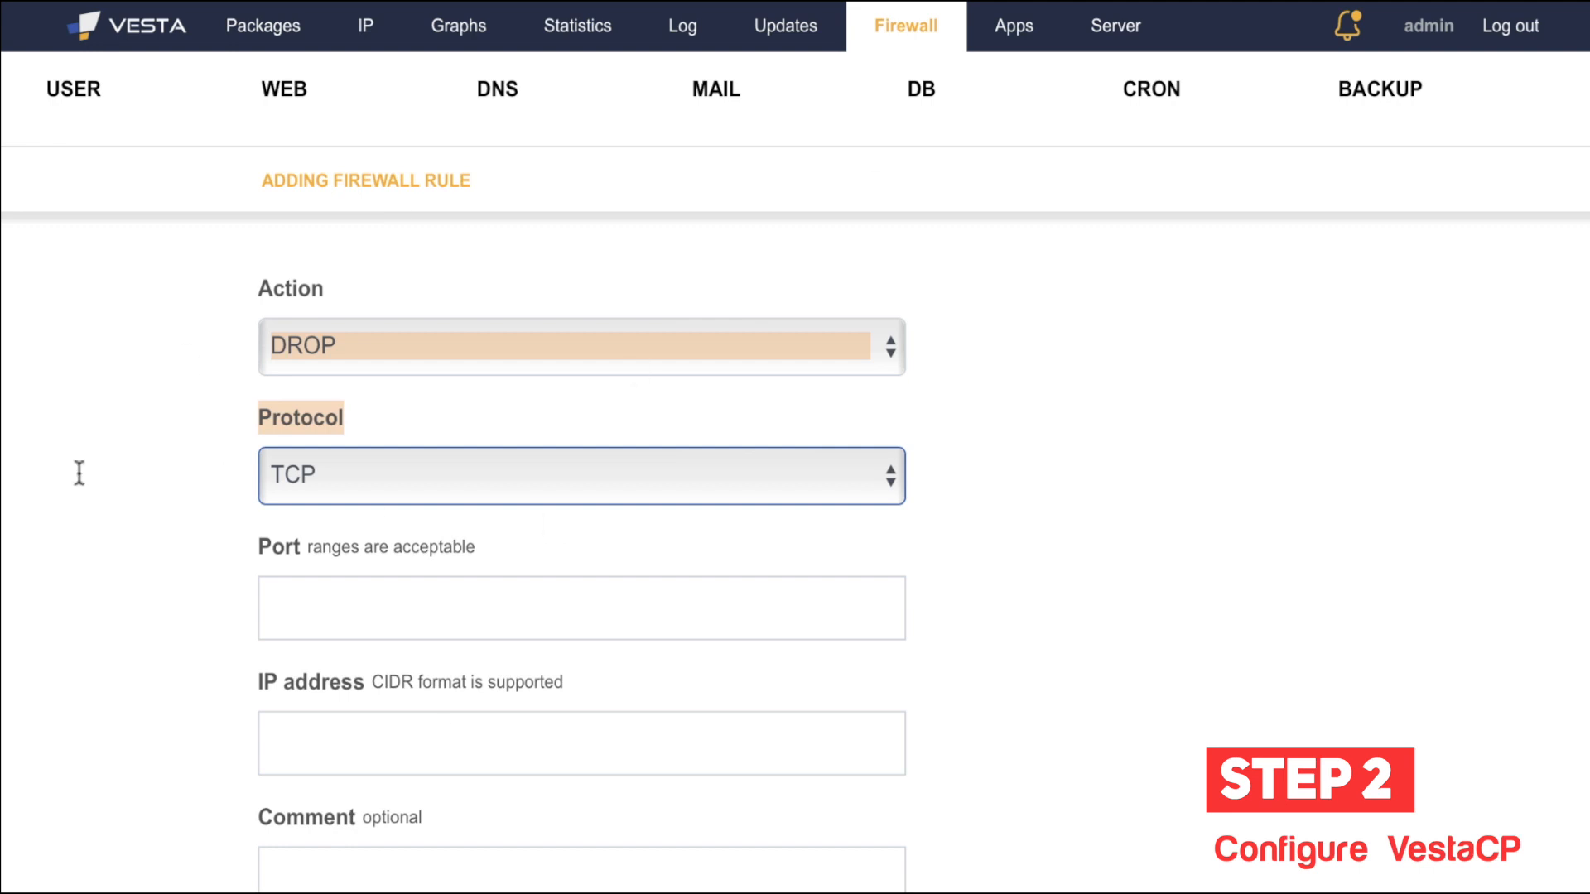
scroll(517, 705, "down", 2)
scroll(471, 490, "up", 4)
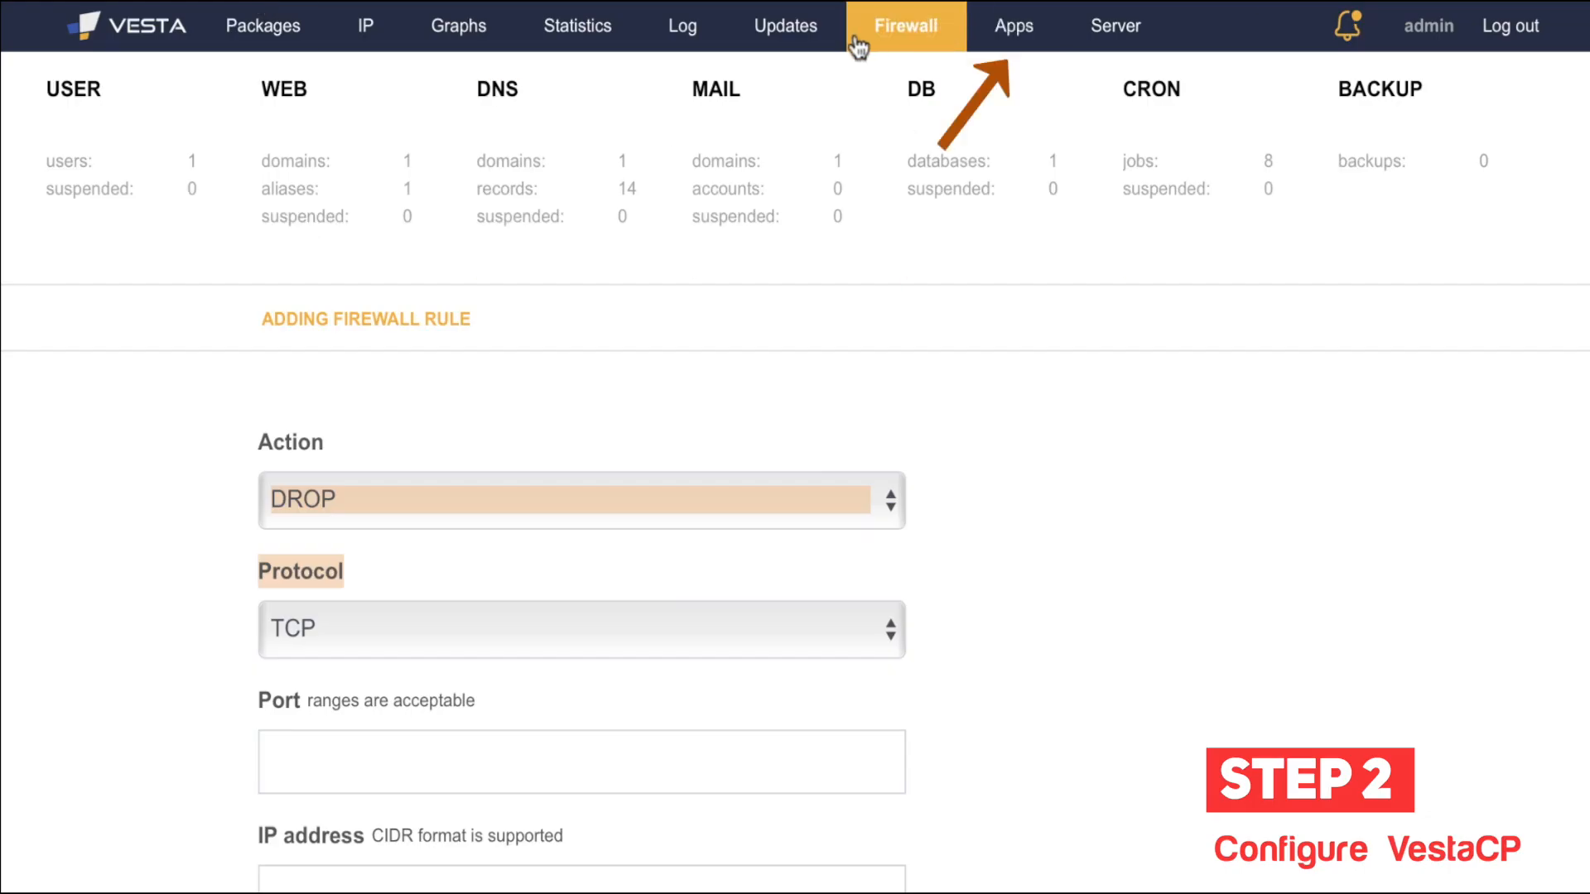
Step: Open Softaculous from the Apps tab and browse its Top Scripts and News listings
left_click(1022, 28)
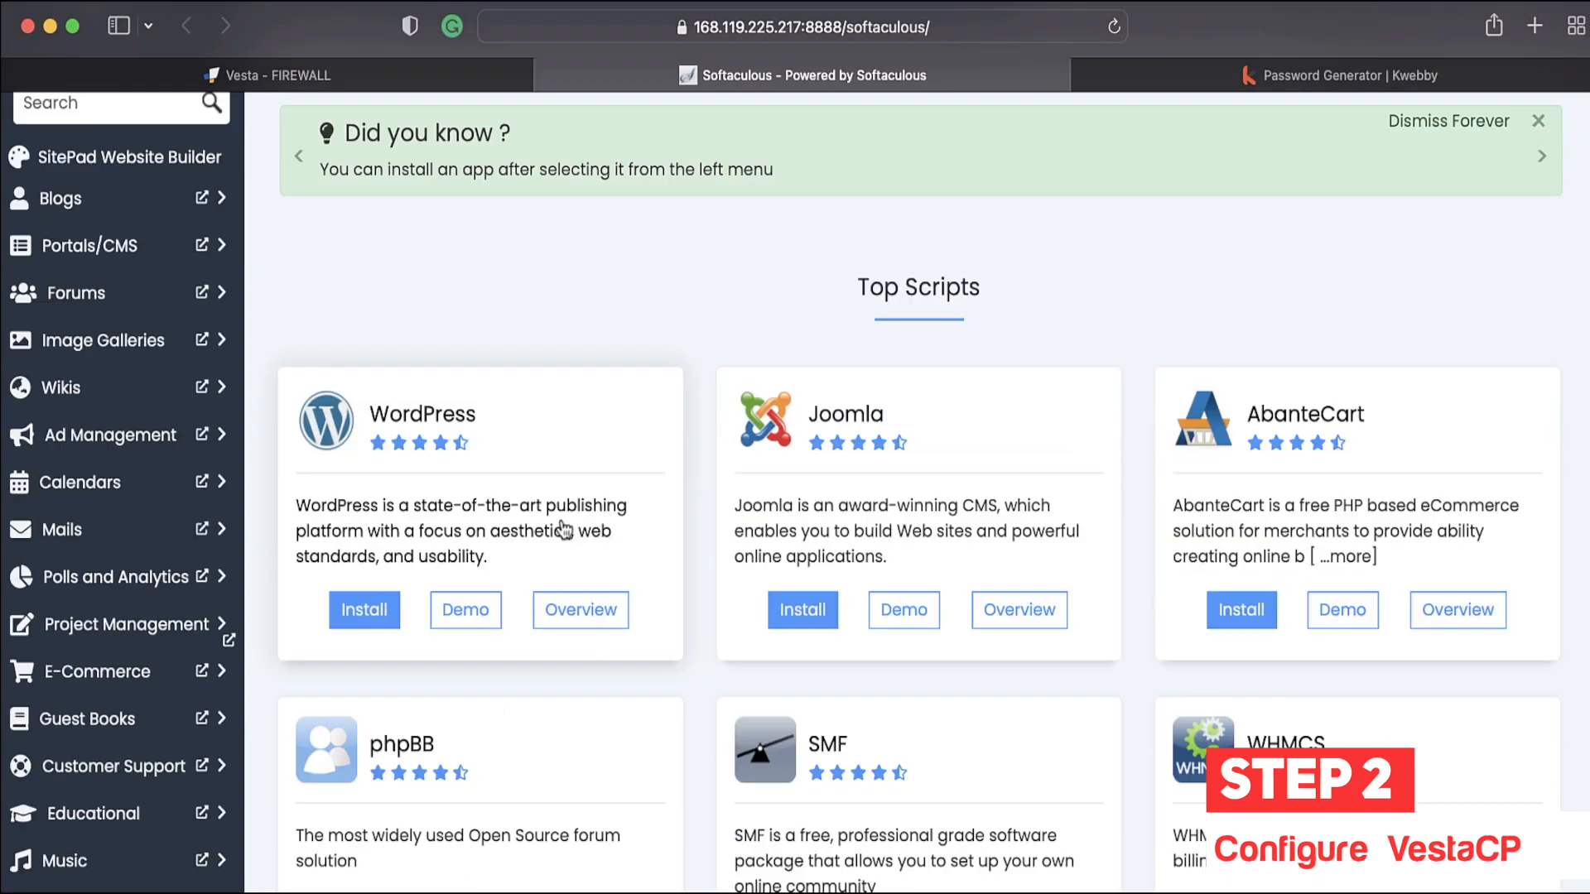
scroll(571, 514, "down", 5)
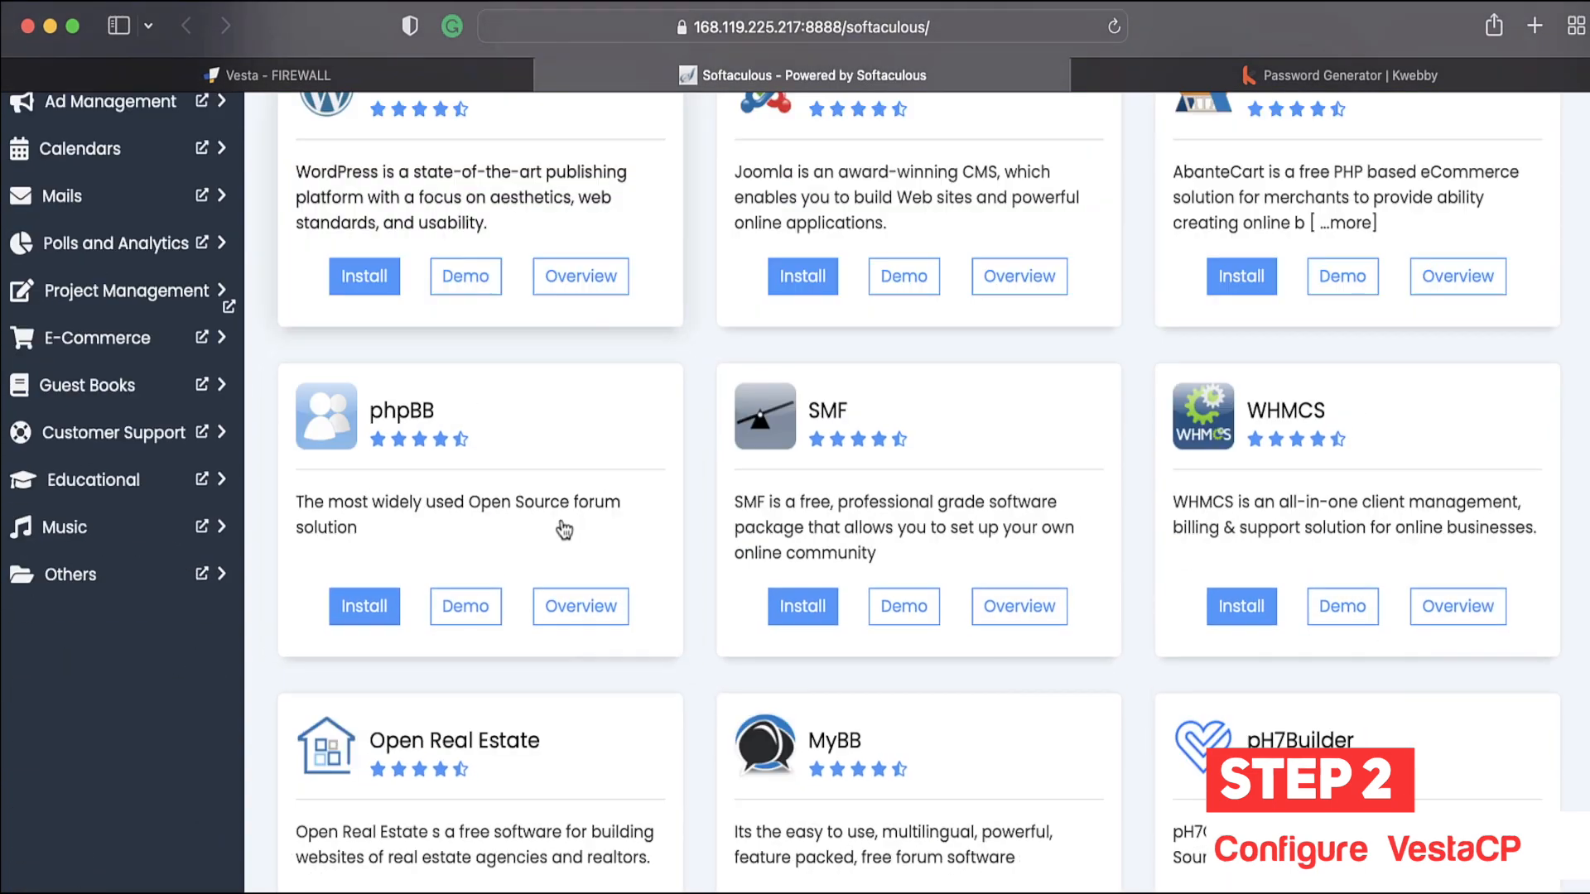
scroll(563, 521, "up", 6)
scroll(561, 528, "down", 15)
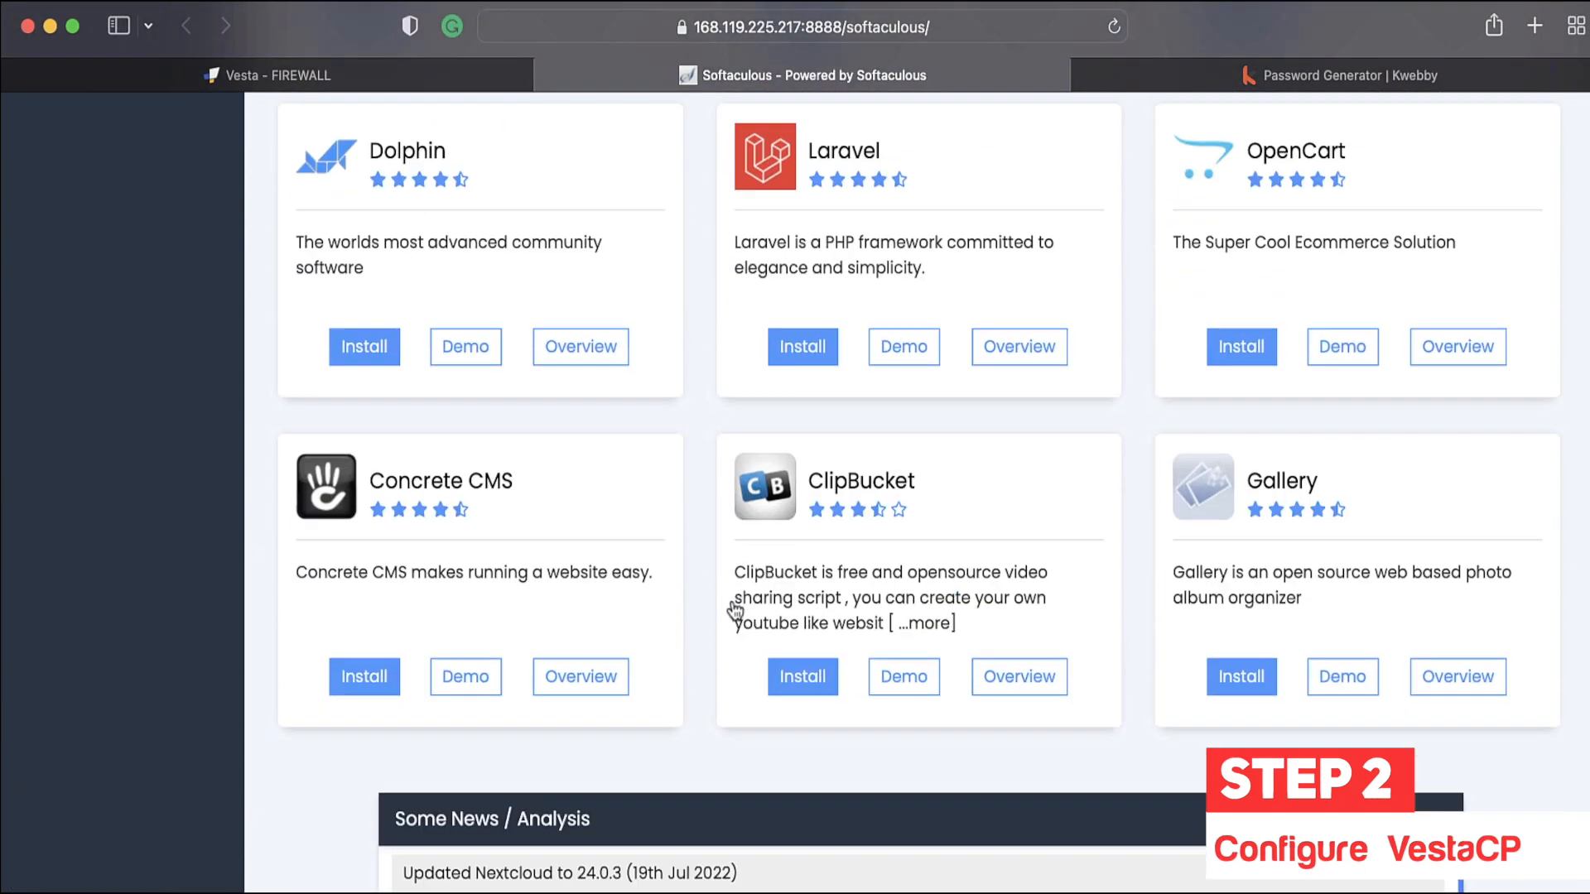
scroll(735, 611, "down", 5)
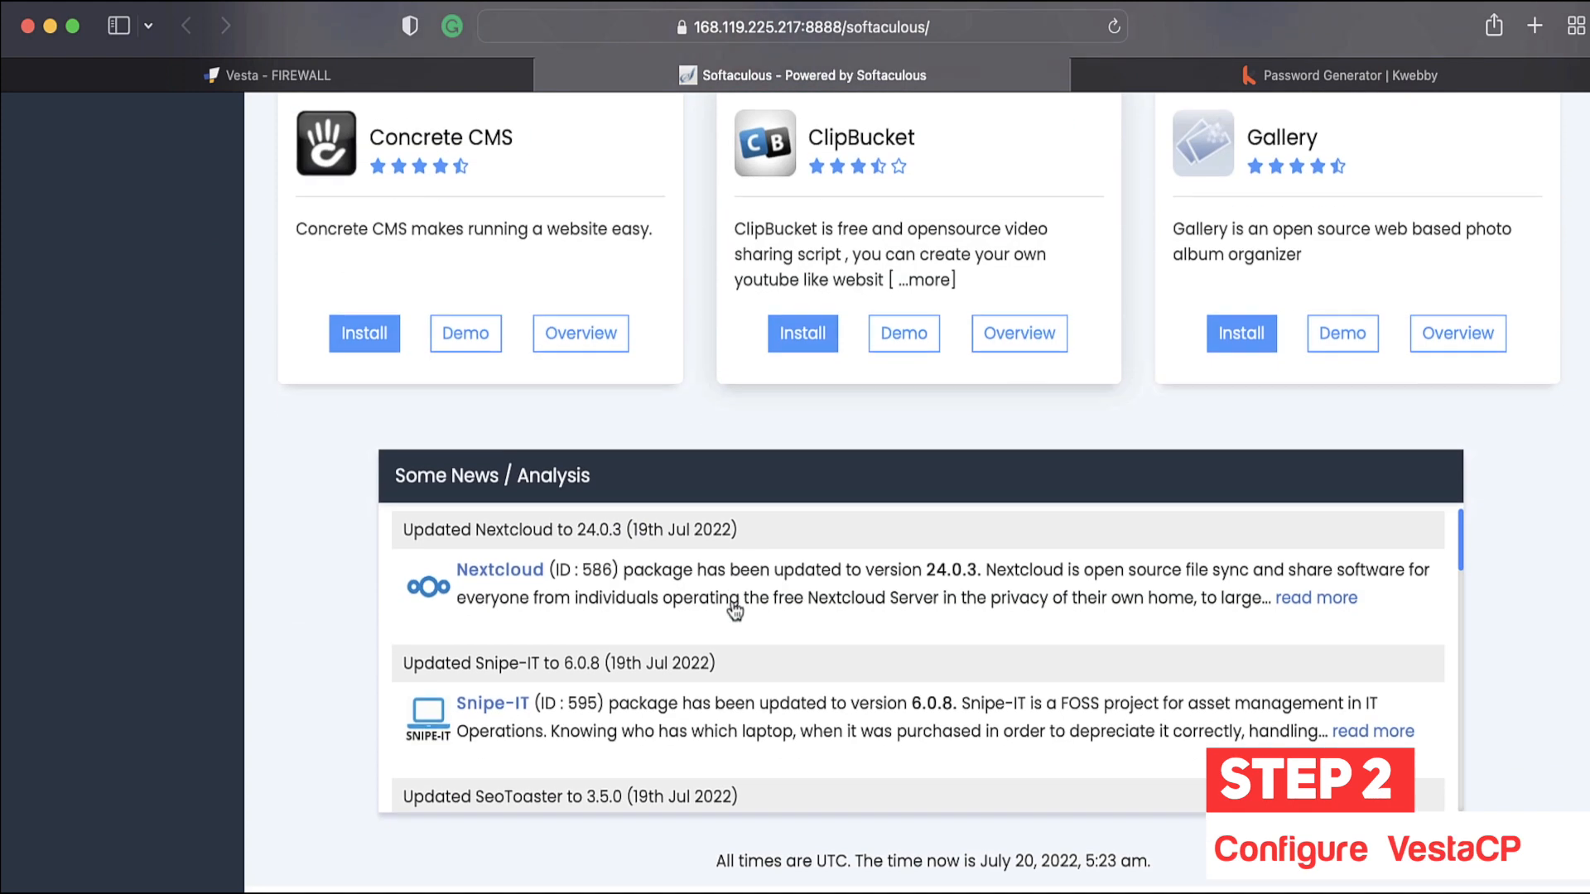
scroll(732, 602, "up", 20)
scroll(620, 579, "down", 3)
scroll(514, 546, "up", 4)
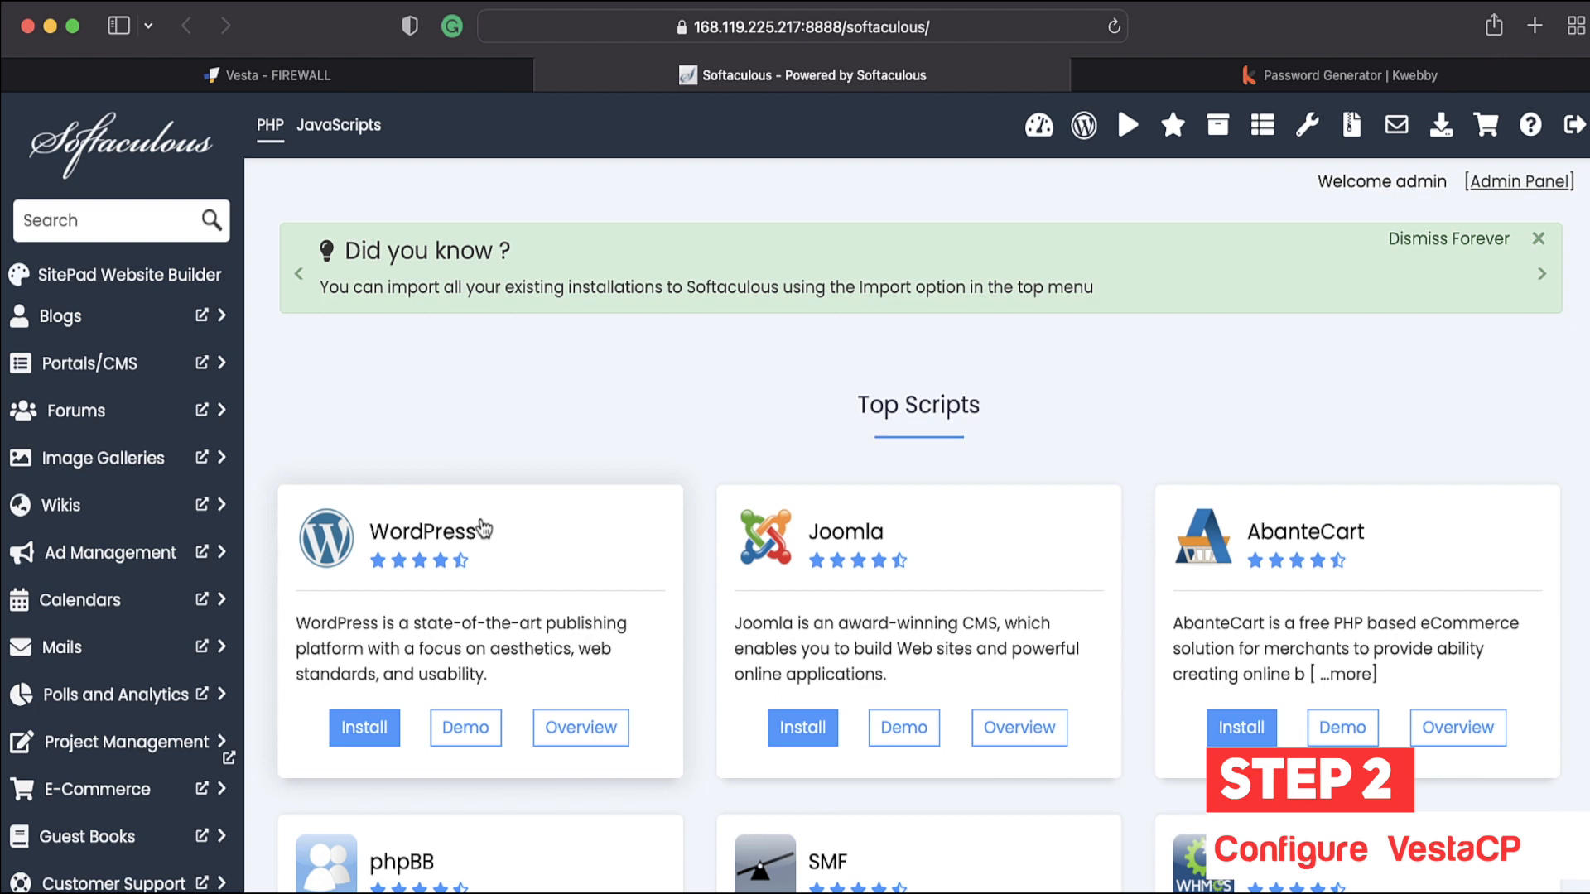
scroll(496, 497, "down", 2)
Step: Open the WordPress installation page and scroll through its details
left_click(362, 622)
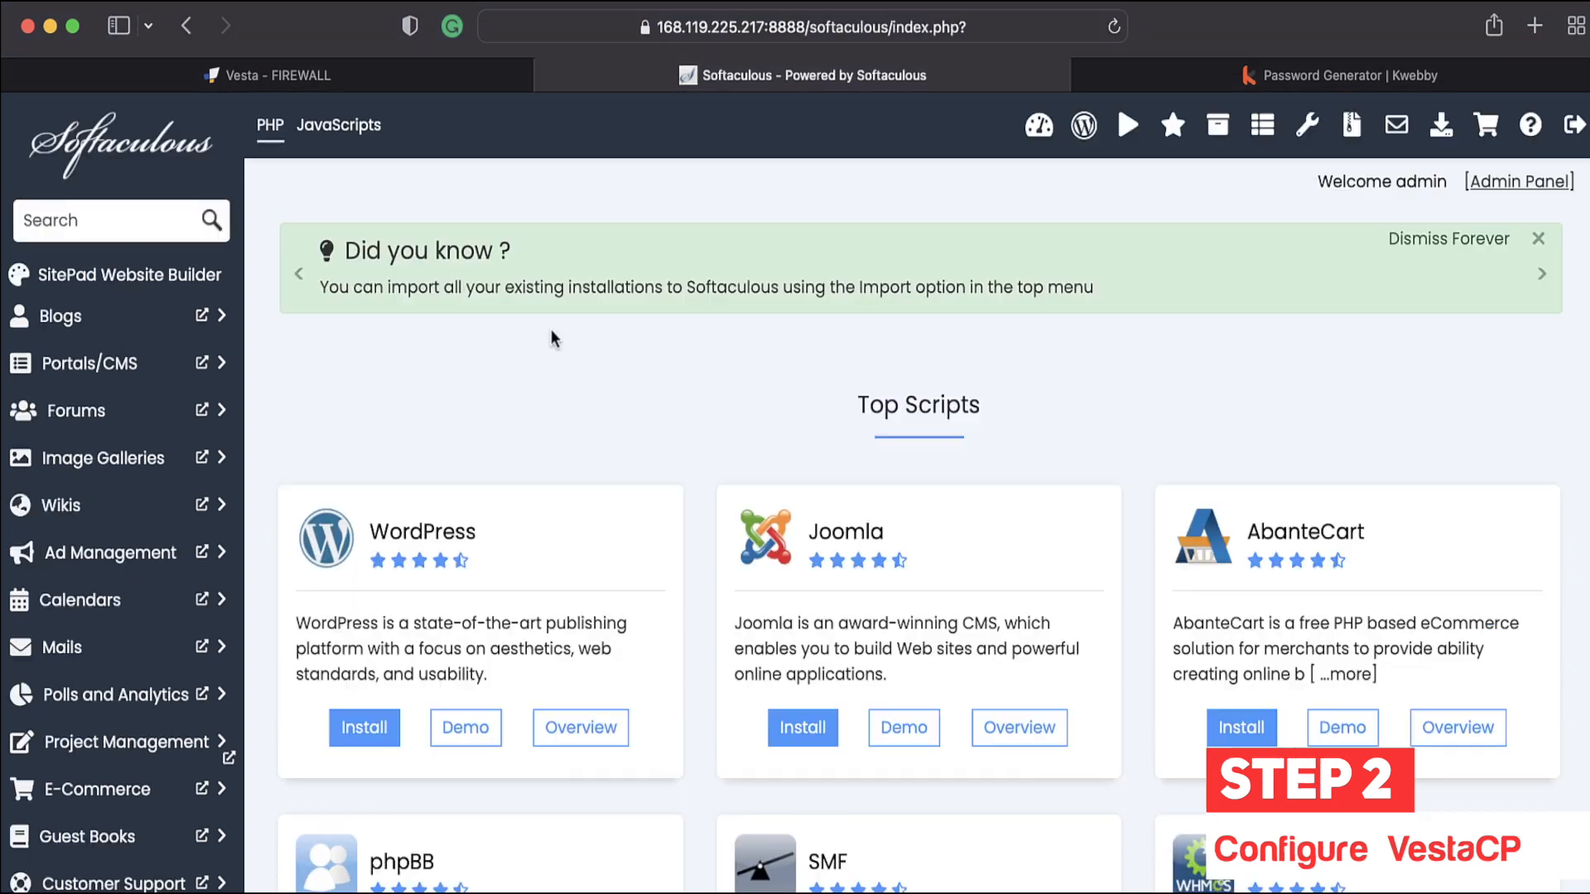
scroll(550, 340, "down", 15)
scroll(593, 411, "up", 15)
scroll(1169, 211, "down", 1)
scroll(506, 563, "down", 3)
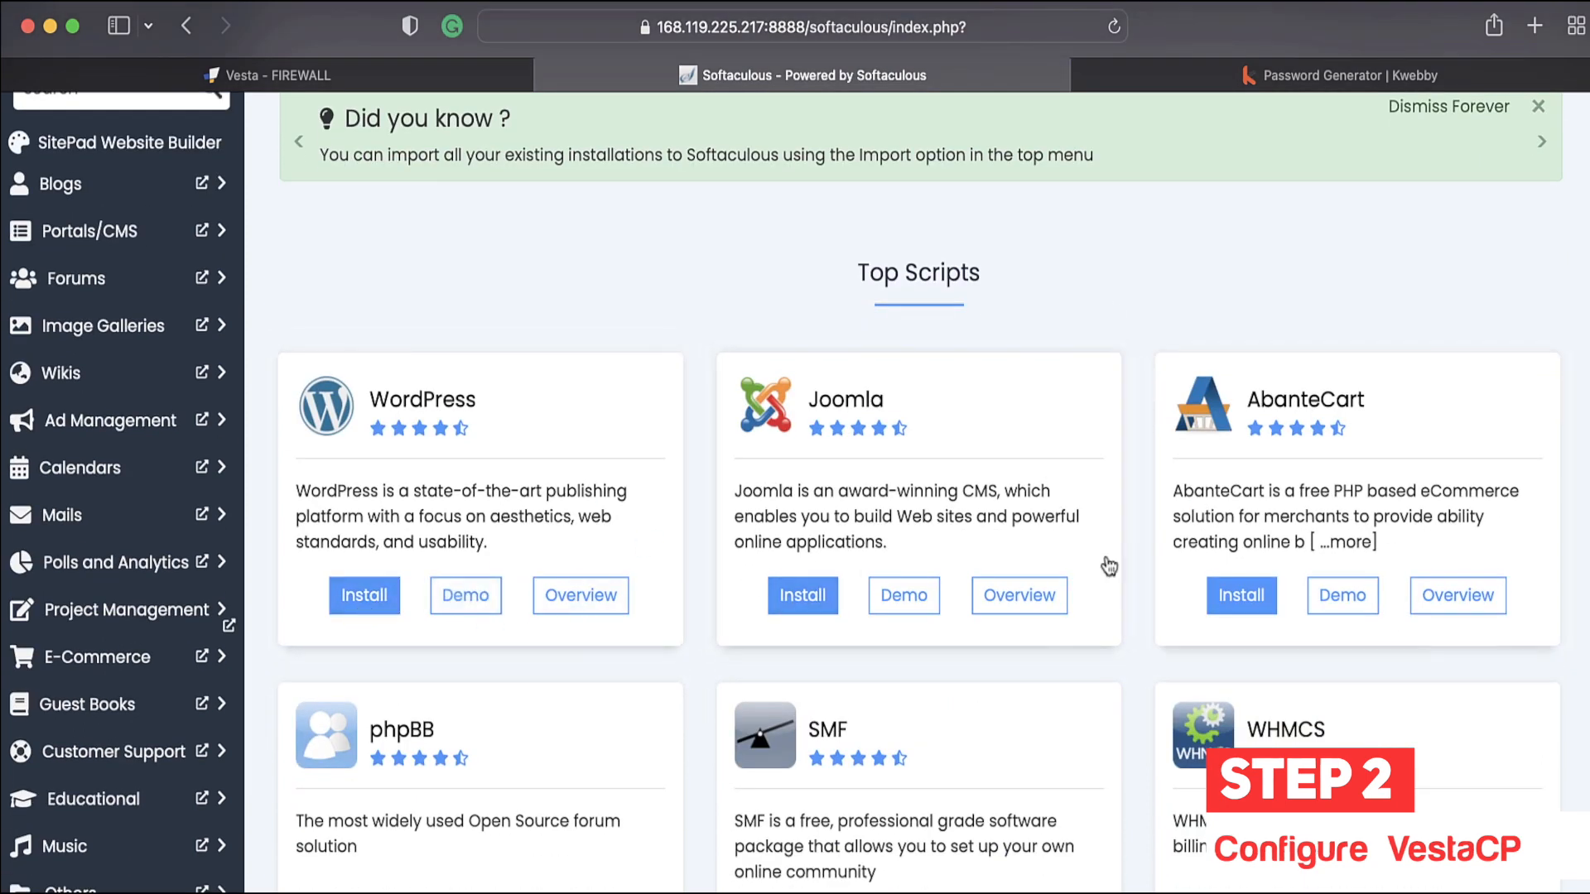
scroll(1246, 414, "down", 2)
scroll(365, 538, "down", 2)
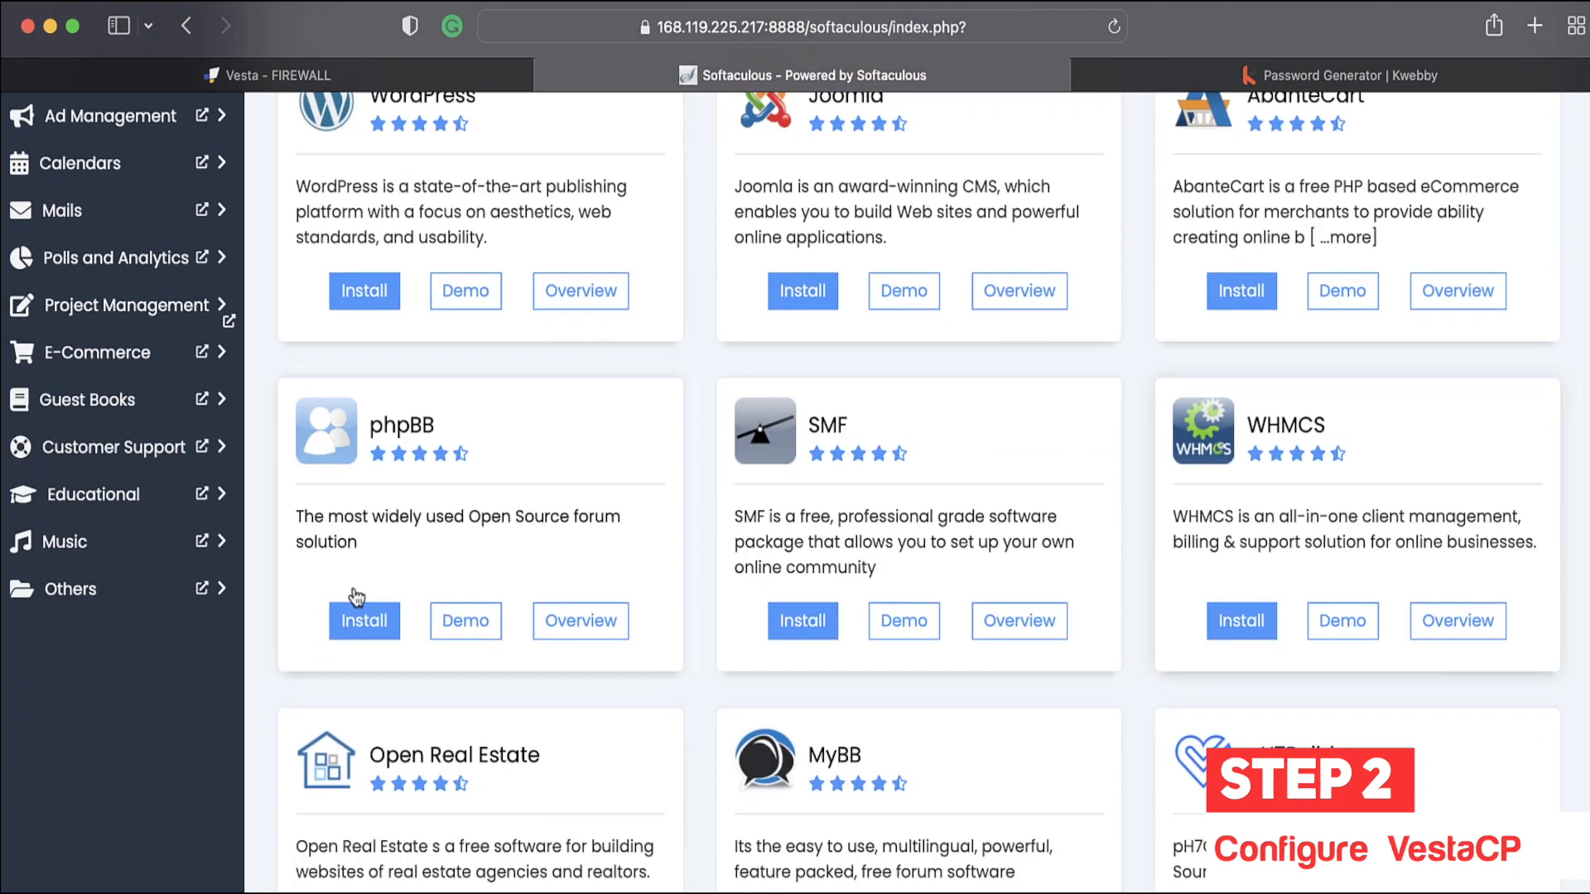
scroll(568, 538, "up", 5)
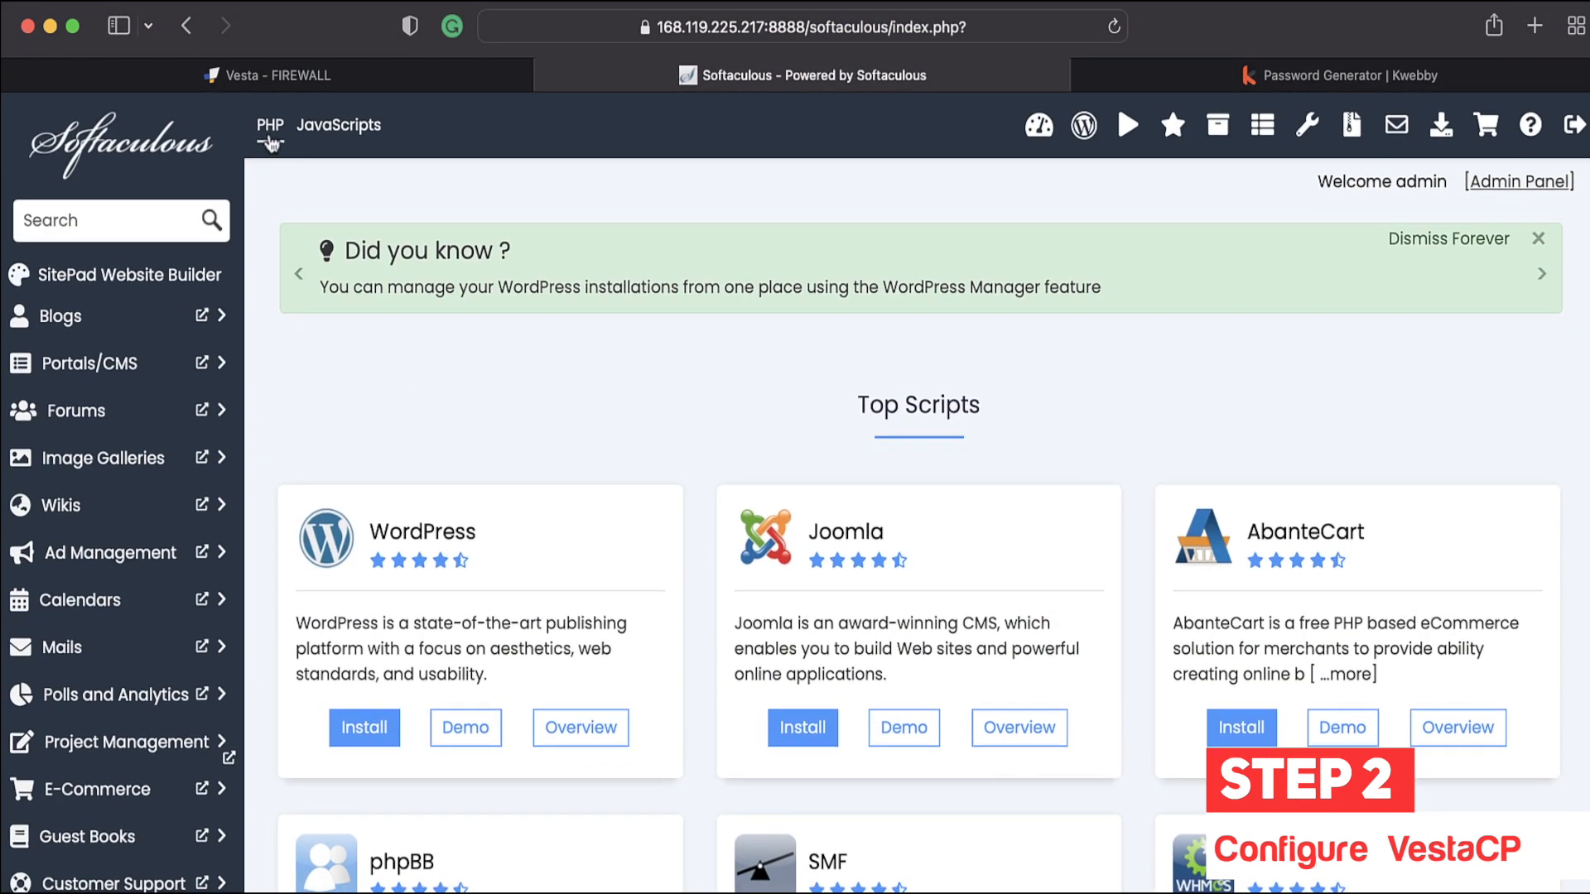
Step: Browse the JavaScript libraries catalogue, then return to the PHP scripts catalogue
left_click(333, 126)
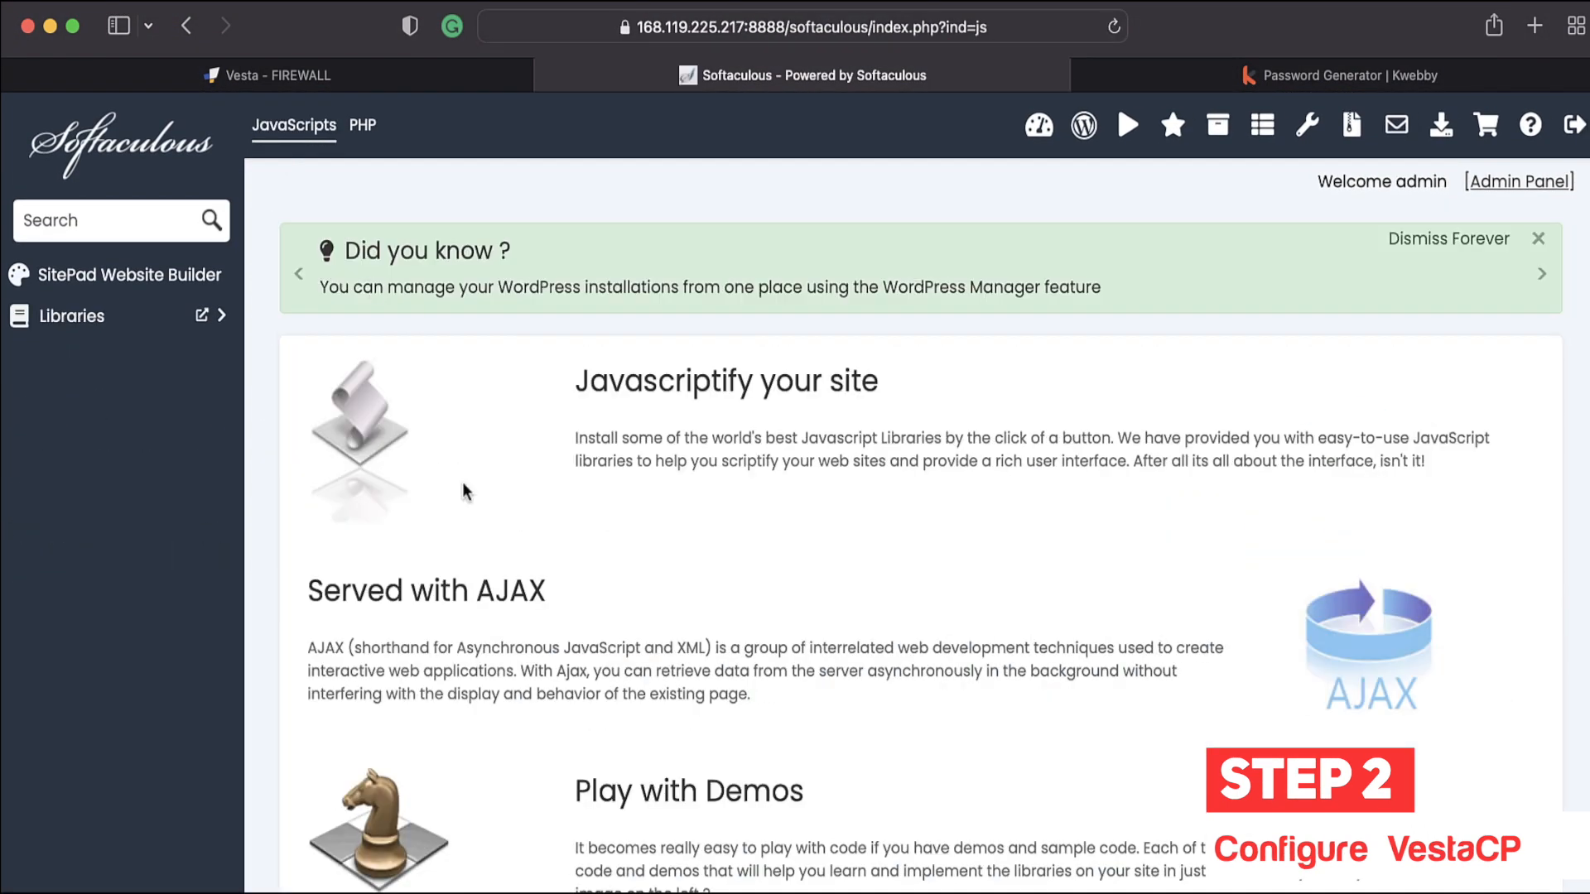
scroll(462, 482, "down", 2)
scroll(756, 472, "down", 4)
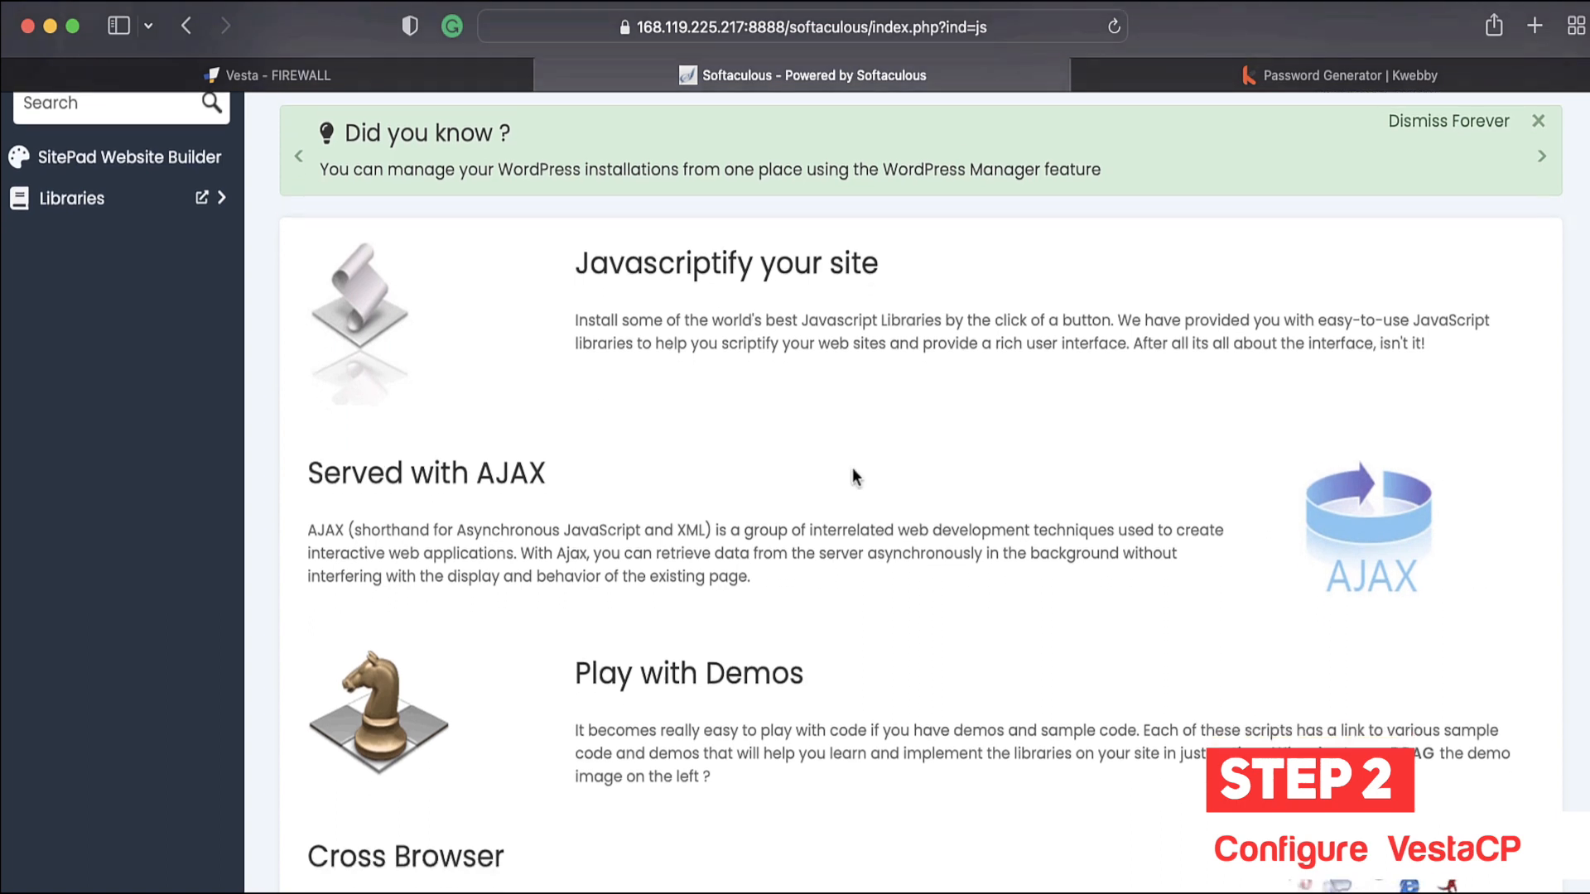
scroll(403, 646, "down", 2)
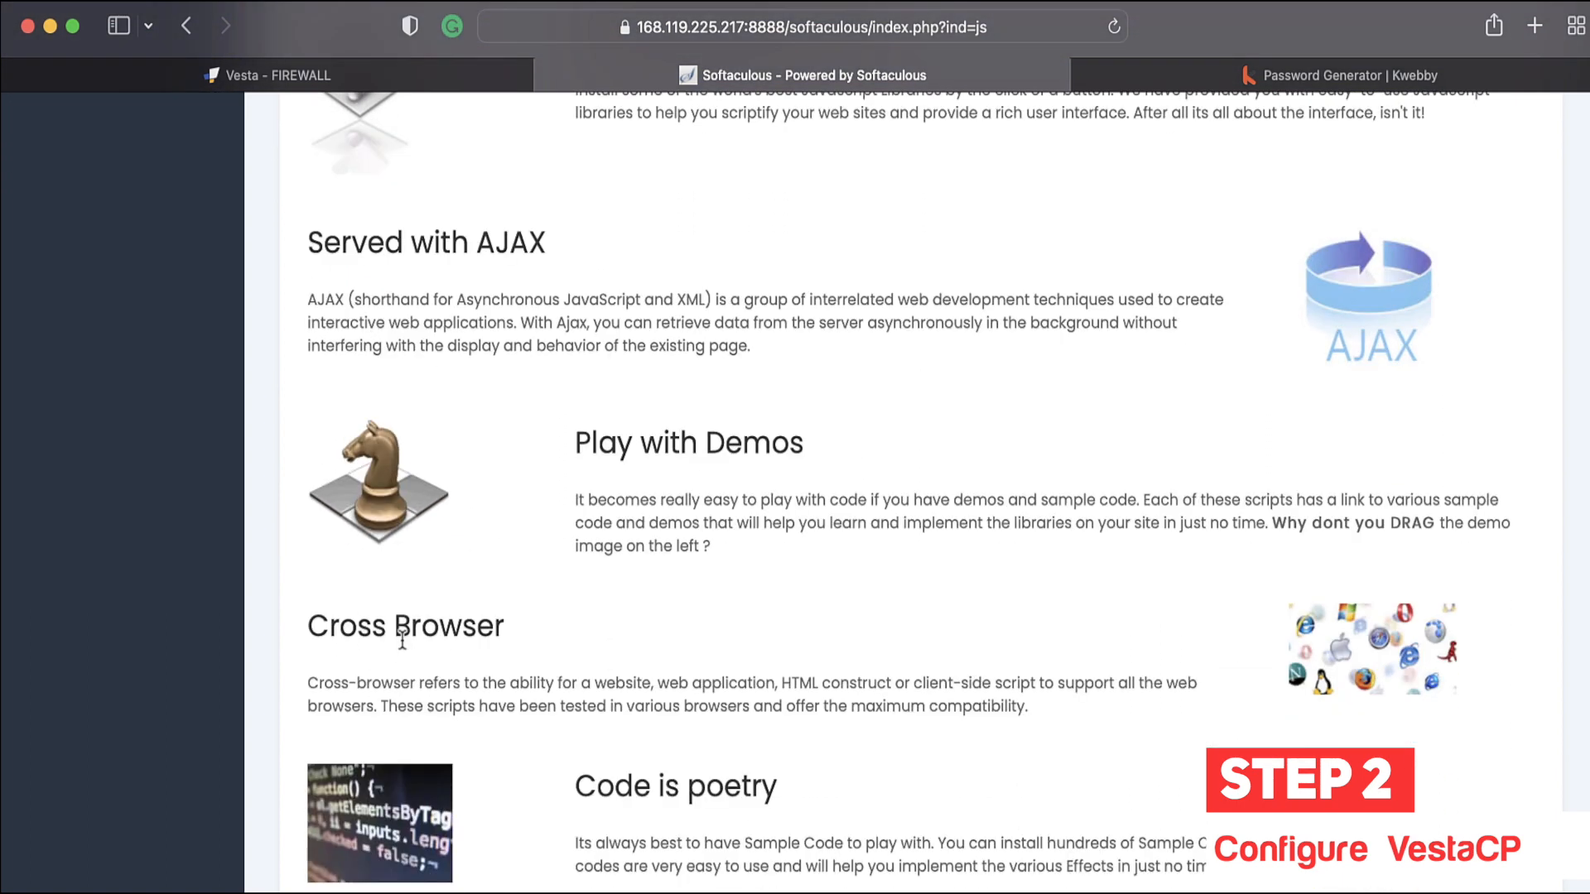
scroll(611, 685, "down", 2)
scroll(580, 745, "up", 8)
left_click(363, 126)
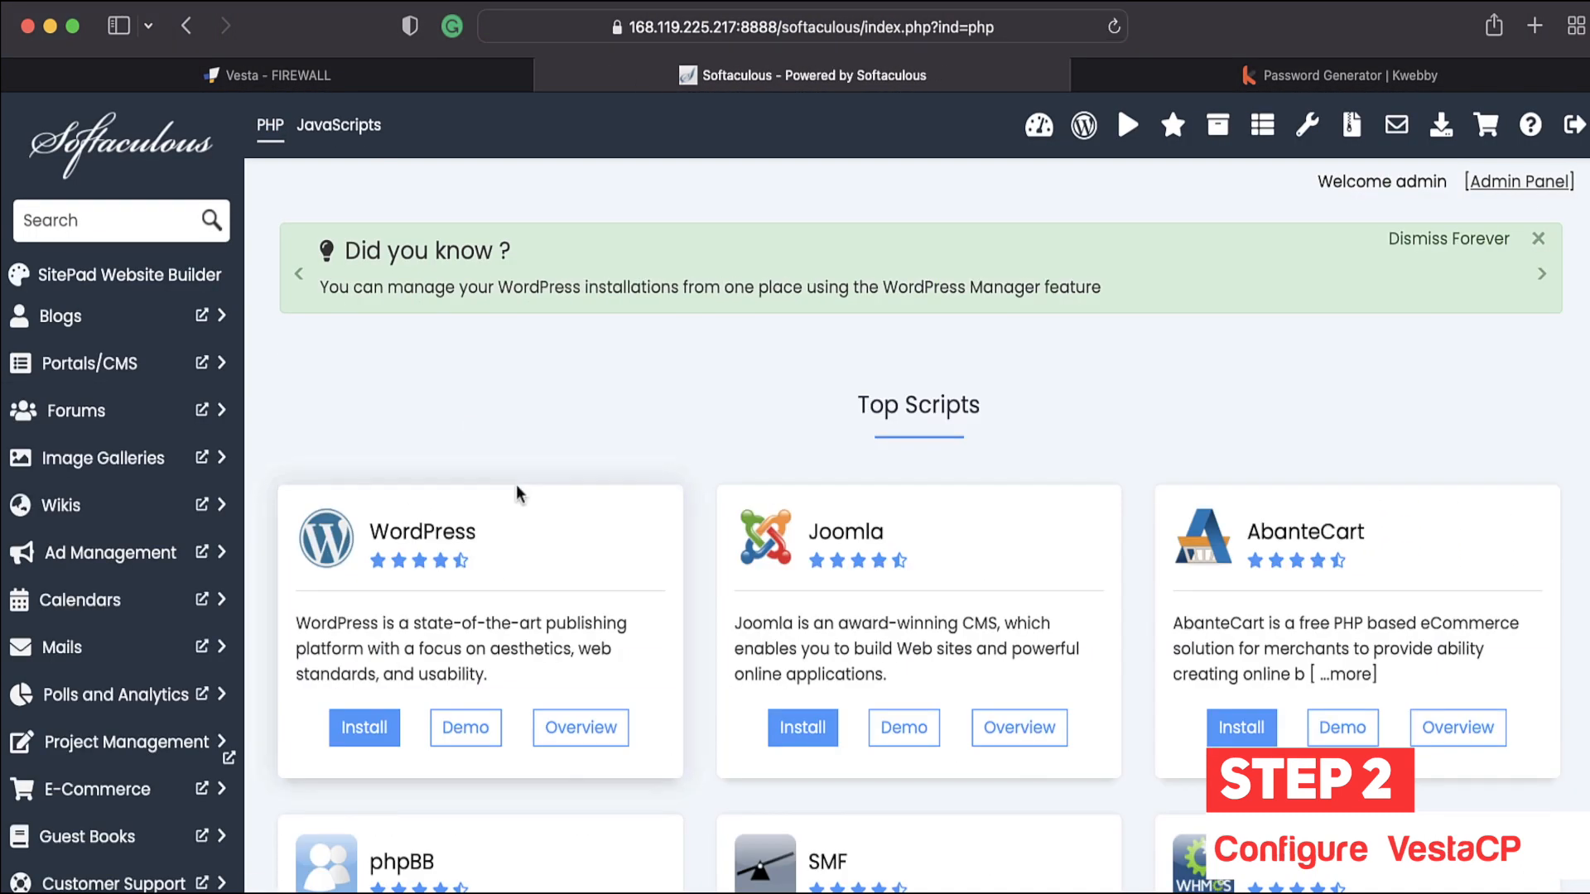
Step: View the SitePad Website Builder overview, then expand Blogs and open its script list
left_click(172, 280)
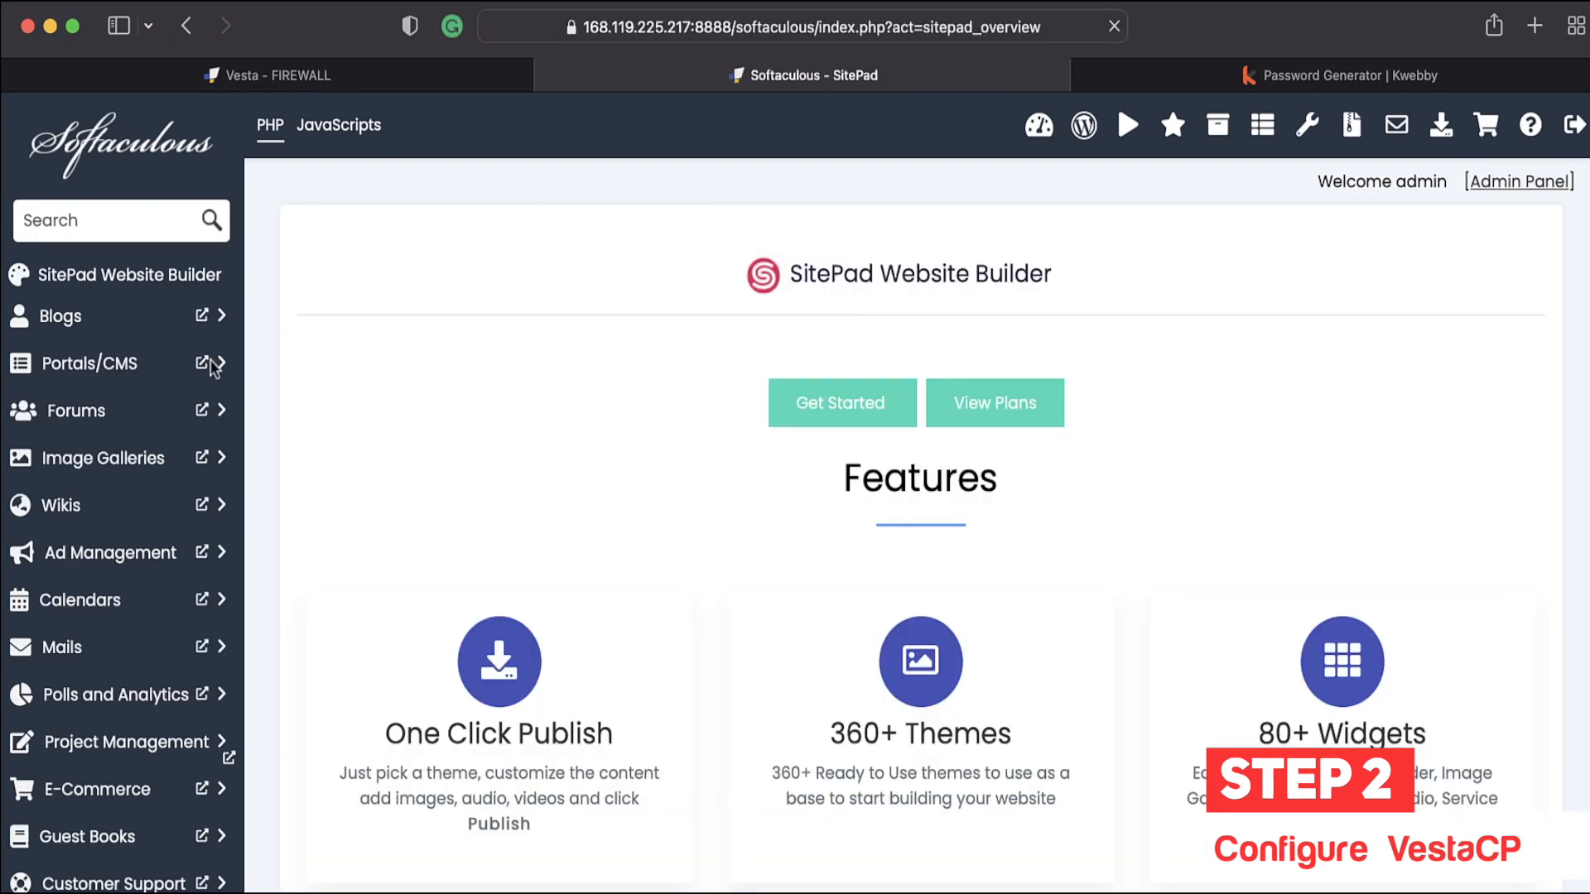
scroll(587, 454, "down", 2)
scroll(588, 457, "down", 2)
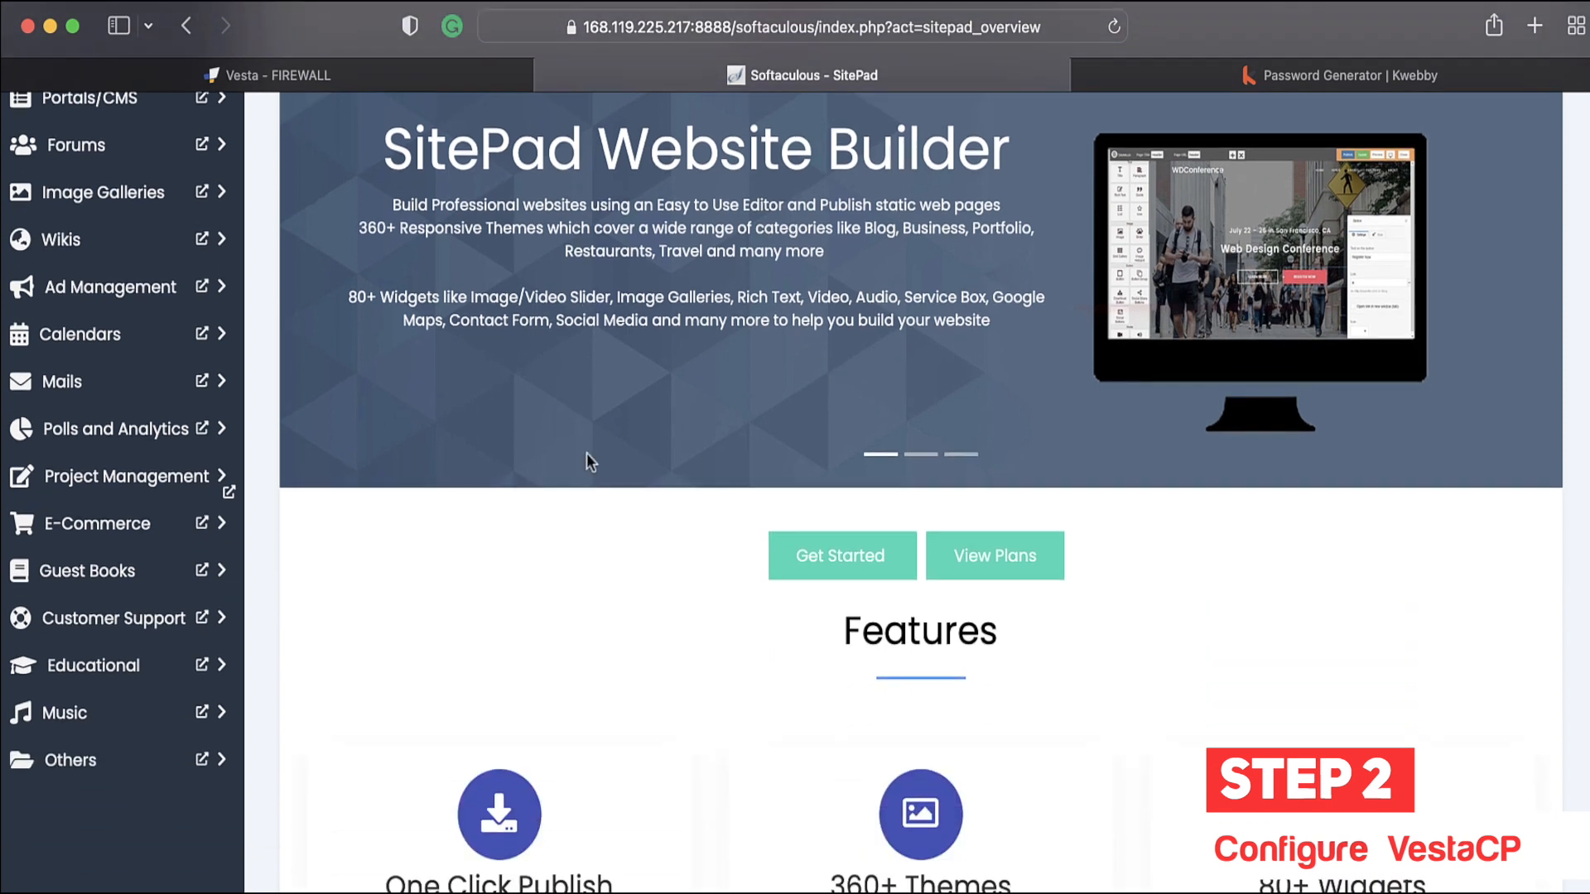
scroll(586, 460, "up", 4)
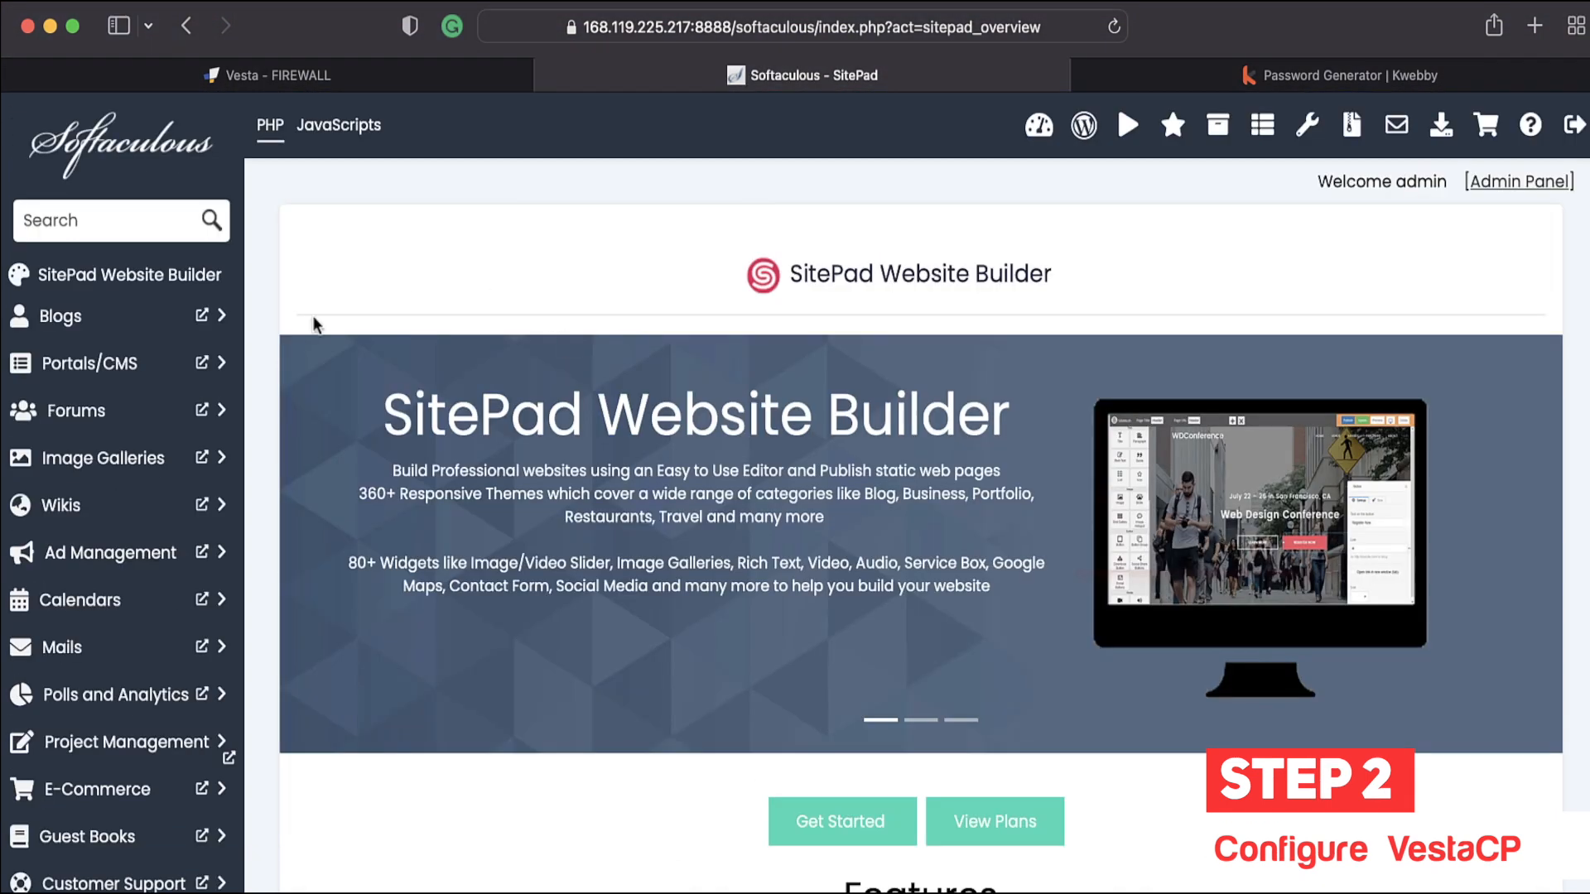
left_click(145, 329)
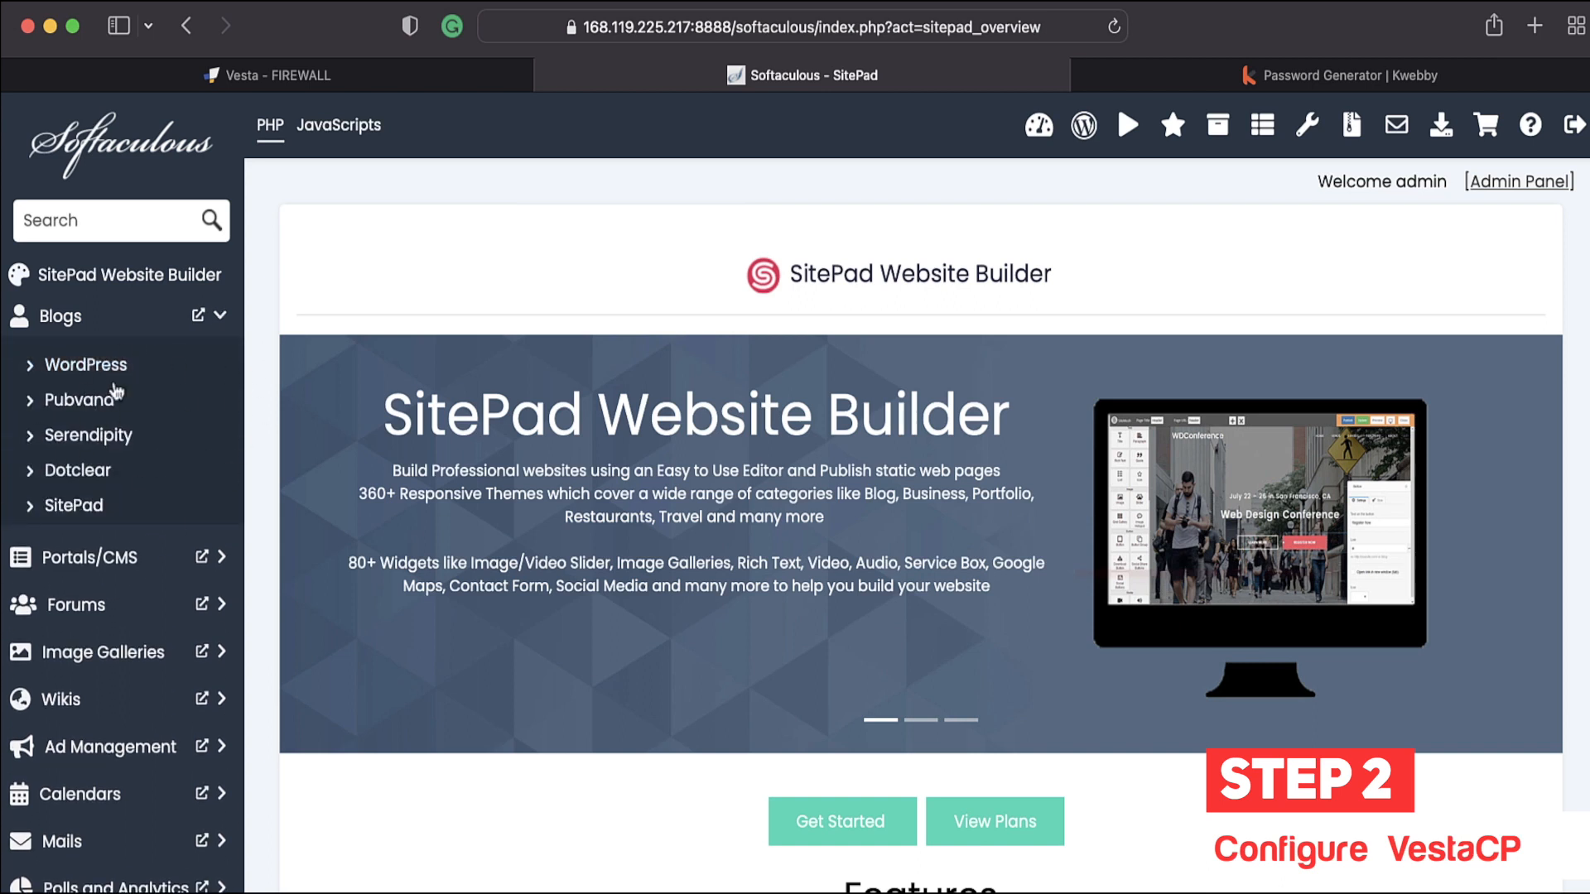
left_click(99, 365)
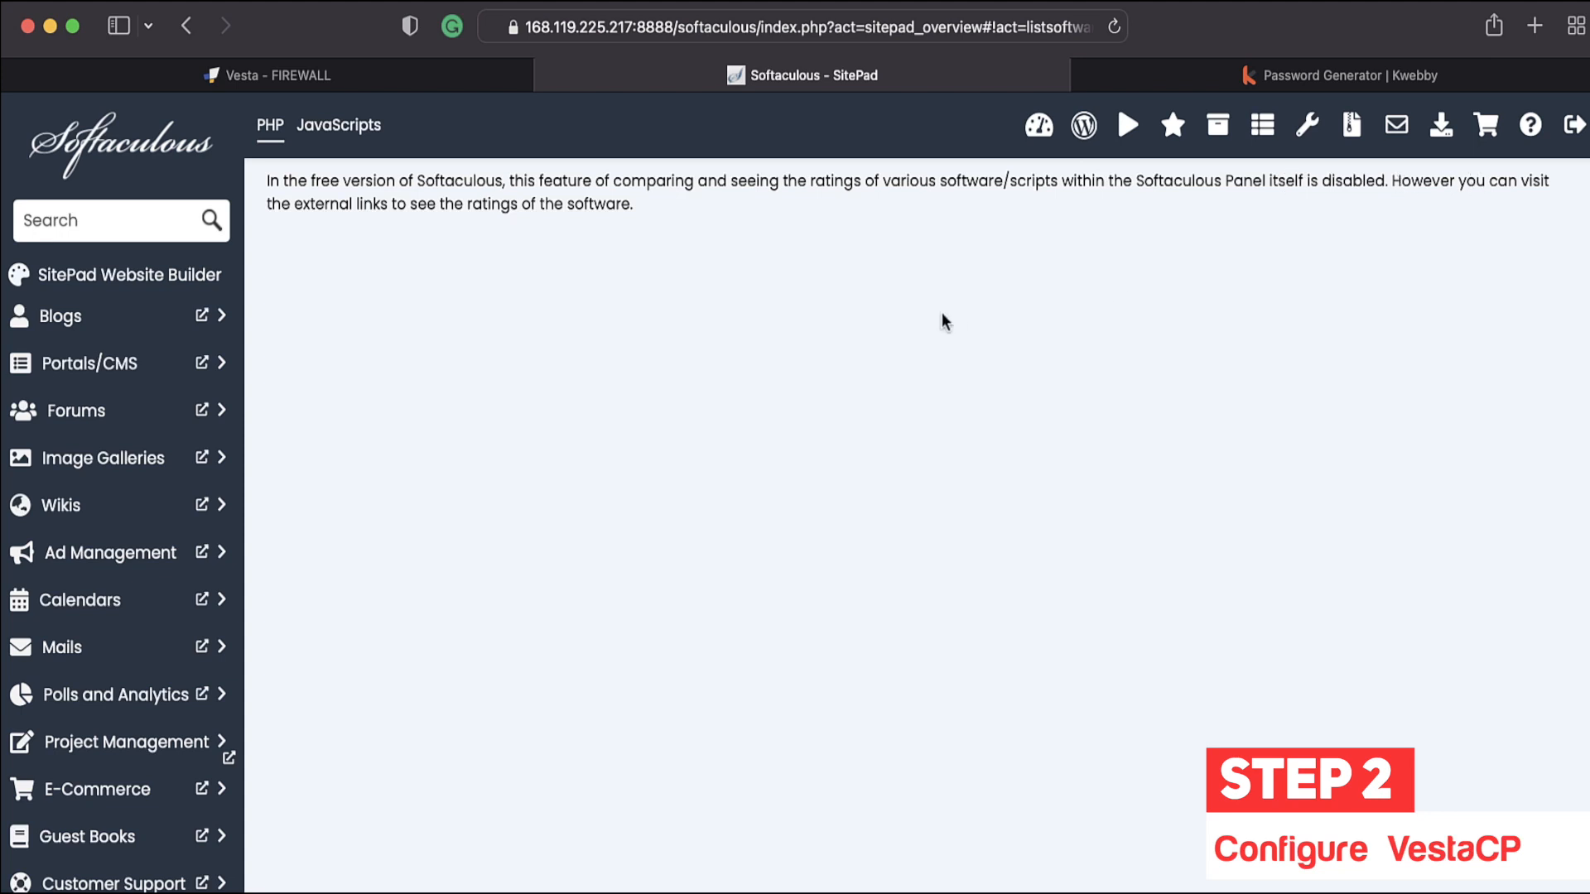
Step: Close the Softaculous SitePad tab to return to the Adding Firewall Rule form
left_click(547, 76)
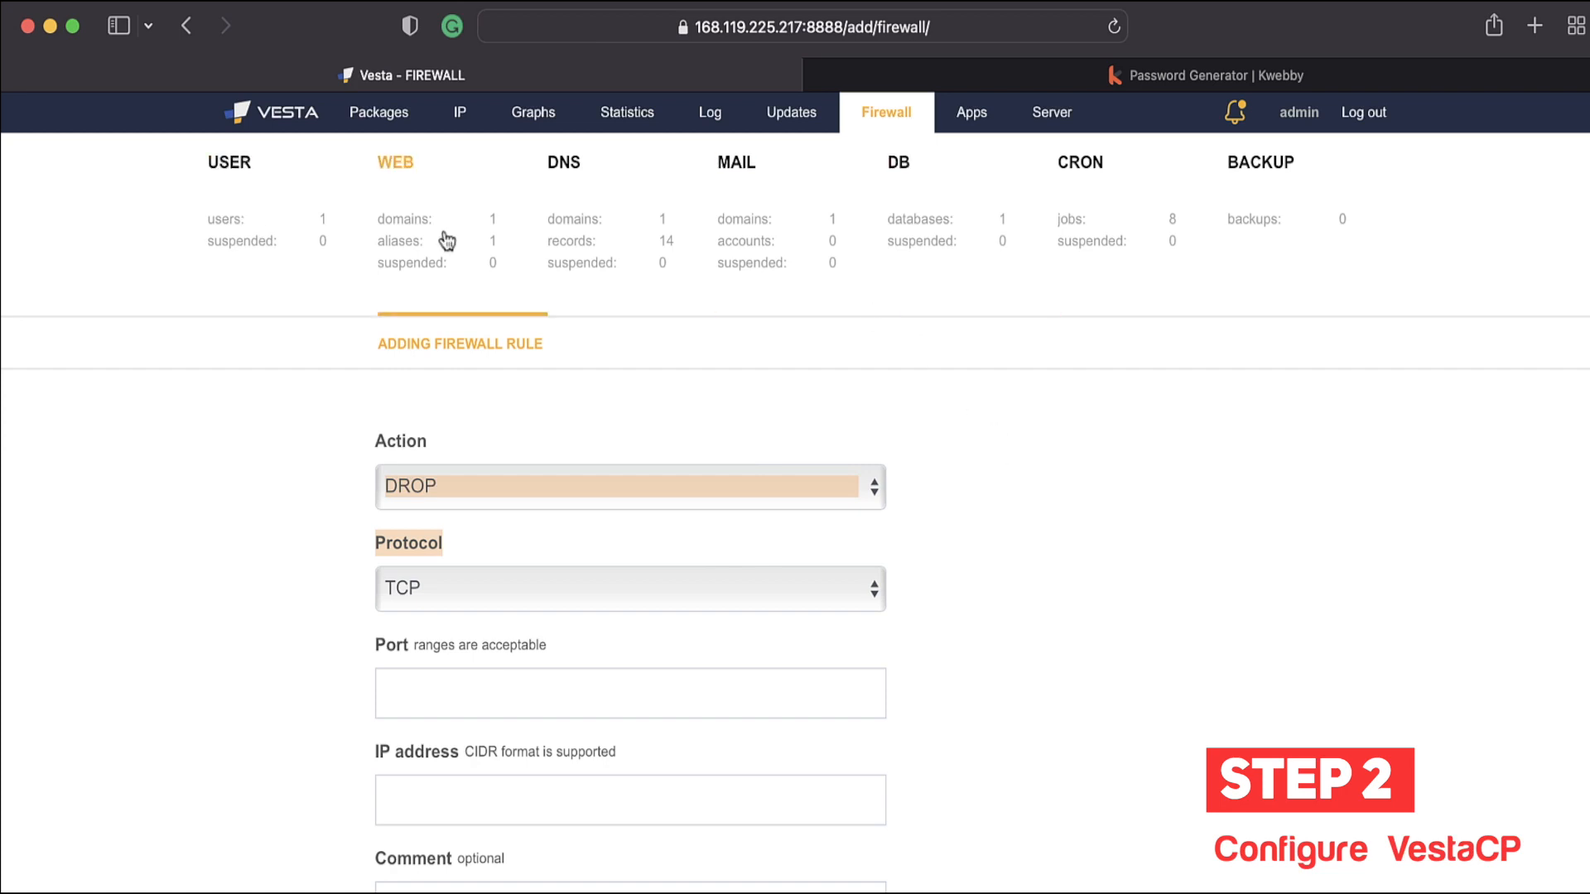
Step: Go to the firewall rules list, then to the Server services overview
left_click(886, 112)
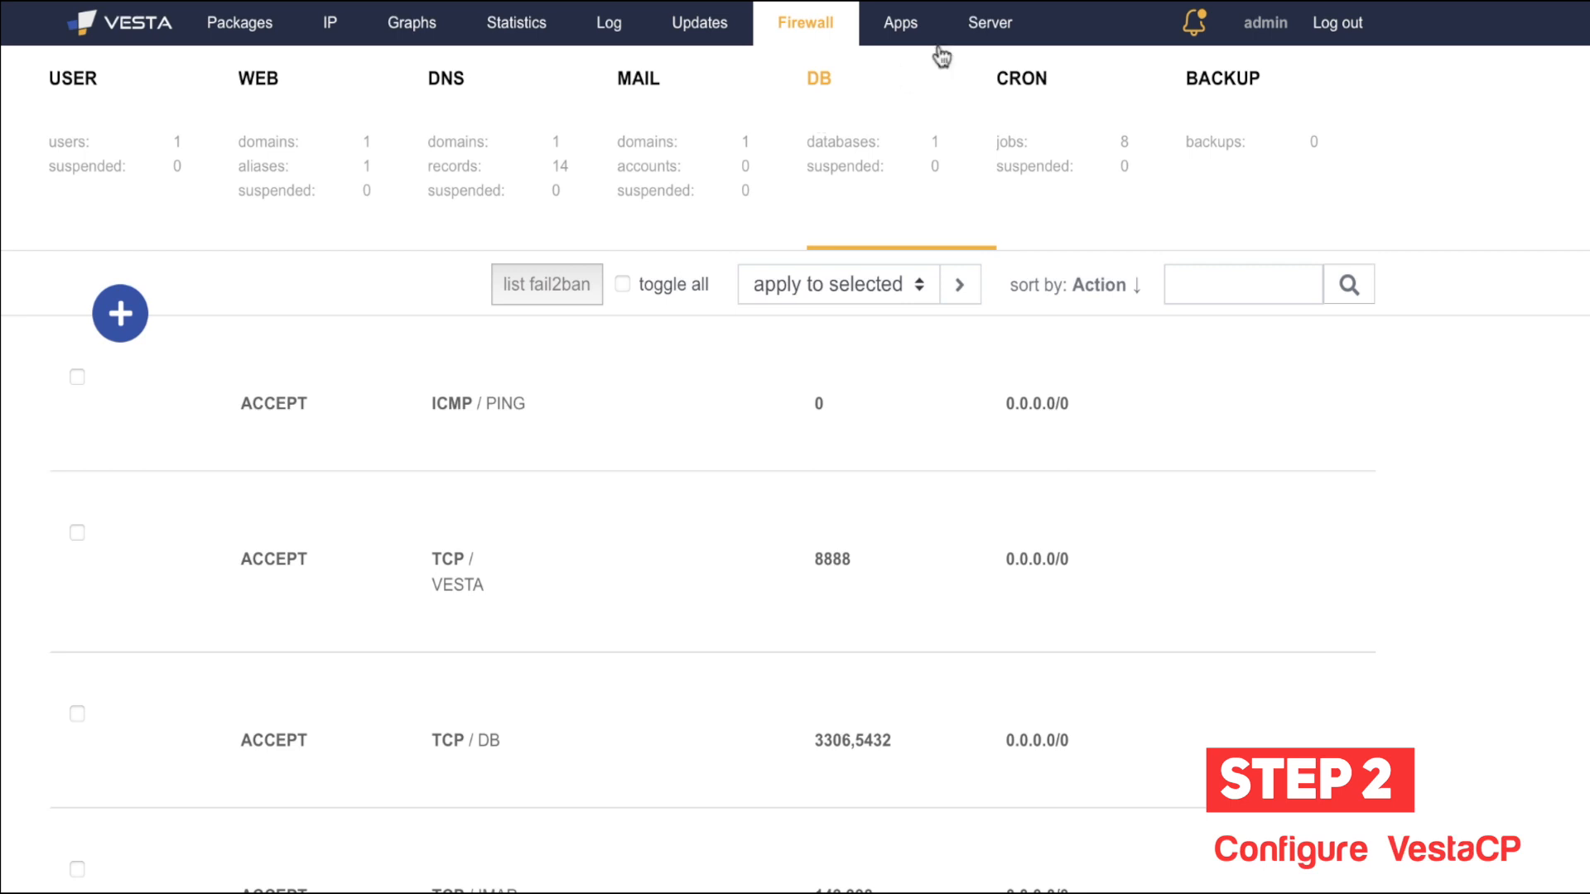
left_click(985, 25)
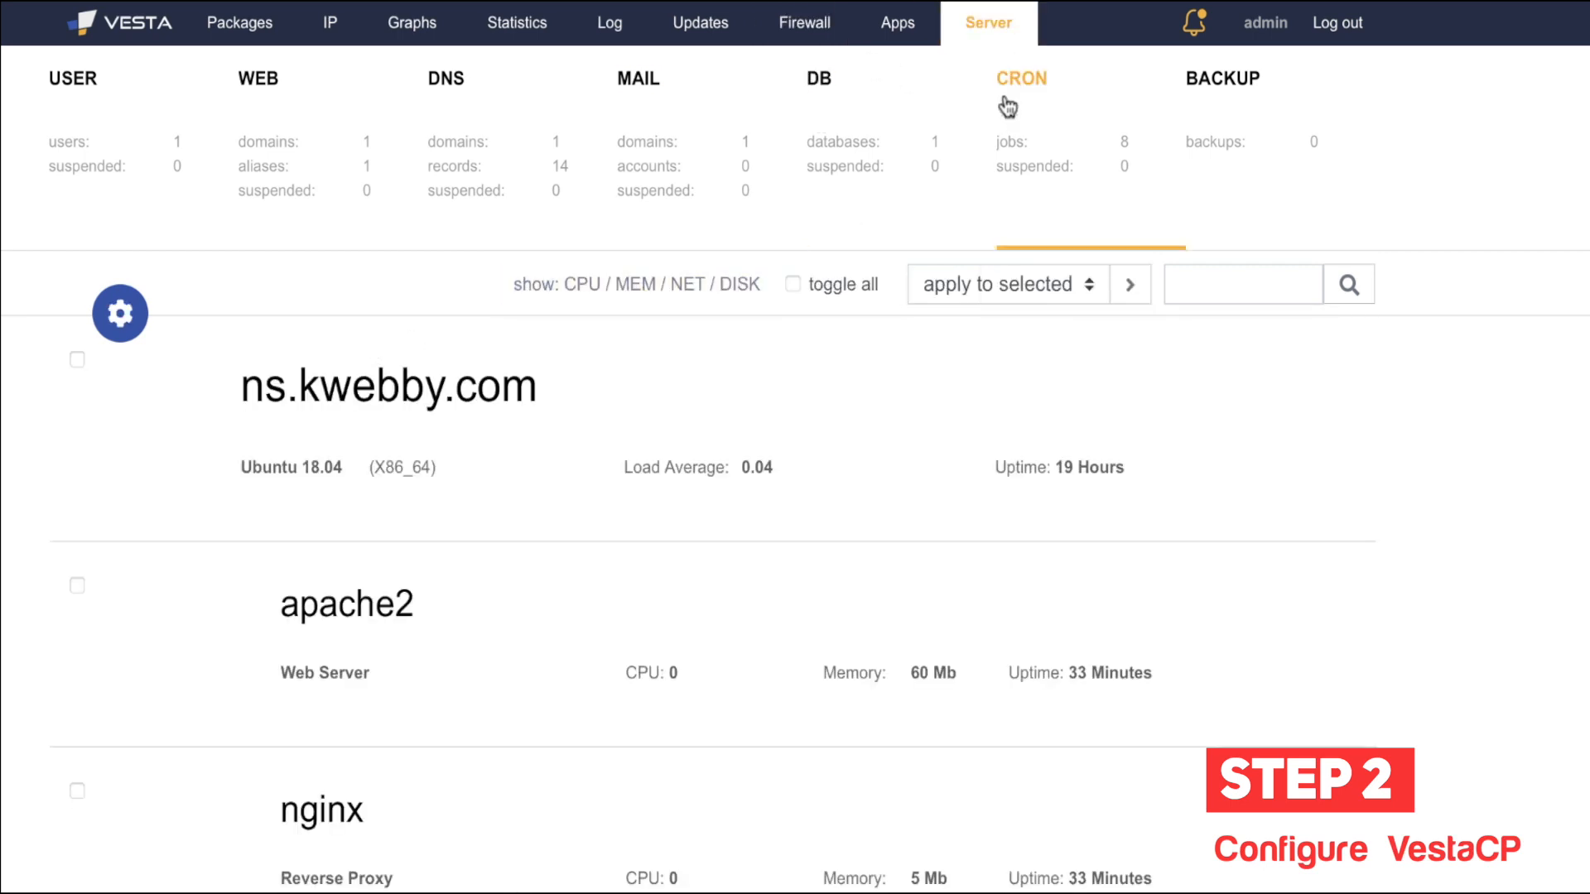
Step: Scroll through the server services list, checking rows' Configure, Stop and Restart actions
scroll(420, 637, "down", 2)
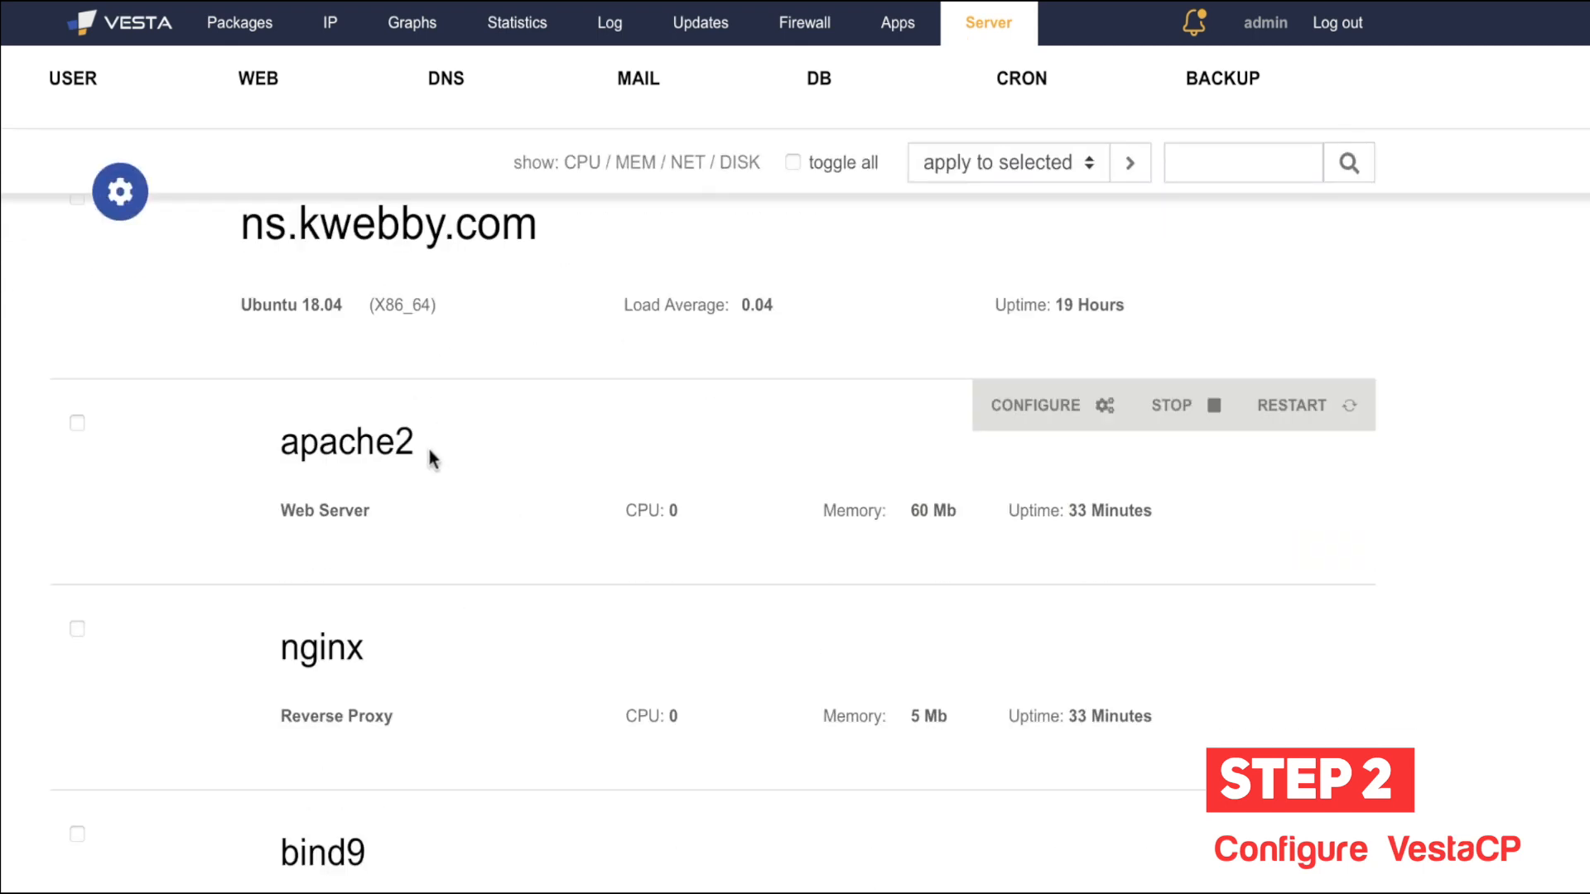
scroll(429, 451, "down", 12)
mouse_move(429, 451)
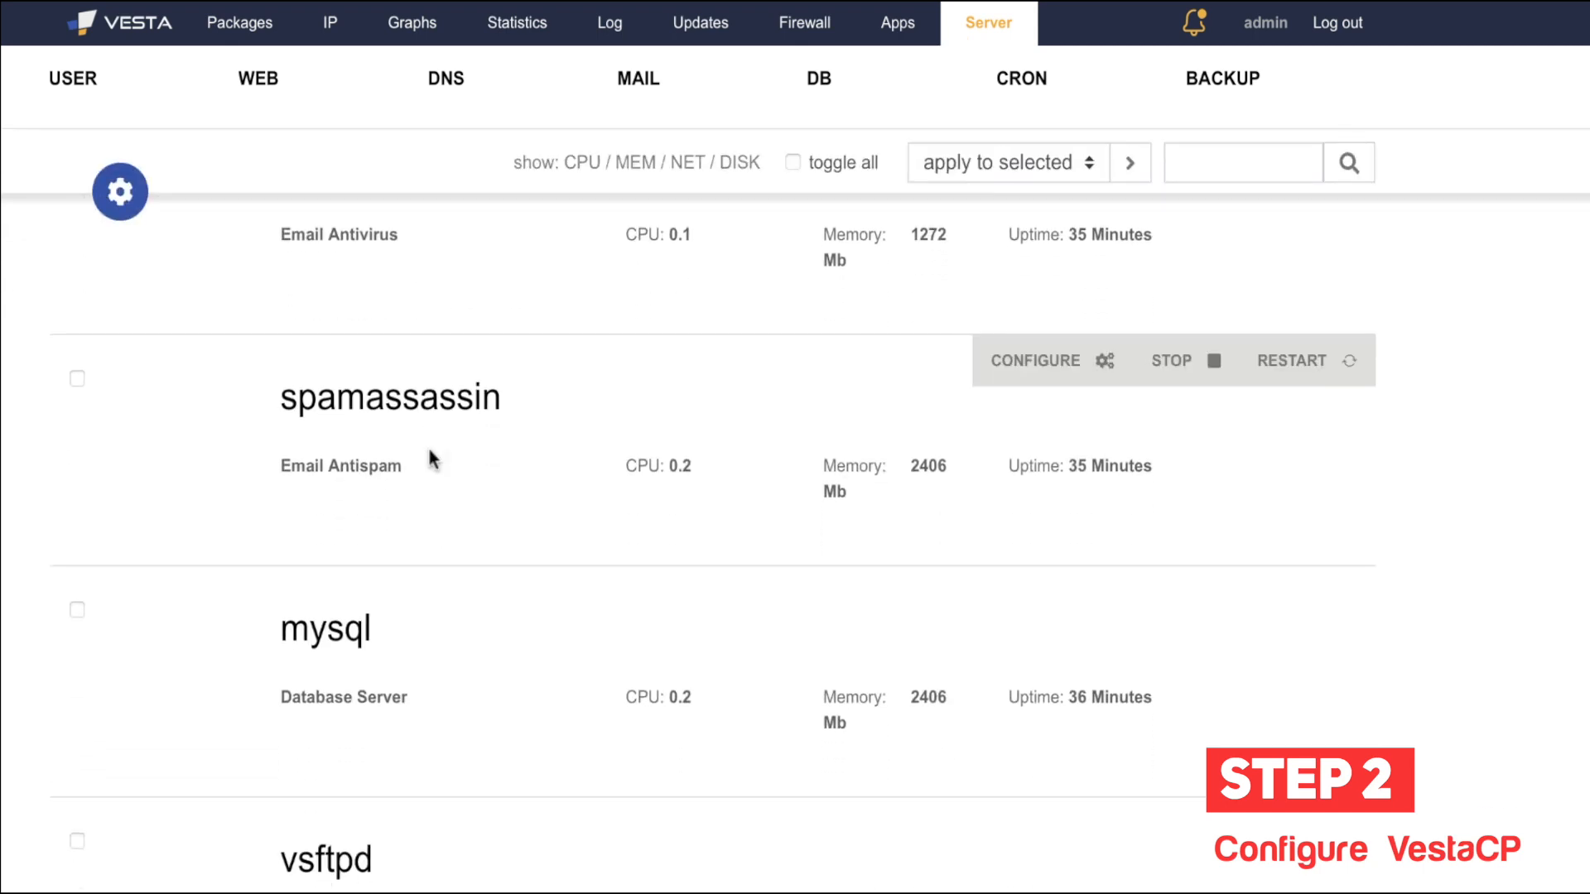
scroll(429, 453, "down", 8)
mouse_move(444, 778)
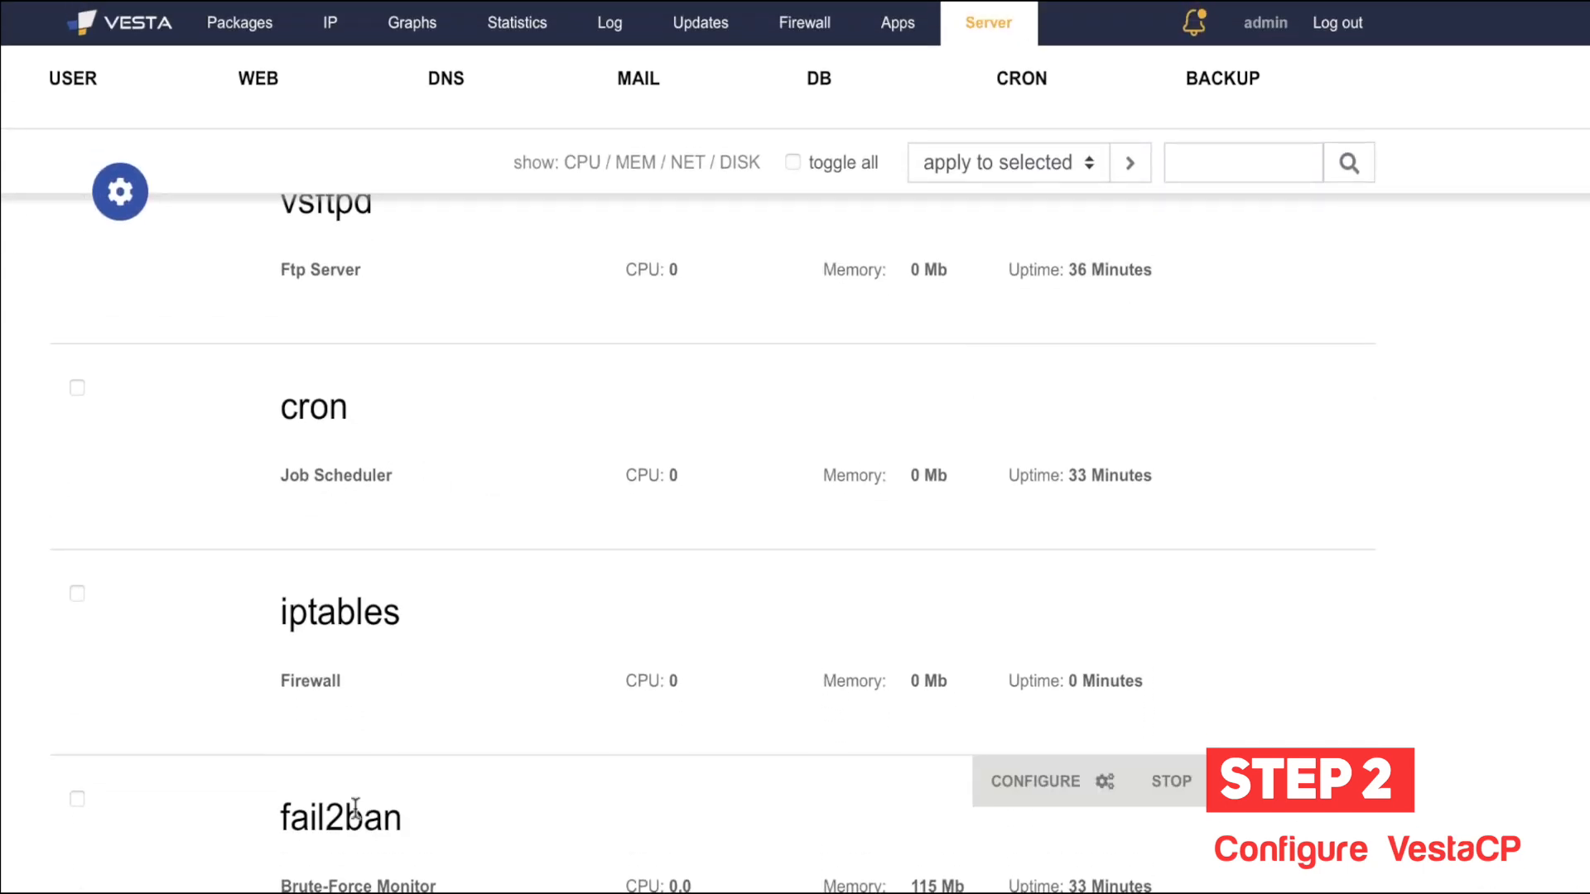
scroll(377, 613, "up", 1)
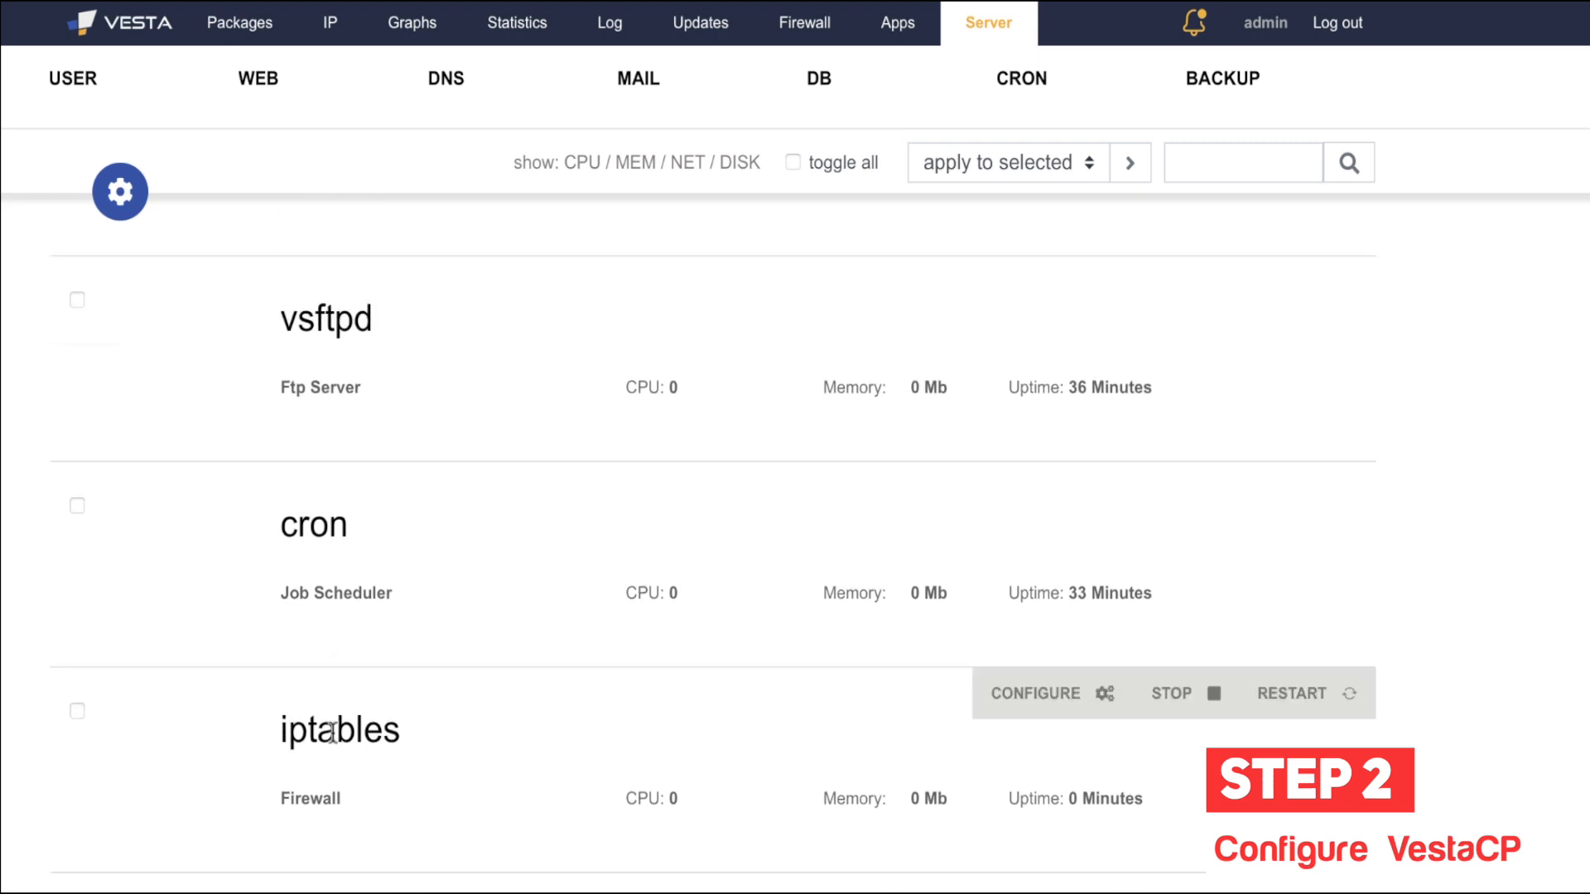
scroll(374, 735, "up", 4)
scroll(420, 694, "up", 1)
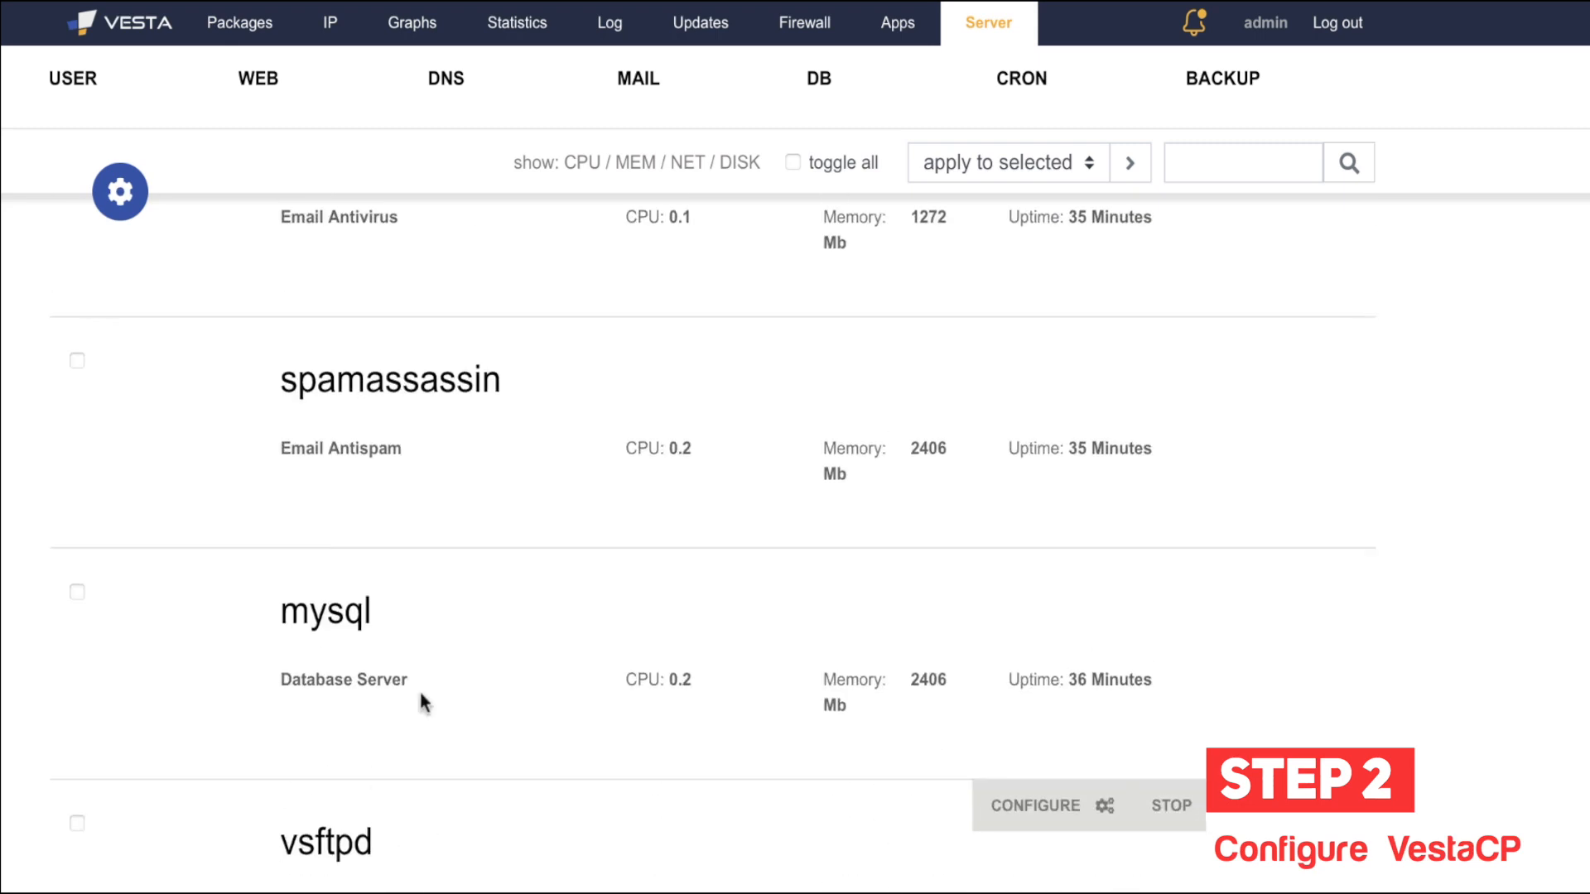
scroll(420, 693, "down", 1)
scroll(392, 673, "up", 3)
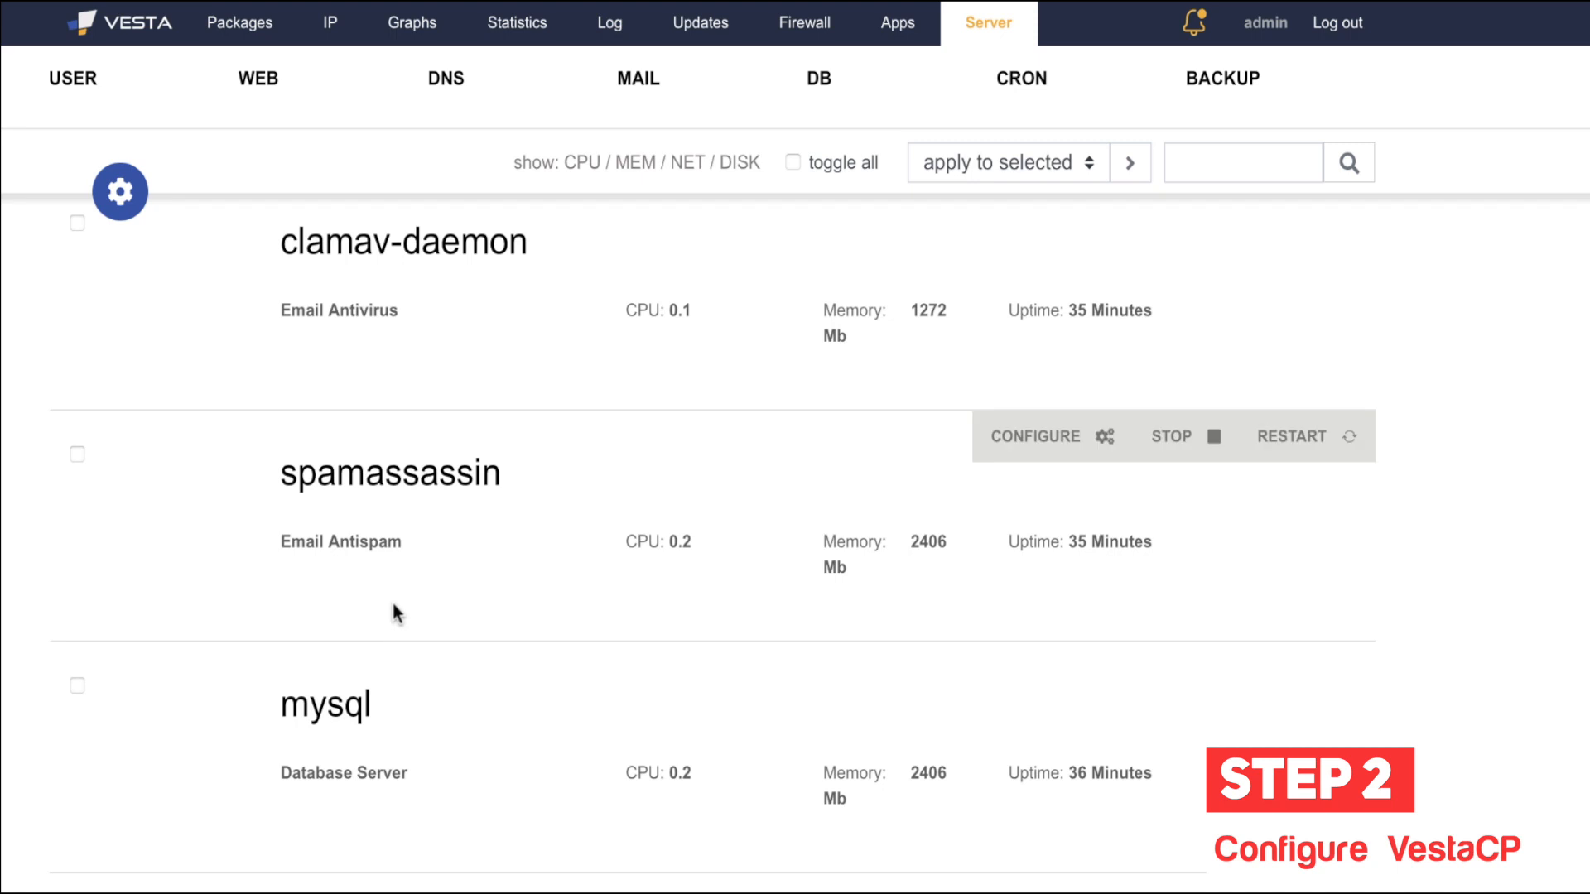
scroll(391, 598, "up", 3)
scroll(391, 598, "up", 4)
scroll(393, 603, "up", 3)
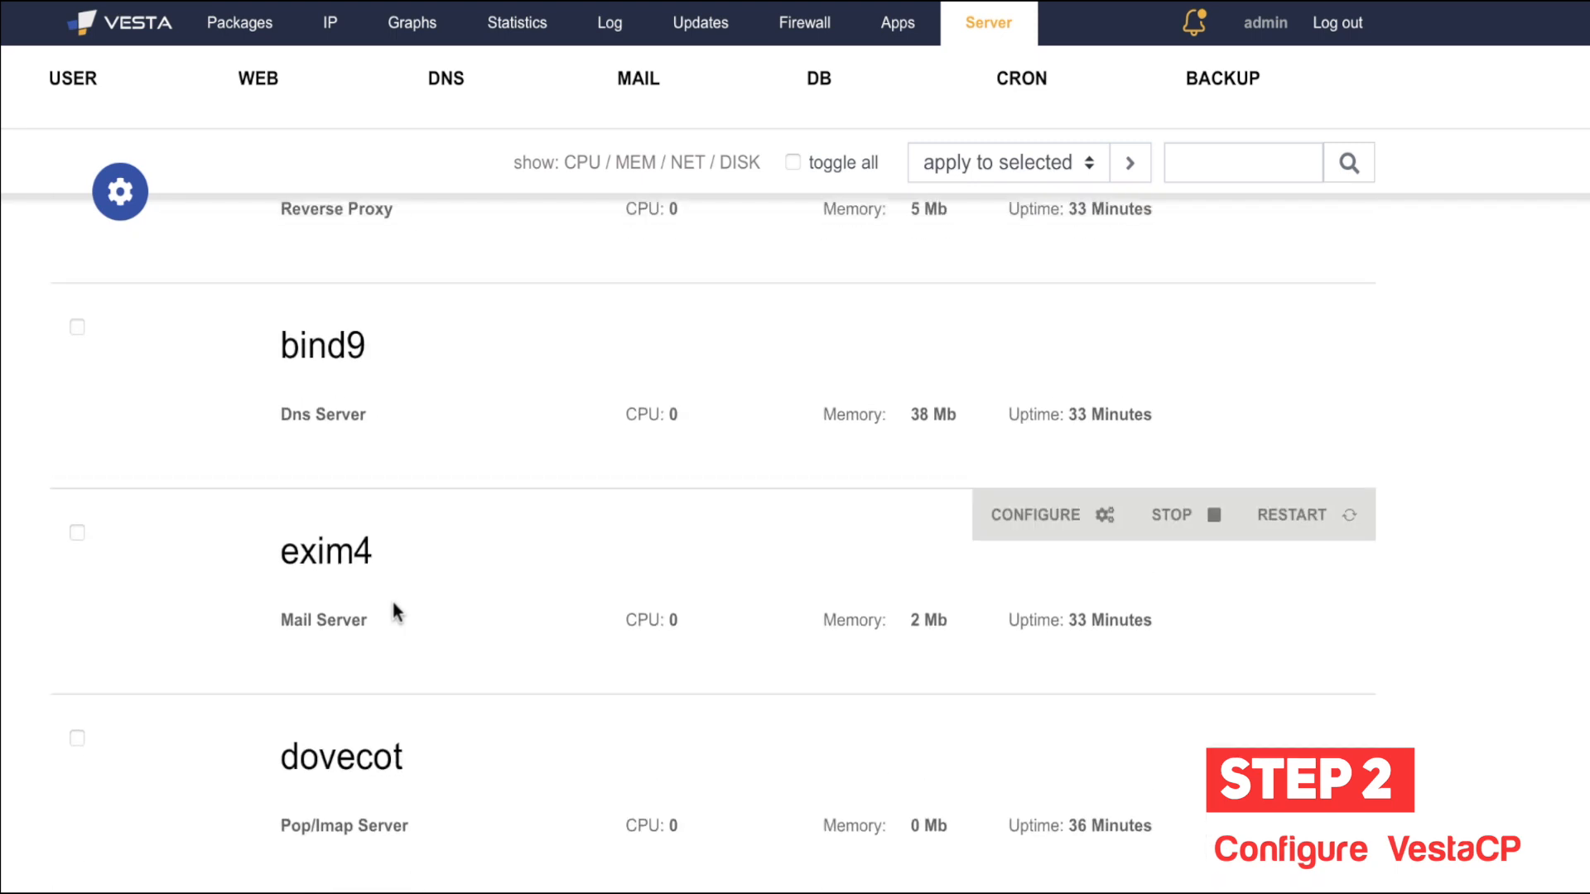
scroll(390, 527, "up", 4)
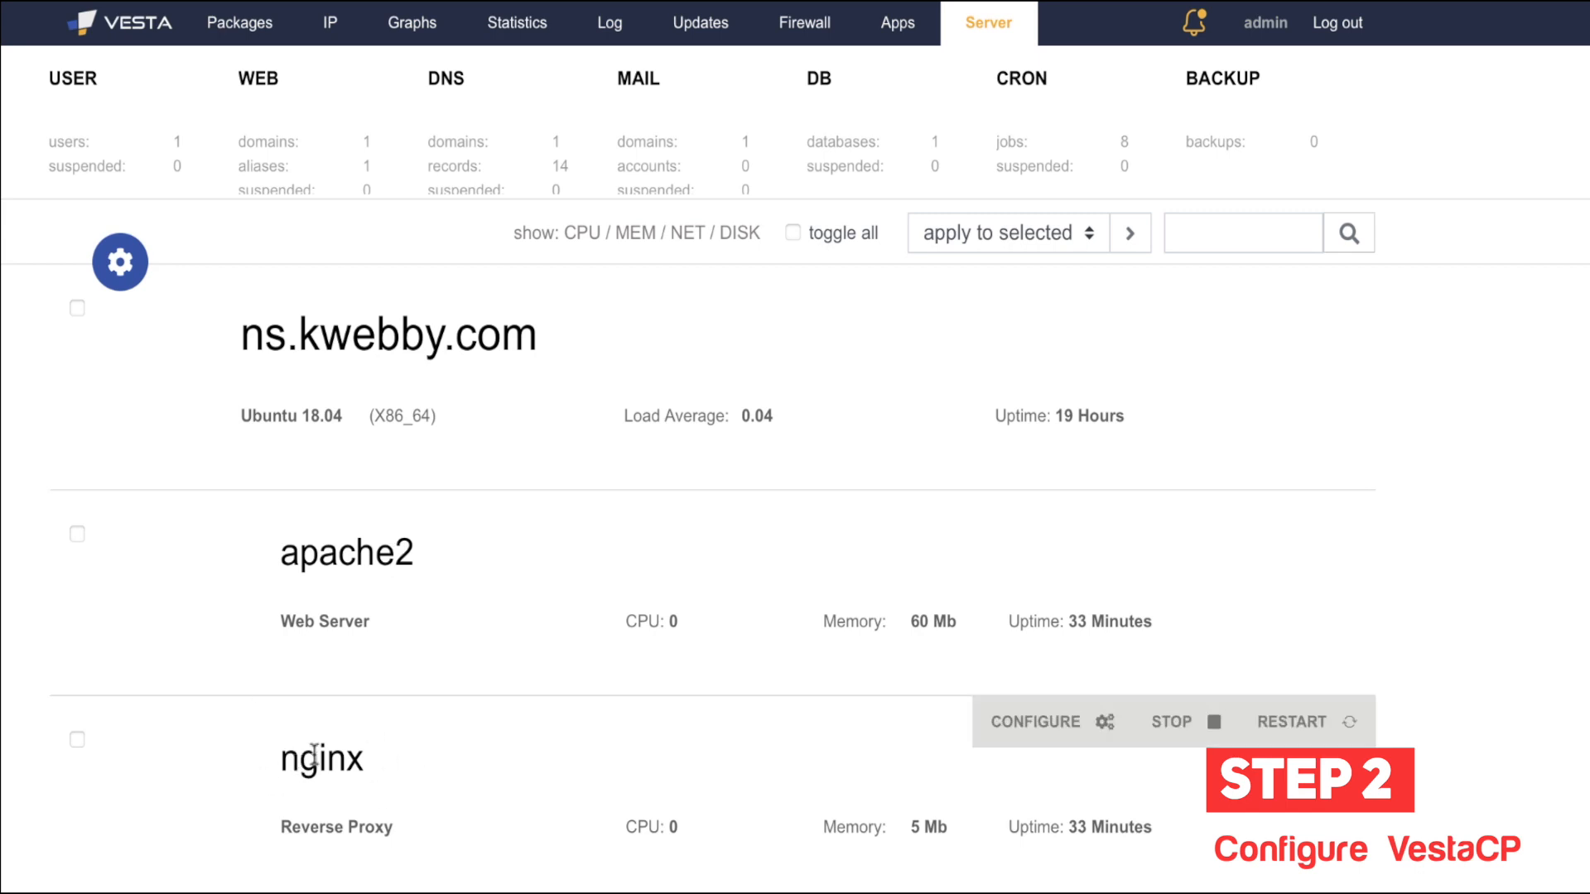
Step: Open the Configuring Server form for ns.kwebby.com
double_click(396, 542)
left_click(220, 548)
scroll(220, 548, "up", 1)
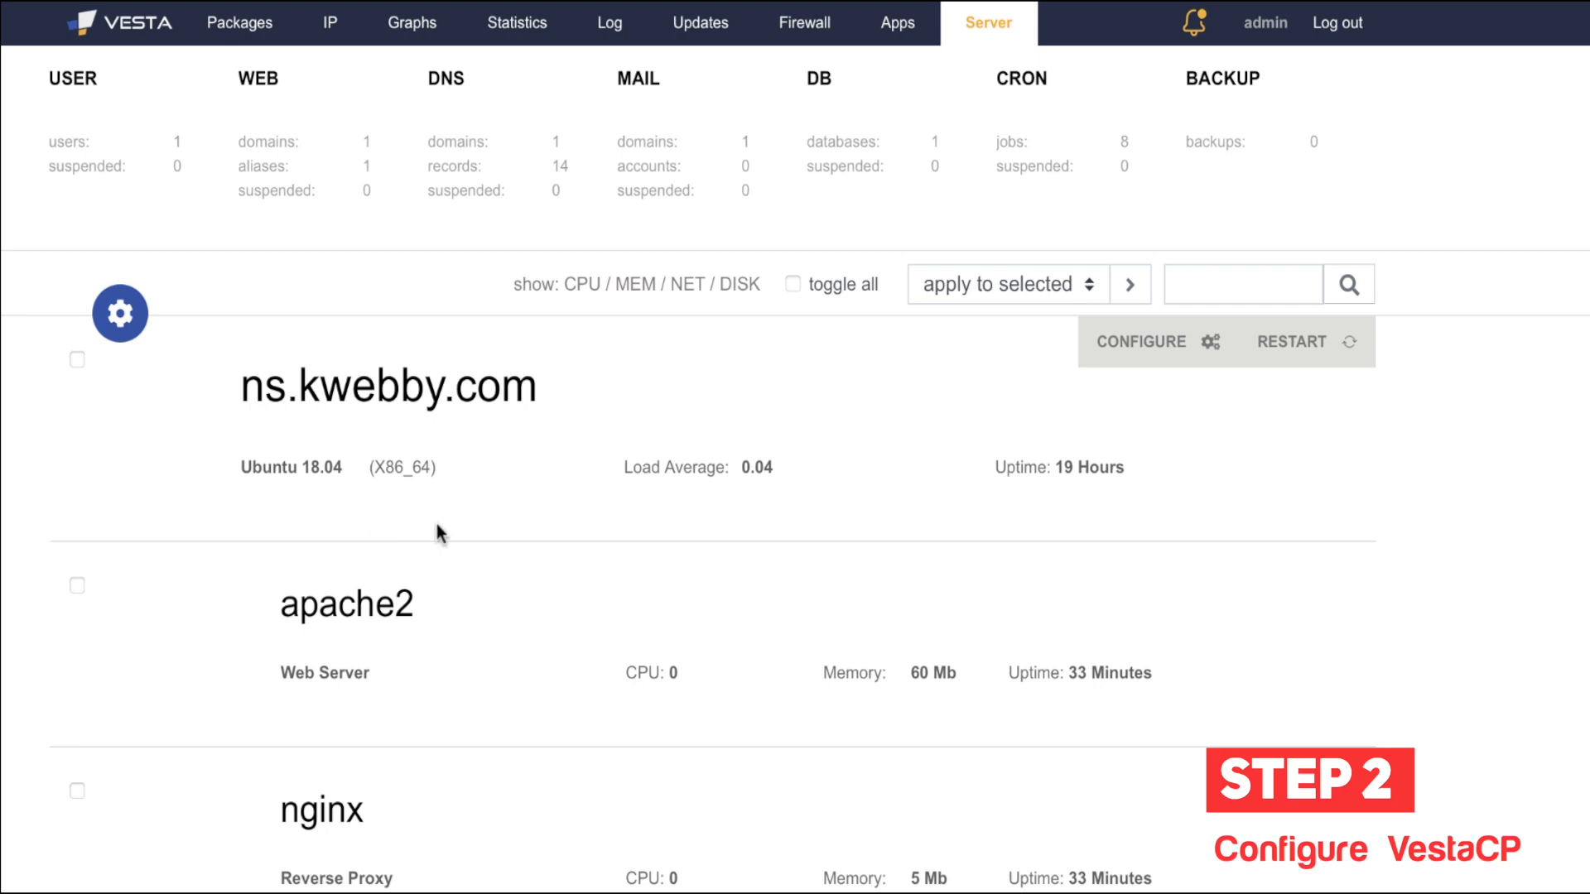
scroll(547, 650, "down", 1)
scroll(547, 650, "up", 1)
scroll(458, 660, "down", 2)
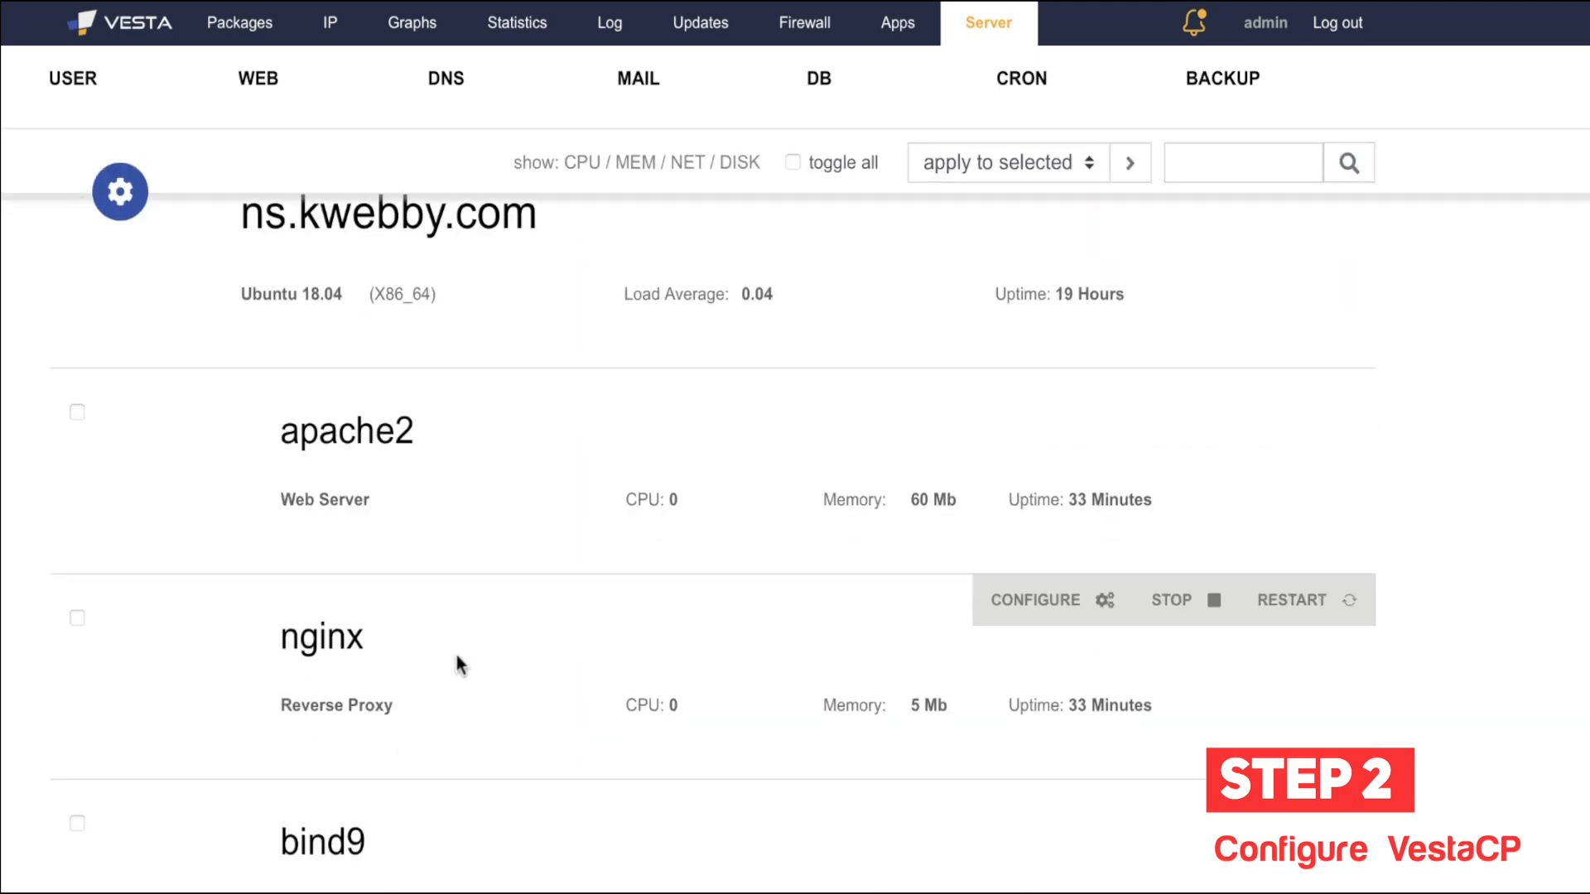
scroll(458, 661, "up", 3)
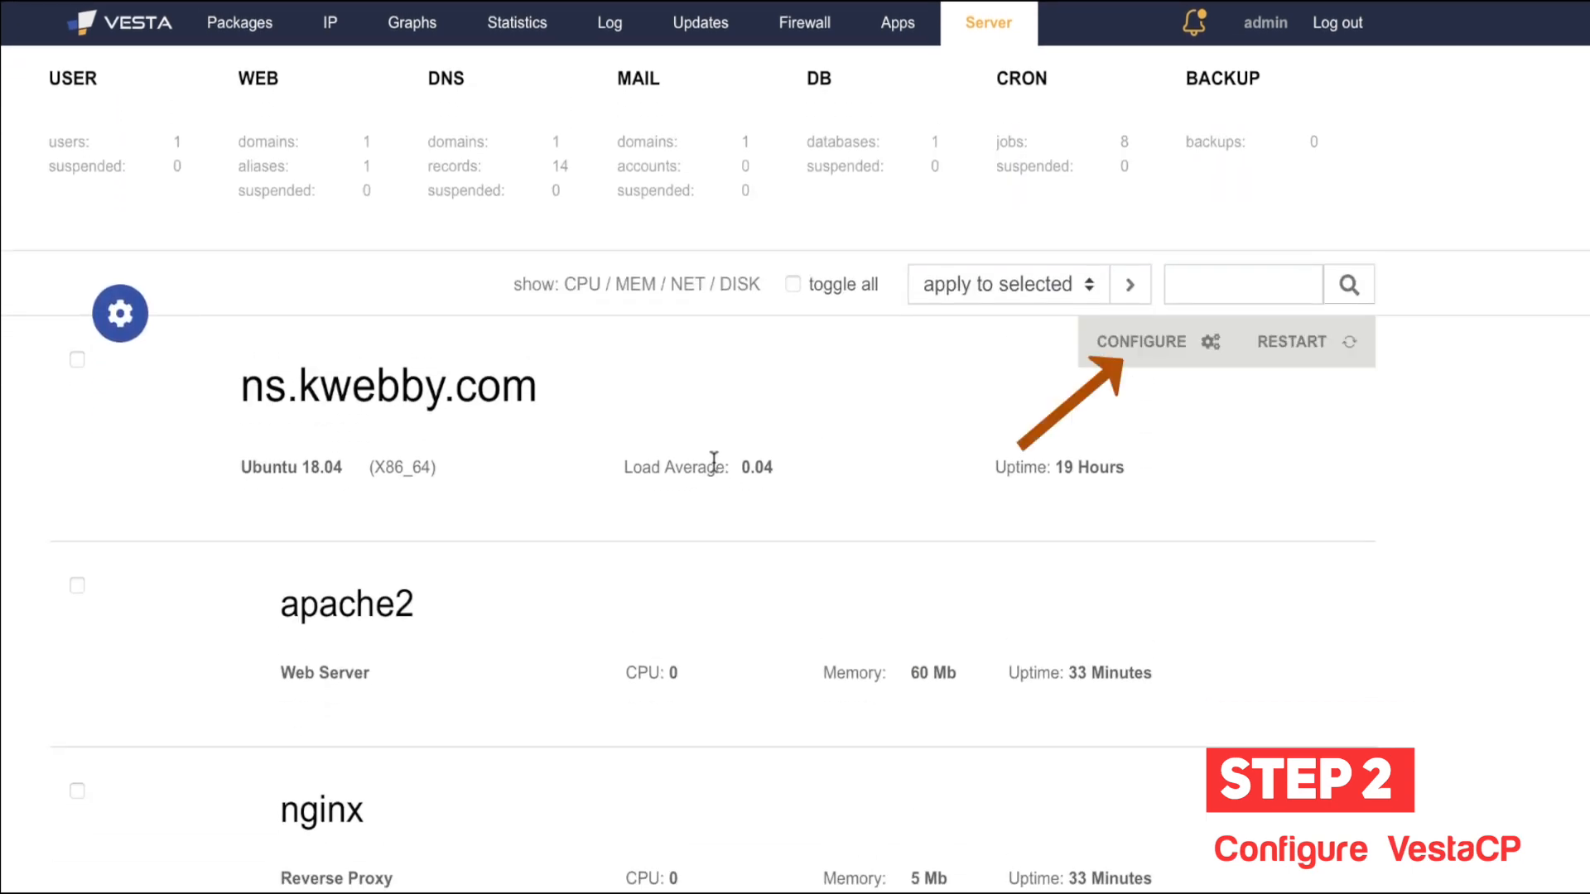
left_click(1159, 382)
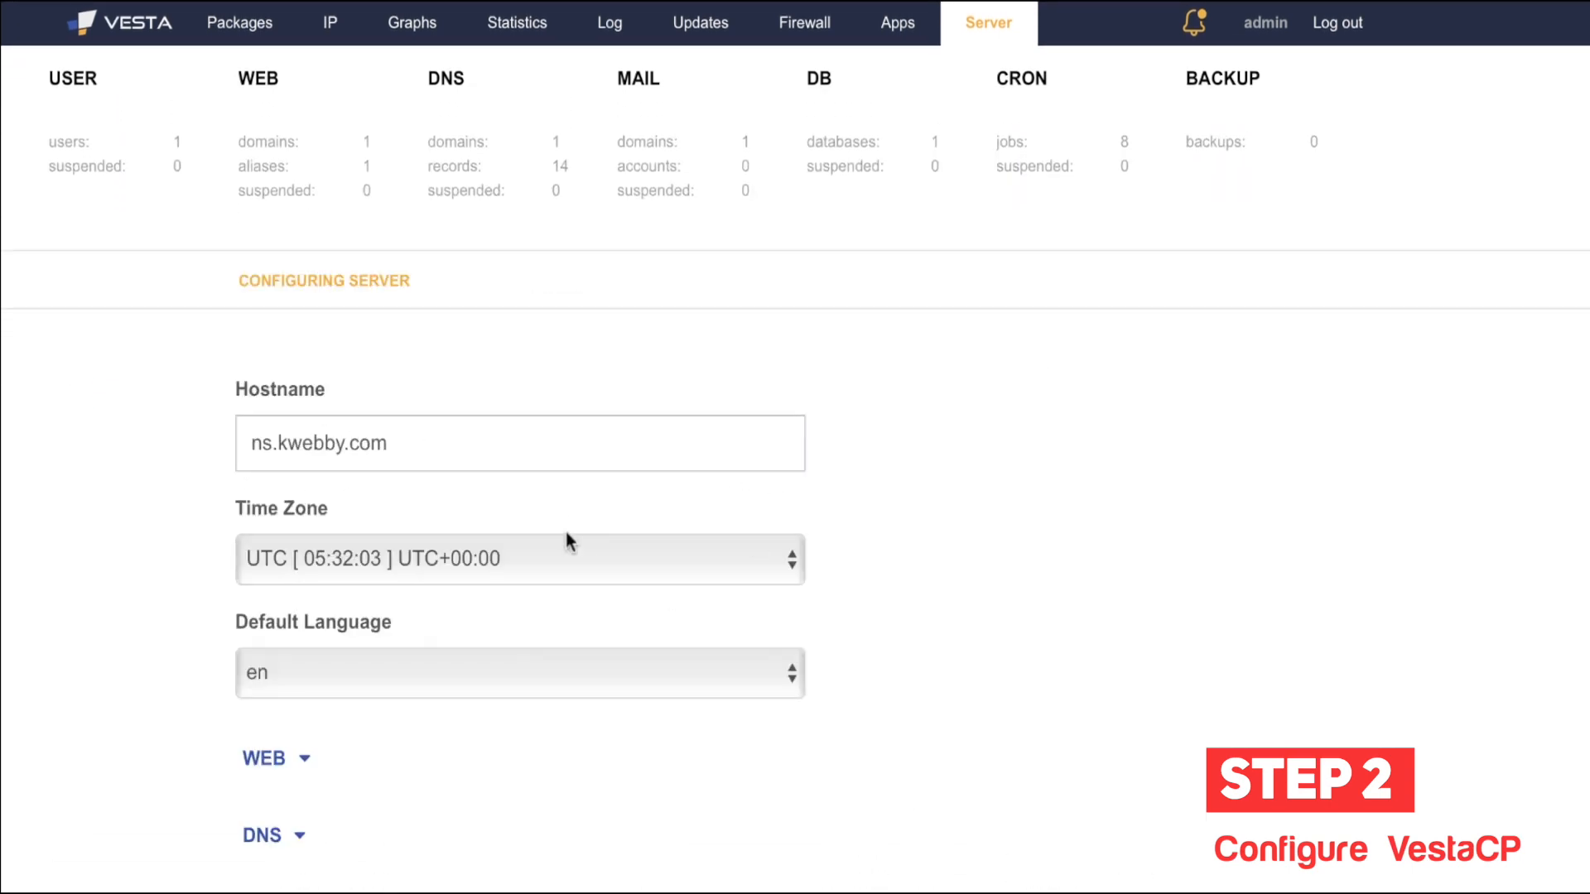
Step: Expand the WEB section of the server settings and open the nginx Proxy Server configuration
scroll(568, 540, "down", 2)
scroll(567, 538, "down", 1)
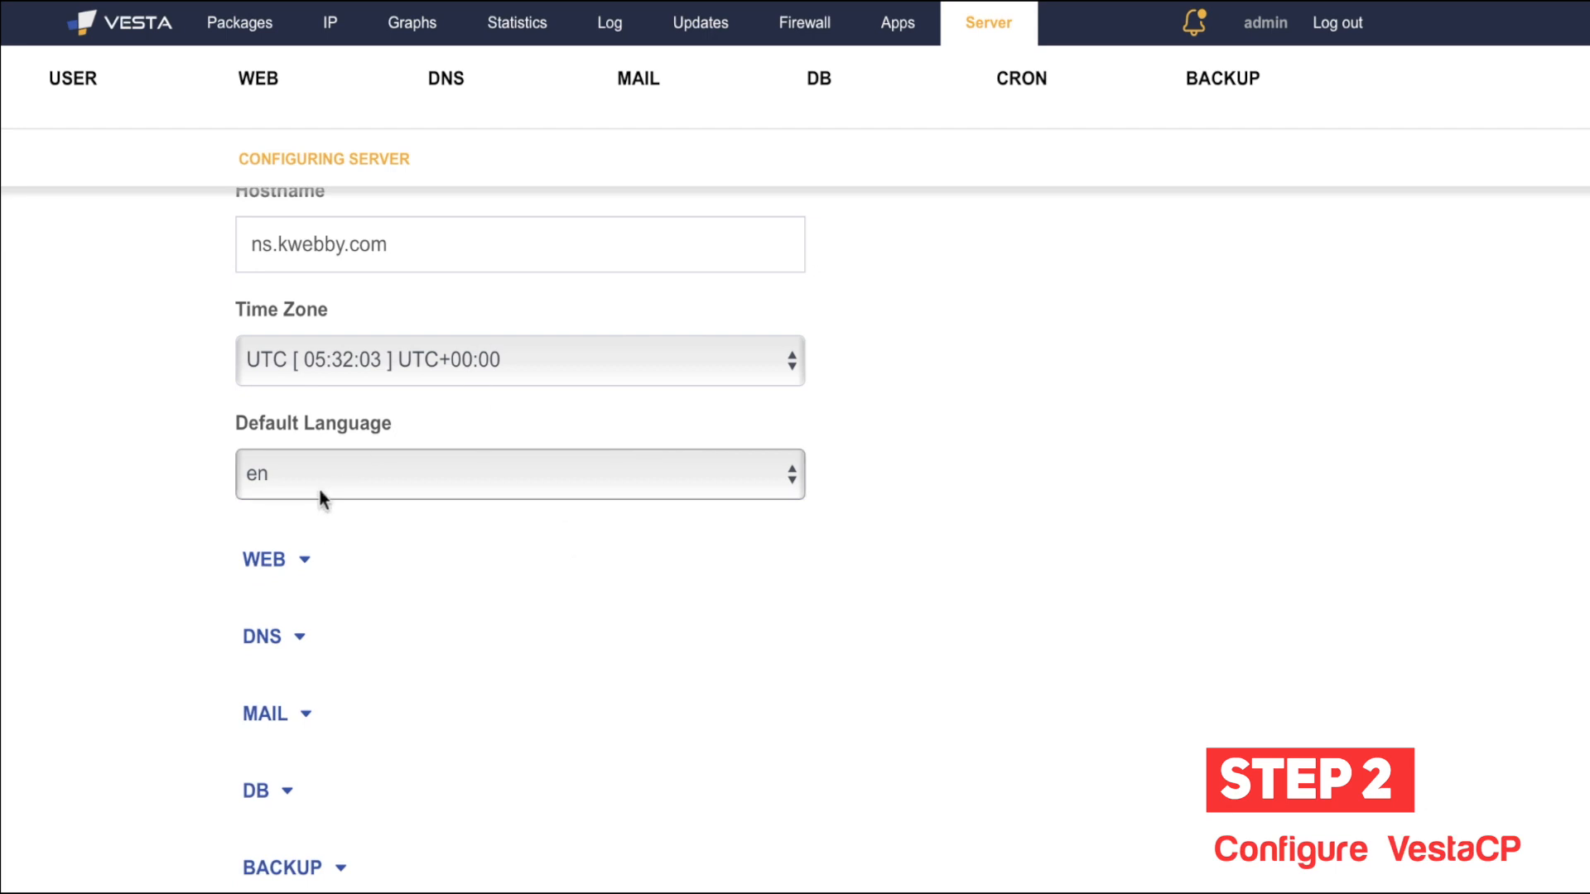
scroll(171, 608, "down", 1)
left_click(280, 457)
scroll(176, 588, "down", 1)
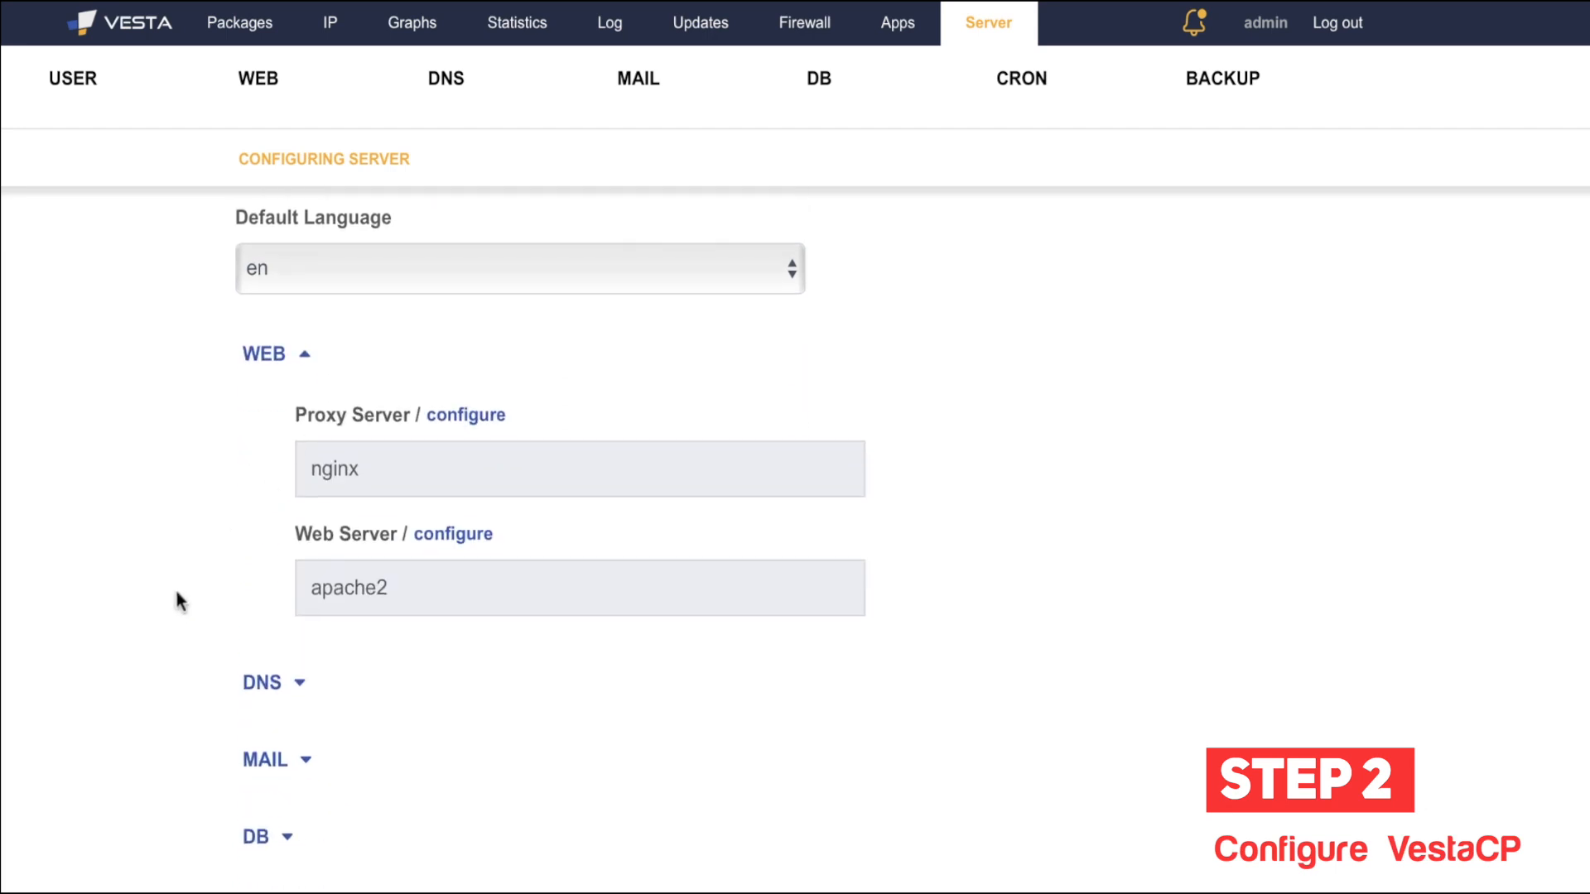
left_click(460, 421)
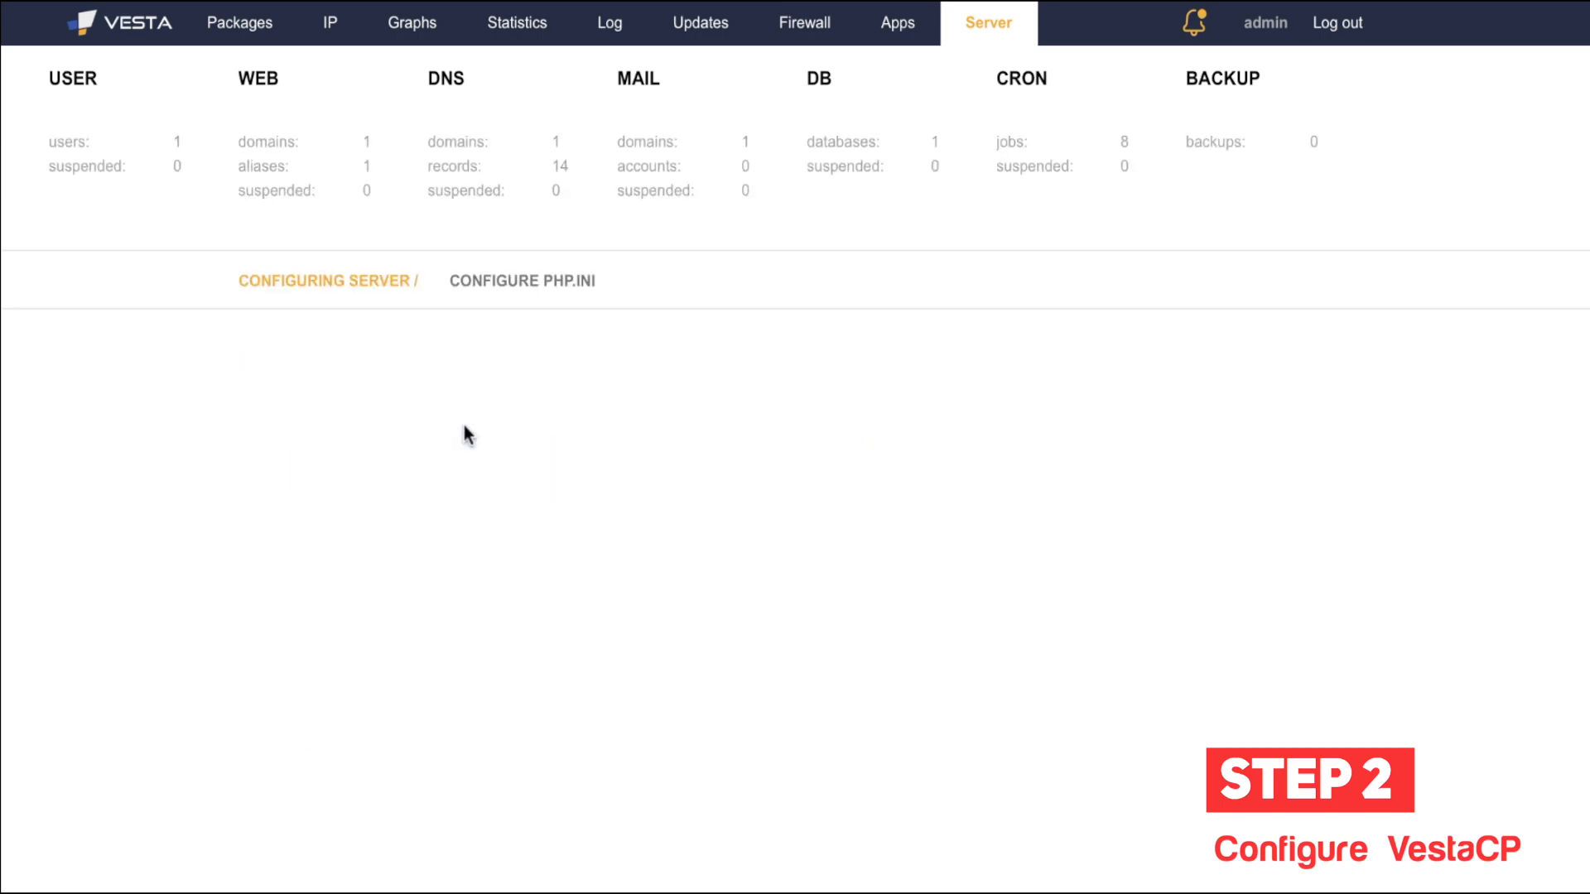
Step: Scroll through the nginx settings (worker_processes auto, worker_connections 1024) and back to the top
scroll(397, 542, "down", 1)
scroll(304, 541, "down", 2)
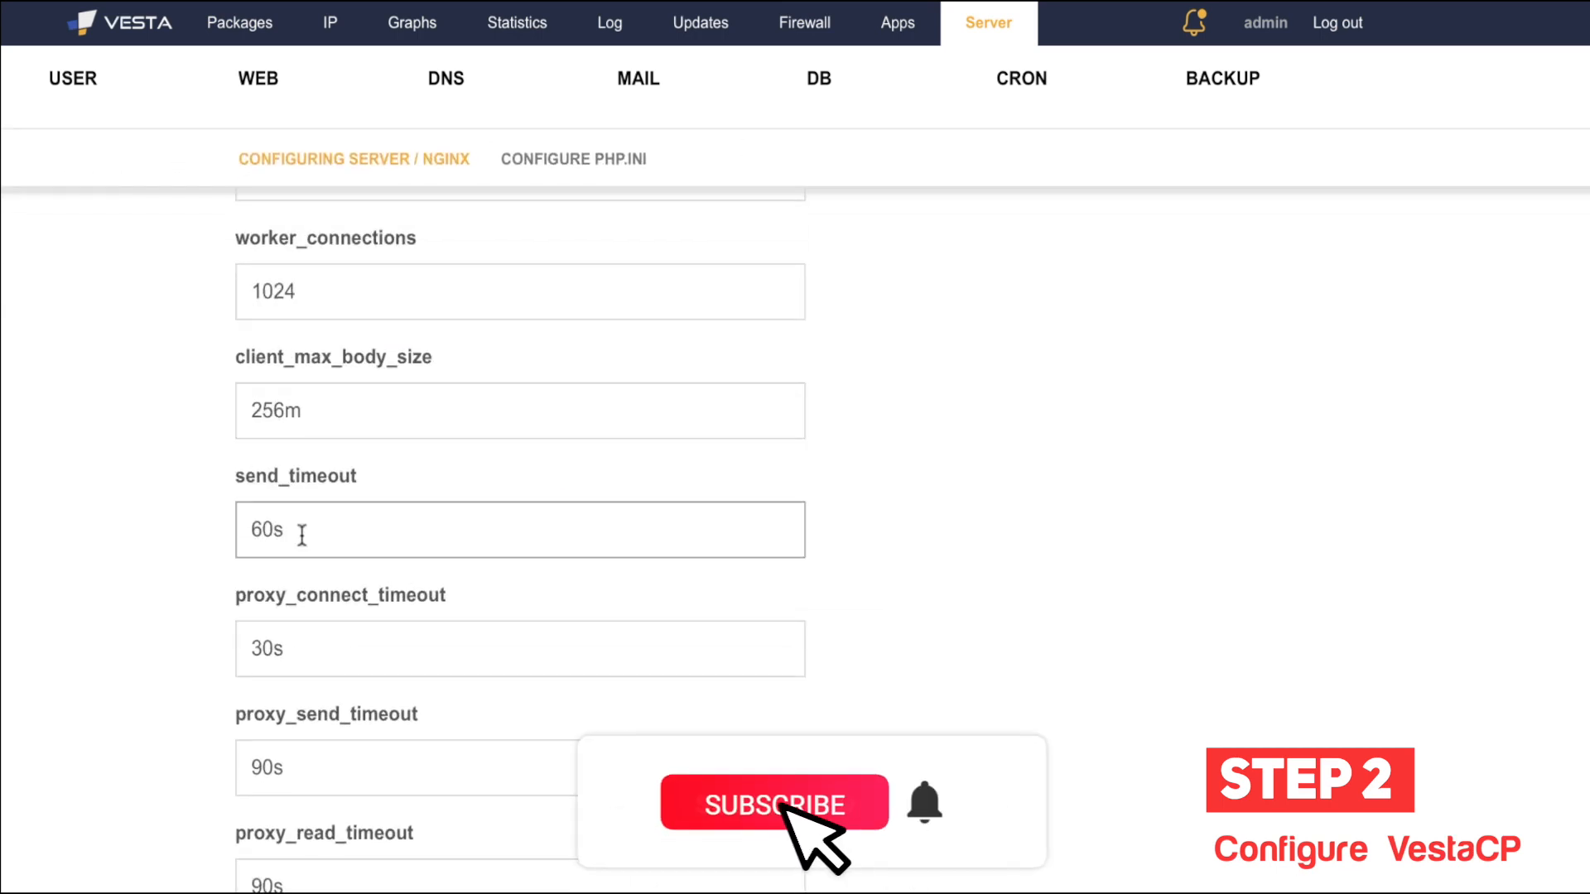
scroll(277, 534, "down", 1)
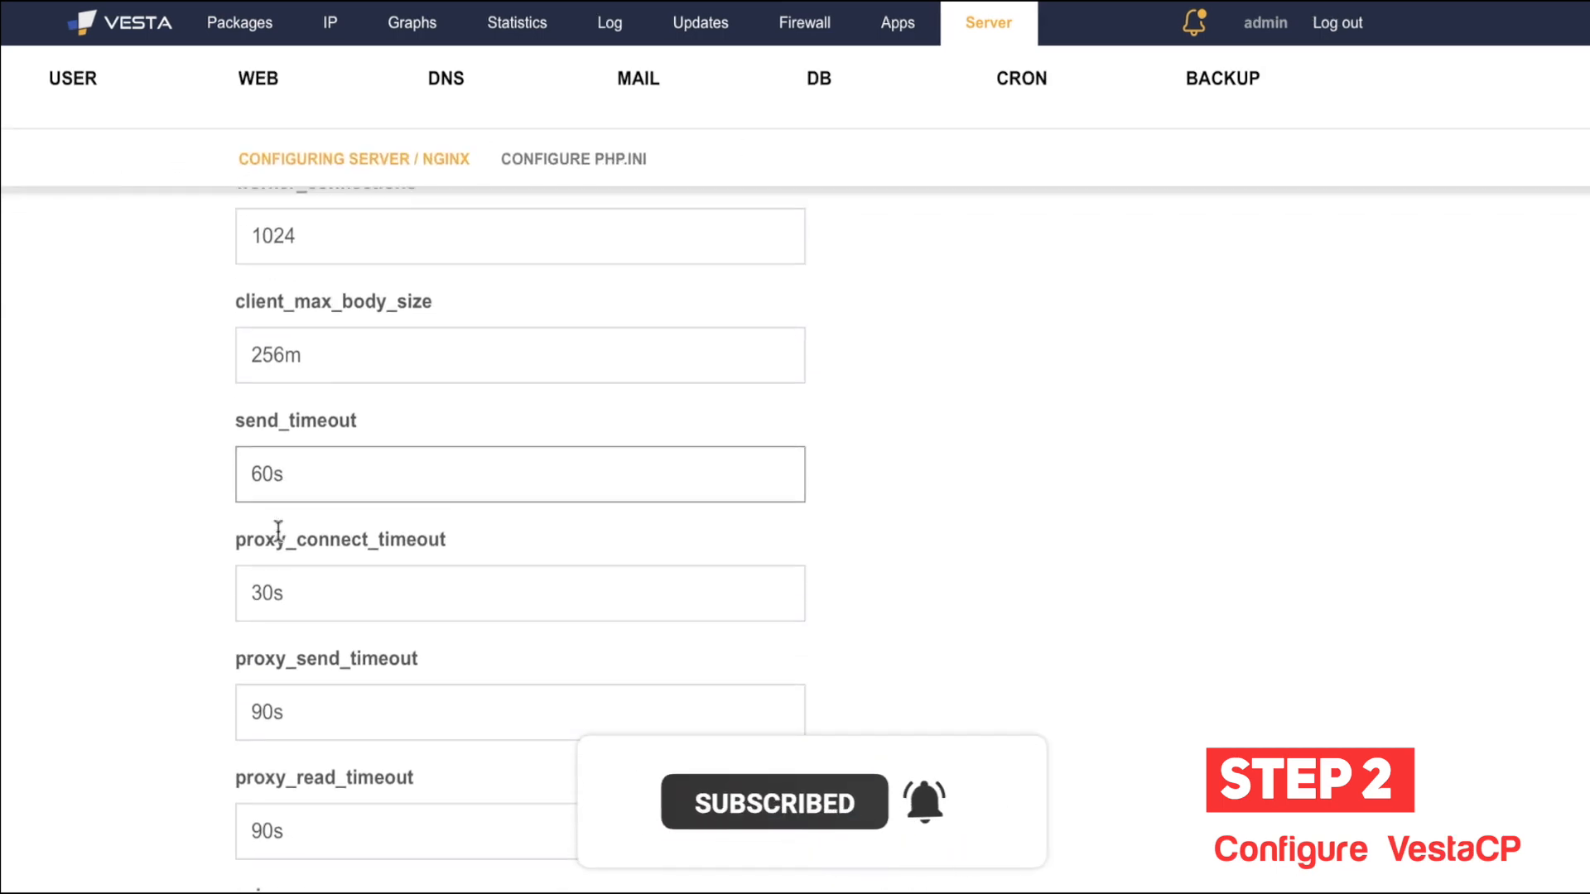
scroll(278, 538, "up", 4)
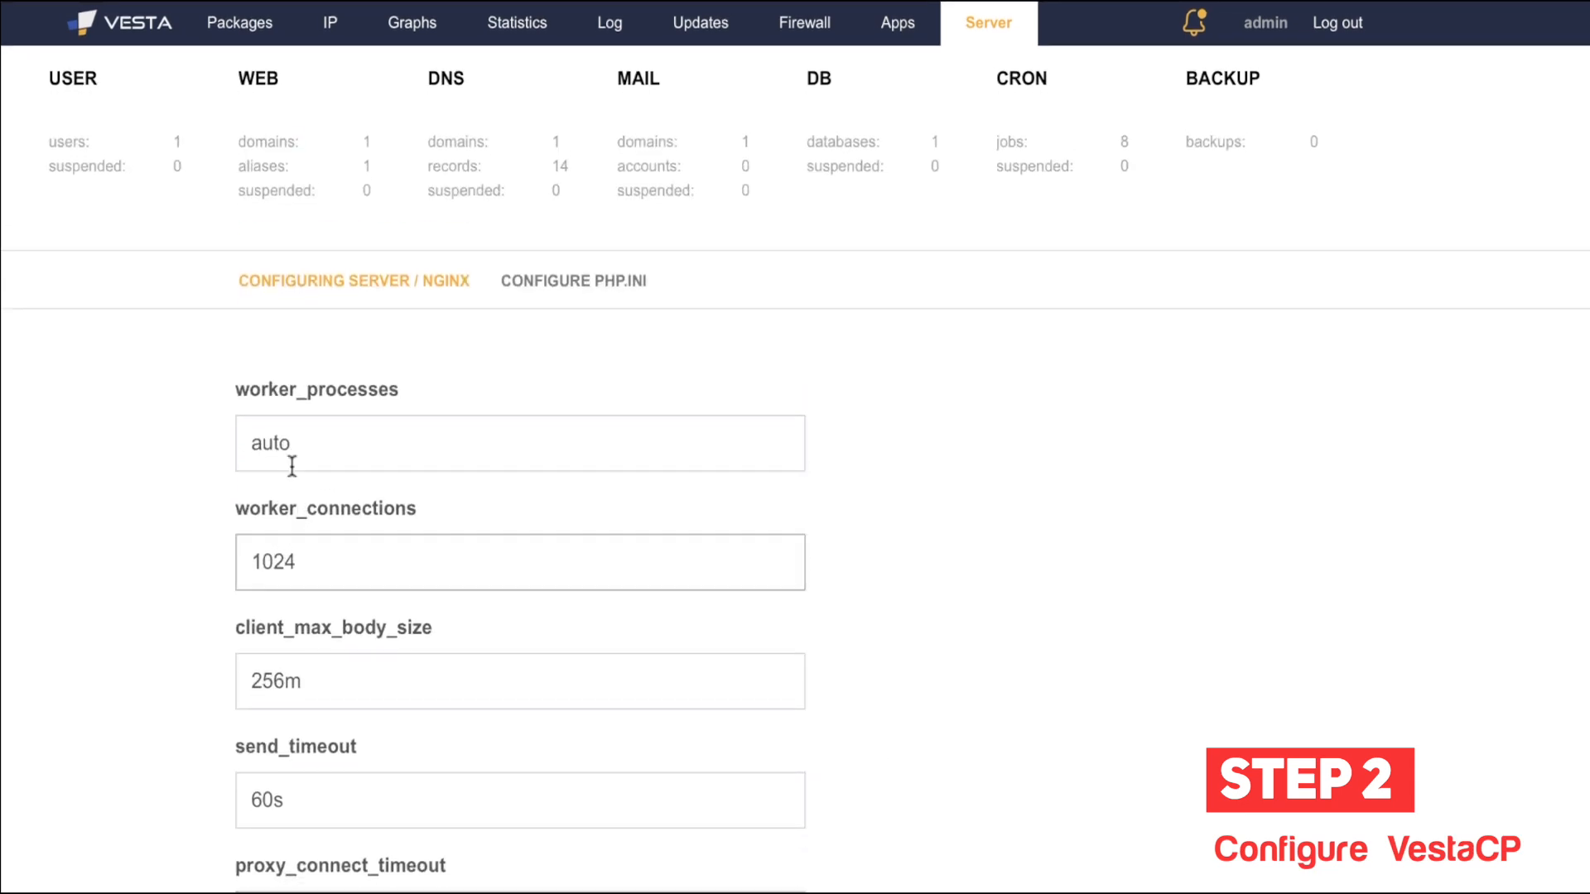
scroll(194, 523, "down", 1)
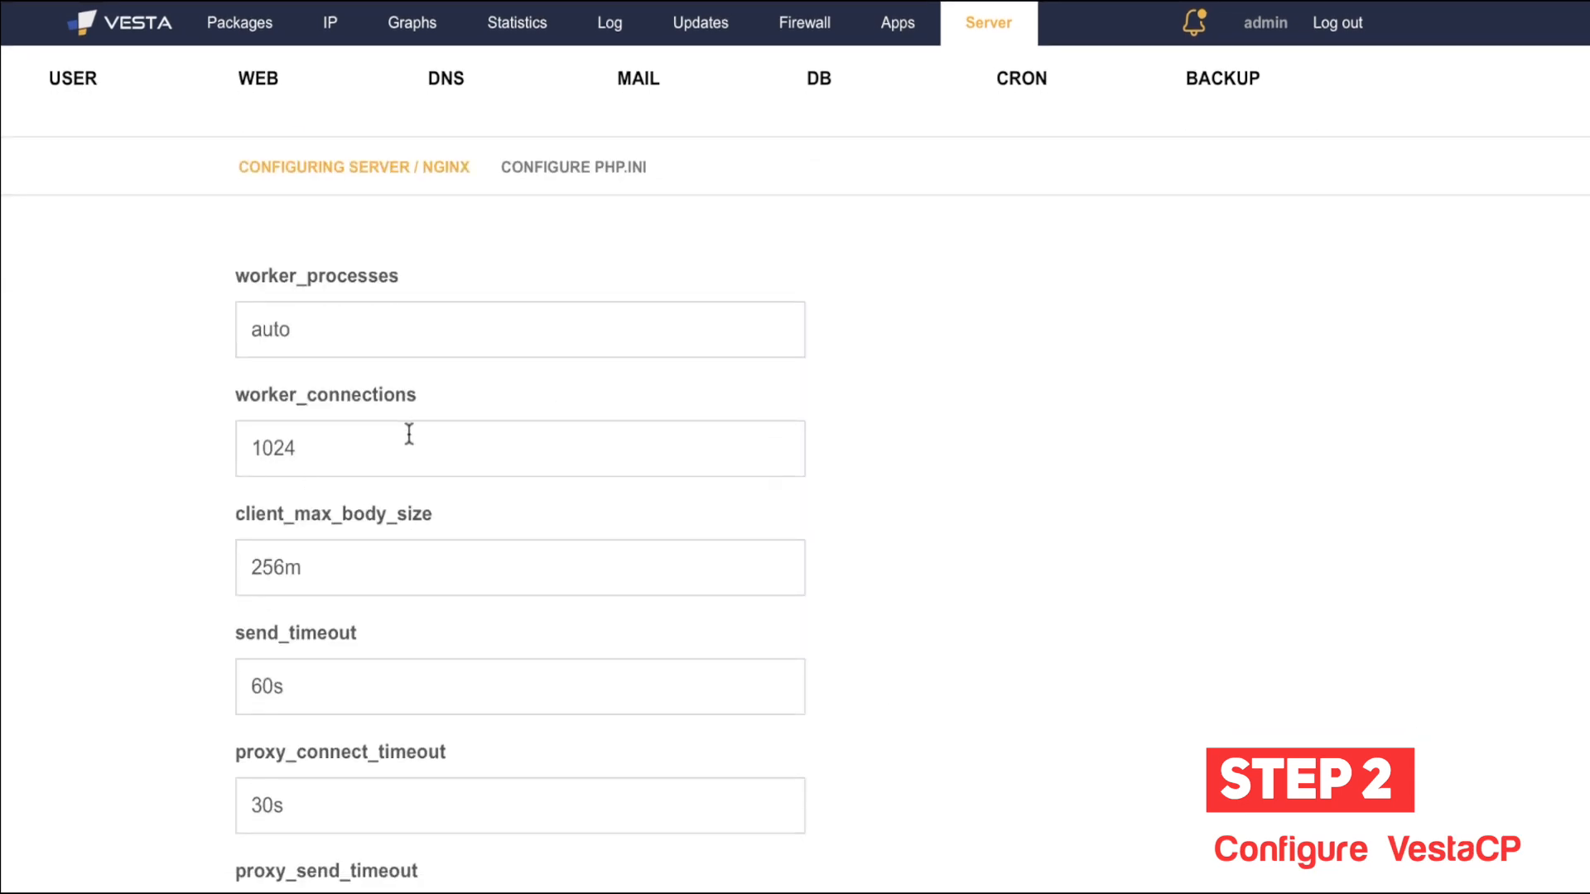
scroll(116, 620, "down", 2)
scroll(116, 619, "down", 1)
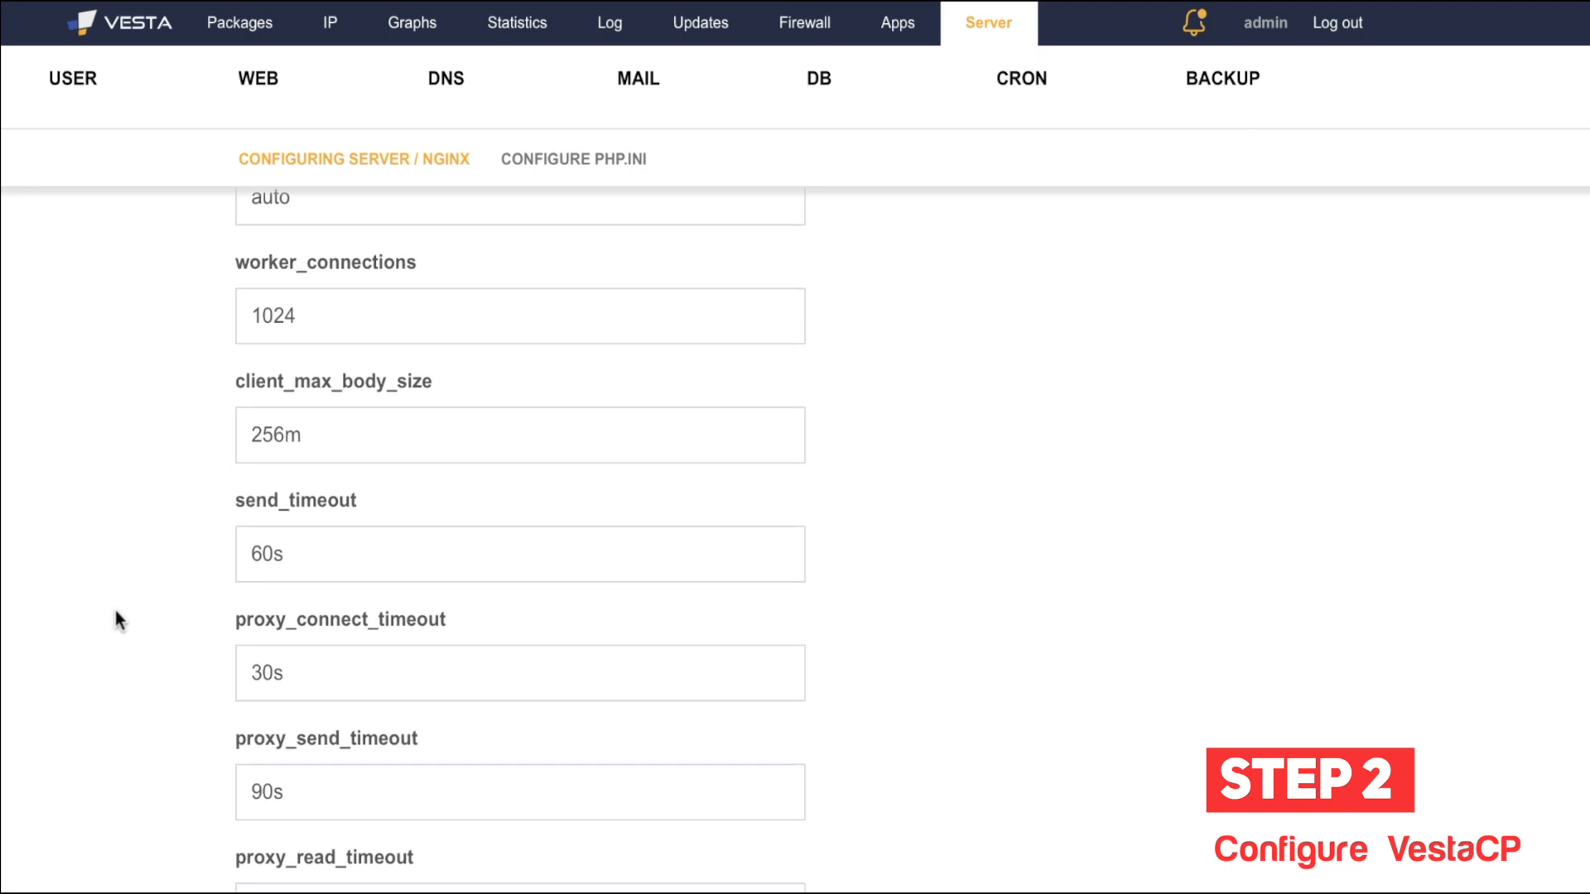
scroll(116, 664, "down", 1)
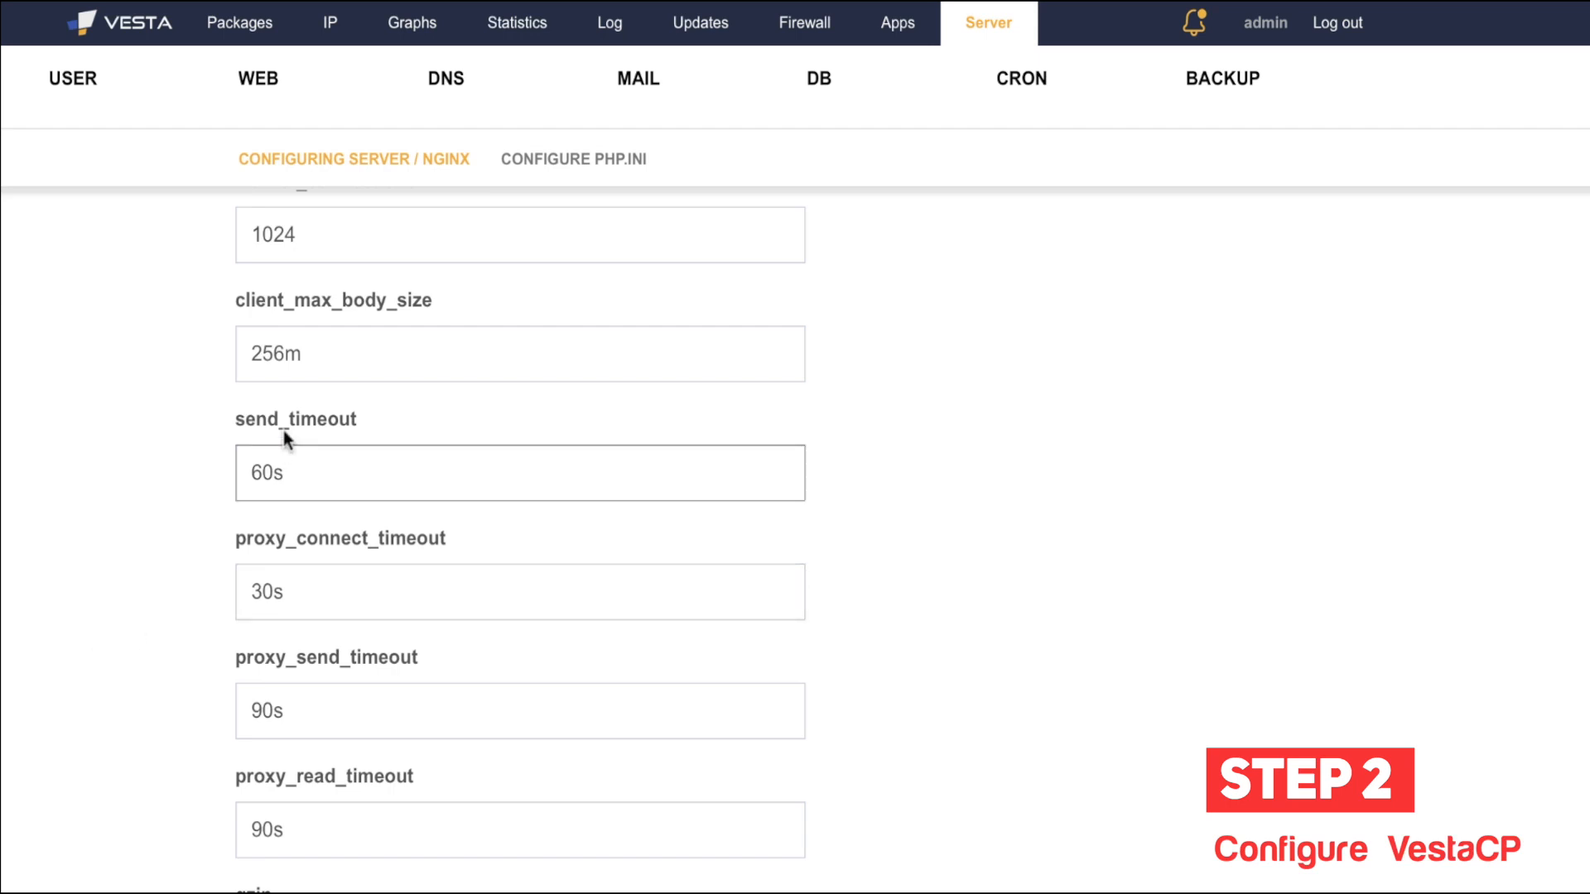
scroll(224, 497, "down", 5)
scroll(223, 497, "up", 7)
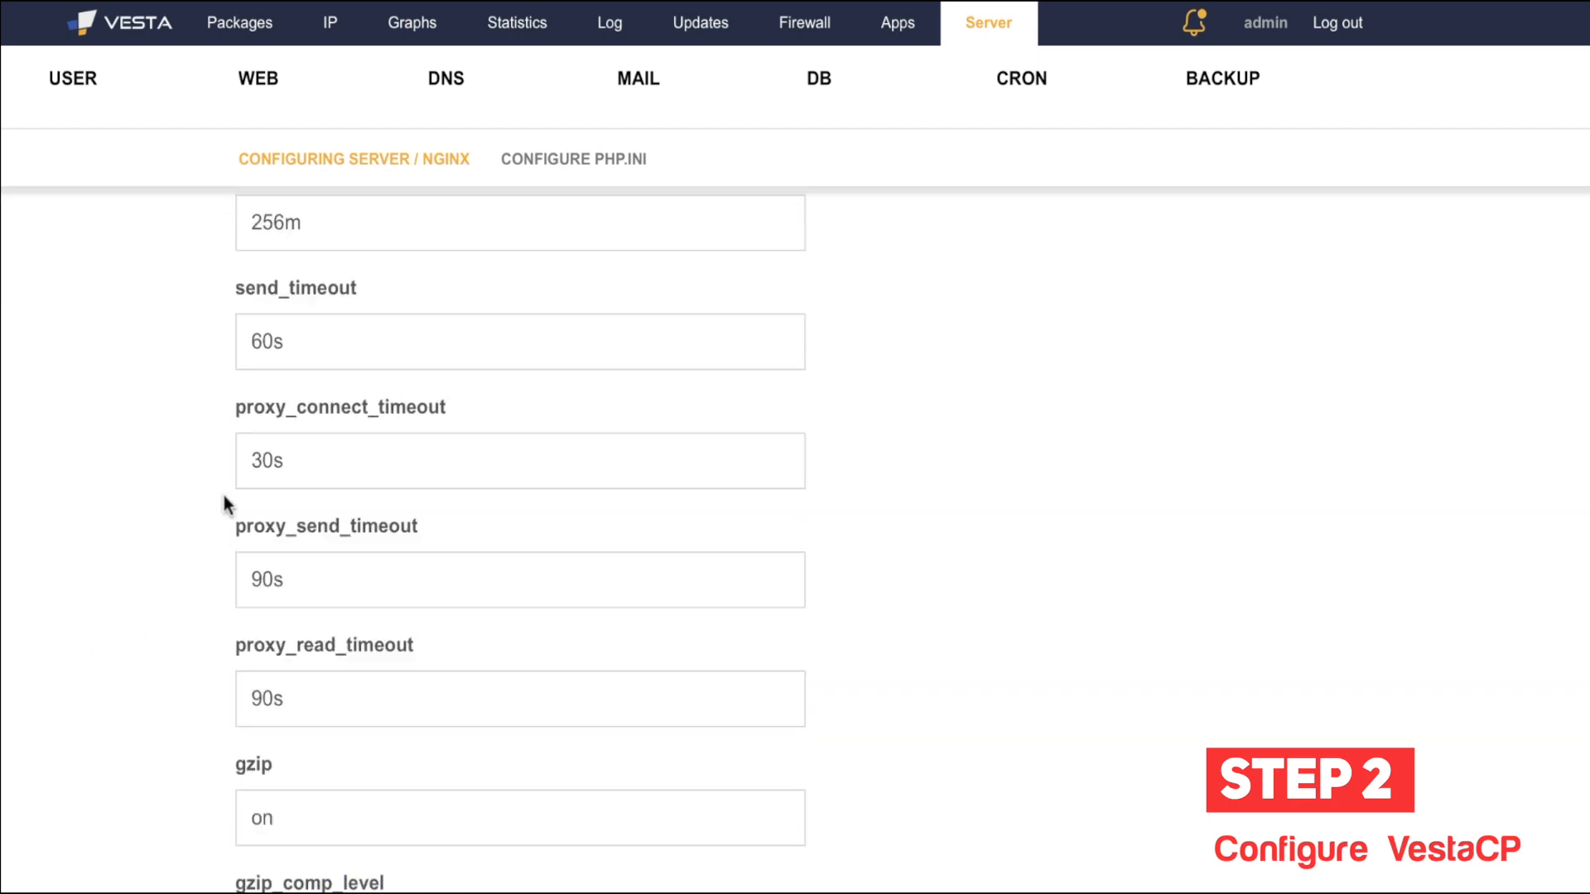
scroll(271, 434, "up", 2)
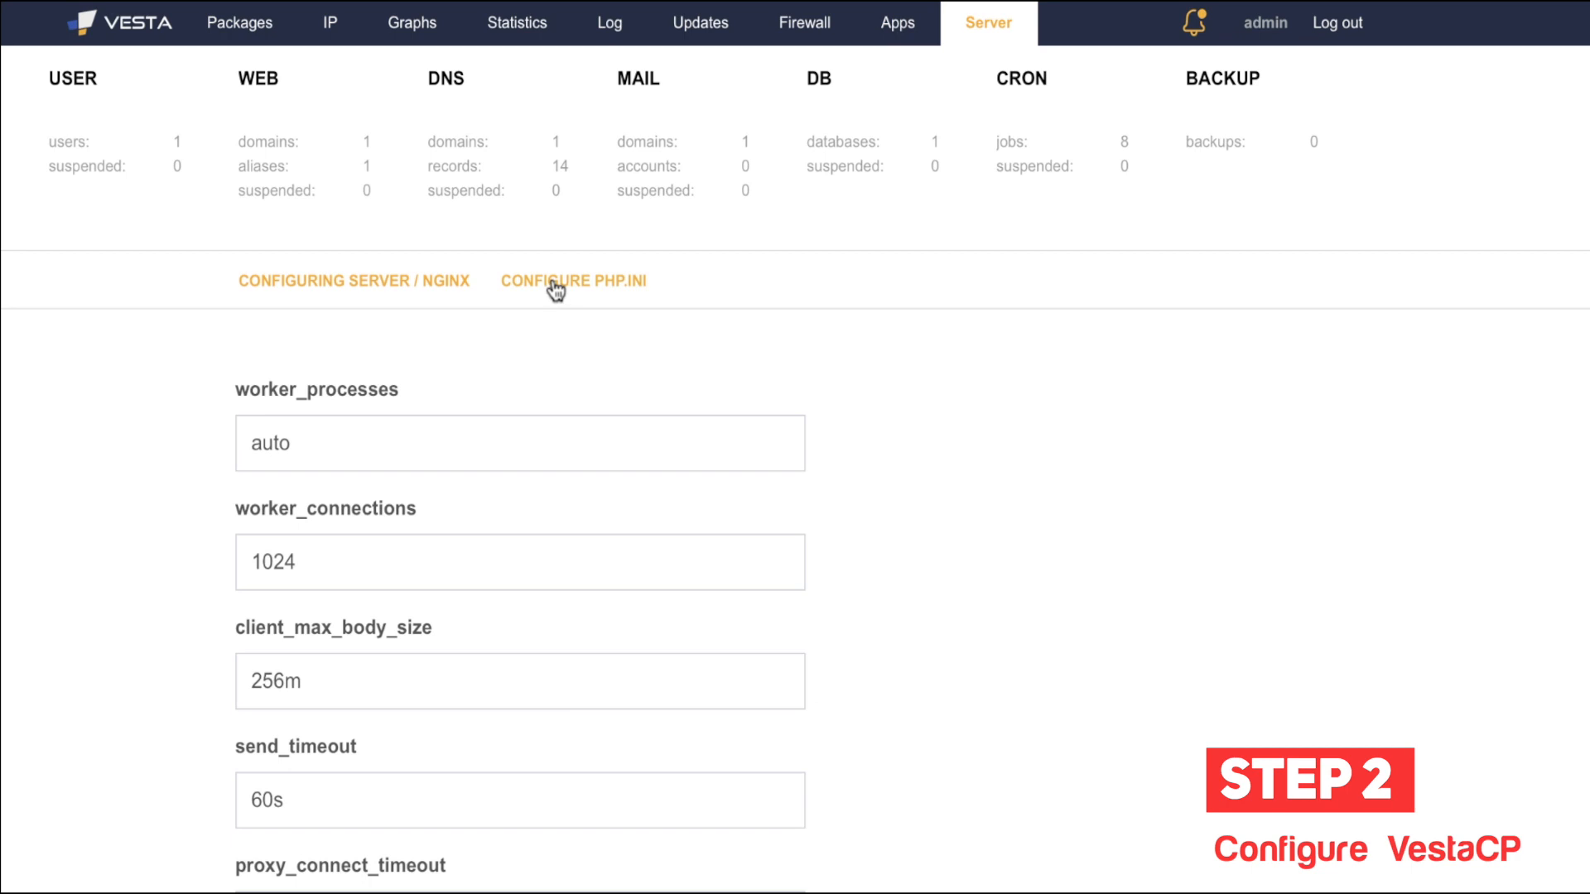
Step: Open the CONFIGURE PHP.INI page and scroll through its settings
left_click(599, 286)
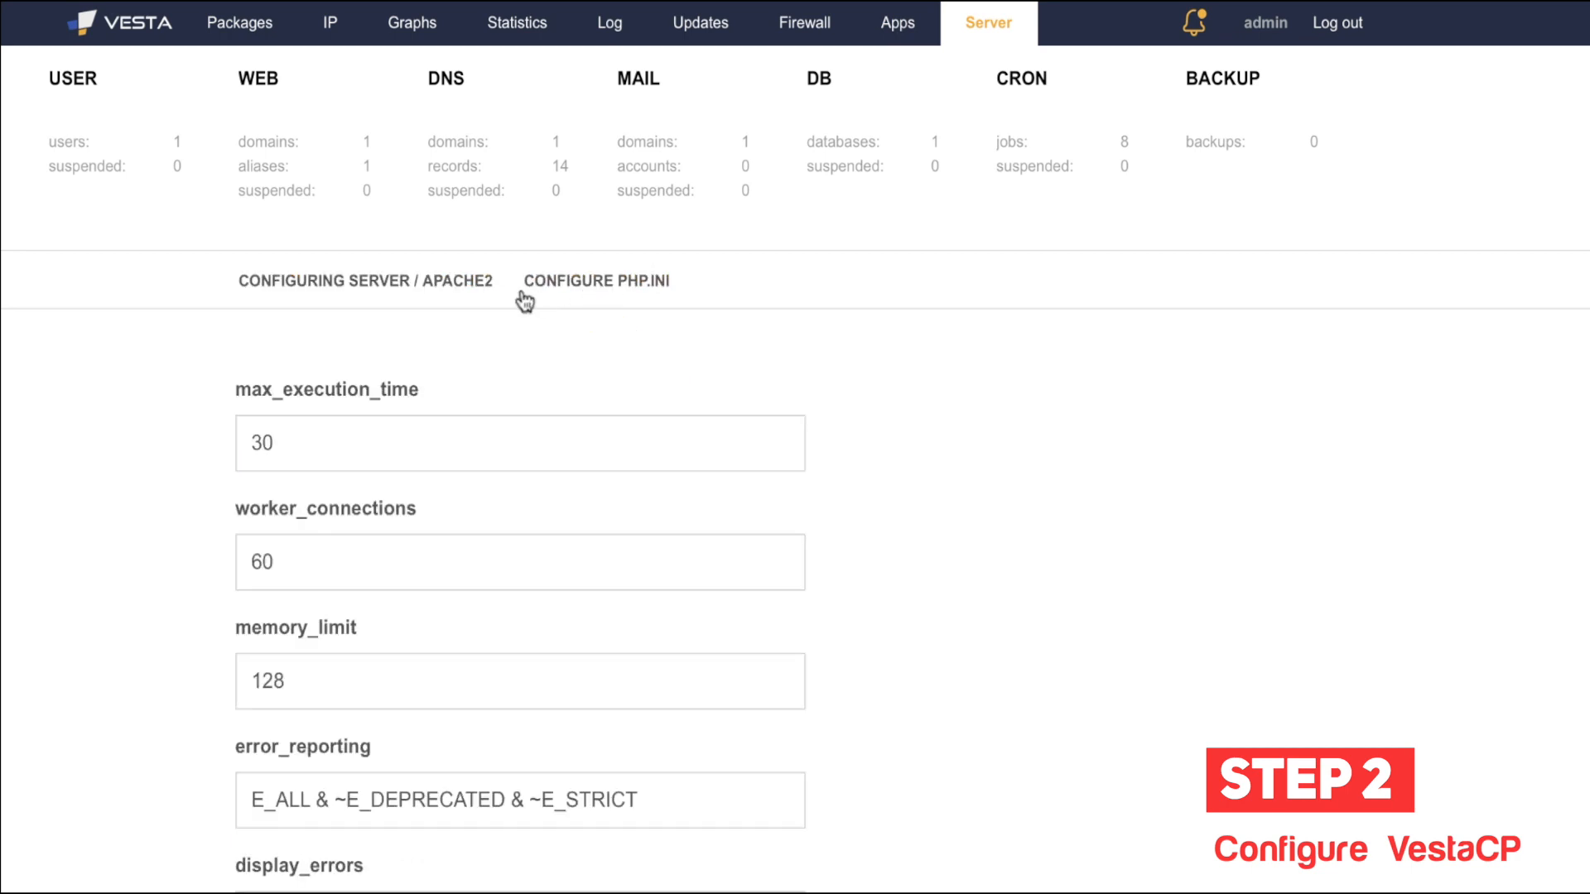
scroll(401, 447, "down", 2)
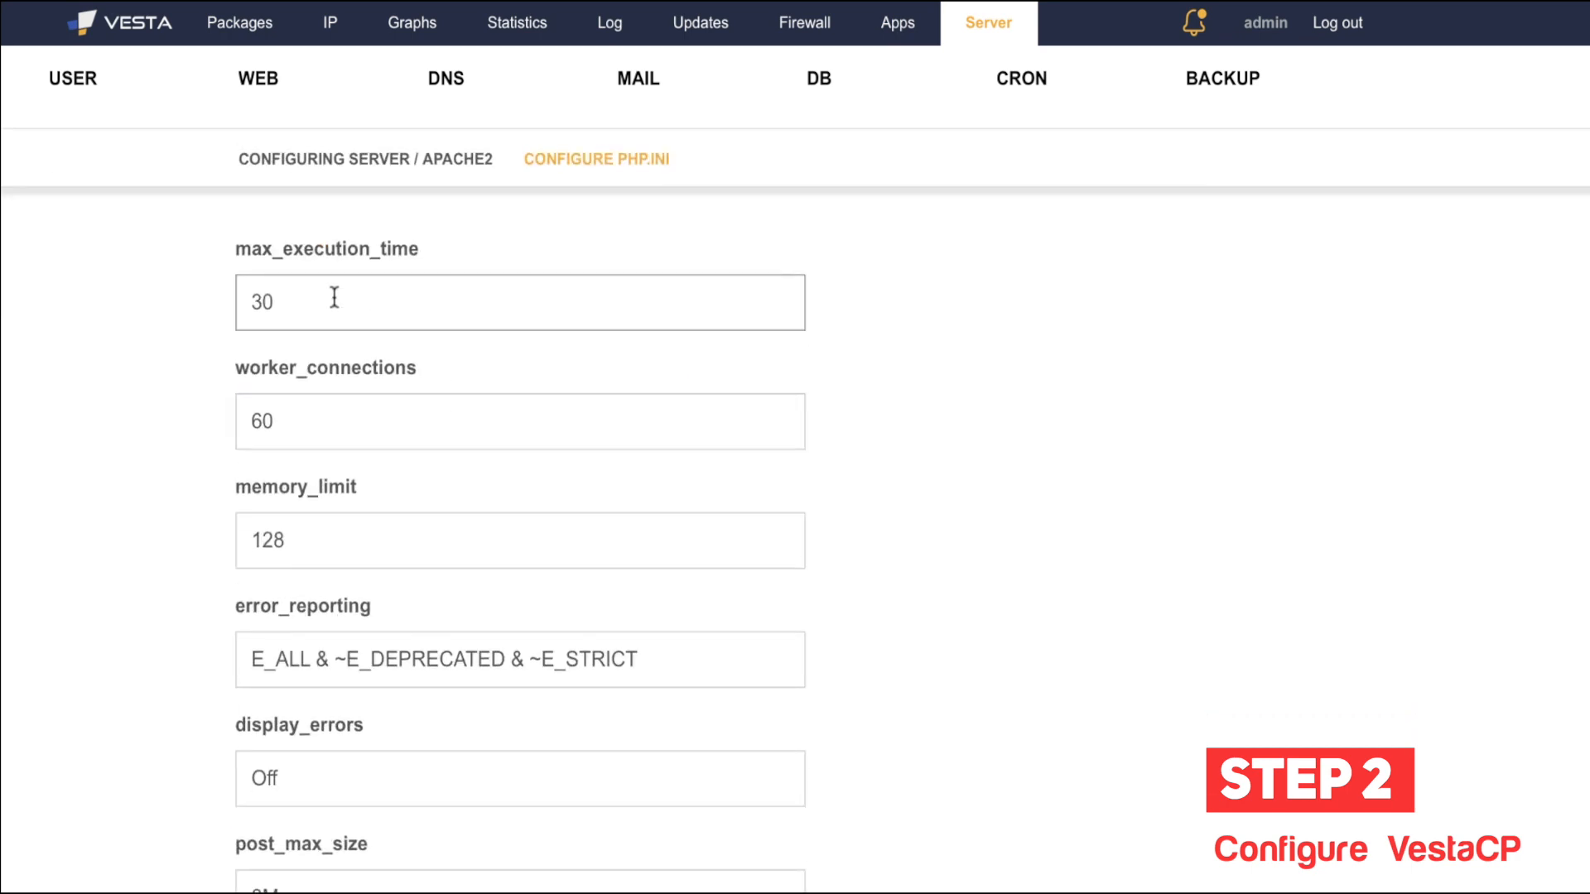
scroll(356, 315, "down", 2)
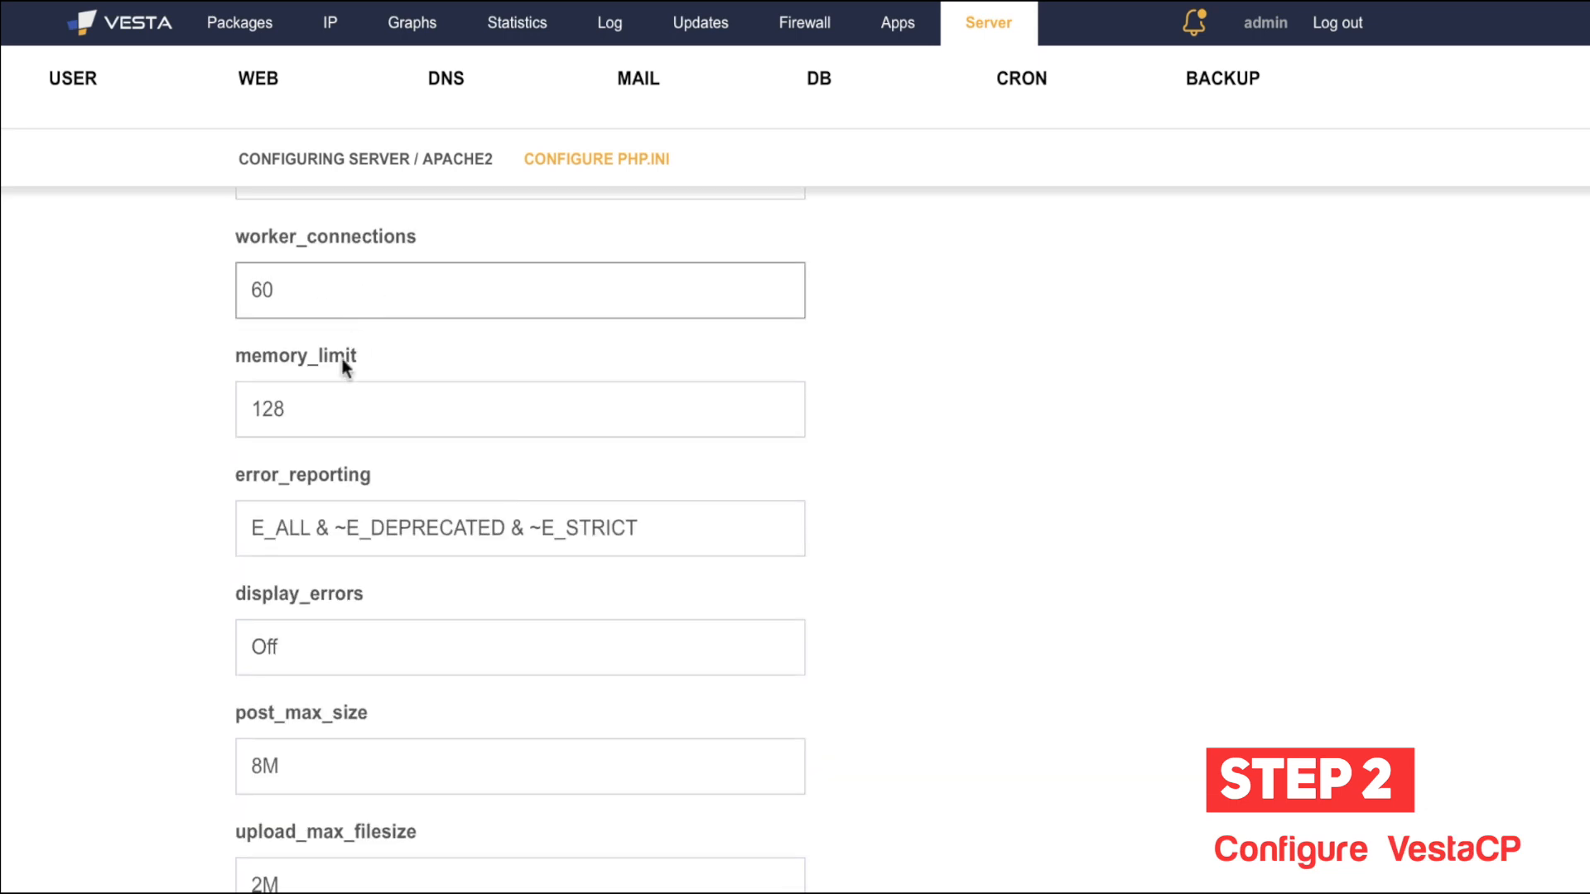
scroll(273, 422, "down", 1)
scroll(306, 539, "down", 1)
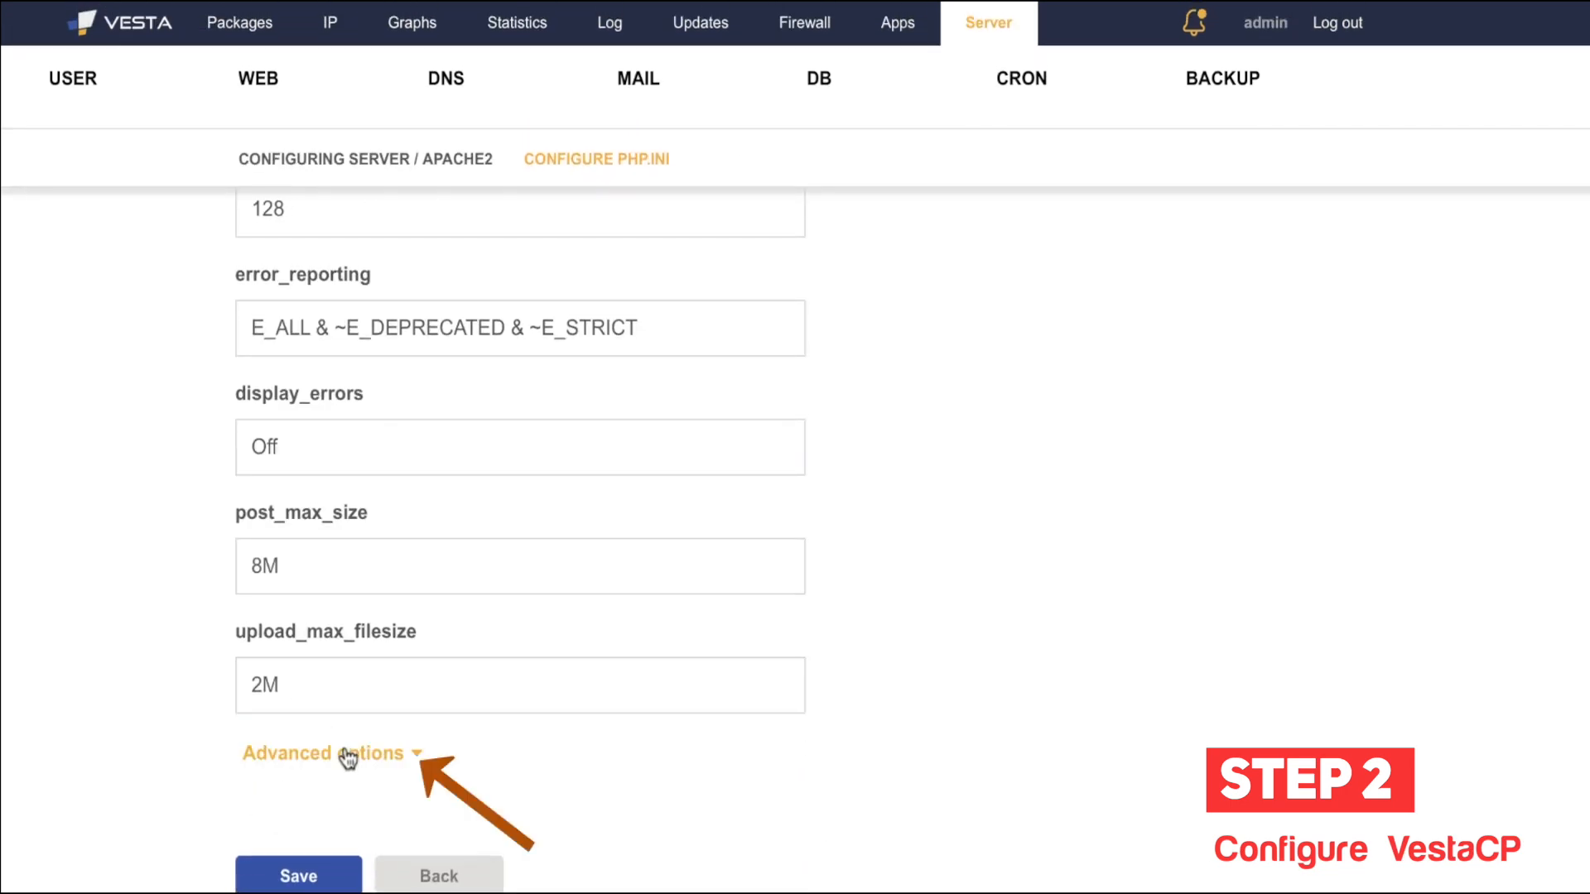
Step: Show the full php.ini under Advanced options, scroll through it, and leave without editing
left_click(348, 758)
scroll(397, 463, "down", 12)
scroll(397, 463, "down", 15)
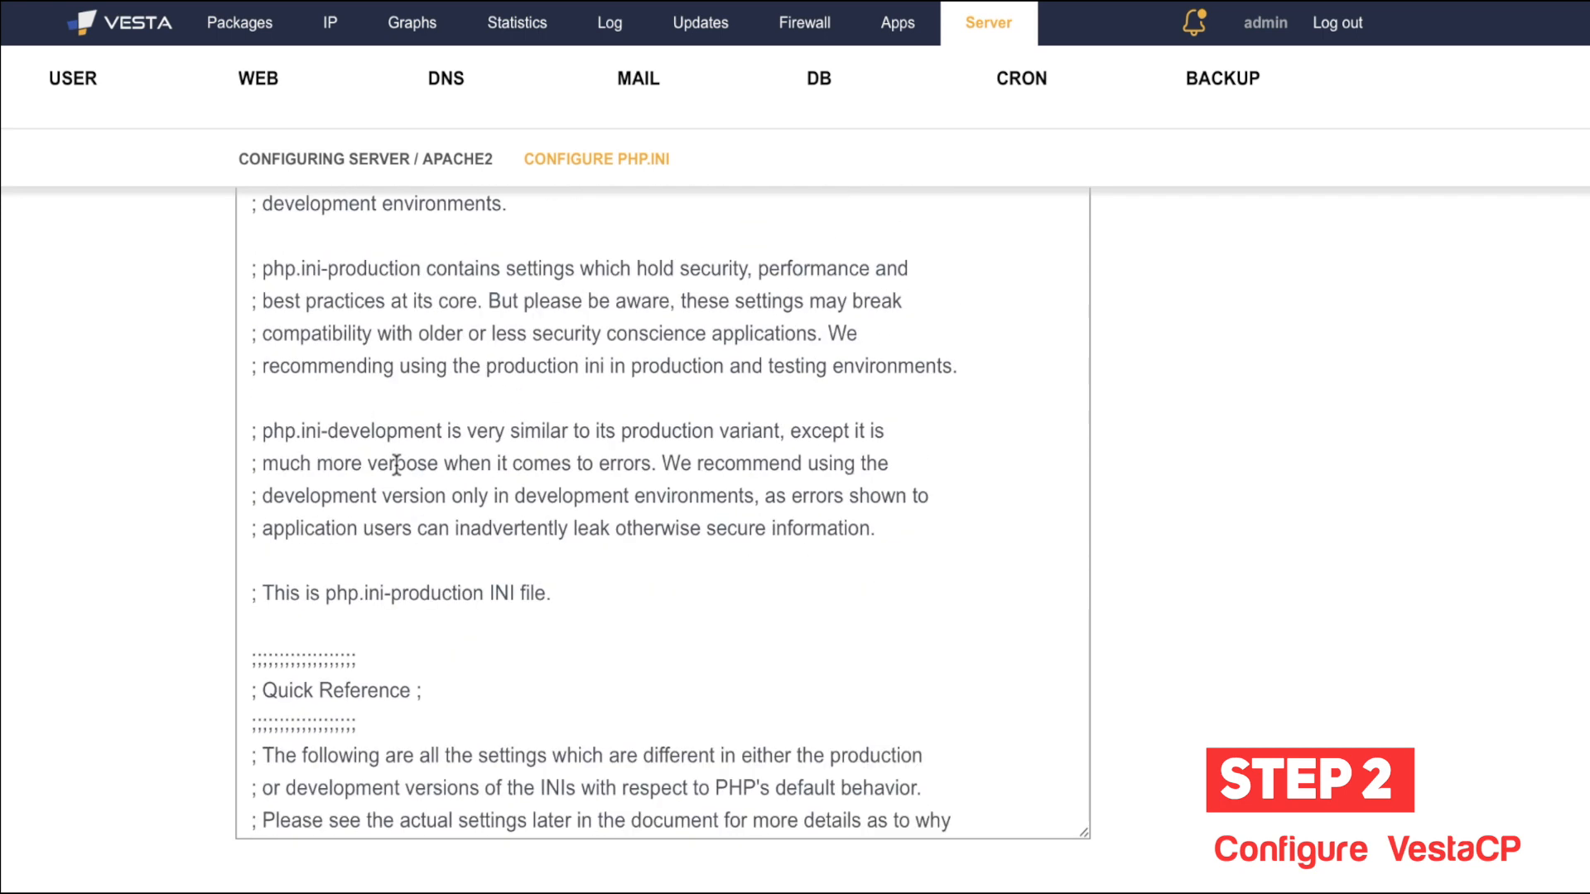
scroll(396, 466, "down", 15)
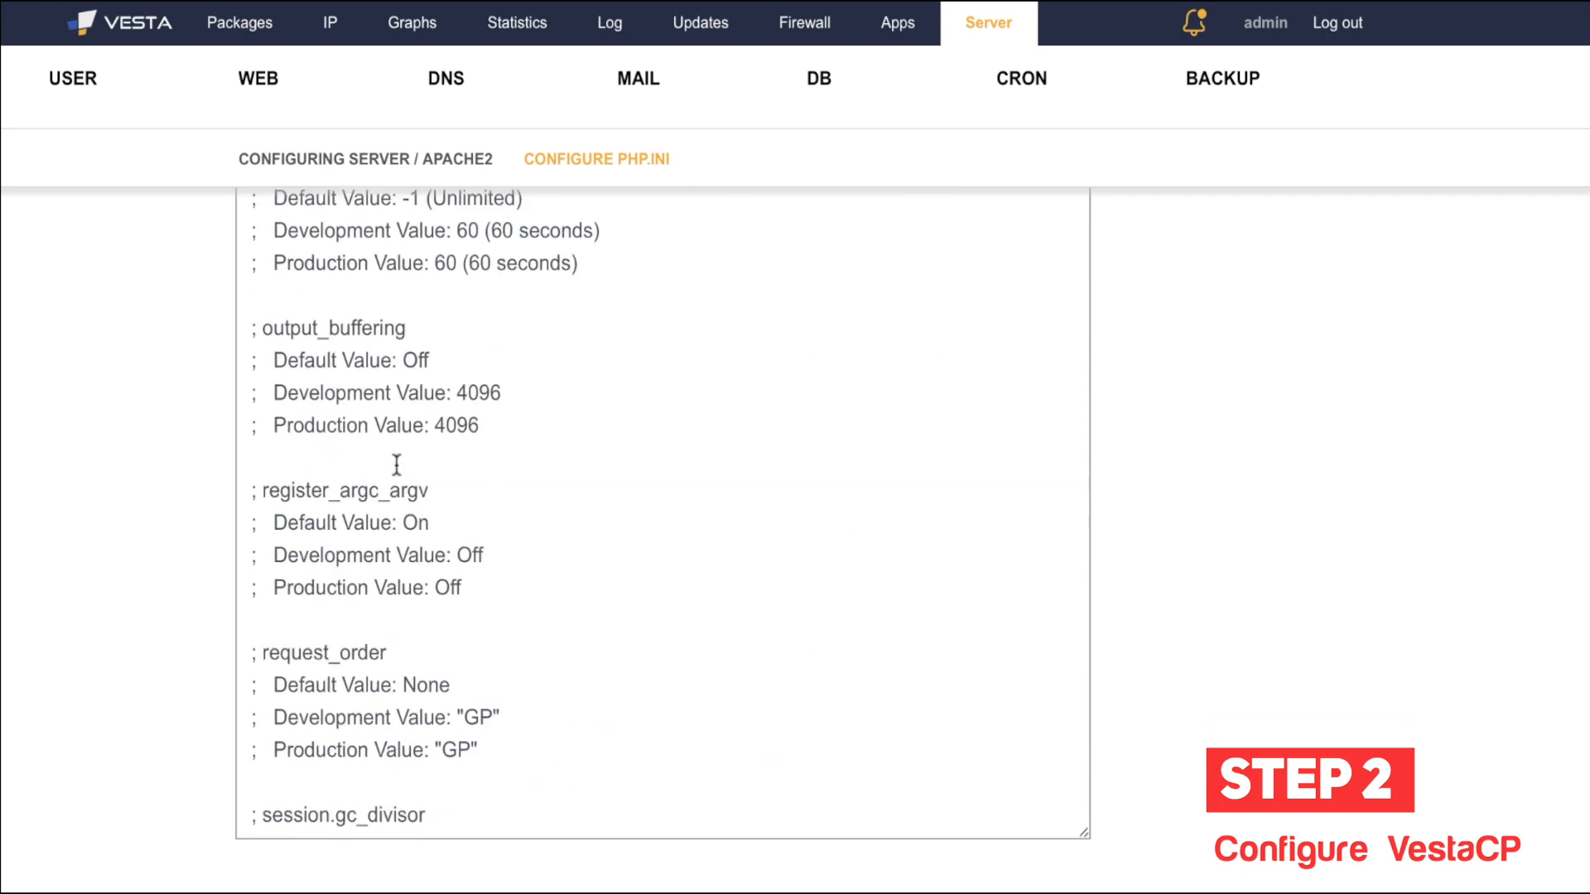
scroll(396, 466, "down", 4)
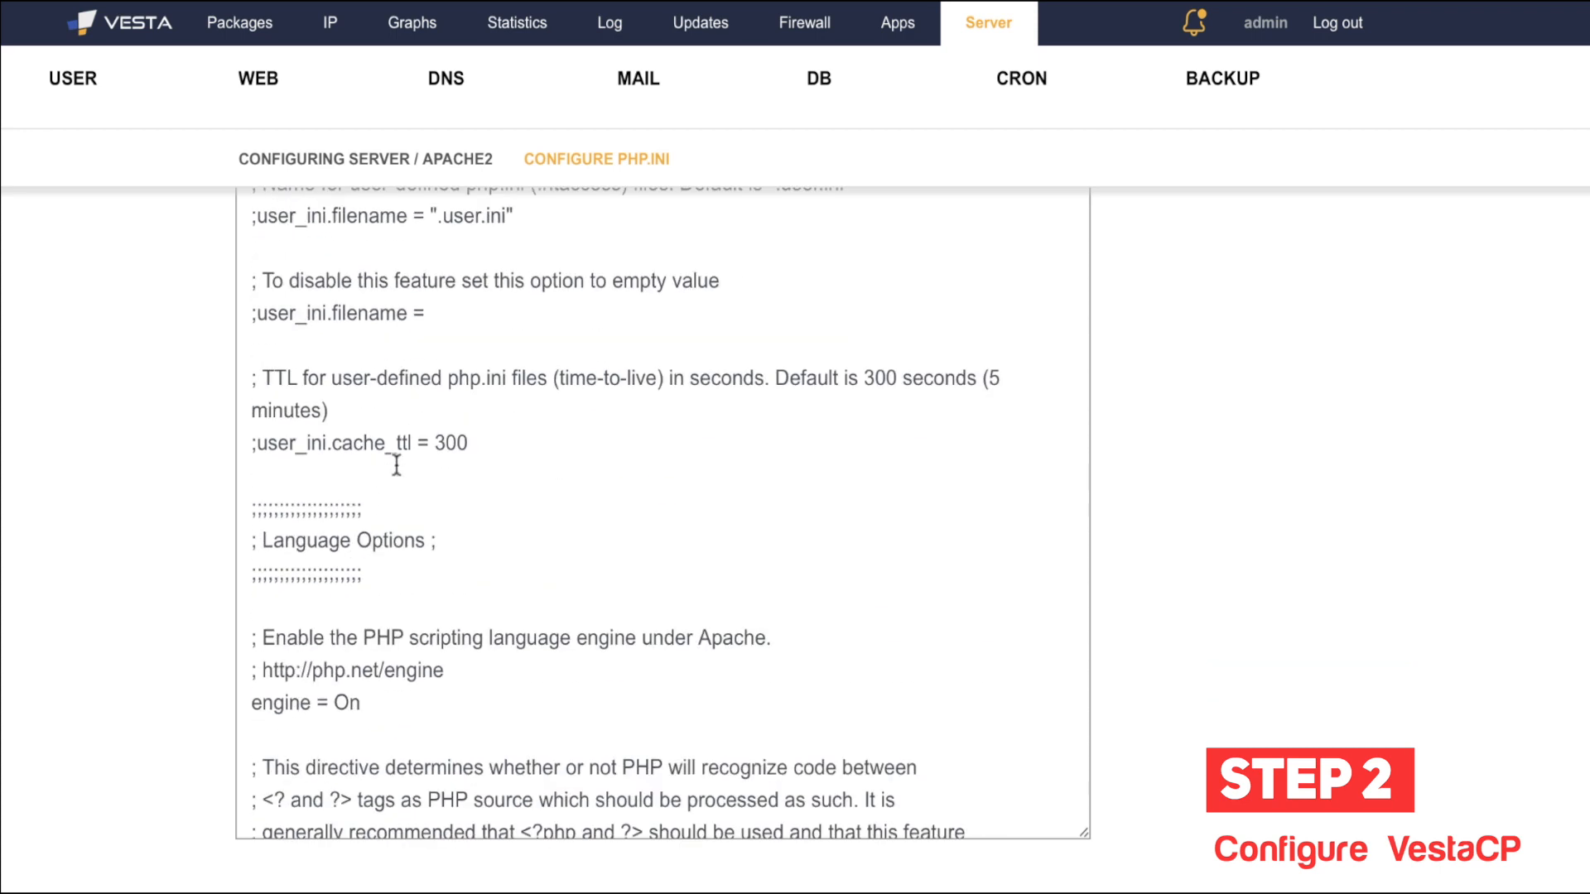
scroll(397, 466, "down", 1)
scroll(88, 540, "down", 2)
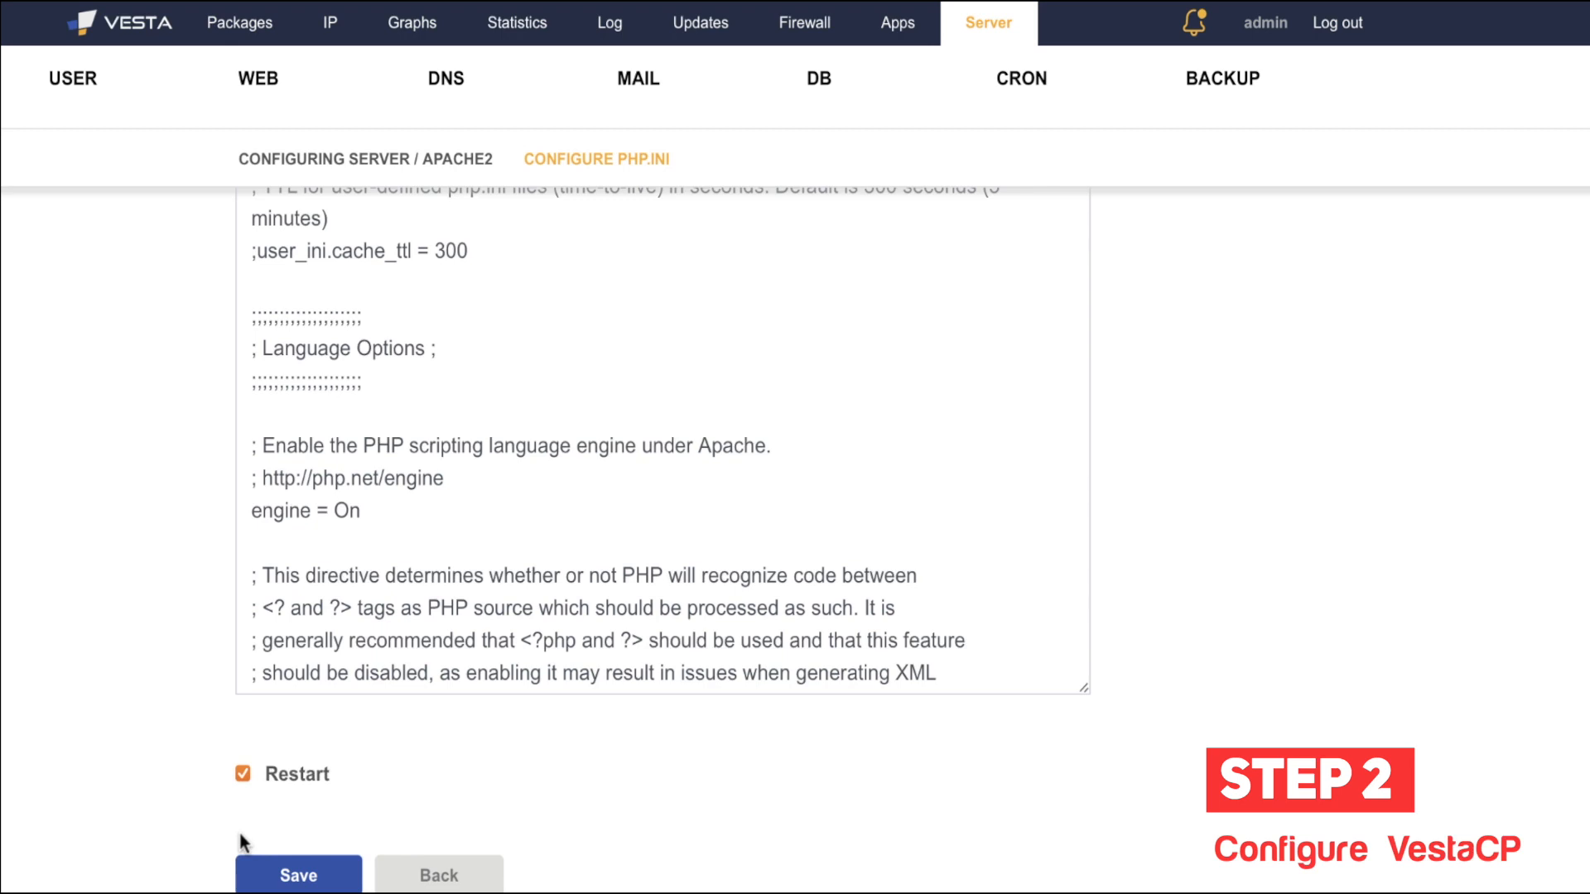
left_click(451, 159)
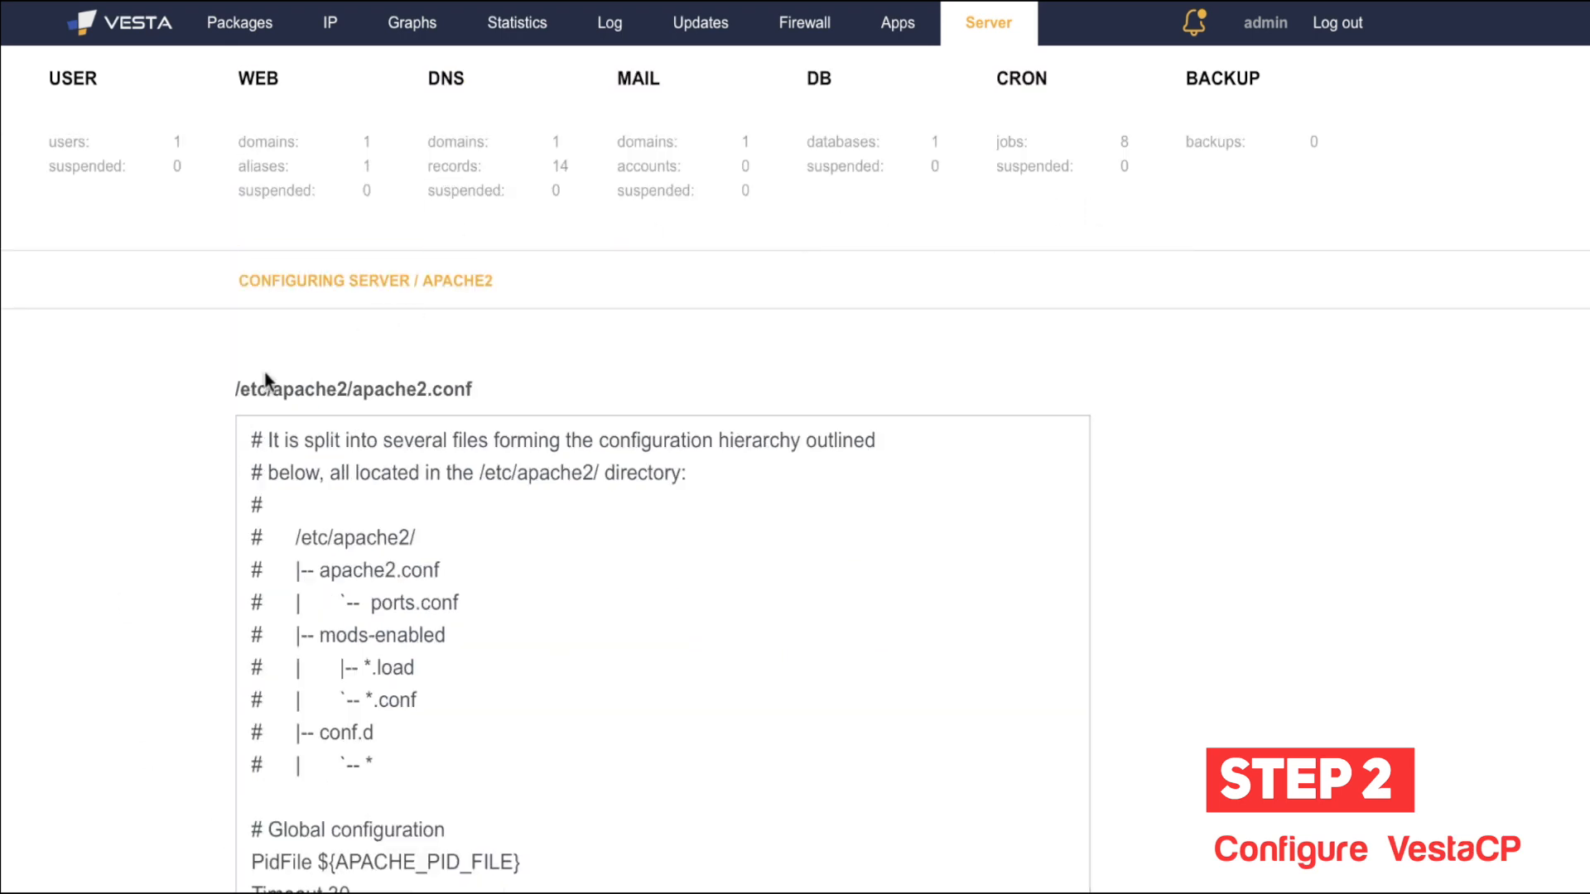
scroll(121, 510, "down", 4)
Step: Return from the Apache2 configuration page to the Server services list
left_click(447, 874)
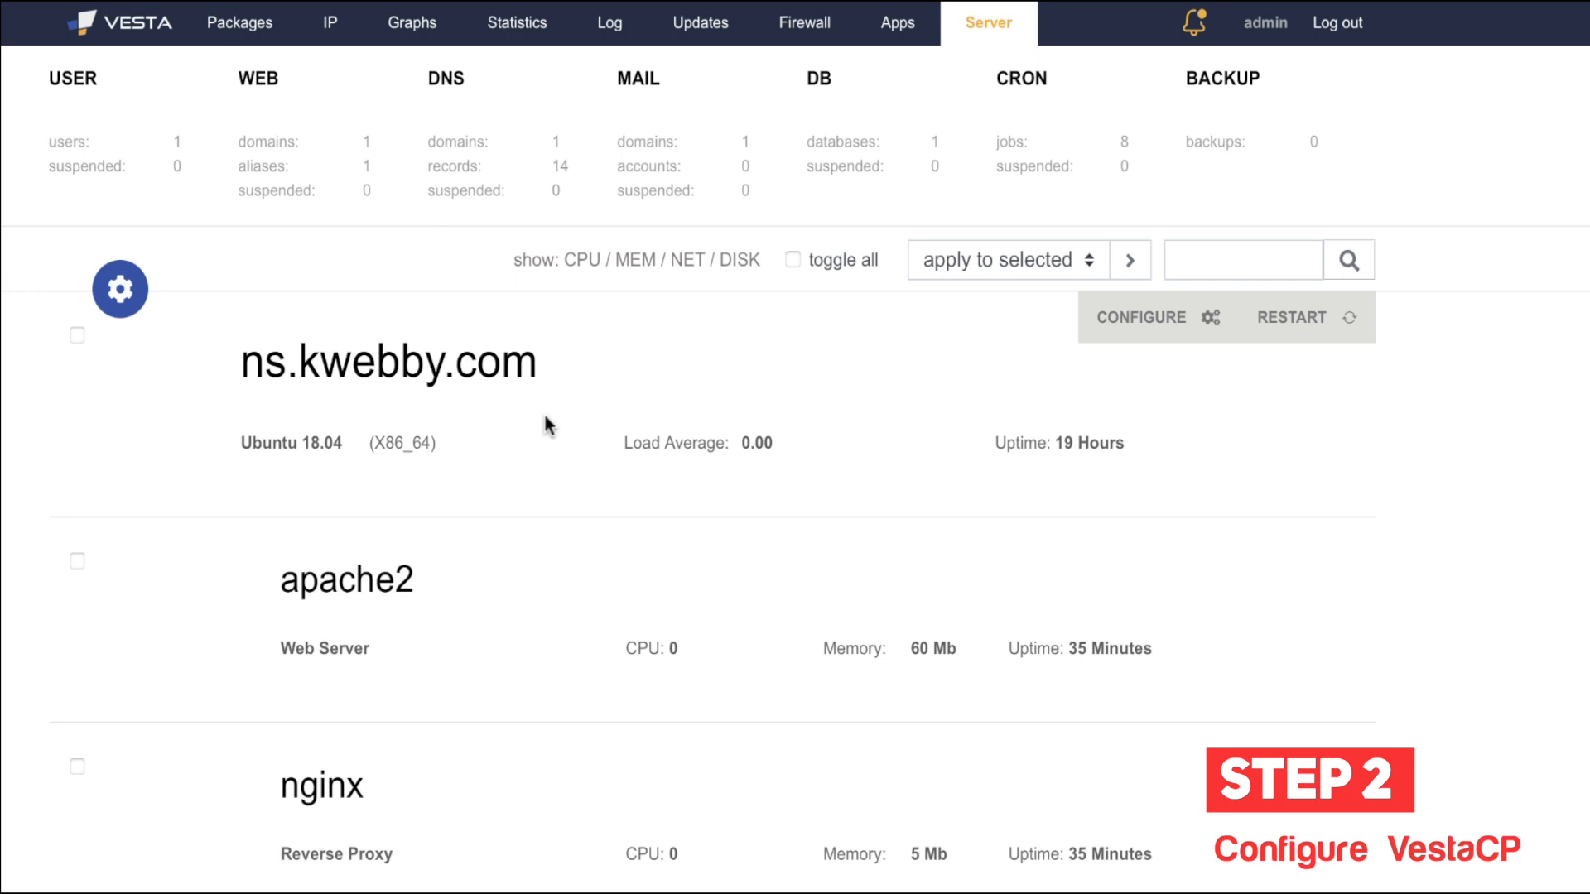
scroll(697, 461, "down", 3)
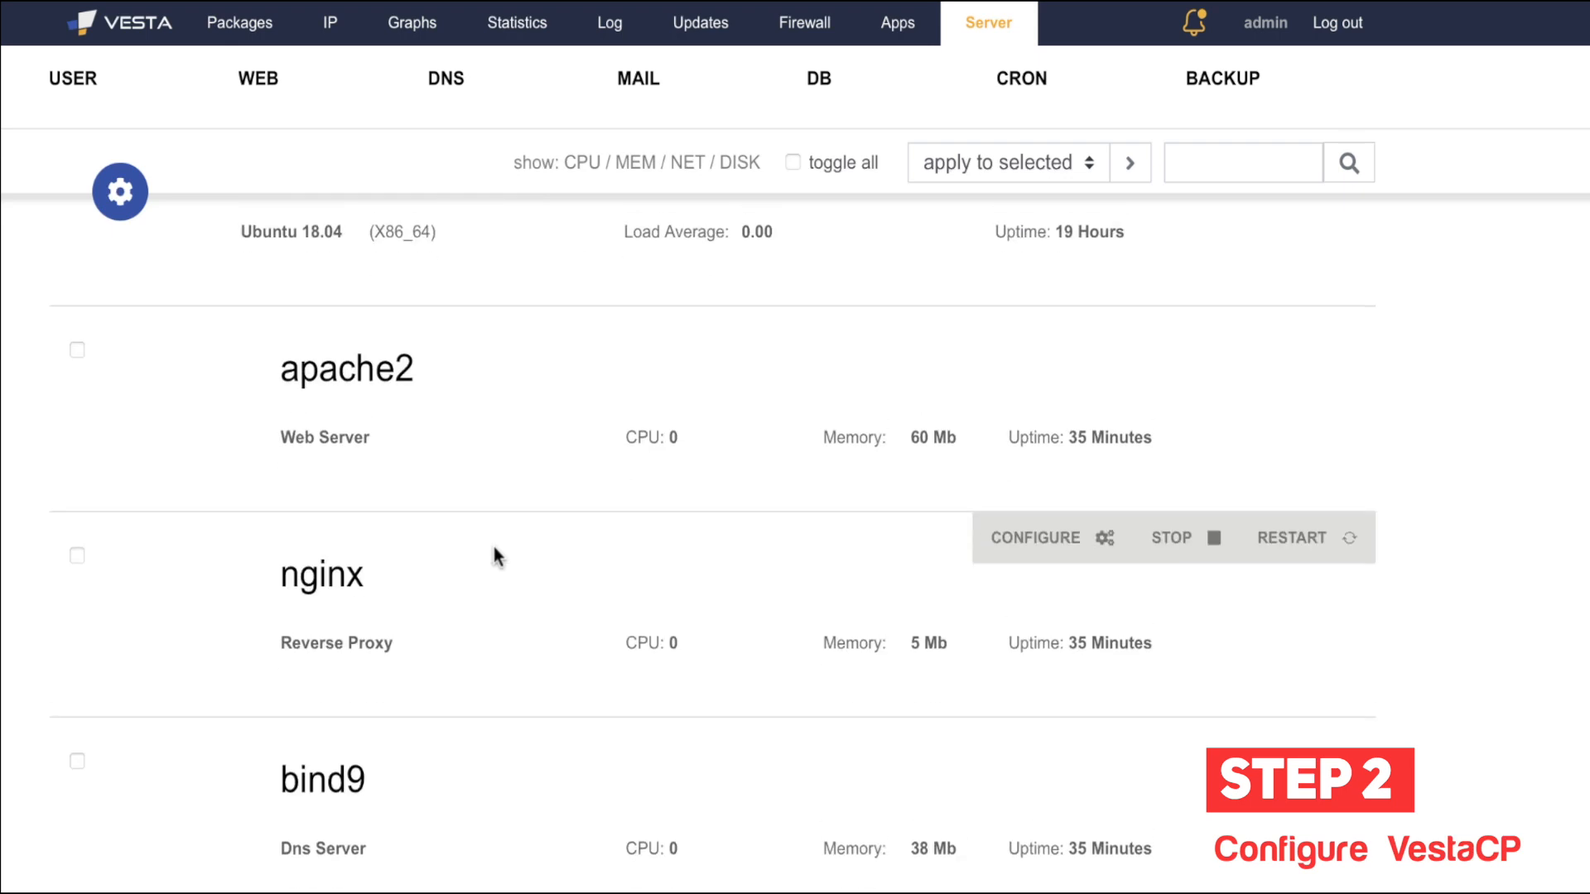
left_click(1031, 346)
scroll(568, 536, "down", 2)
scroll(97, 733, "down", 2)
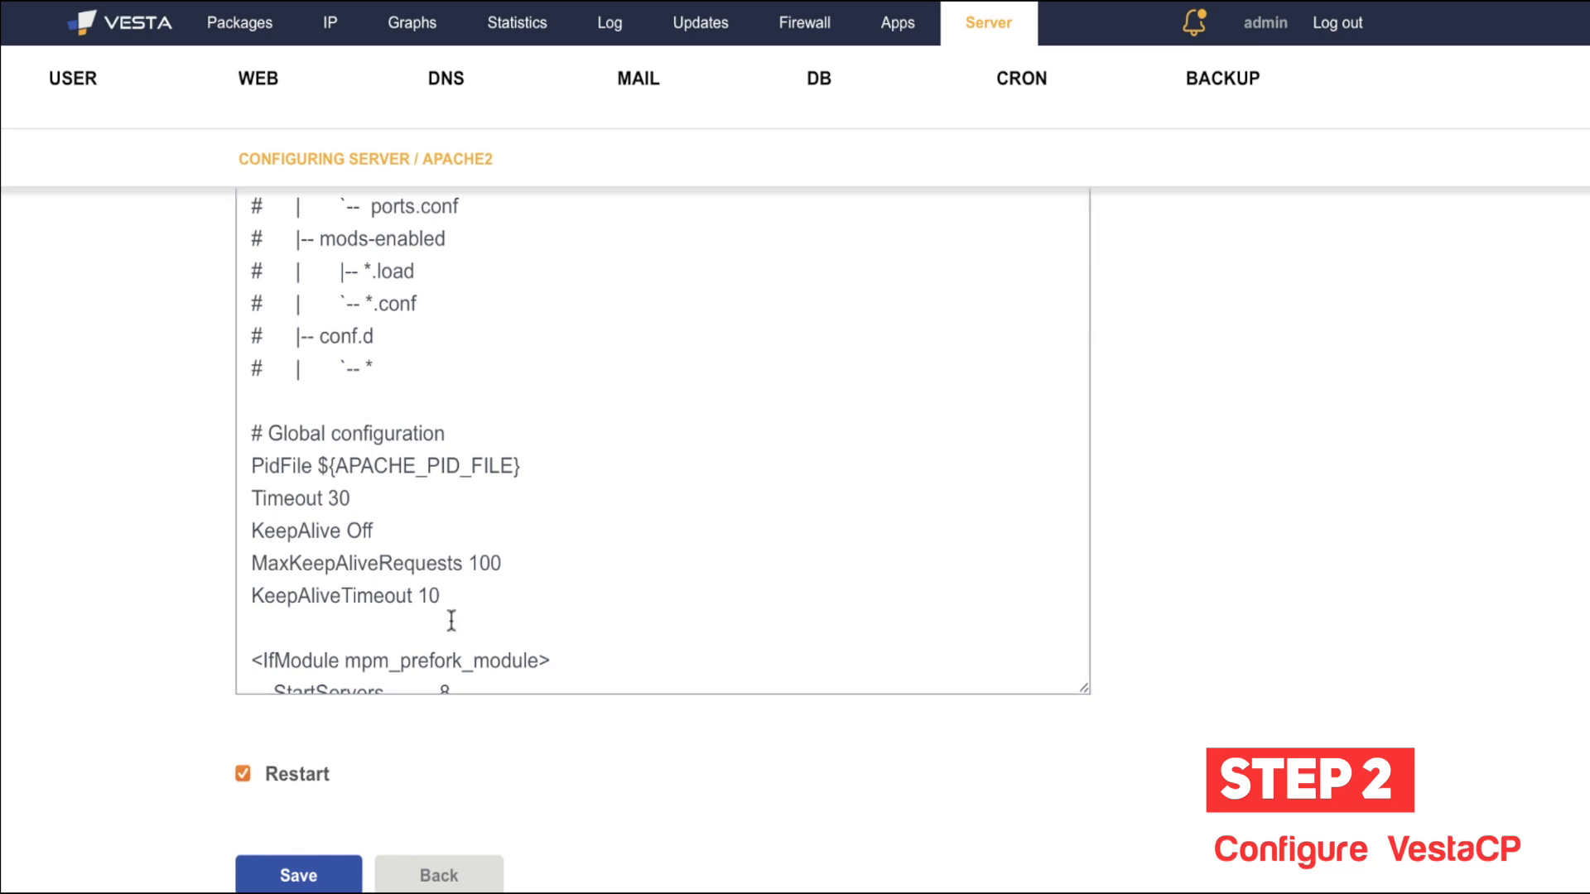
scroll(469, 627, "down", 10)
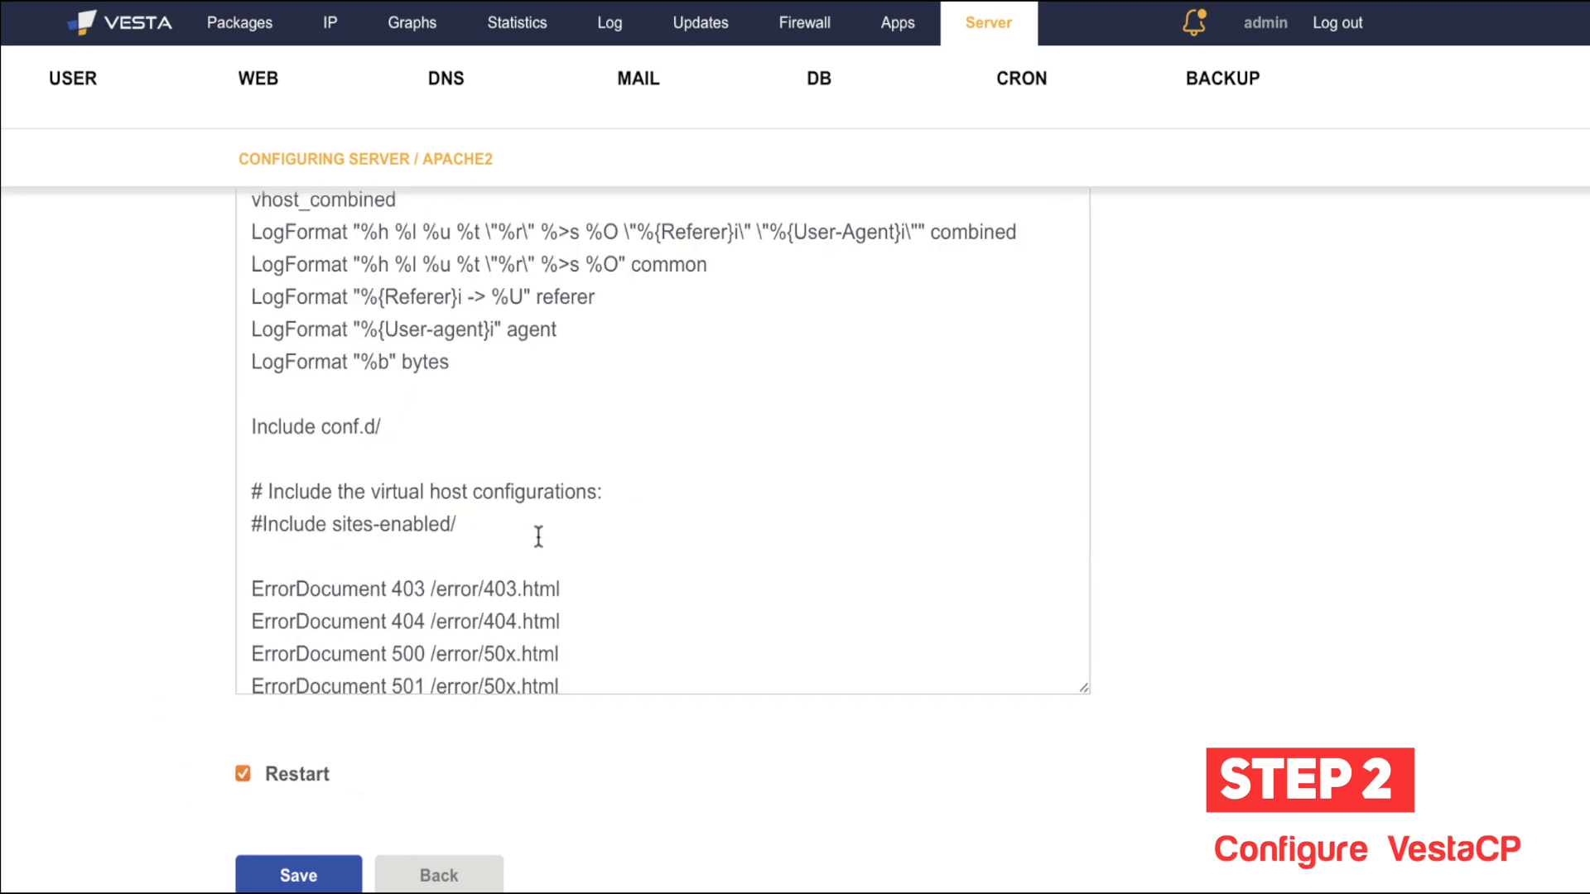
scroll(508, 557, "down", 2)
scroll(539, 433, "up", 5)
scroll(539, 537, "up", 1)
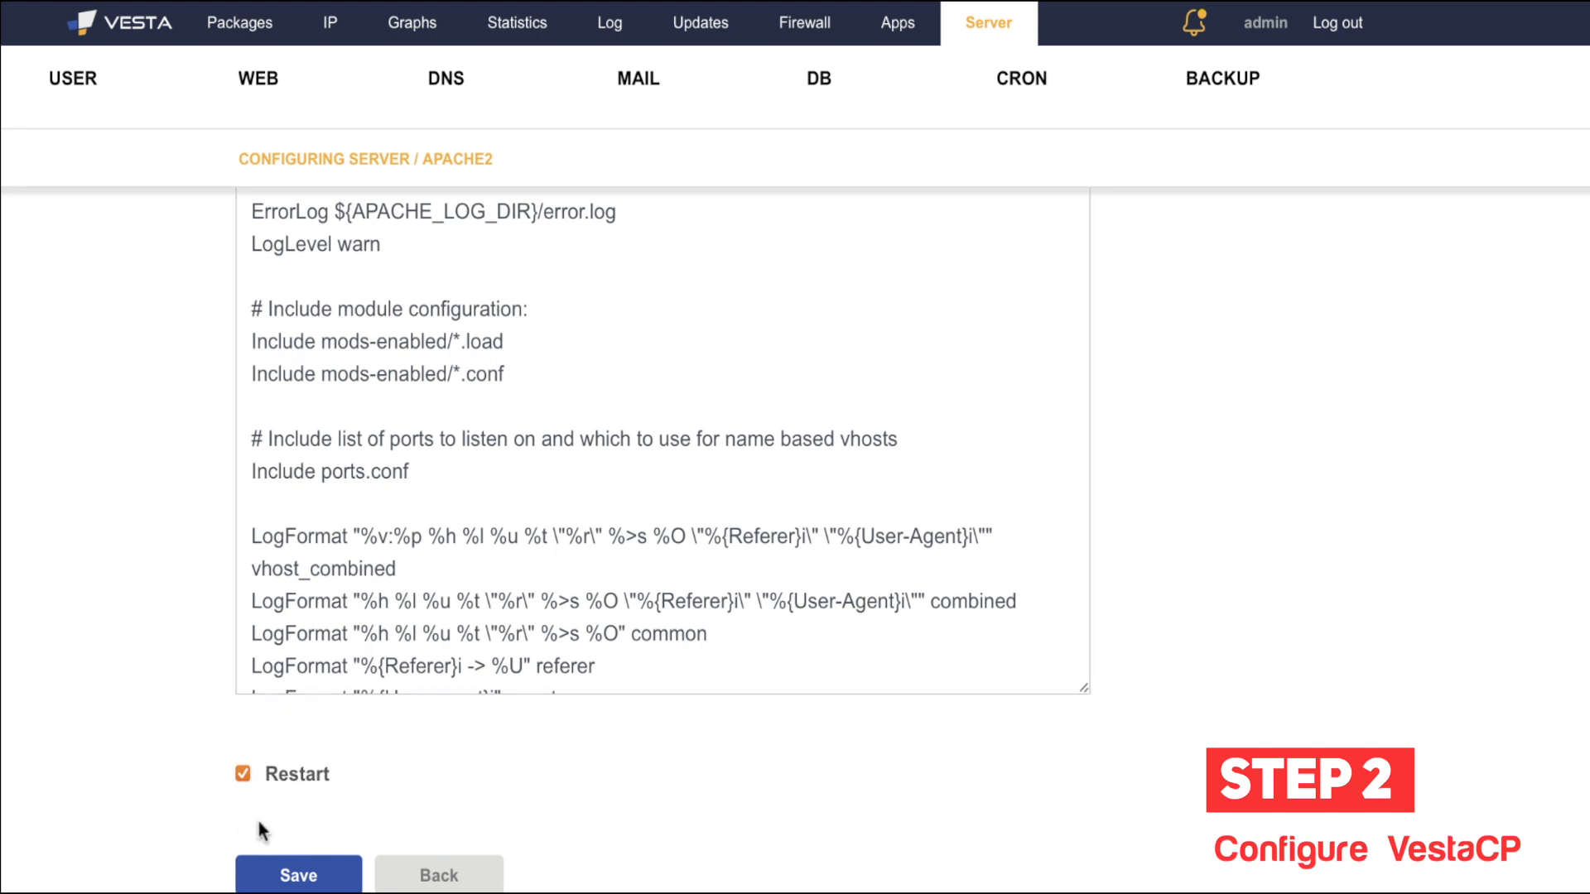
left_click(442, 870)
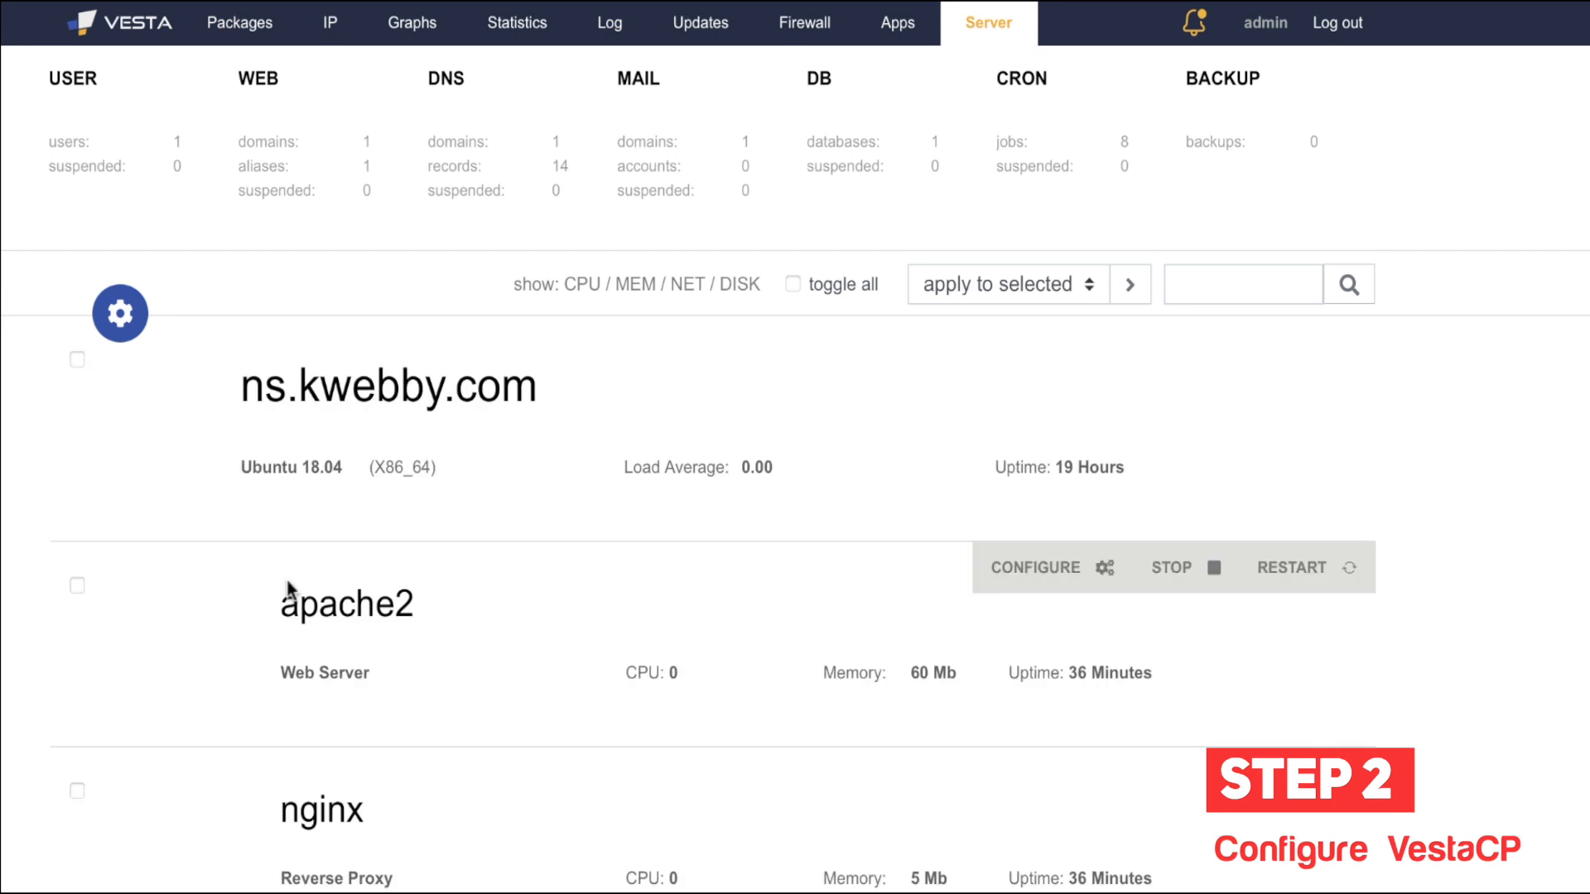
scroll(284, 596, "down", 8)
scroll(286, 590, "up", 5)
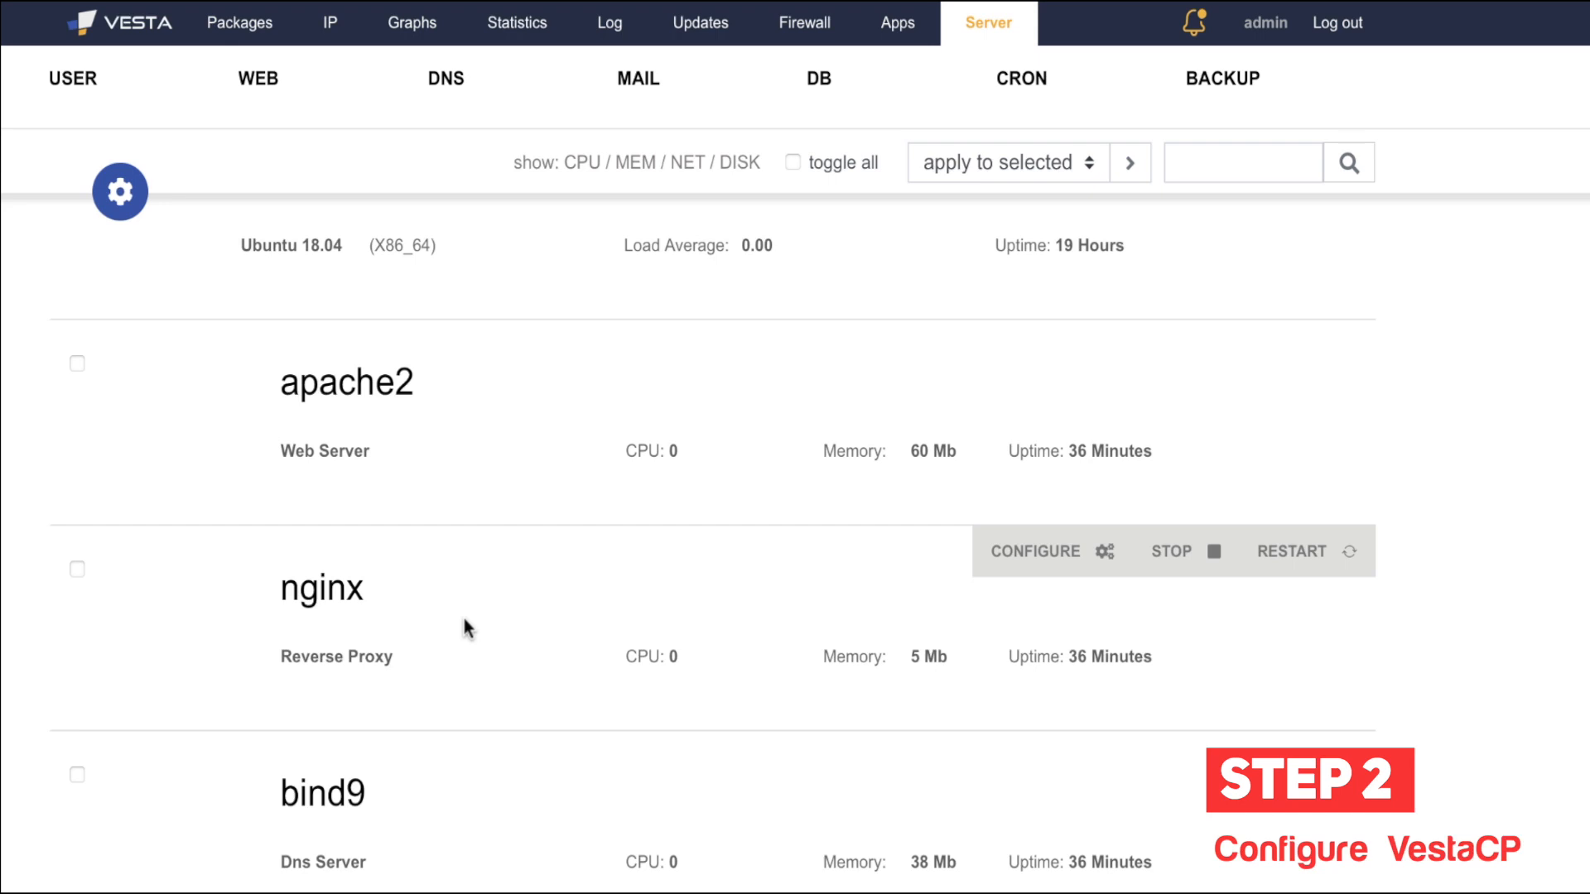
Step: Look over the nginx configuration, then go back to the services list without saving
left_click(1035, 551)
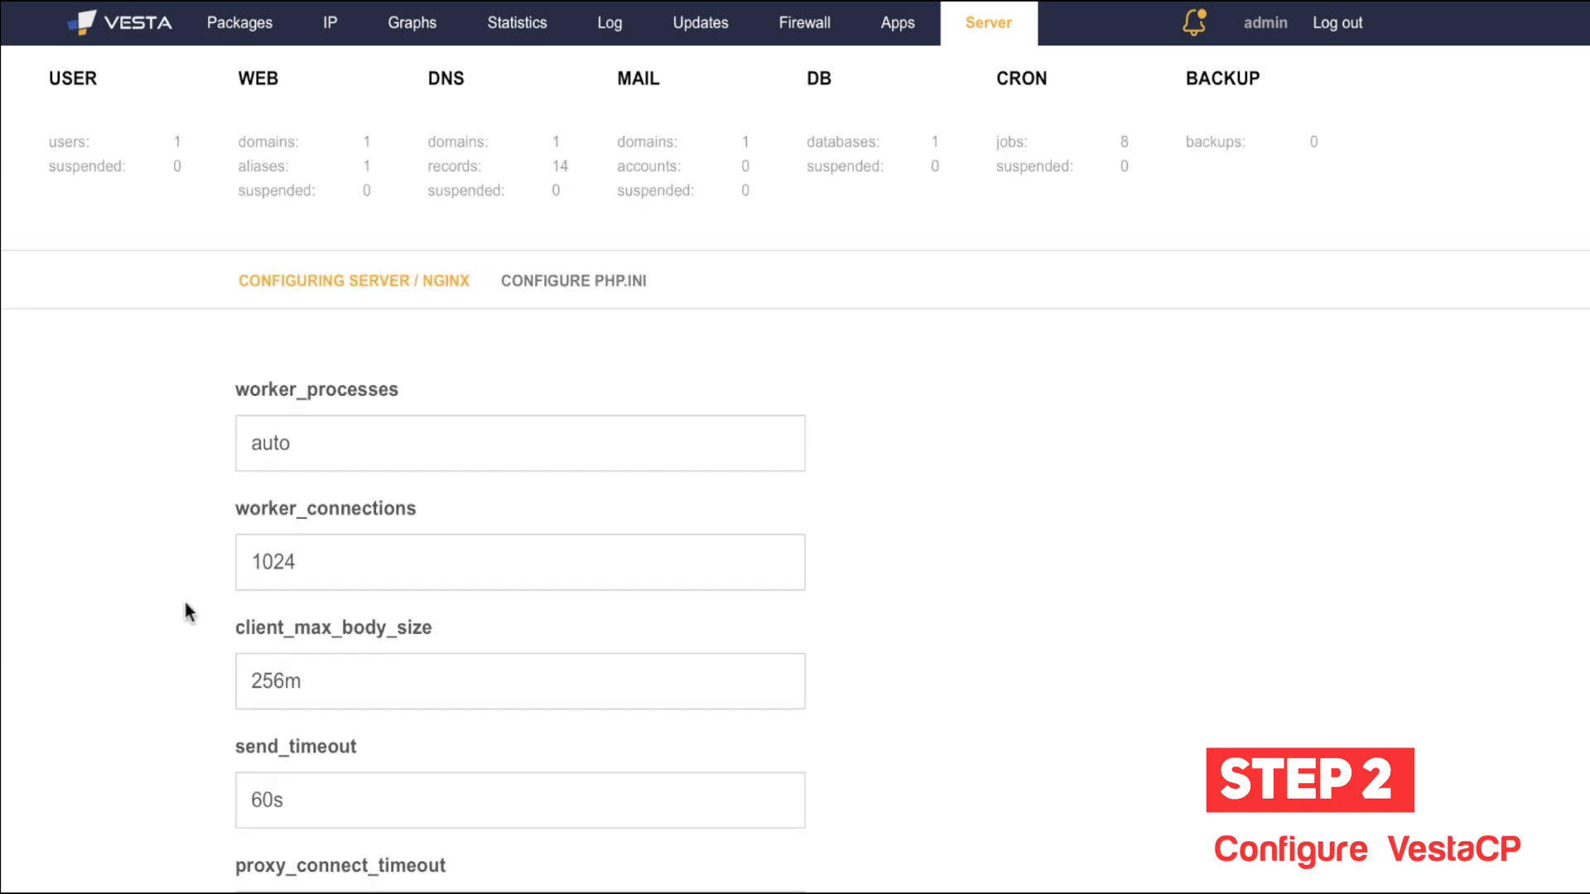
scroll(185, 611, "down", 10)
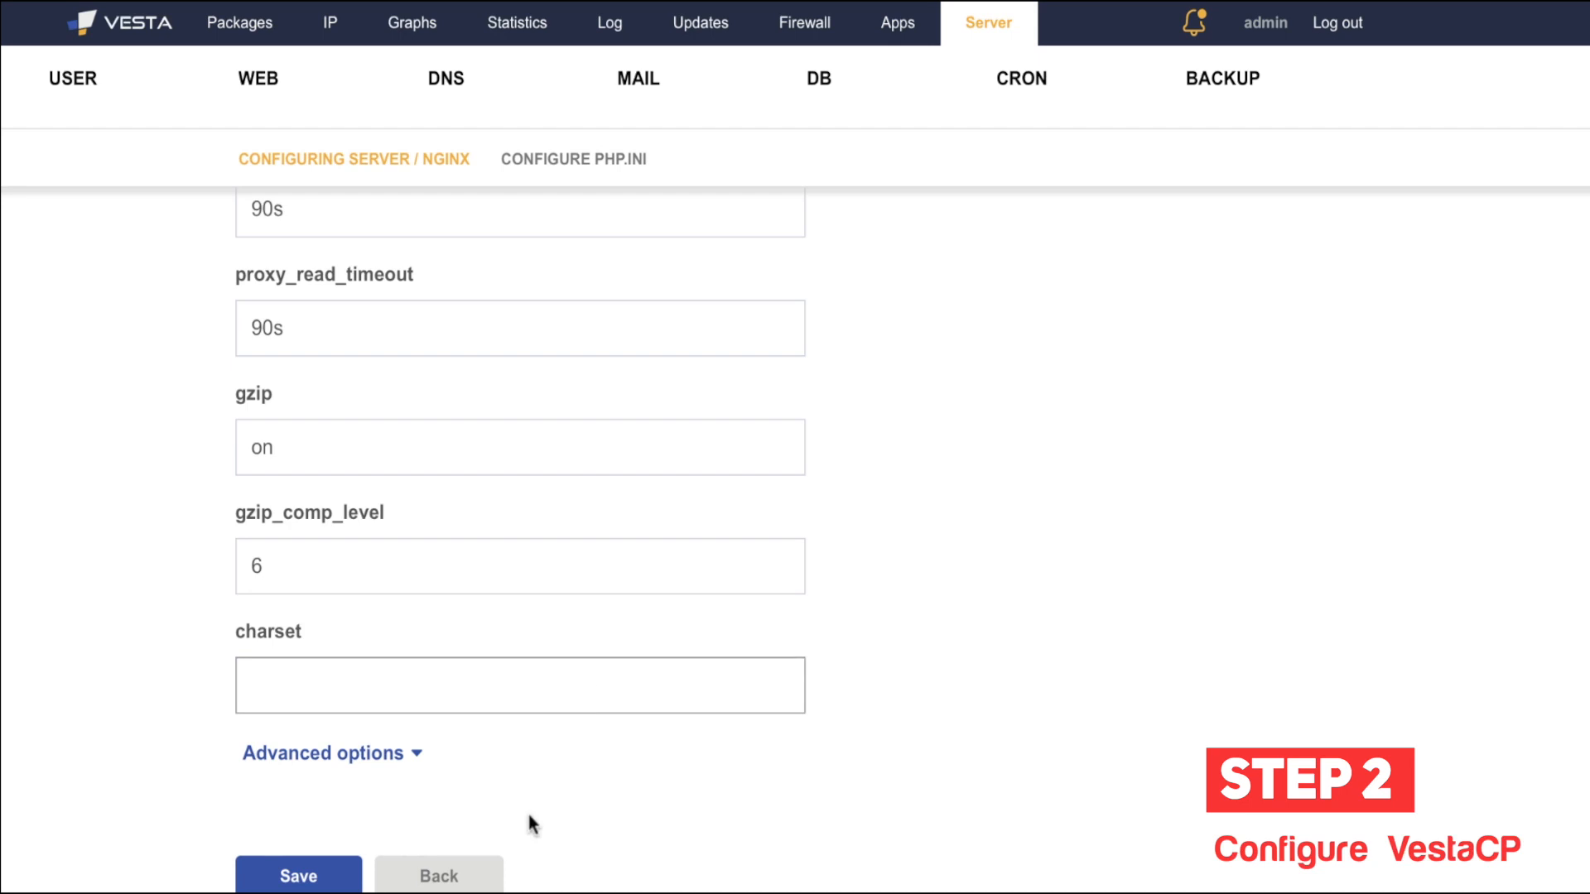
left_click(484, 878)
scroll(277, 795, "down", 5)
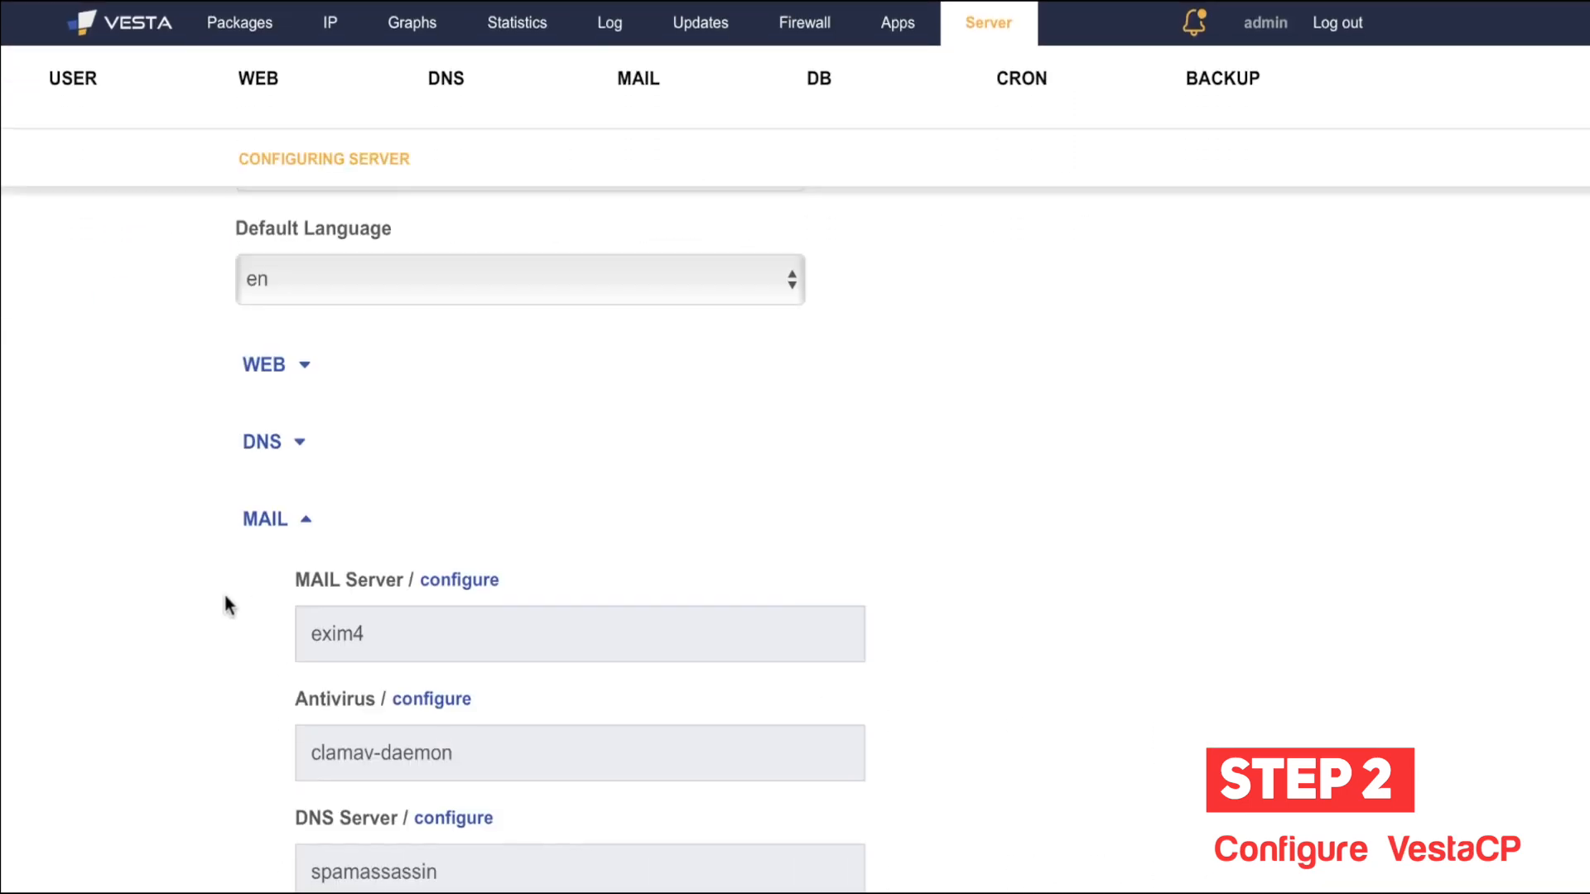
scroll(223, 592, "down", 3)
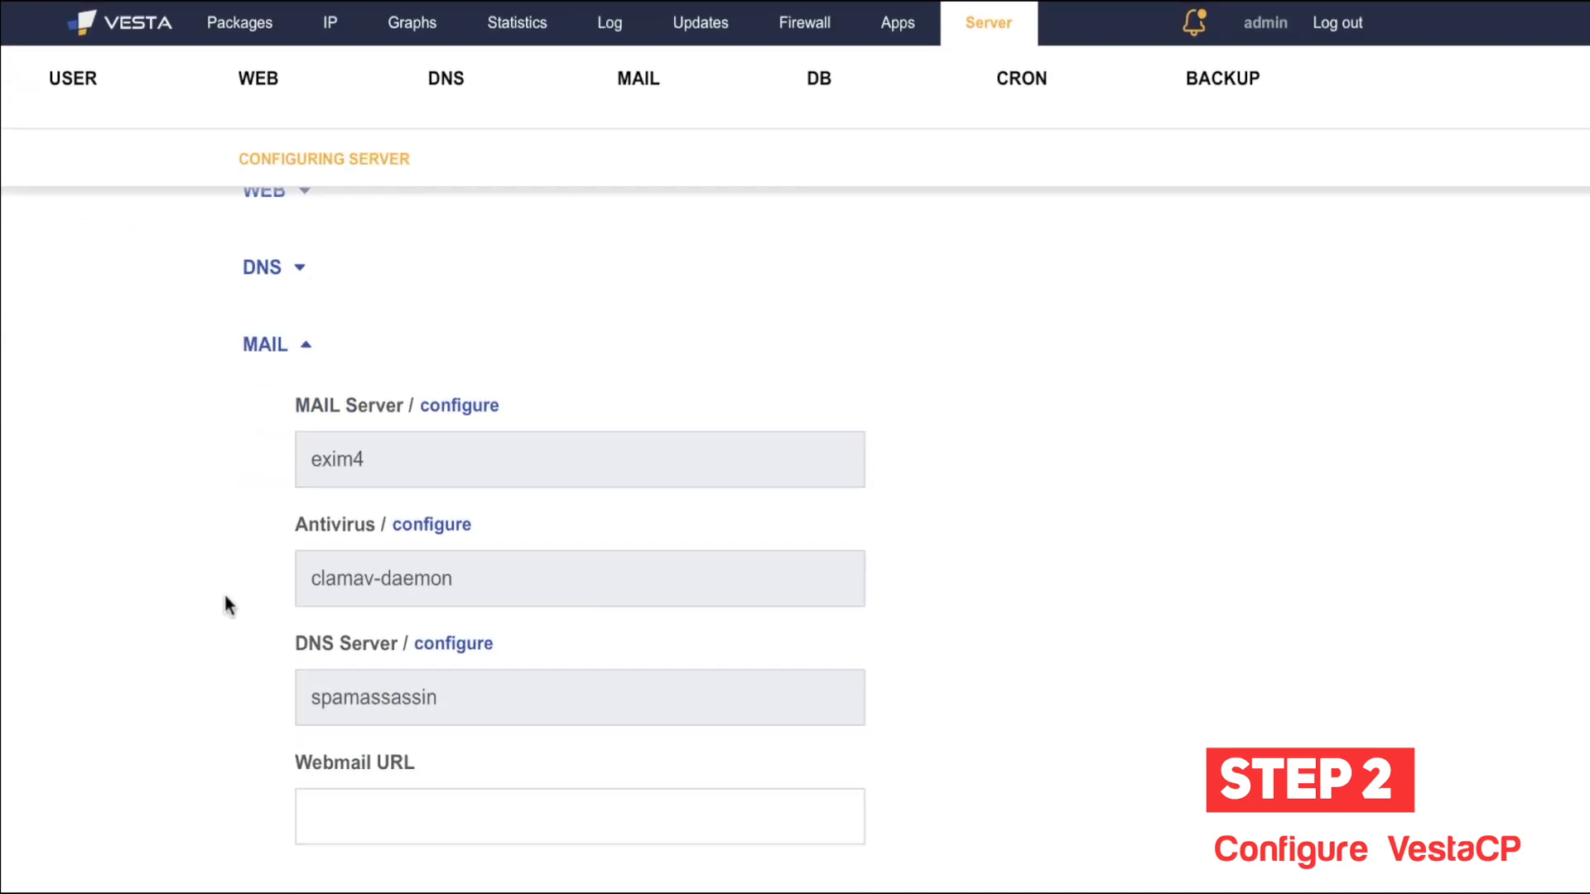
left_click(296, 324)
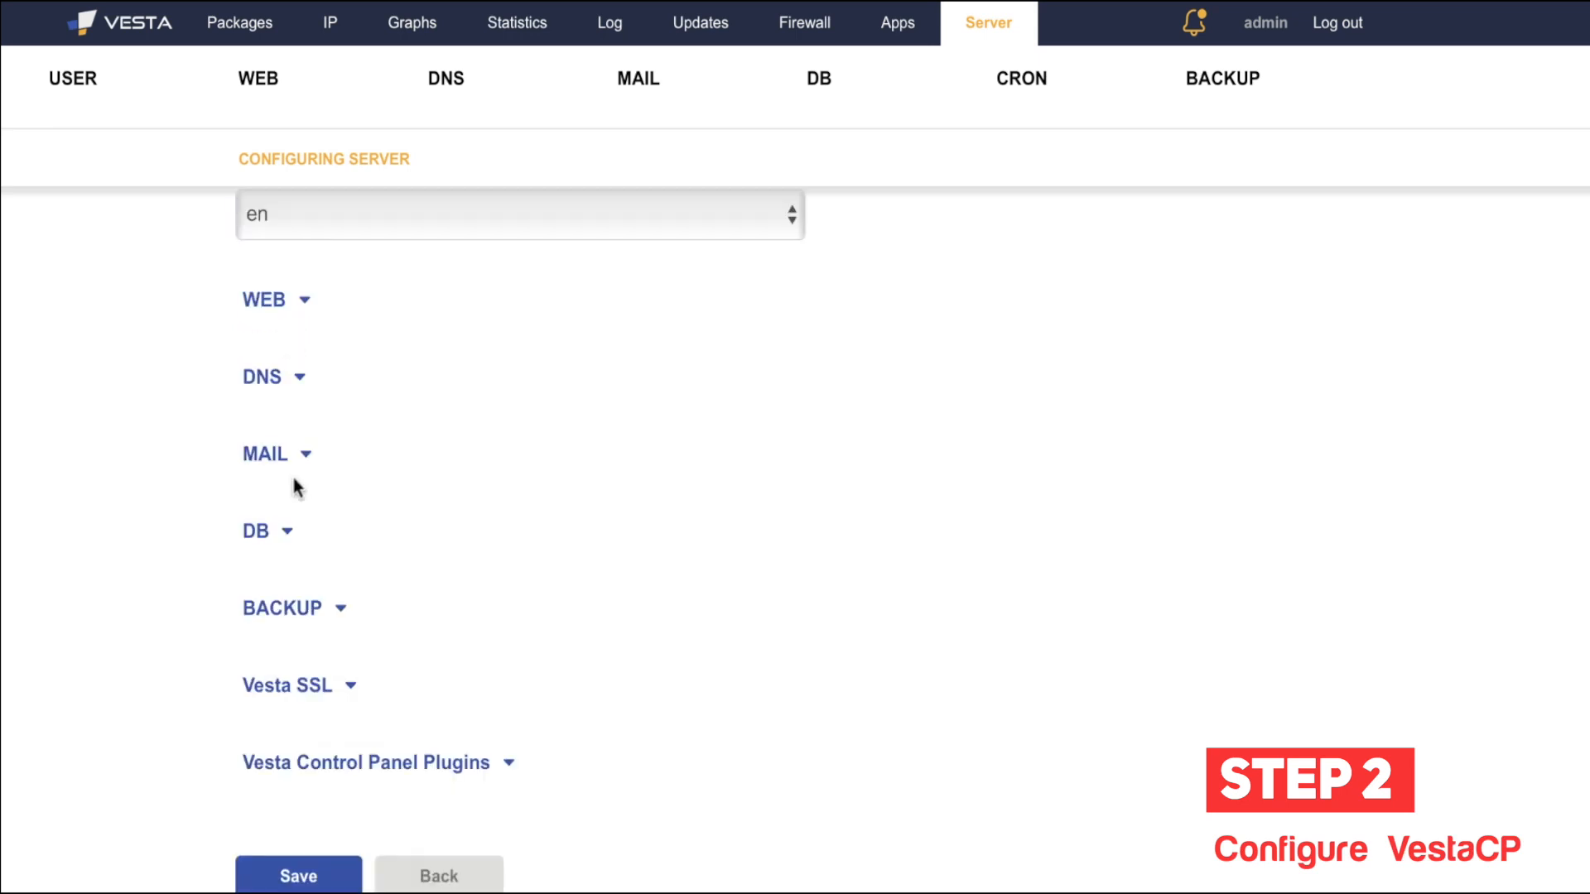
left_click(290, 535)
scroll(231, 588, "down", 5)
scroll(232, 588, "up", 4)
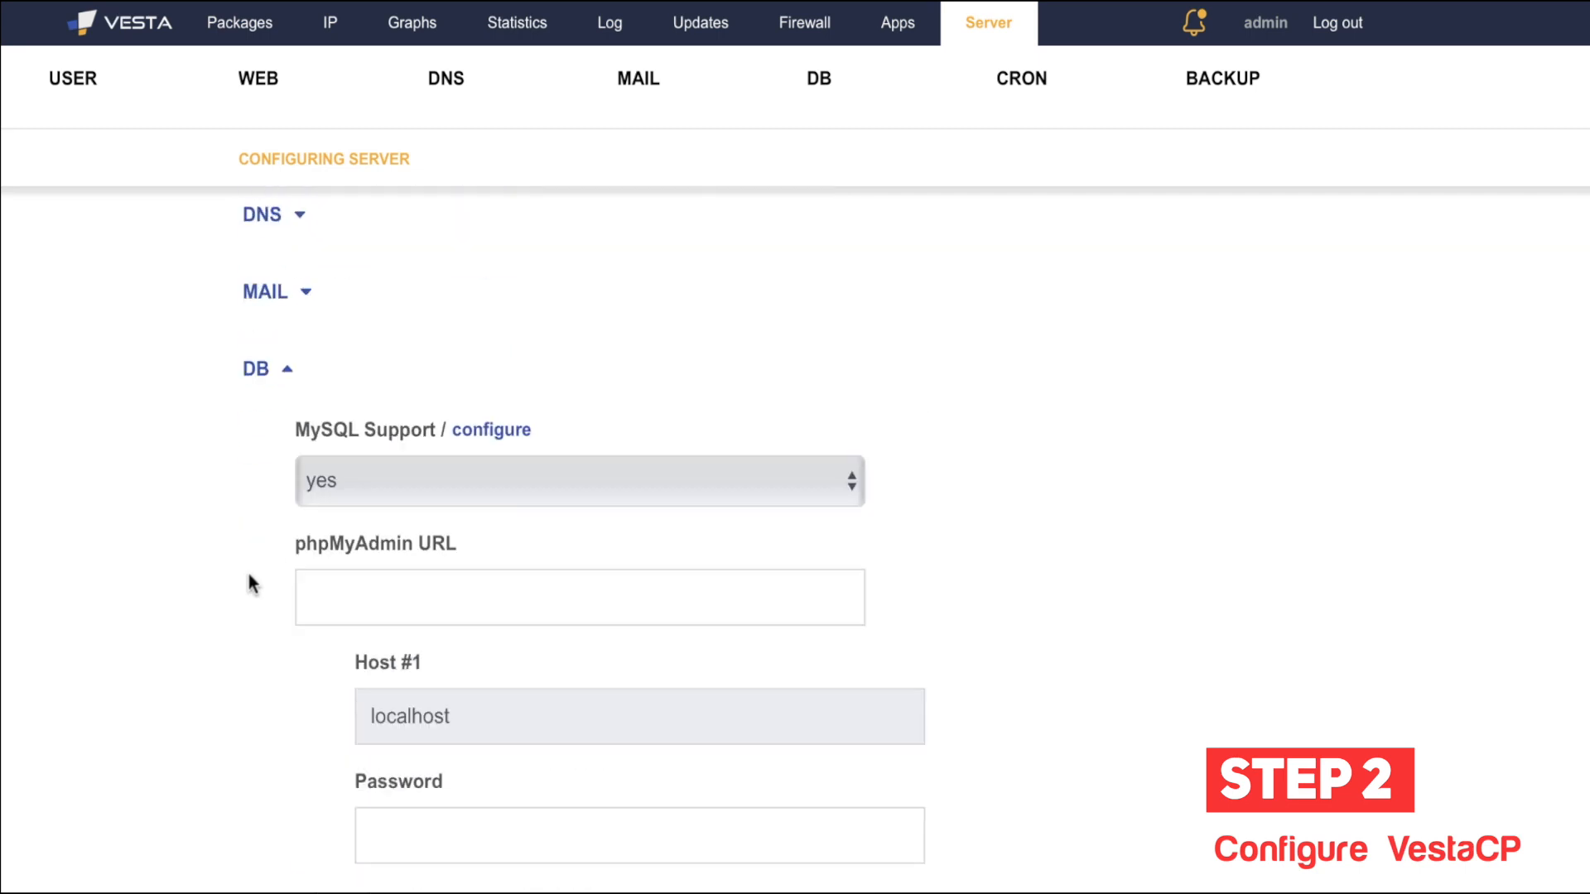
left_click(270, 393)
left_click(320, 610)
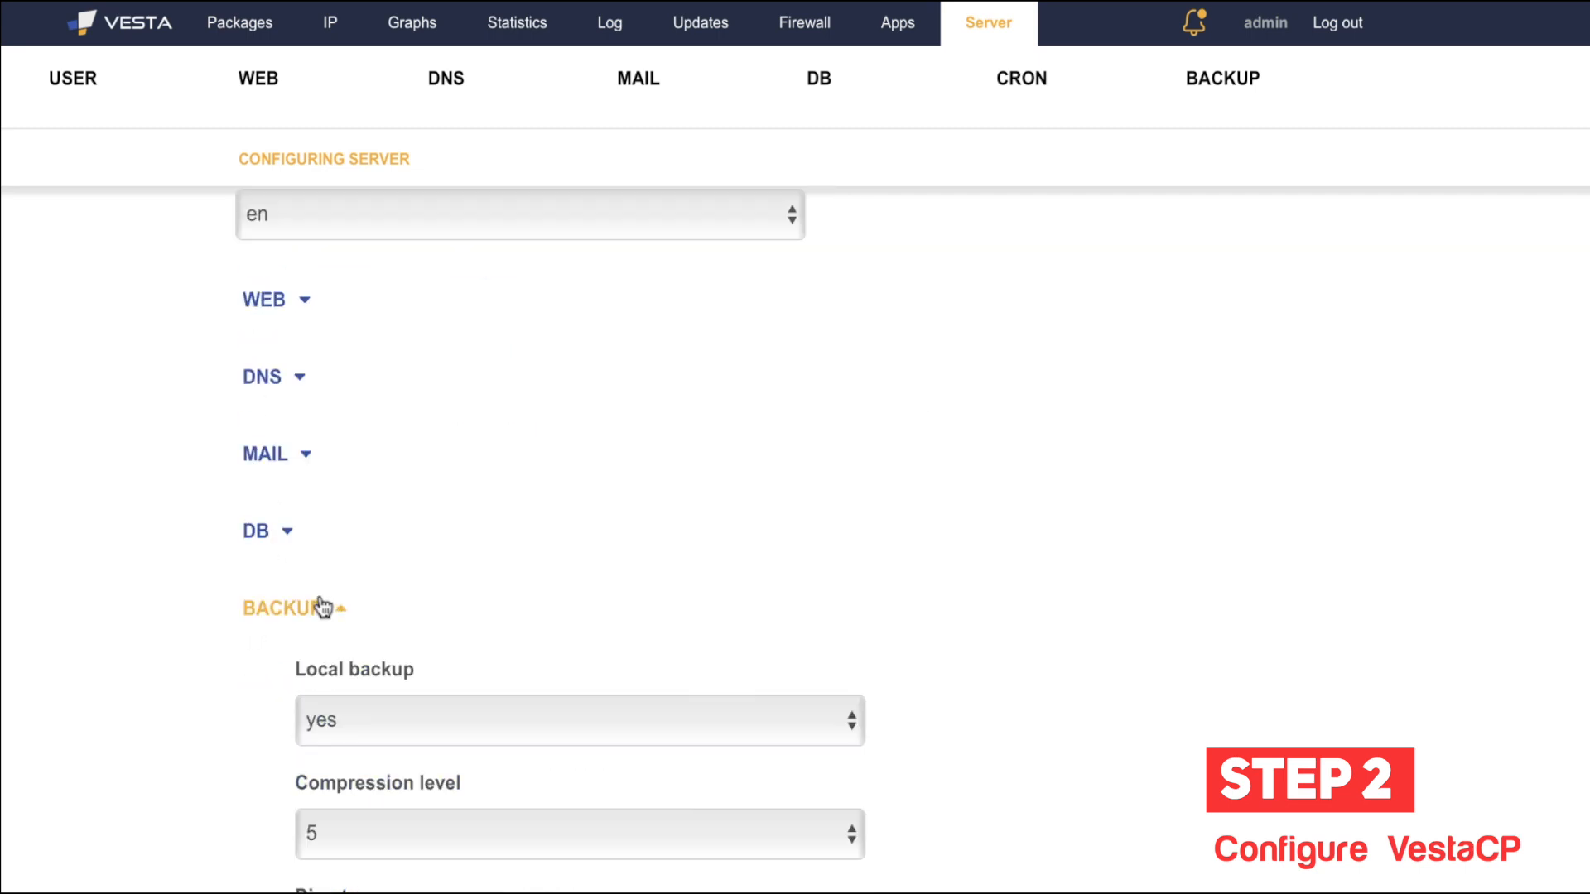
scroll(147, 692, "down", 3)
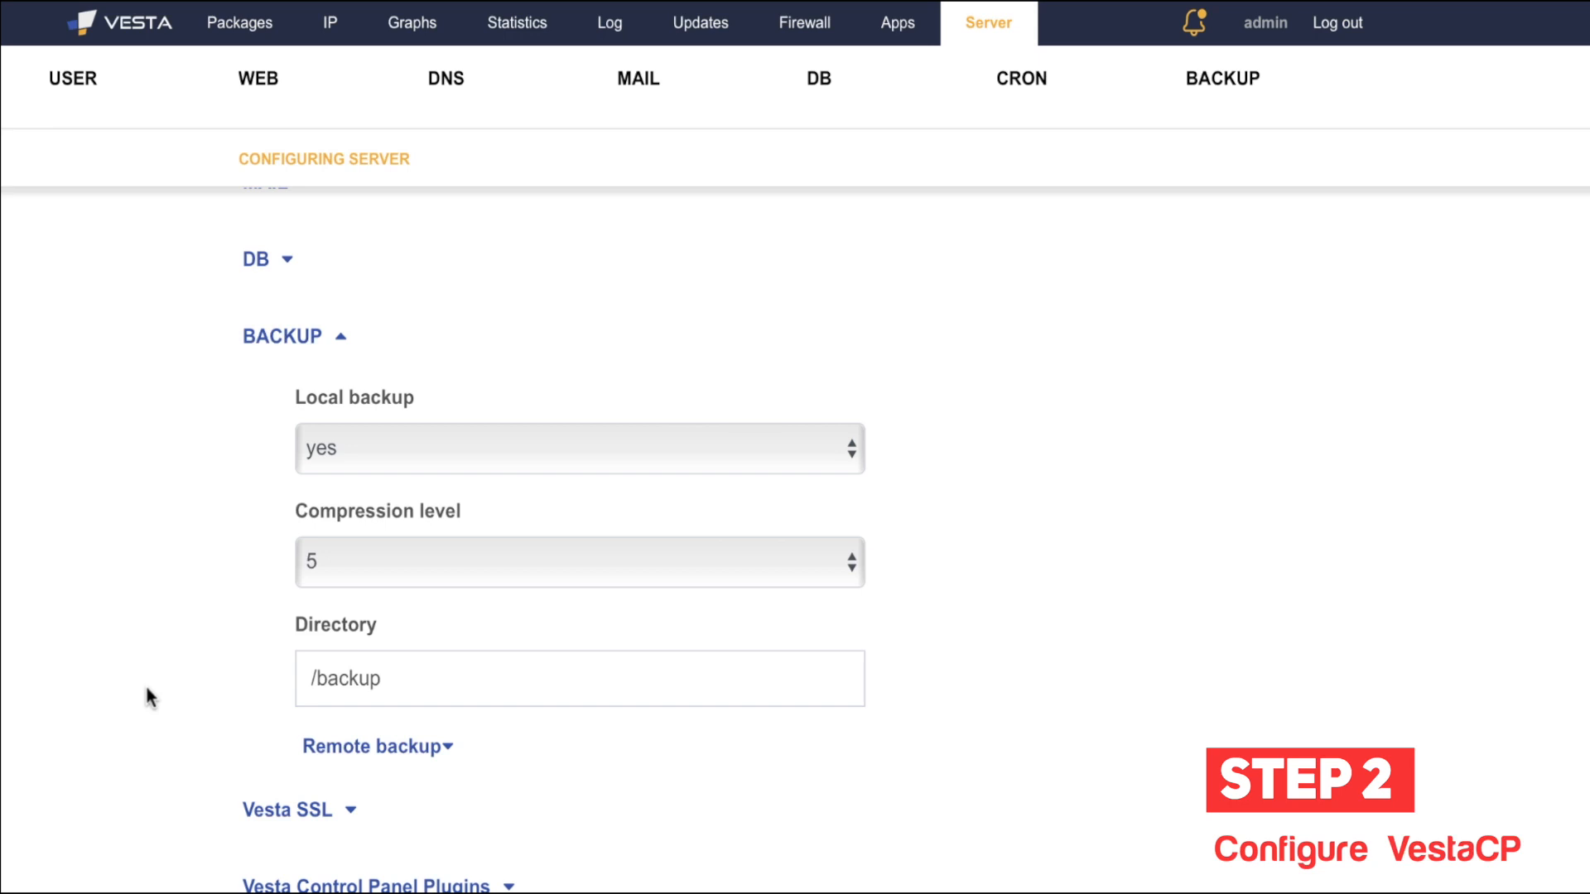
left_click(525, 454)
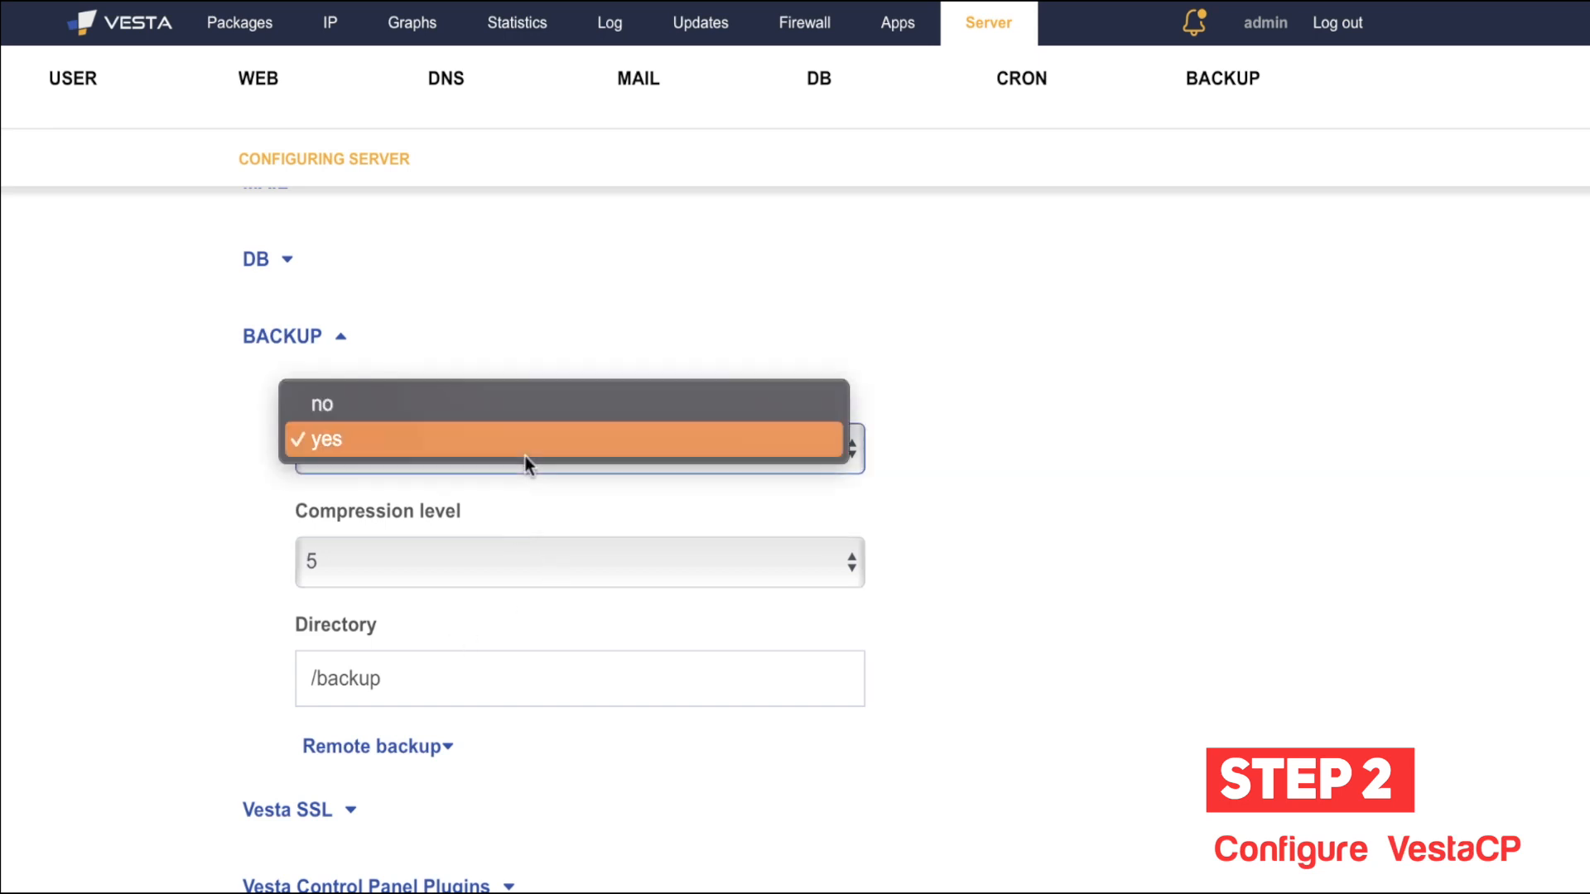
left_click(218, 558)
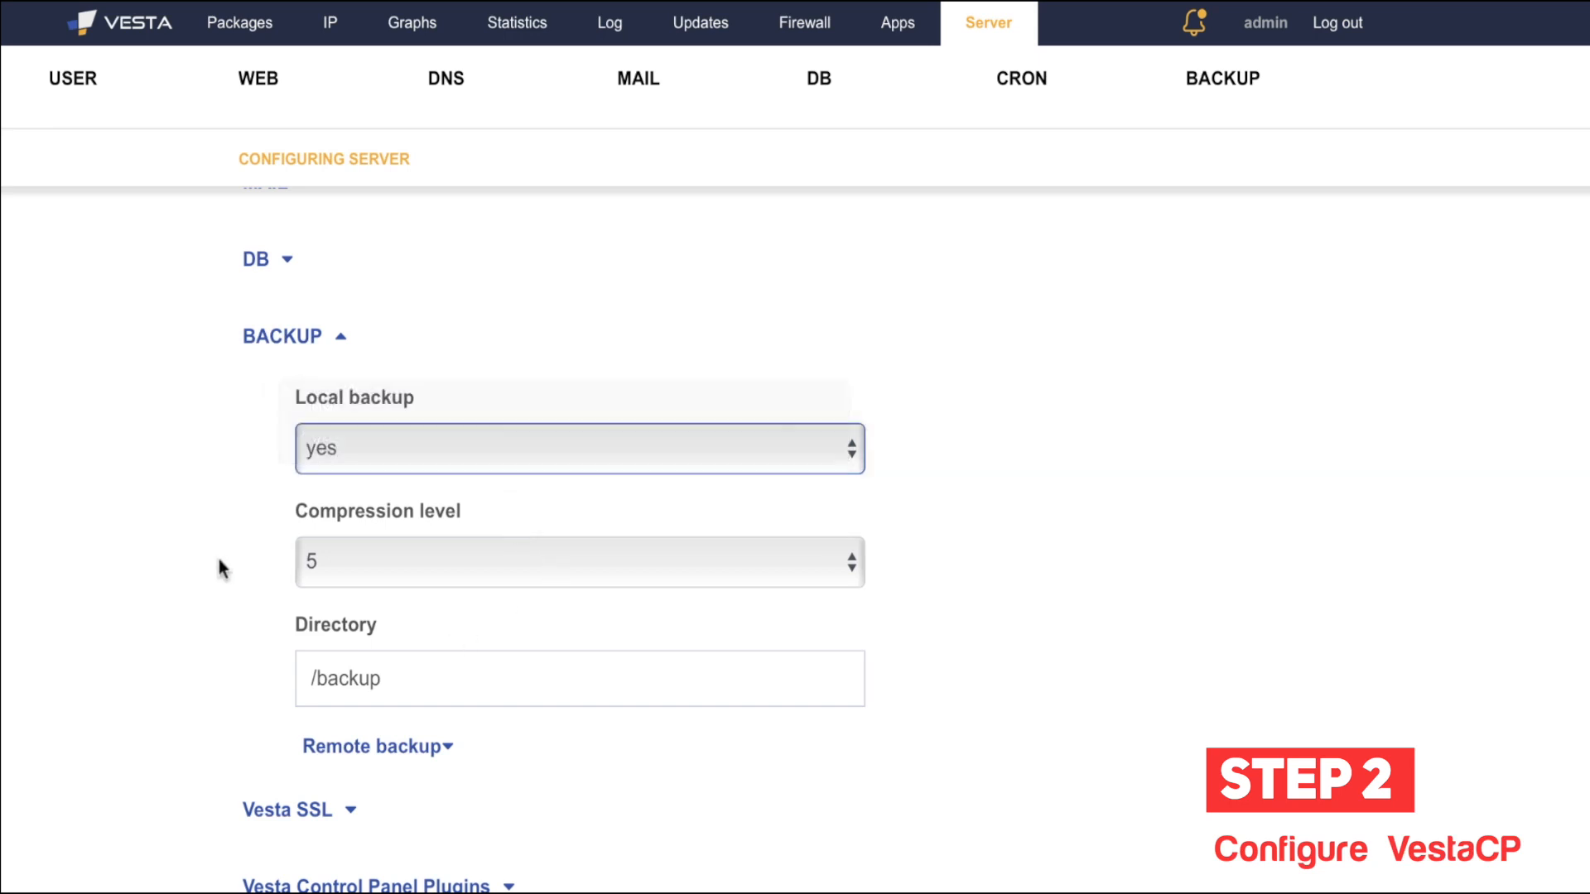
left_click(450, 554)
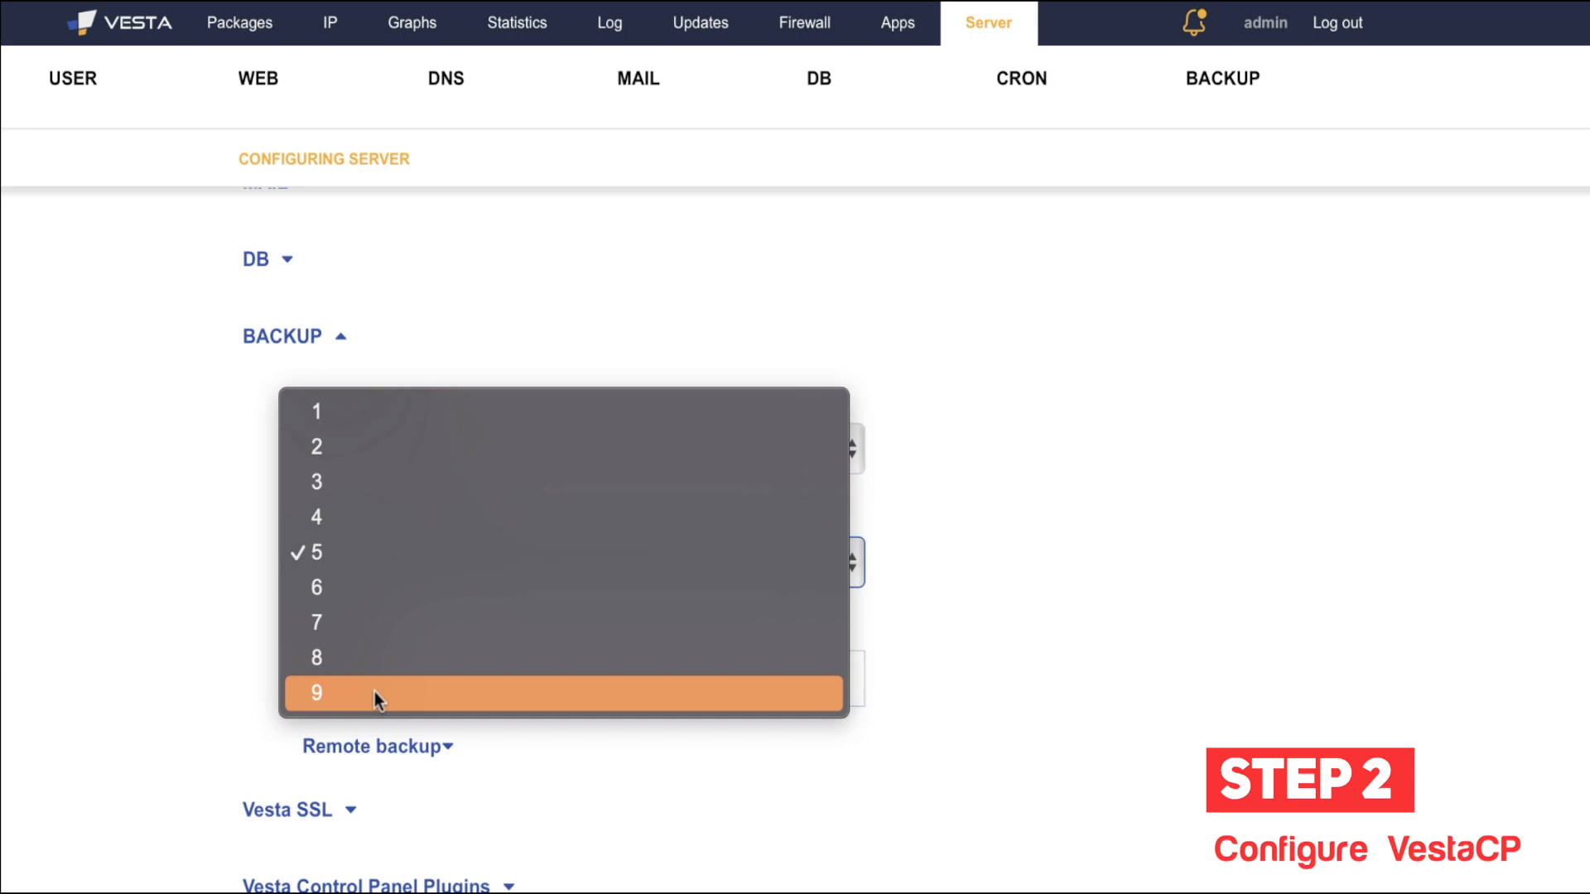
left_click(343, 546)
scroll(201, 583, "down", 3)
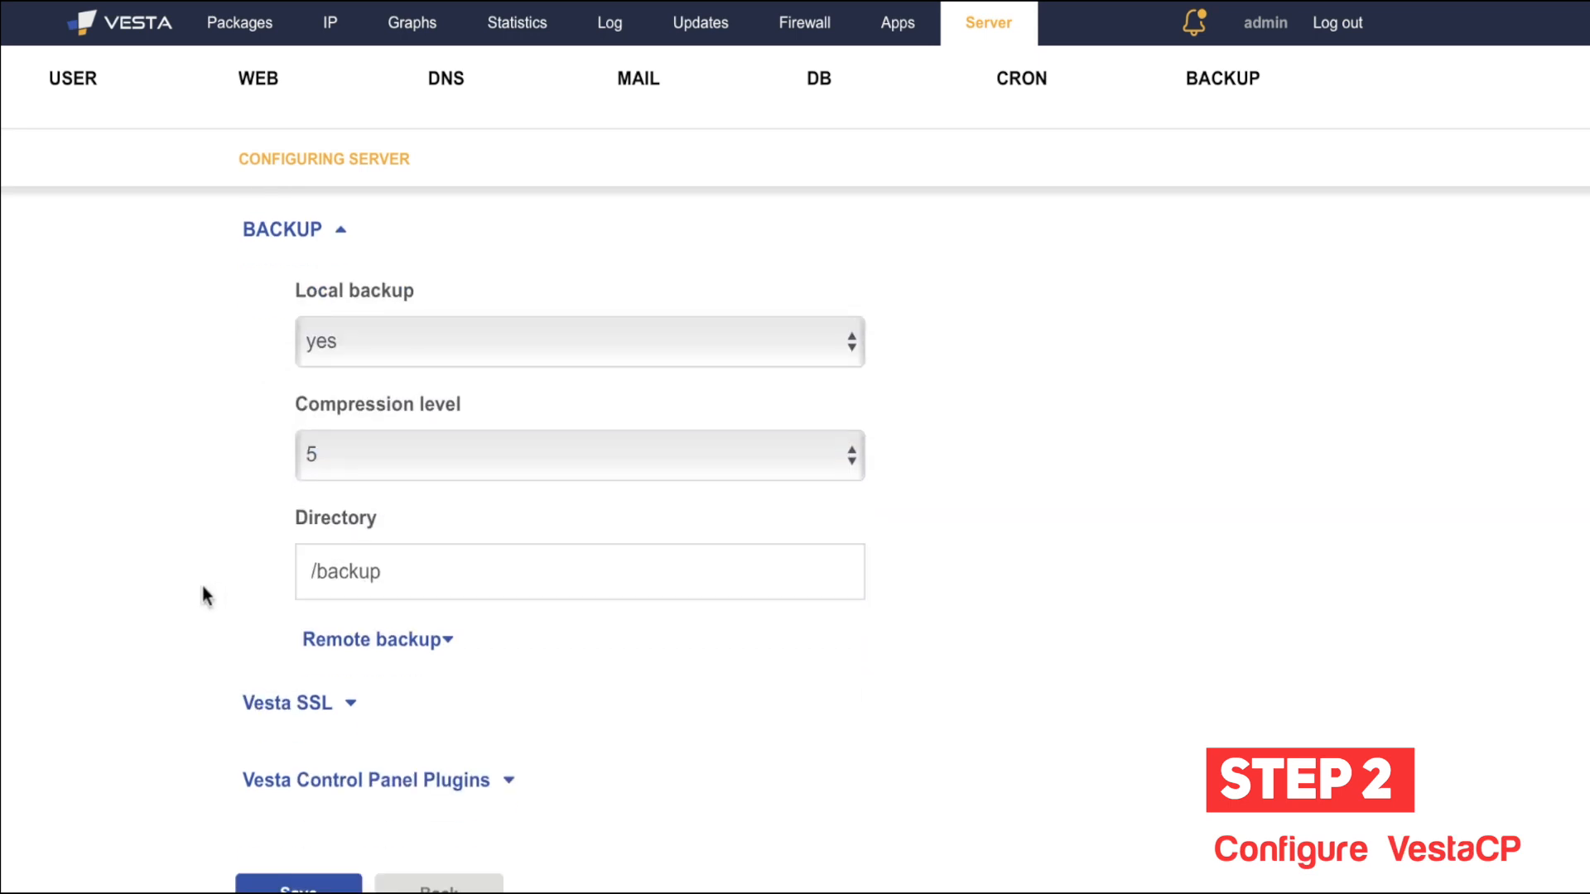
left_click(435, 553)
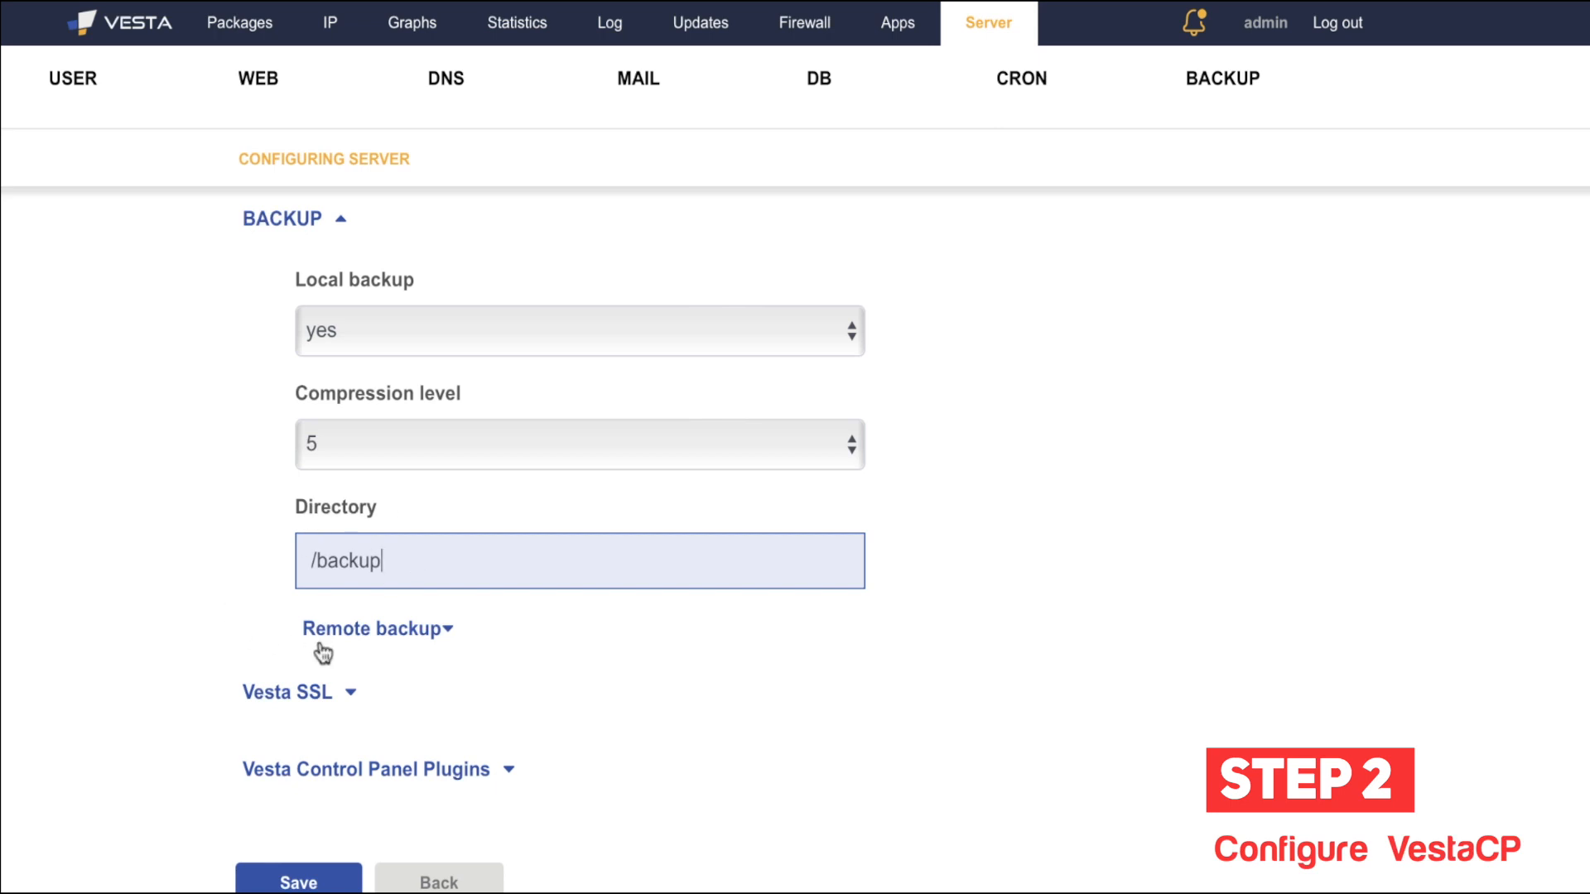
scroll(246, 648, "down", 1)
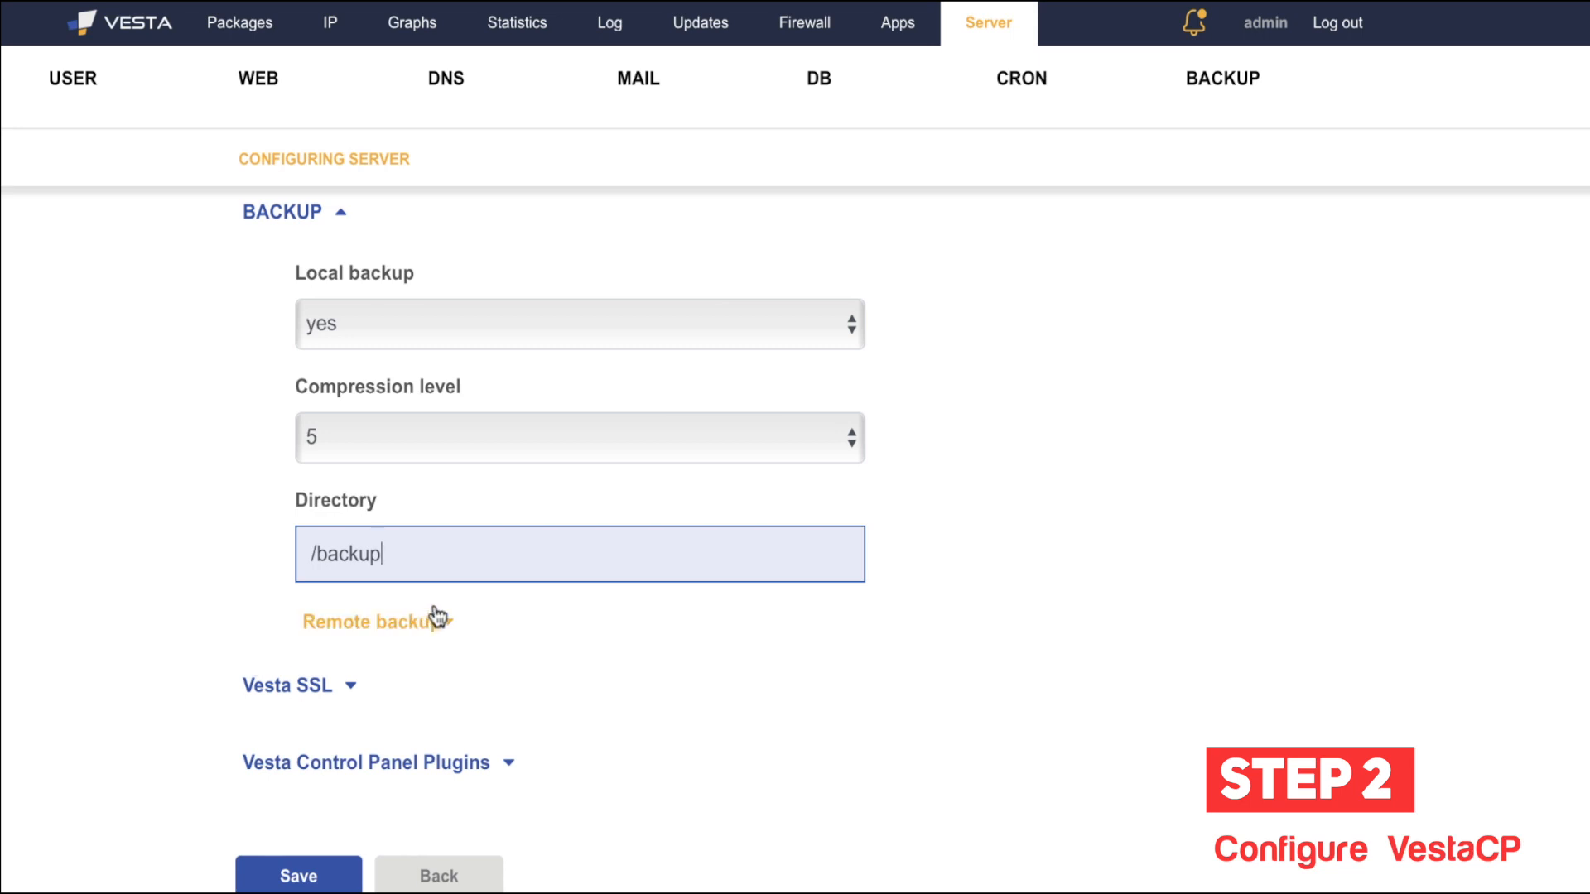
left_click(389, 626)
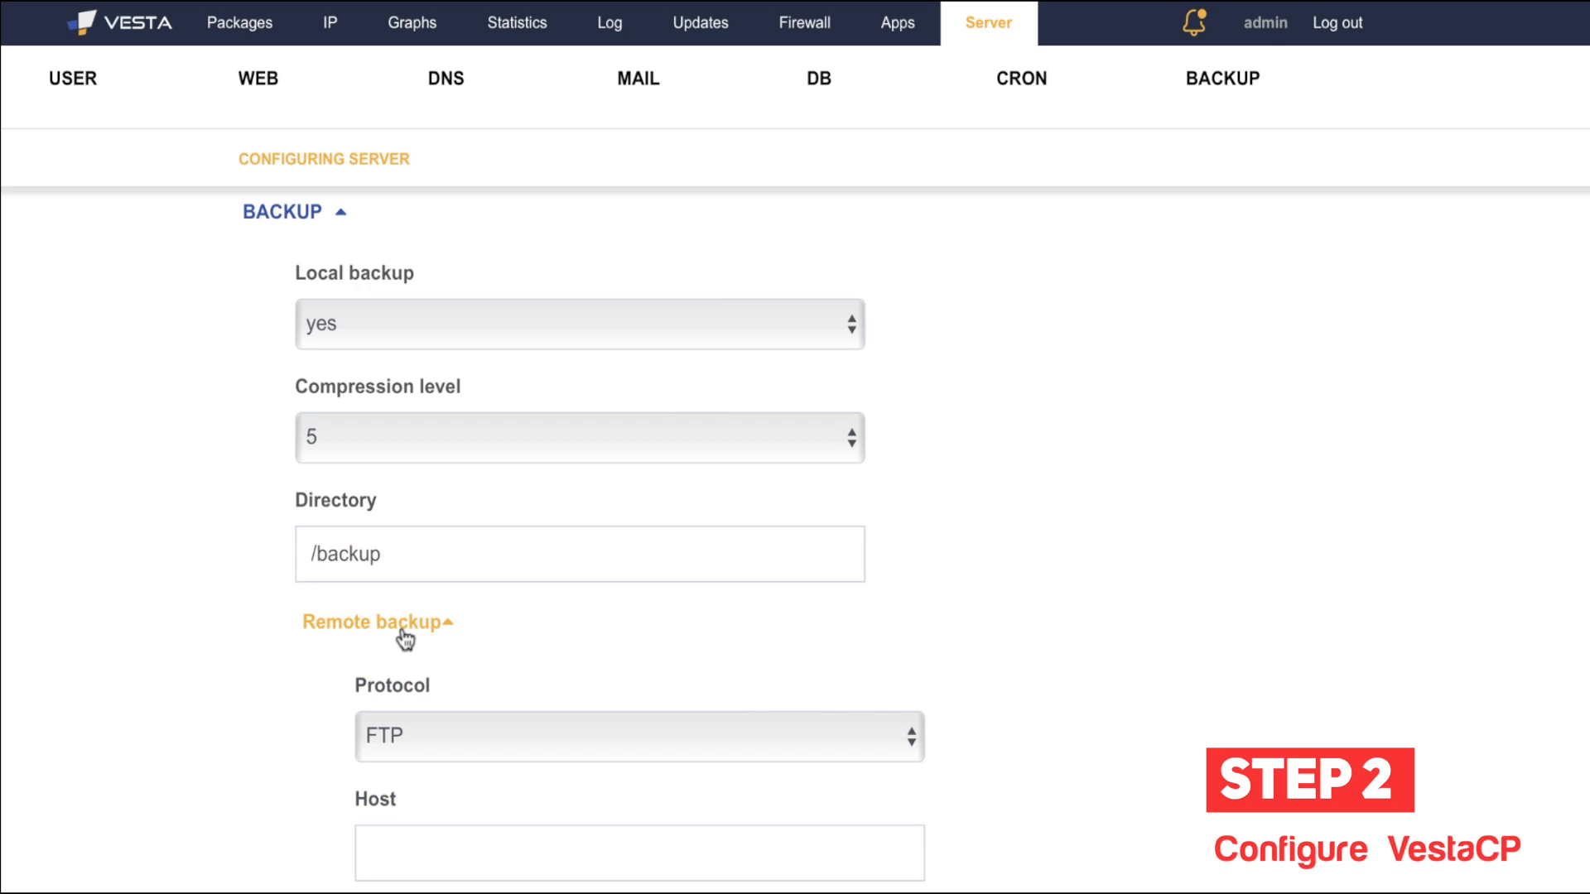
left_click(331, 622)
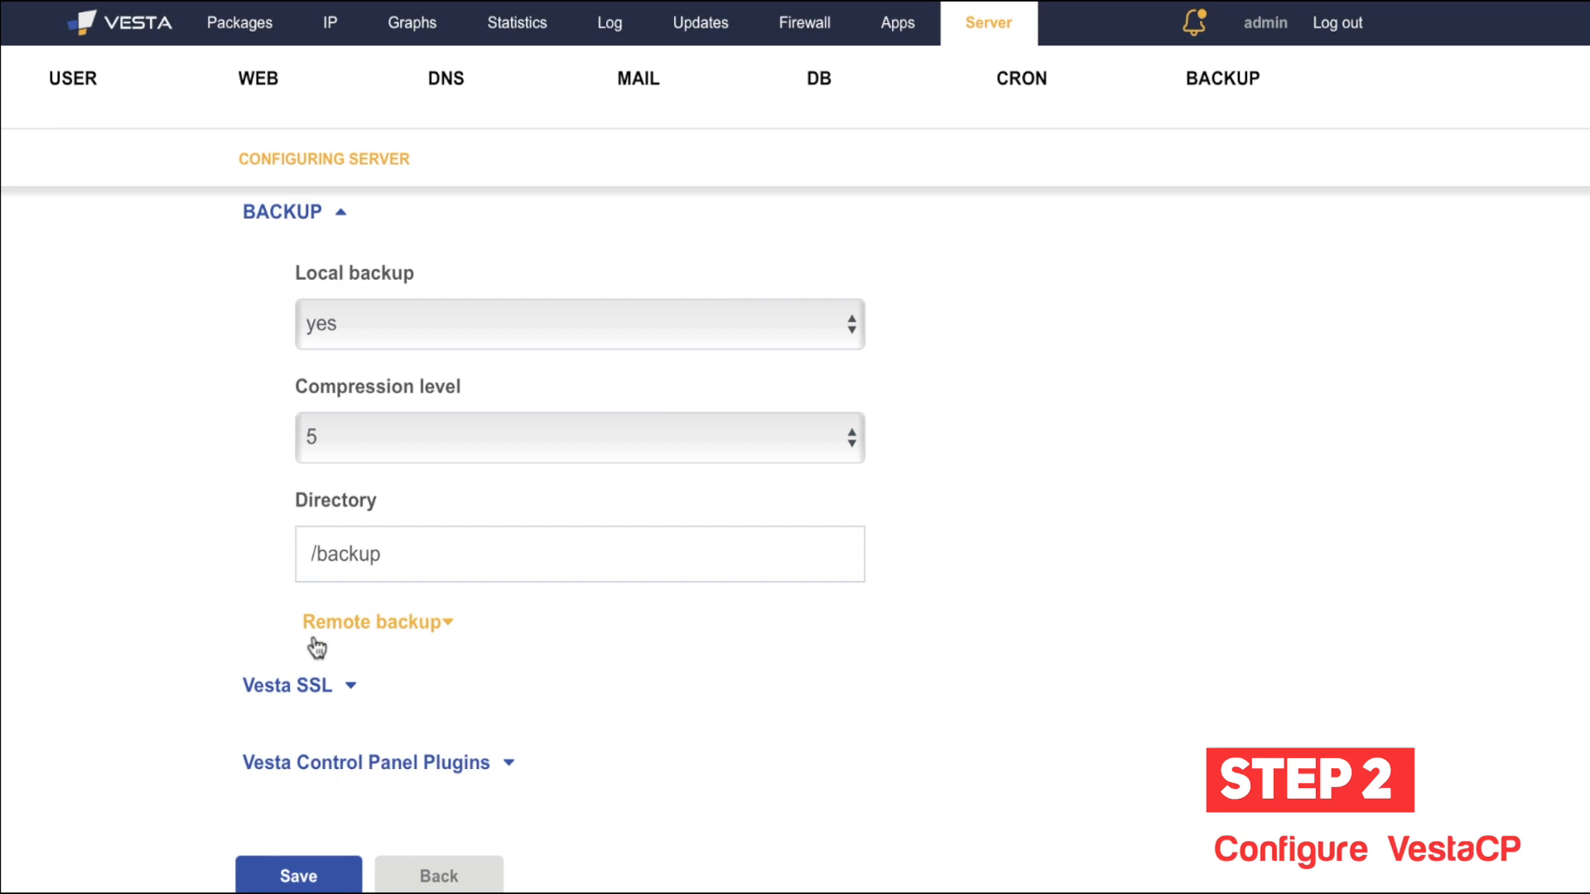
left_click(287, 685)
scroll(225, 754, "down", 6)
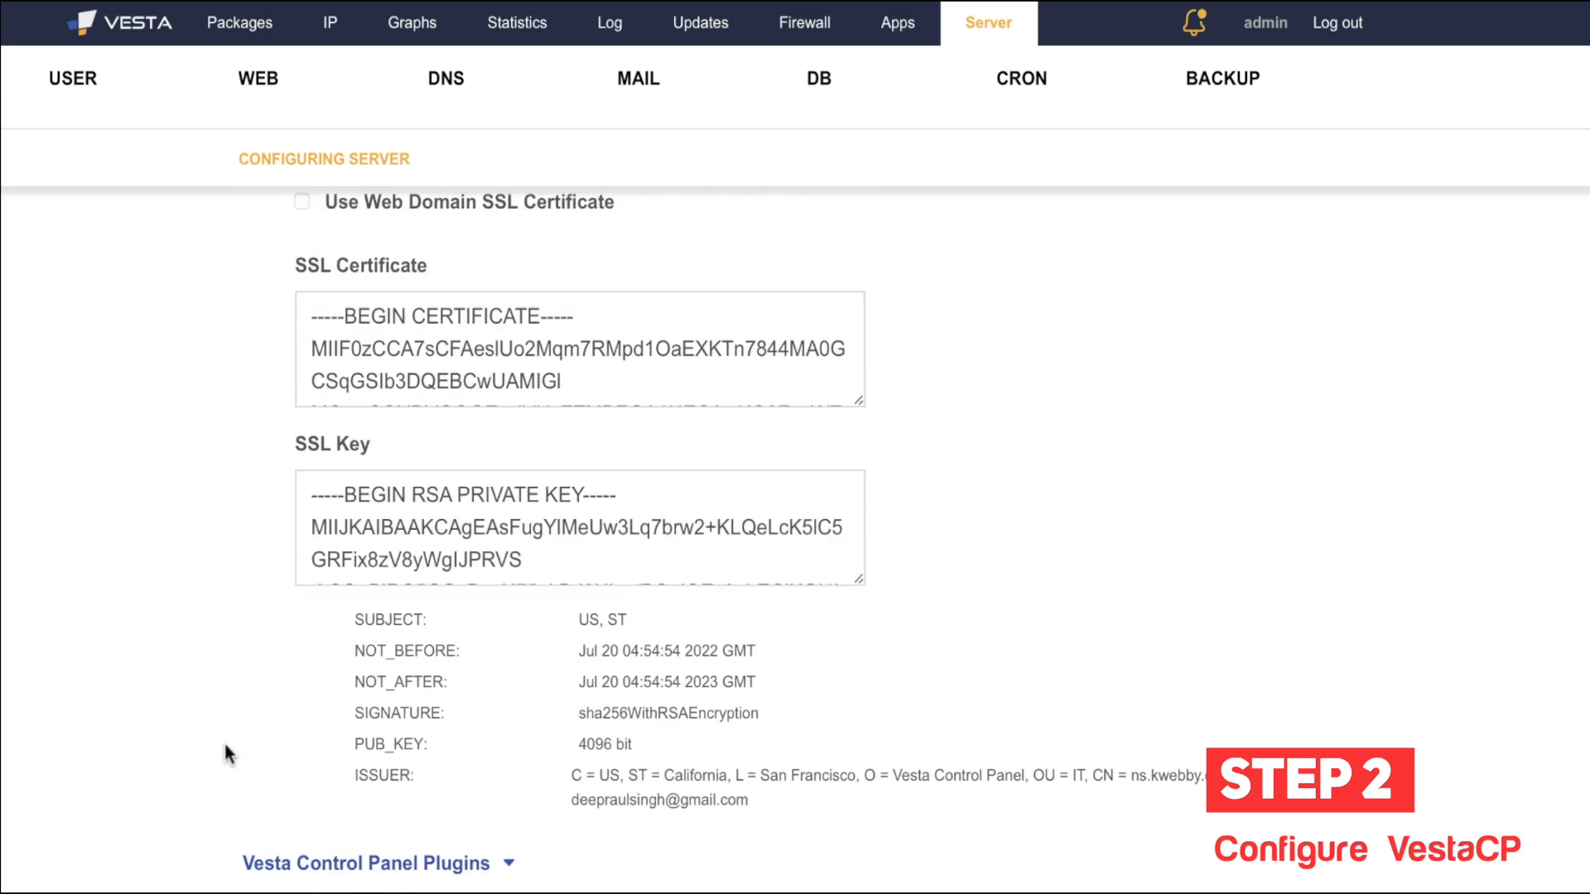
scroll(226, 753, "up", 3)
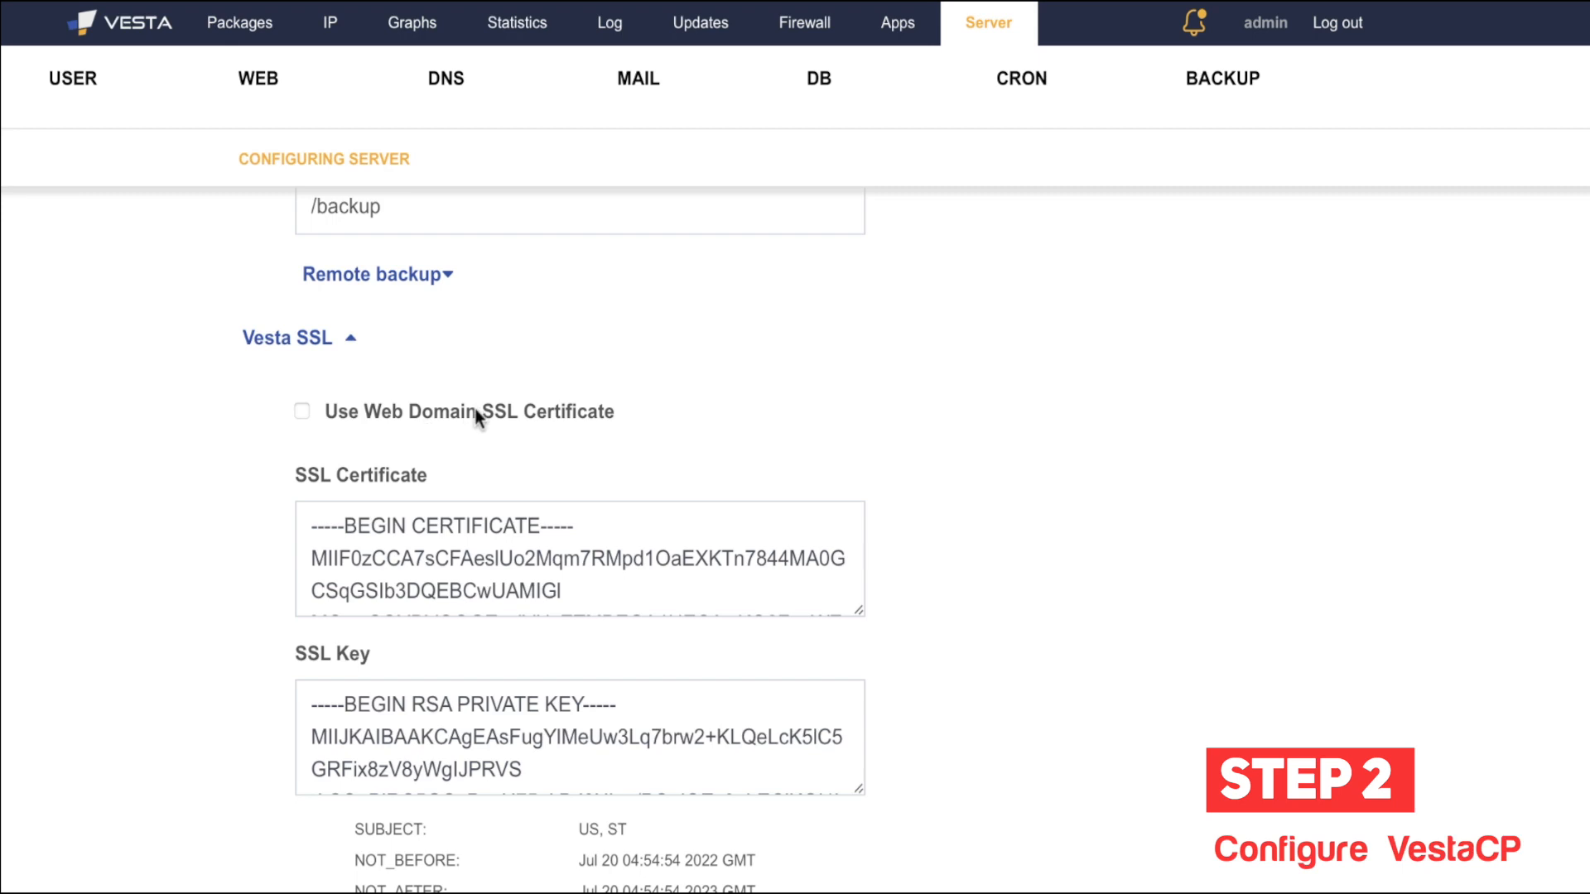
left_click(364, 337)
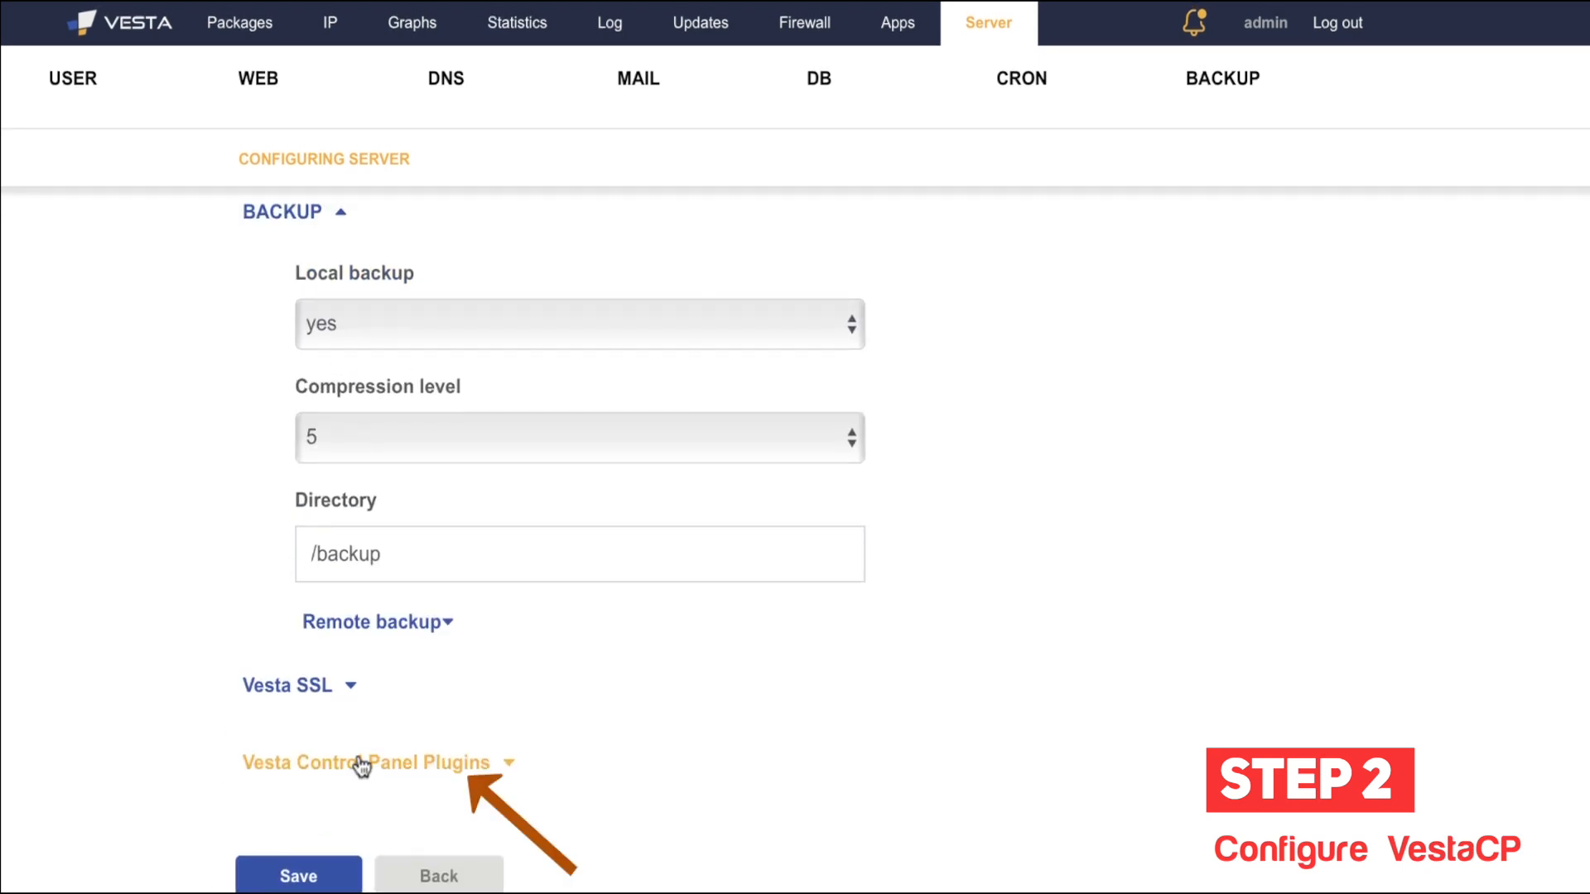
Step: Expand the control panel plugin settings and leave FileSystem Disk Quota unchanged at no
left_click(255, 761)
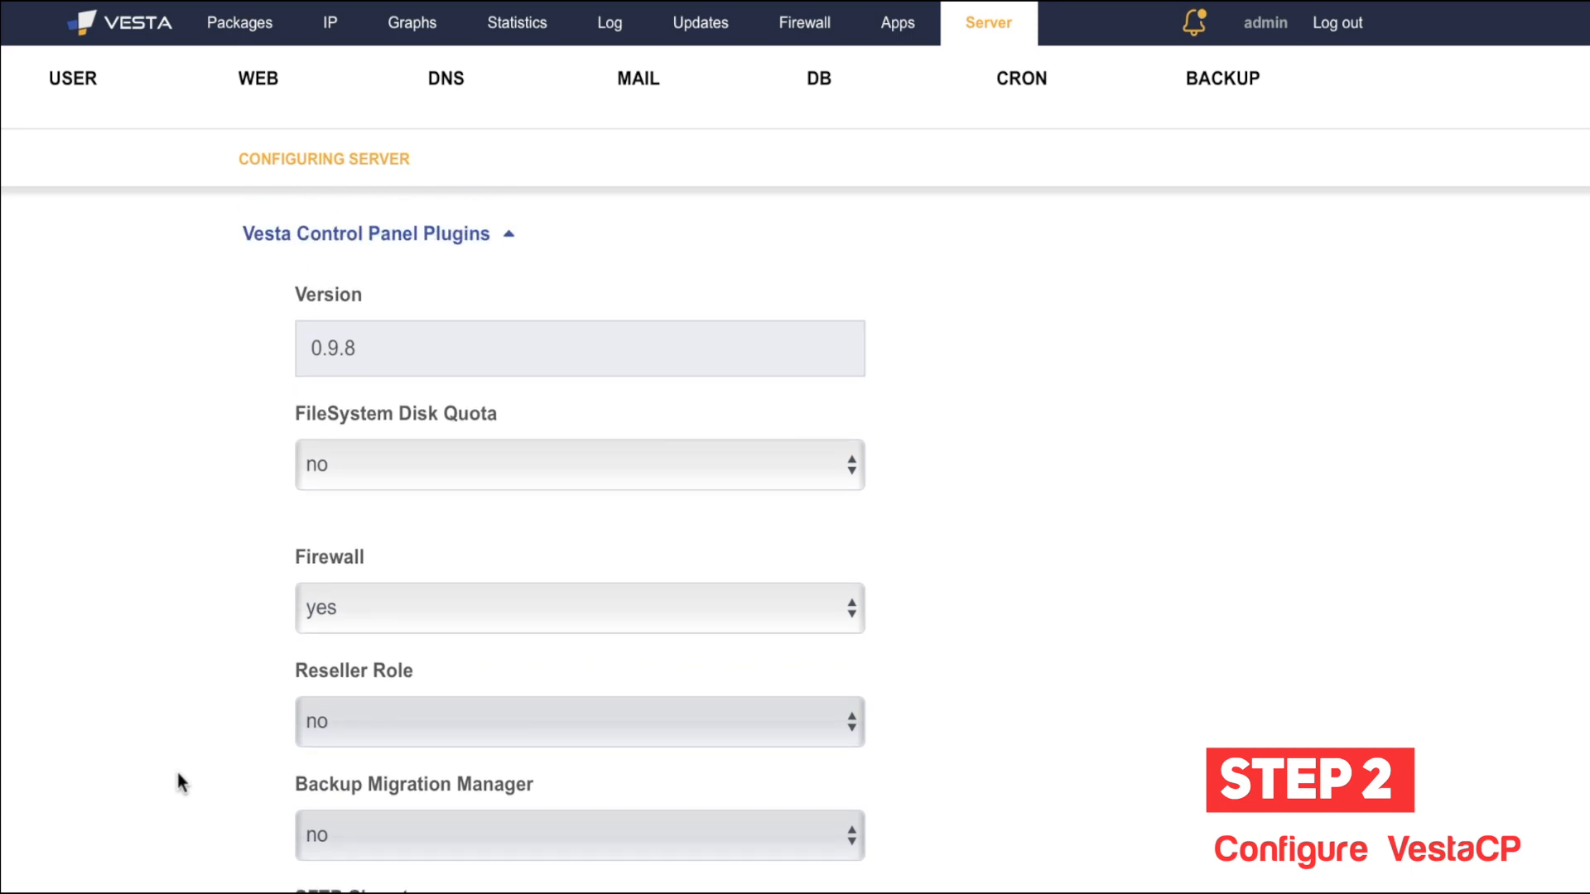
scroll(211, 611, "down", 1)
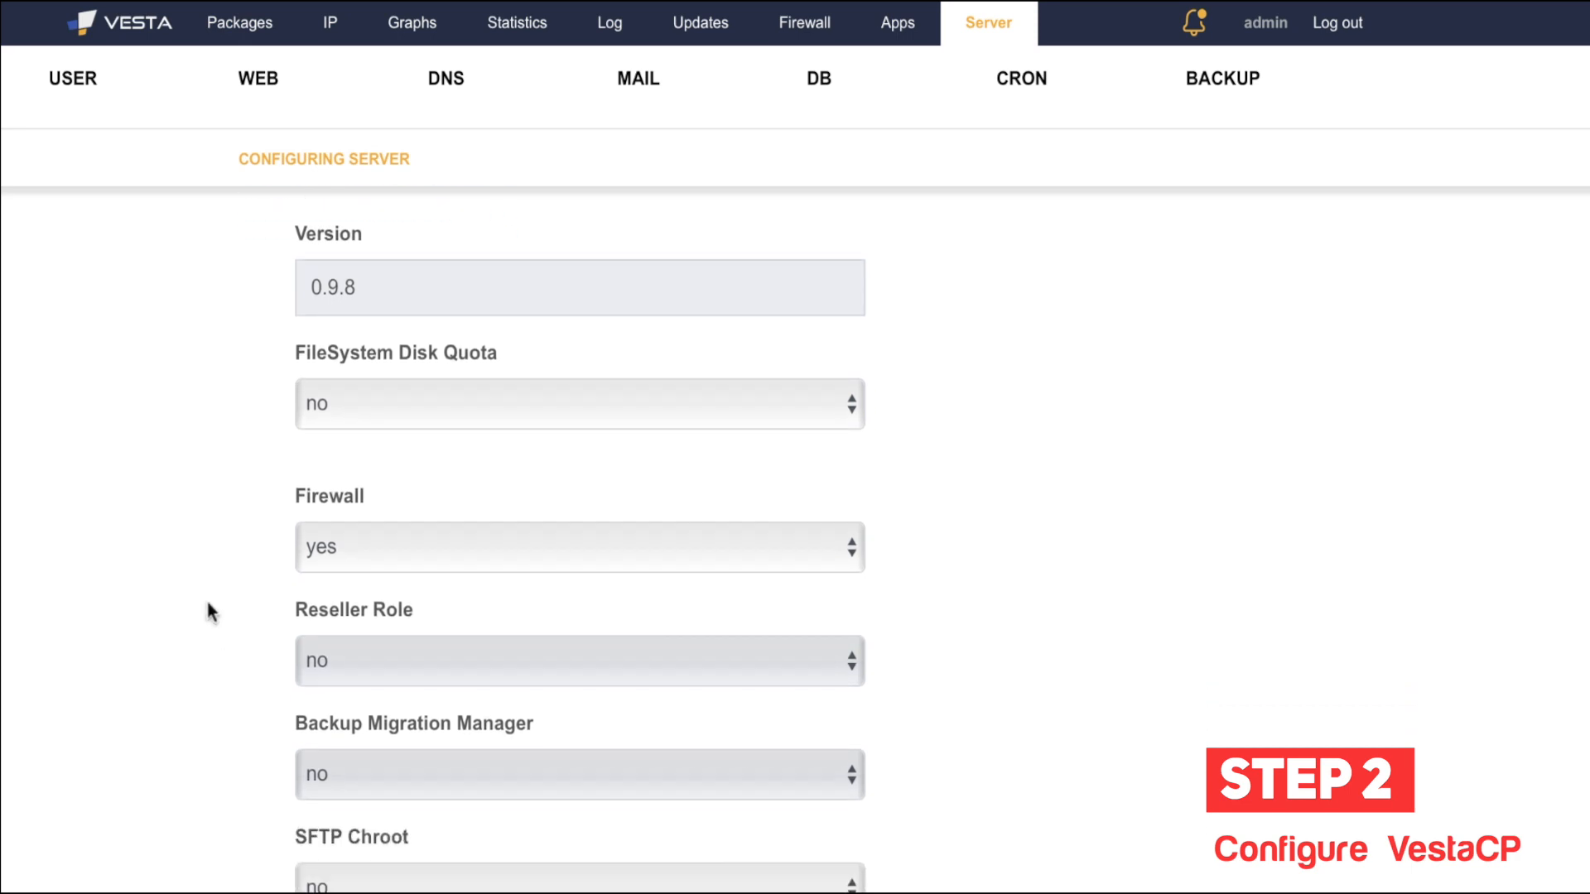
scroll(280, 438, "down", 1)
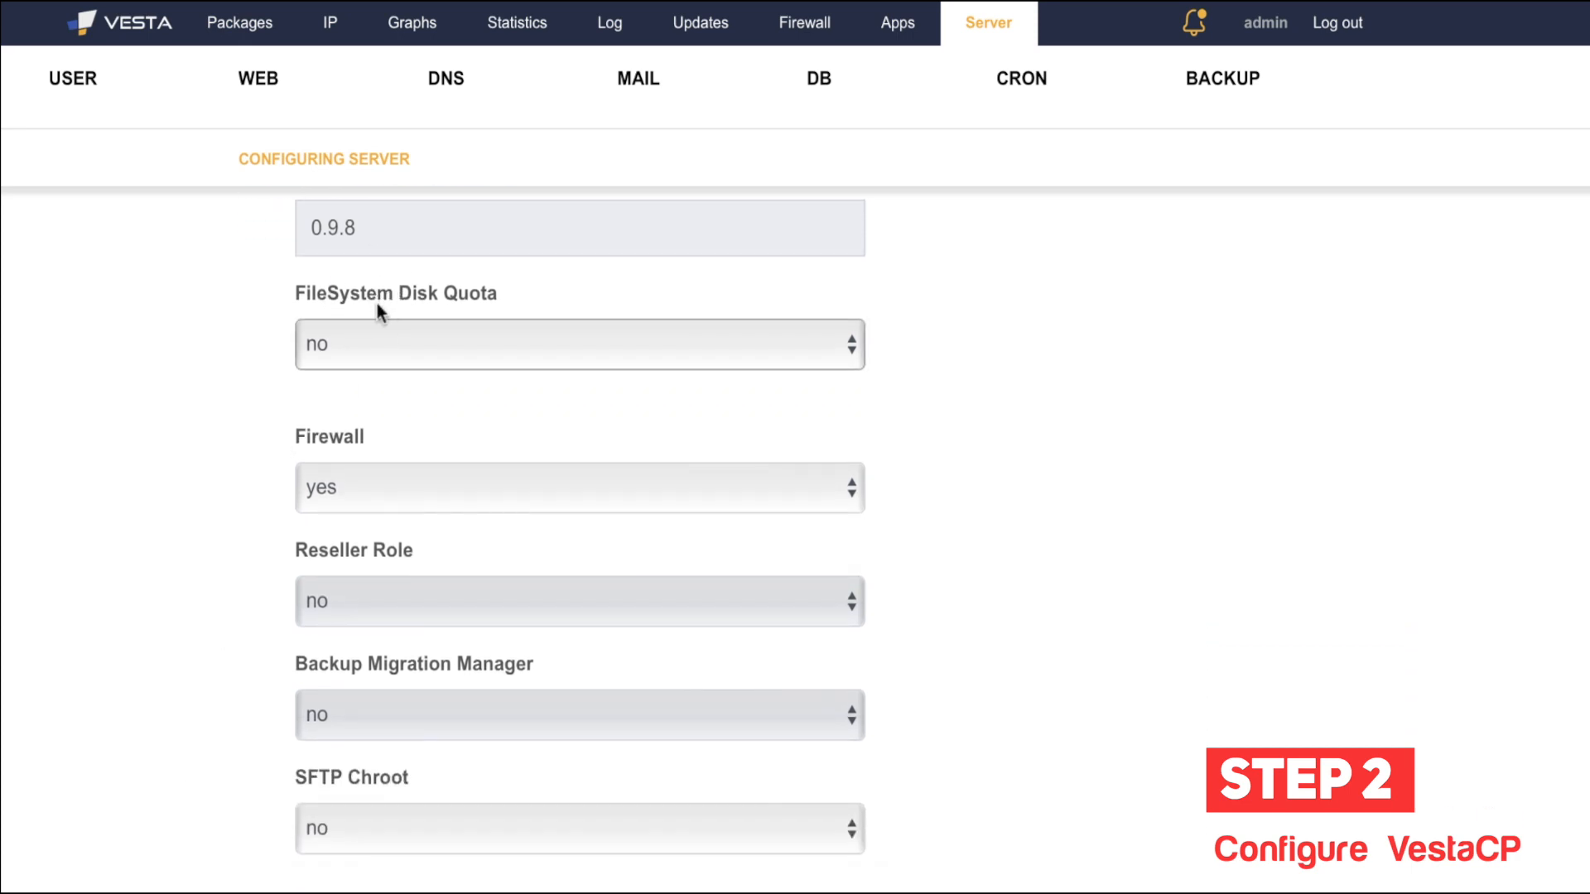
left_click(474, 351)
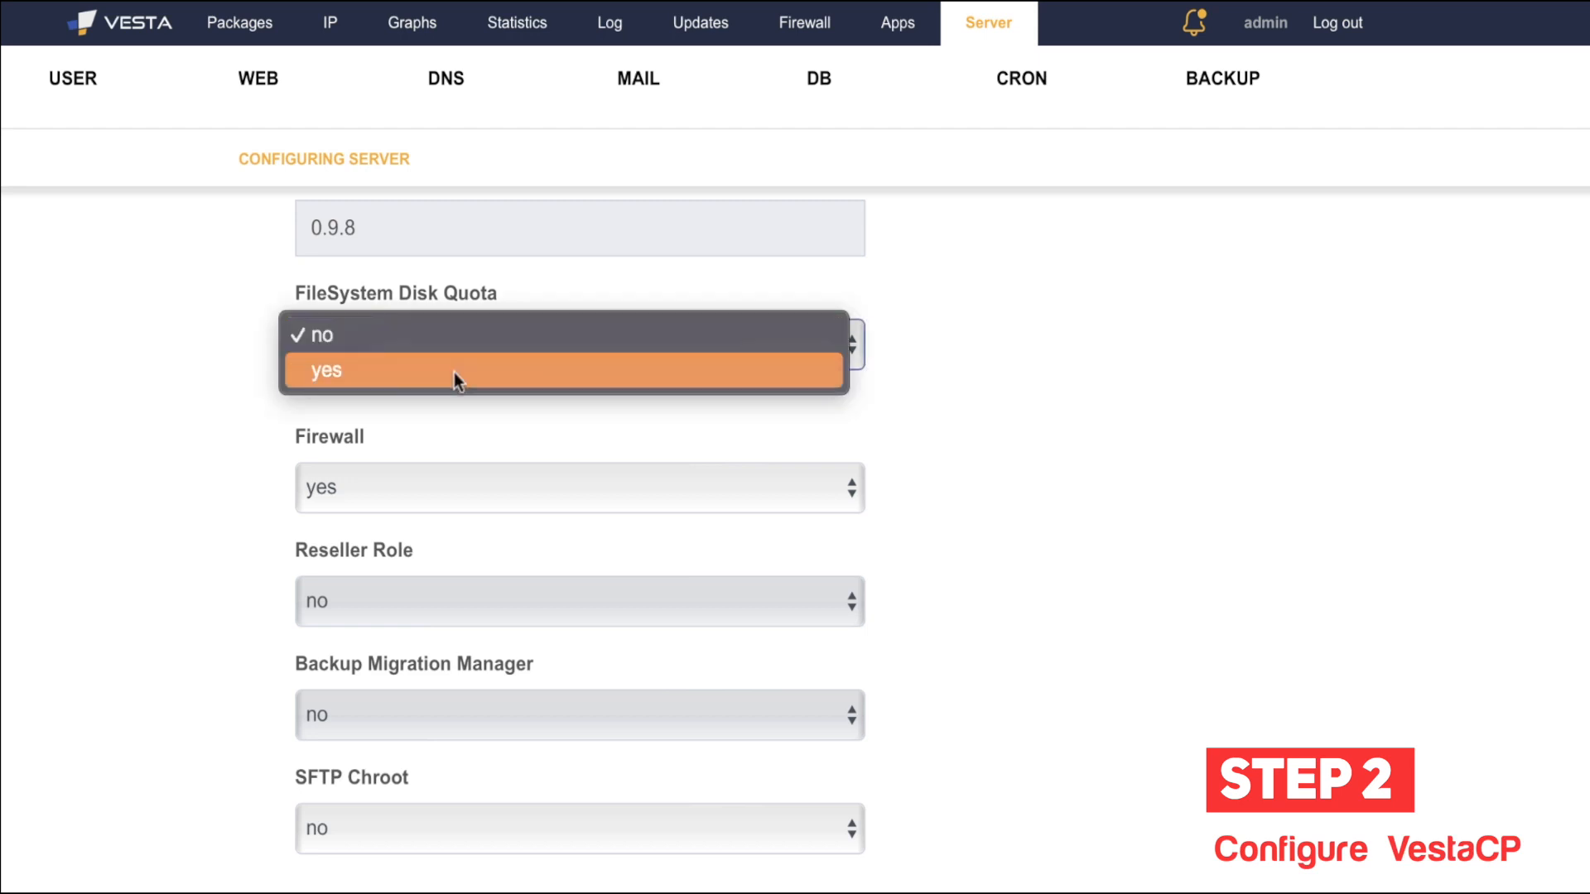
left_click(22, 520)
Step: Scroll down to the File Manager plugin and bring up its yes/no choices
scroll(22, 519, "down", 3)
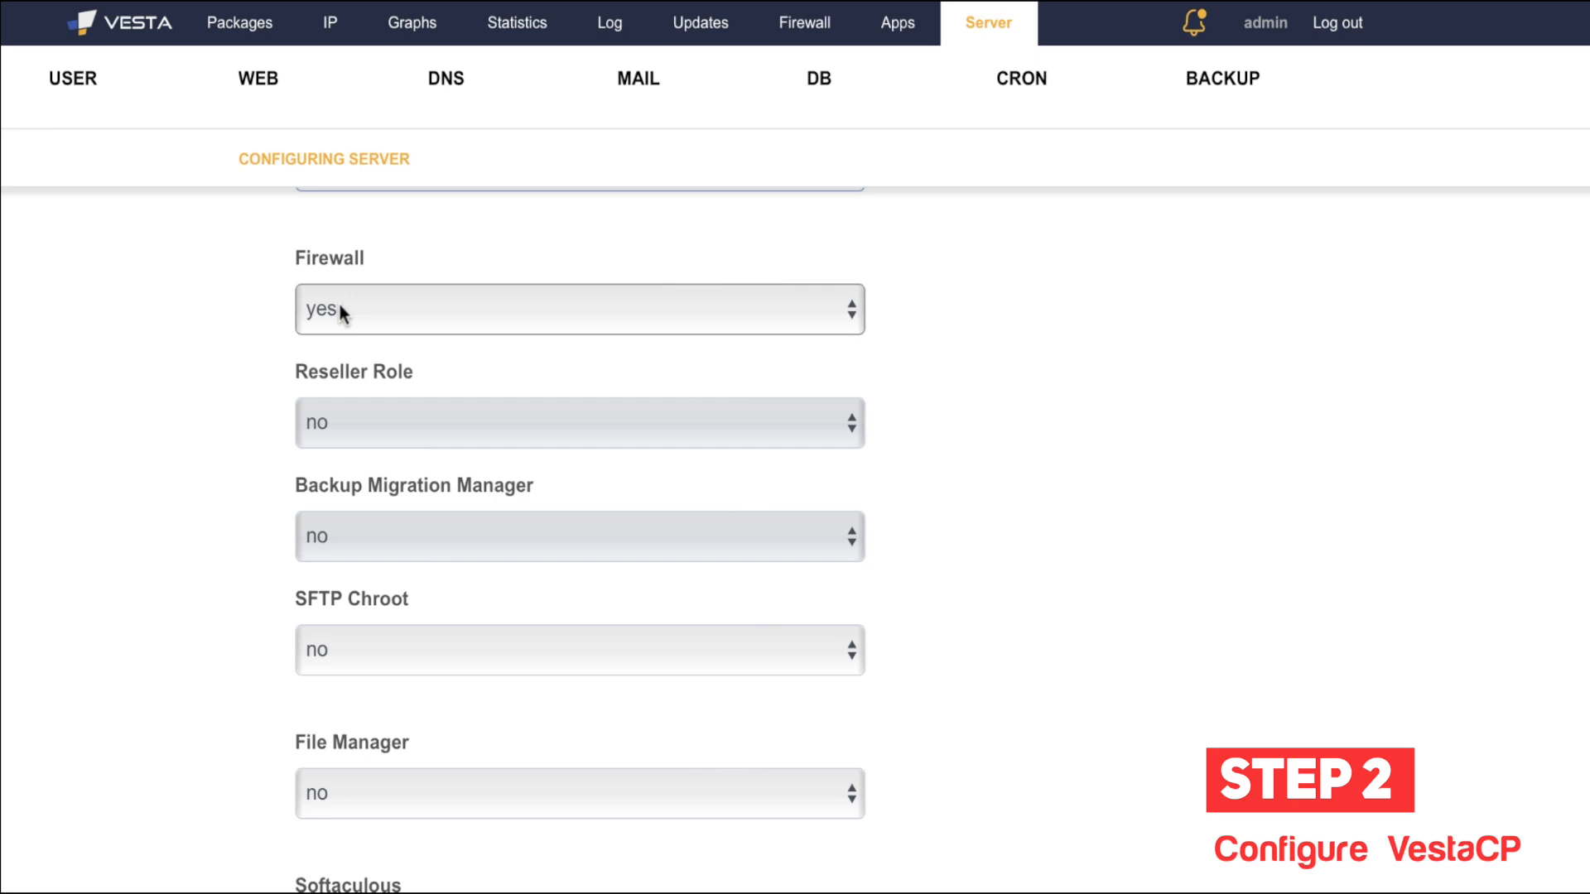
scroll(212, 465, "down", 2)
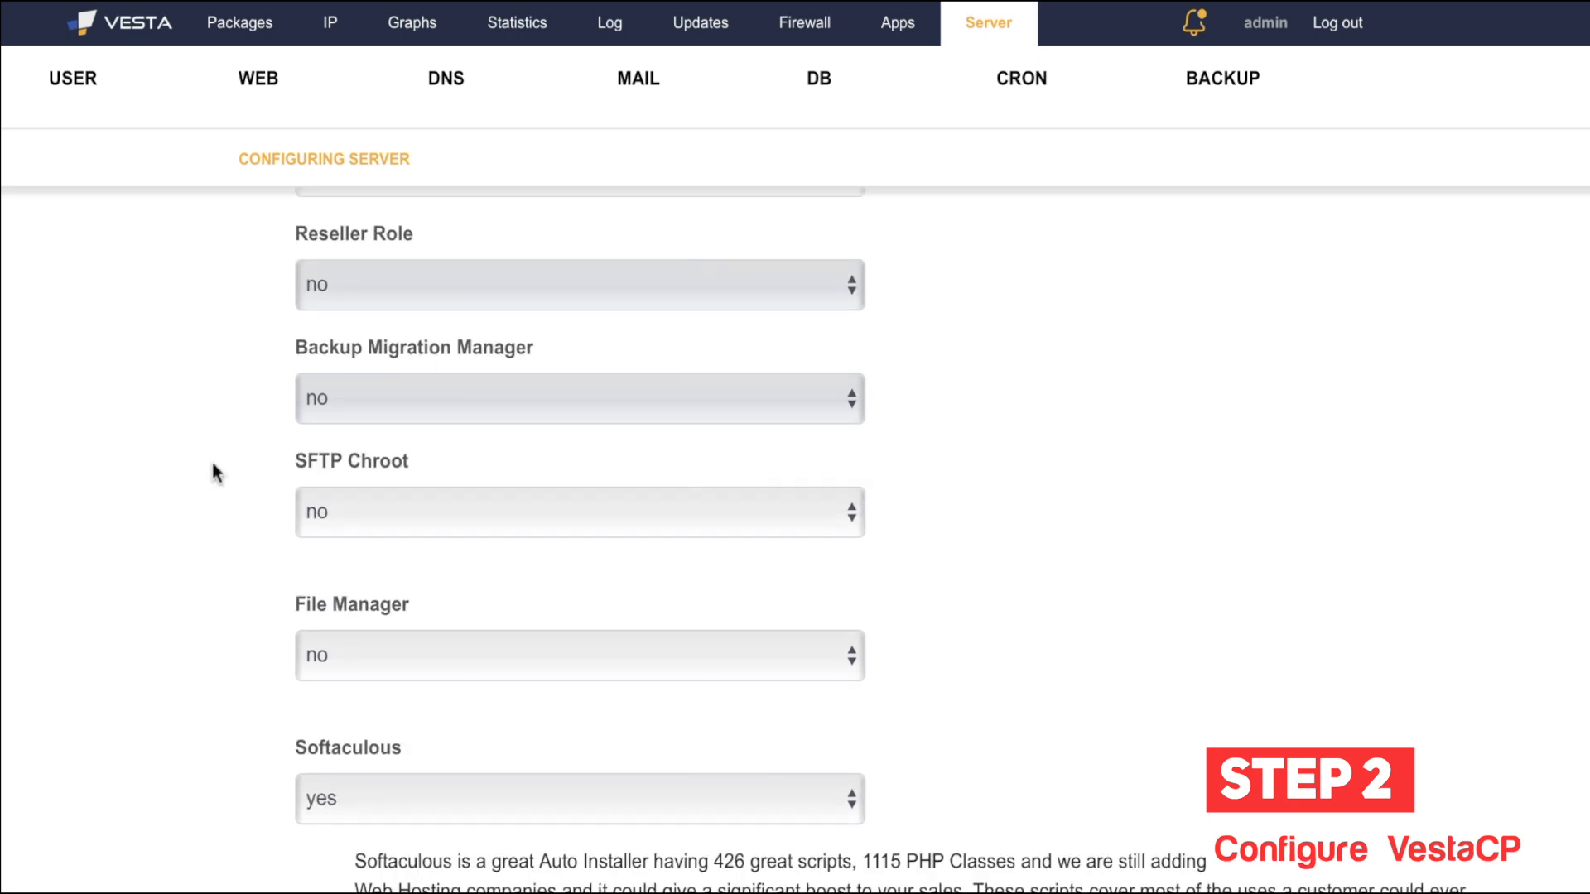
scroll(212, 466, "down", 1)
scroll(330, 654, "down", 2)
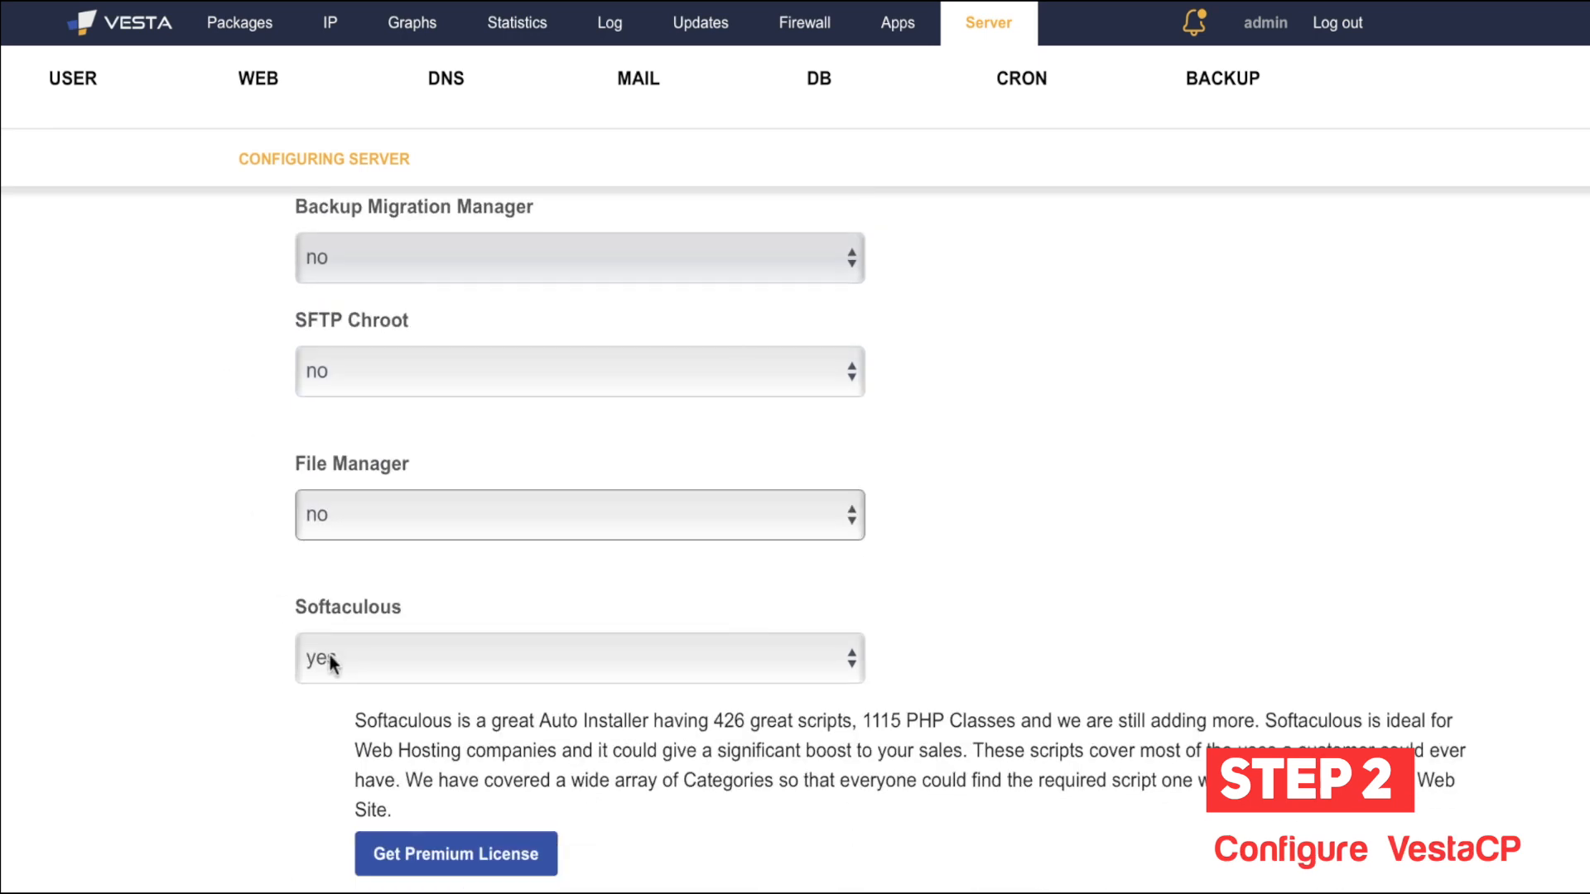
left_click(457, 528)
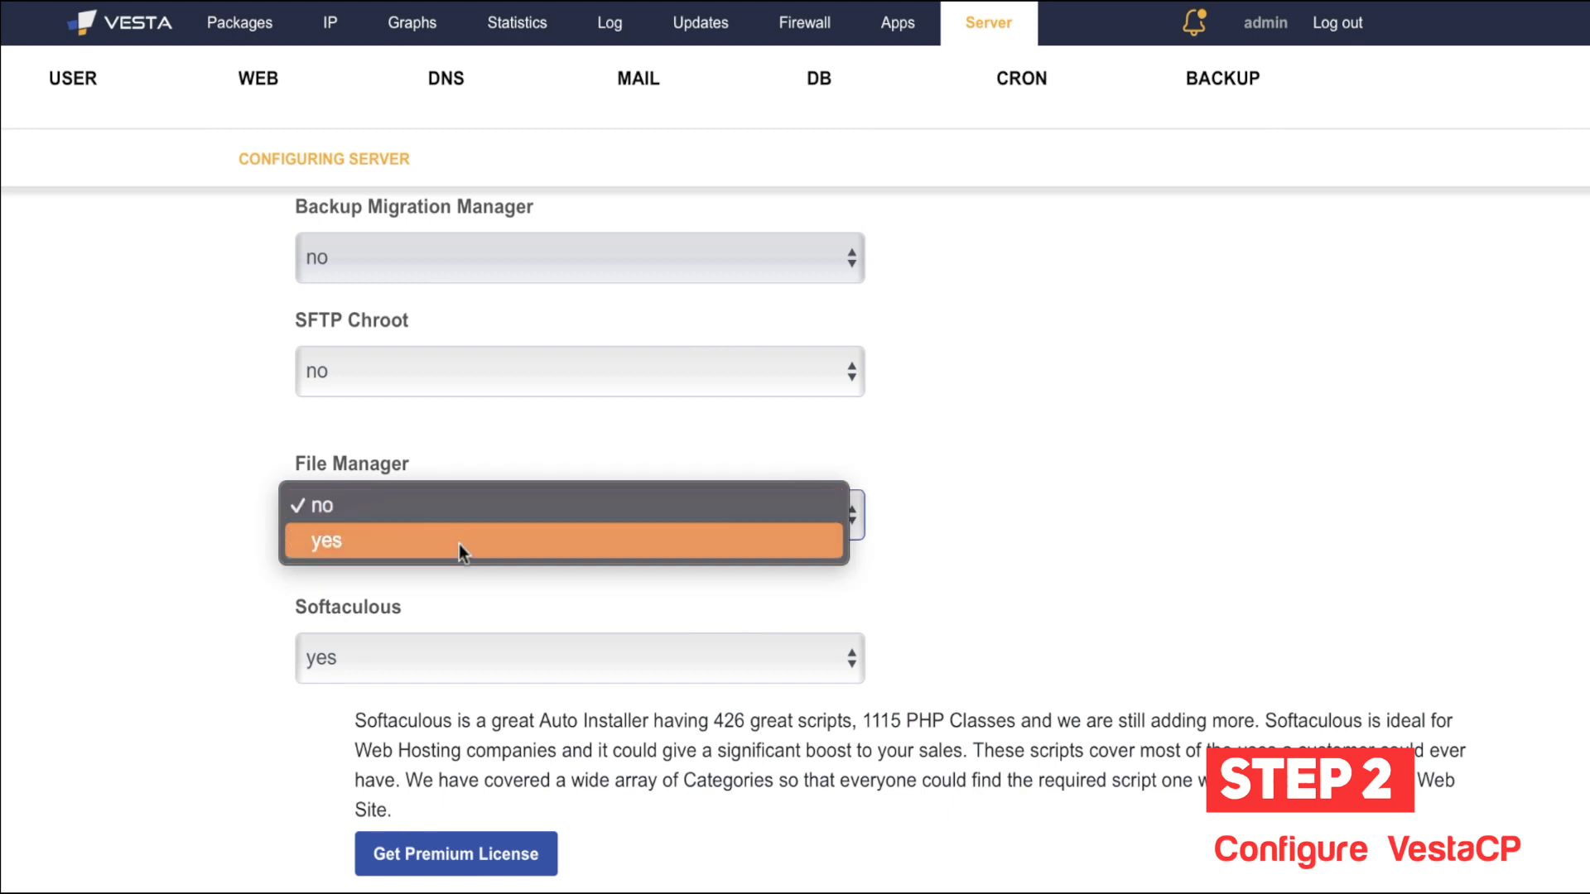
Step: Set File Manager to yes, revealing the licence key field and 3$ monthly / 28$ lifetime options
left_click(459, 544)
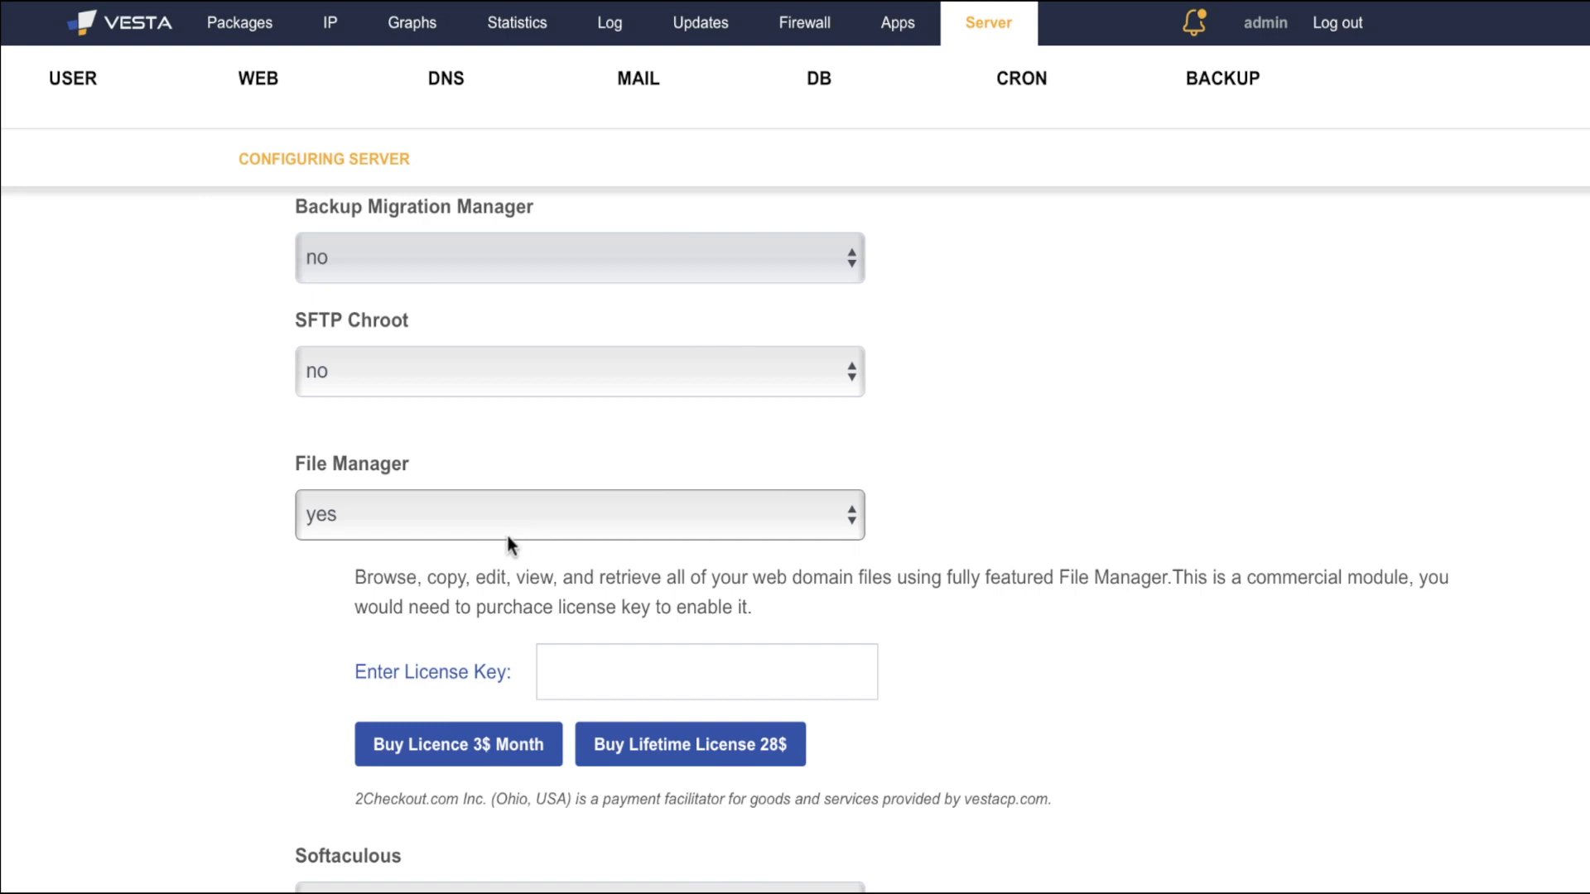
scroll(507, 534, "up", 1)
scroll(507, 534, "down", 1)
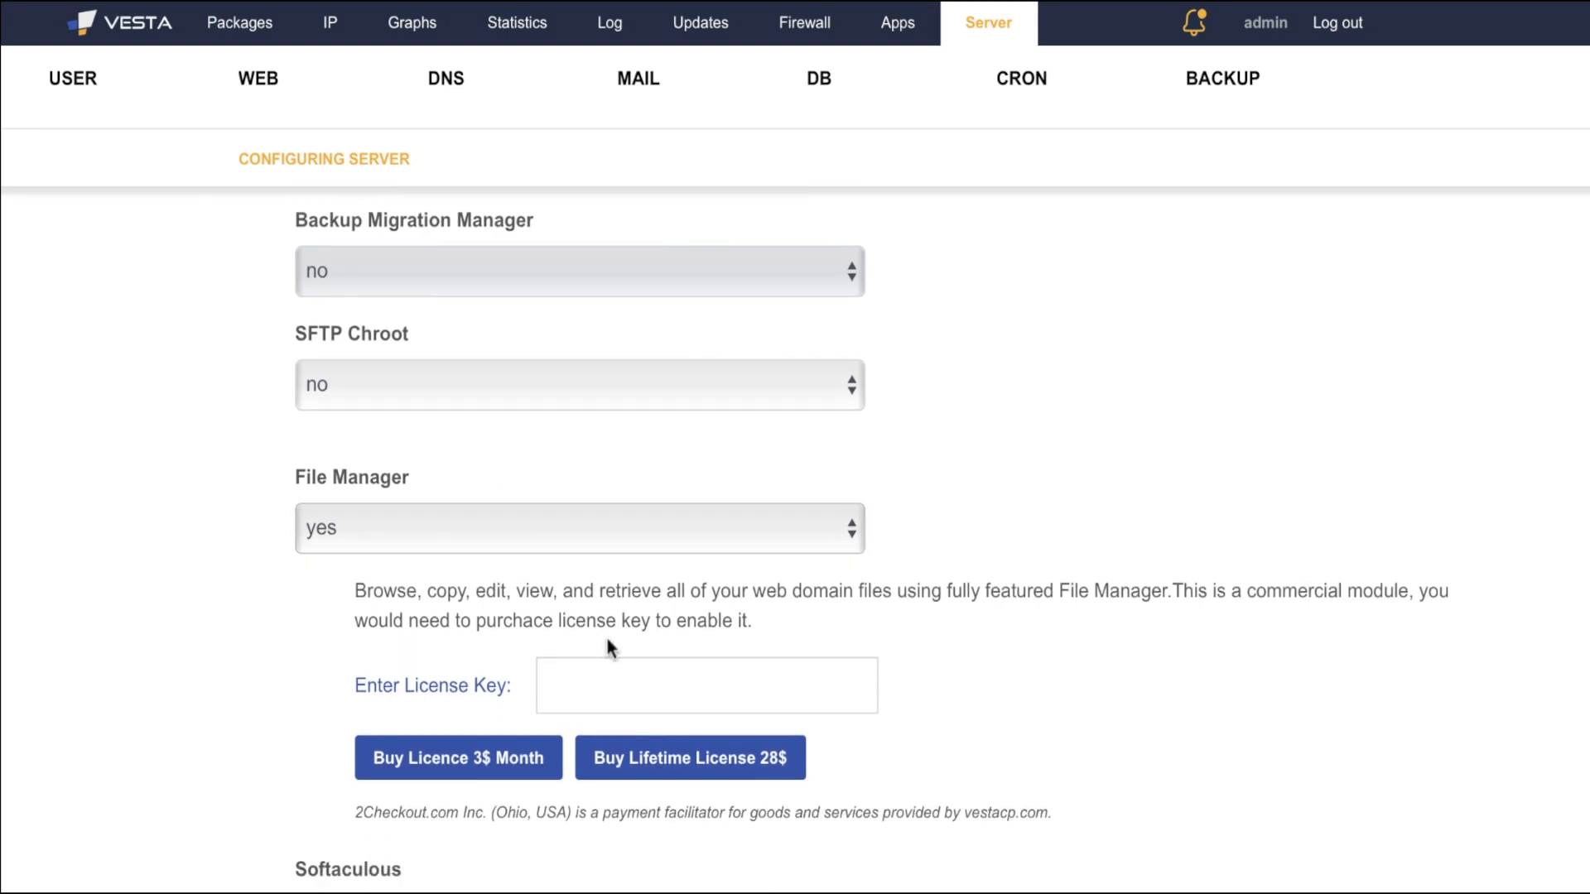
scroll(713, 507, "up", 2)
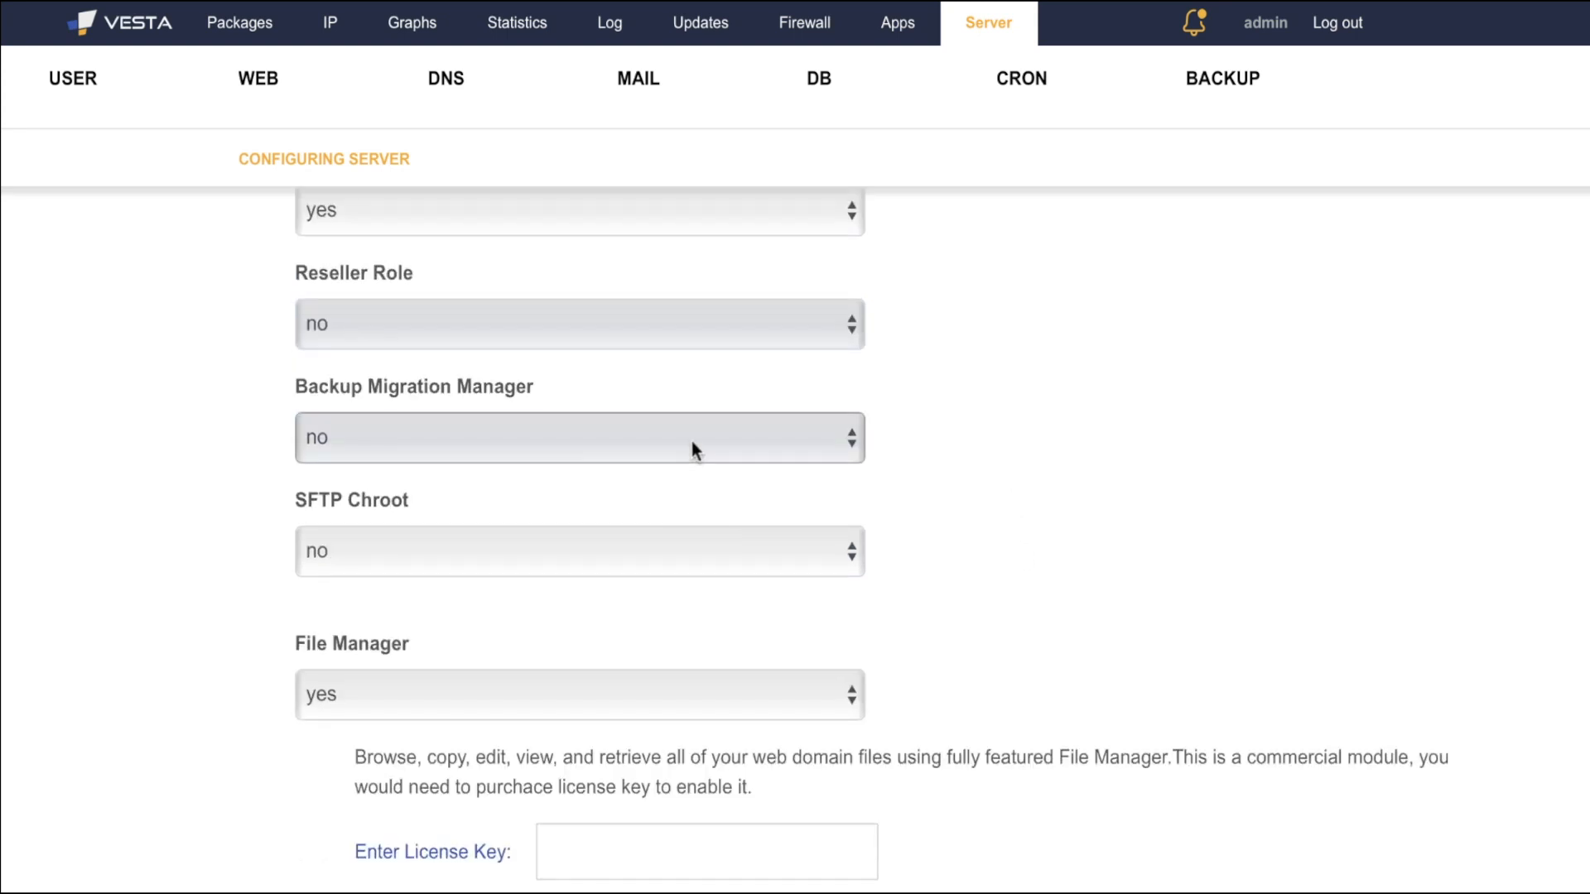
scroll(568, 550, "up", 2)
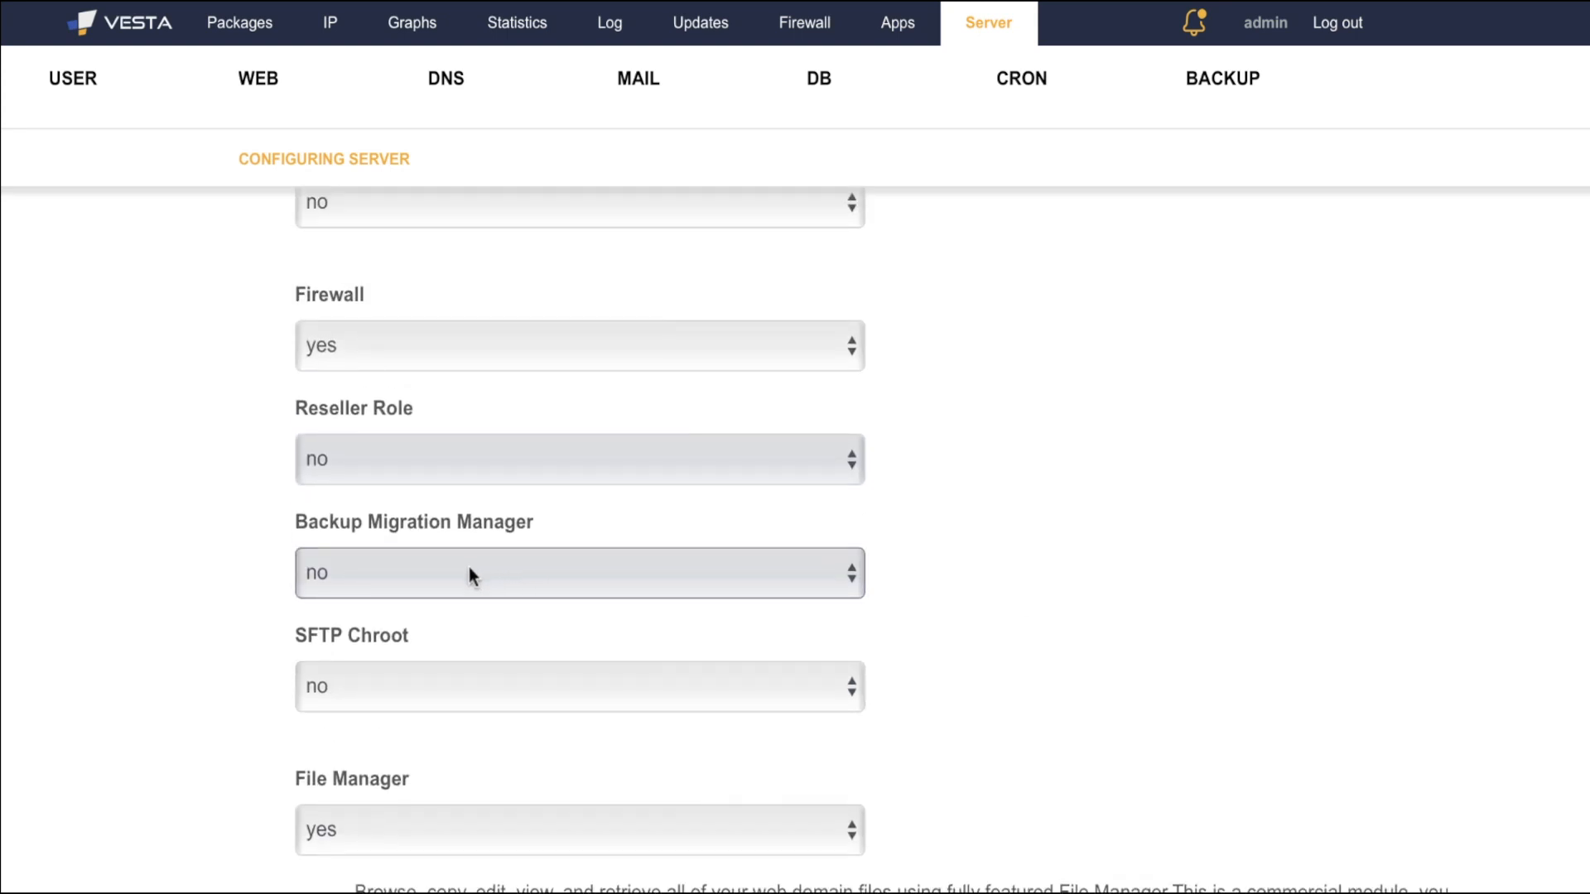
scroll(468, 568, "down", 8)
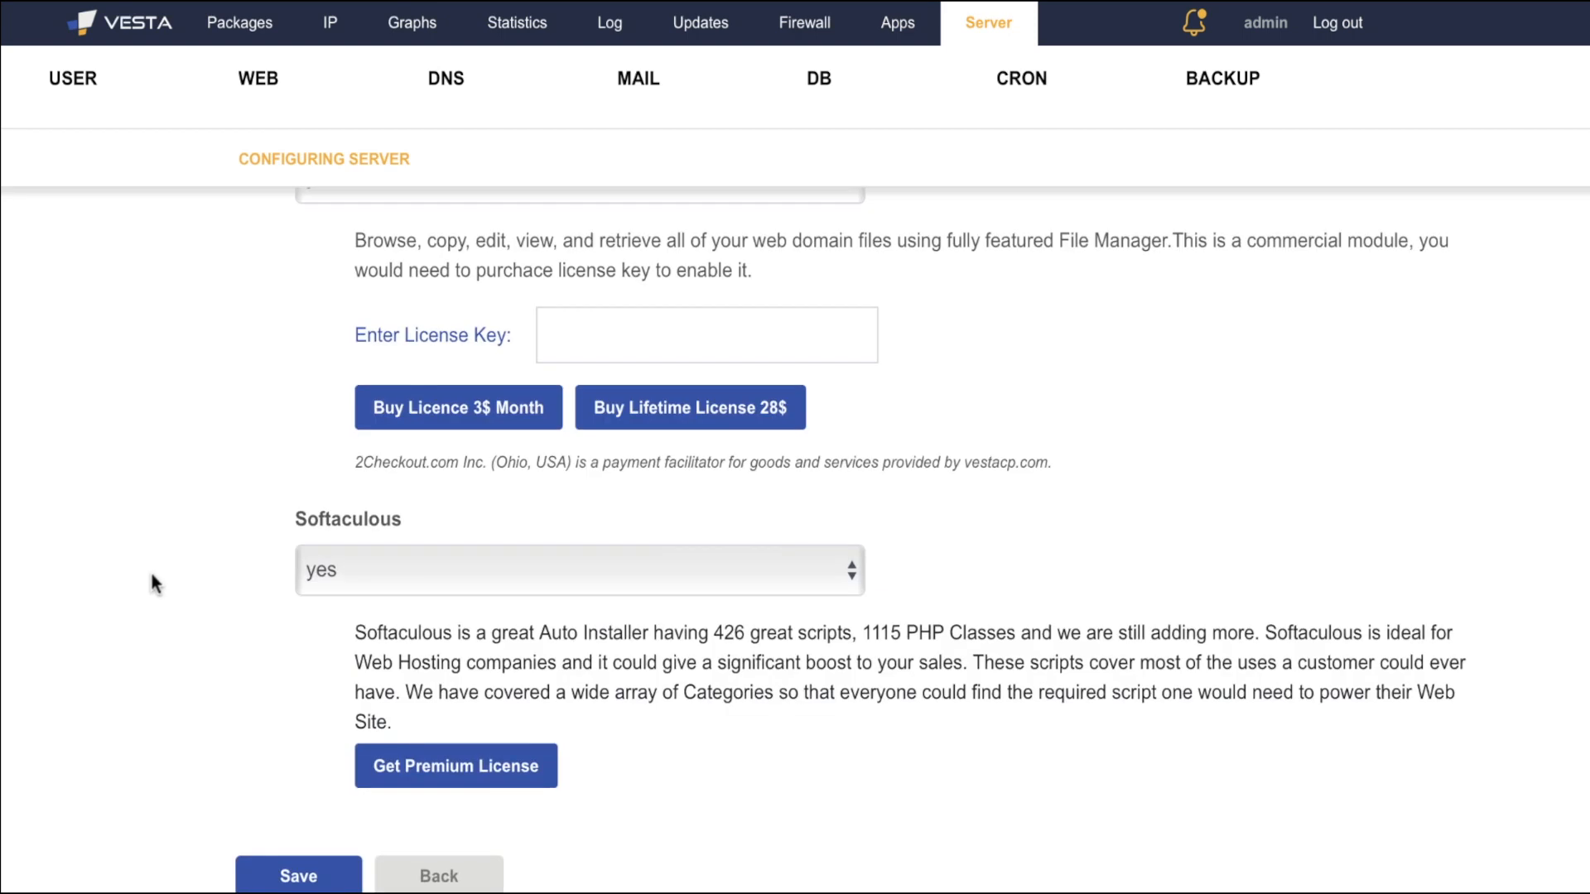